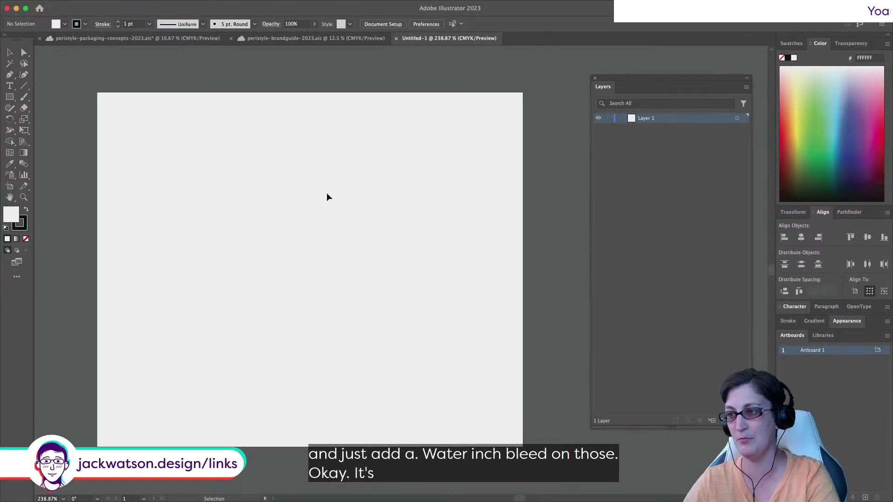
Set the document bleed to 0.125 in on all four sides
scroll(326, 193, "down", 1)
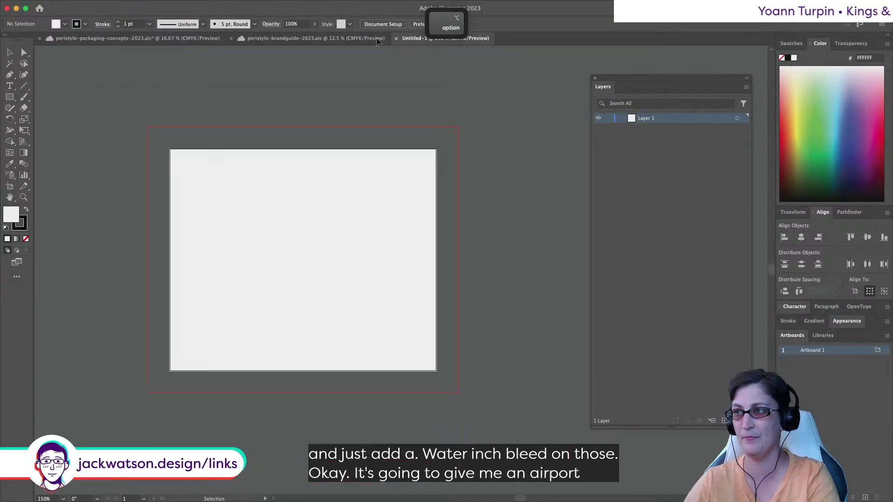
left_click(382, 25)
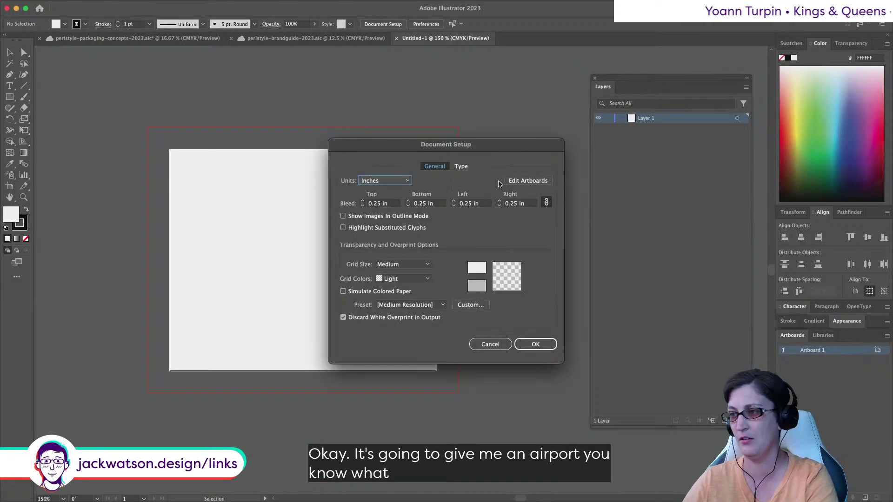
left_click(408, 205)
left_click(547, 343)
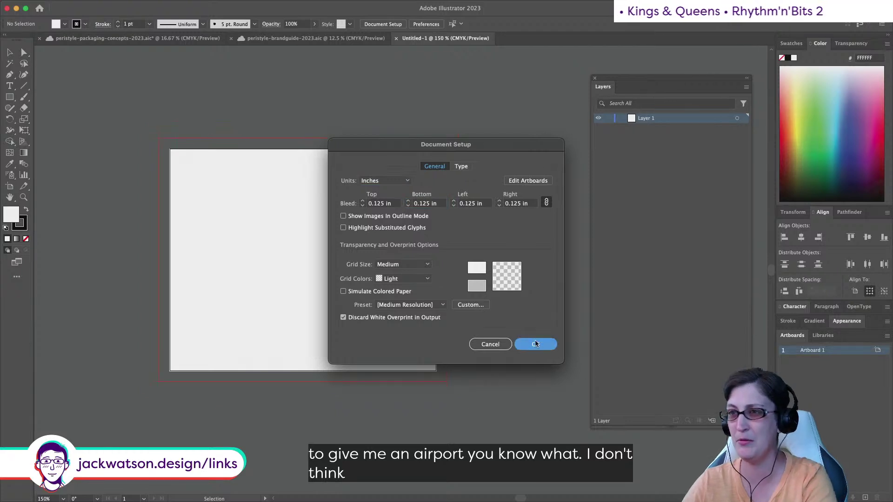
left_click(391, 24)
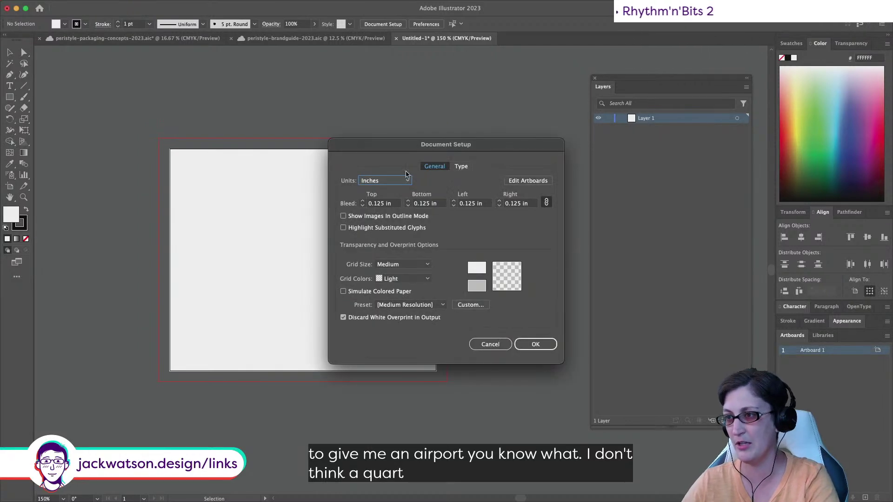
left_click(515, 181)
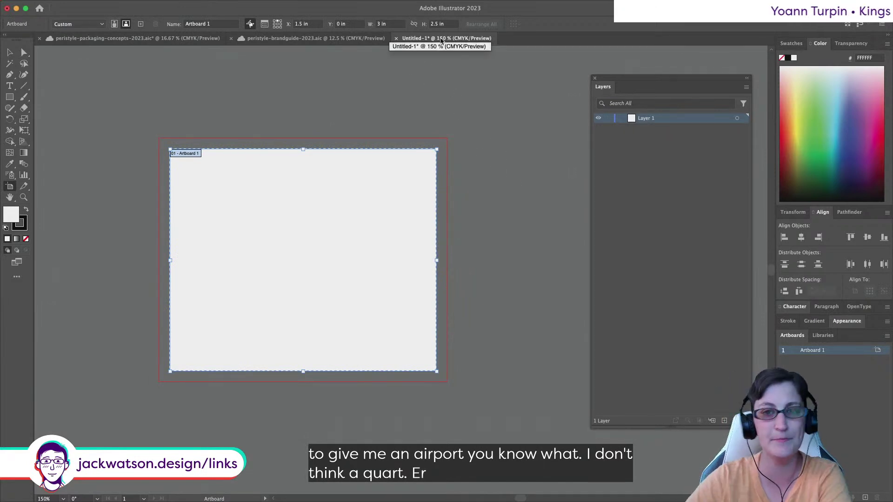
left_click(9, 54)
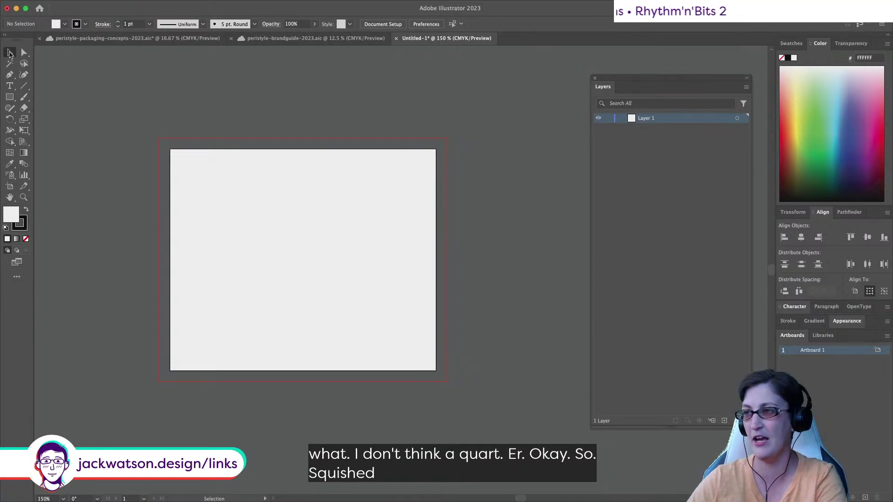
Resize the artboard to 3.5 in wide by 2 in high and lock its width and height proportions
left_click(398, 25)
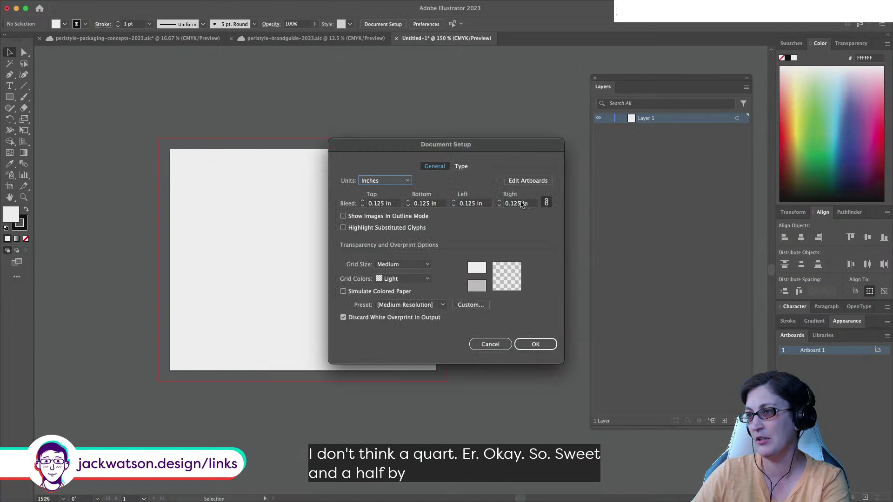
left_click(537, 181)
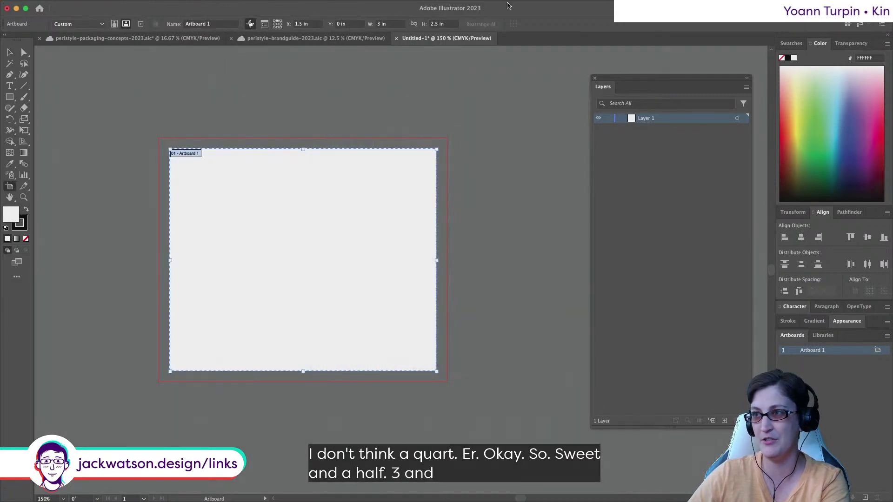
left_click(389, 24)
type("3.5")
key("Tab")
type("2")
key("Tab")
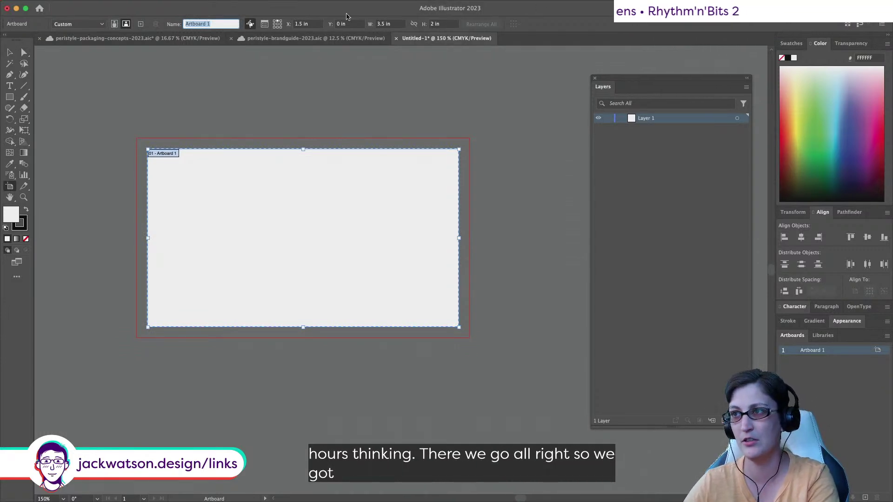
left_click(412, 24)
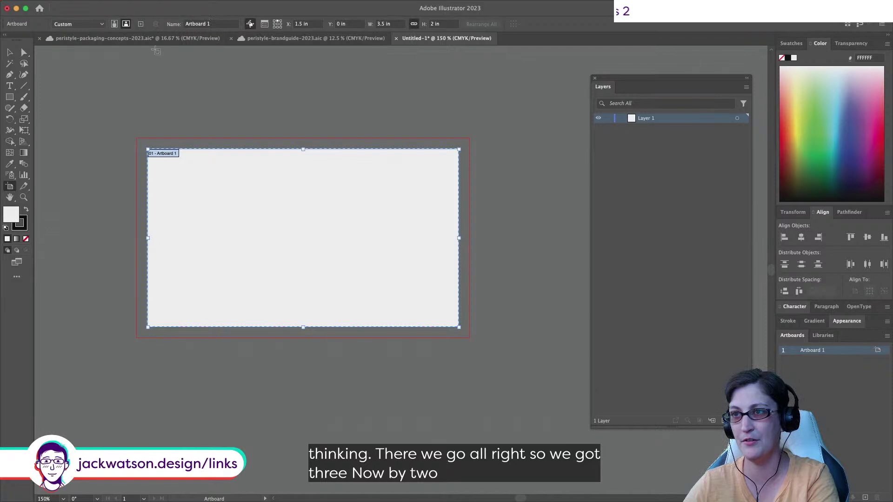
key("v")
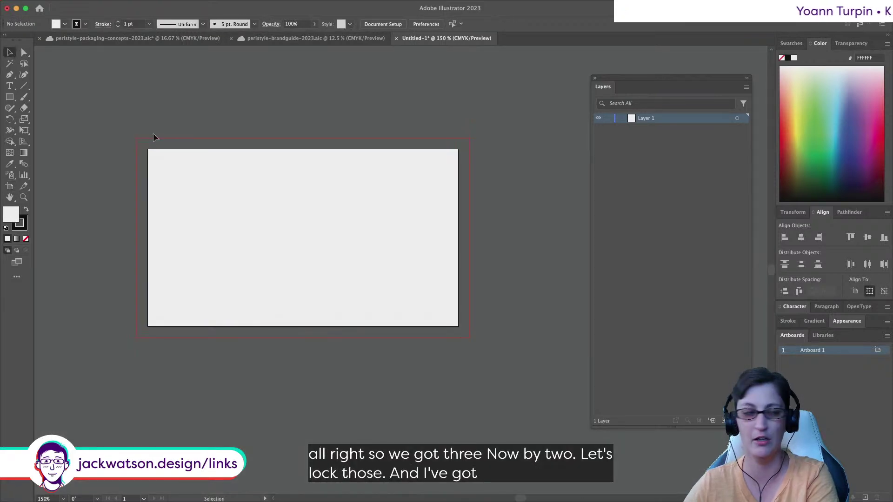
Set the document bleed to 0.25 in on all four sides
left_click(382, 23)
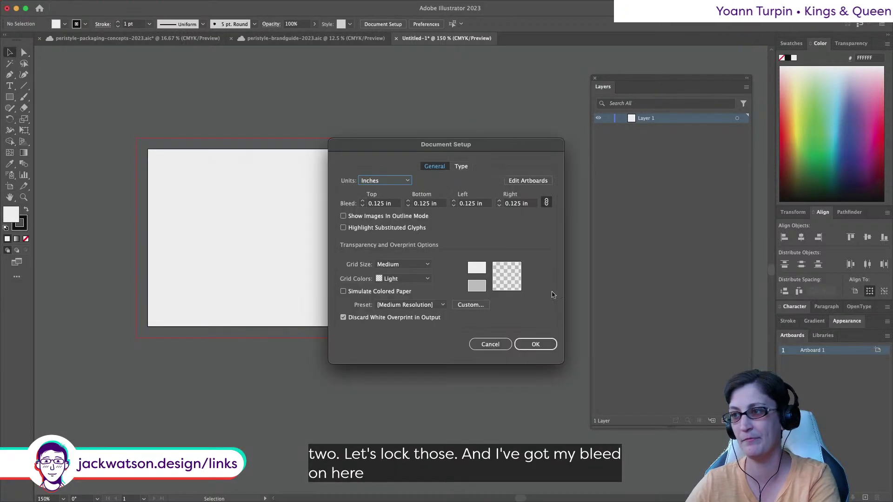
left_click(409, 208)
left_click(409, 201)
left_click(408, 201)
left_click(535, 344)
Duplicate the 3.5 by 2 in artboard beside the original and leave artboard editing
key("super+minus")
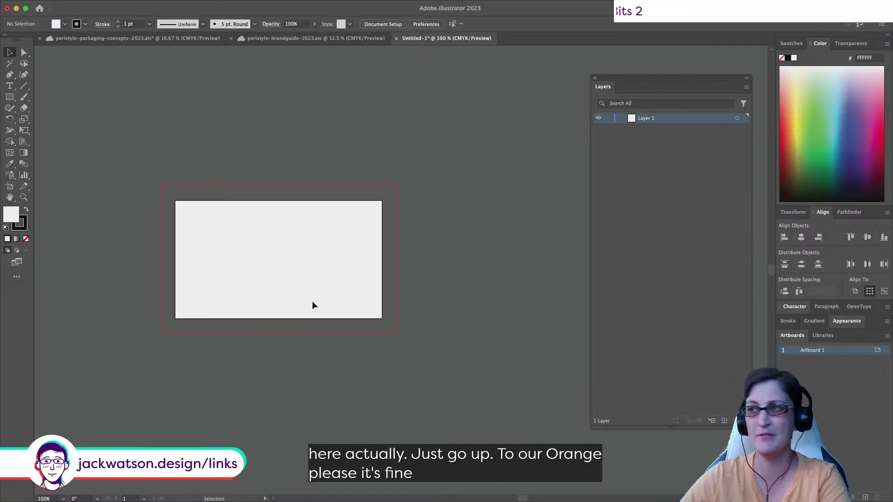
left_click(383, 24)
left_click(528, 181)
key("super+c")
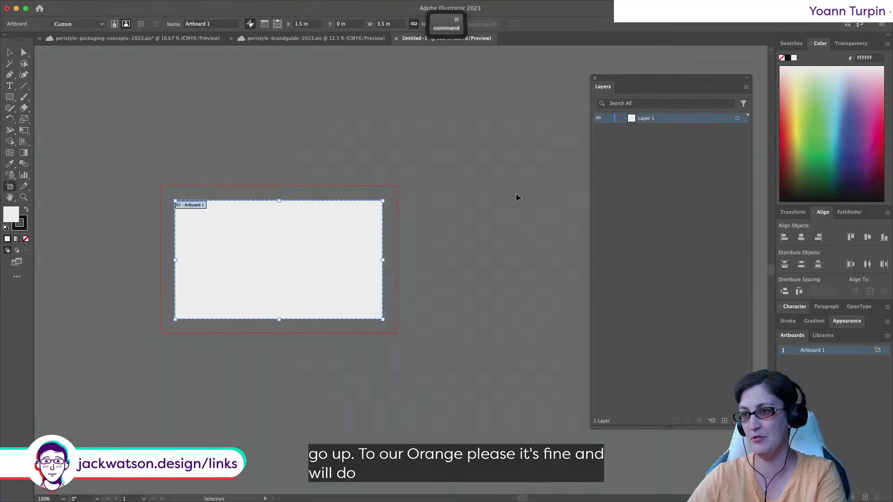
key("super+v")
scroll(523, 192, "right", 3)
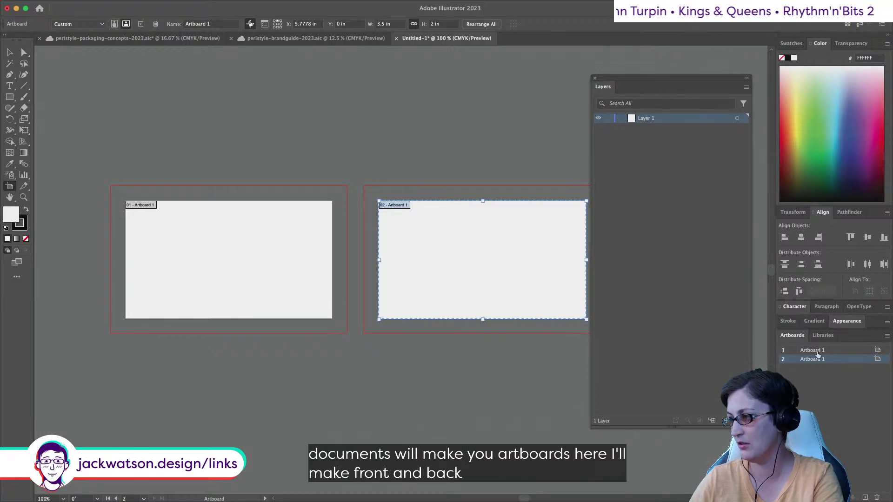
left_click(10, 53)
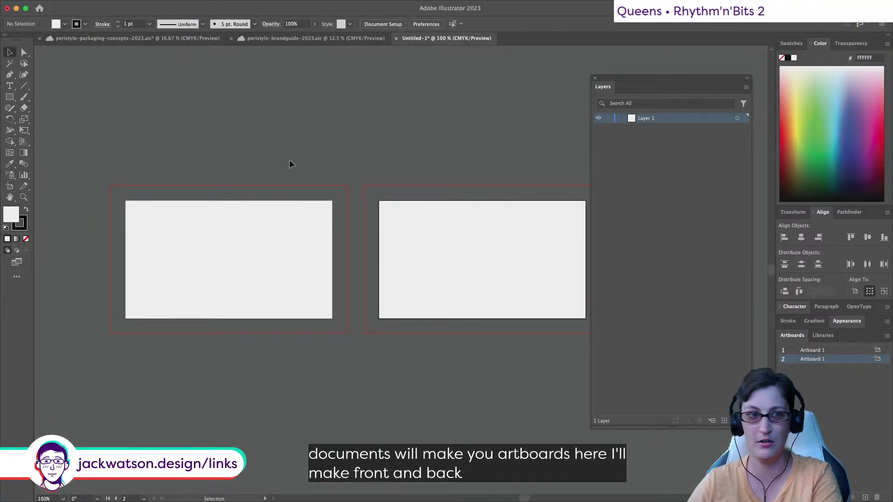
left_click(354, 39)
scroll(352, 121, "down", 1)
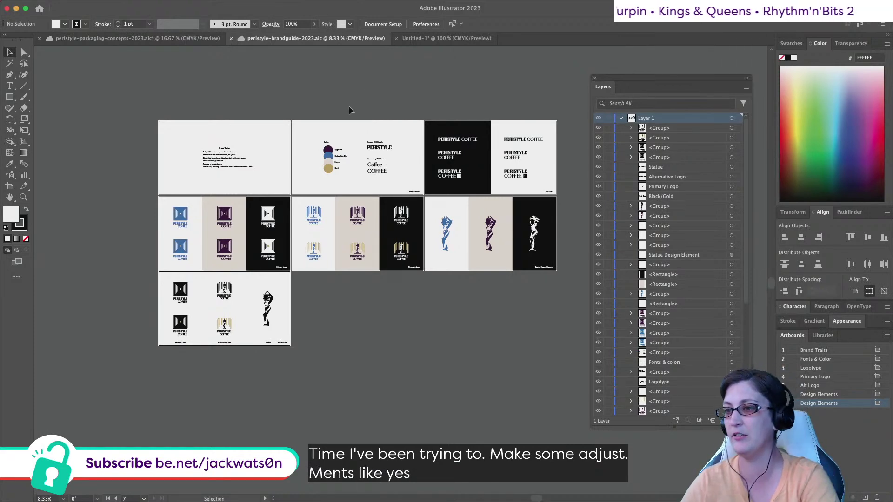
left_click(418, 38)
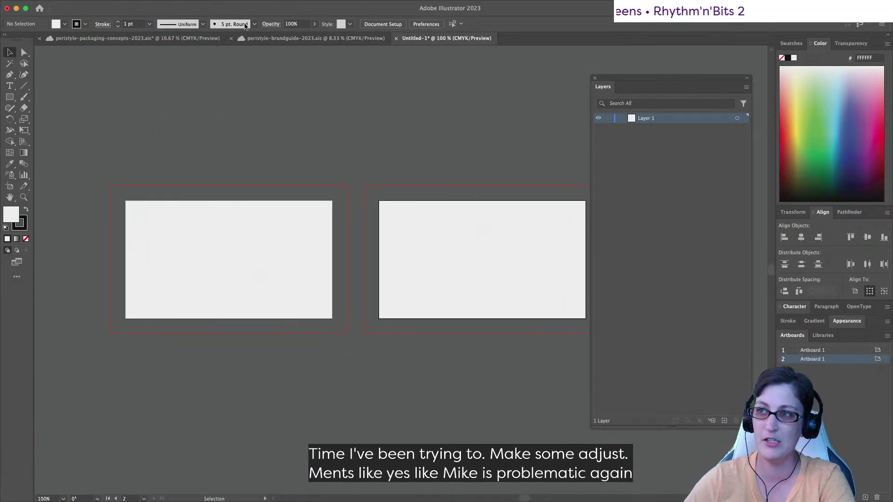
left_click(267, 40)
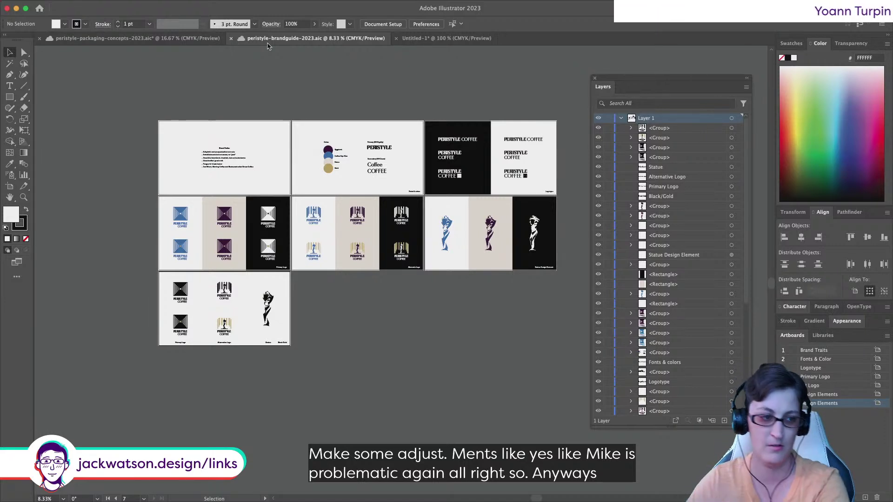
left_click(424, 40)
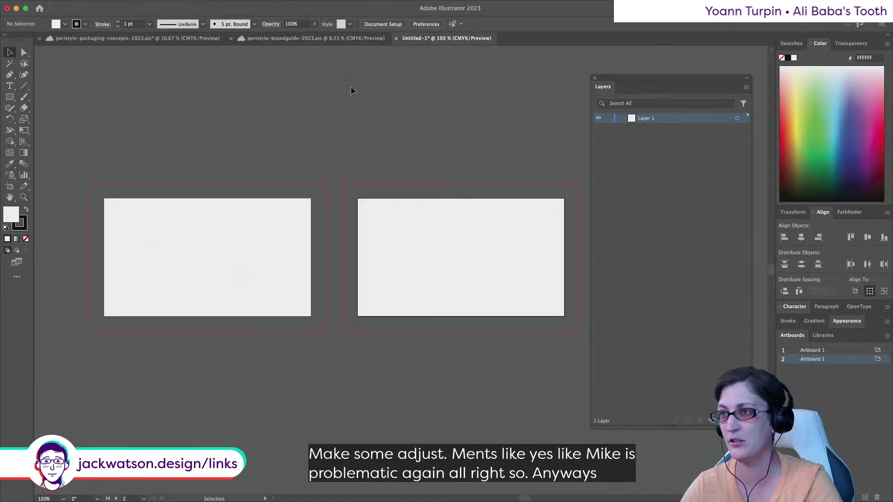
Copy the colors and fonts group from the peristyle-brandguide-2023 document and paste it into the untitled document
left_click(279, 38)
scroll(379, 283, "up", 5)
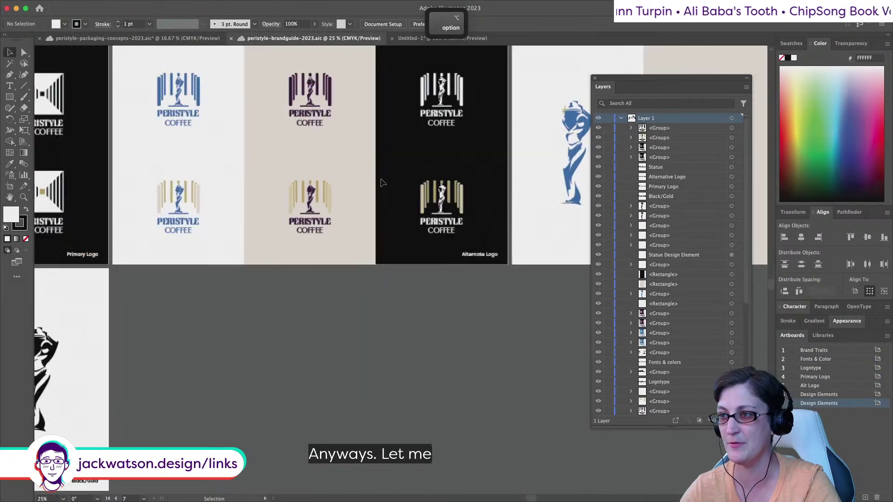
scroll(379, 184, "up", 3)
left_click(372, 241)
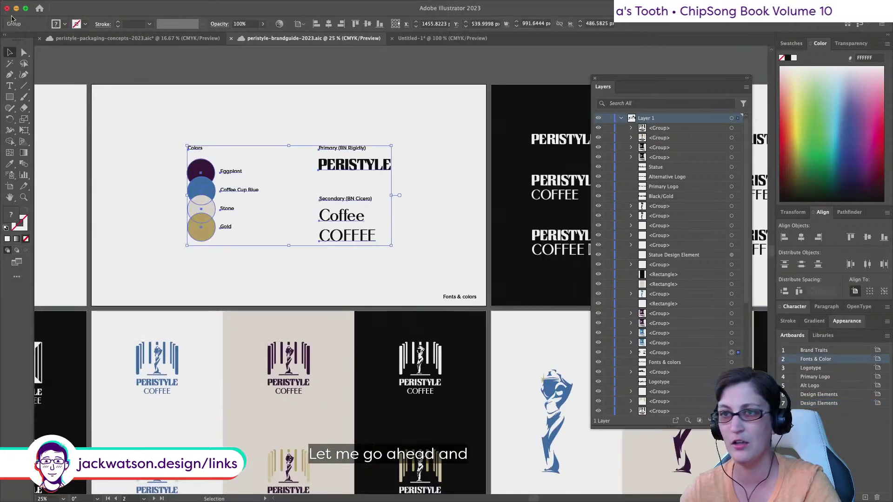
key("super+c")
left_click(432, 39)
key("super+v")
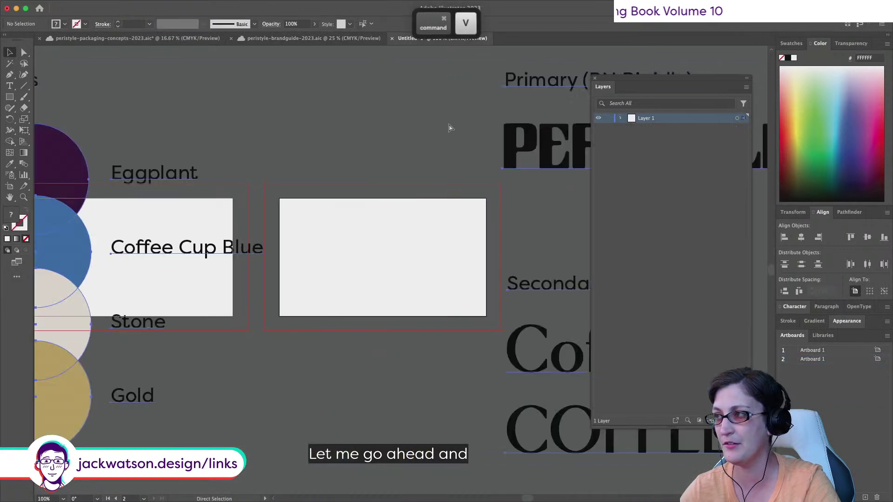
Show the swatches, scale the pasted brand group to about 2.93 in wide above the second artboard, and ungroup it
left_click(791, 43)
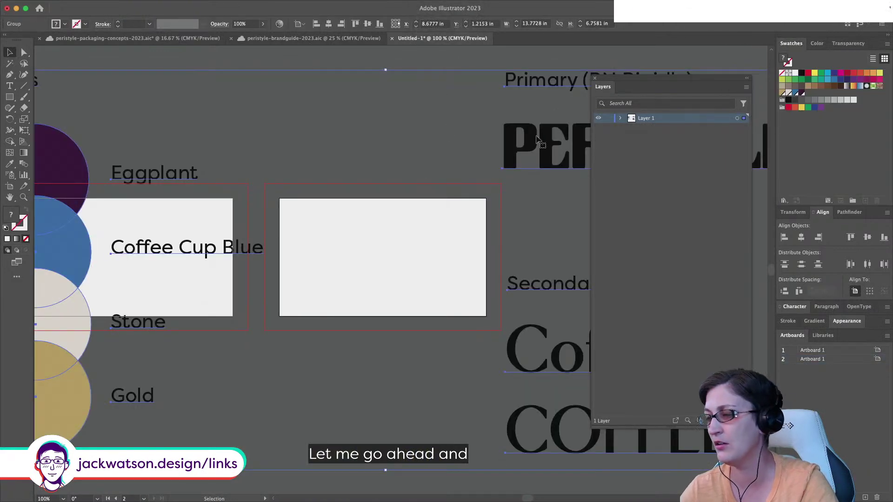
scroll(423, 184, "down", 2)
left_click_drag(398, 106, 434, 138)
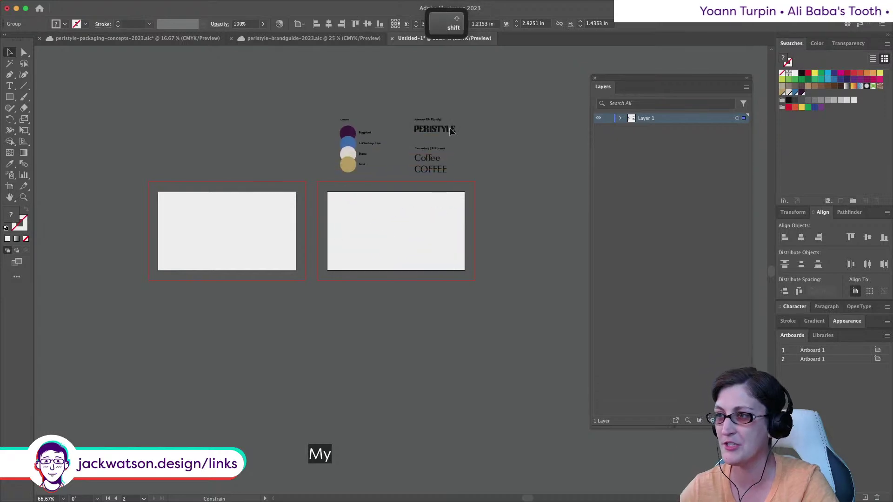
right_click(421, 168)
left_click(438, 296)
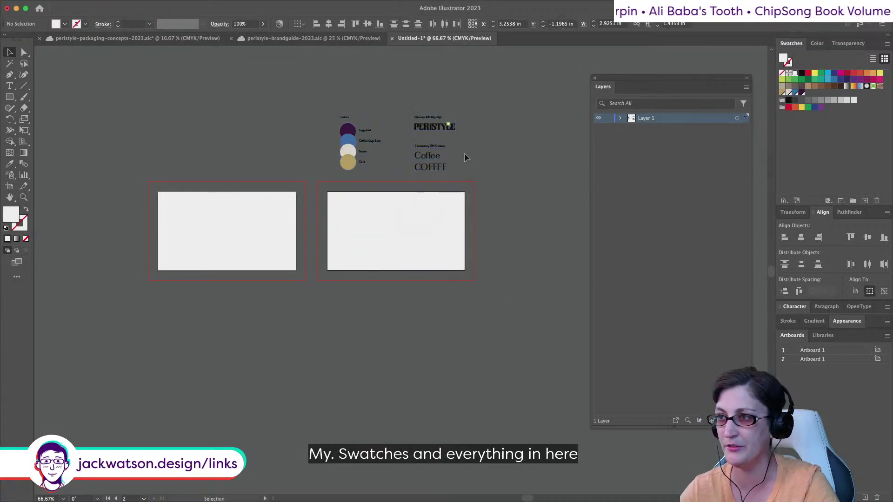
Ungroup the font samples, including the nested Secondary (BN Cicero) group, into separate text objects
scroll(466, 150, "up", 2)
scroll(467, 150, "up", 1)
scroll(467, 149, "up", 8)
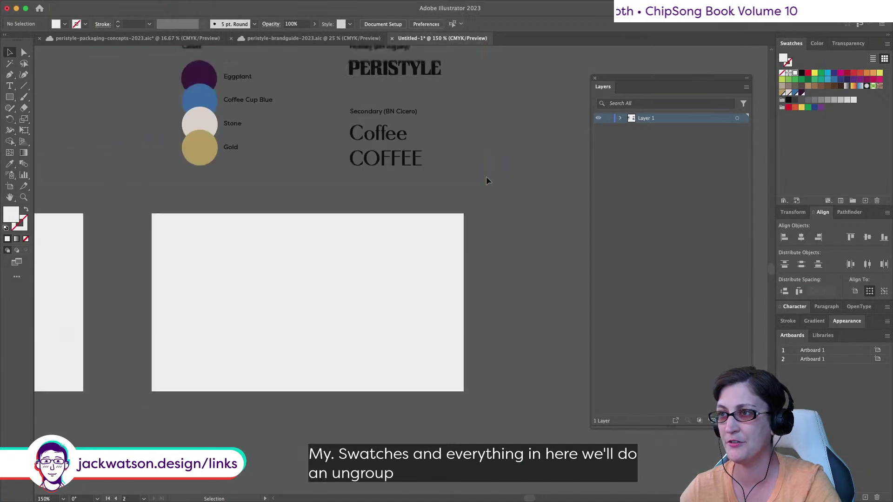
left_click(377, 133)
right_click(382, 136)
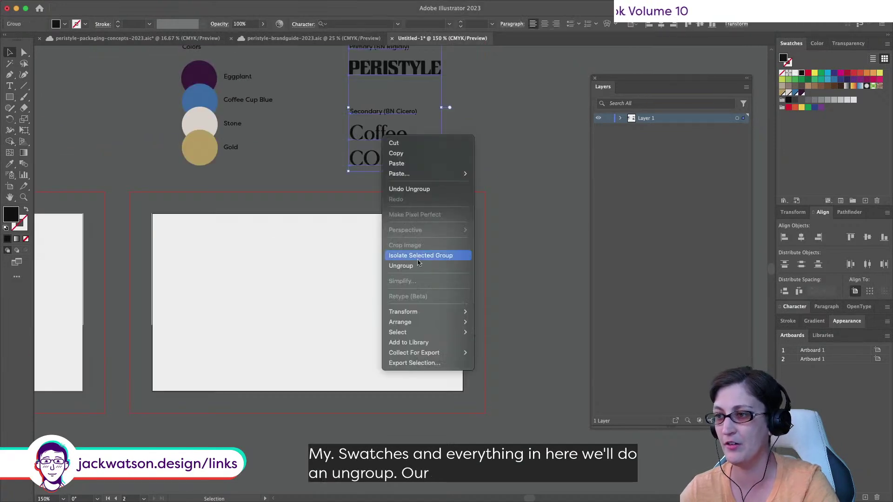
left_click(400, 265)
left_click(364, 118)
right_click(372, 136)
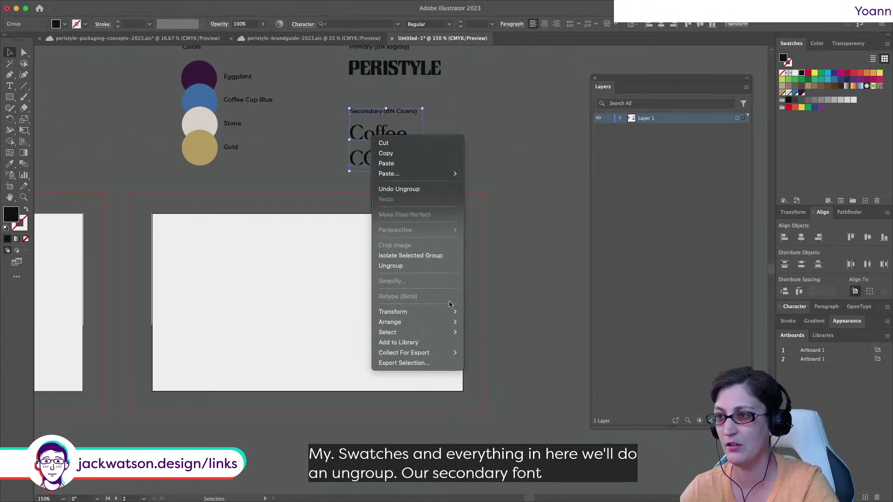
left_click(400, 265)
Move the "Coffee" text sample onto the second artboard and duplicate it downward into a column of four lines
left_click_drag(398, 132, 400, 282)
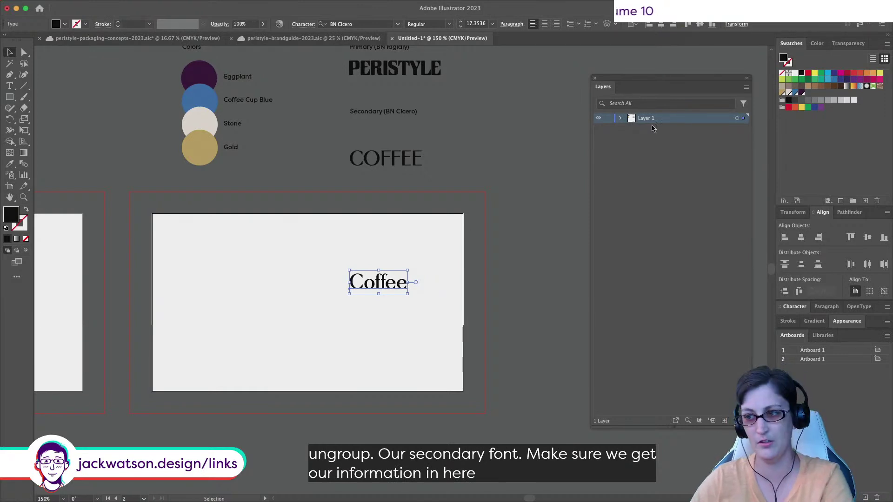
left_click_drag(365, 284, 317, 286)
key("super+d")
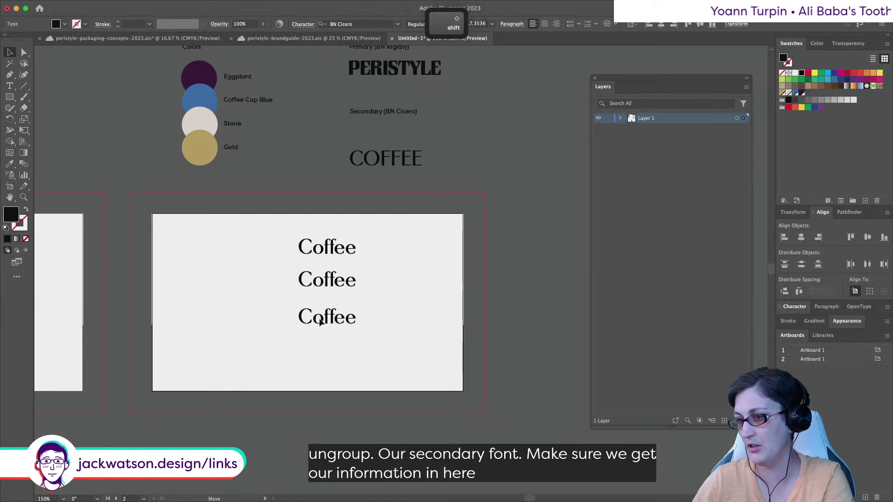
key("super+d")
Set the font size of all four "Coffee" lines on the second artboard to 14 pt
key("v")
left_click_drag(412, 372, 297, 235)
left_click(491, 24)
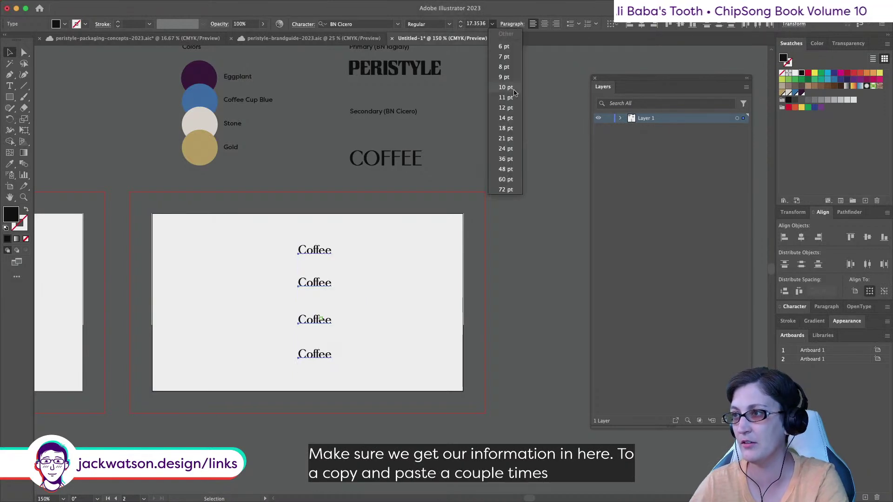
left_click(506, 116)
Replace the text of the uppermost "Coffee" line with "First Last Name"
key("t")
left_click(334, 249)
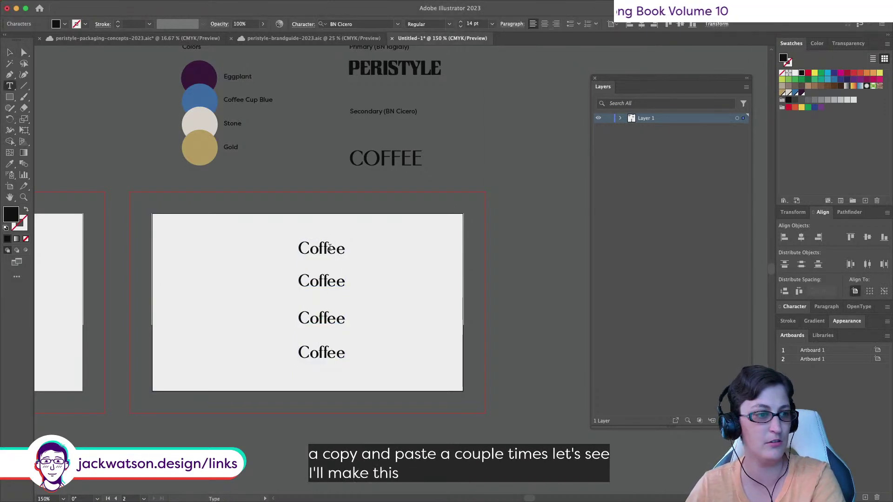
double_click(329, 248)
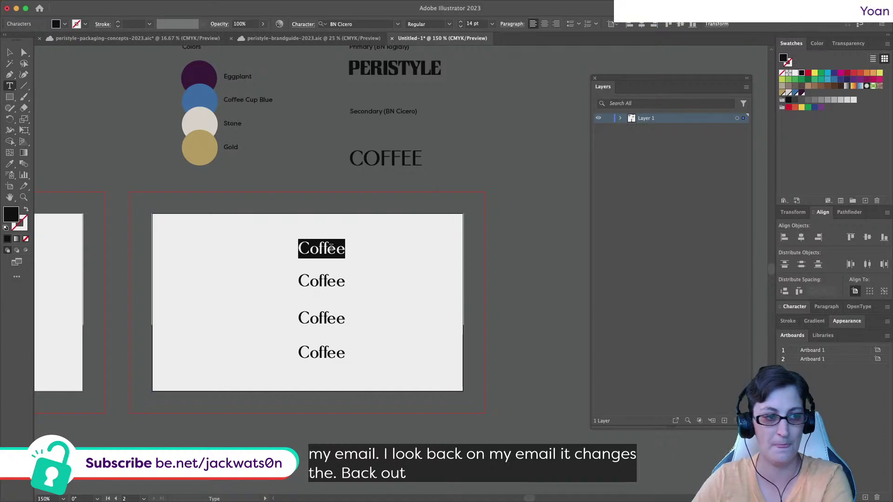
type("Name")
key("BackSpace")
key("BackSpace")
key("BackSpace")
key("BackSpace")
type("First Lastn")
key("BackSpace")
type("Name")
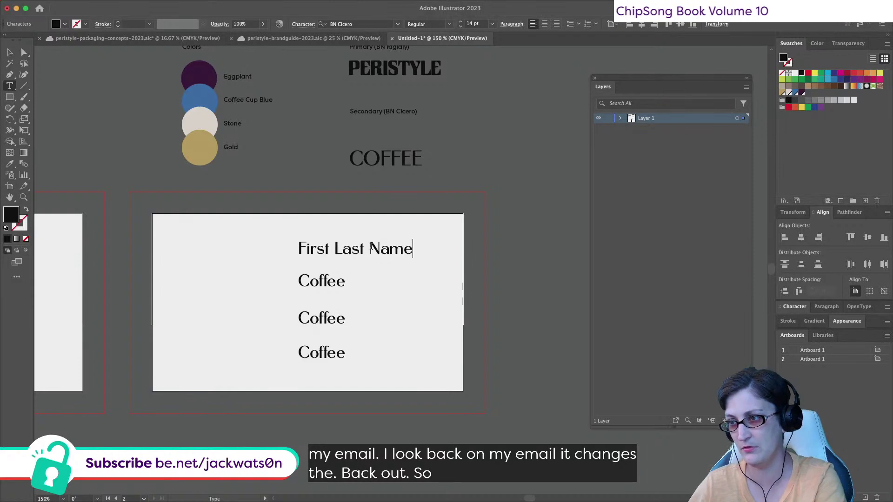
Delete the space between "First" and "Last" in the name line and replace the second line's text with "Title"
double_click(311, 279)
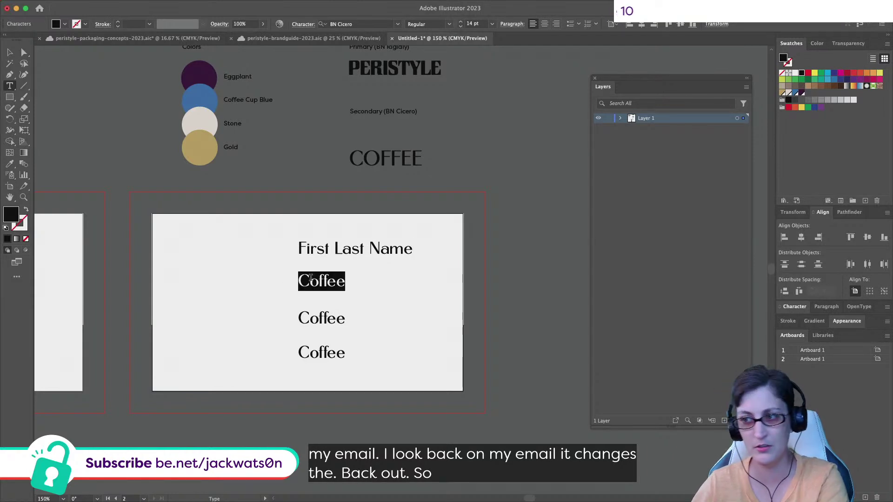
left_click(332, 248)
key("BackSpace")
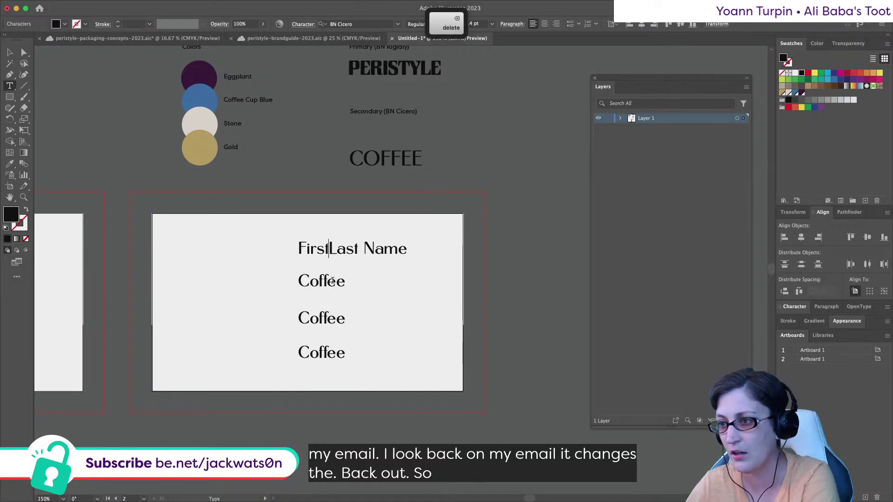
double_click(333, 280)
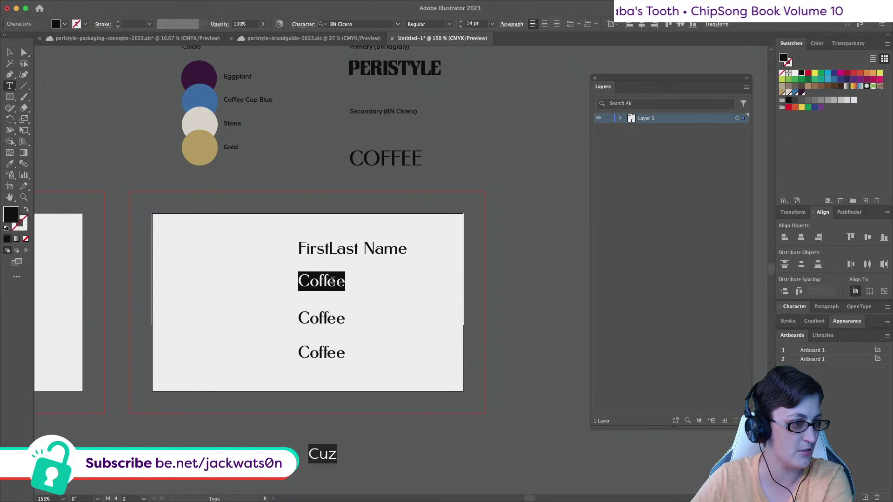
type("Title")
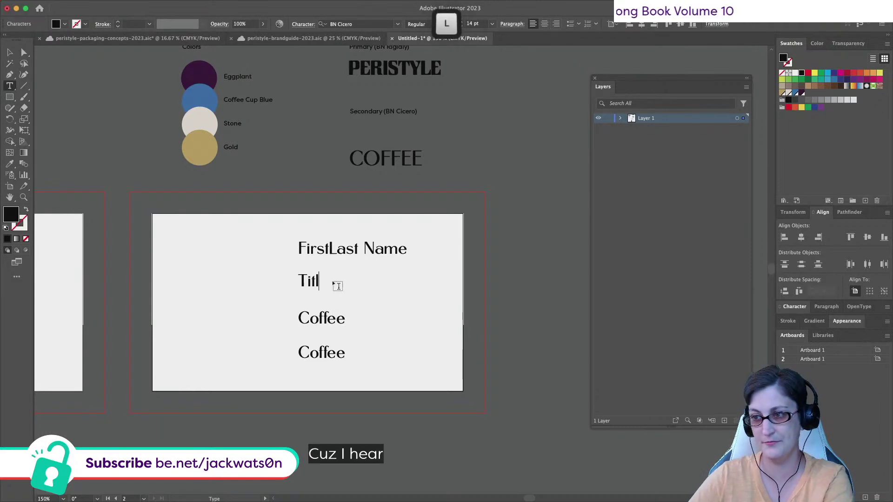
Replace the third text line on the second artboard with a placeholder email address that uses "website" as its domain name
double_click(317, 315)
type("emai")
key("BackSpace")
key("BackSpace")
key("BackSpace")
key("BackSpace")
type("Email@")
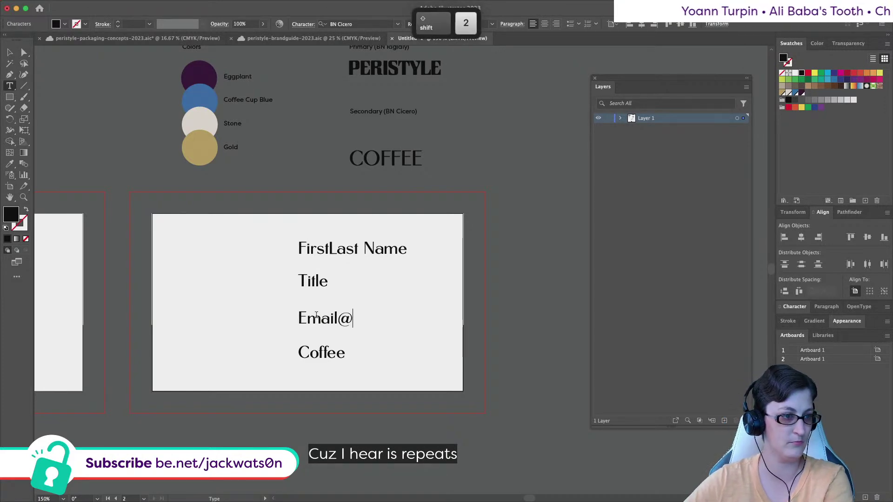
type("email.com")
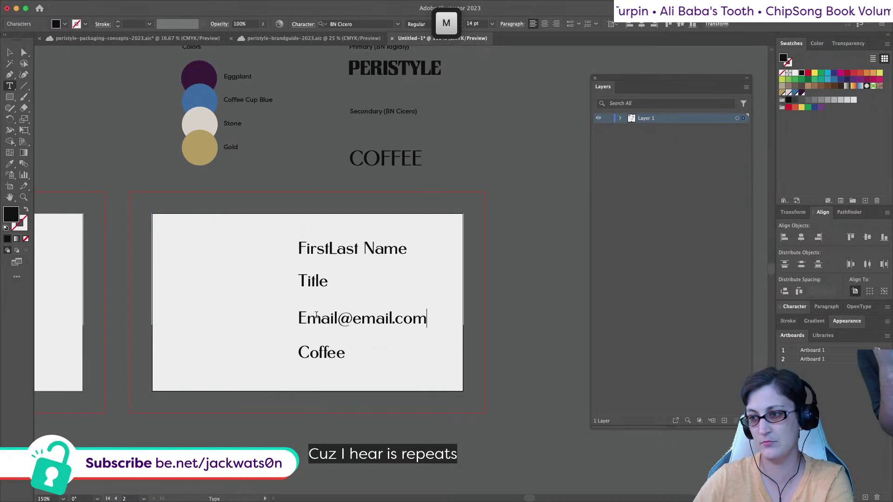
double_click(382, 318)
type("website")
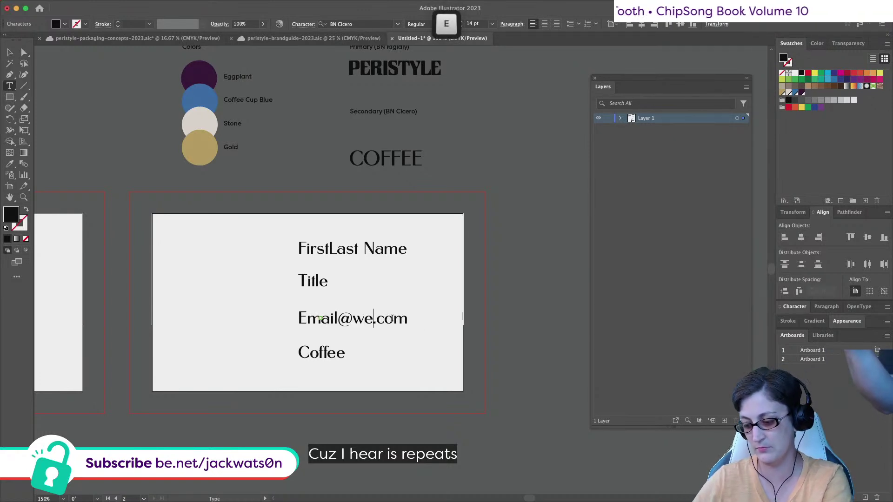
Replace the remaining "Coffee" line on the second artboard with a placeholder phone number, hyphenated between its digit groups
double_click(322, 351)
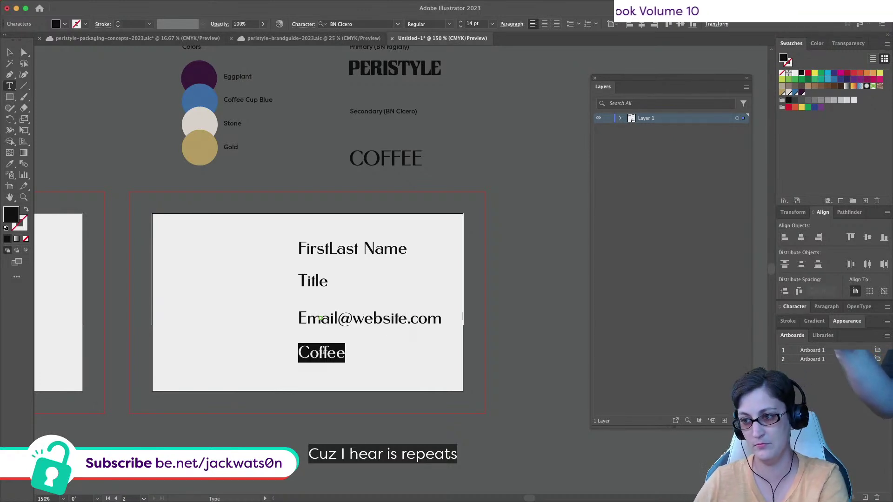
type("123")
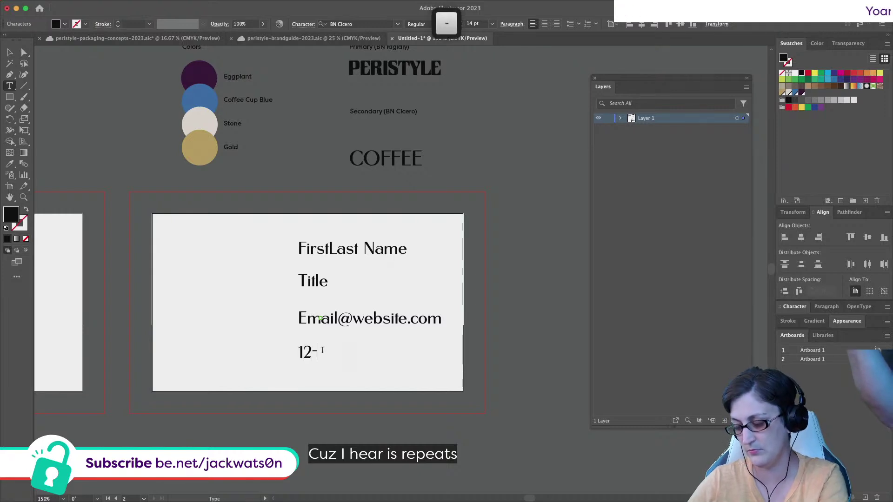
type("-467")
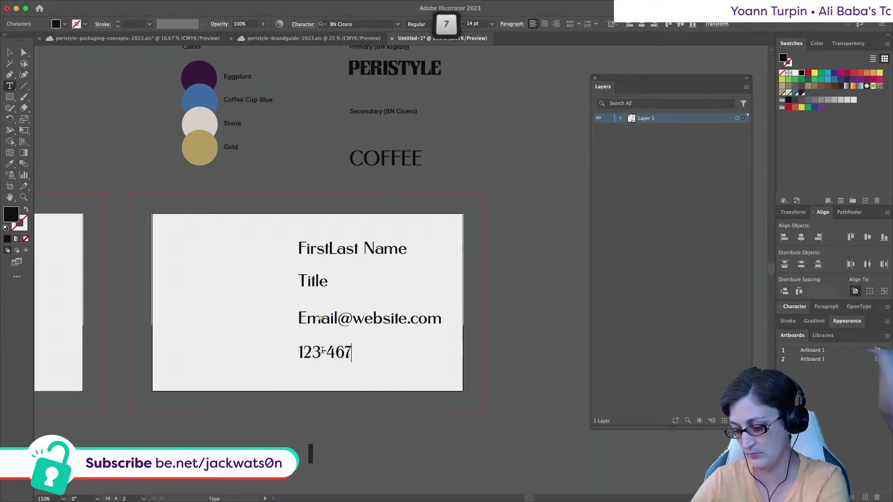
key("BackSpace")
key("BackSpace")
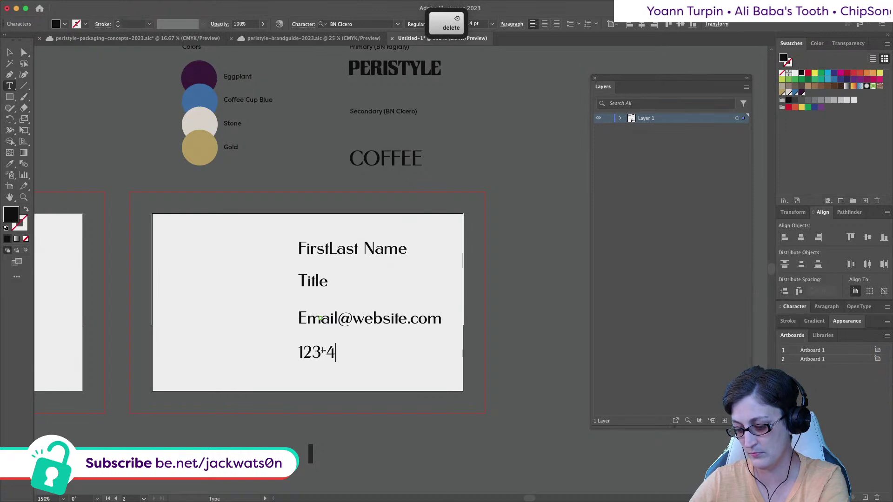
type("56-")
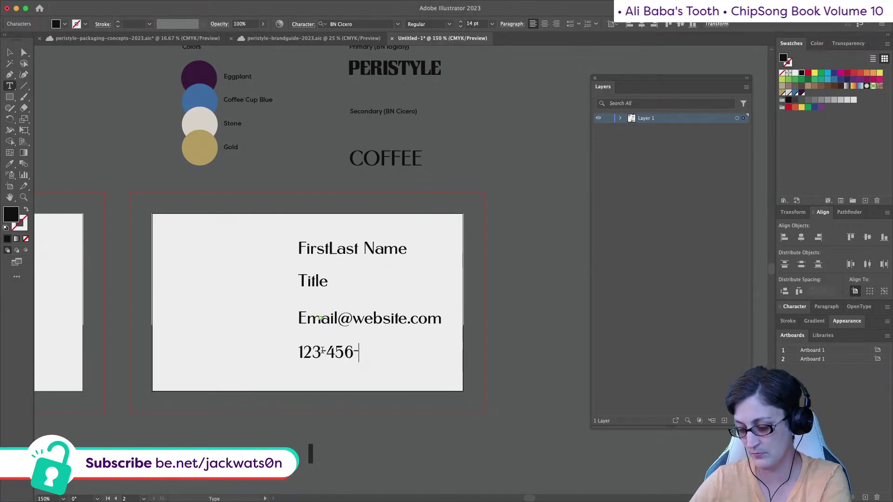
type("7890")
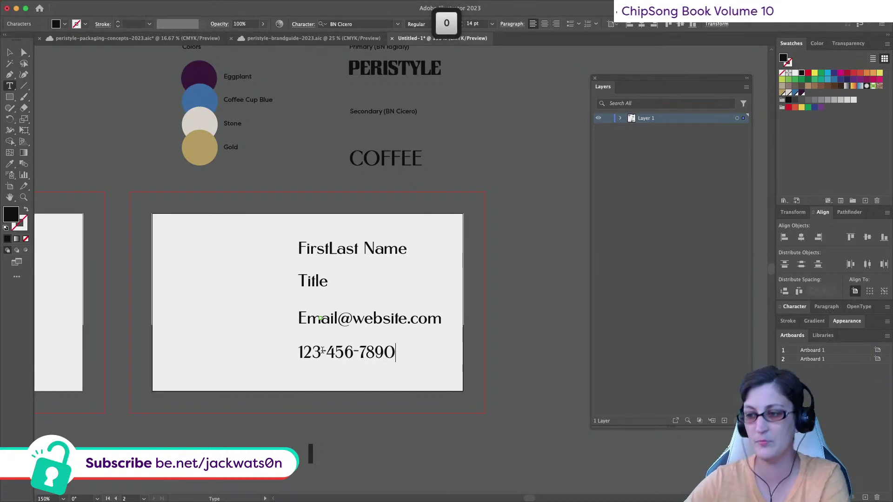
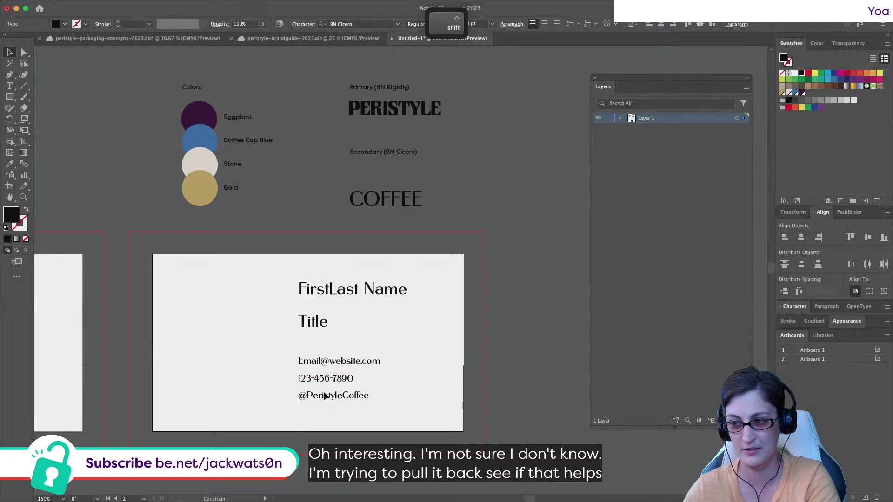
left_click_drag(326, 395, 325, 392)
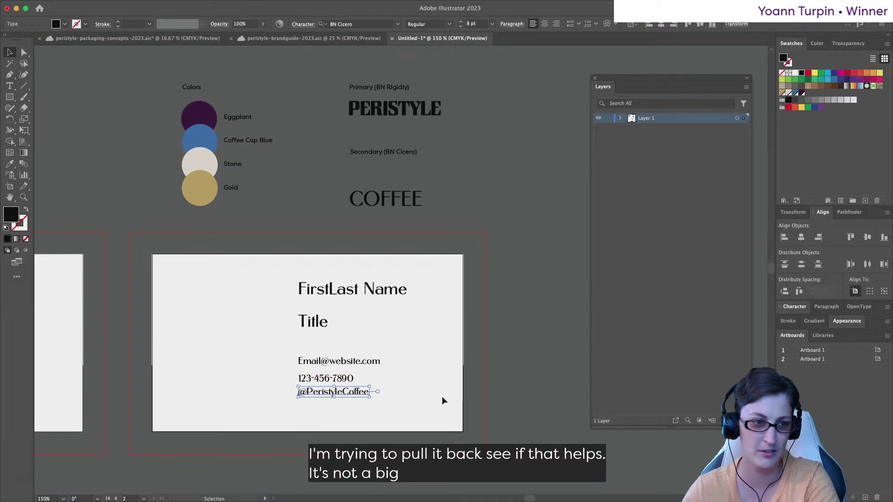
left_click(317, 323)
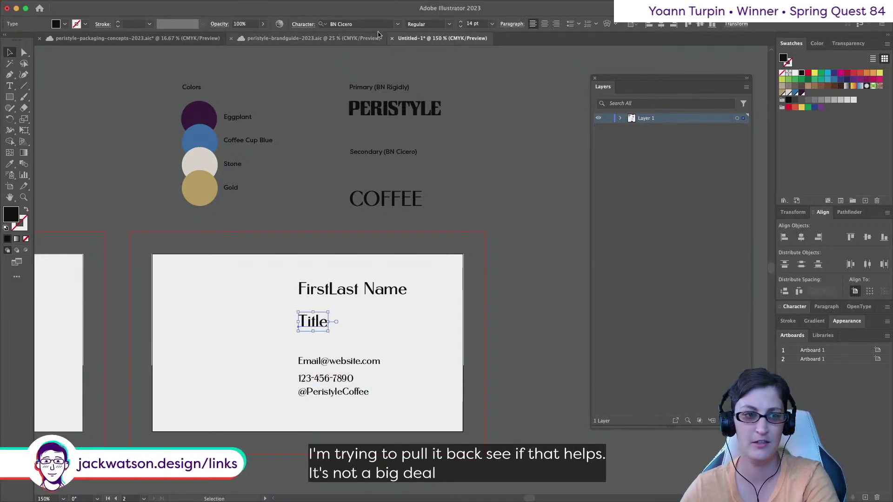
left_click(477, 24)
type("8")
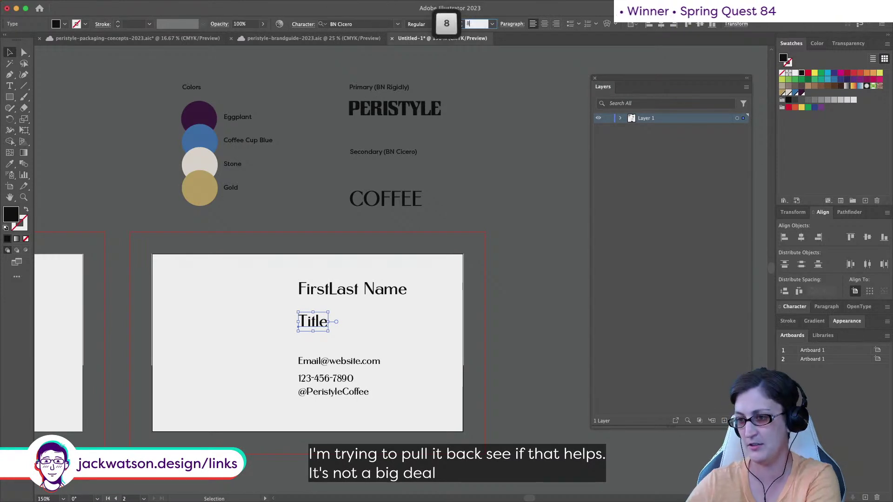
key("Return")
left_click(330, 324)
left_click_drag(308, 325, 311, 306)
left_click(403, 352)
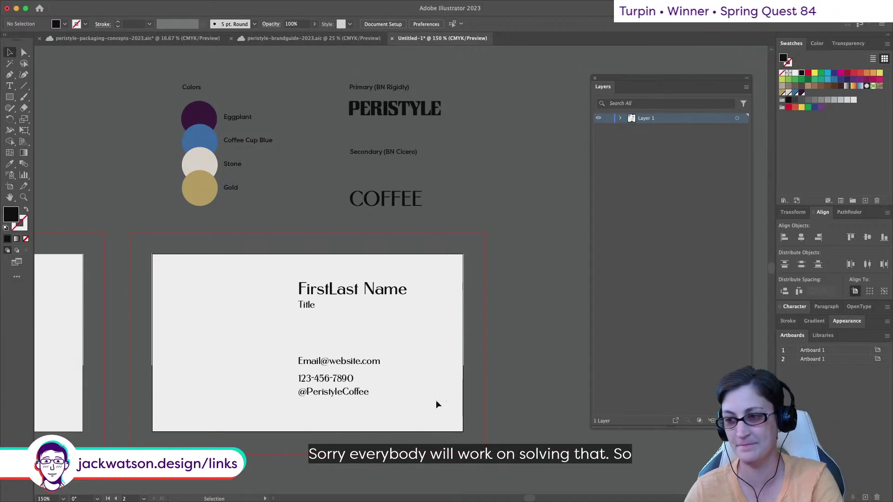
left_click_drag(325, 348, 326, 346)
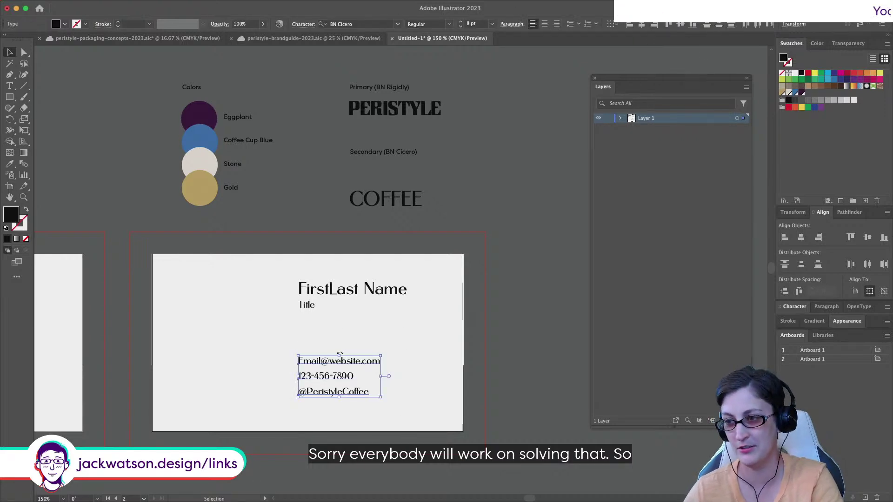
left_click(358, 313)
scroll(358, 313, "left", 2)
scroll(358, 313, "up", 1)
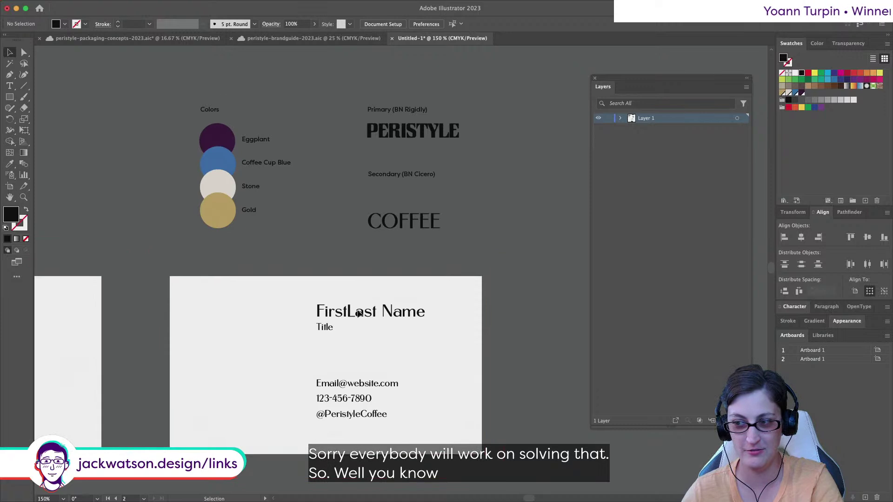
scroll(358, 314, "down", 1)
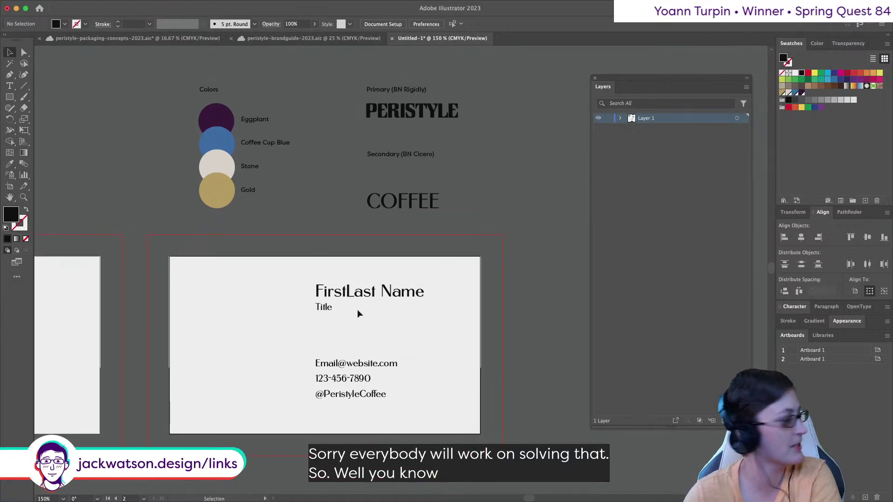
Group all text on the second artboard, nudge it down slightly and move it to the left side of the card
left_click_drag(450, 430, 288, 274)
key("super+g")
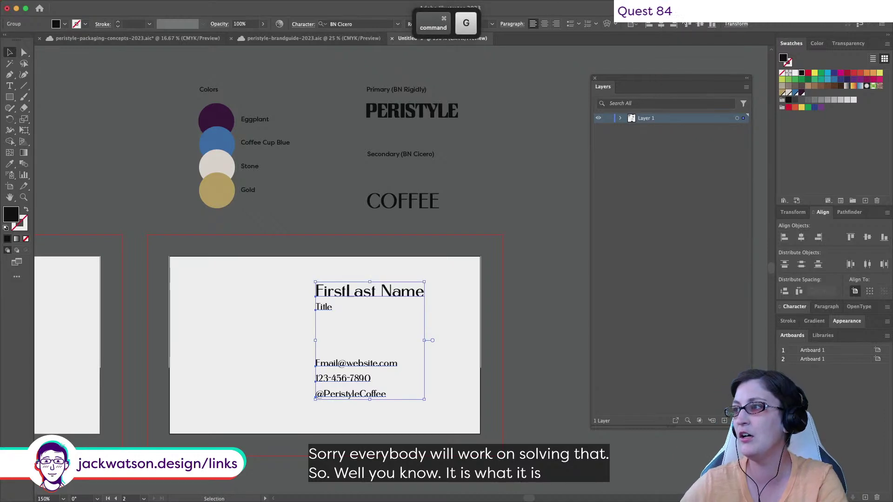
key("Down")
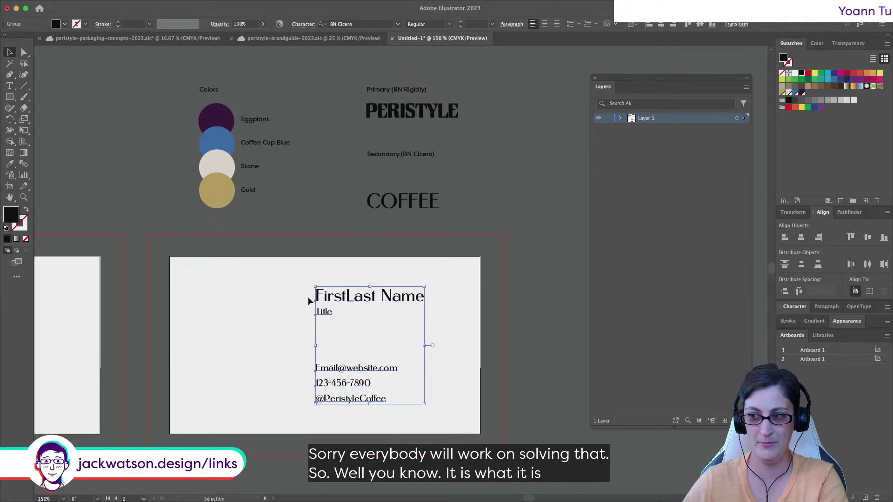
left_click_drag(337, 304, 219, 304)
left_click(219, 304)
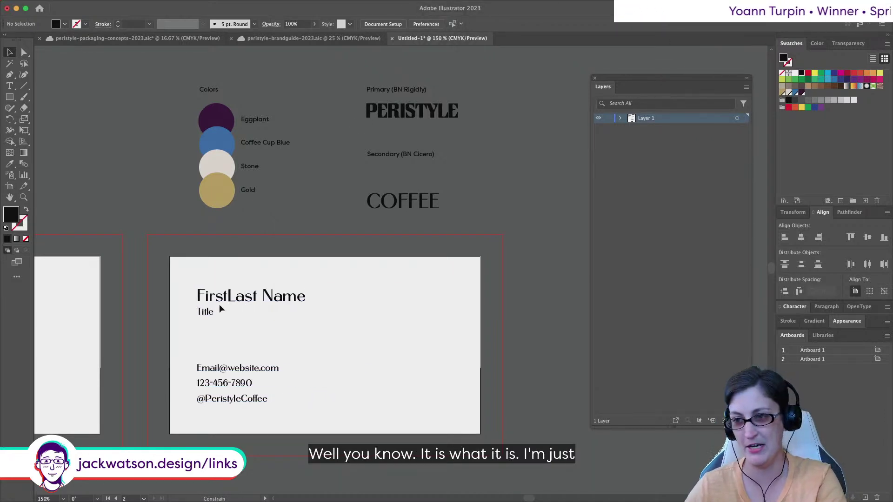
Ungroup the contact text on the second artboard
scroll(326, 333, "left", 3)
scroll(325, 332, "down", 2)
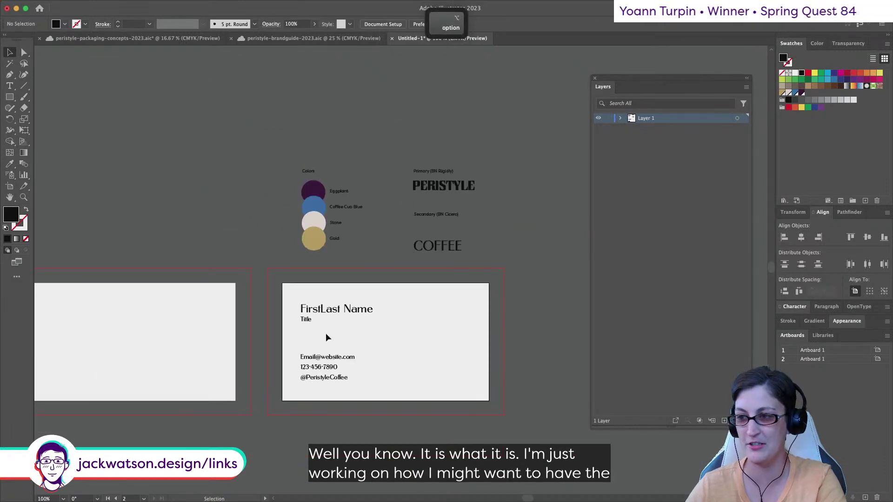
right_click(313, 310)
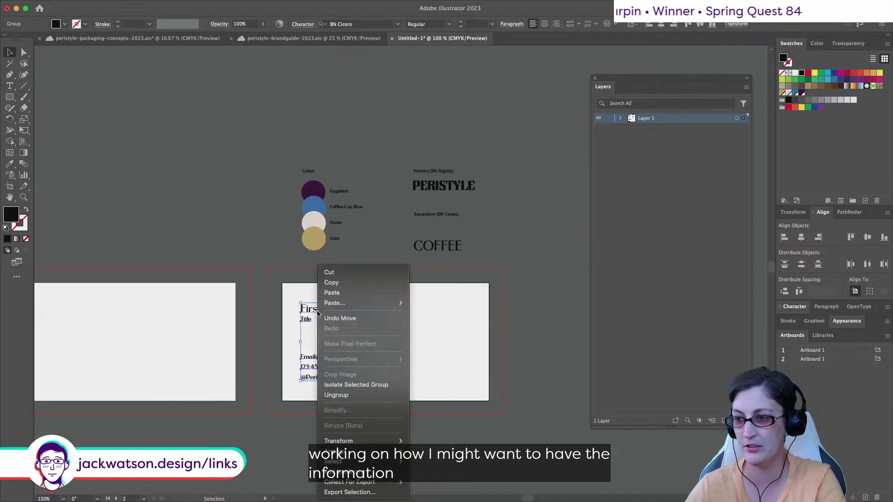
left_click(339, 395)
left_click(246, 147)
In the peristyle-brandguide-2023 document, copy the black primary logo with the gold center square from the Black/Gold artboard
left_click(315, 39)
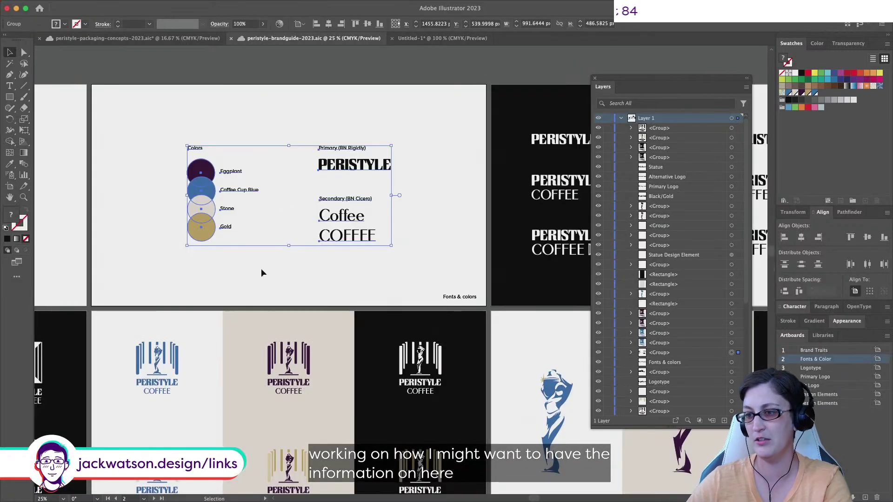
left_click(327, 274)
scroll(327, 274, "right", 5)
scroll(328, 274, "down", 2)
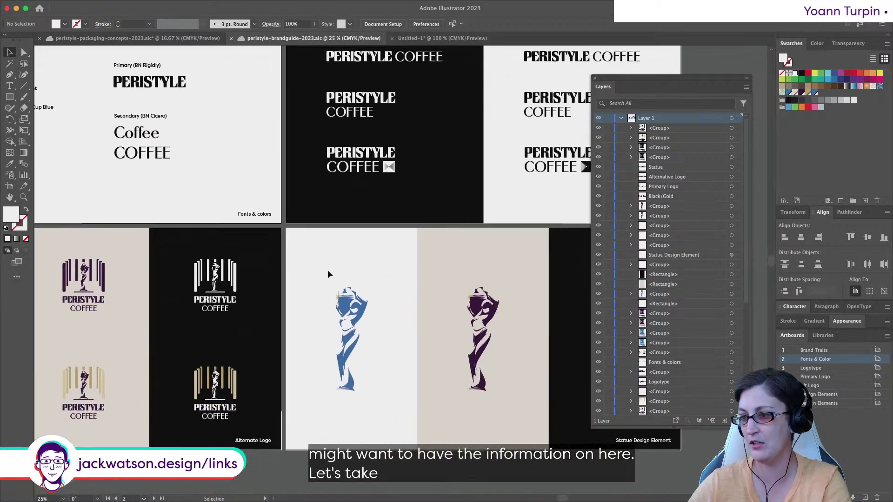
scroll(327, 274, "left", 10)
scroll(327, 275, "down", 5)
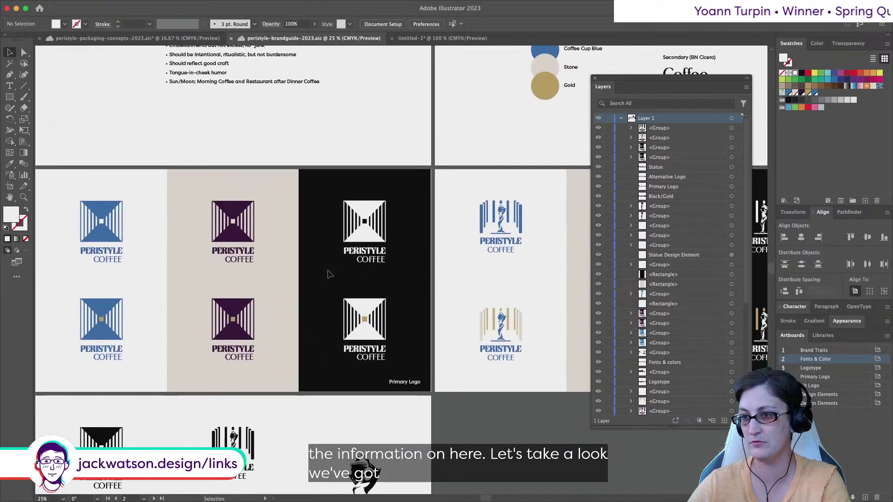
scroll(424, 309, "down", 2)
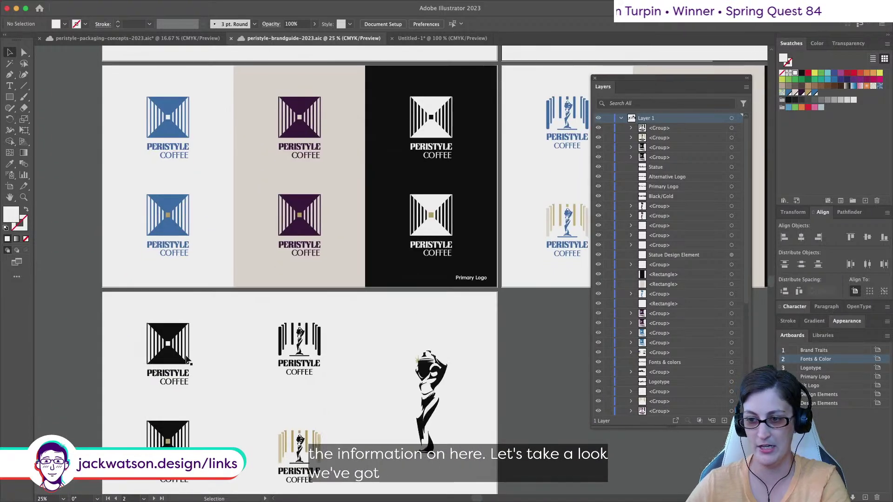
scroll(189, 366, "down", 3)
scroll(189, 367, "left", 1)
left_click(188, 367)
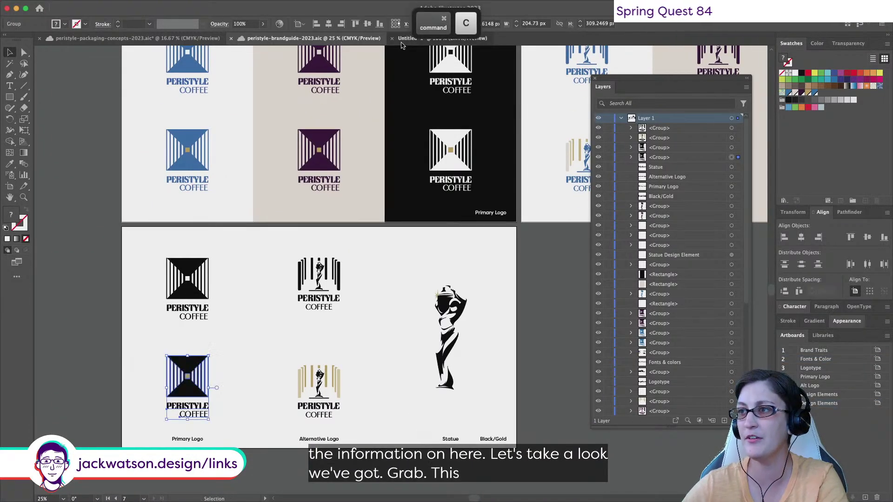
Paste the logo into the business card document and scale it down proportionally to fit the right side of the second artboard
left_click(442, 38)
key("super+v")
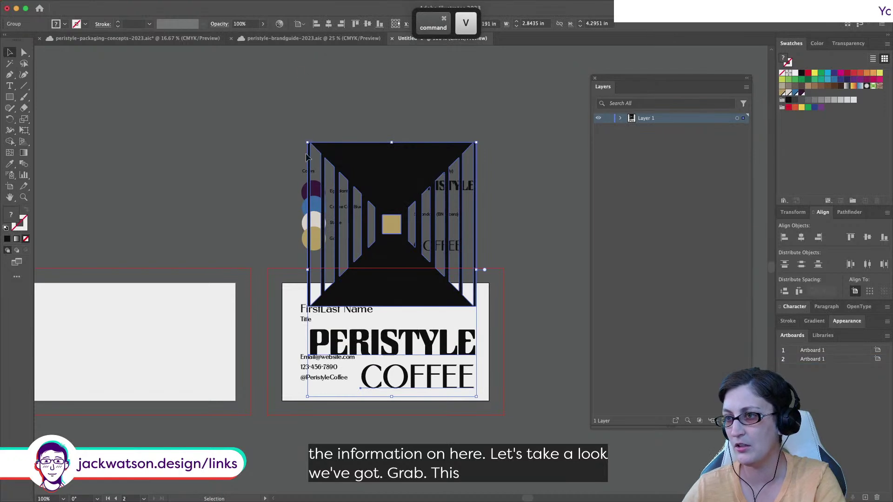
left_click_drag(307, 143, 413, 301)
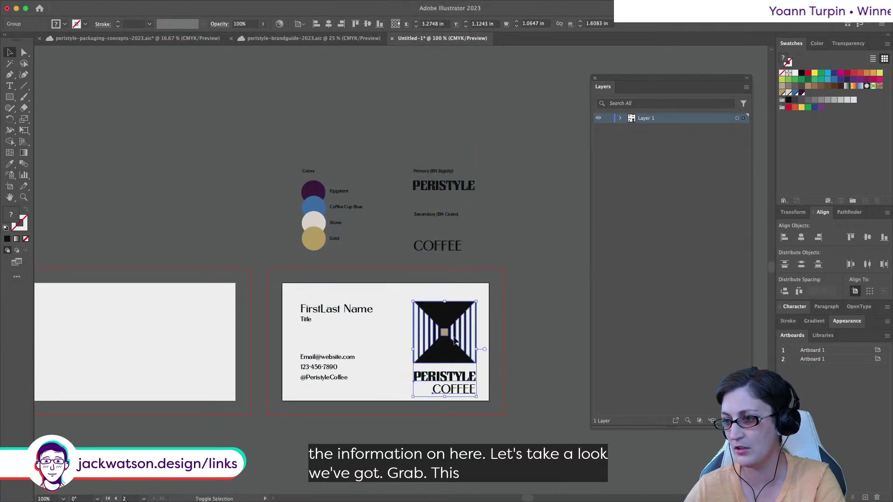
left_click_drag(444, 397, 444, 382)
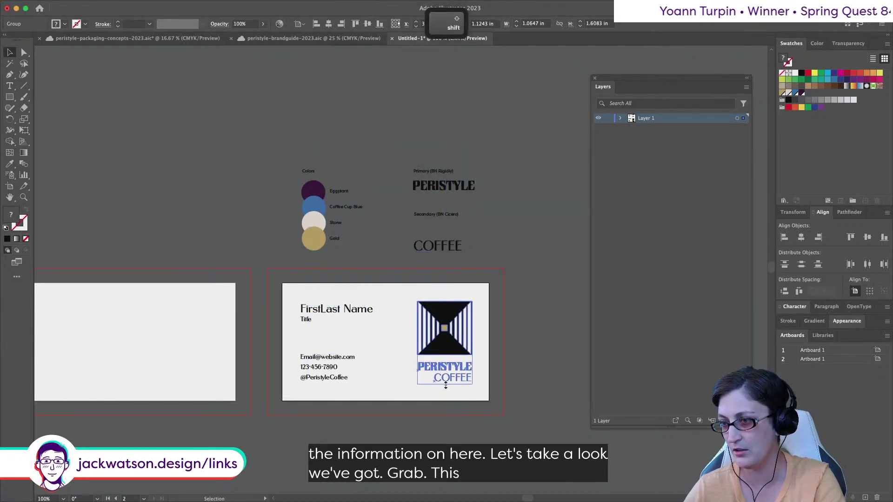
Group the name, title and contact lines on the second artboard, leaving the logo out of the group
left_click(367, 313)
left_click_drag(272, 283, 394, 403)
key("super+g")
key("v")
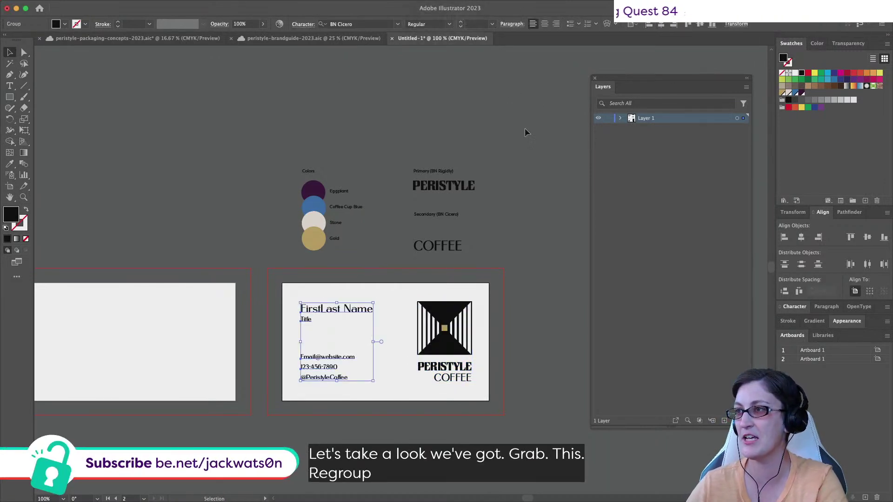
Match the logo's height to the contact text group by setting it to 1.3232 in with proportions kept
left_click(736, 24)
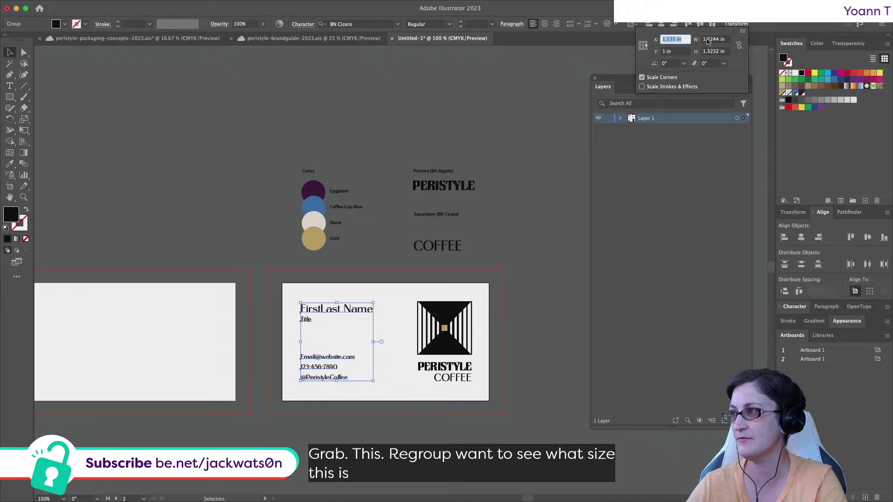
key("super+c")
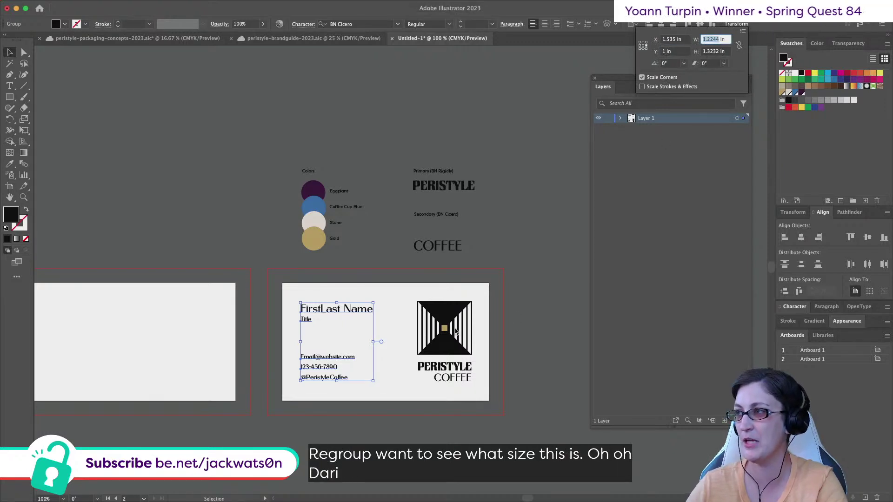
key("Escape")
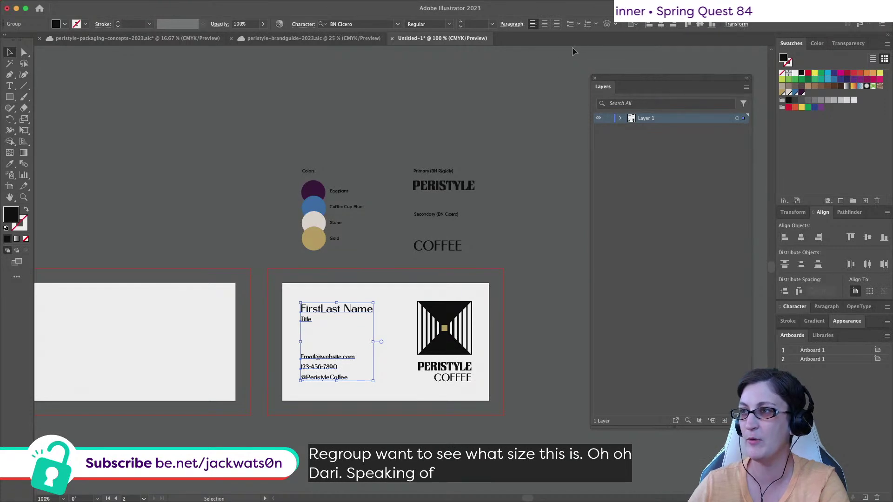
left_click(747, 25)
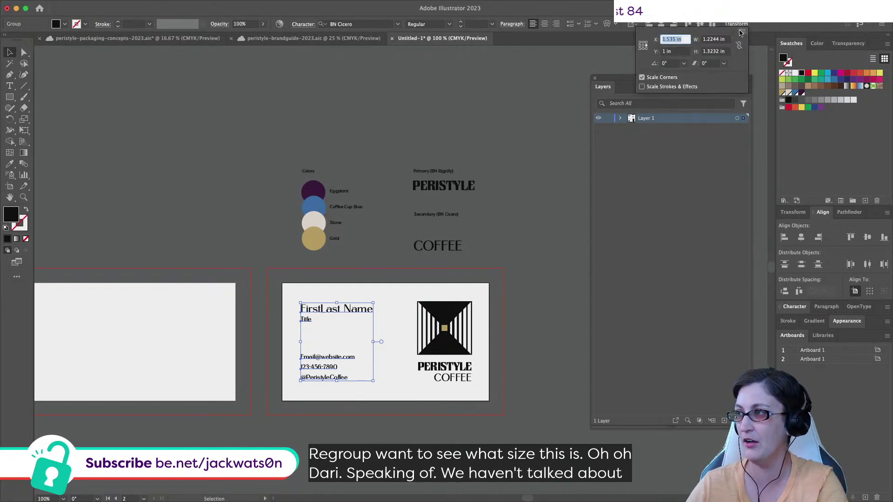
key("Escape")
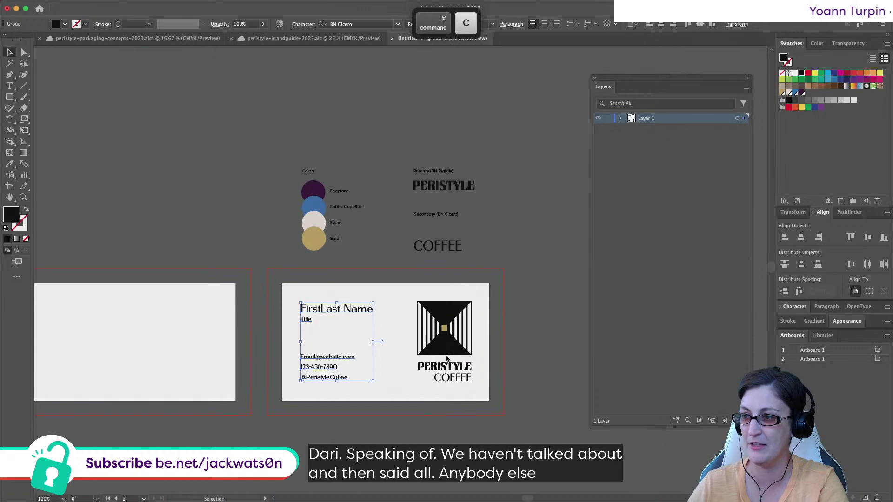
left_click(450, 354)
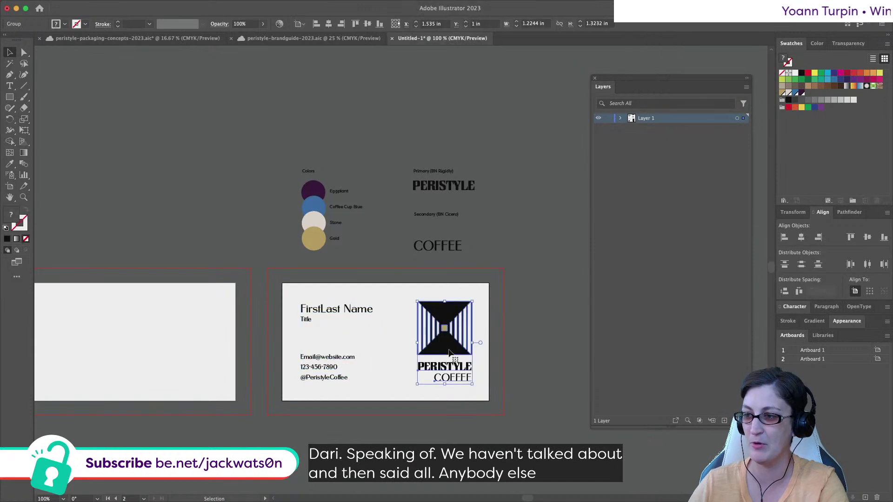
left_click(595, 23)
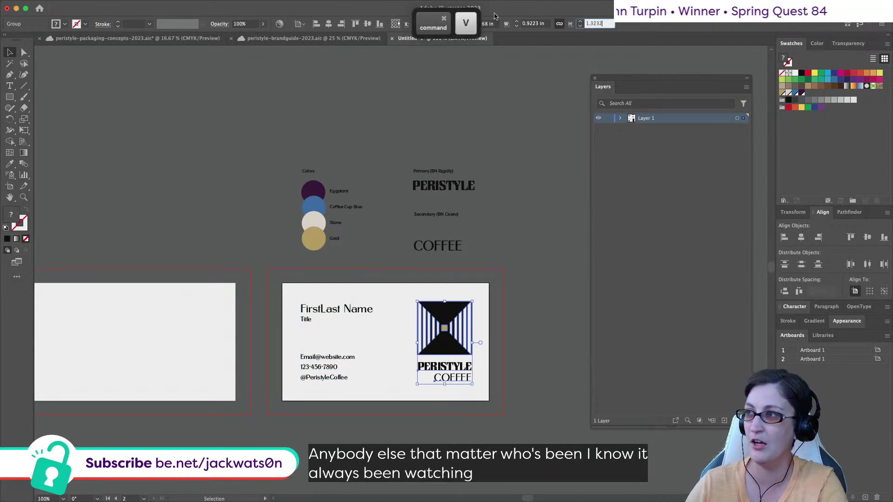
type("1.3232")
key("Return")
Align the logo's bottom edge with the contact text group, using the text group as the key object
left_click(344, 309, "shift")
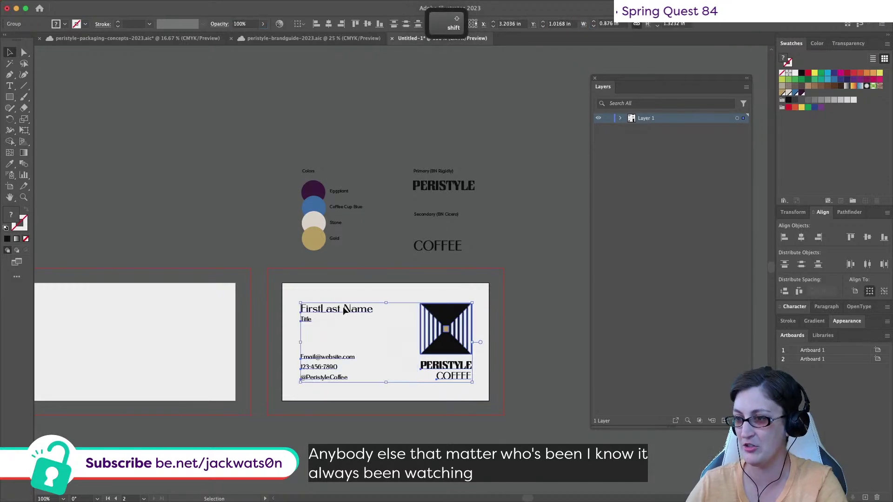
left_click(342, 308)
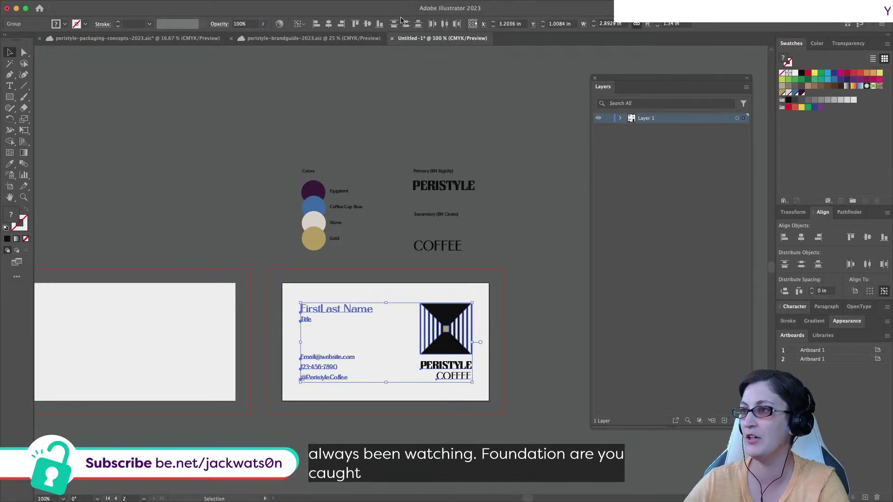
left_click(376, 26)
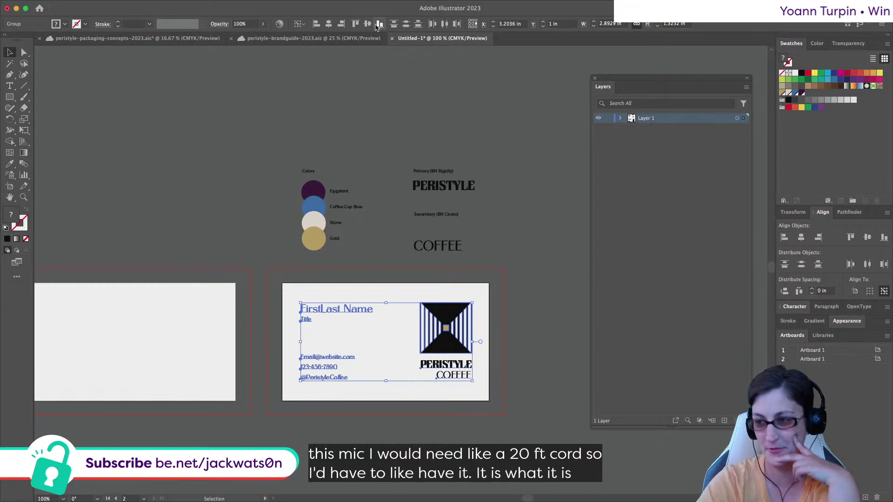
left_click(535, 381)
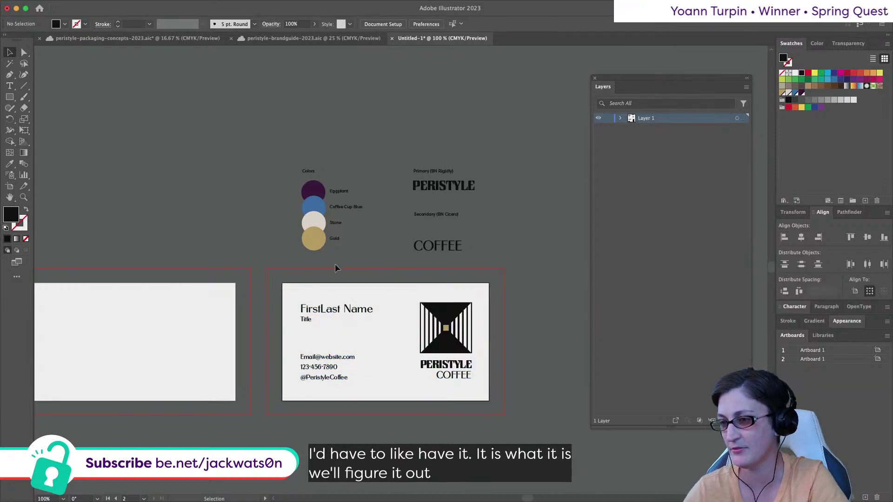
Draw a black rectangle about 3.62 by 2.29 in over the blank first artboard
key("alt")
scroll(335, 263, "down", 3)
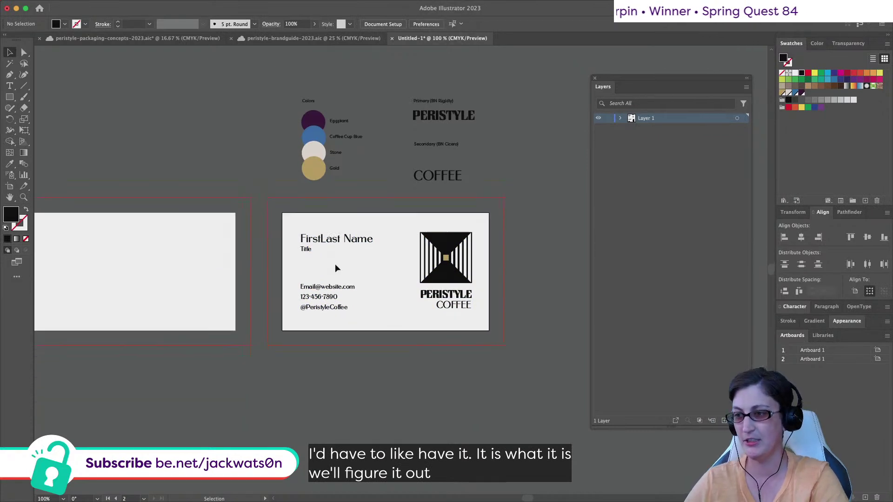
scroll(373, 267, "up", 3)
scroll(373, 266, "down", 1)
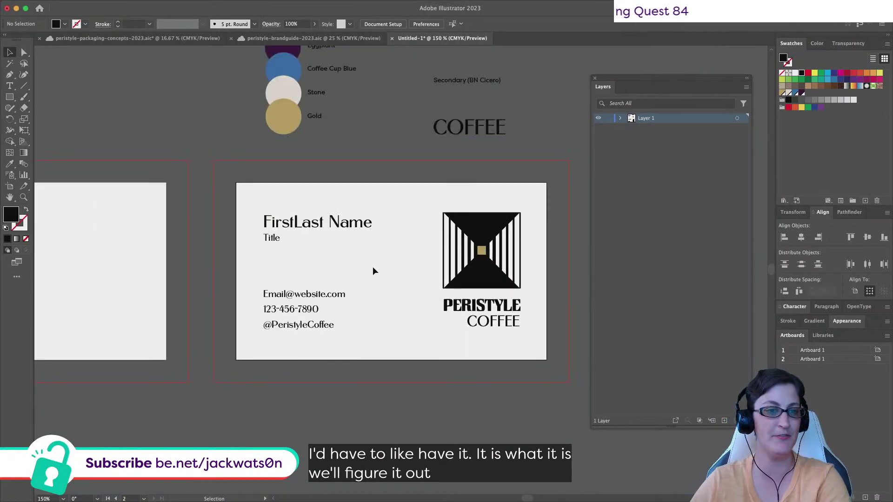
scroll(373, 266, "up", 1)
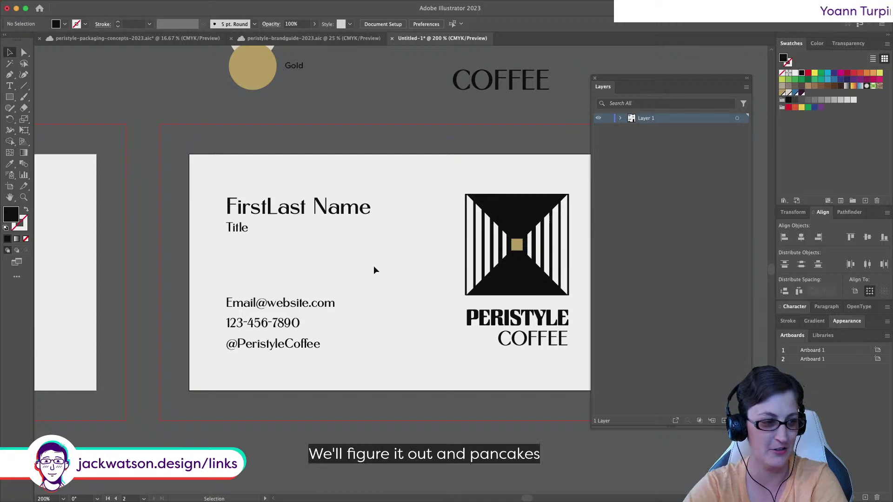
scroll(378, 235, "left", 15)
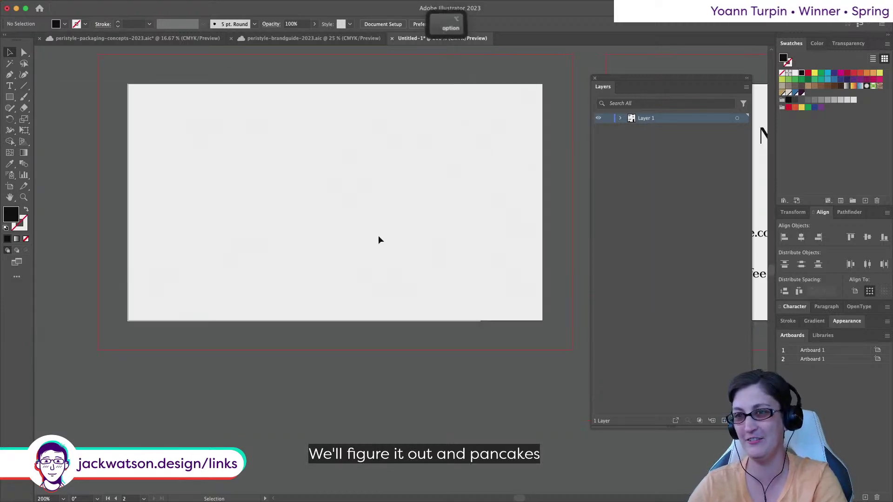
scroll(378, 235, "down", 2, "alt")
key("m")
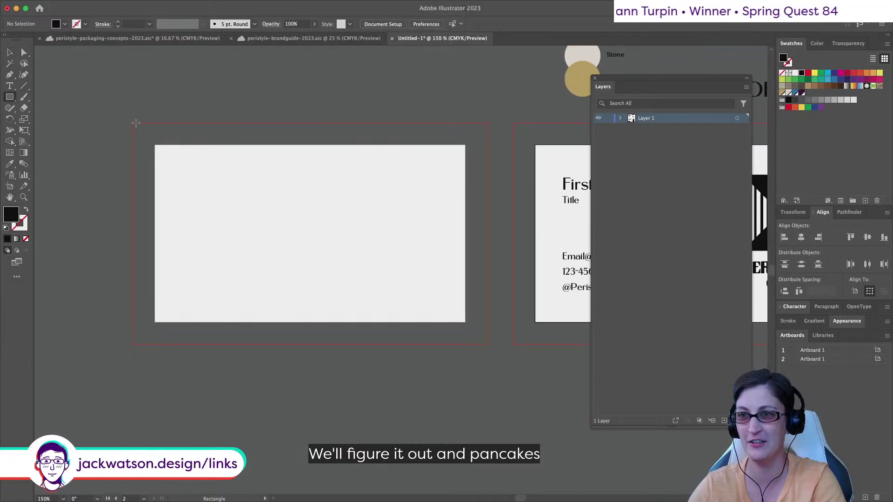
left_click_drag(160, 142, 481, 343)
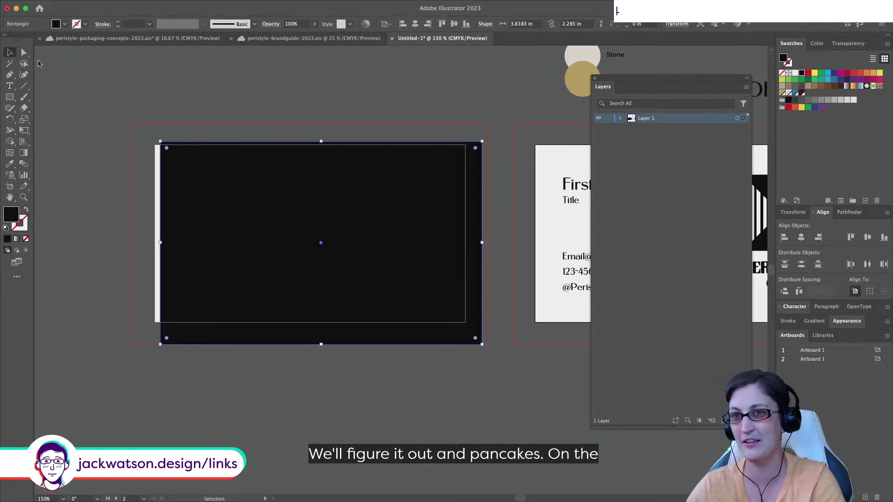
Move the black rectangle down off the first artboard's upper part and turn on Smart Guides
left_click_drag(222, 194, 234, 278)
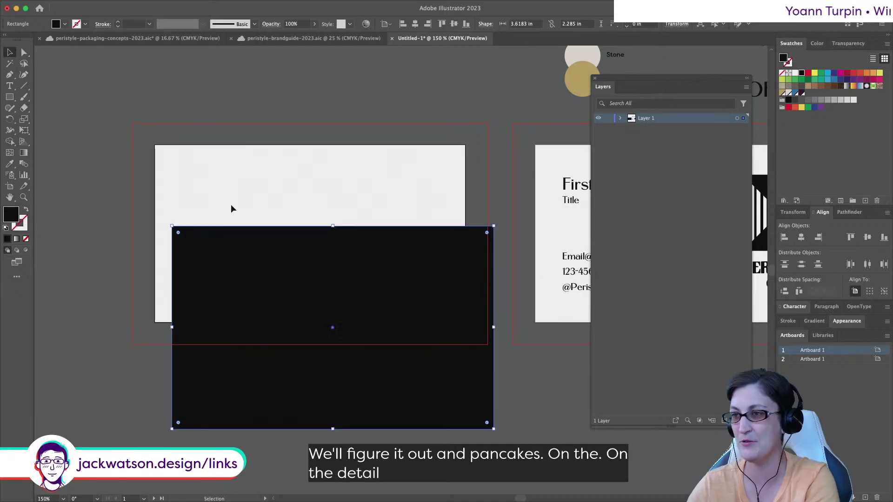
left_click(215, 6)
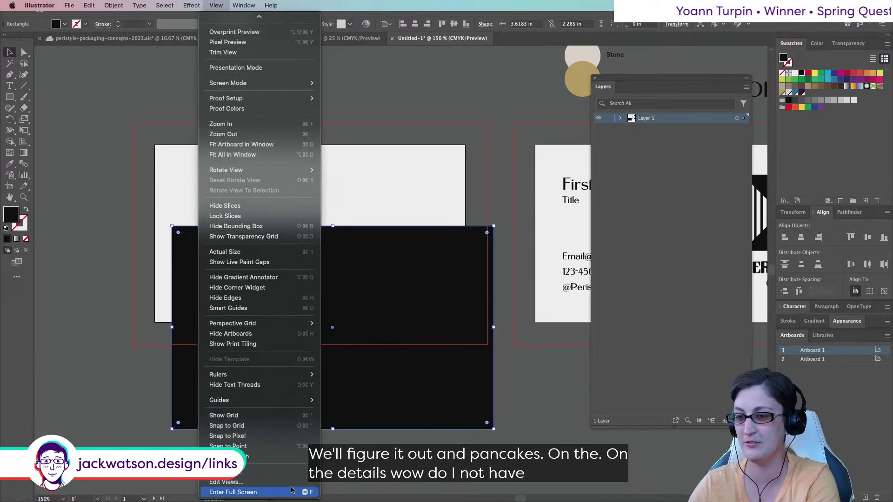
left_click(418, 182)
left_click(417, 183)
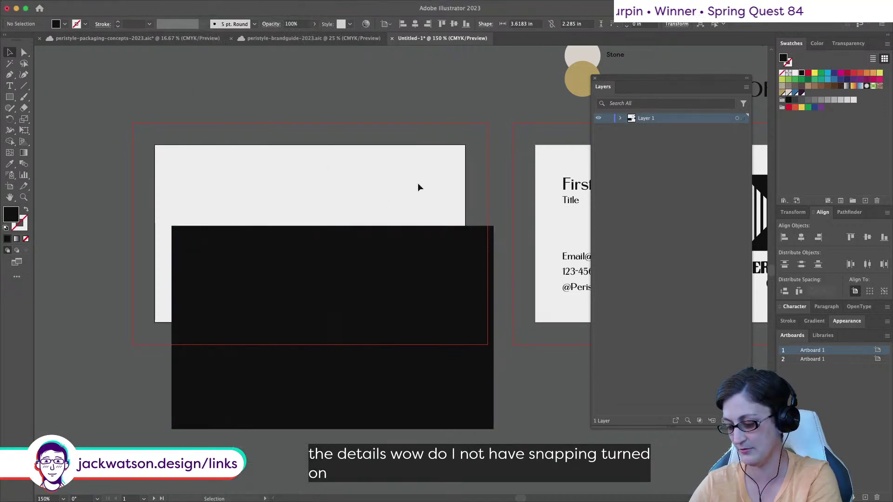
left_click(216, 5)
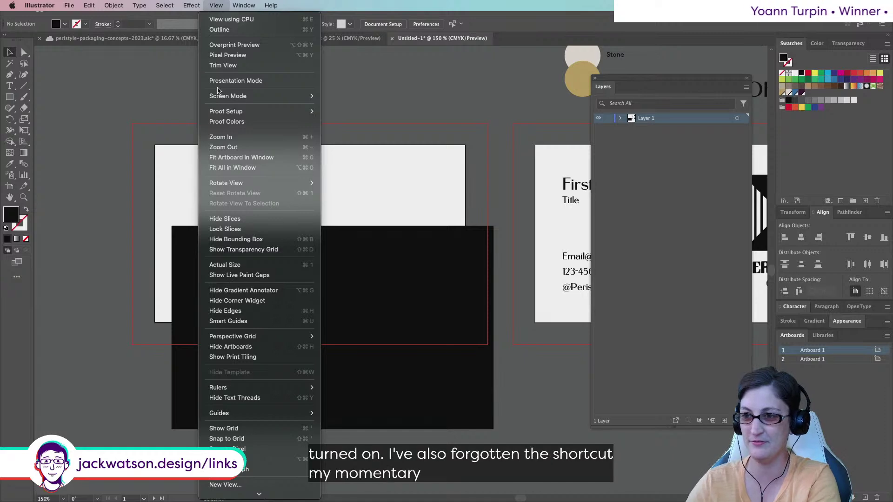
mouse_move(228, 497)
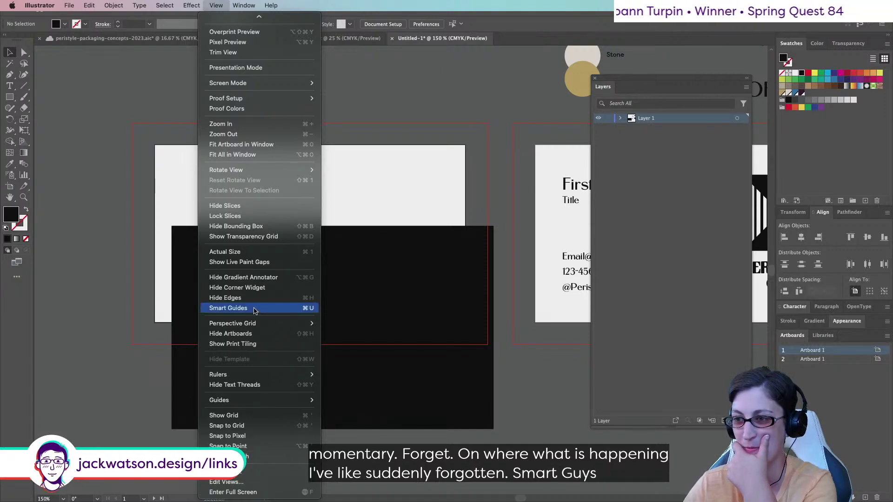
left_click(254, 309)
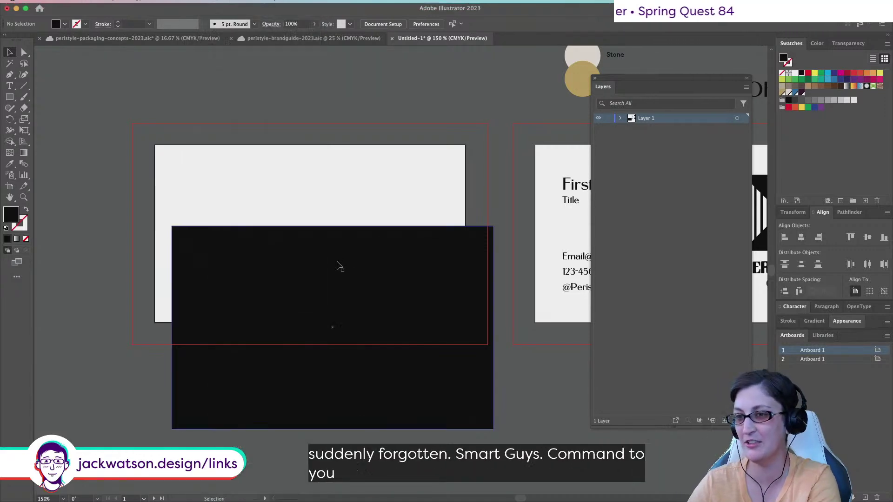
Snap the black rectangle to the first artboard's upper-left bleed corner and stretch it to fill the bleed area at 4 by 2.5 in
left_click_drag(321, 247, 297, 169)
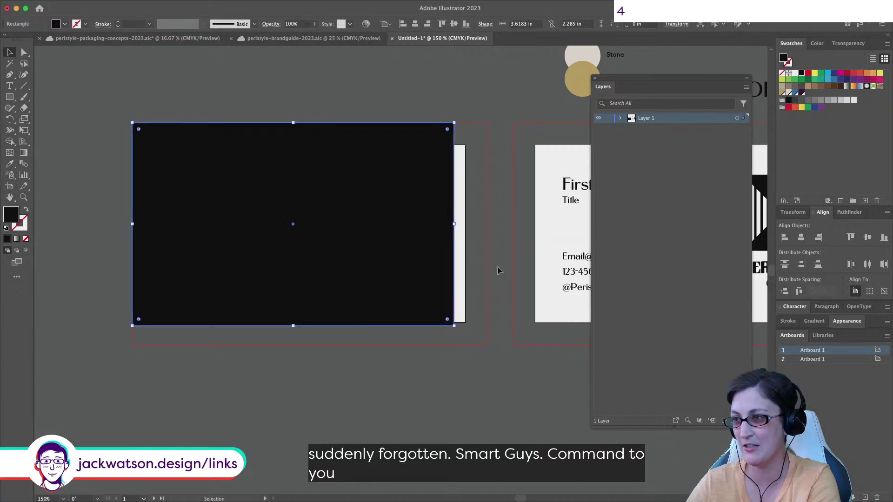
left_click_drag(454, 223, 487, 223)
left_click_drag(310, 325, 312, 344)
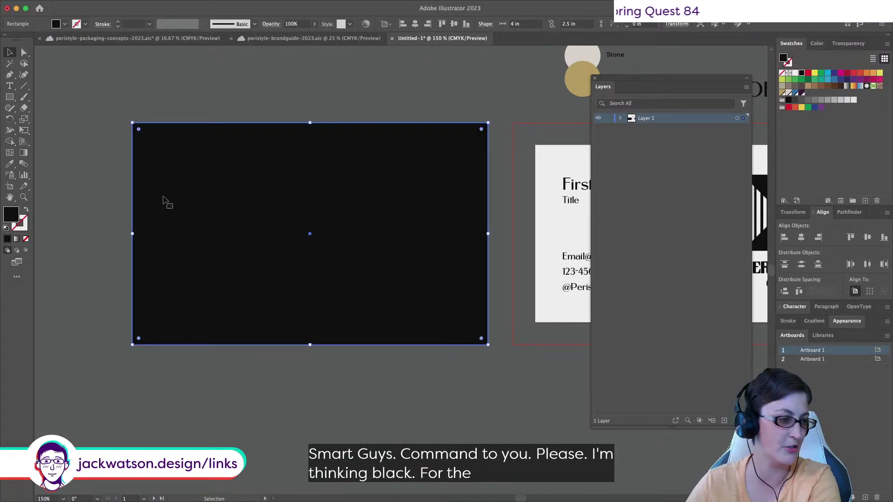
Inspect the black rectangle's fill in the Color Picker and accept the 100% K black
scroll(182, 204, "right", 5)
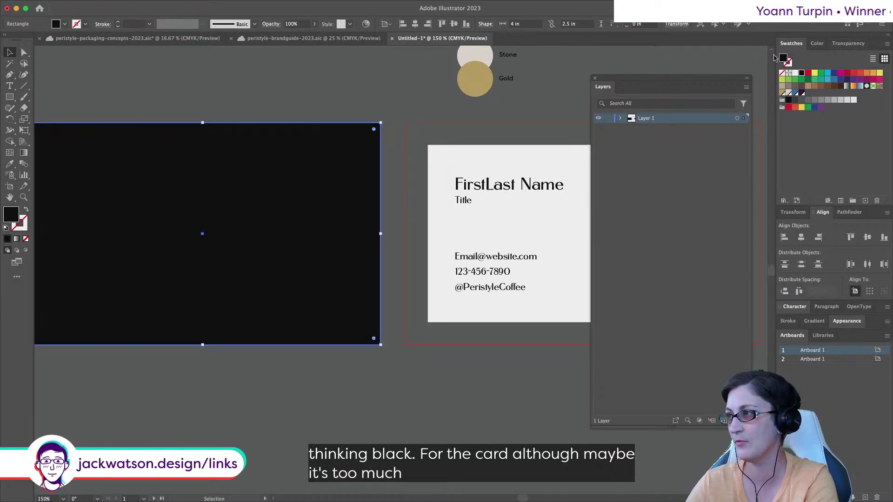
double_click(781, 57)
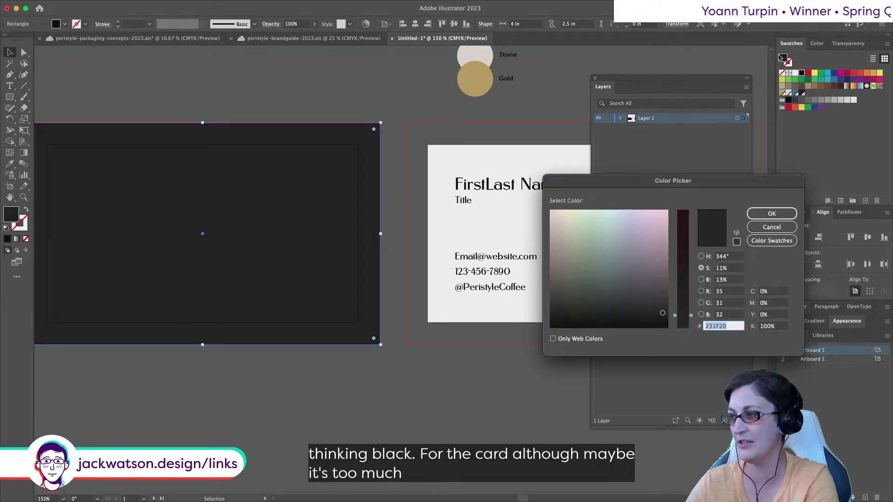
left_click(772, 213)
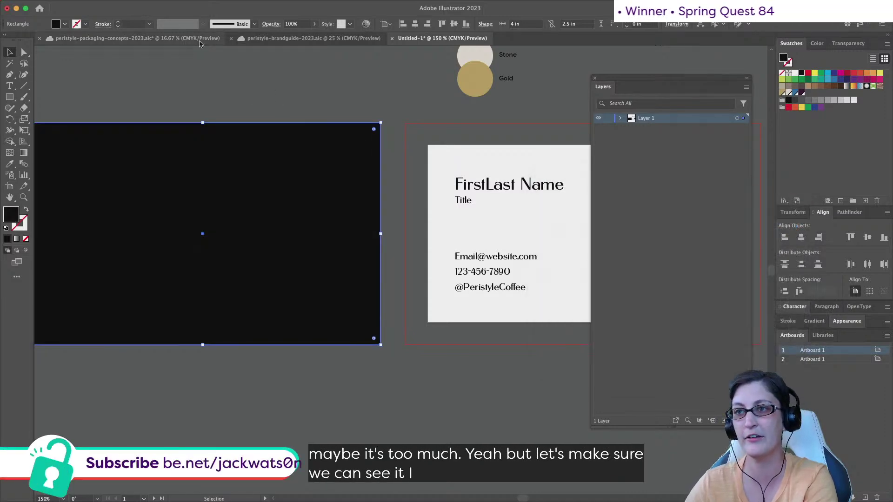
Switch to the peristyle-brandguide-2023 document and examine the primary logo, alternate logo and statue color versions across its artboards
left_click(190, 54)
left_click(191, 38)
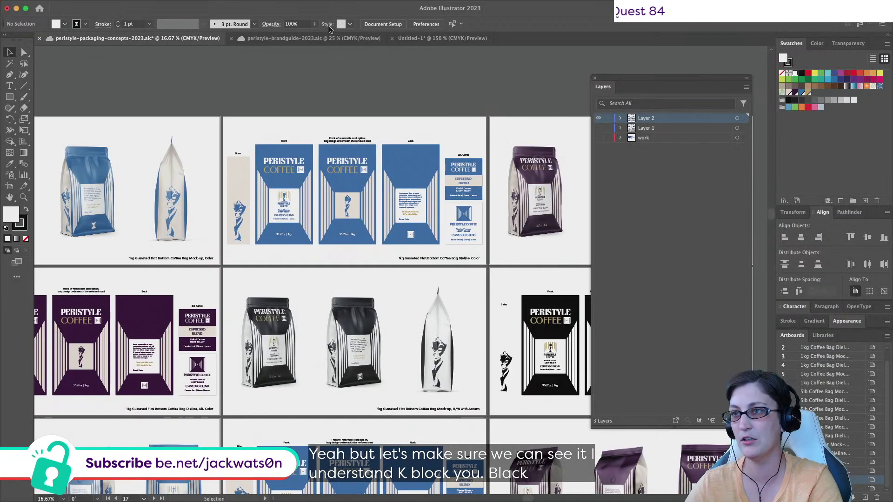
left_click(314, 38)
scroll(285, 139, "right", 5)
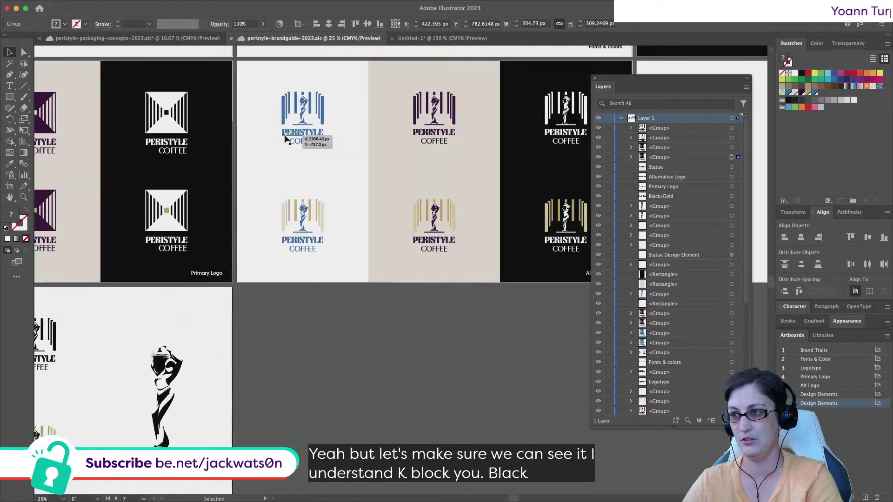
scroll(285, 139, "right", 5)
left_click(423, 337)
scroll(533, 279, "right", 3)
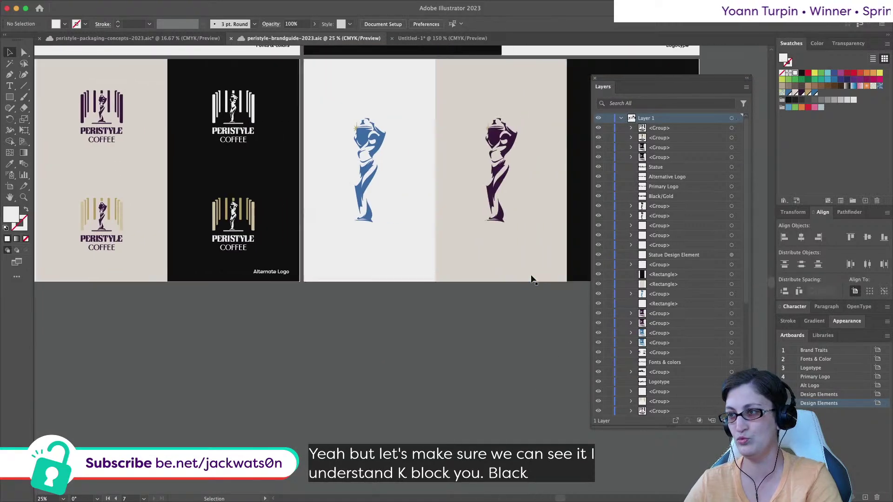
scroll(532, 279, "right", 3)
scroll(530, 281, "left", 8)
scroll(520, 288, "up", 2)
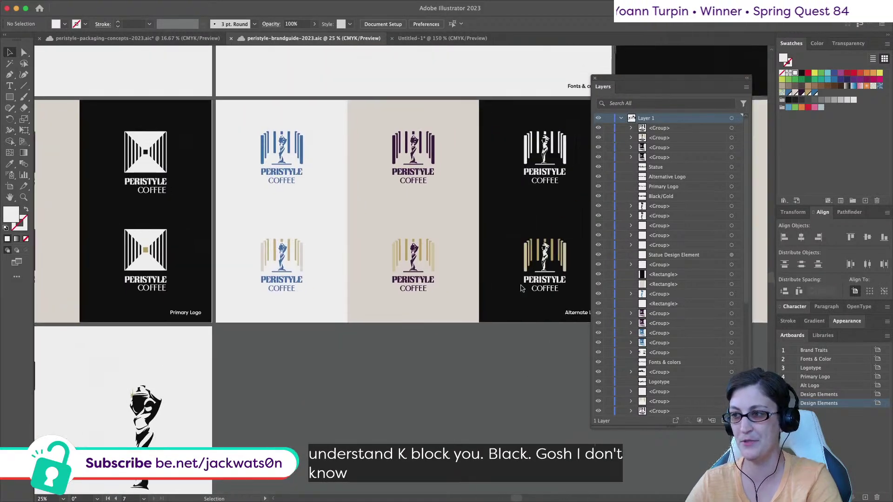
scroll(521, 288, "right", 3)
scroll(522, 288, "up", 2)
scroll(521, 288, "left", 5)
scroll(521, 288, "down", 3)
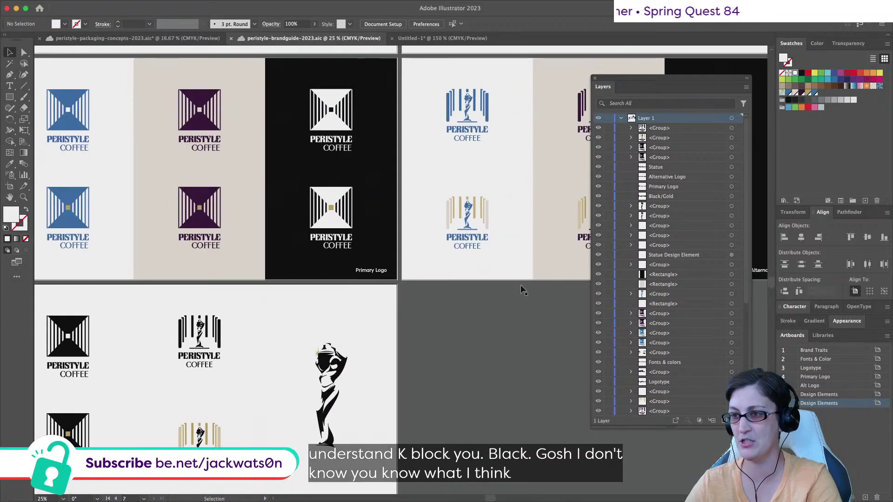
scroll(560, 287, "right", 5)
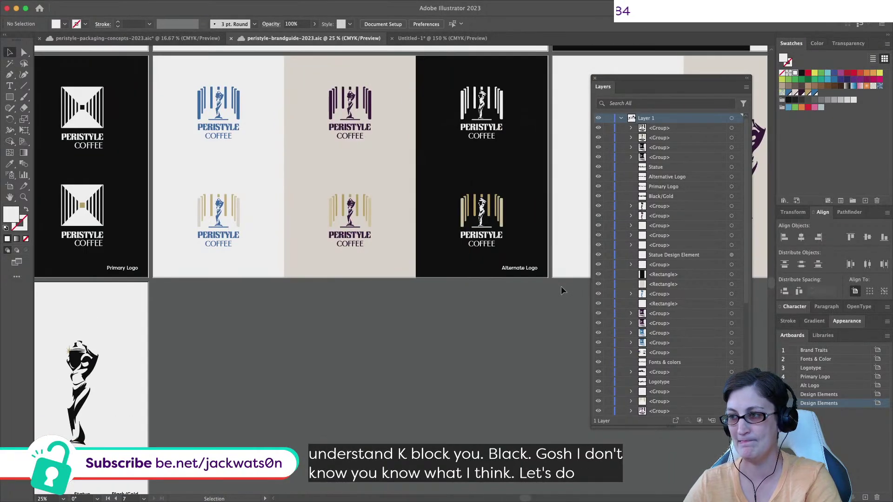
scroll(561, 288, "right", 2)
scroll(561, 289, "down", 1)
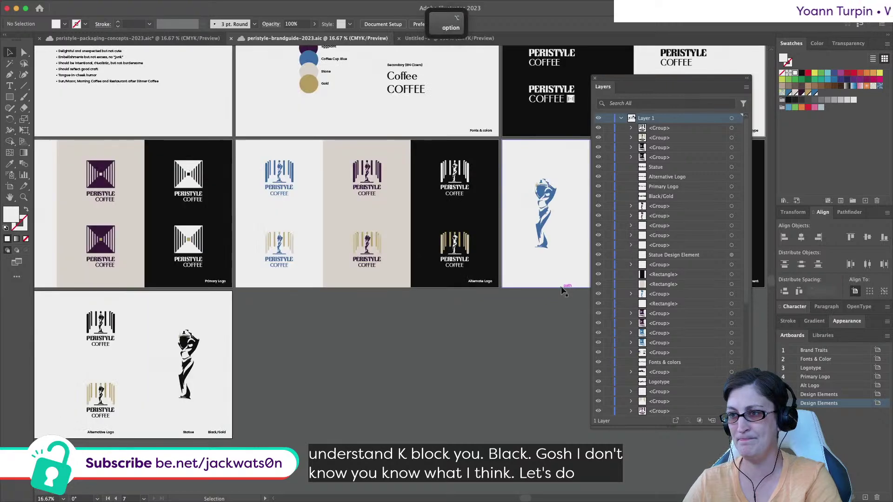
Compare the primary, alternate and statue logo versions in the brand guide and review the business card layout in Untitled-1
scroll(563, 291, "up", 2)
scroll(561, 286, "up", 3)
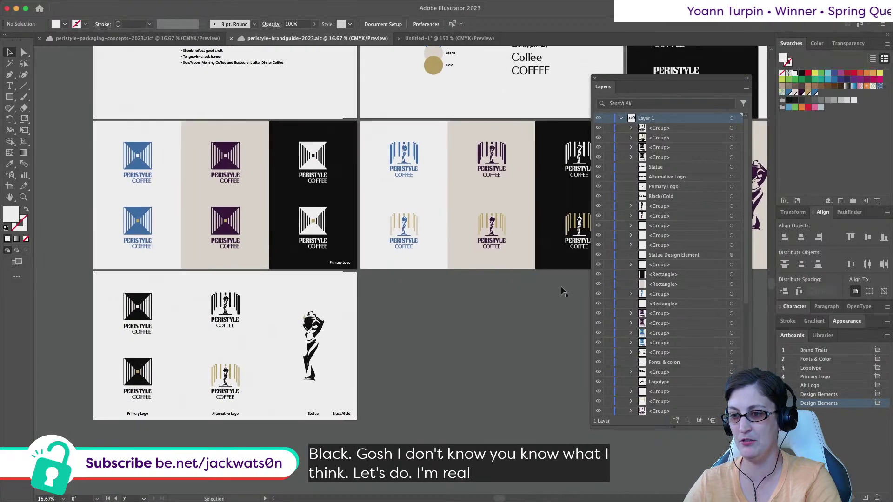
scroll(327, 204, "down", 3)
scroll(326, 205, "up", 1)
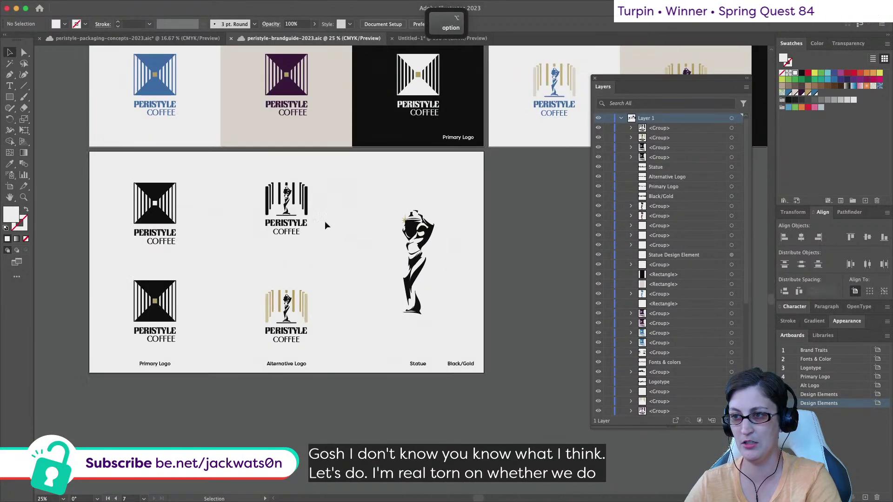
left_click_drag(328, 244, 273, 193)
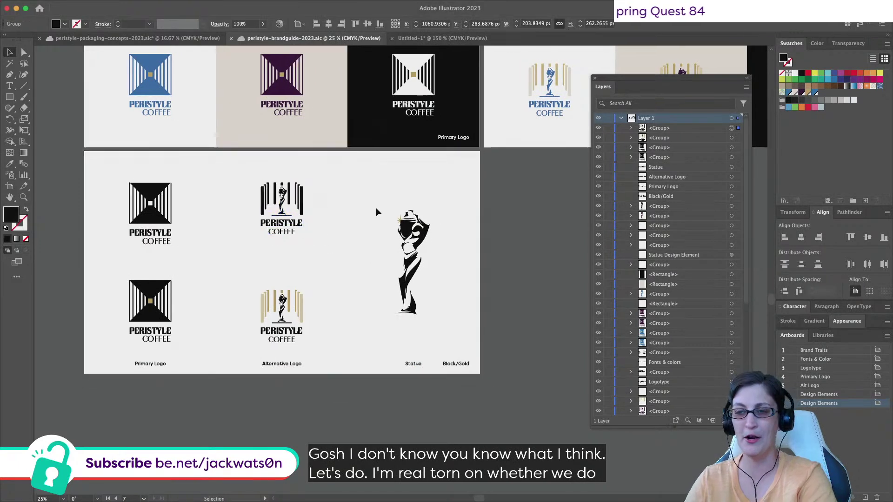
scroll(375, 208, "right", 1)
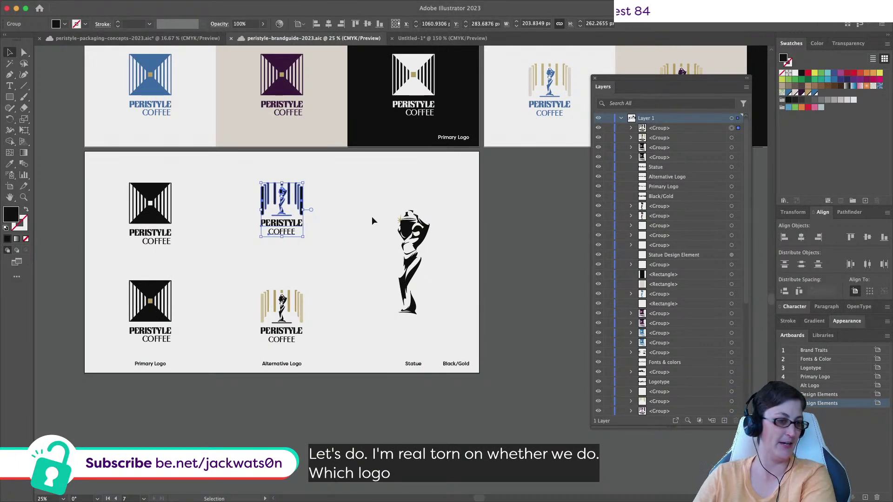
left_click(540, 216)
scroll(537, 223, "up", 3)
scroll(537, 223, "right", 1)
scroll(536, 221, "up", 2)
scroll(537, 221, "right", 5)
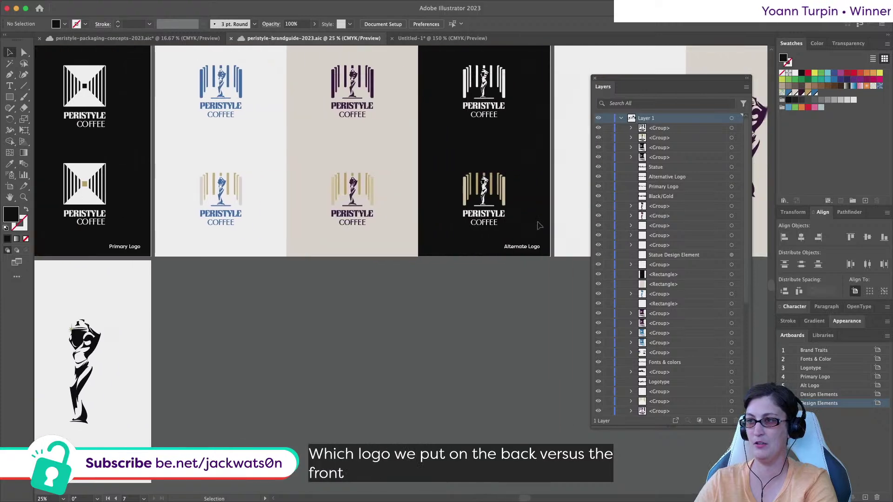
left_click(415, 38)
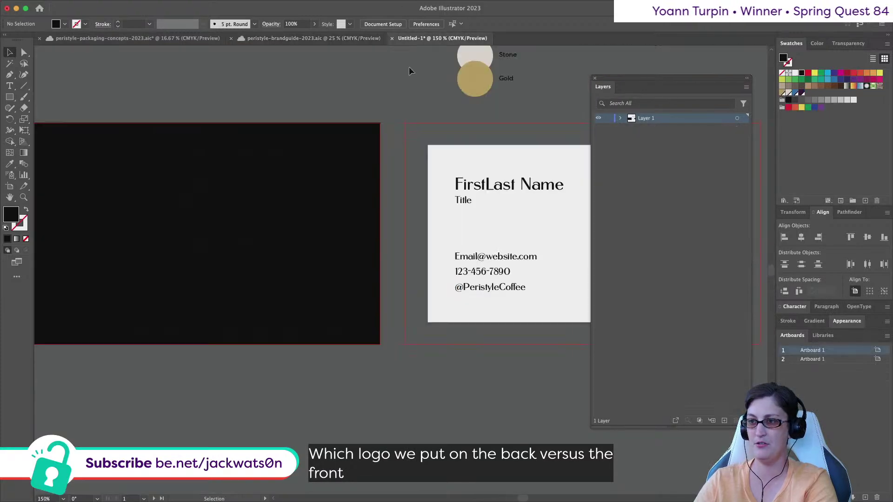
scroll(406, 52, "right", 4)
Copy the white primary logo with the gold center from the brand guide's Primary Logo artboard and paste it into Untitled-1
left_click(325, 38)
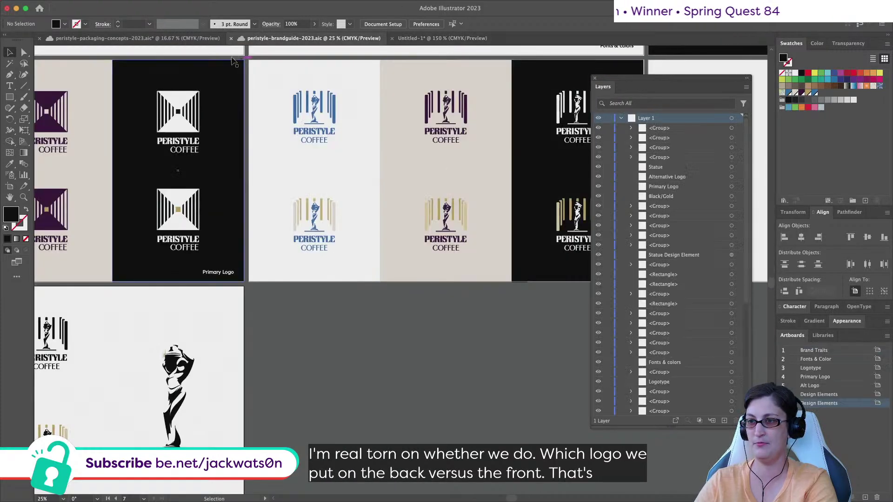
scroll(266, 118, "right", 5)
scroll(267, 118, "down", 1)
scroll(266, 118, "up", 2)
scroll(267, 118, "left", 2)
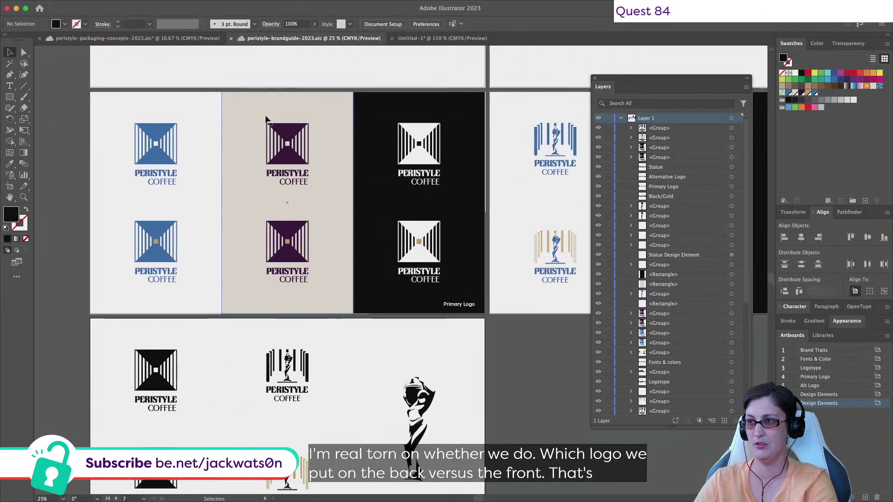
scroll(266, 125, "down", 1)
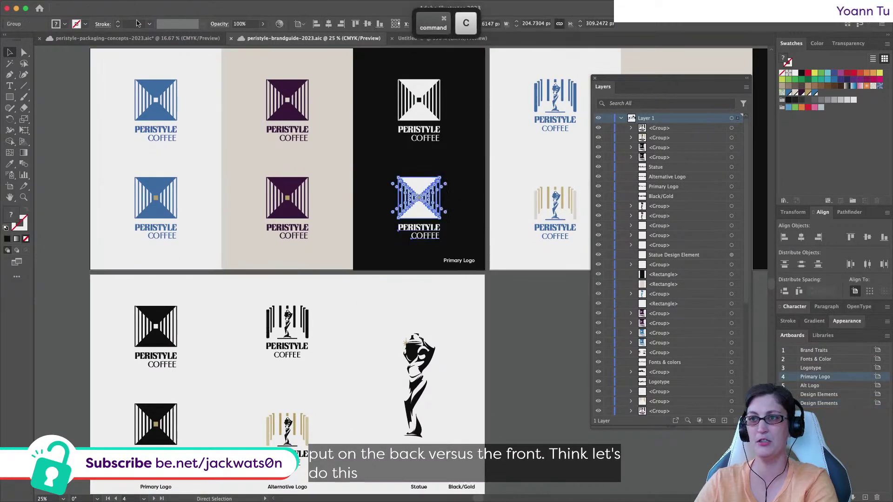
left_click(167, 39)
left_click(442, 38)
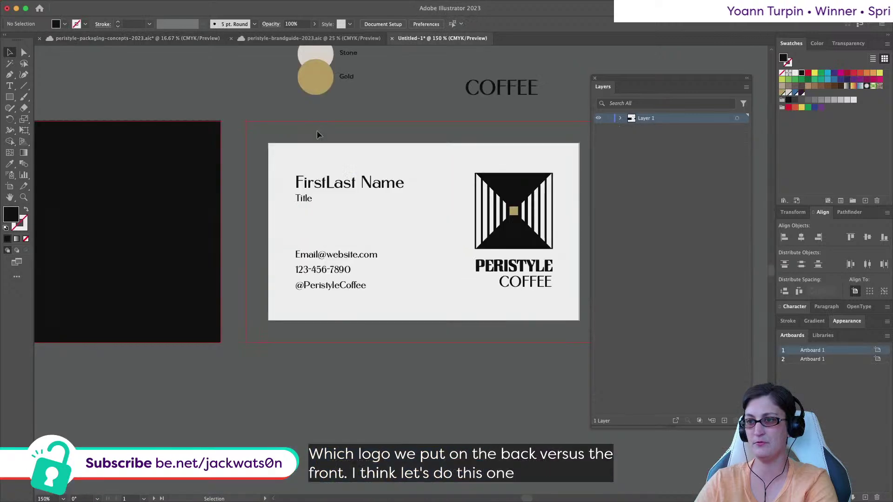
scroll(319, 134, "left", 6)
key("super+v")
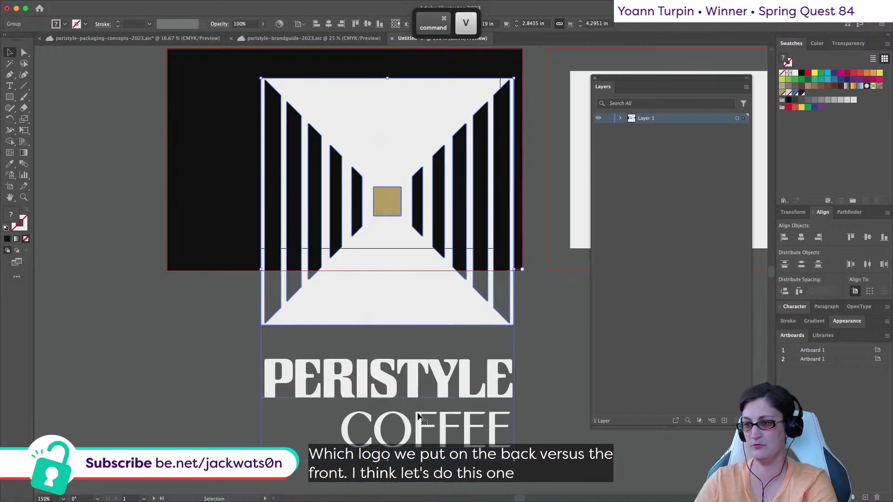
Scale the white logo down to fit the black card side and center it horizontally and vertically on the black rectangle
left_click_drag(387, 447, 387, 260)
scroll(474, 107, "up", 1)
left_click(486, 126, "shift")
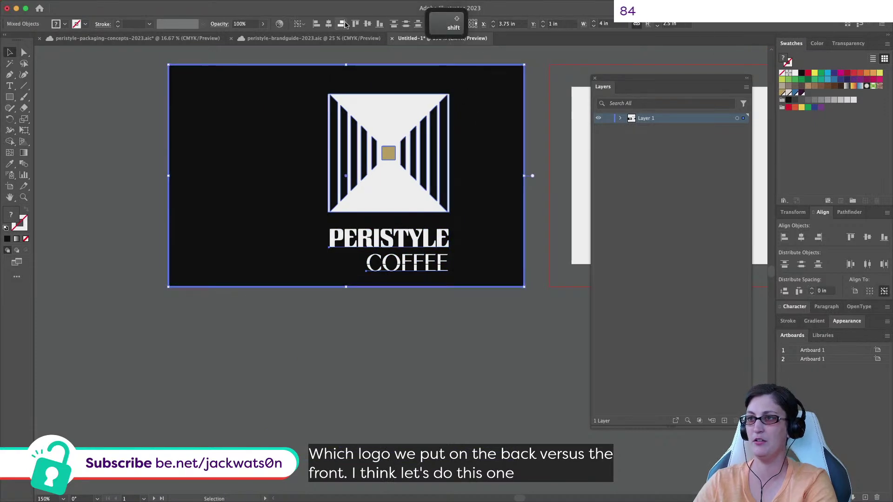
left_click(329, 24)
left_click(365, 24)
left_click(404, 342)
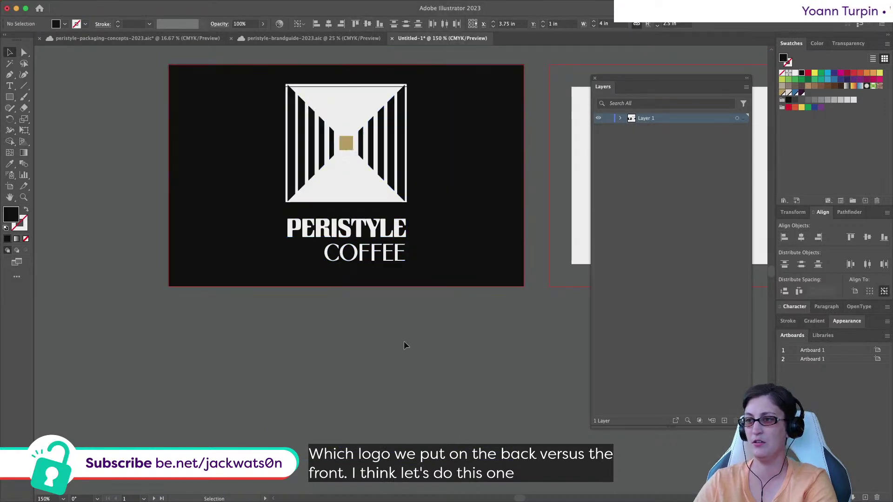
scroll(404, 341, "down", 2, "alt")
scroll(404, 344, "right", 4)
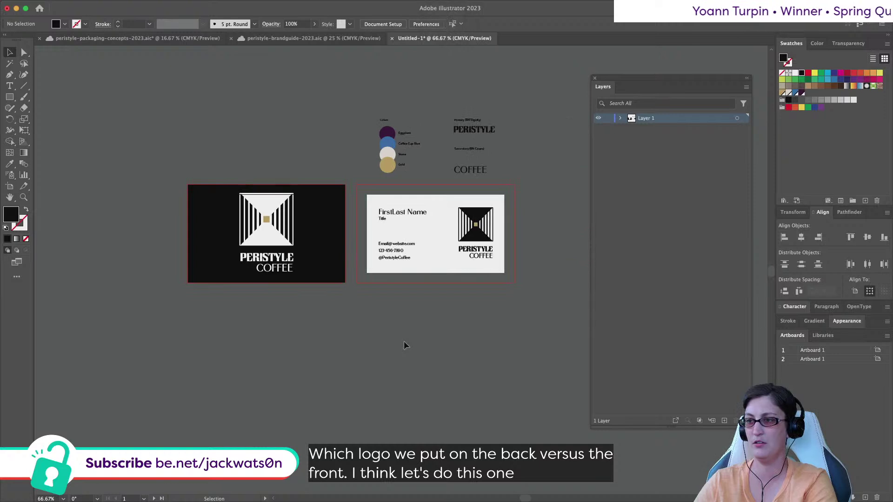
Try removing the logo from the black side while checking alternatives in the brand guide, and undo the deletion in Untitled-1
left_click(264, 224)
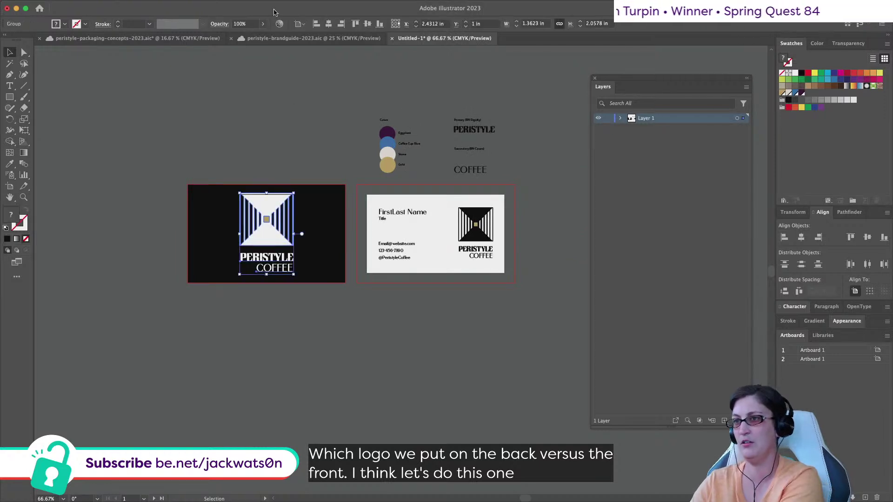
key("BackSpace")
left_click(323, 39)
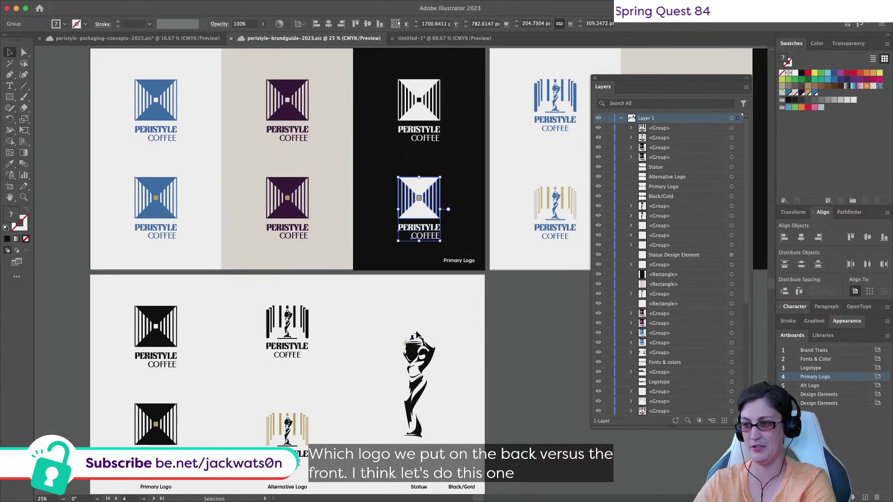
scroll(370, 309, "down", 2)
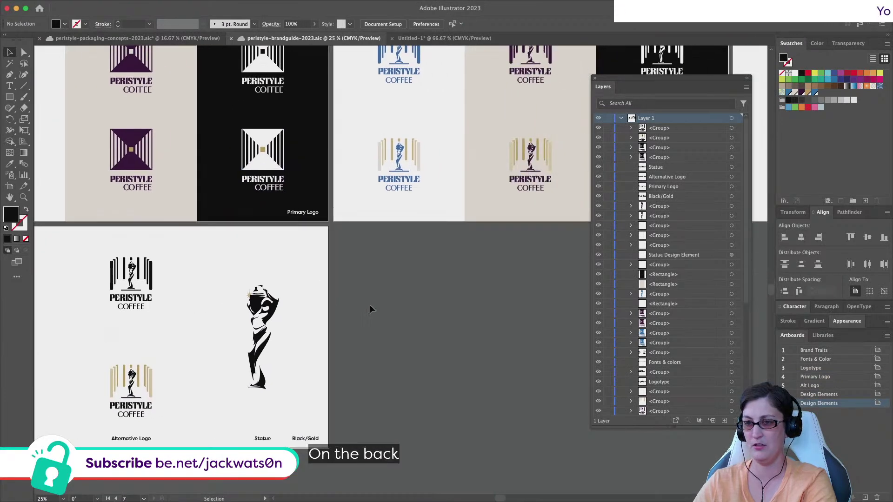
scroll(399, 181, "up", 2)
left_click(414, 38)
key("super+z")
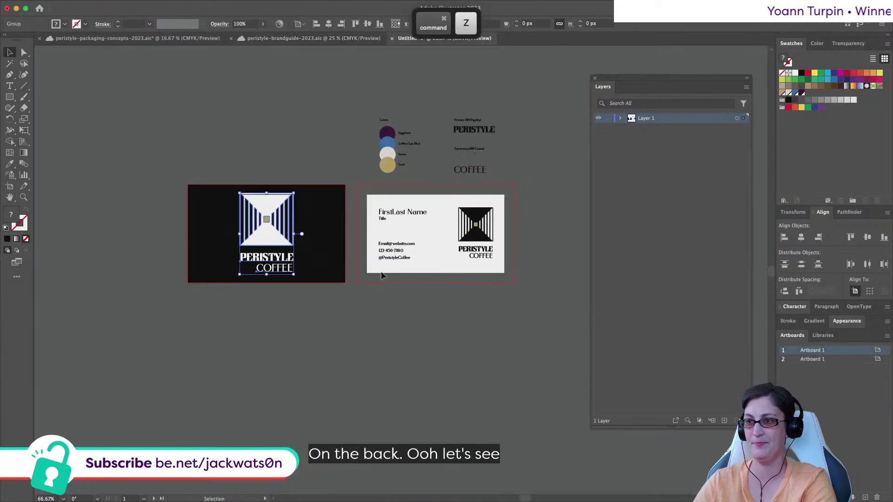
Switch to the brand guide and examine the alternate logo, statue, logotype and black/gold versions as options for the card
left_click(314, 38)
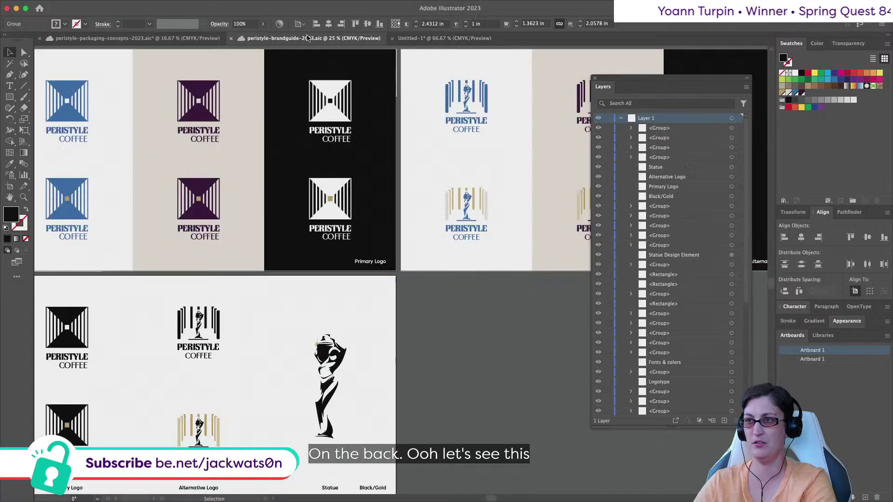
scroll(253, 109, "right", 5)
scroll(253, 109, "up", 5)
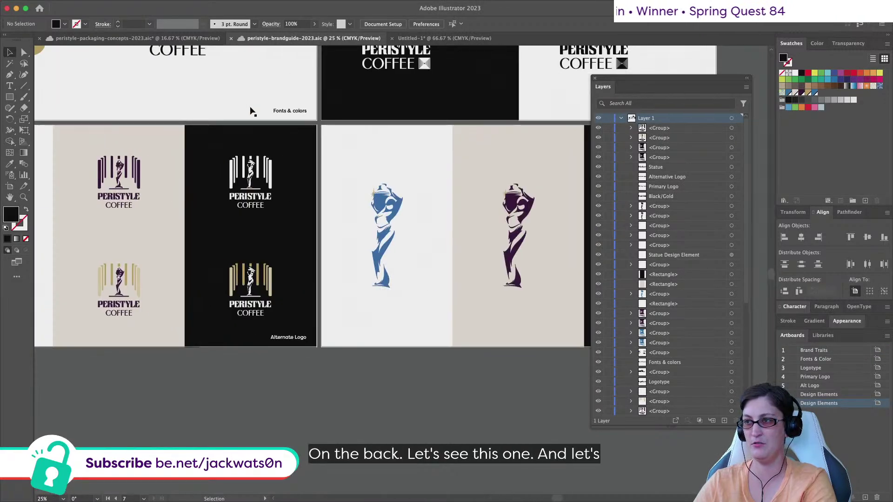
scroll(251, 112, "right", 4)
scroll(251, 111, "down", 2)
scroll(251, 112, "left", 2)
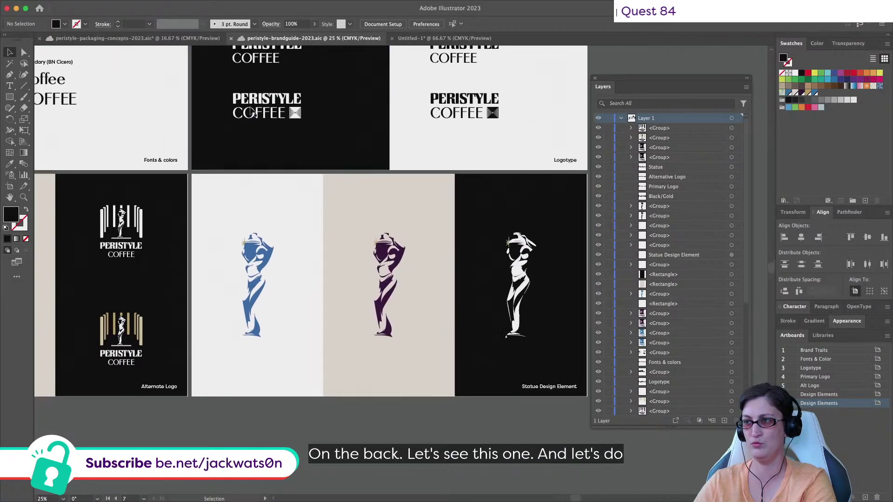
left_click(491, 112)
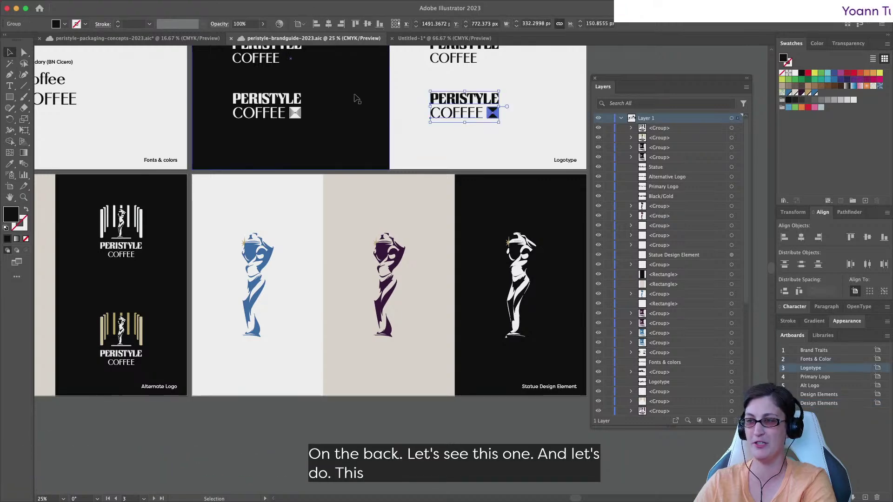
scroll(110, 133, "down", 2)
scroll(110, 133, "left", 5)
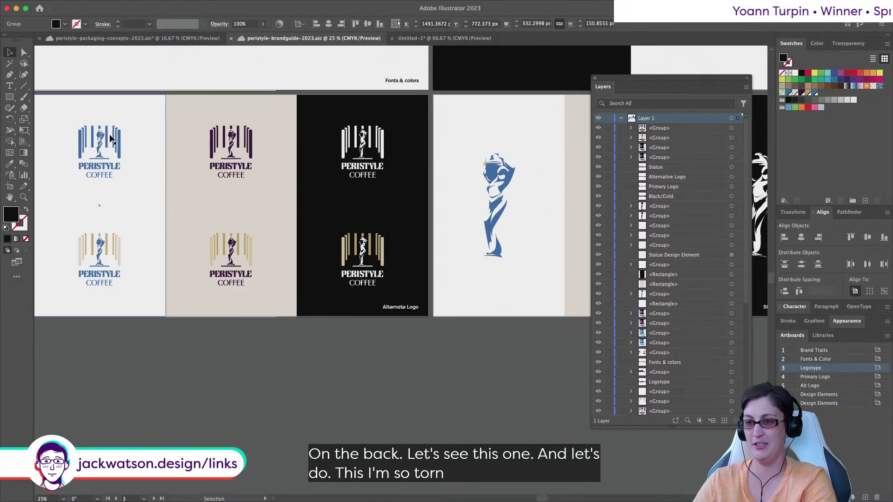
scroll(110, 134, "down", 2)
scroll(110, 134, "left", 10)
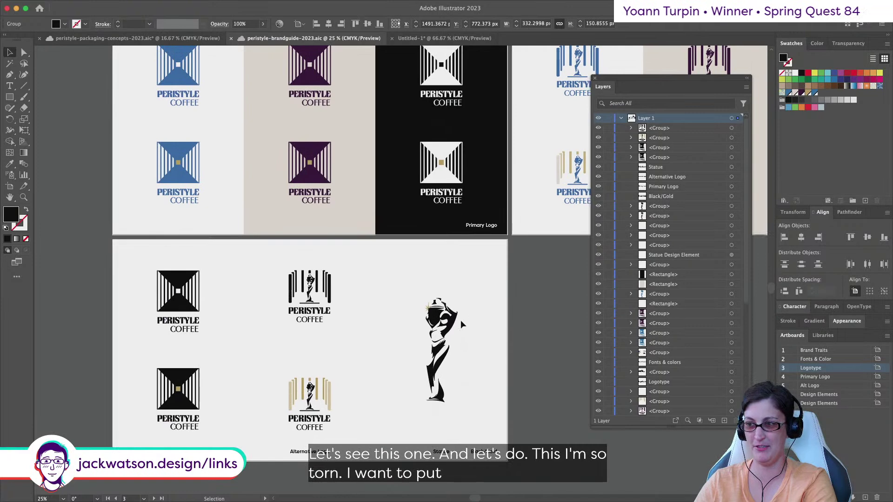
Replace the primary logo on the white card side in Untitled-1 with the brand guide's black statue, scaled to fit within the card's height
left_click_drag(460, 324, 491, 233)
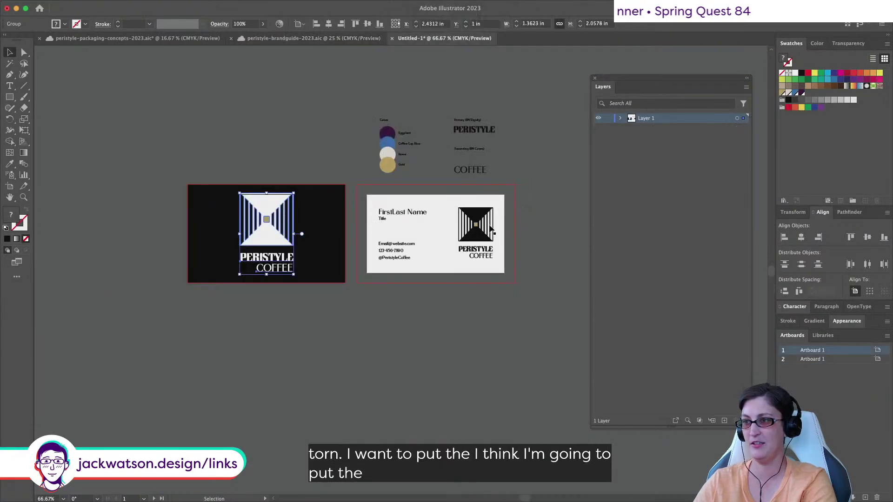
key("super+v")
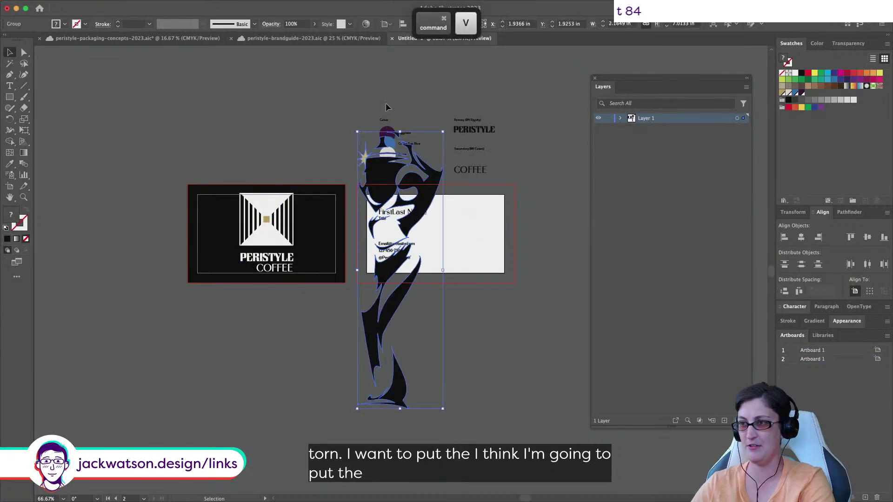
left_click_drag(435, 134, 435, 364)
left_click_drag(397, 403, 475, 235)
left_click(544, 242)
Shift the statue slightly toward the white card's right edge, keeping its vertical position
key("super+plus")
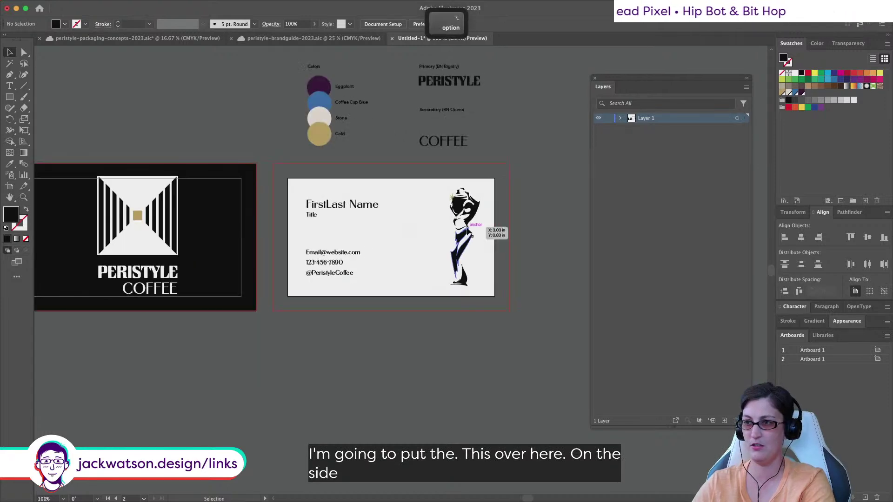
key("super+plus")
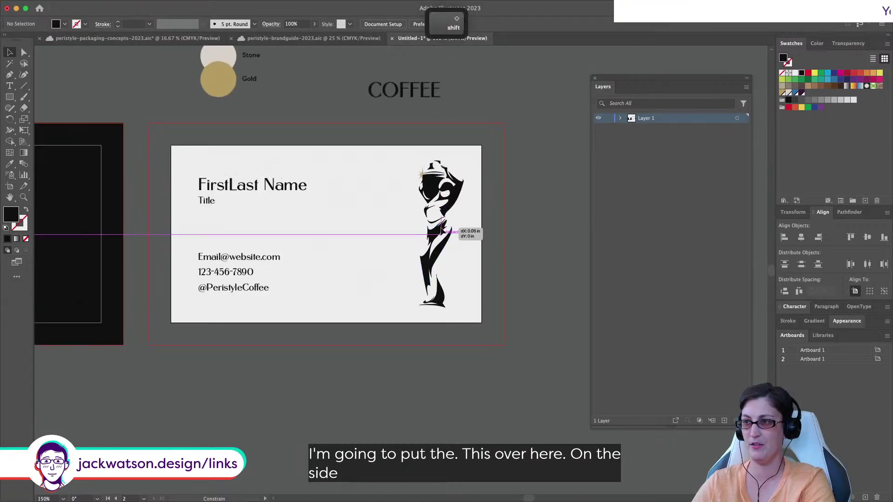
left_click(463, 232)
Switch back to the brand guide and examine its primary, alternate and statue artwork for further card elements
left_click(339, 41)
scroll(399, 150, "right", 5)
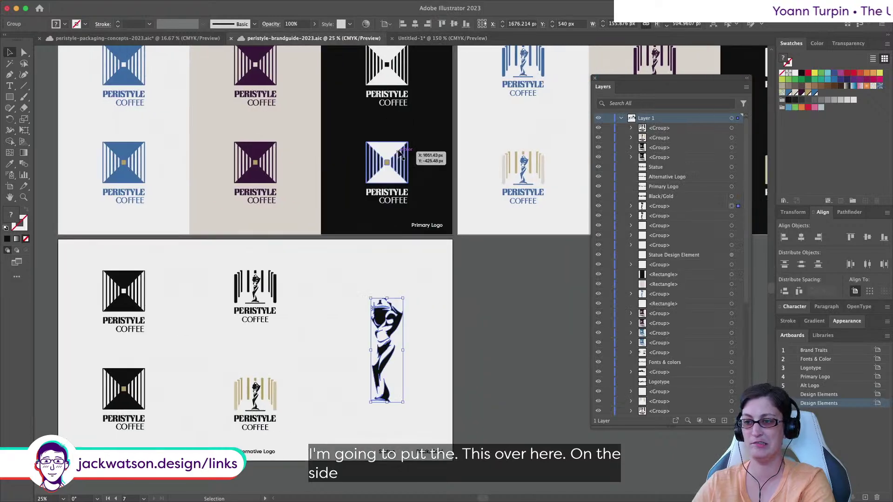
scroll(399, 153, "left", 3)
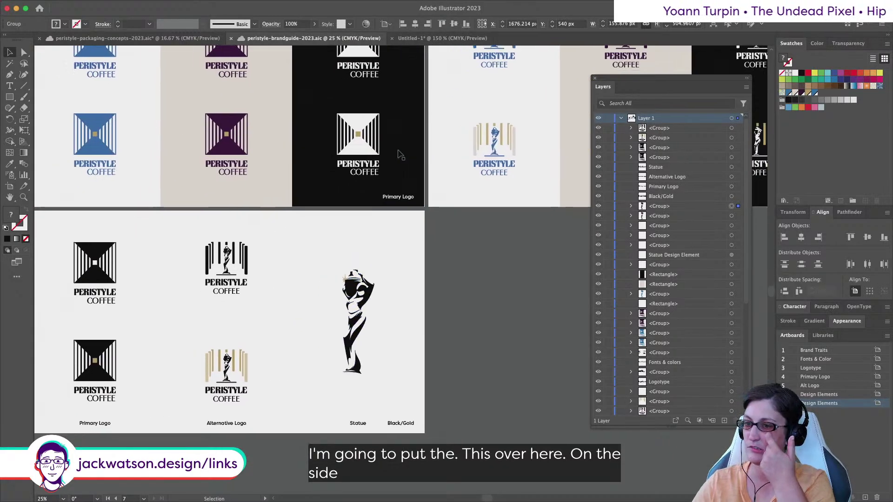
scroll(399, 154, "right", 10)
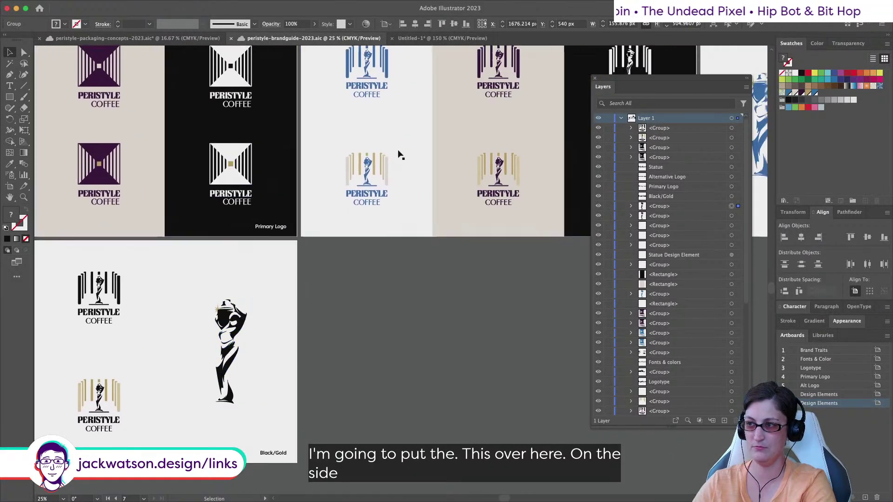
scroll(399, 153, "right", 3)
scroll(399, 154, "up", 5)
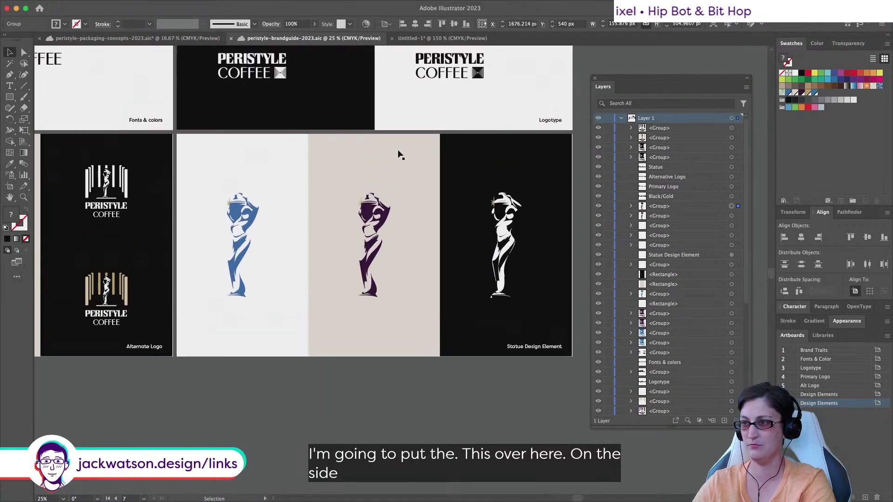
scroll(399, 154, "left", 1)
scroll(398, 153, "down", 1)
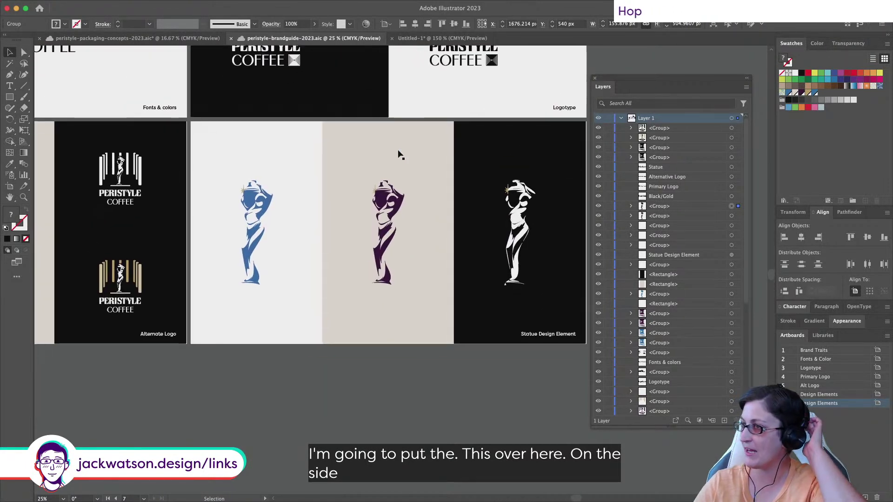
Copy the black stacked Peristyle Coffee logotype with the square icon from the brand guide and switch to Untitled-1
scroll(461, 93, "up", 5)
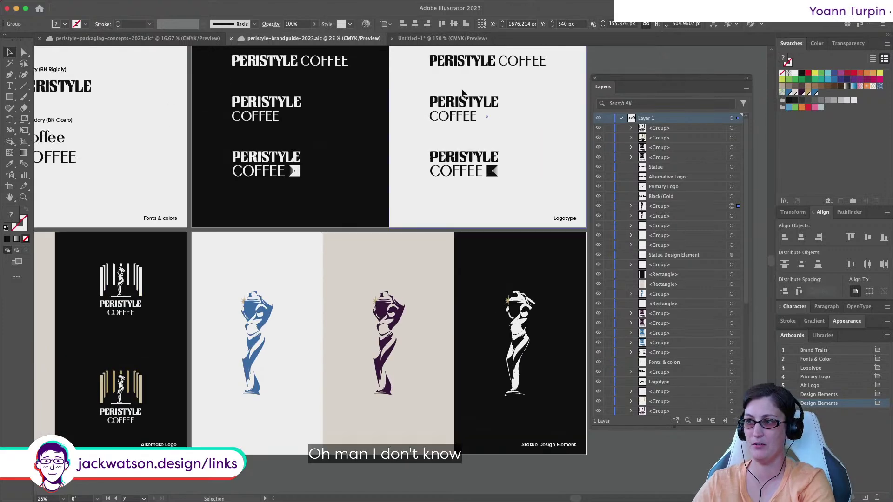
scroll(517, 189, "up", 2)
left_click_drag(469, 211, 413, 190)
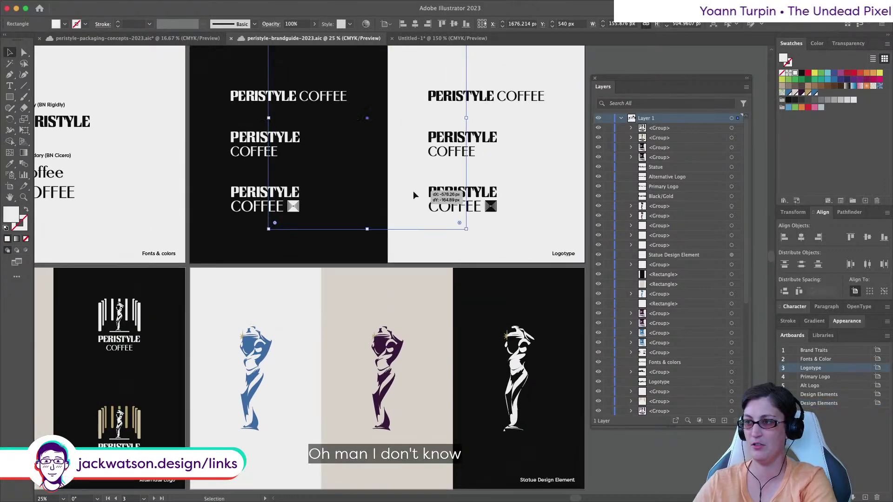
key("super+c")
key("super+c")
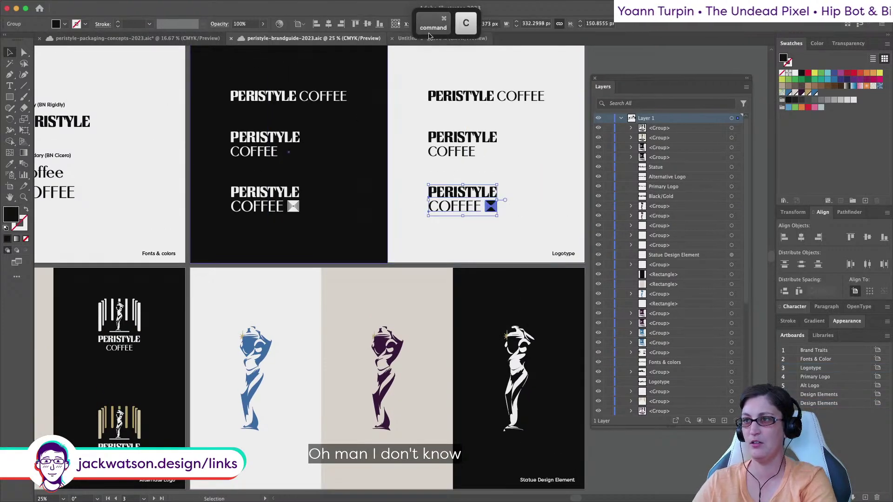
left_click(391, 38)
left_click(494, 277)
left_click(459, 36)
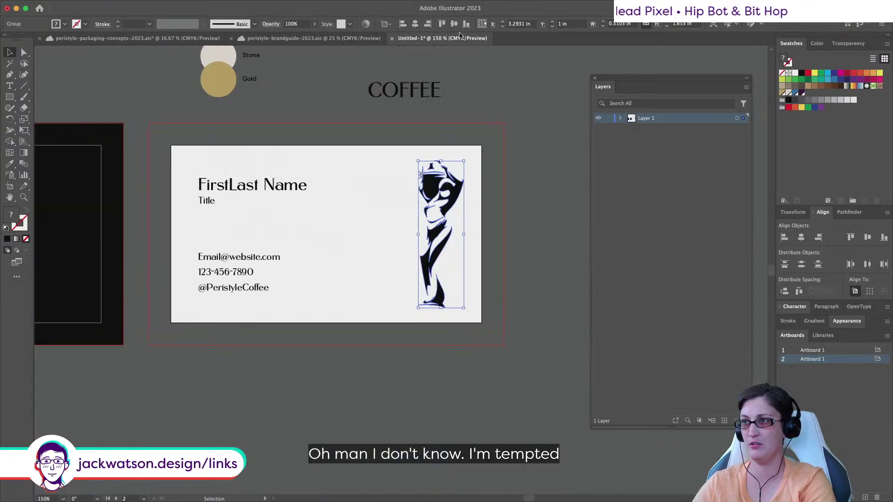
scroll(205, 313, "left", 10)
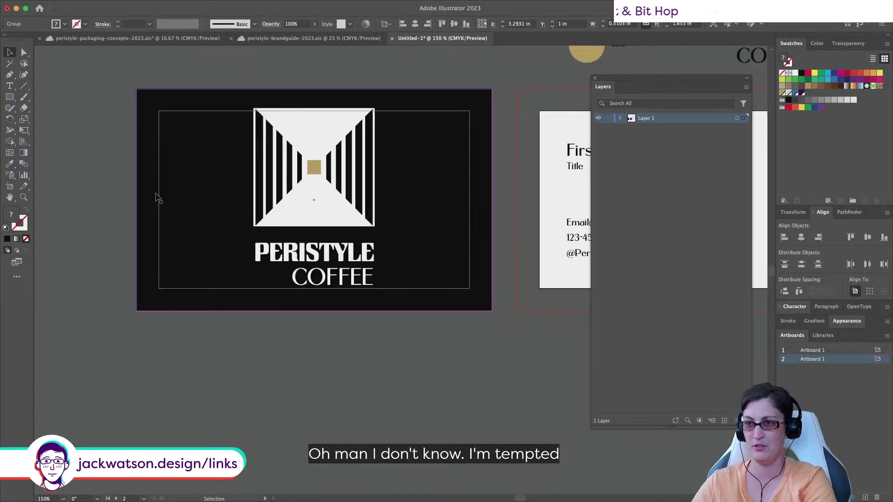
Return to the brand guide and examine the logotype, alternate and primary logo versions on their colored backgrounds
left_click(326, 38)
scroll(445, 158, "up", 2)
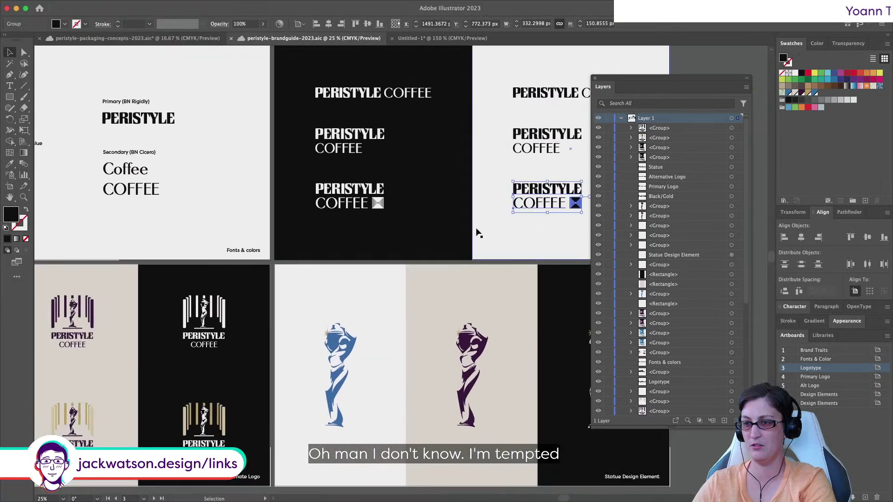
scroll(477, 231, "down", 8)
scroll(475, 227, "left", 10)
scroll(475, 228, "up", 2)
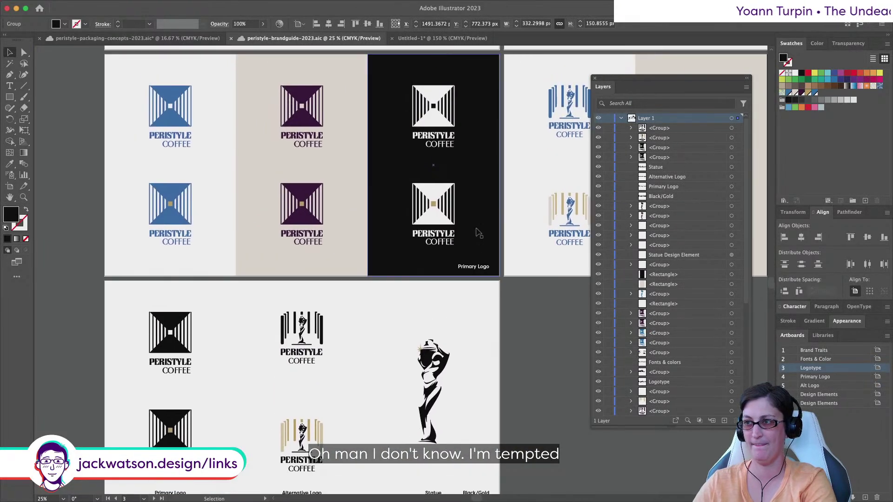
Paste the copied logotype into Untitled-1 and place it on the empty canvas below the black card
left_click(437, 41)
scroll(338, 240, "down", 3)
key("super+v")
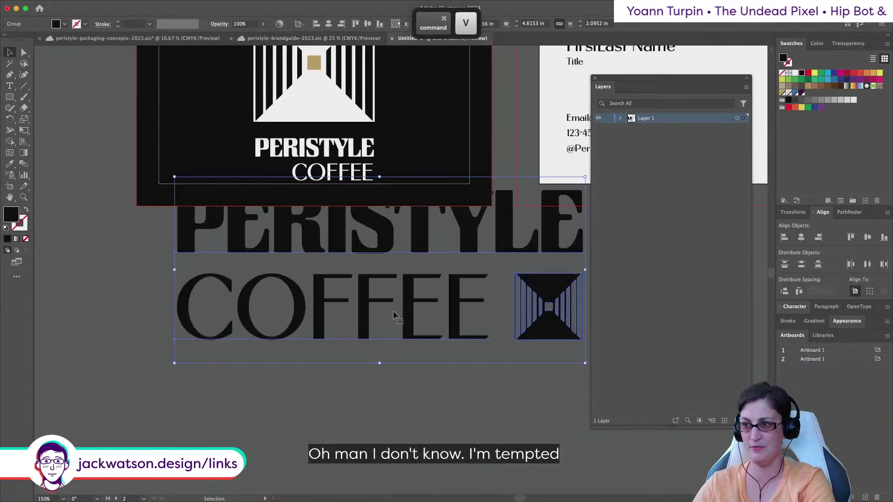
left_click_drag(399, 317, 340, 386)
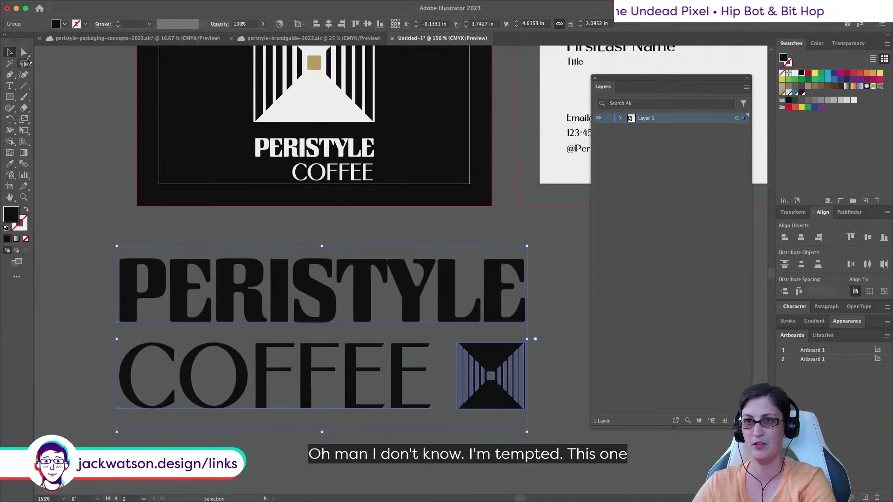
Recolor the pasted logotype and its square icon white
left_click(24, 64)
key("super+shift+a")
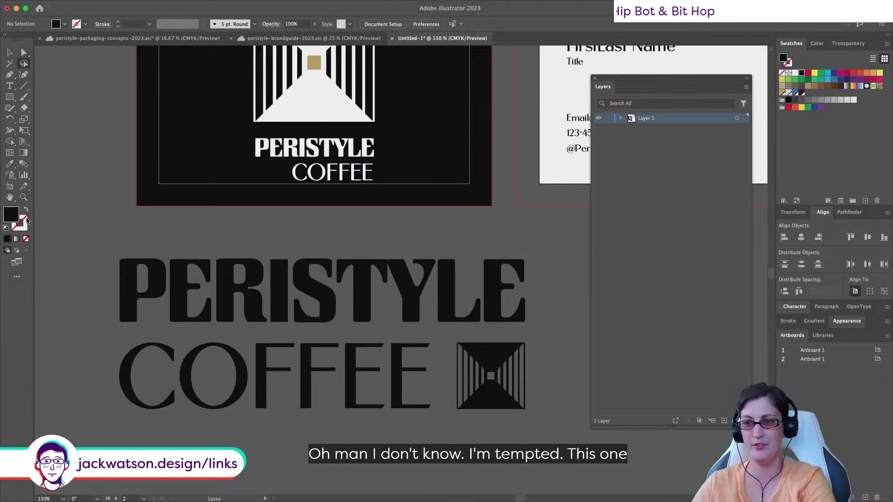
key("a")
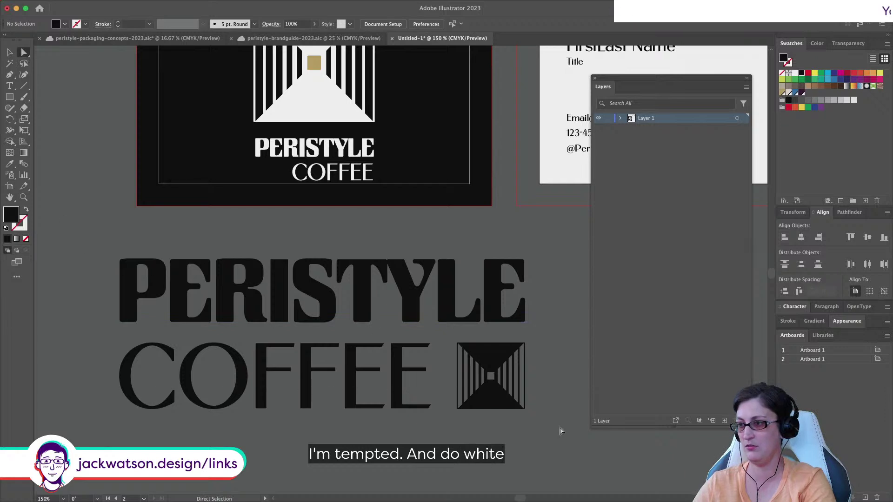
left_click_drag(560, 431, 449, 337)
left_click(795, 73)
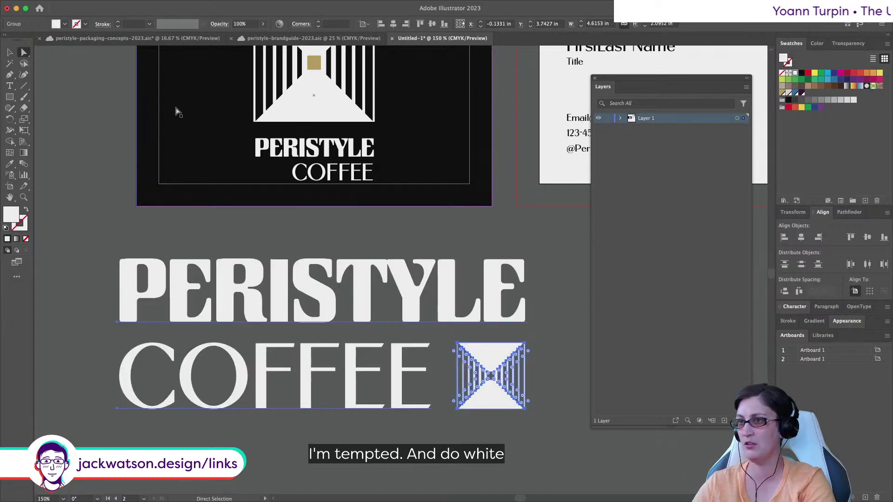
Select the anchor points around the logotype icon's central square opening, copy them and paste the copied paths in front in place
key("shift+super+a")
scroll(449, 370, "up", 2)
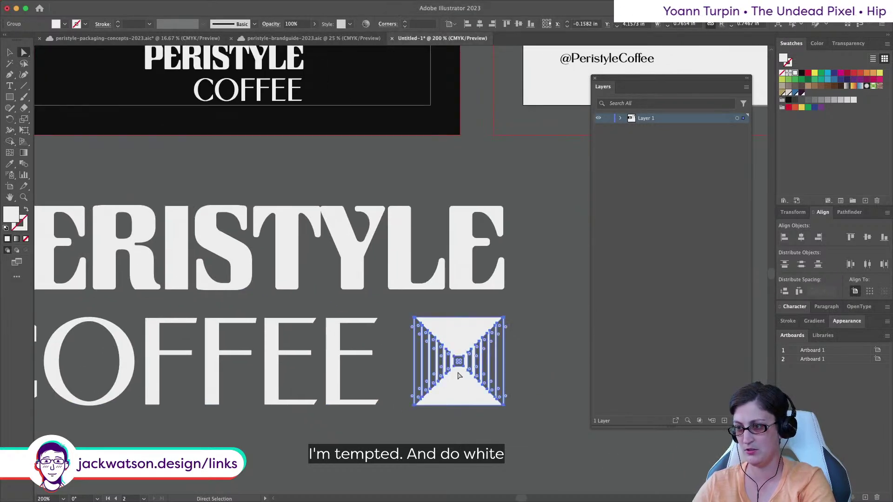
left_click(455, 370)
left_click(454, 368, "shift")
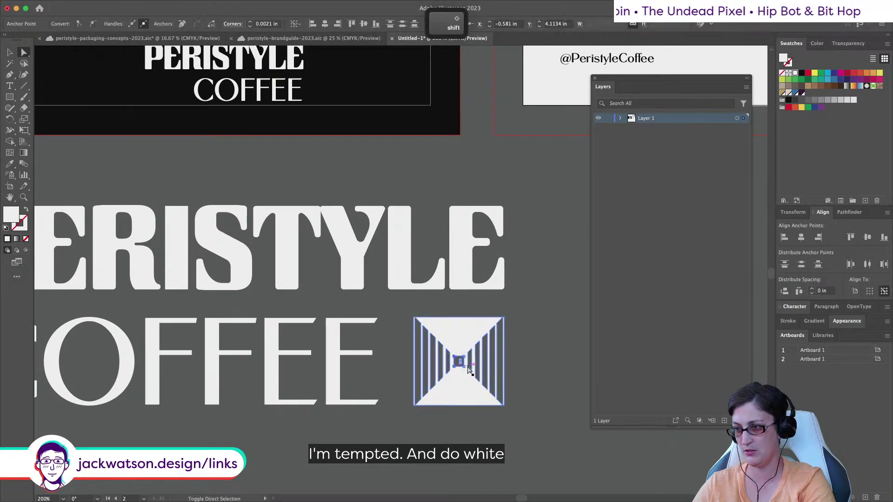
left_click(464, 367, "shift")
key("super+c")
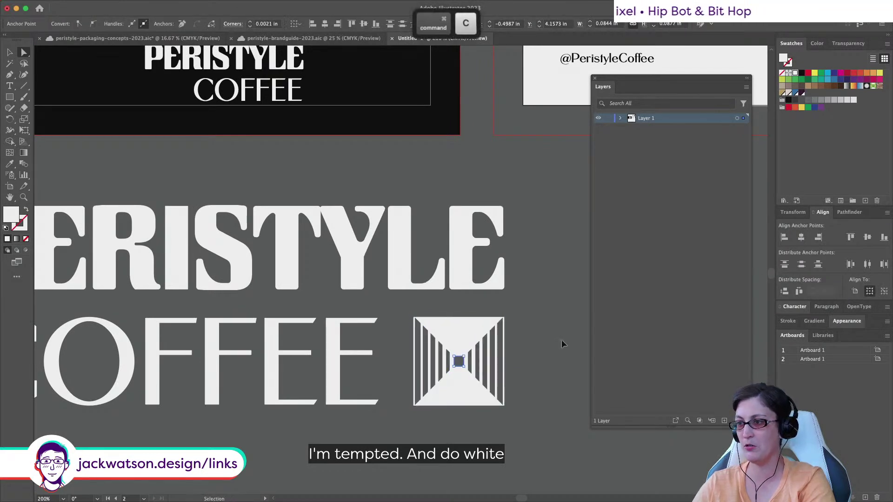
key("super+f")
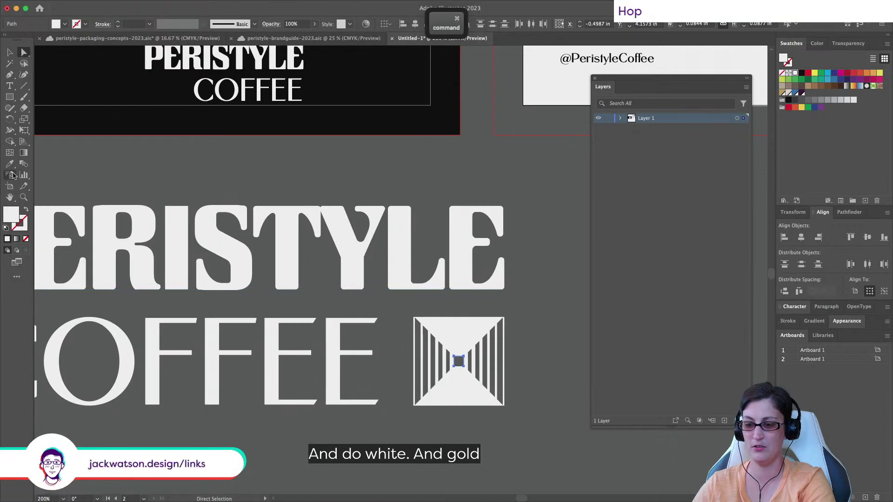
key("super+x")
key("super+f")
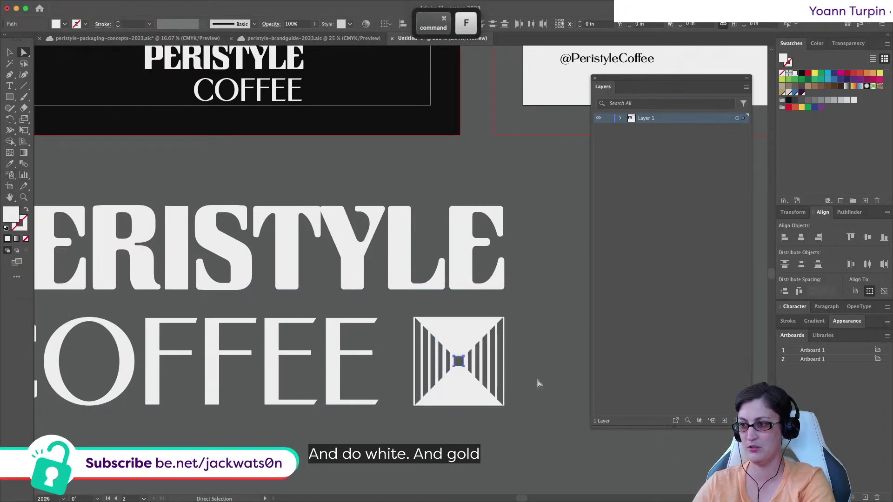
Fill the pasted paths with the gold sampled from the black card's logo and join them into one square
left_click(9, 164)
scroll(302, 126, "up", 5)
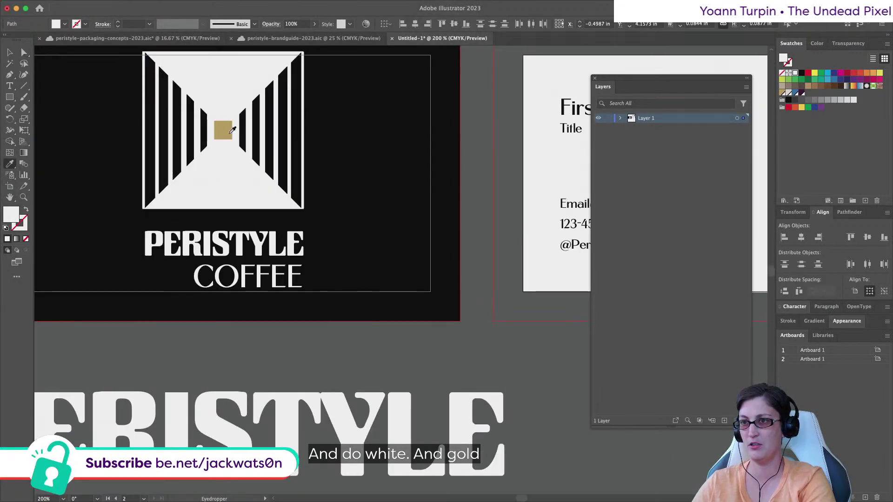
left_click(223, 120)
scroll(305, 184, "down", 5)
left_click(621, 118)
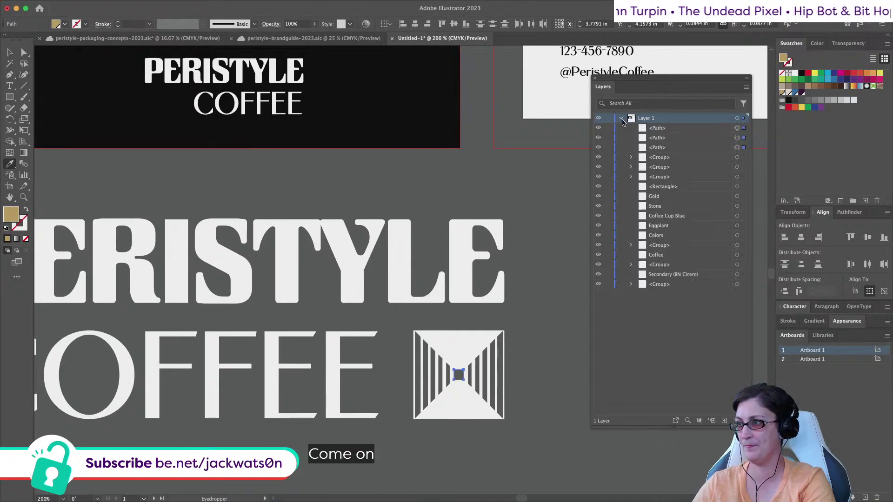
key("super+j")
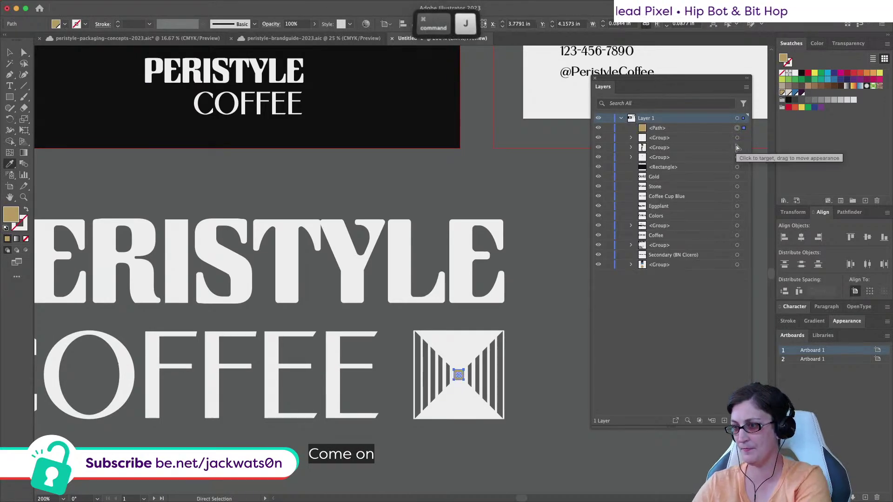
key("v")
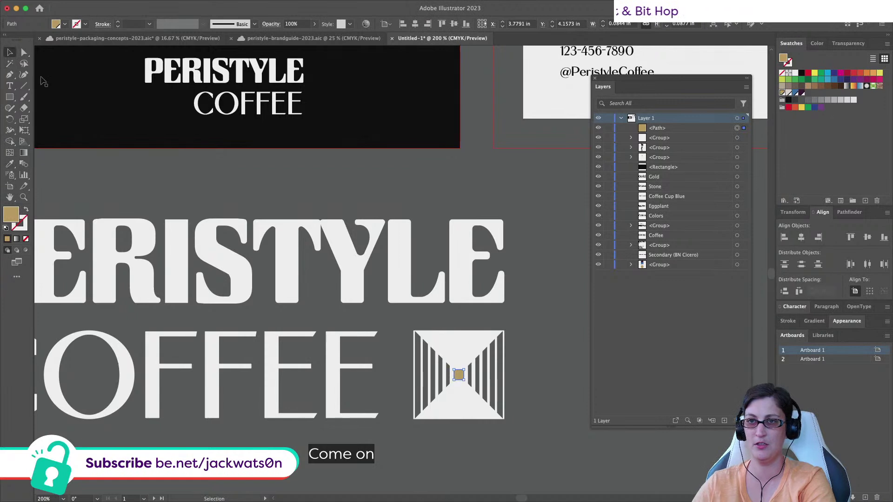
Group the gold center square with the white logotype below the black card
scroll(196, 158, "down", 3)
left_click(478, 475)
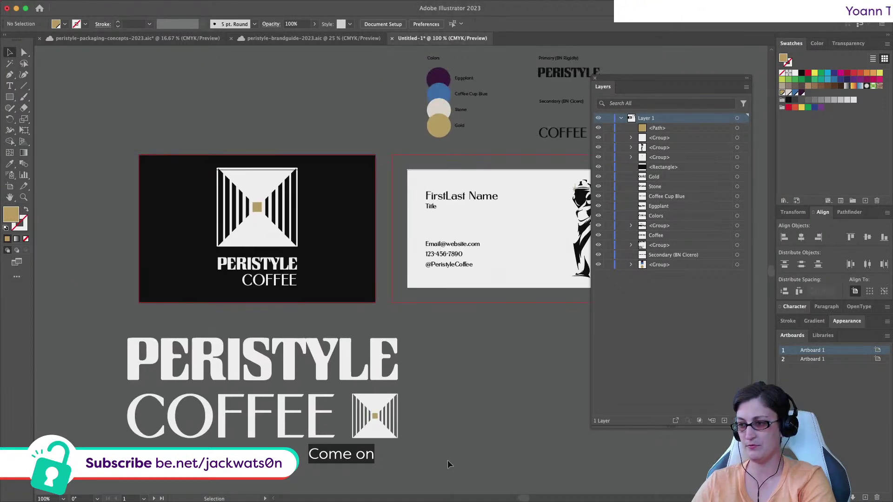
left_click_drag(101, 350, 89, 324)
key("super+g")
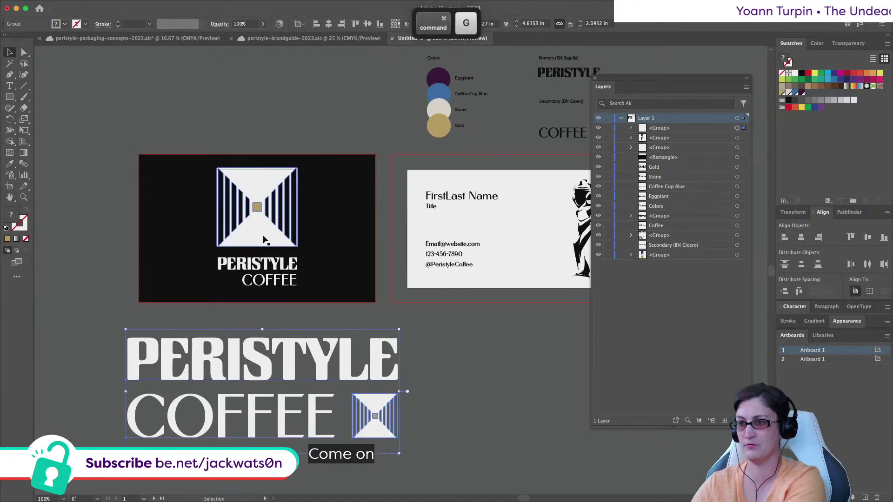
Delete the primary logo from the black card and center the white logotype on the card horizontally and vertically
left_click(263, 238)
key("BackSpace")
left_click(280, 358)
left_click(238, 222, "shift")
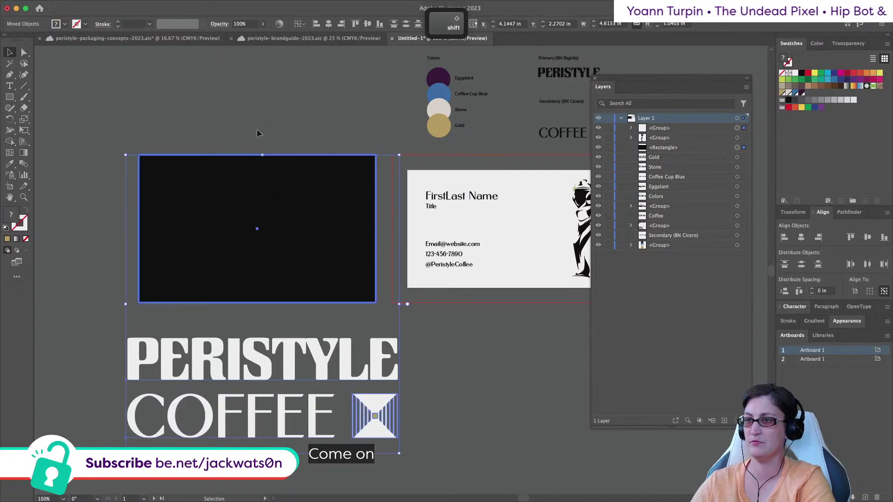
left_click(328, 24)
left_click(367, 24)
key("shift+super+a")
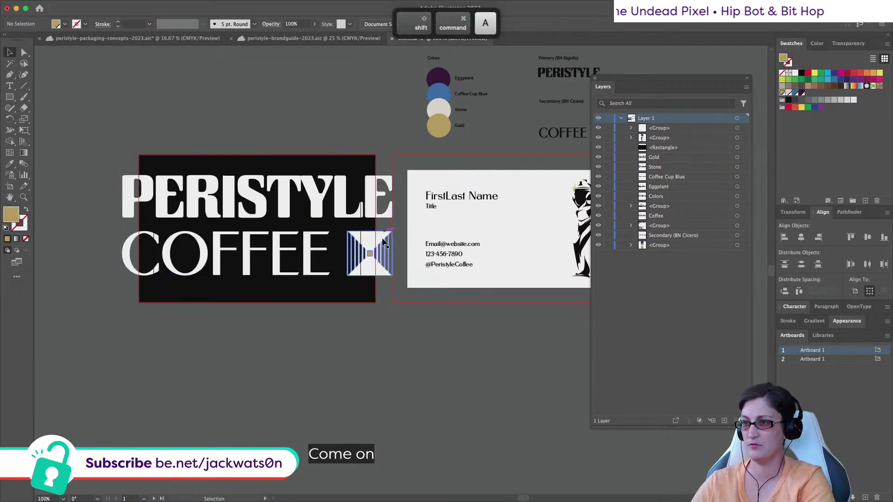
Scale the white logotype down around its center so it fits within the black card with side margins
left_click(388, 244)
left_click_drag(396, 231, 357, 226)
left_click(412, 354)
scroll(412, 354, "right", 2)
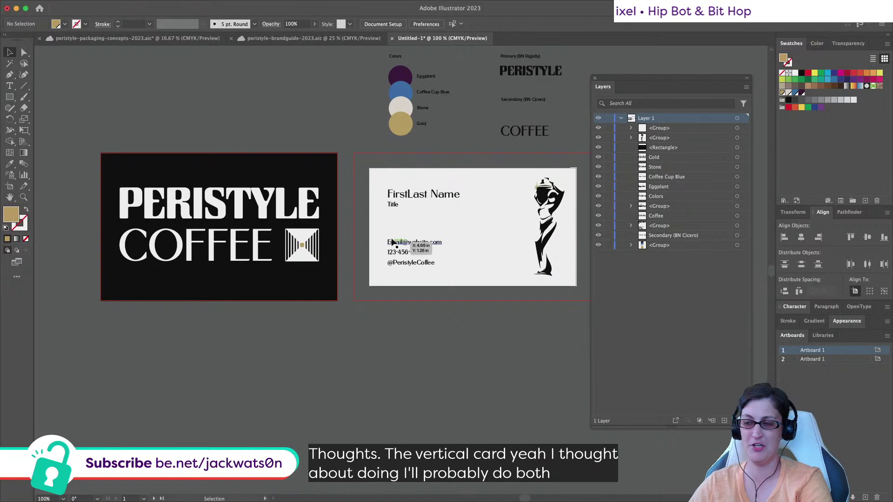
scroll(414, 230, "right", 5)
scroll(414, 230, "up", 2)
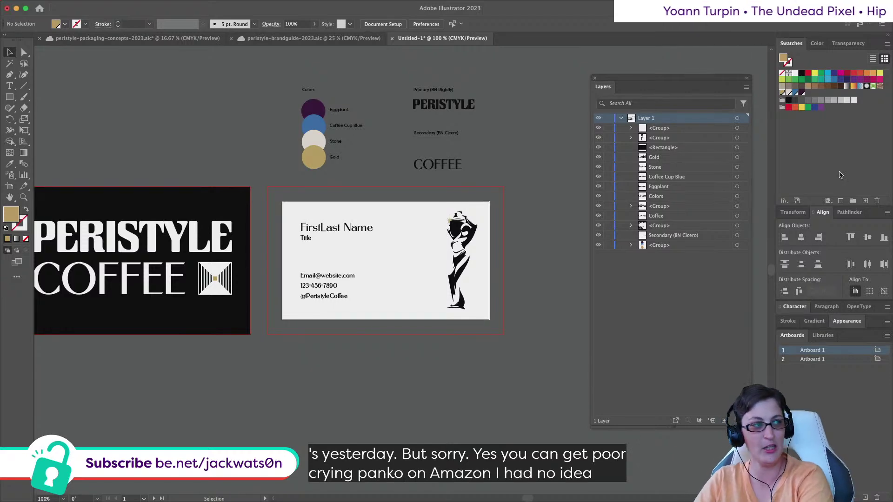
scroll(197, 185, "left", 3)
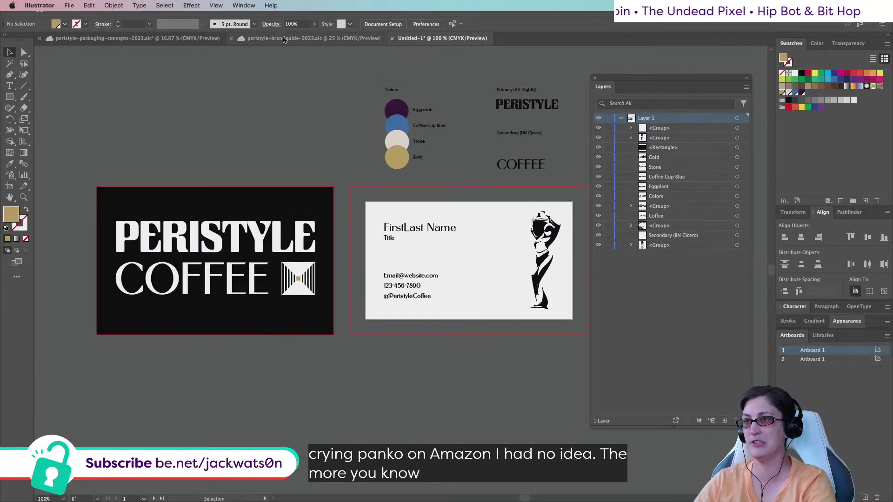
Compare the card with the brand guide's logo, logotype and statue artwork and the packaging concepts for further design ideas
left_click(307, 38)
scroll(482, 204, "right", 10)
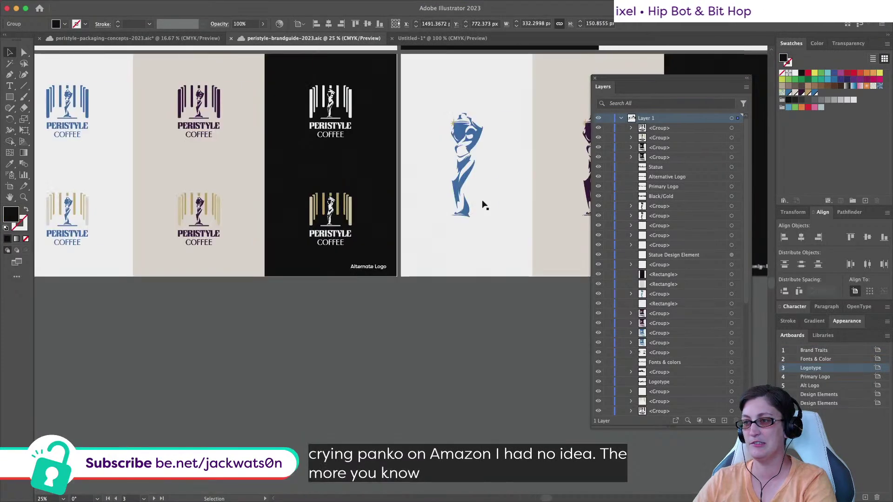
left_click(419, 38)
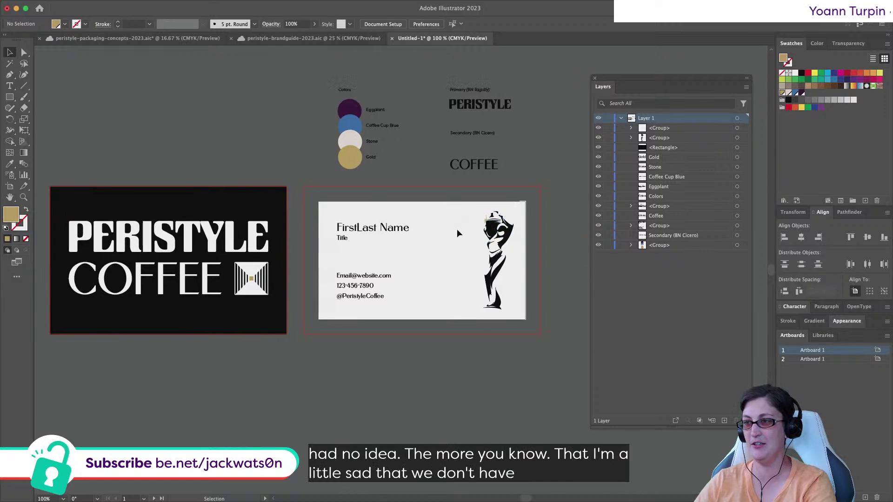
left_click(302, 38)
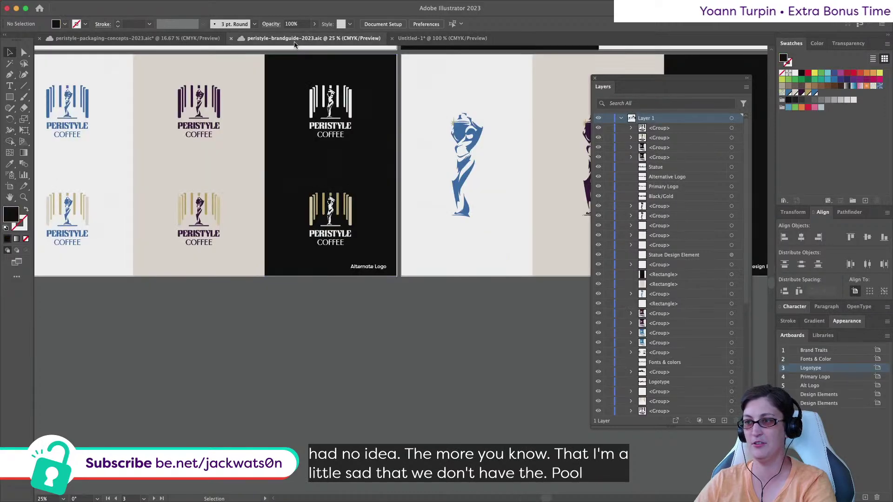
scroll(395, 199, "up", 5)
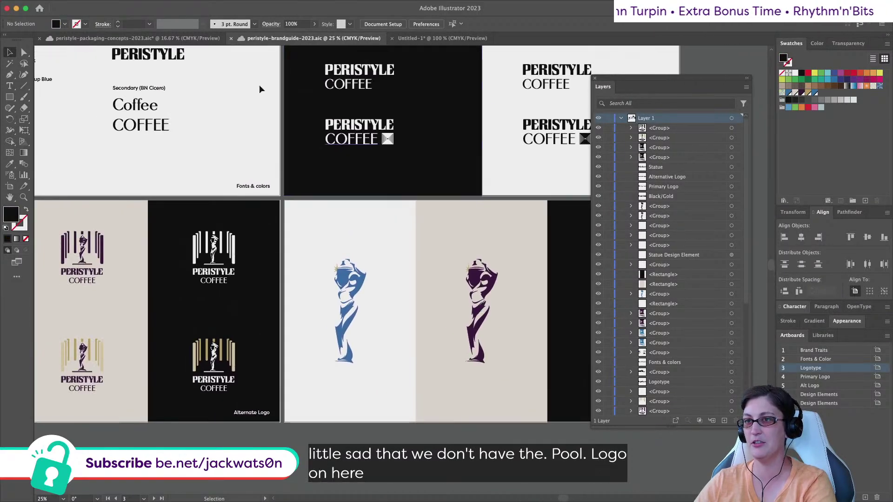
left_click(165, 39)
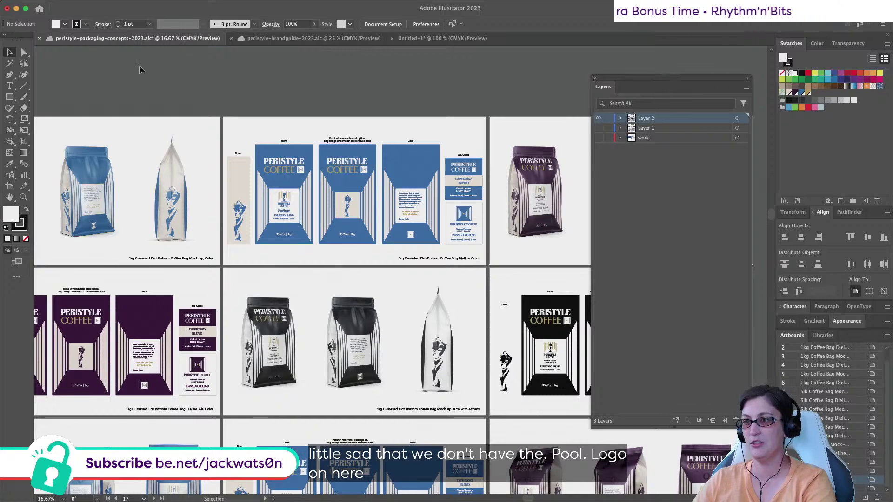
left_click(302, 39)
scroll(436, 114, "right", 3)
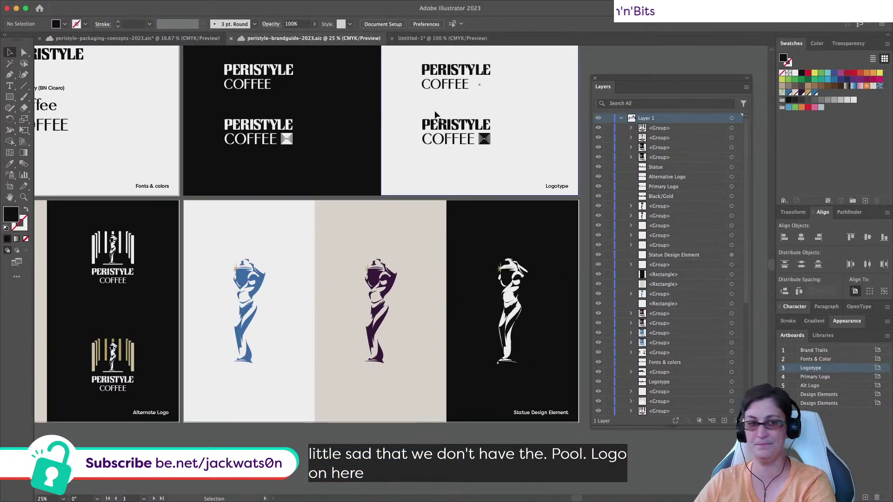
scroll(436, 115, "left", 3)
scroll(435, 114, "right", 2)
scroll(331, 85, "down", 2)
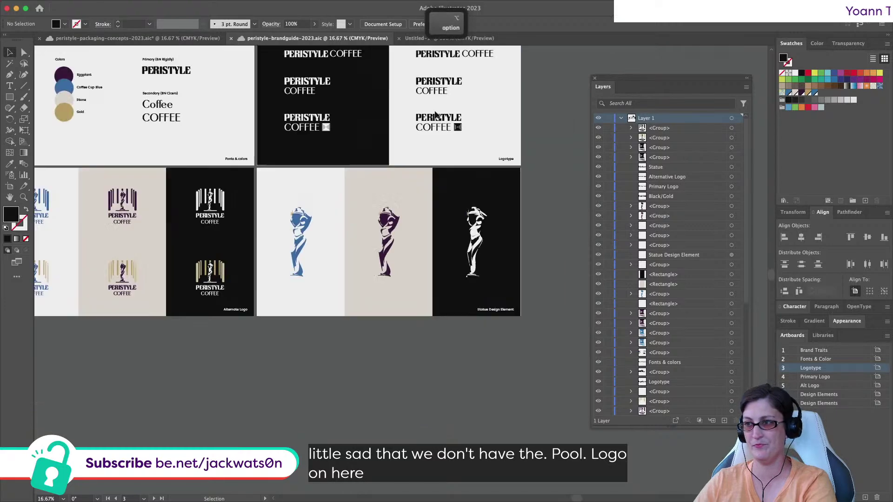
Copy the gold center square from the white logotype's emblem and paste it onto the white contact card
left_click(428, 38)
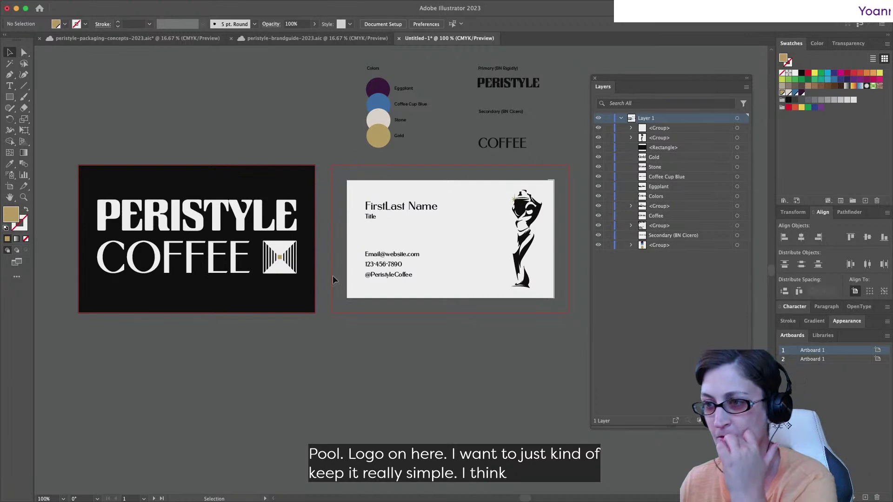
scroll(342, 248, "up", 3)
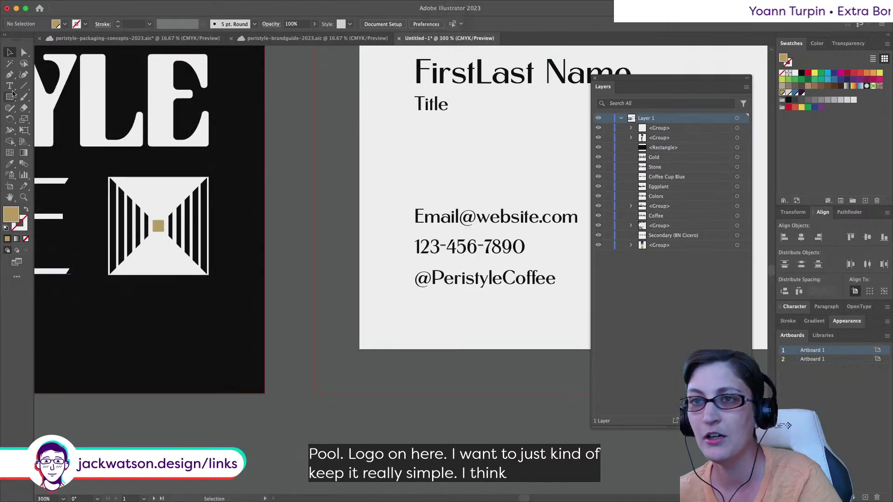
left_click(23, 52)
left_click(158, 226)
key("super+c")
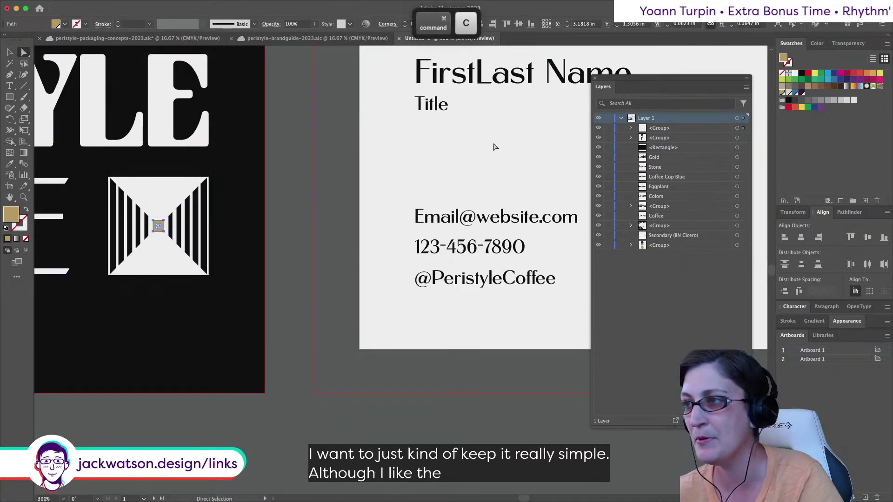
scroll(494, 147, "right", 3)
key("super+shift+v")
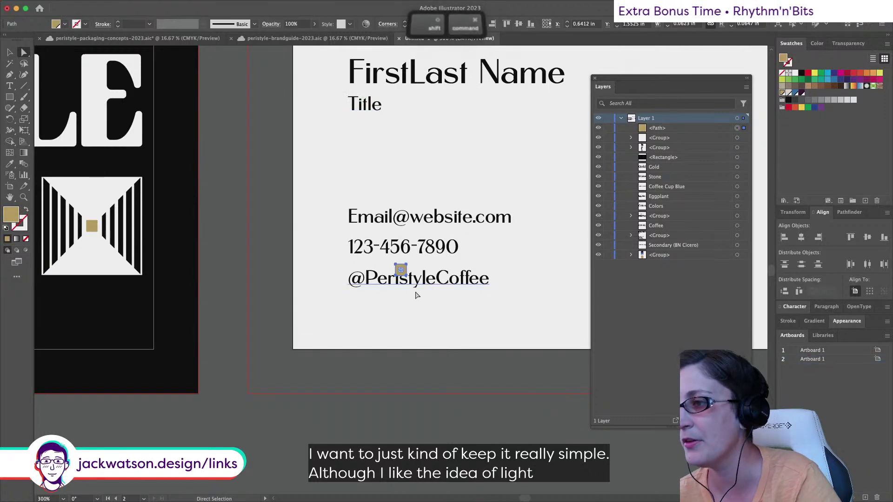
Place the gold square just below the Title line and left-align it with that text
left_click_drag(401, 270, 355, 127)
left_click(374, 103, "shift")
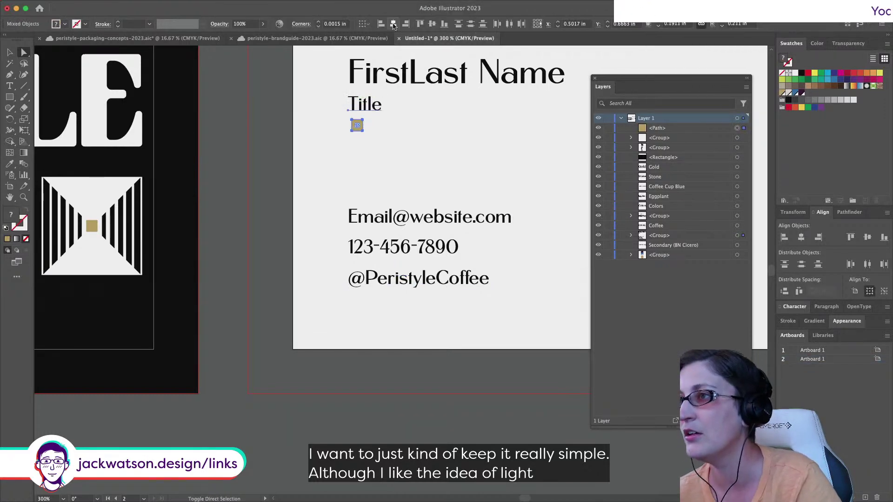
left_click(381, 23)
key("super+shift+a")
scroll(437, 165, "right", 2)
scroll(437, 165, "up", 1)
key("alt")
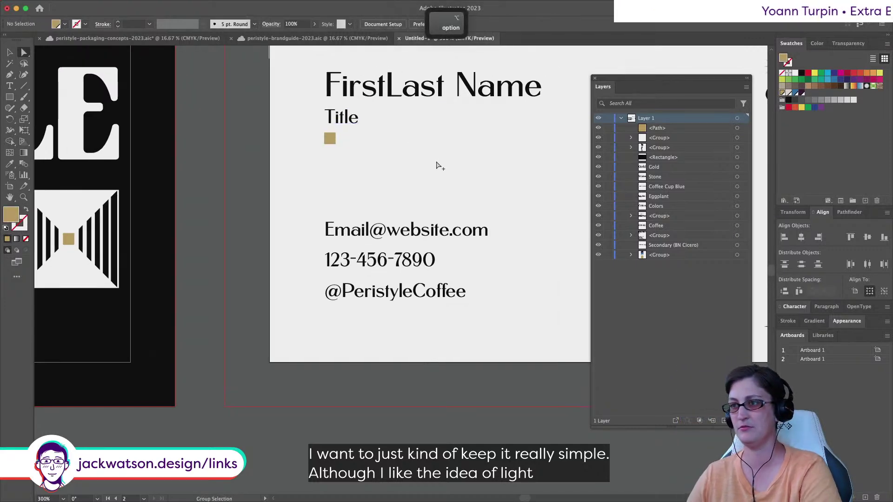
Try moving the gold square down to just above the email line, and undo the move
scroll(437, 165, "down", 3)
scroll(347, 296, "up", 2)
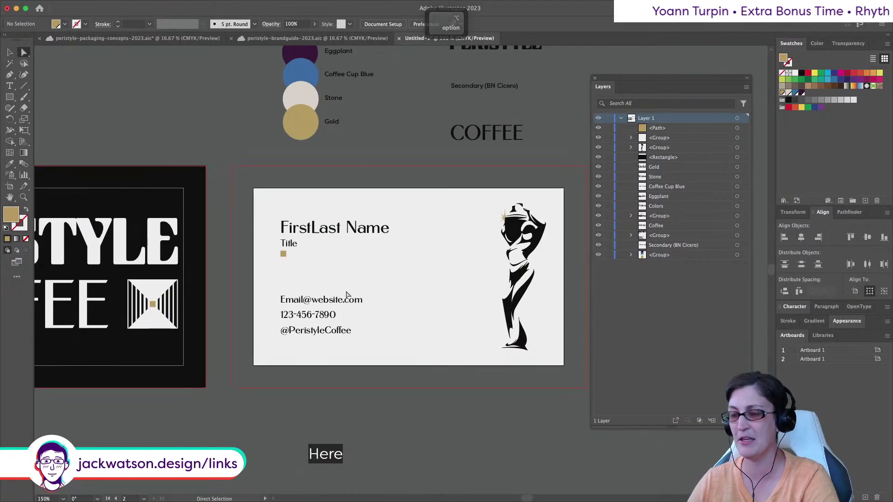
scroll(346, 296, "up", 3)
left_click(237, 217)
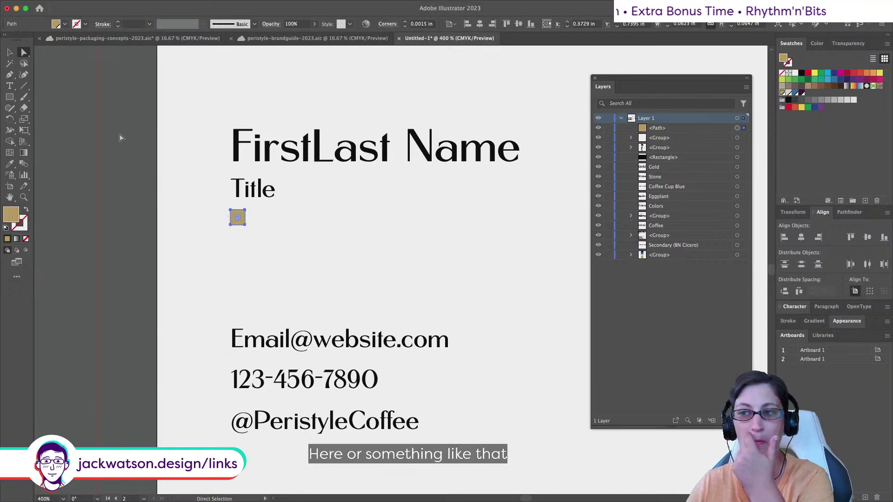
left_click_drag(238, 217, 245, 333)
key("super+z")
Shift the Title line and the gold square slightly right to line up with the first letter of the name
key("super+shift+a")
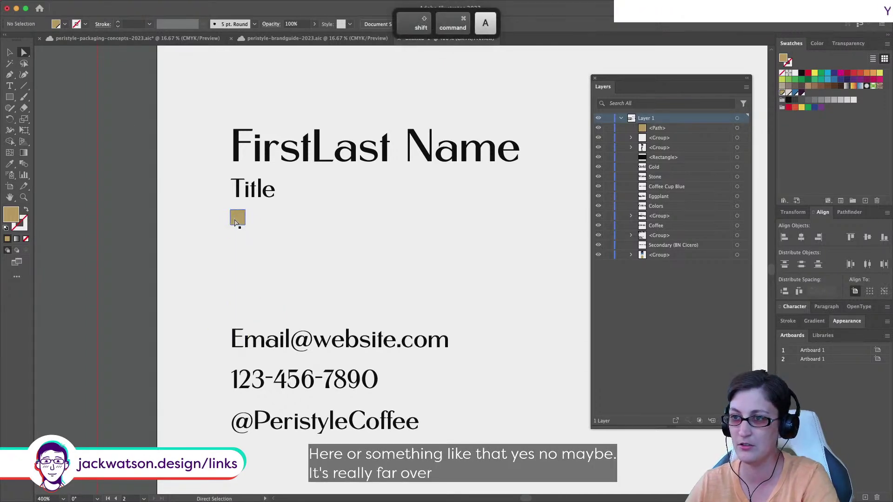
left_click_drag(235, 220, 253, 194)
key("super+shift+a")
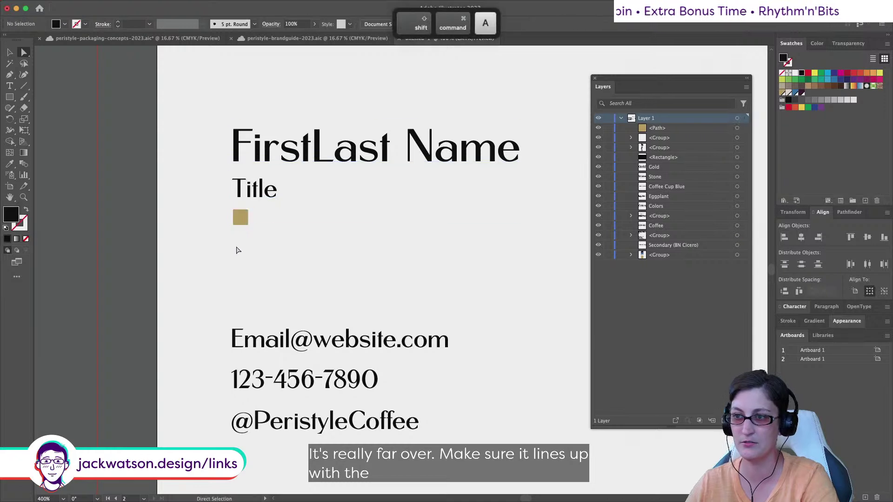
Try repositioning the email, phone and social handle lines together, and undo the move
scroll(194, 234, "down", 2)
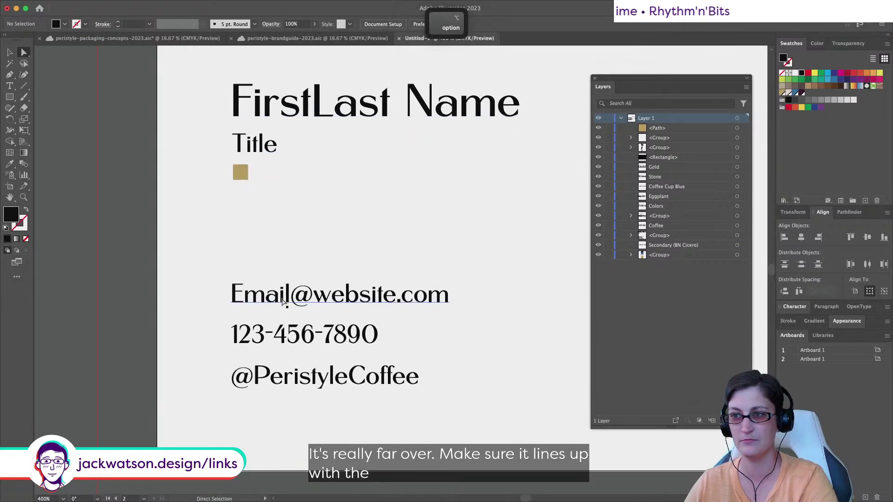
left_click(275, 327, "shift")
left_click(272, 379, "shift")
left_click_drag(272, 379, 255, 270)
key("super+z")
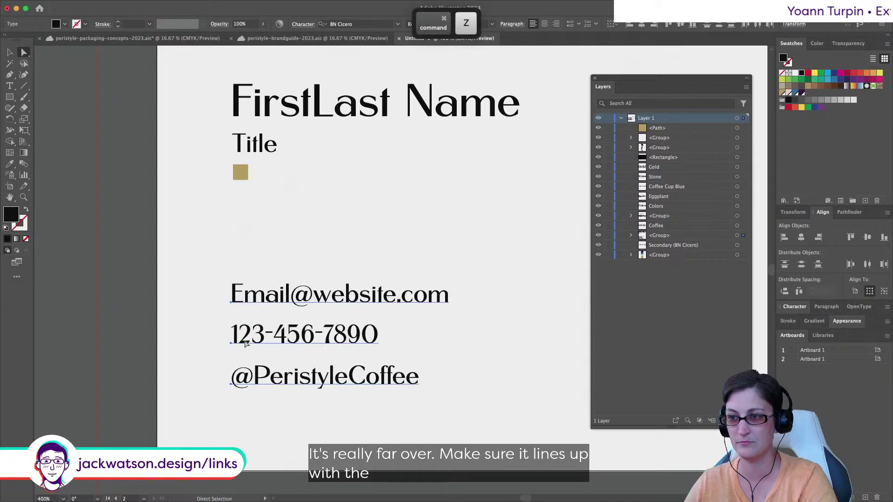
scroll(203, 302, "down", 5)
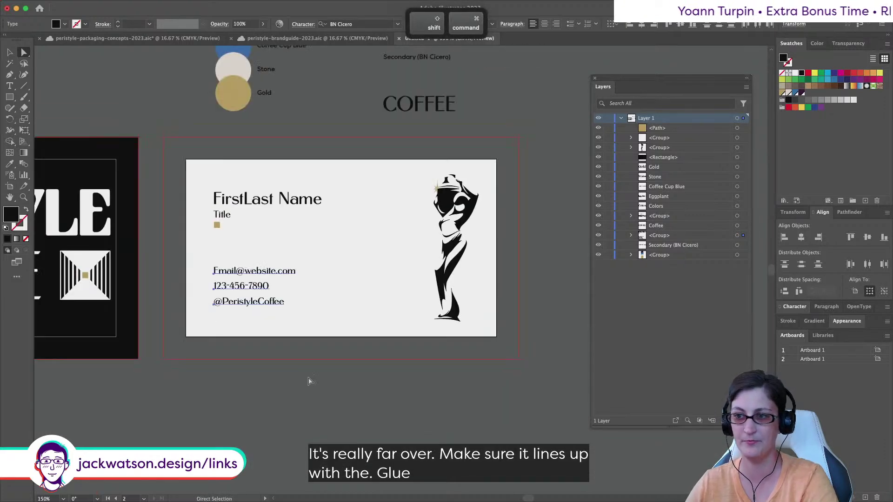
key("shift+super+a")
Examine the contact side against the black logotype side to judge the layout and use of gold
scroll(291, 380, "up", 3)
scroll(291, 380, "down", 2)
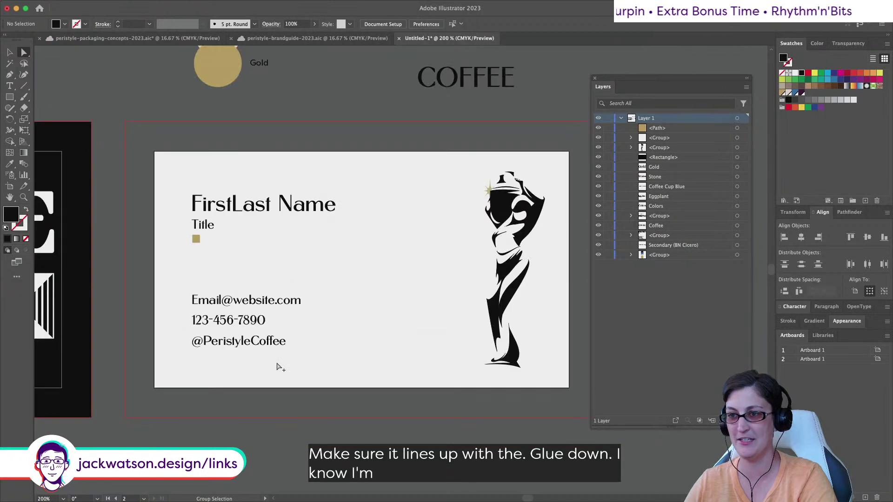
scroll(277, 367, "down", 1)
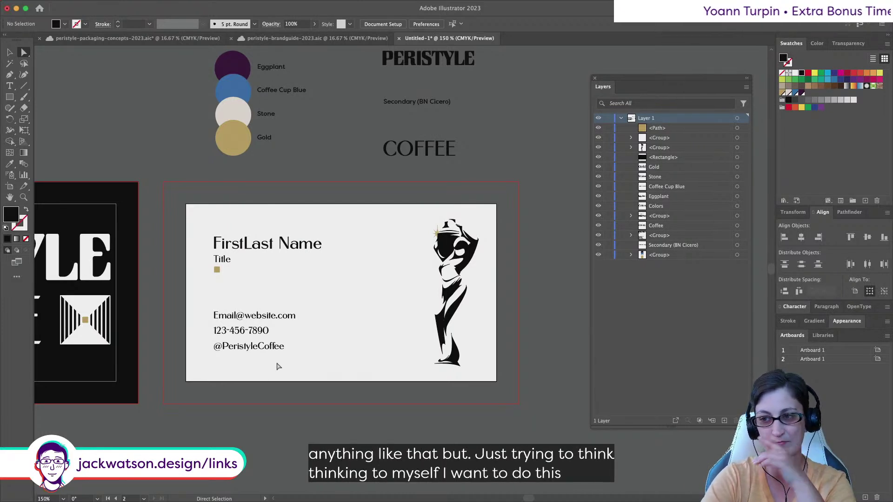
scroll(278, 366, "left", 10)
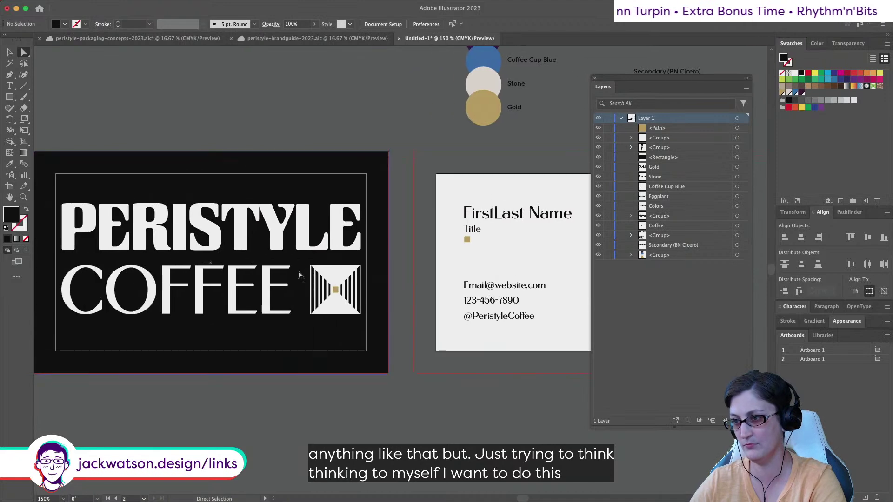
key("alt")
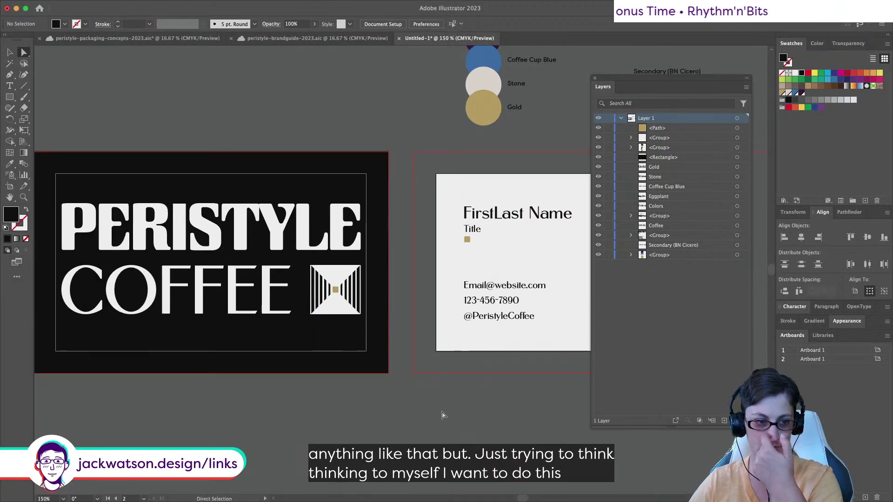
scroll(474, 421, "right", 4)
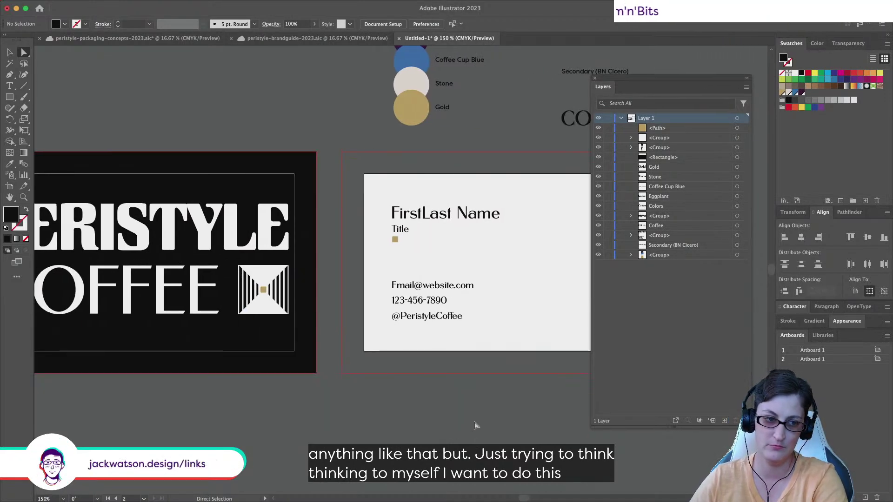
scroll(474, 424, "right", 6)
scroll(474, 425, "down", 4)
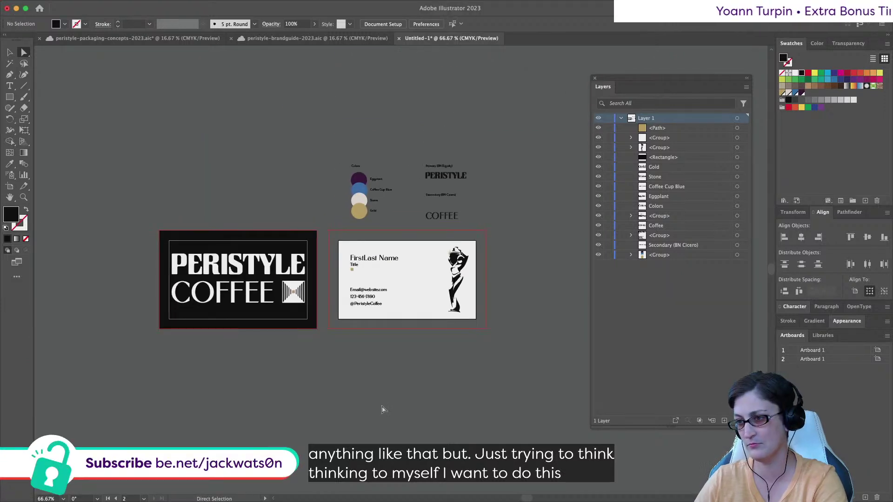
left_click(367, 304)
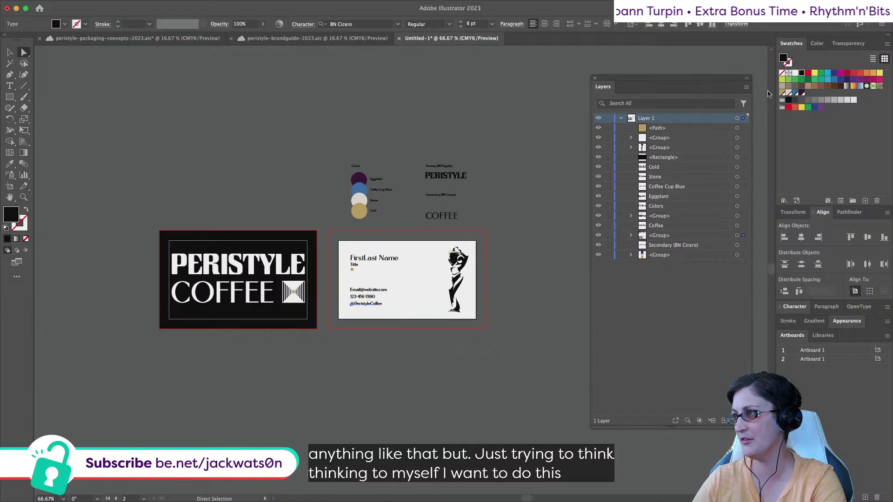
left_click(781, 93)
left_click(405, 267)
scroll(406, 267, "up", 1)
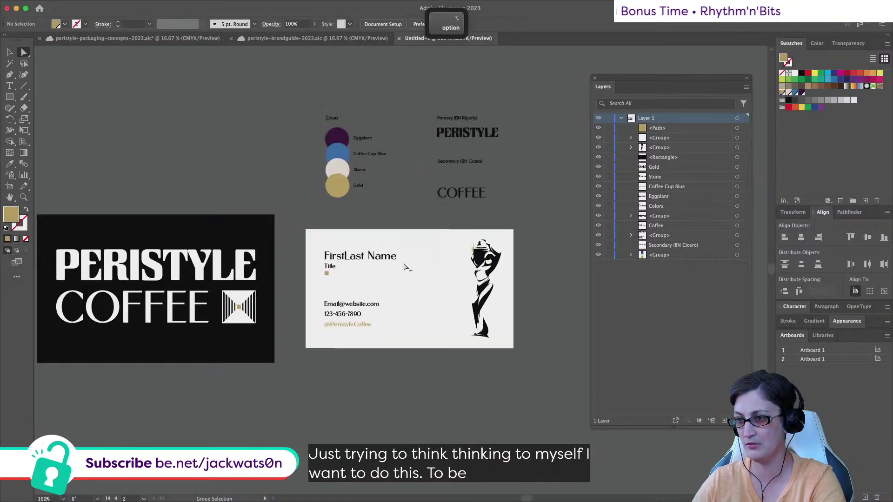
scroll(406, 267, "up", 2)
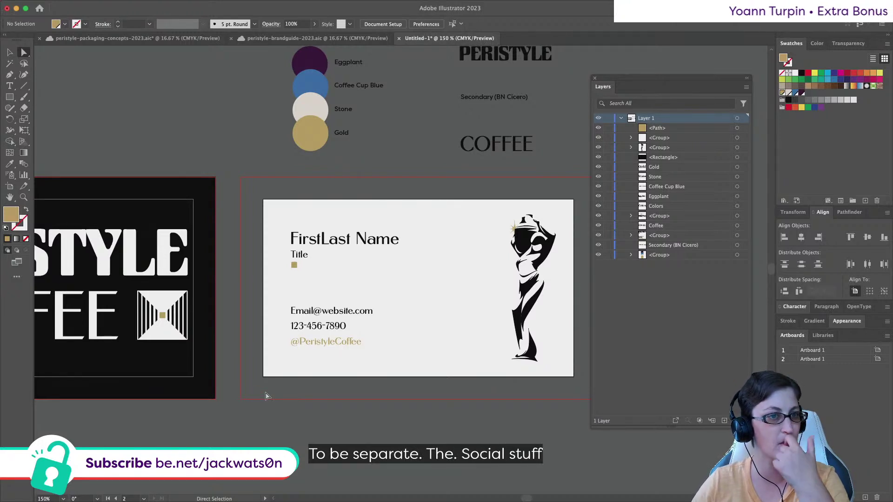
scroll(261, 193, "down", 2)
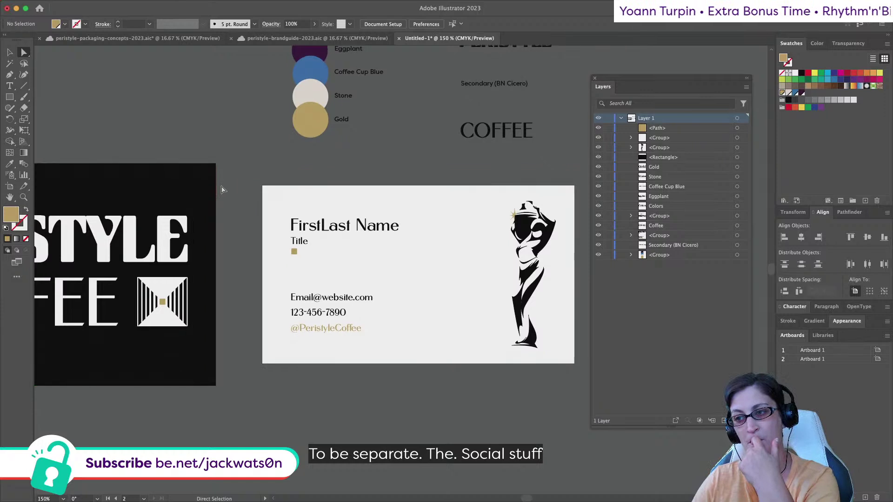
scroll(237, 191, "left", 3)
scroll(221, 189, "left", 1)
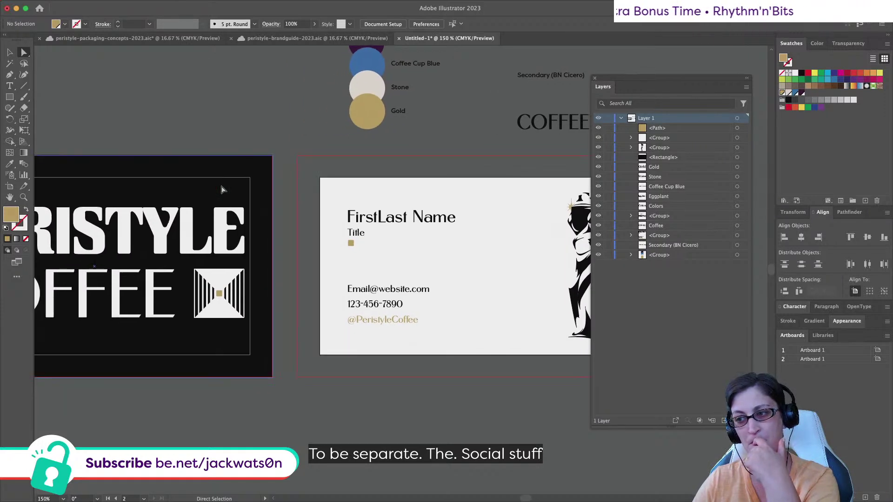
double_click(356, 320)
left_click_drag(357, 319, 347, 320)
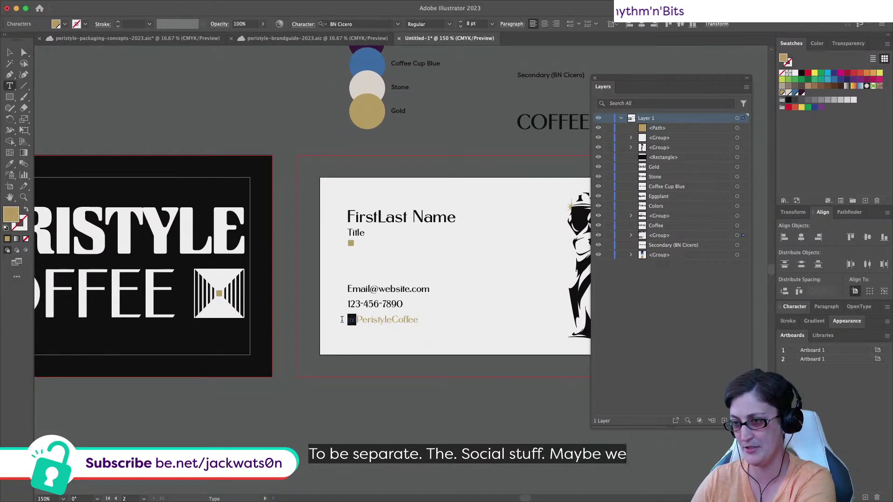
key("BackSpace")
type(".com")
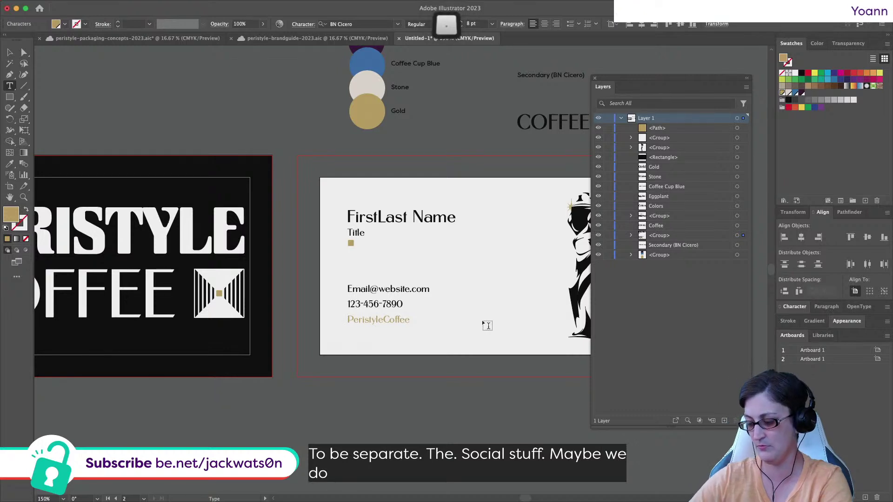
key("Left")
key("Left")
key("Left")
key("Left")
key("Left")
key("Left")
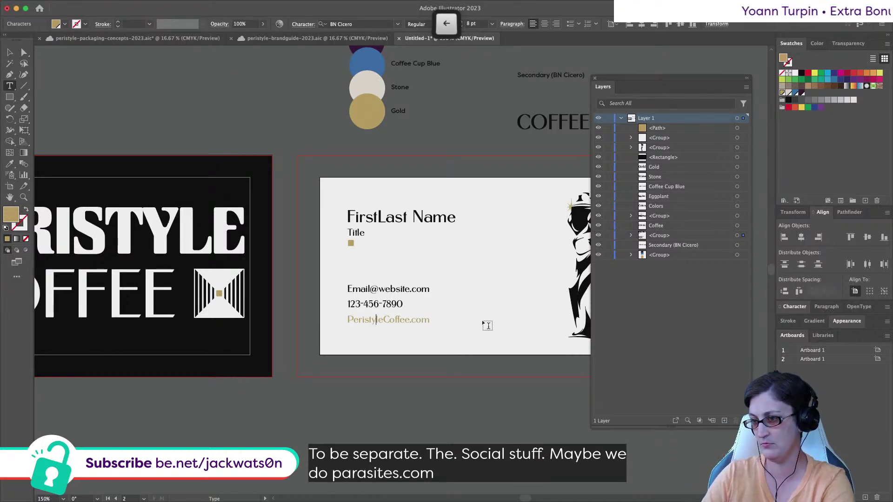
type("www.")
scroll(487, 326, "up", 2)
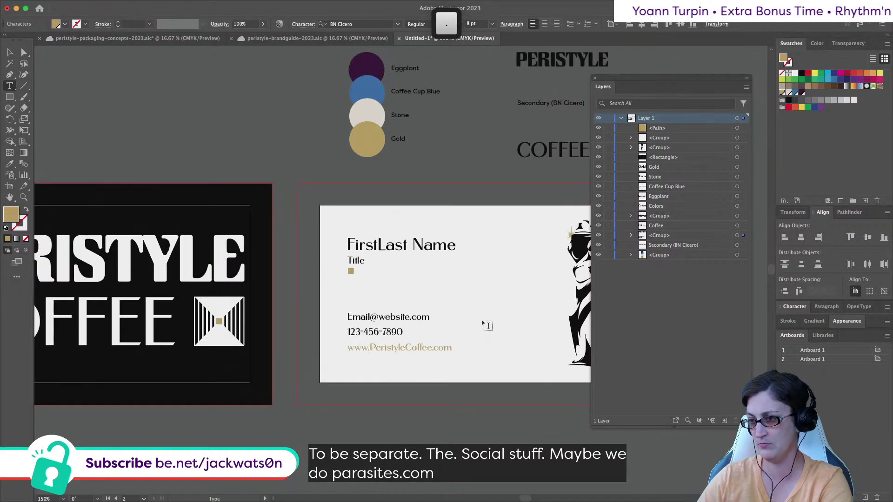
key("Escape")
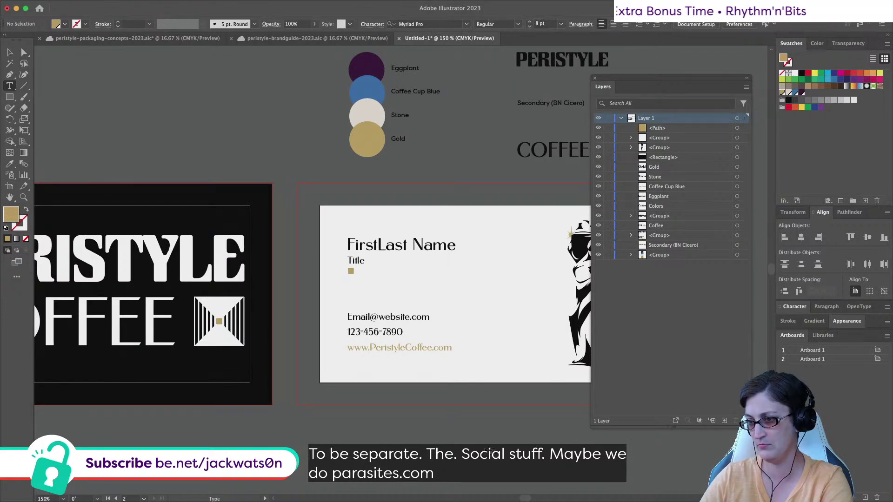
Duplicate both card artboards together with their artwork beside the originals
key("super+minus")
left_click(8, 51)
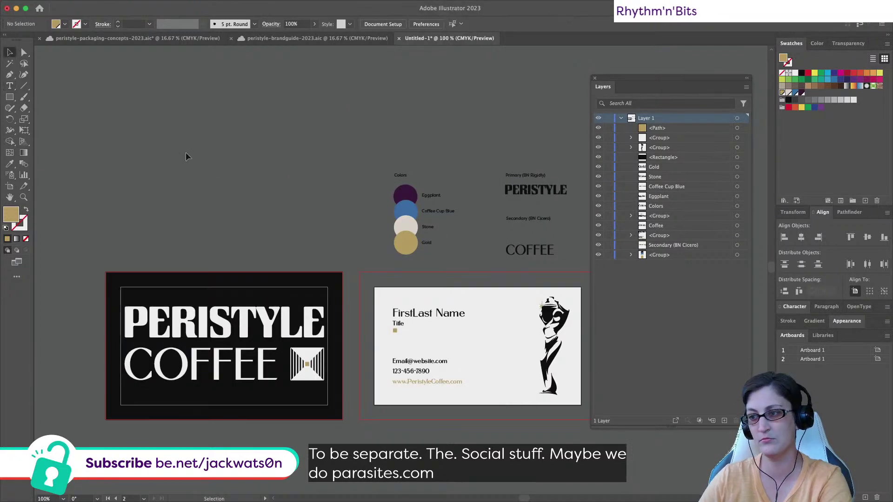
scroll(186, 152, "down", 3)
scroll(191, 157, "right", 1)
scroll(191, 158, "down", 3)
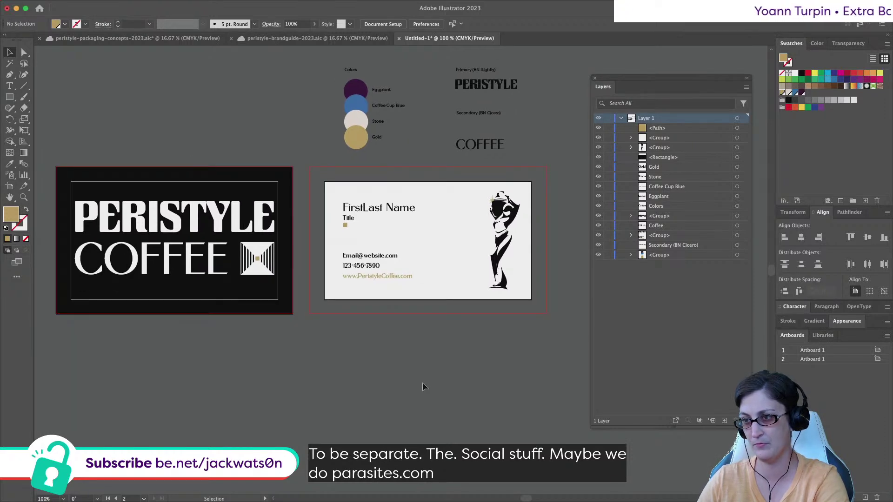
scroll(395, 366, "down", 1)
scroll(395, 367, "down", 3)
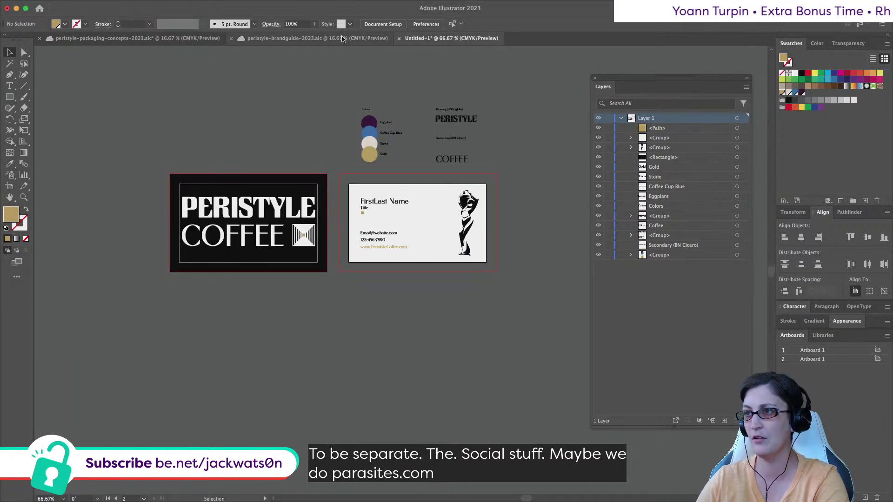
left_click(383, 24)
left_click(537, 180)
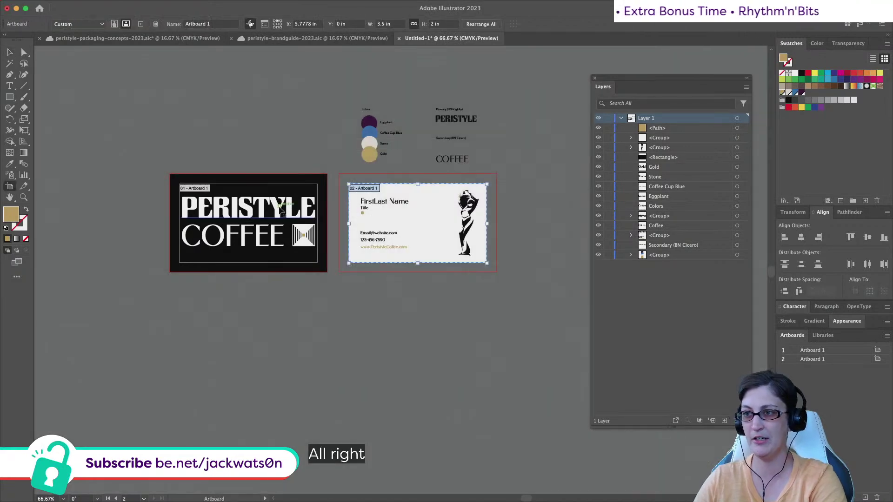
left_click(311, 193, "shift")
key("super+c")
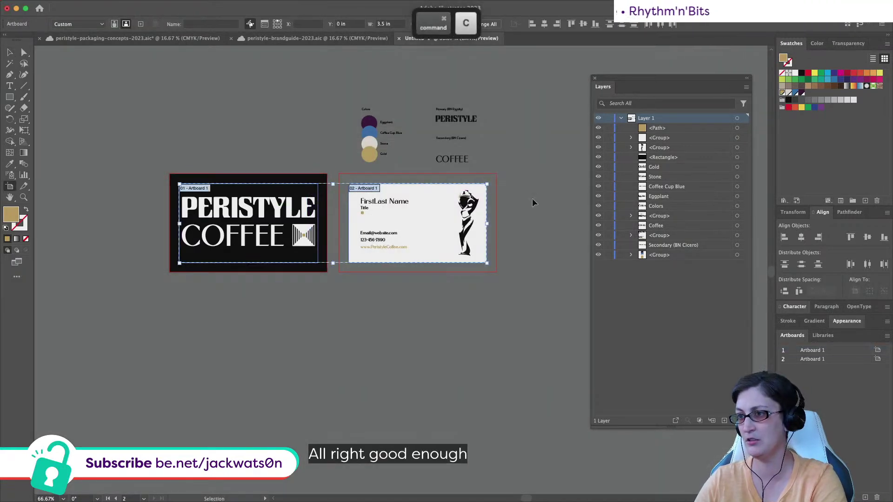
key("super+v")
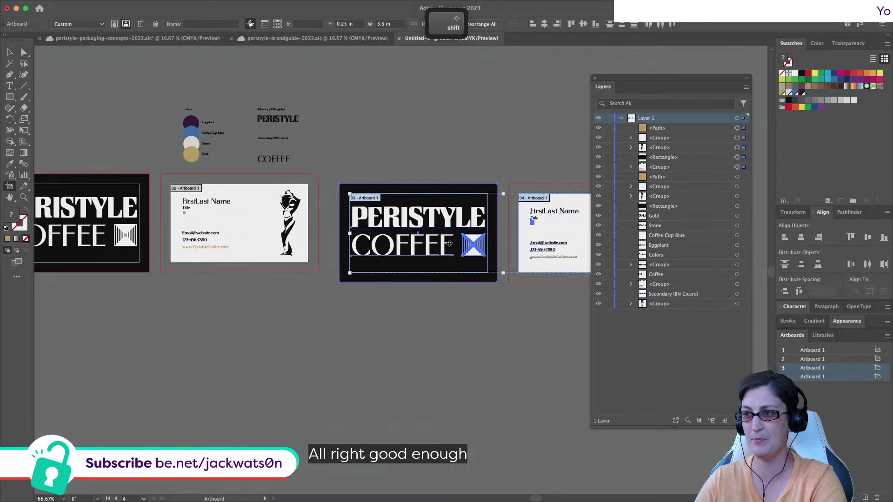
Move the two duplicated artboards below the originals and resize the black logotype copy to 2 in wide by 3.5 in high
left_click_drag(420, 264, 120, 426)
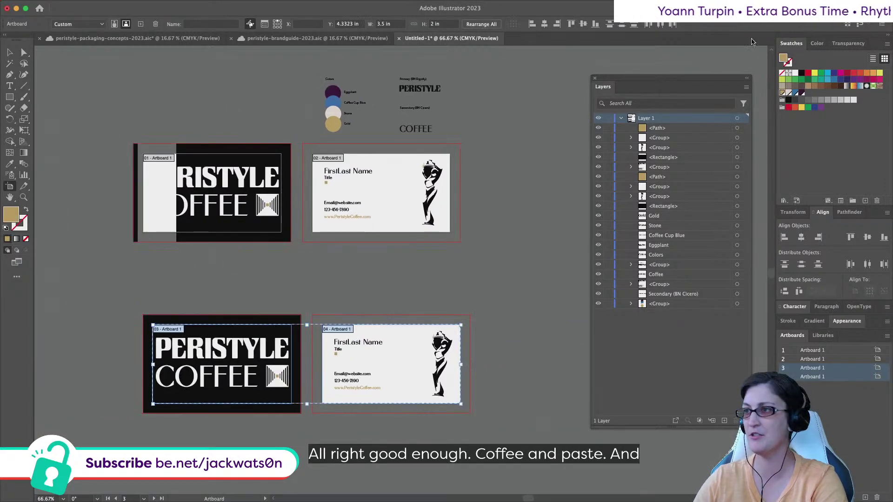
key("super+a")
left_click(268, 330)
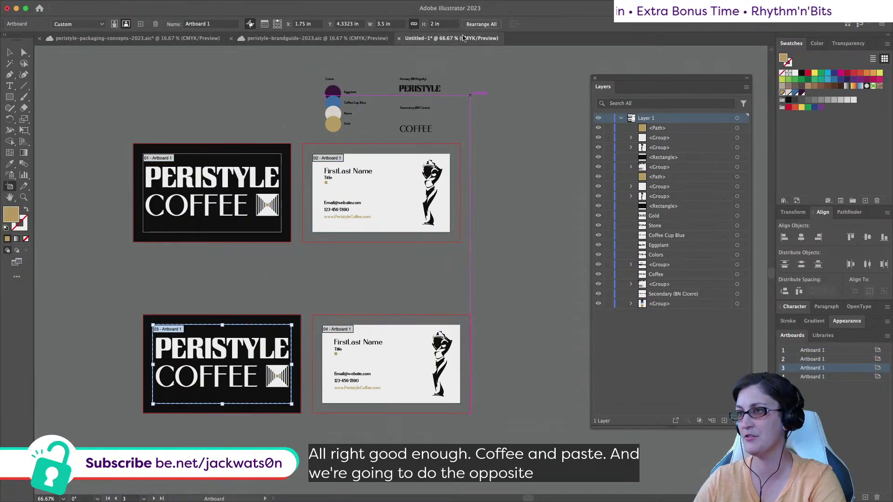
left_click(402, 23)
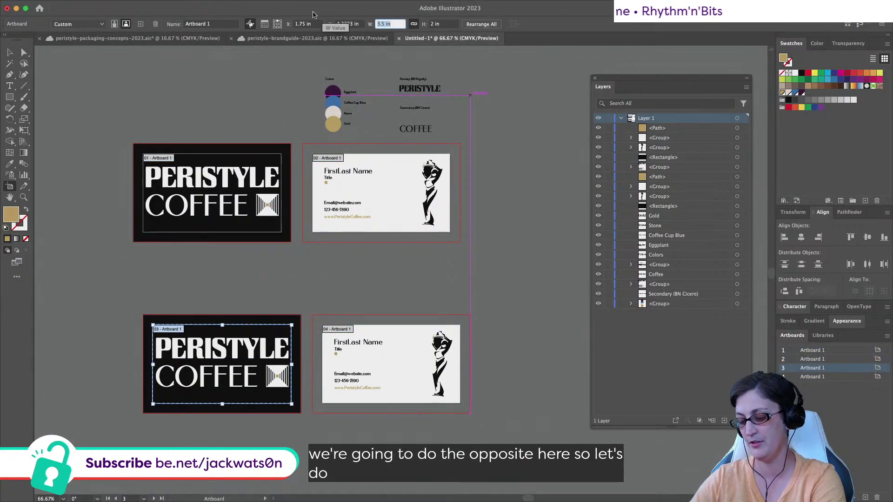
type("6.125")
key("Tab")
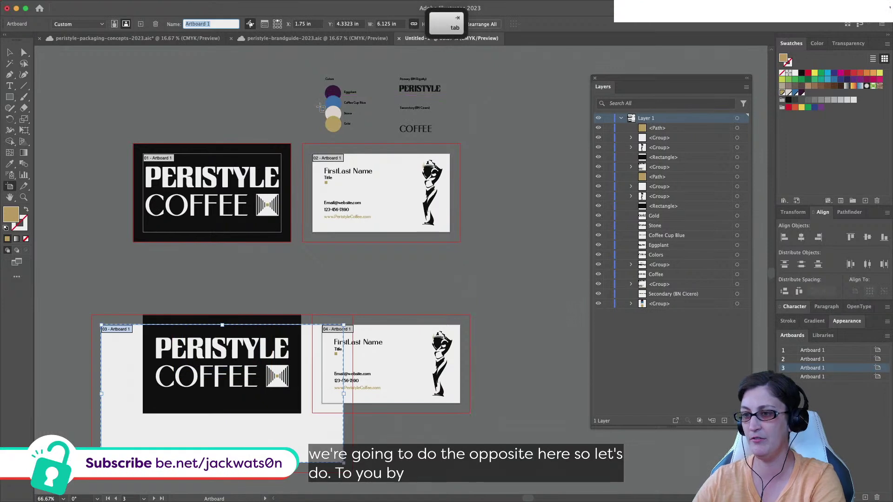
left_click(391, 24)
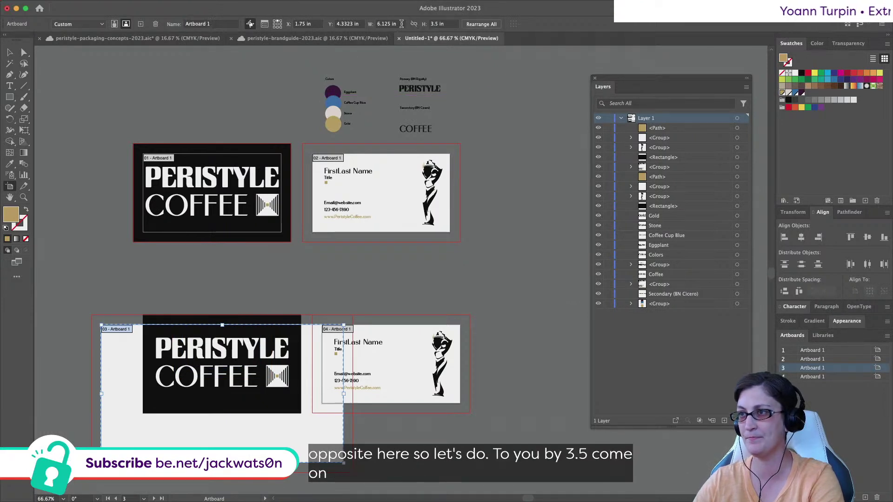
type("2")
key("Tab")
Resize the duplicated contact-side artboard to 2 in wide by 3.5 in high
left_click(409, 374)
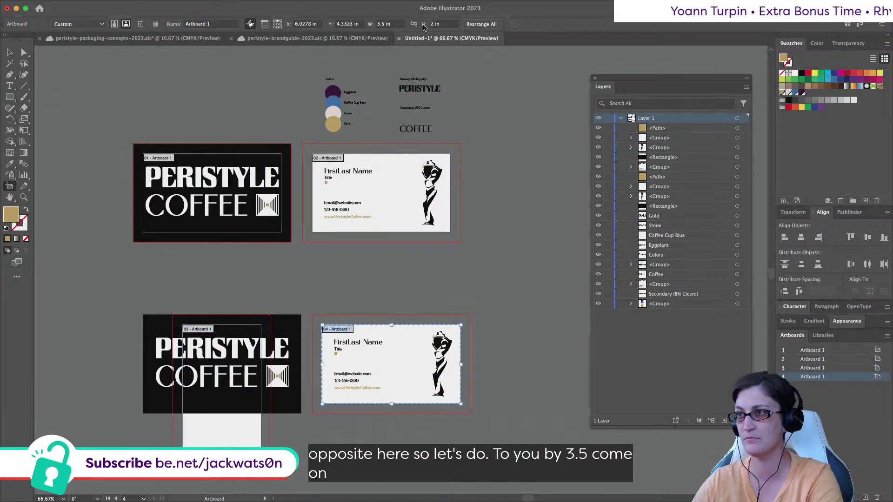
left_click(391, 24)
type("2")
key("Tab")
type("3.5")
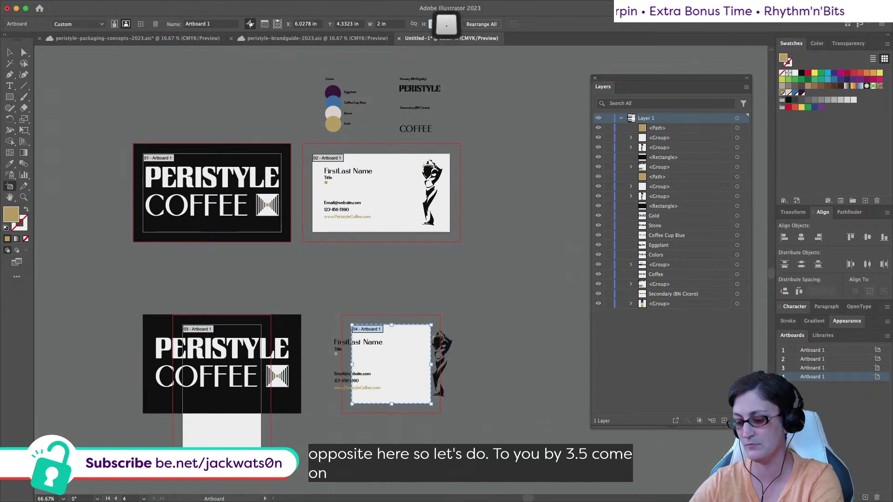
key("Tab")
left_click(9, 53)
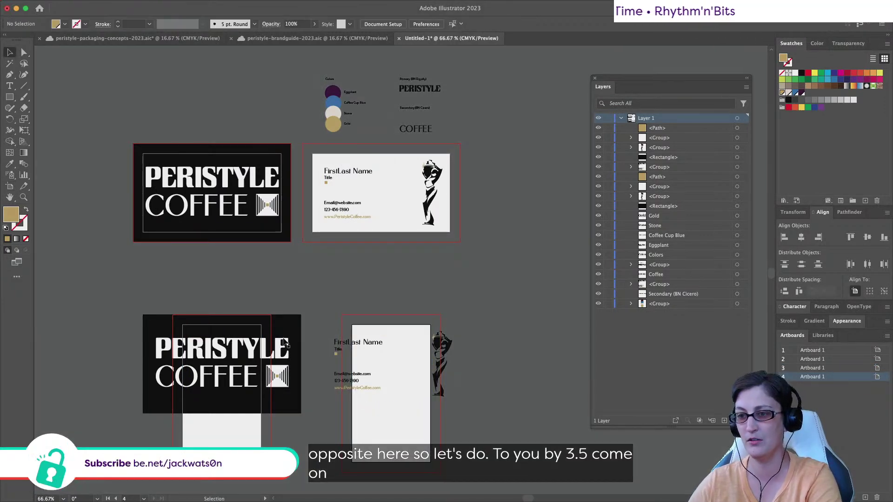
Reshape the lower card's black background rectangle to fill the portrait artboard's bleed, about 2.48 by 4 in
scroll(242, 302, "down", 3)
left_click(253, 336)
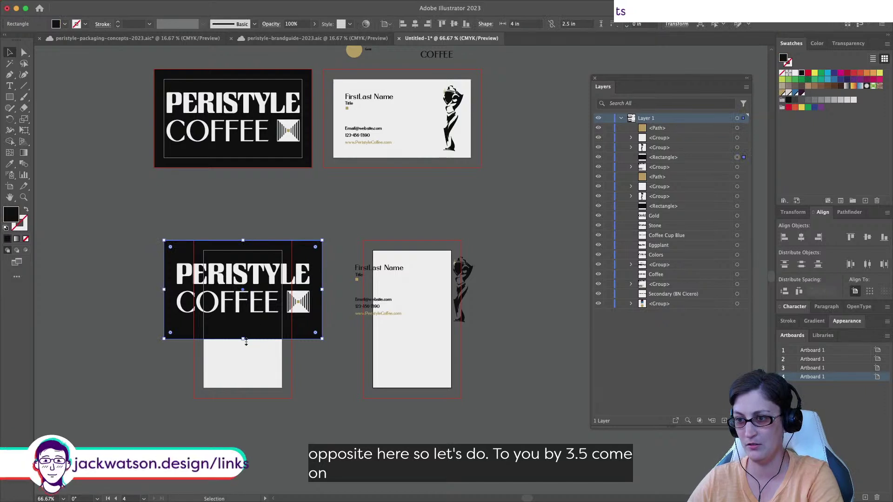
left_click_drag(242, 338, 242, 398)
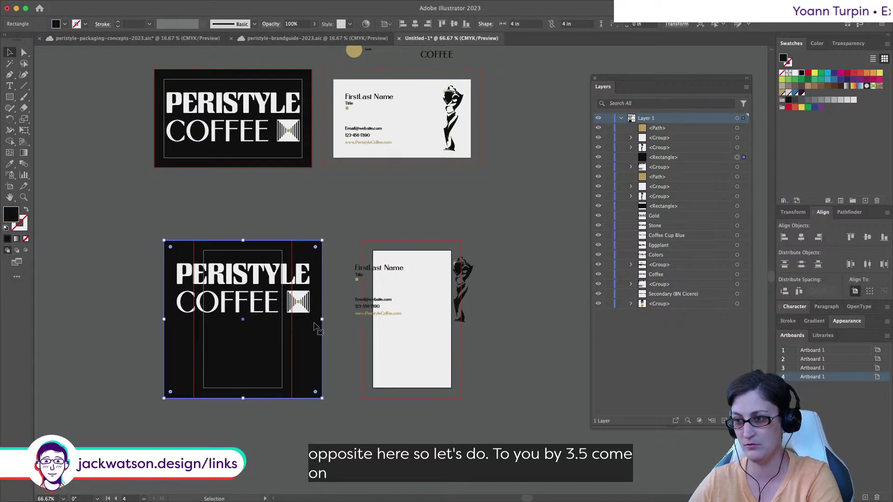
left_click_drag(322, 319, 292, 324)
left_click_drag(164, 320, 193, 322)
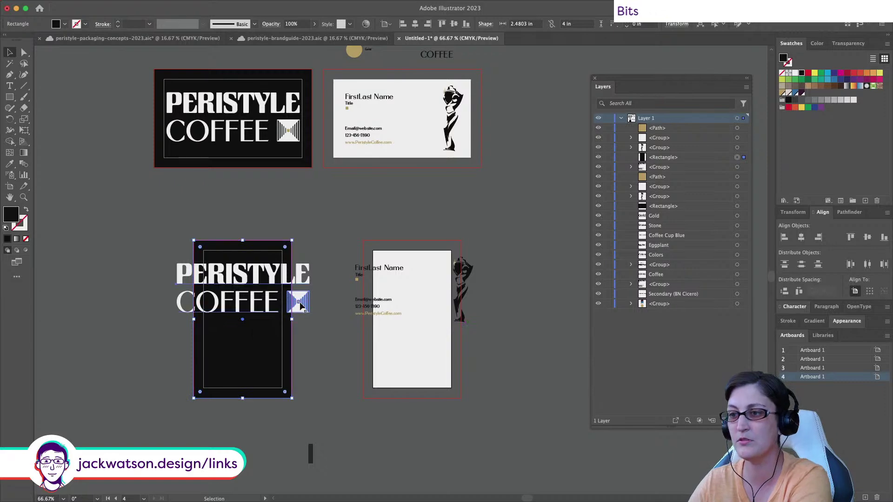
Copy the white primary logo with the gold center from the brand guide and paste it into the business card document
left_click(321, 38)
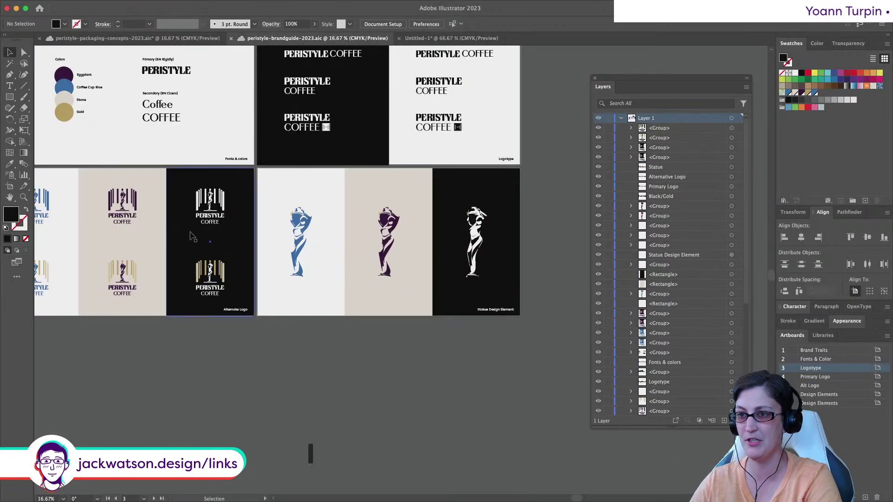
scroll(192, 237, "left", 10)
left_click(299, 262)
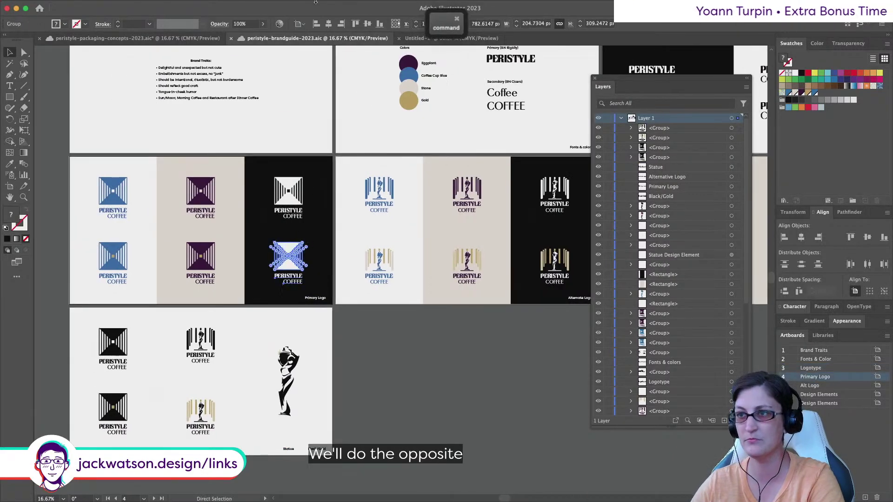
key("super+c")
key("super+grave")
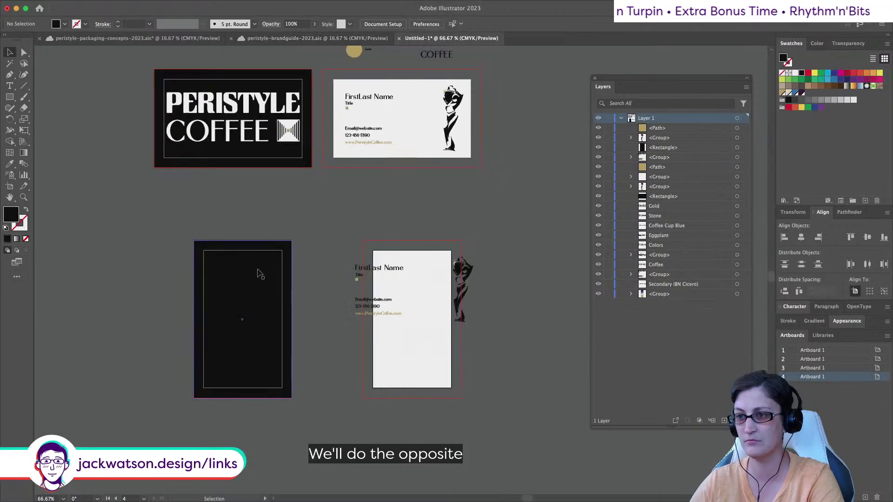
key("super+v")
Center the pasted primary logo on the black portrait card and scale it down to about 1.65 in wide
left_click(251, 283, "shift")
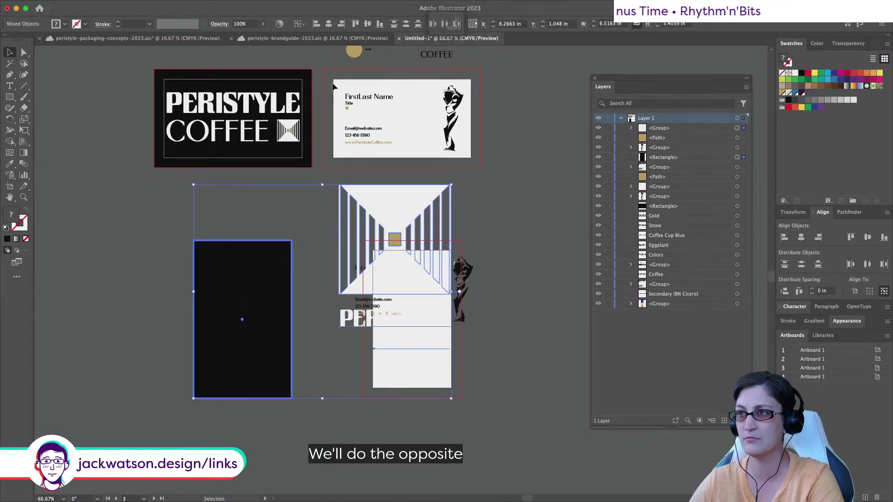
left_click(328, 24)
left_click(367, 24)
key("super+shift+a")
left_click(244, 236)
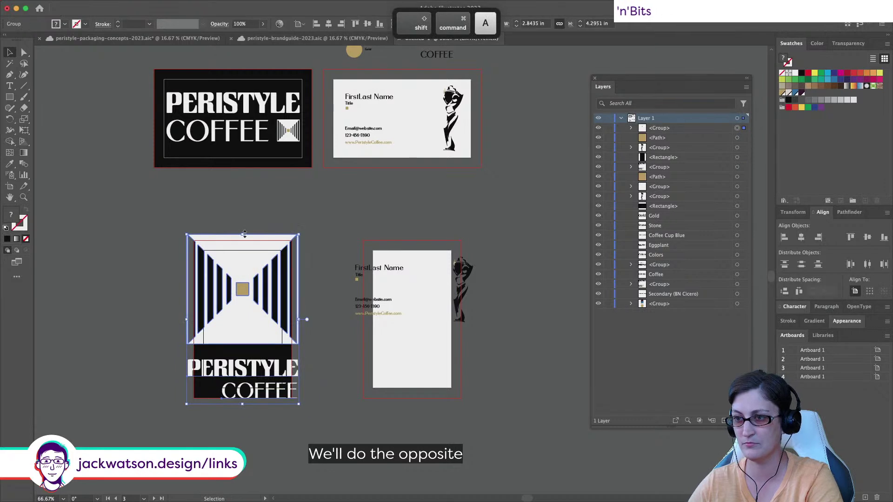
left_click_drag(244, 235, 249, 270)
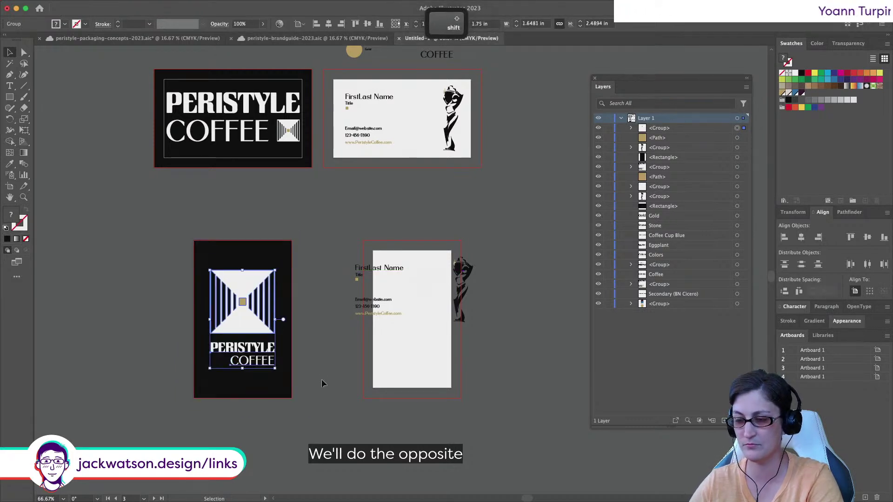
scroll(322, 379, "down", 1)
scroll(322, 381, "up", 1)
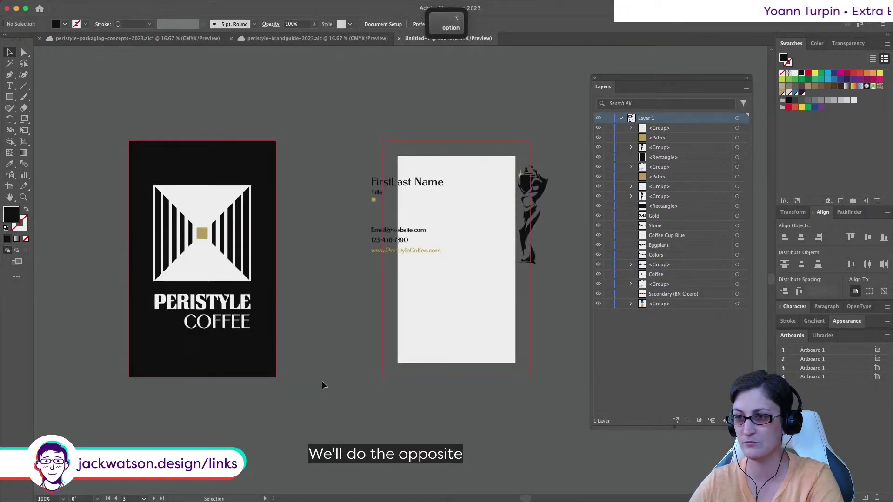
left_click(194, 357, "shift")
left_click(196, 358)
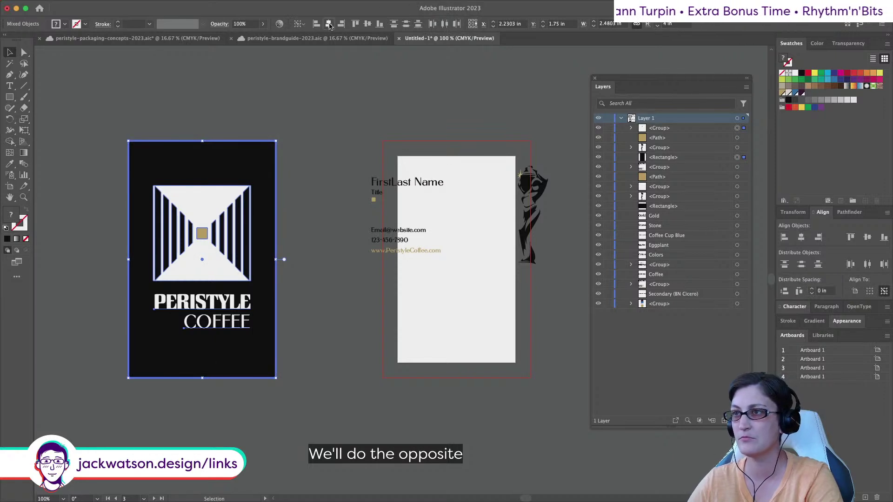
key("super+shift+a")
Move the statue off the portrait contact card and group the contact text lines with their small gold square
scroll(523, 215, "right", 5)
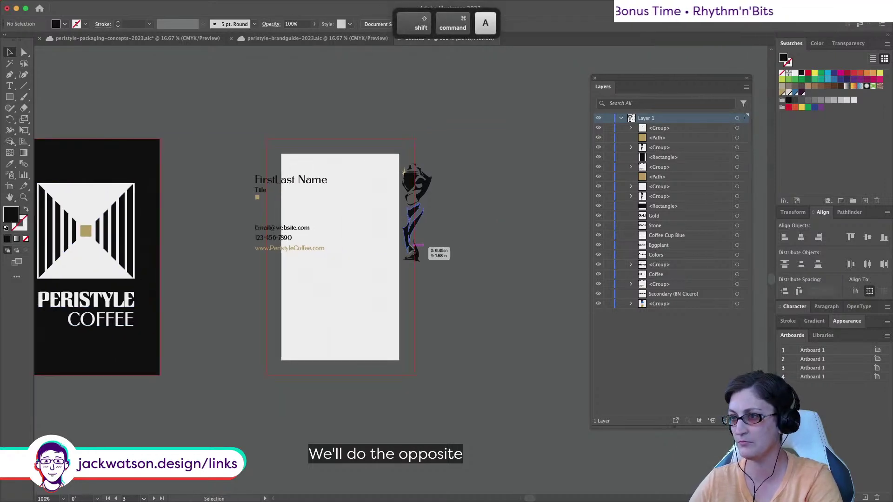
left_click_drag(411, 251, 471, 254)
left_click(228, 157)
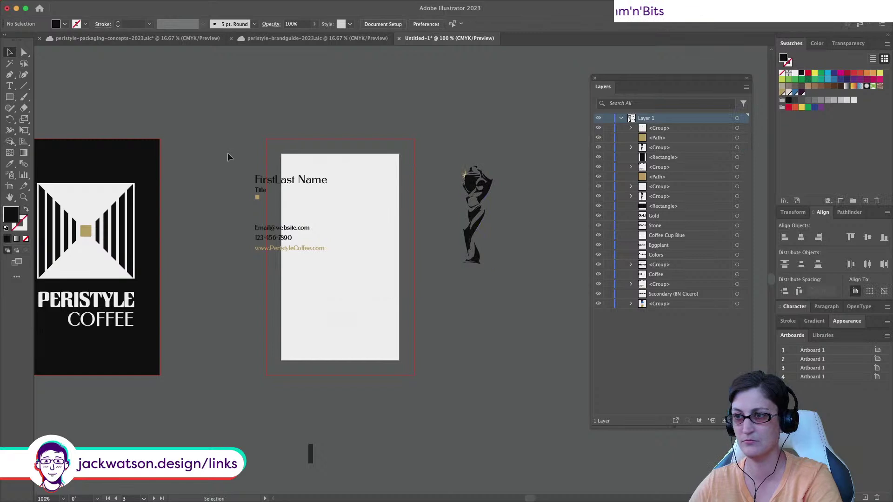
left_click_drag(227, 157, 335, 258)
key("super+g")
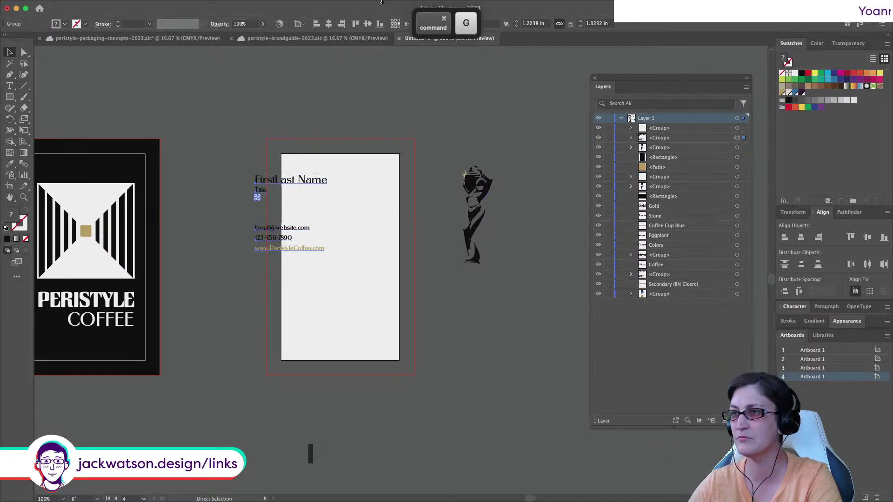
Position the contact details group inside the portrait card's upper area and delete the leftover statue beside it
left_click(339, 25)
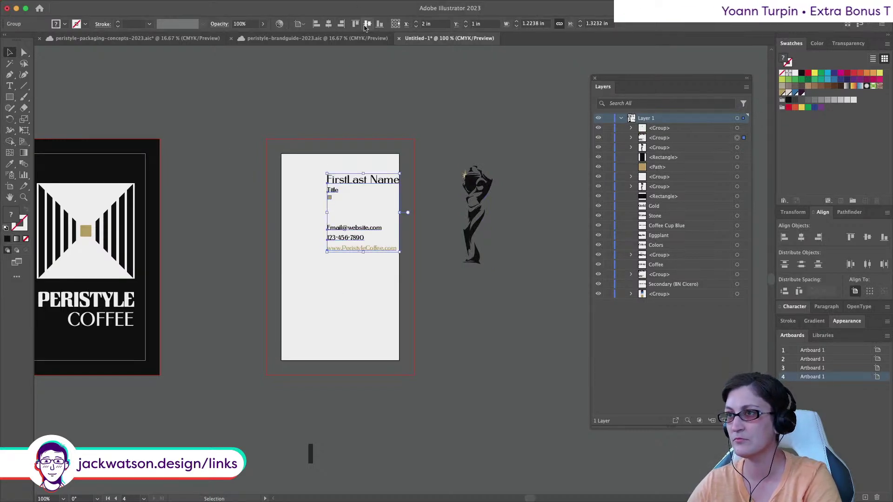
left_click_drag(363, 186, 339, 187)
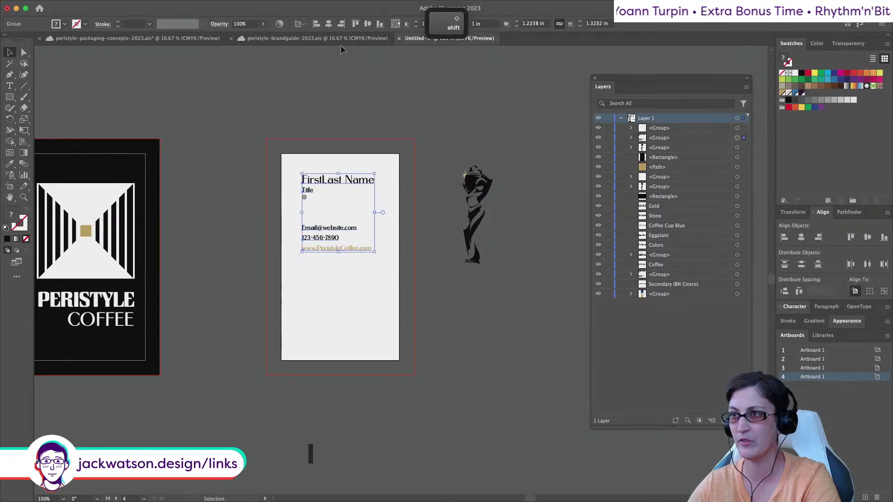
key("Right")
key("Right")
key("Right")
key("shift+super+a")
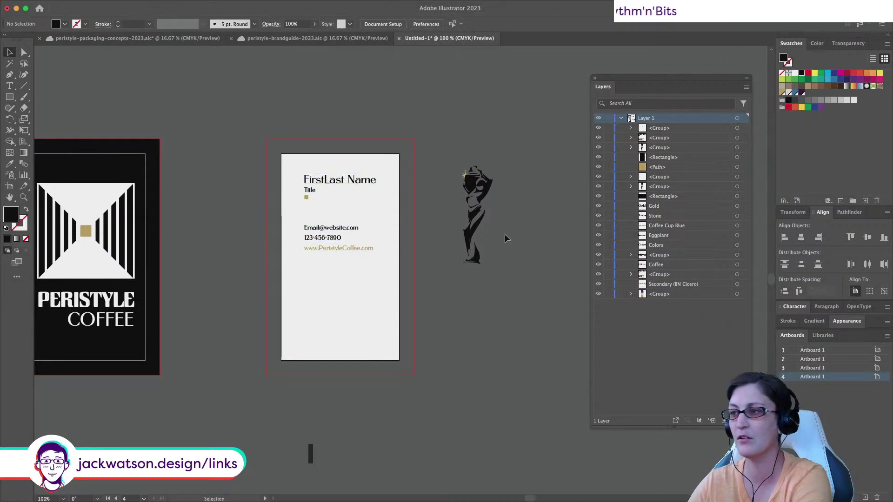
left_click(478, 235)
key("BackSpace")
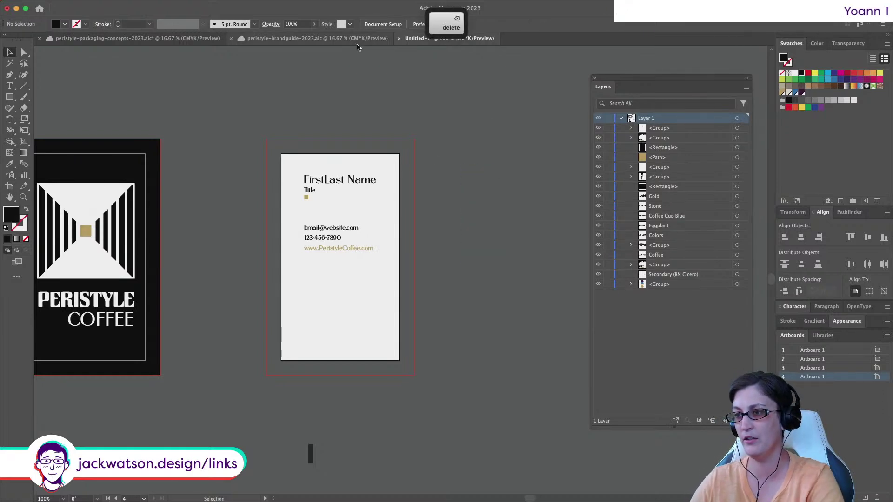
Copy the all-black alternate logo with the statue and columns from the brand guide and paste it into the business card document
left_click(356, 41)
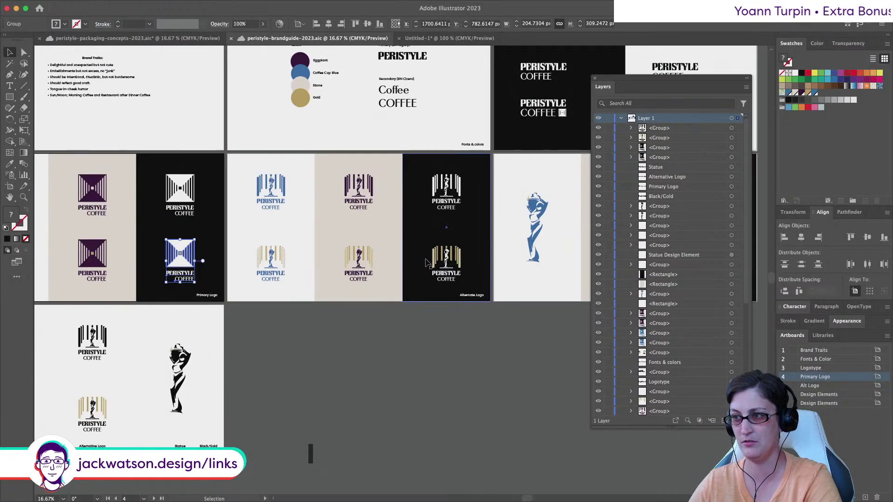
scroll(358, 264, "left", 5)
scroll(358, 263, "left", 4)
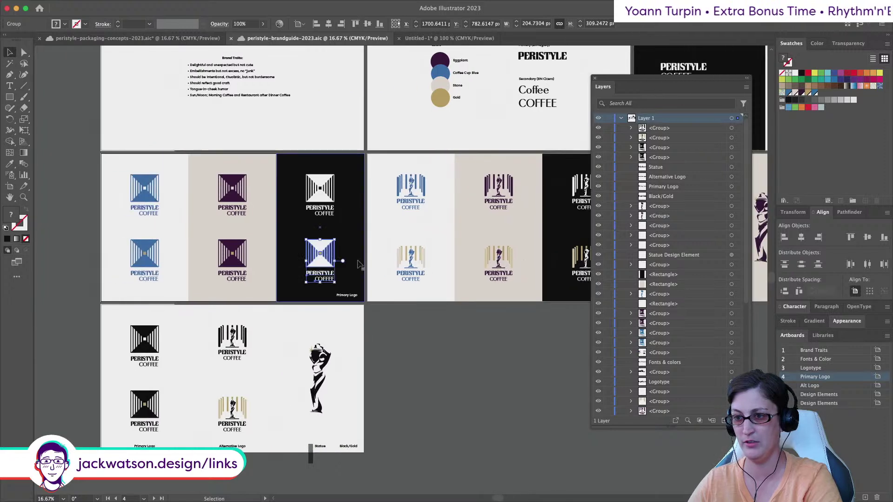
left_click(235, 356)
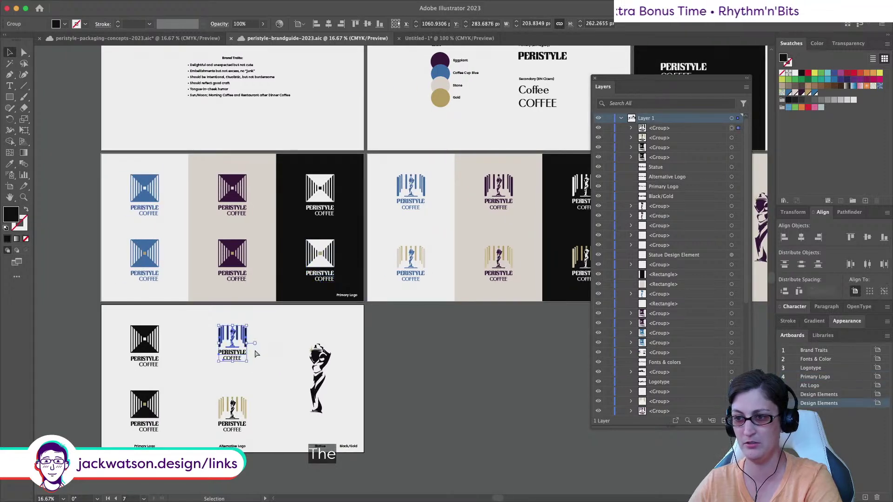
key("super+c")
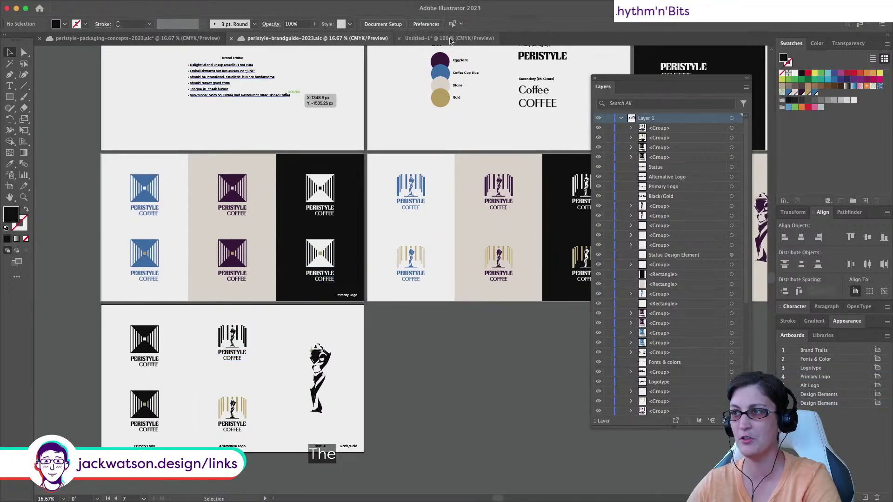
left_click(446, 38)
key("super+v")
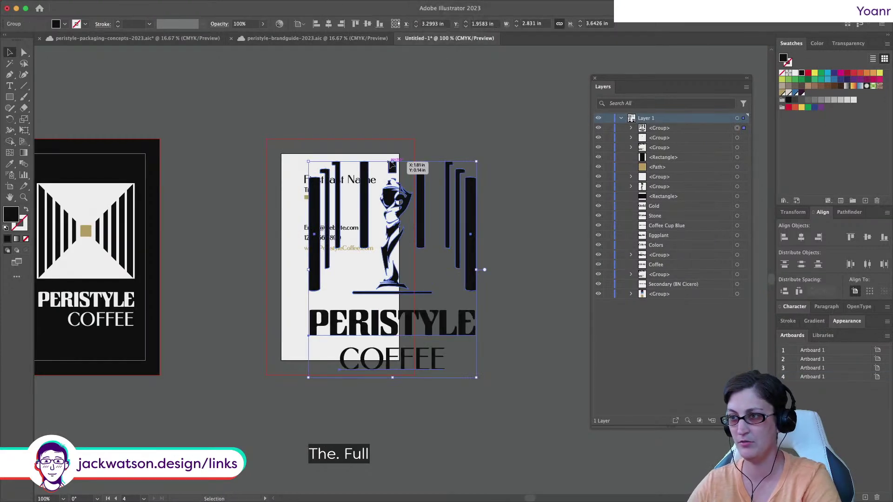
Scale the alternate logo down and place it below the web address in the lower part of the contact card
left_click_drag(391, 165, 339, 268)
left_click_drag(337, 483, 365, 331)
key("shift+super+a")
scroll(373, 337, "left", 1)
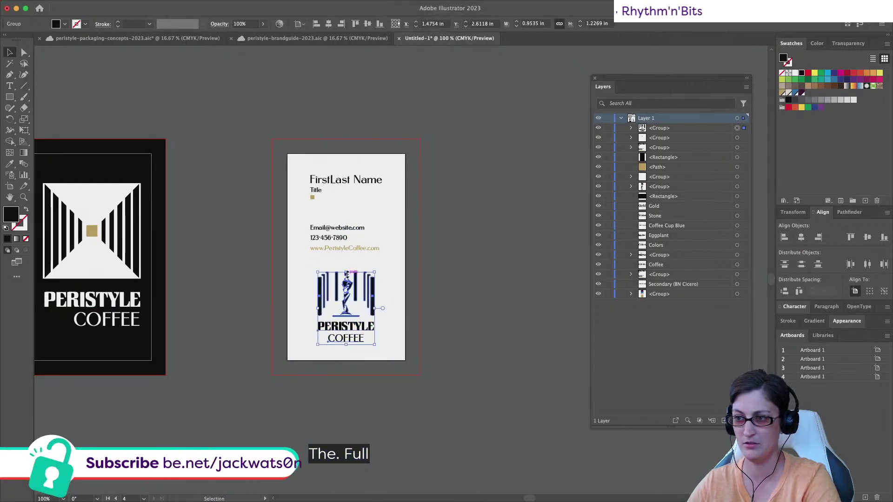
left_click_drag(346, 272, 346, 287)
key("shift+super+a")
scroll(467, 306, "left", 2)
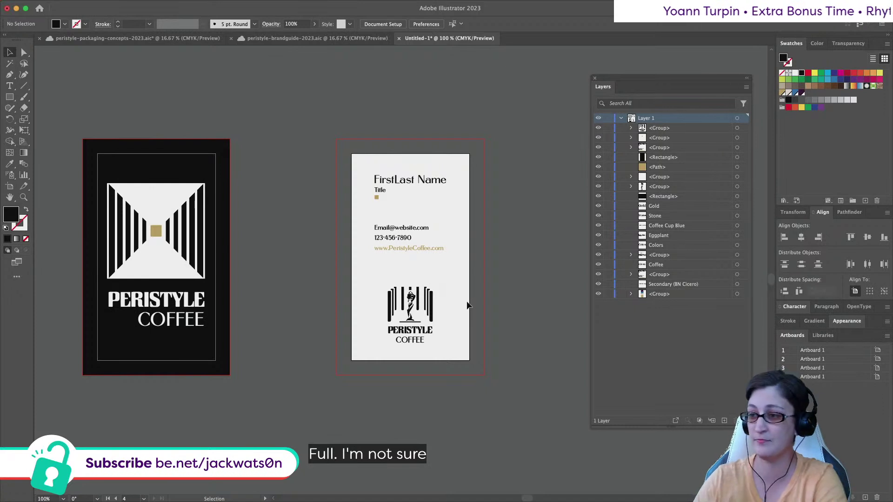
Rearrange the contact card so the alternate logo sits at the top with the contact details group below it
left_click(439, 247)
left_click_drag(416, 230, 414, 423)
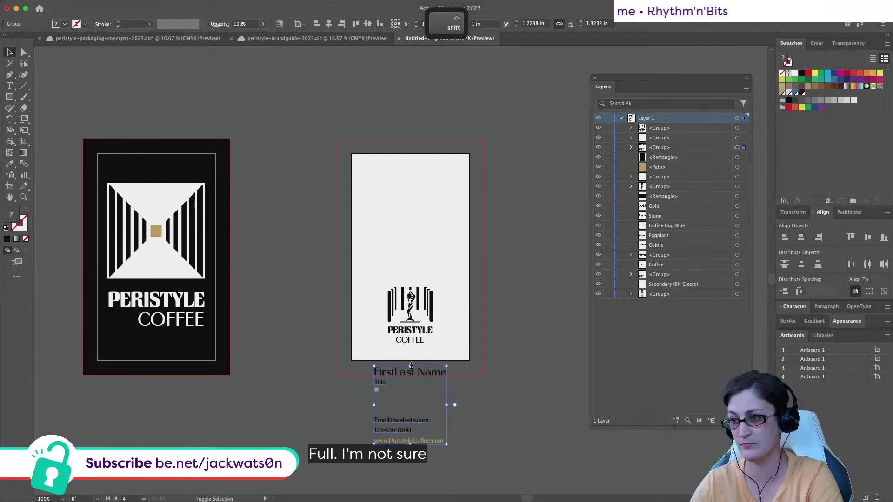
left_click_drag(407, 345, 403, 222)
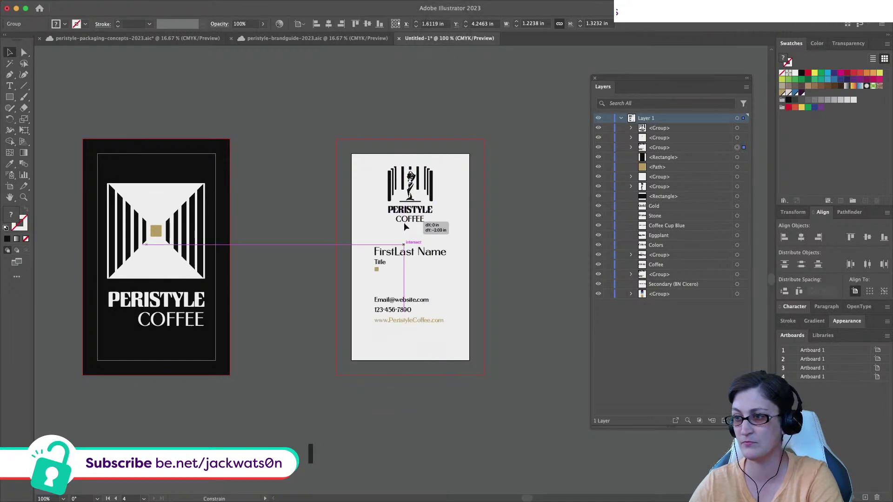
Ungroup the gold square from the contact details and centre both horizontally with the alternate logo on the portrait contact card
key("shift+super+a")
left_click(405, 256)
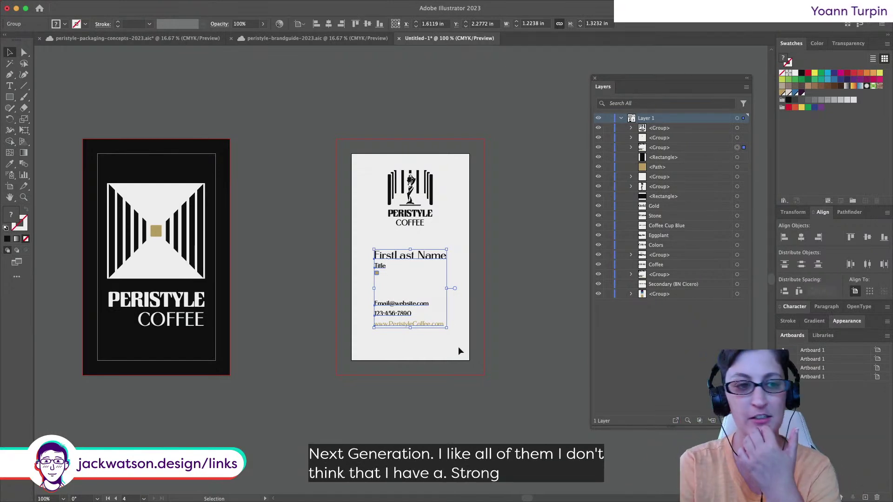
right_click(437, 259)
left_click(478, 389)
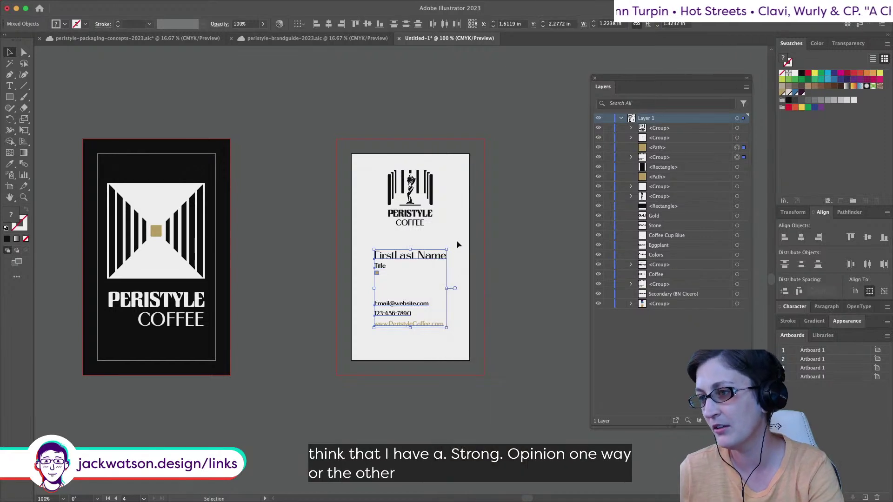
left_click(411, 215, "shift")
left_click(411, 215)
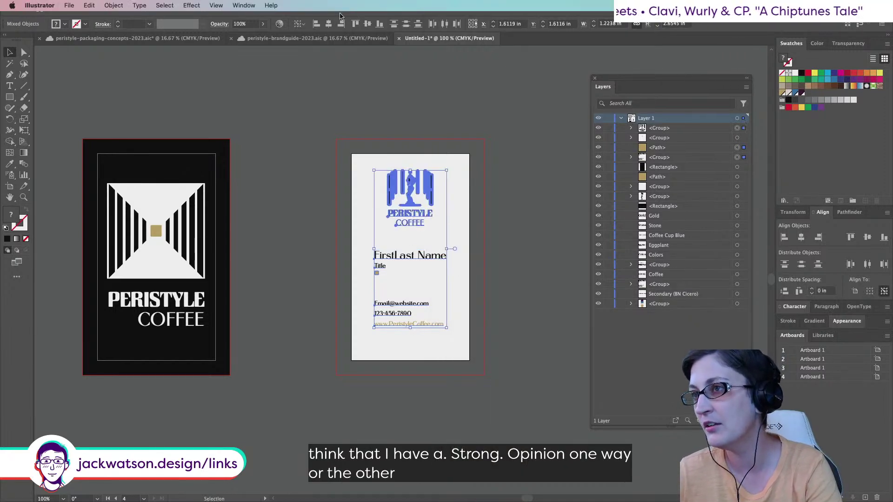
left_click(519, 320)
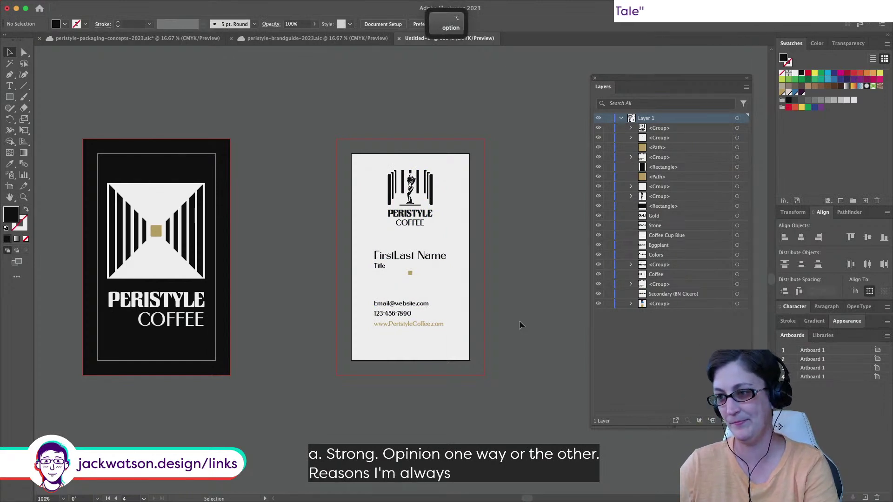
Ungroup the contact text lines and align them all on a shared horizontal centre with the alternate logo and gold square
left_click(376, 268)
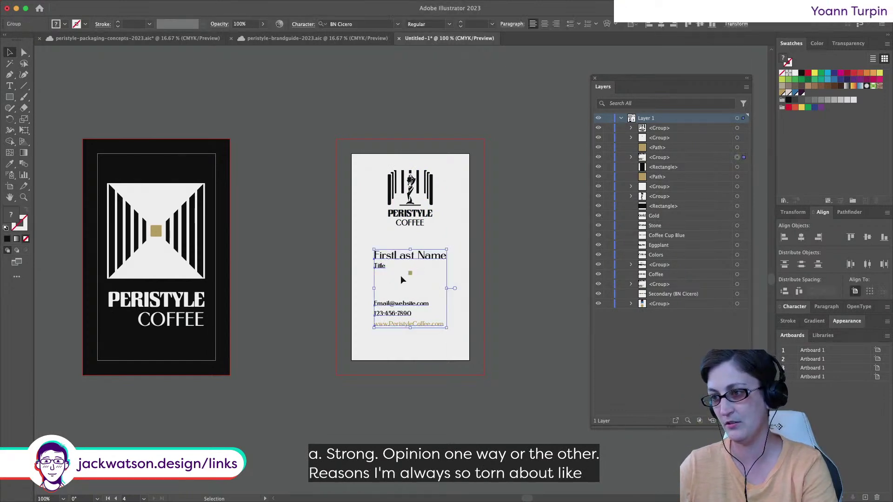
right_click(395, 265)
key("Escape")
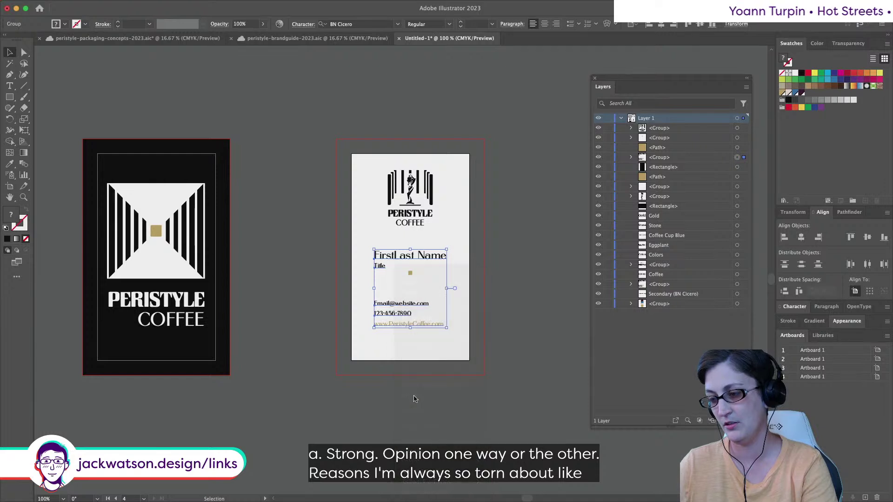
right_click(387, 261)
left_click(424, 389)
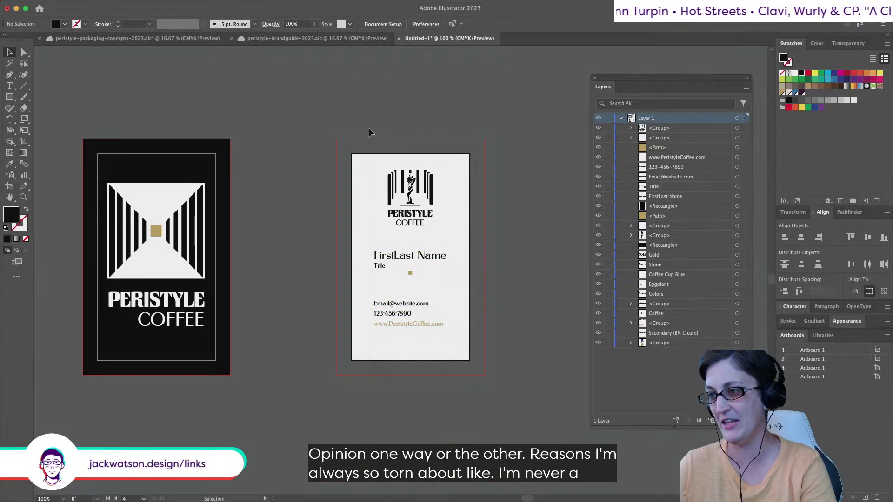
left_click_drag(369, 127, 409, 279)
left_click(328, 24)
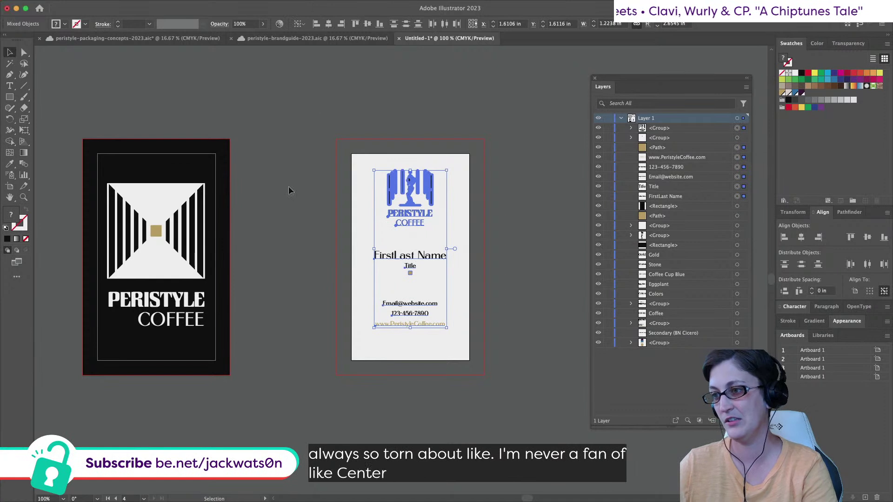
left_click(287, 188)
scroll(286, 188, "down", 2)
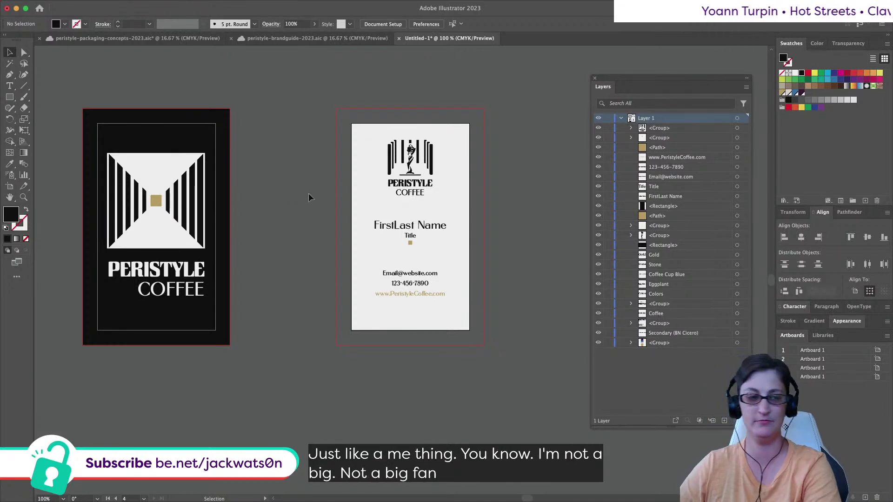
Move the name, title and gold square down closer to the e-mail line and distribute the three evenly in height
left_click_drag(406, 226, 411, 259)
left_click(355, 226)
left_click(435, 257)
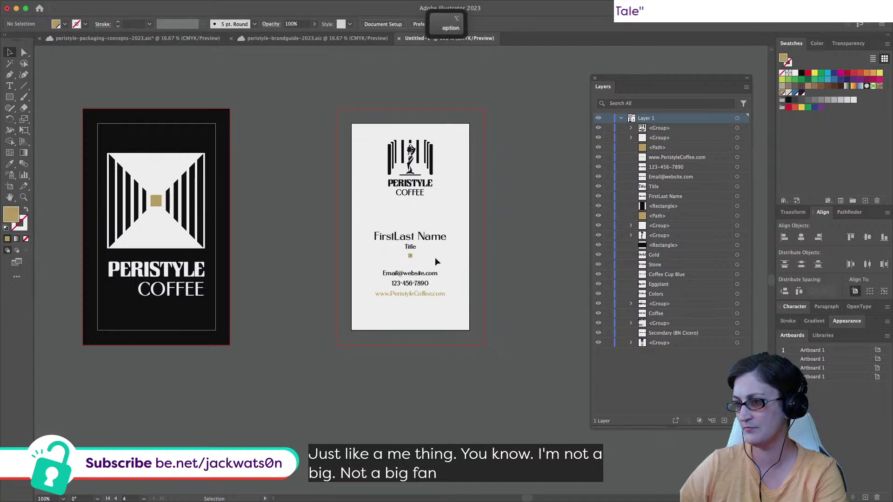
scroll(434, 258, "up", 2)
scroll(434, 257, "down", 2)
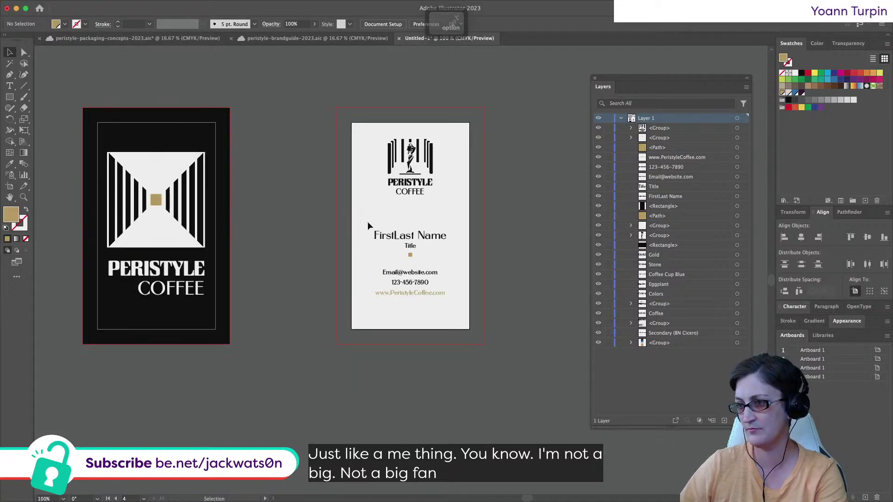
left_click_drag(367, 222, 412, 254)
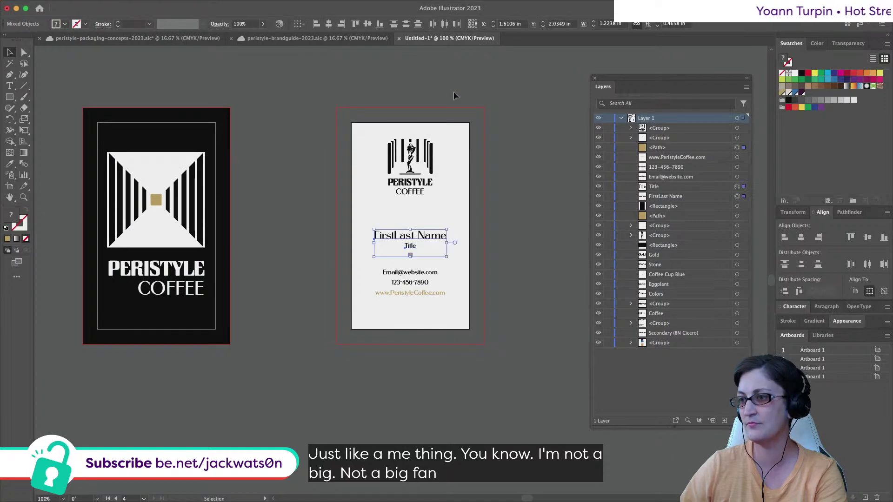
left_click(409, 26)
left_click(480, 313)
scroll(480, 313, "up", 1)
scroll(479, 313, "down", 1)
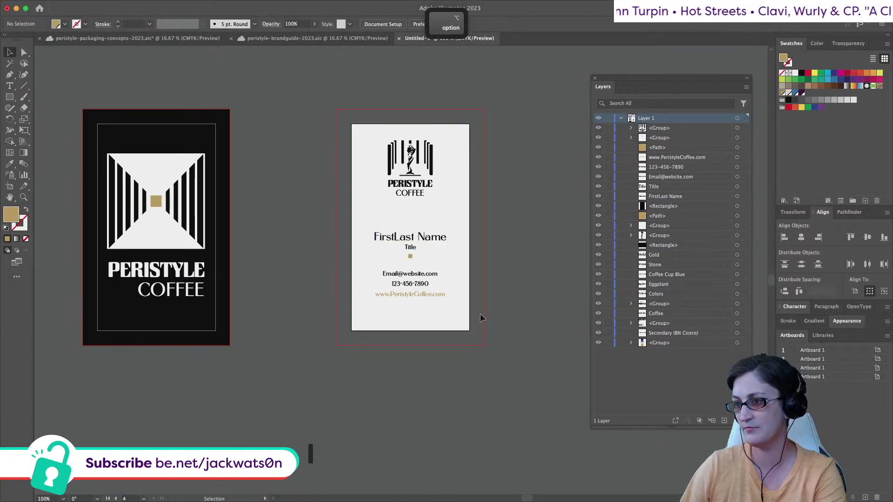
Group the name, title, gold square, e-mail, phone and web address lines together
scroll(480, 313, "right", 1)
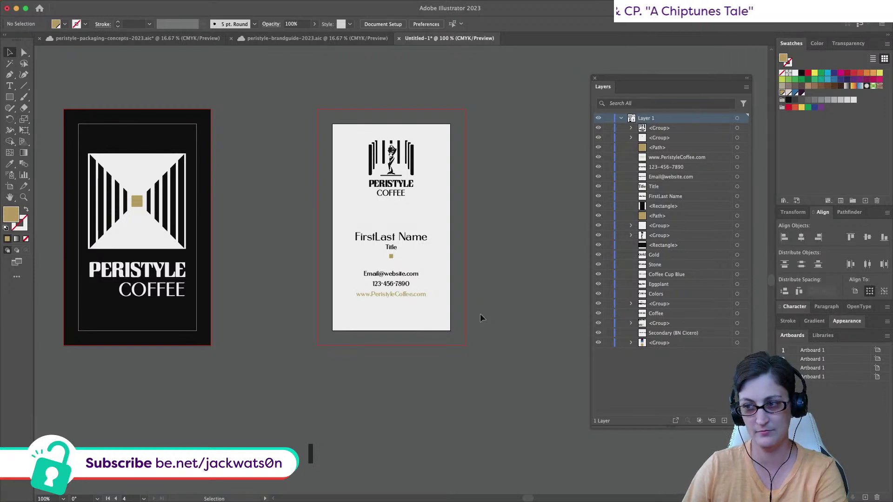
left_click_drag(439, 327, 334, 228)
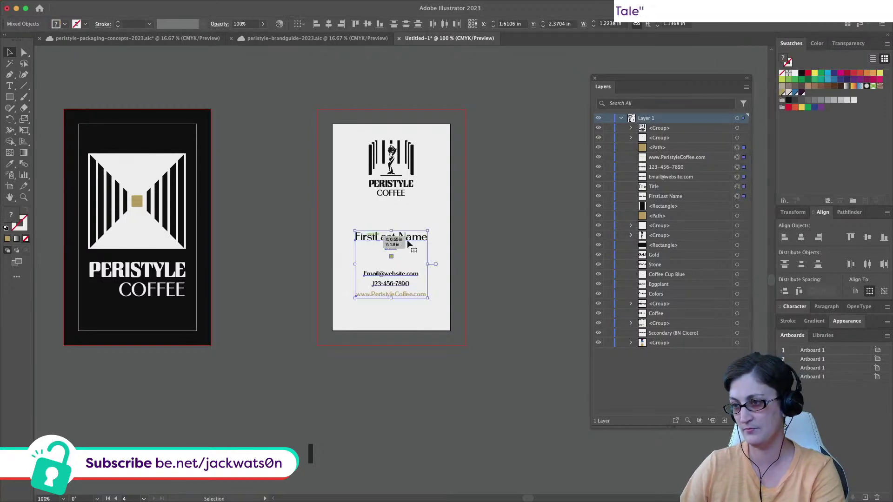
key("super+g")
left_click(452, 275)
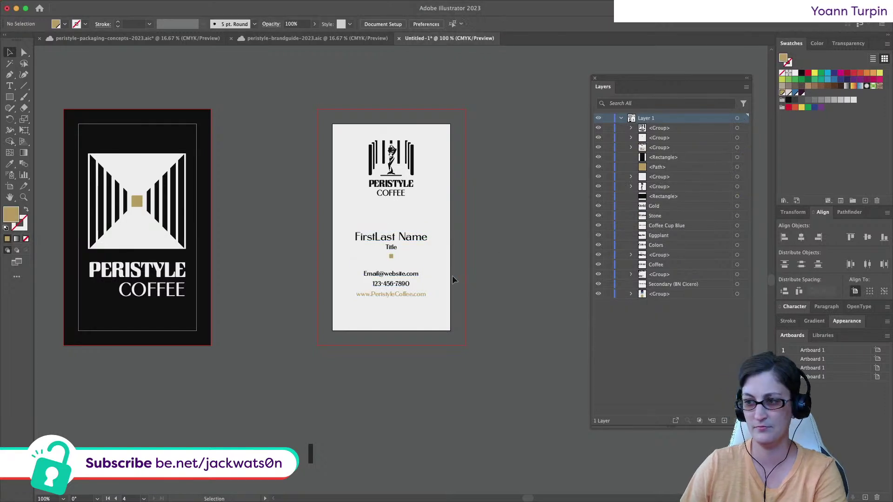
Group the alternate logo with the contact details, centre them on the portrait card in both directions, and ungroup them again
scroll(452, 275, "up", 3)
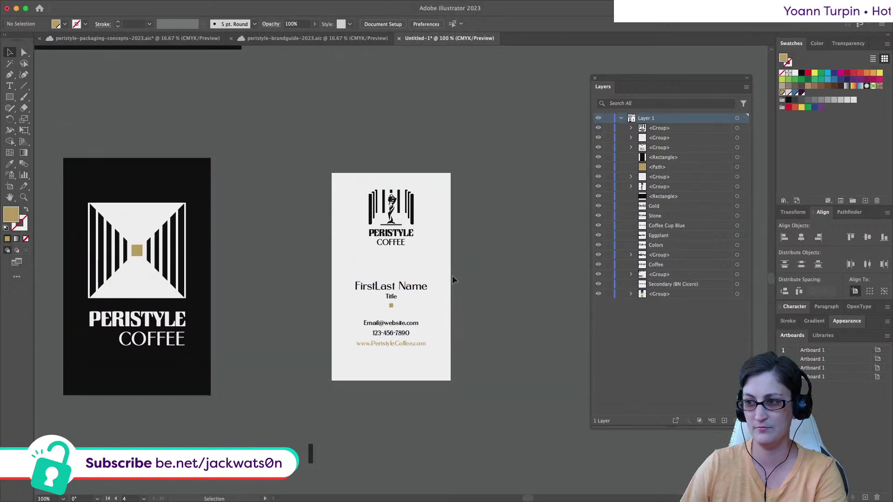
left_click(387, 248)
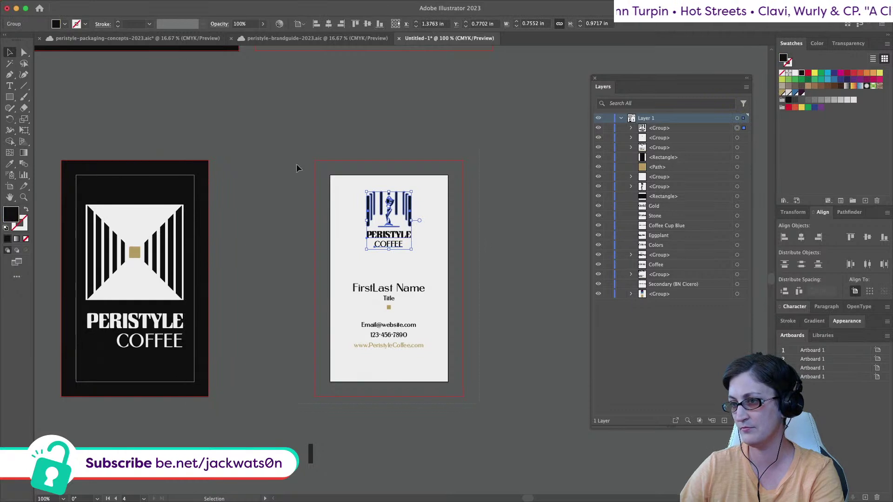
key("super+g")
left_click(328, 26)
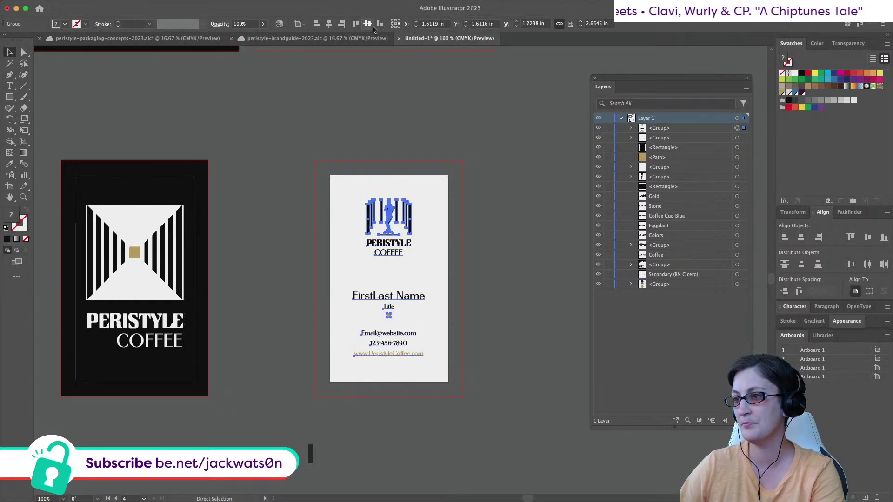
right_click(394, 218)
left_click(439, 349)
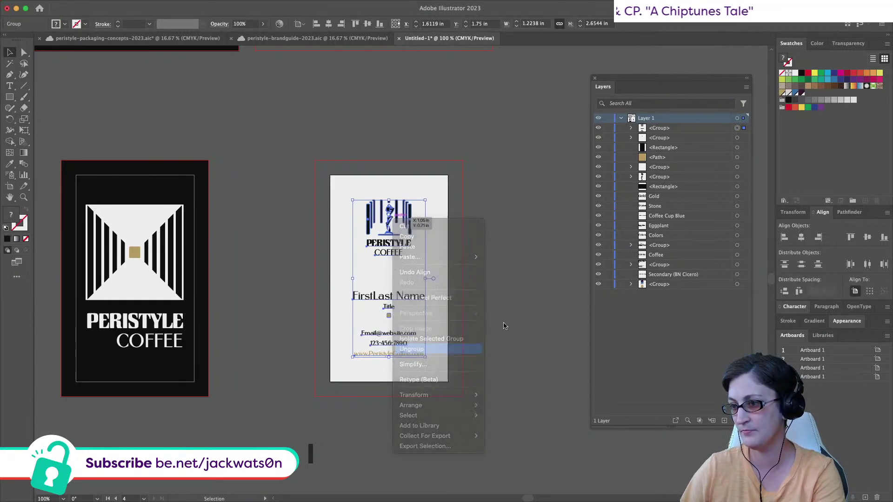
left_click(502, 324)
Compare the layout of the two portrait cards with the landscape pair above them
scroll(500, 321, "down", 3)
scroll(499, 321, "left", 2)
key("alt")
scroll(499, 319, "down", 1)
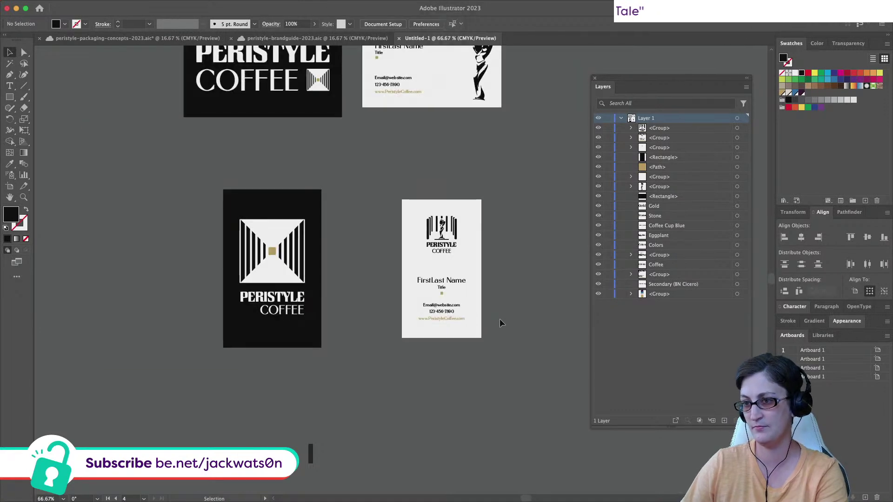
scroll(499, 319, "up", 2)
scroll(499, 319, "up", 2)
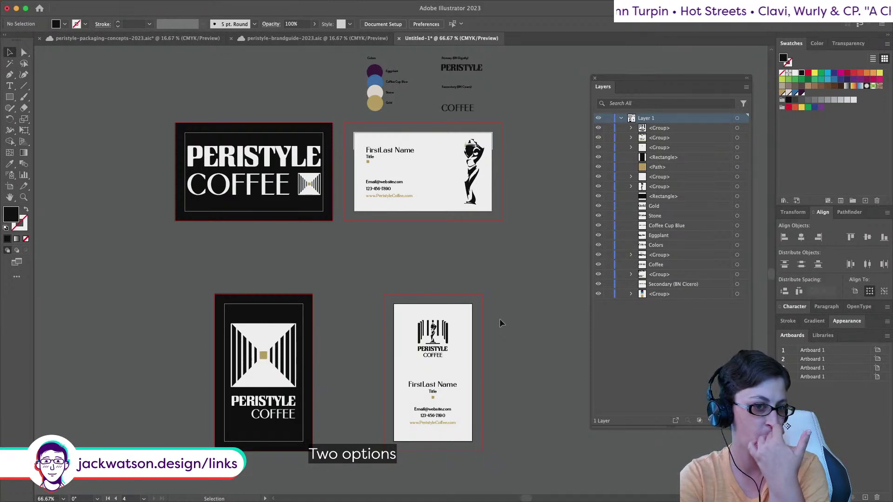
scroll(499, 319, "down", 3)
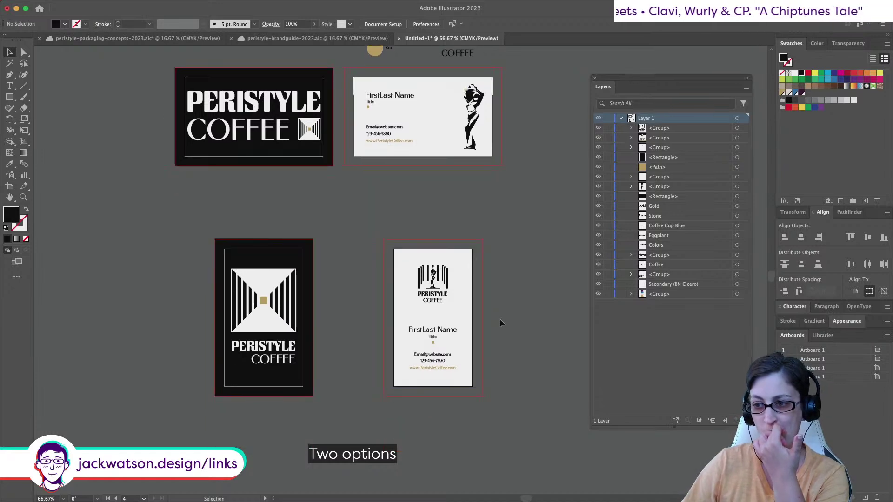
scroll(499, 321, "right", 2)
scroll(499, 321, "down", 1)
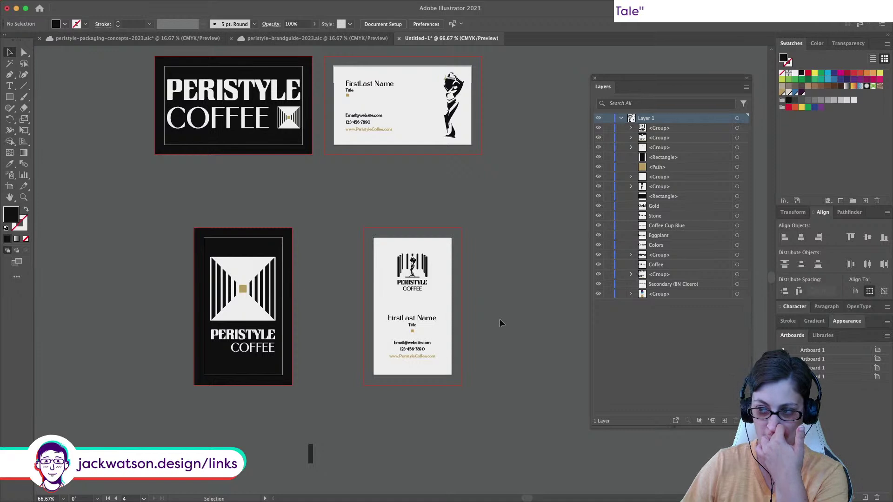
scroll(499, 319, "up", 1)
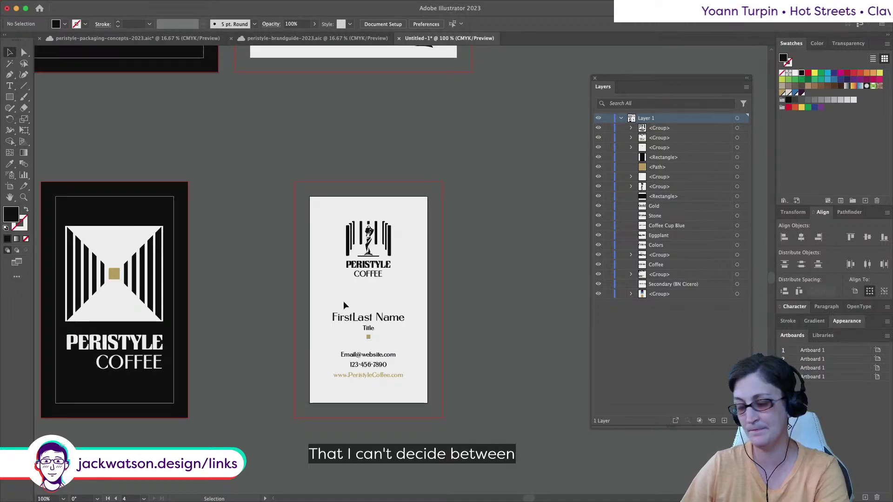
Move the name, title and gold square up together, closer to the alternate logo
left_click(399, 322)
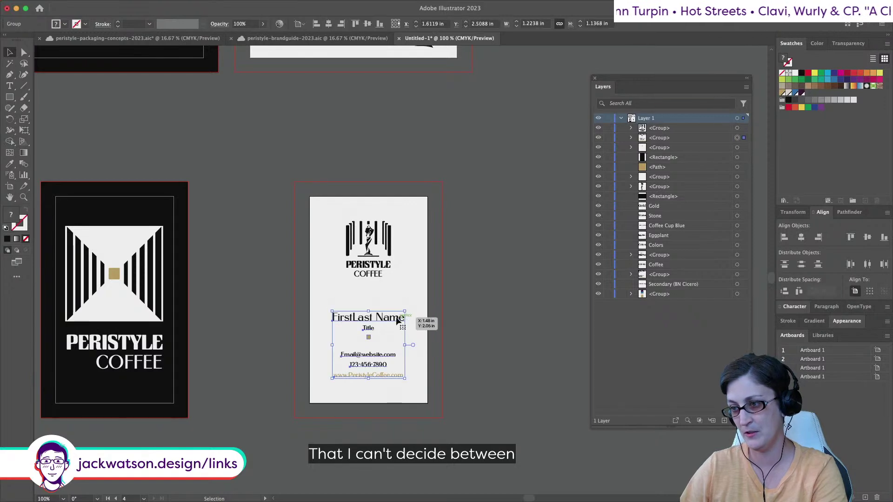
key("shift+super+a")
scroll(372, 319, "down", 2)
scroll(371, 318, "left", 1)
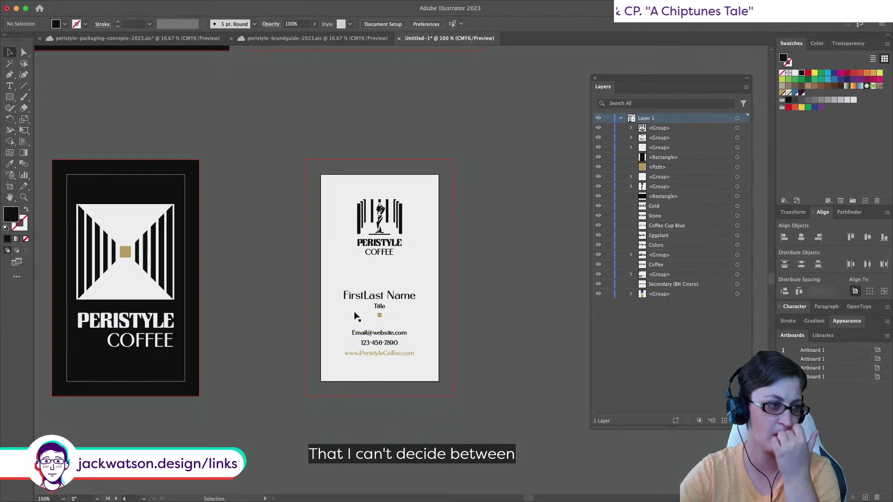
left_click(24, 52)
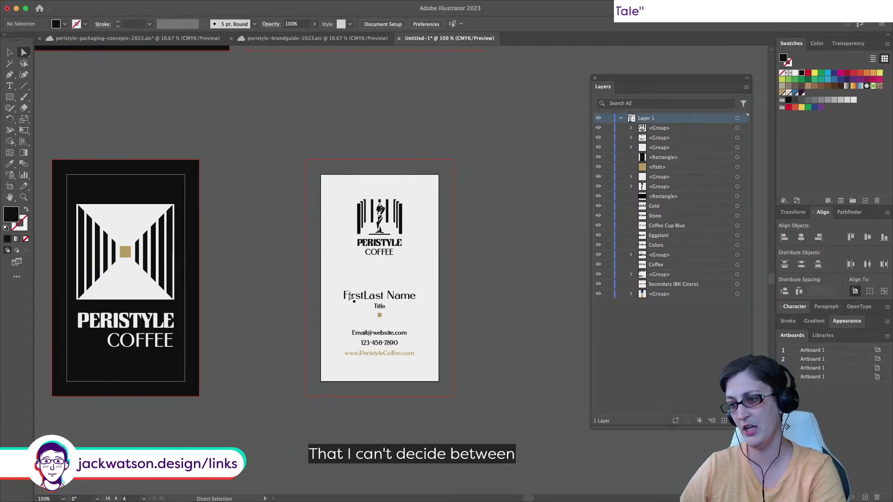
left_click_drag(337, 284, 405, 282)
key("super+shift+a")
scroll(512, 315, "down", 2)
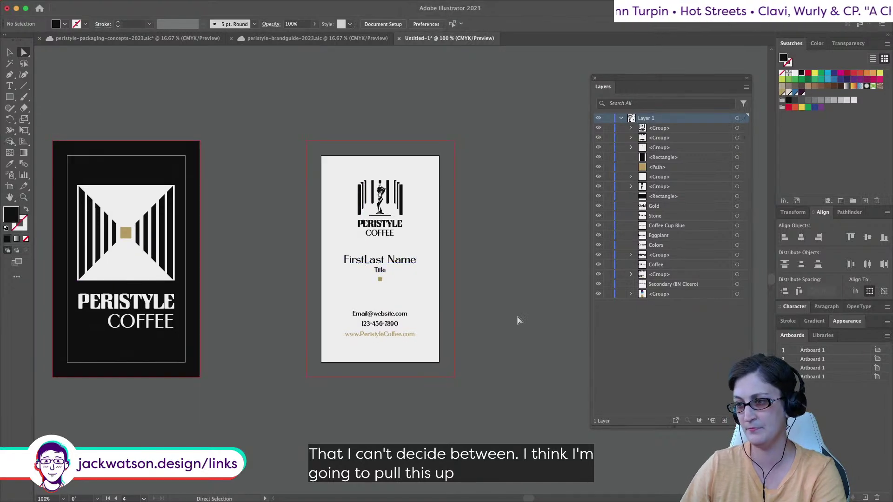
Tighten the gap between the gold square and the e-mail line, and shift the contact details group up about 0.17 in
mouse_move(400, 261)
left_mouse_down()
mouse_move(401, 274)
mouse_move(412, 270)
left_mouse_up()
key("super+g")
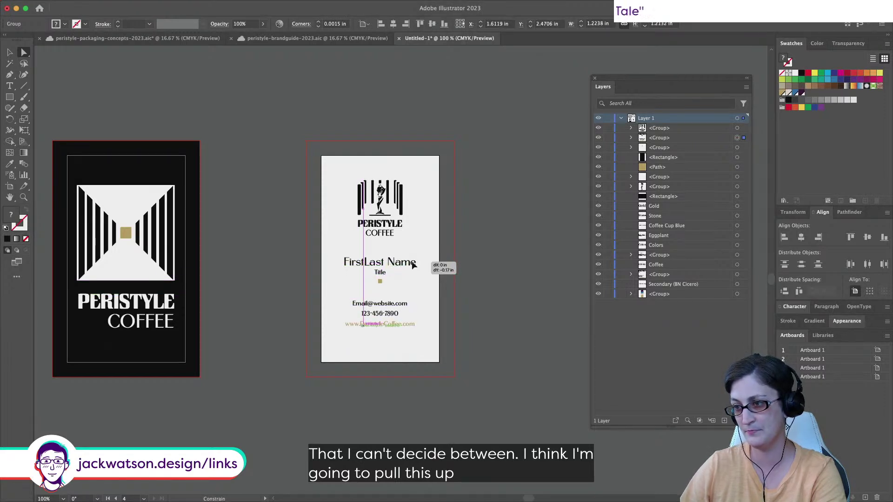
left_click(547, 307)
scroll(454, 299, "down", 1)
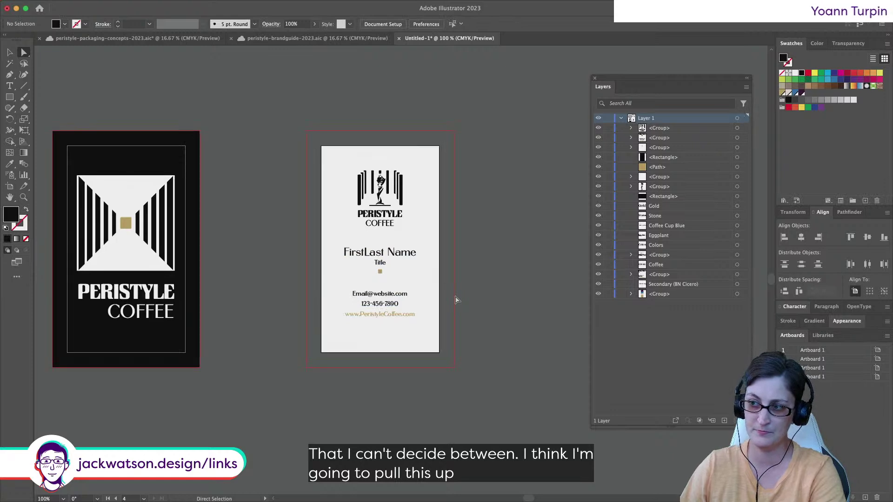
scroll(456, 300, "down", 1)
scroll(456, 300, "up", 1)
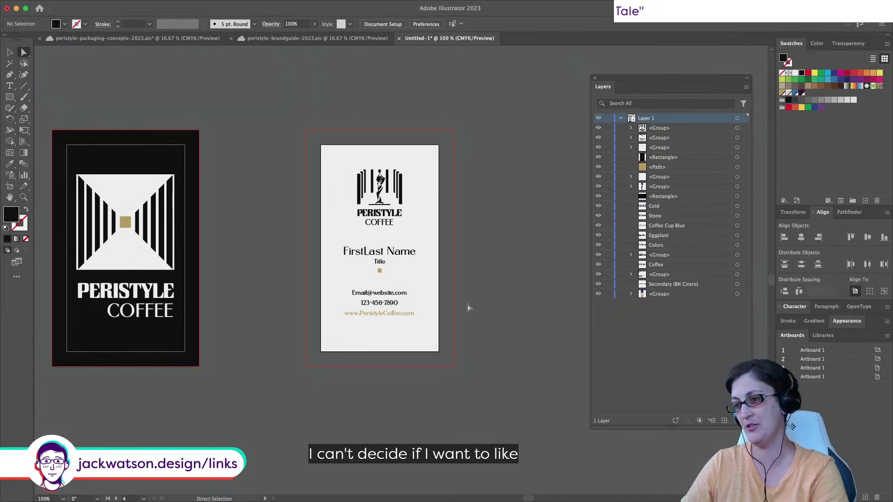
Move the e-mail, phone and web address lines up closer to the gold square and check the spacing at larger scale
left_click_drag(404, 328, 368, 293)
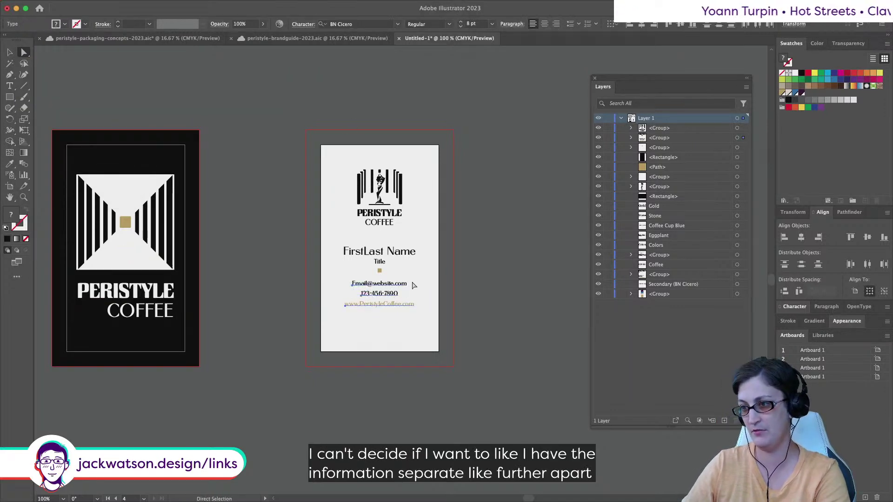
left_click(471, 300)
key("alt")
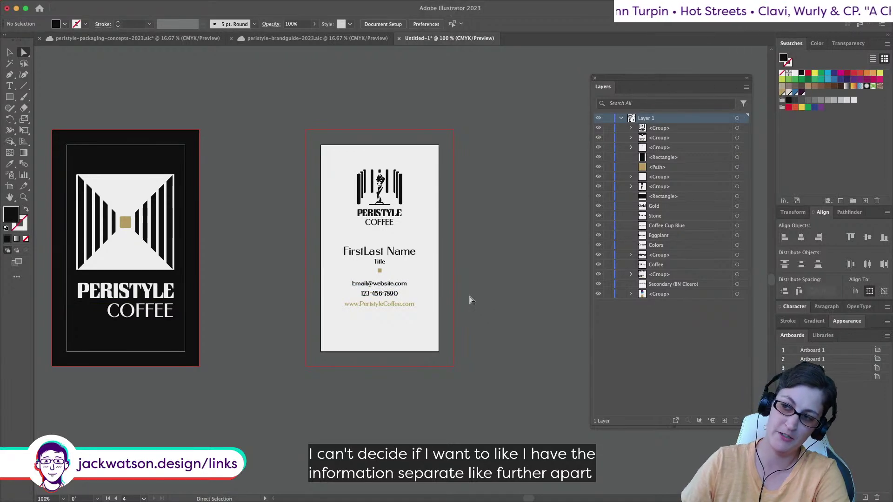
scroll(471, 301, "right", 3)
scroll(470, 300, "left", 2)
key("super")
scroll(470, 300, "right", 3)
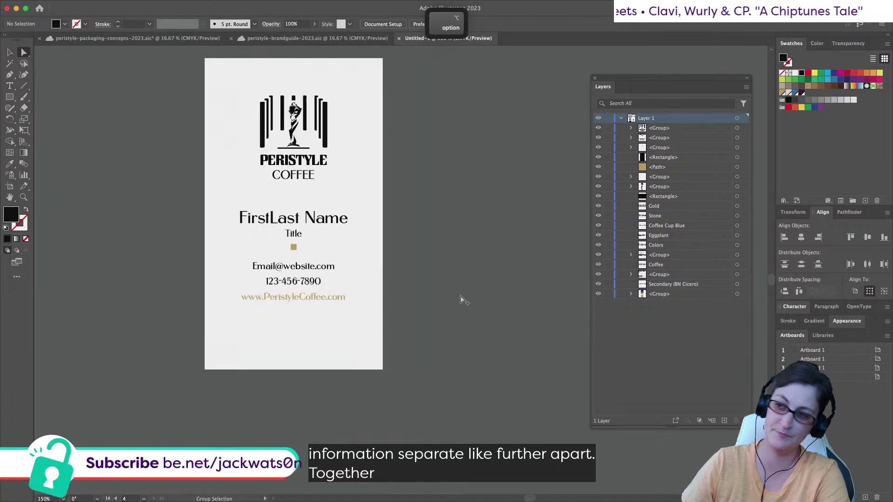
Group the alternate logo with all the text on the portrait back card and centre the group vertically on the artboard
scroll(465, 300, "left", 6)
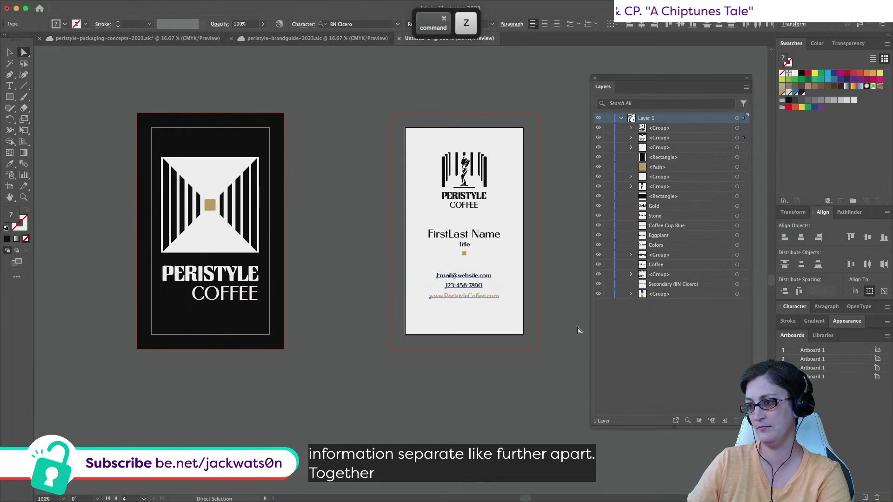
left_click(11, 52)
left_click(463, 170)
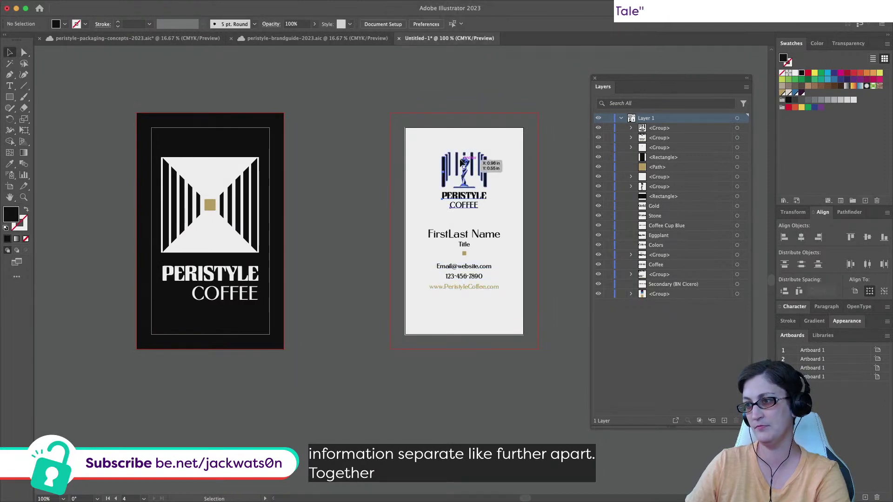
left_click_drag(388, 139, 558, 360)
key("super+g")
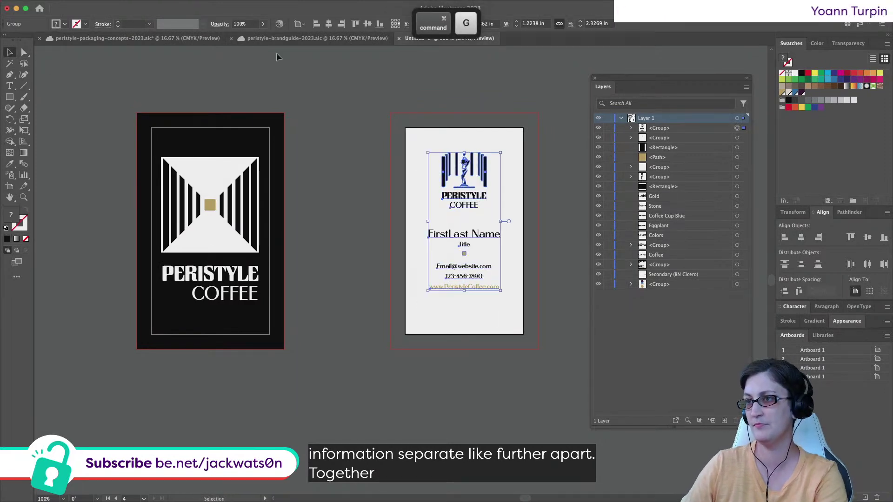
left_click(367, 23)
left_click(368, 140)
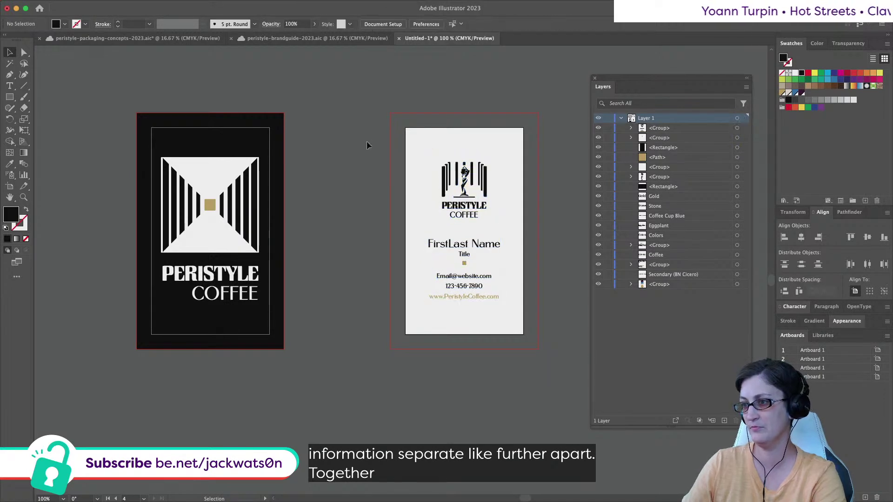
key("super+minus")
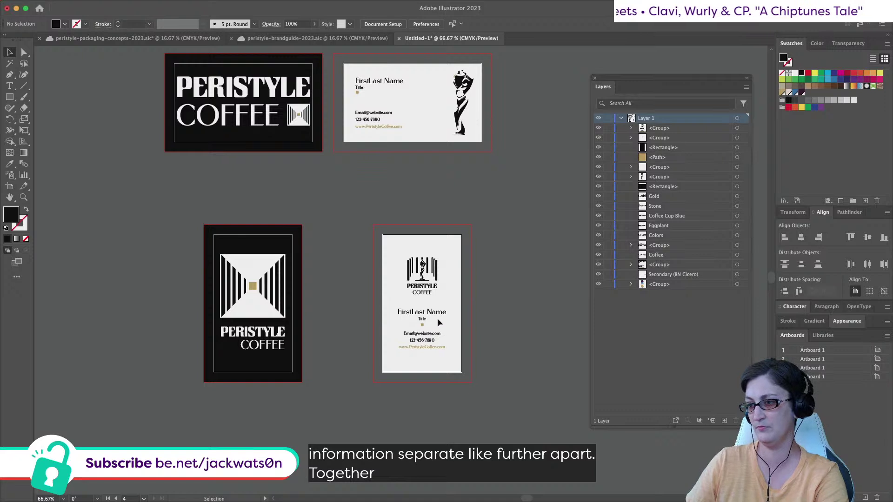
Ungroup the portrait back card layout and regroup it as a name, title and gold square block and a contact lines block
left_click(407, 289)
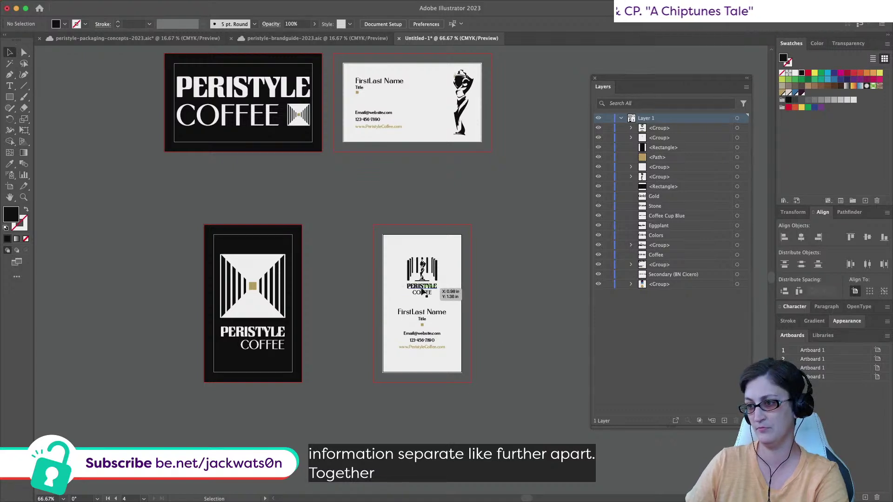
right_click(430, 263)
left_click(384, 311)
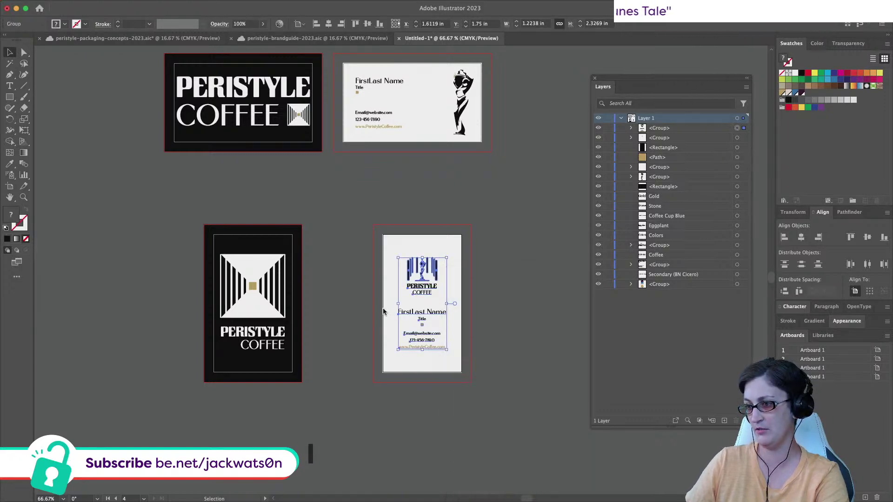
right_click(470, 328)
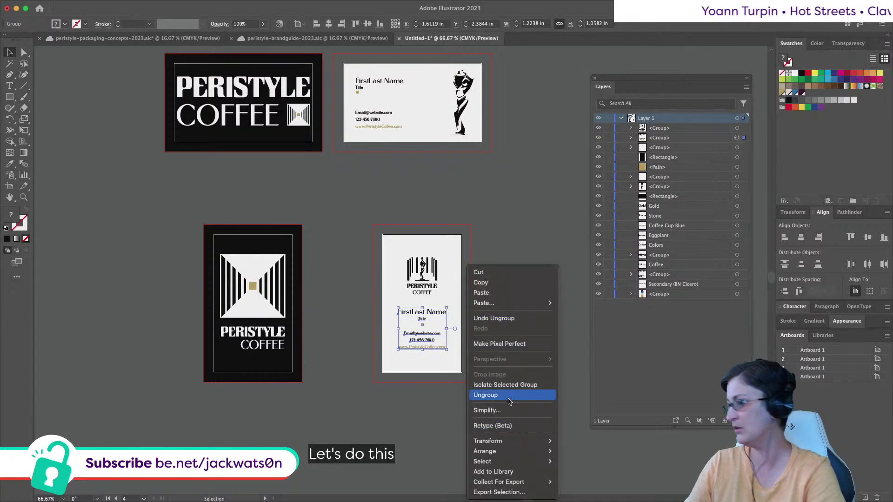
left_click(509, 401)
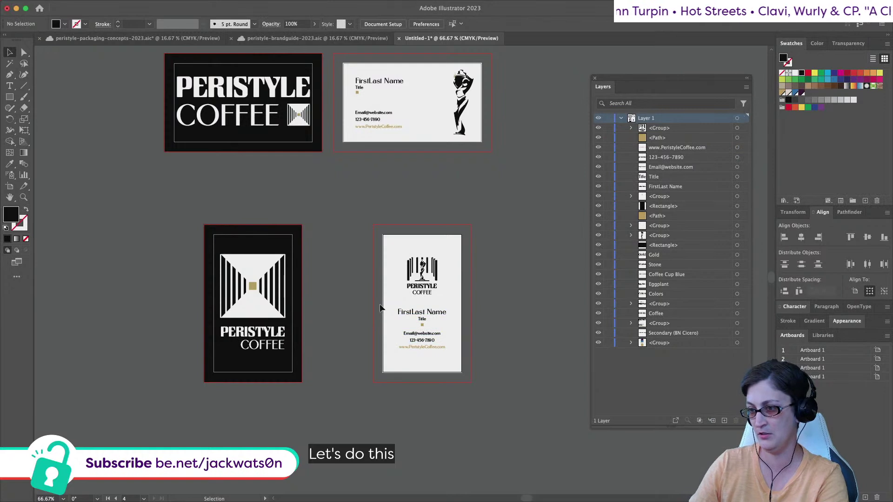
left_click_drag(383, 303, 464, 331)
key("super+g")
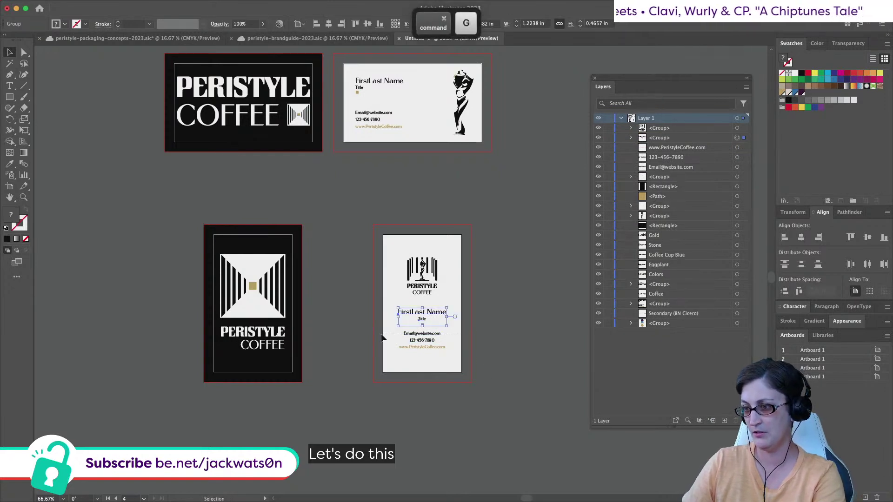
left_click_drag(382, 328, 430, 345)
key("super+g")
Lower the contact lines slightly, then group them with the name block and logo and centre everything on the portrait back card
left_click_drag(379, 229, 453, 356)
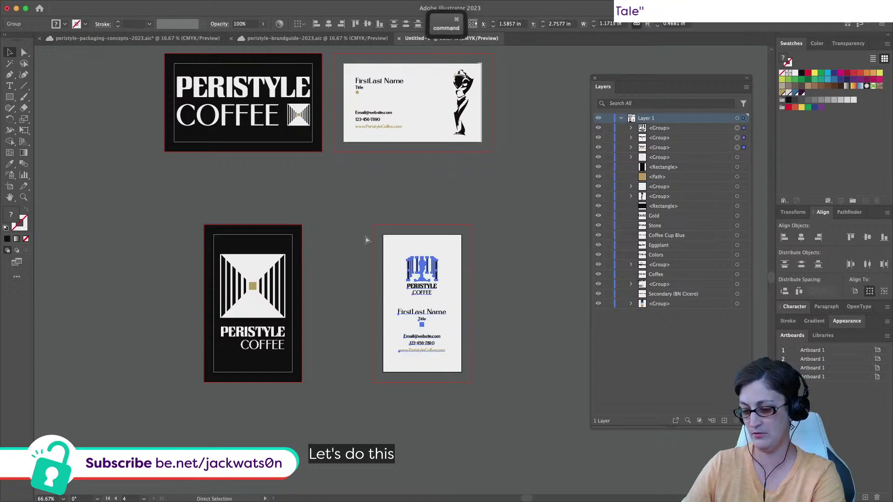
key("super+g")
left_click(329, 24)
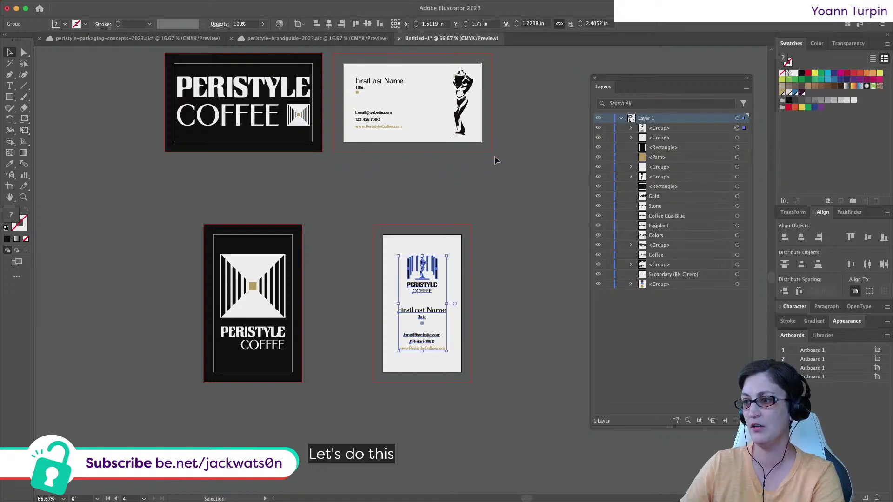
left_click(496, 179)
Try moving the portrait front card's logo over the back card to compare their vertical placement, then undo the move
scroll(497, 180, "down", 3)
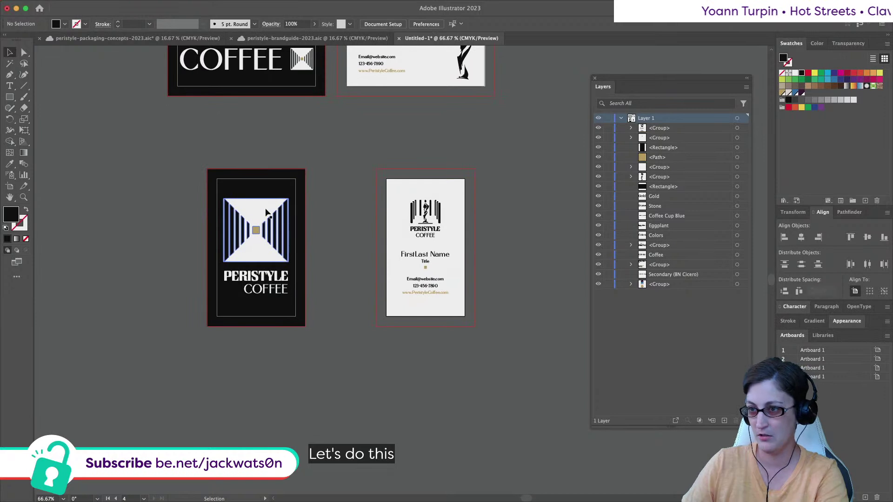
left_click_drag(281, 201, 439, 295)
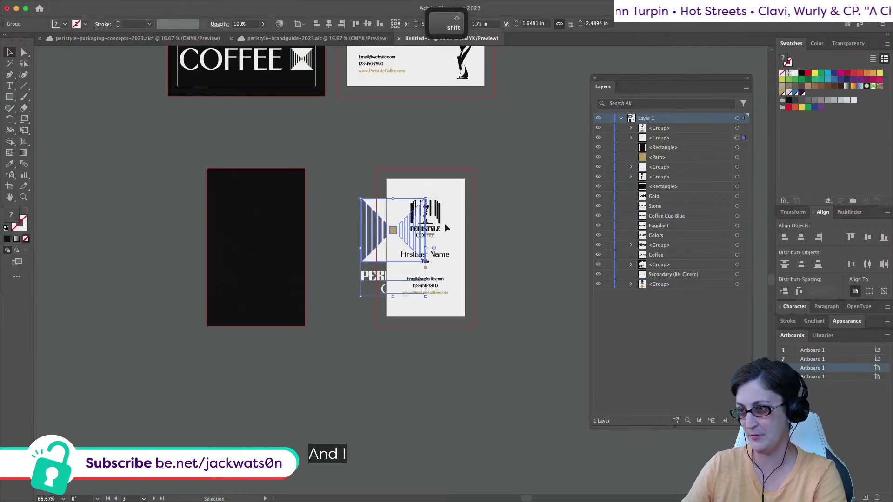
key("super+z")
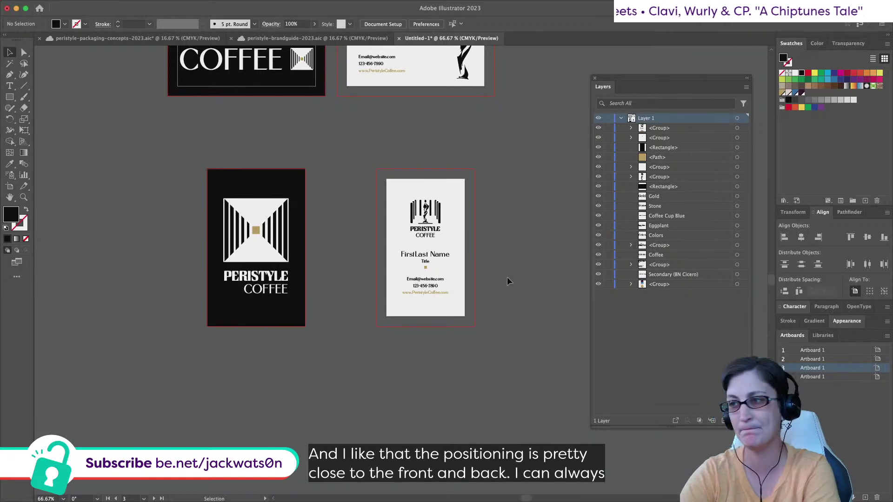
Scale the statue on the landscape back card down slightly about its centre
scroll(507, 277, "up", 3)
key("super+equal")
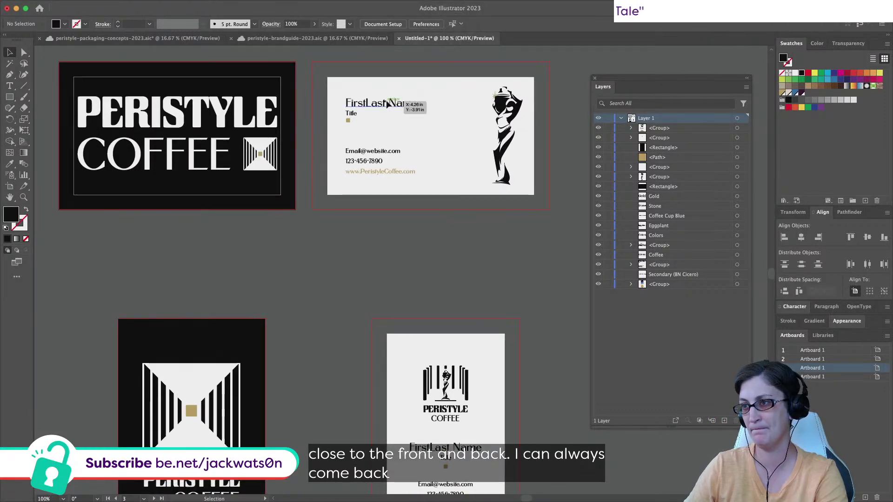
left_click(503, 111)
left_click_drag(507, 86, 507, 91)
left_click(355, 95)
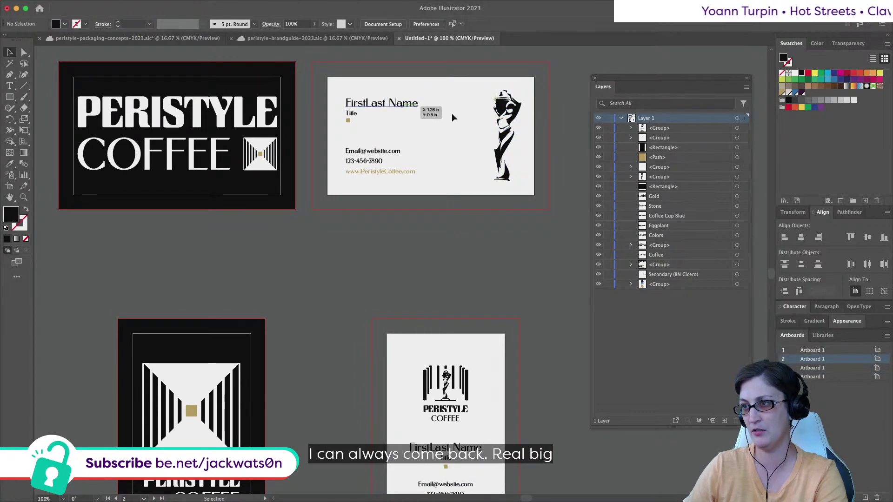
Delete the colour swatches and font samples placed above the landscape cards
scroll(478, 152, "down", 1)
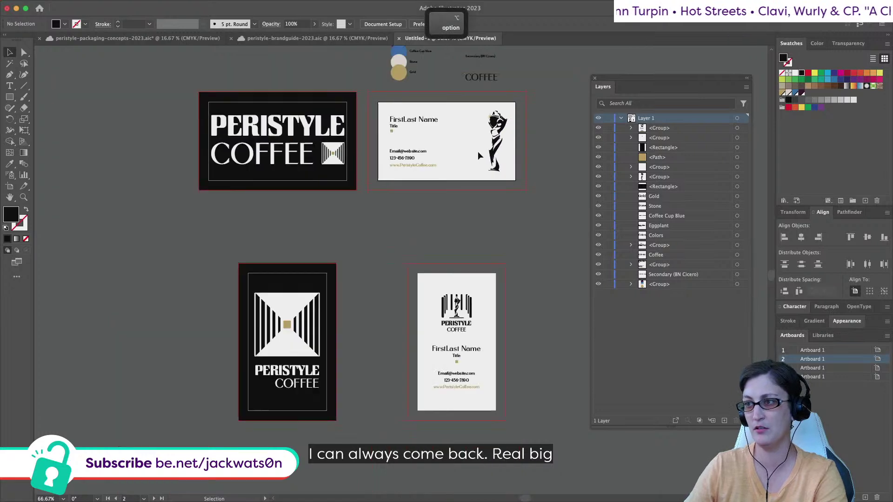
scroll(478, 151, "up", 5)
scroll(478, 151, "right", 2)
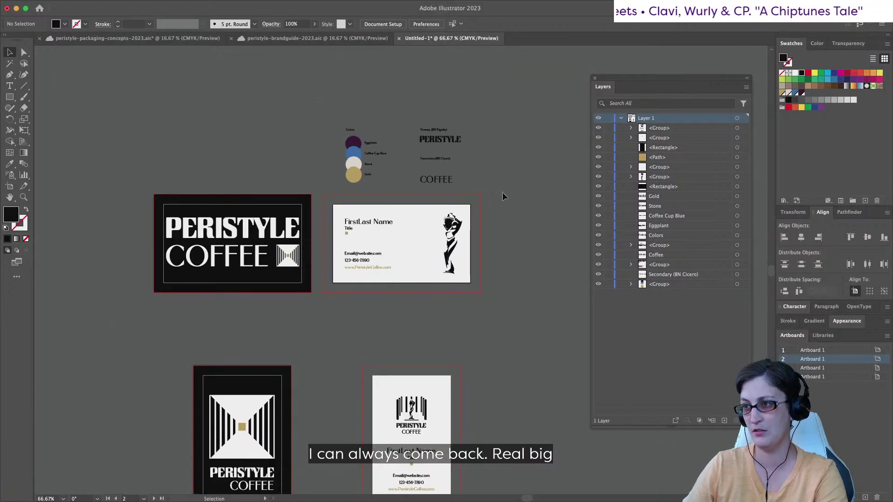
left_click_drag(333, 118, 503, 186)
key("Delete")
Scale the Peristyle Coffee logotype on the landscape front card down about its centre to leave wider margins
left_click(293, 255)
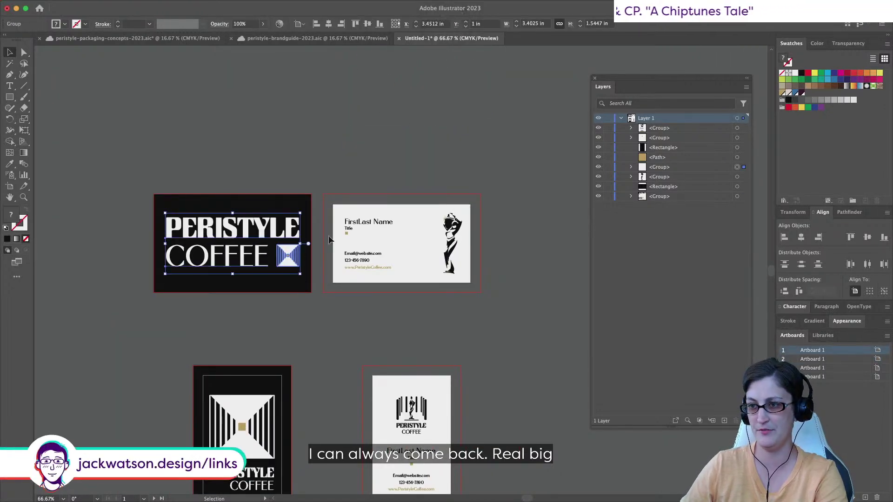
left_click_drag(309, 243, 292, 247)
left_click(258, 160)
scroll(259, 160, "down", 4)
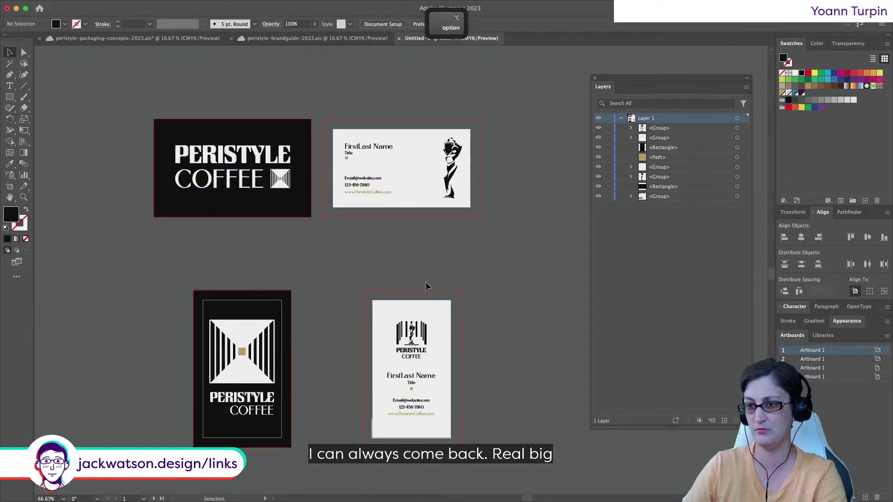
Recolour the word COFFEE on the landscape front card with the brand gold
scroll(426, 283, "down", 2)
left_click(171, 39)
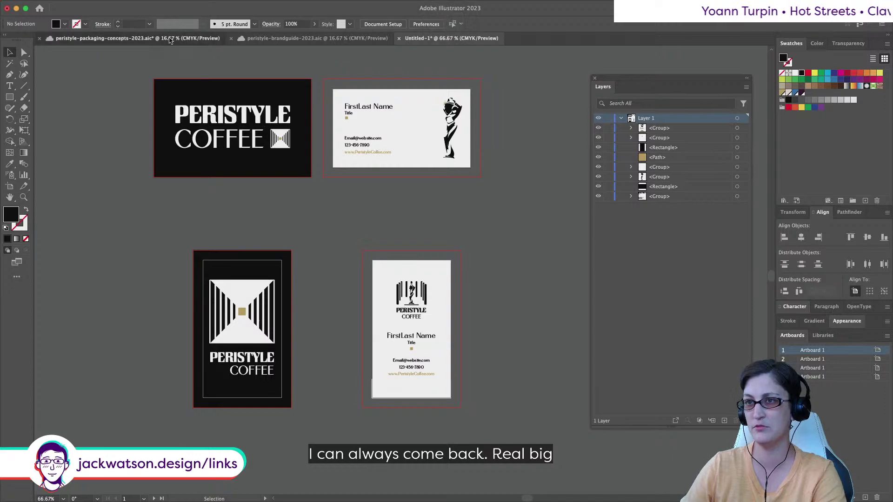
scroll(200, 72, "down", 2)
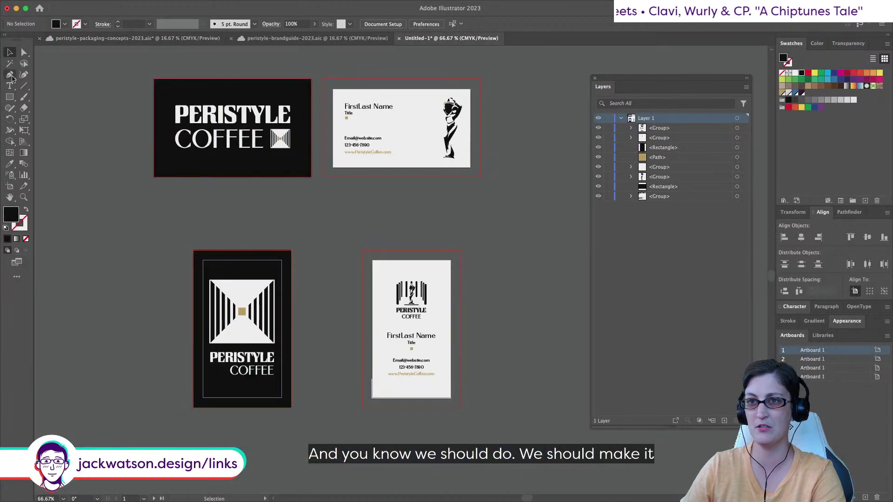
left_click(24, 52)
left_click(229, 139)
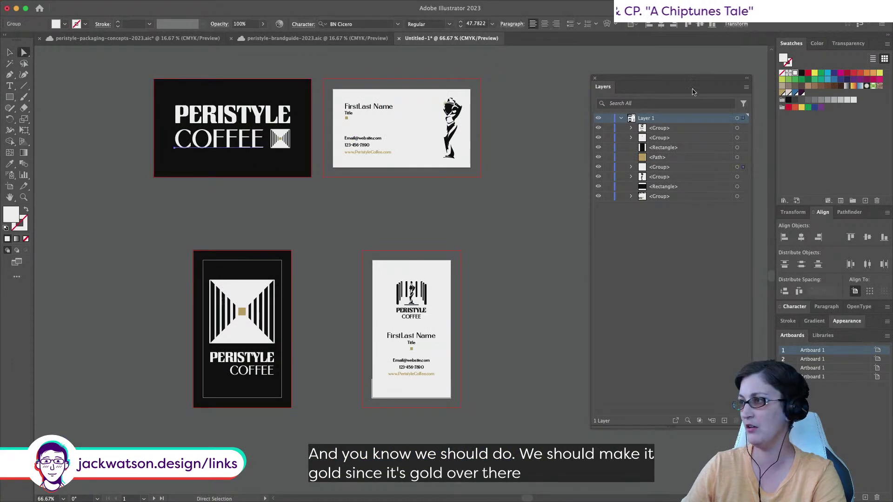
left_click(783, 94)
left_click(211, 193)
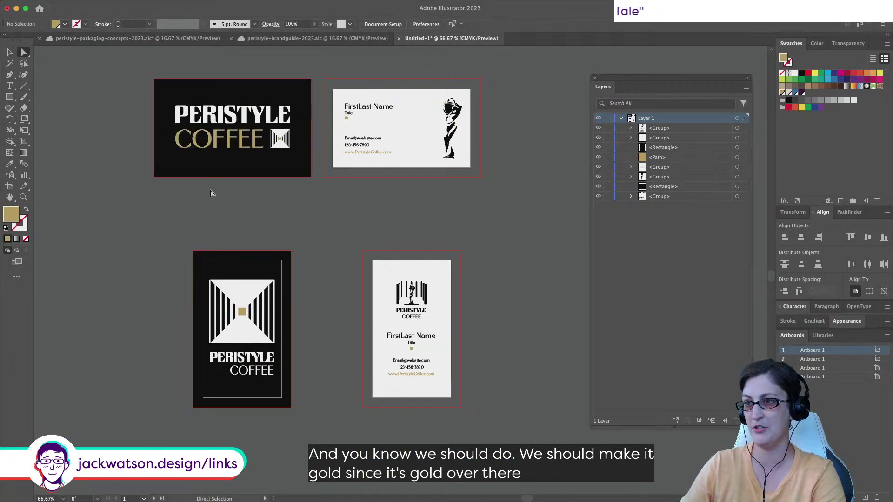
Compare the COFFEE colouring on both front cards with the logo versions in the brand guide and the coffee bag concepts
scroll(210, 195, "down", 2)
scroll(209, 202, "up", 1)
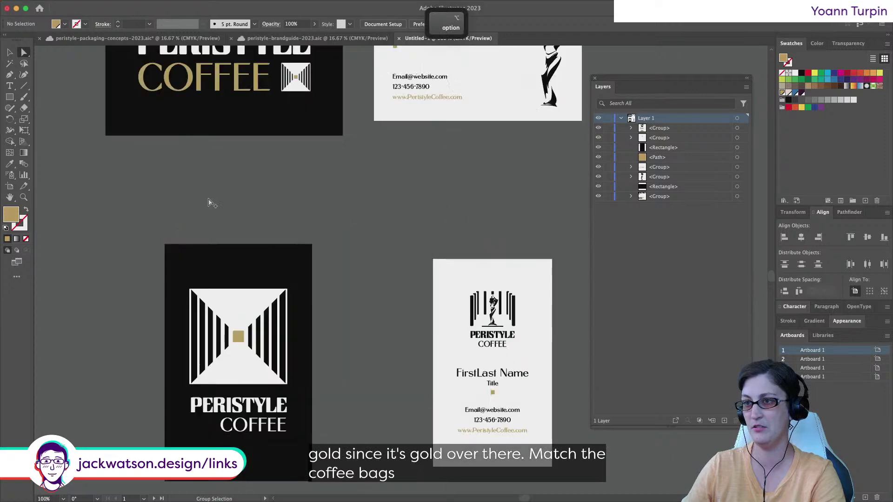
scroll(209, 201, "up", 5)
scroll(209, 201, "down", 4)
scroll(302, 225, "down", 3)
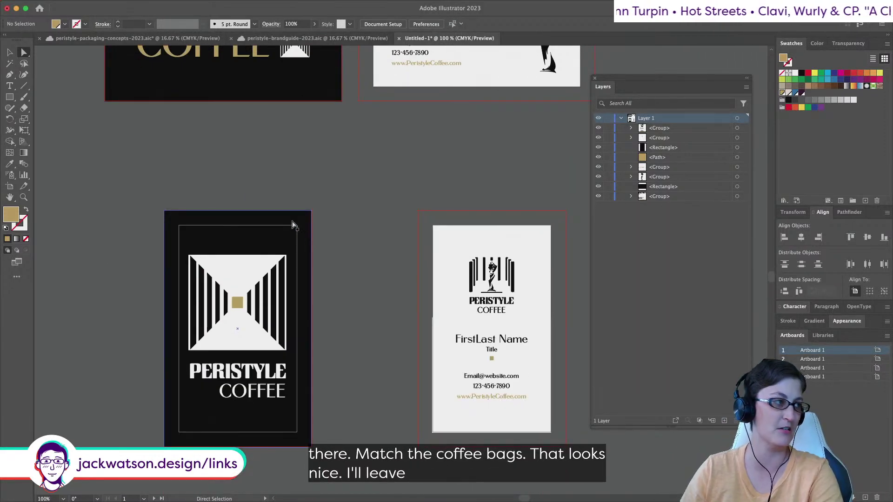
left_click(298, 38)
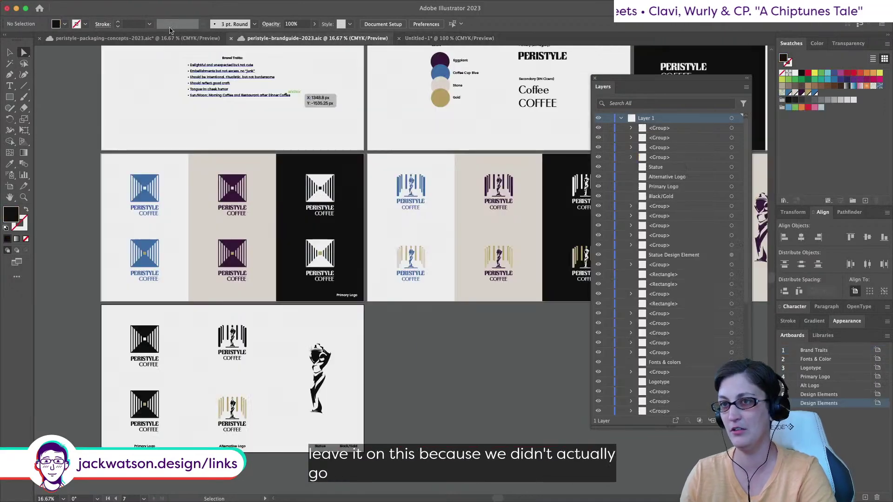
scroll(302, 140, "right", 3)
scroll(301, 140, "up", 2)
scroll(301, 140, "right", 5)
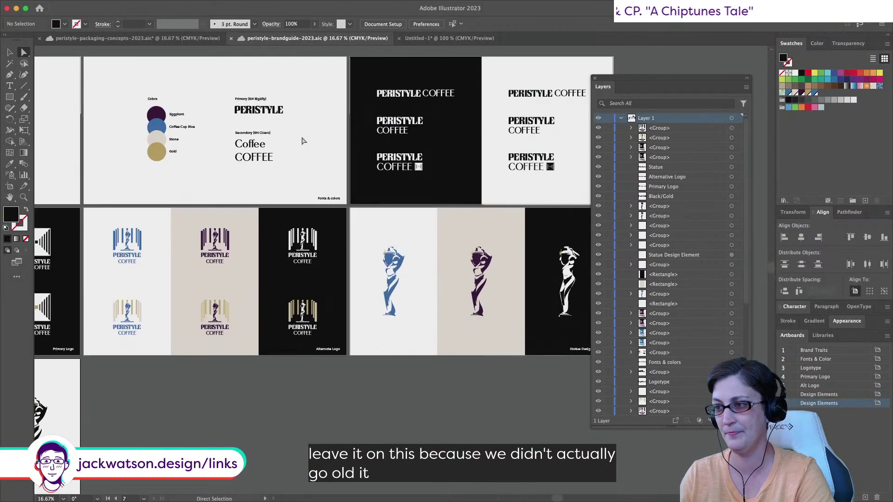
scroll(302, 140, "right", 2)
scroll(302, 140, "down", 5)
scroll(302, 140, "left", 8)
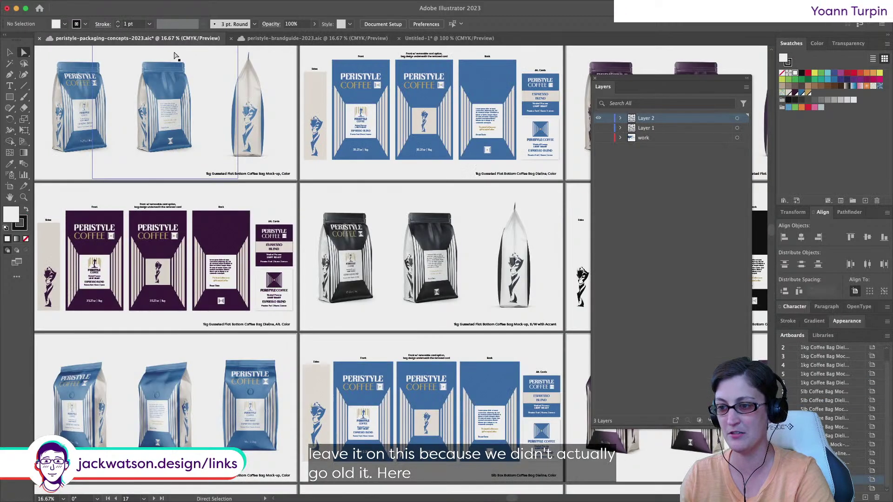
scroll(226, 135, "down", 5)
scroll(227, 135, "left", 5)
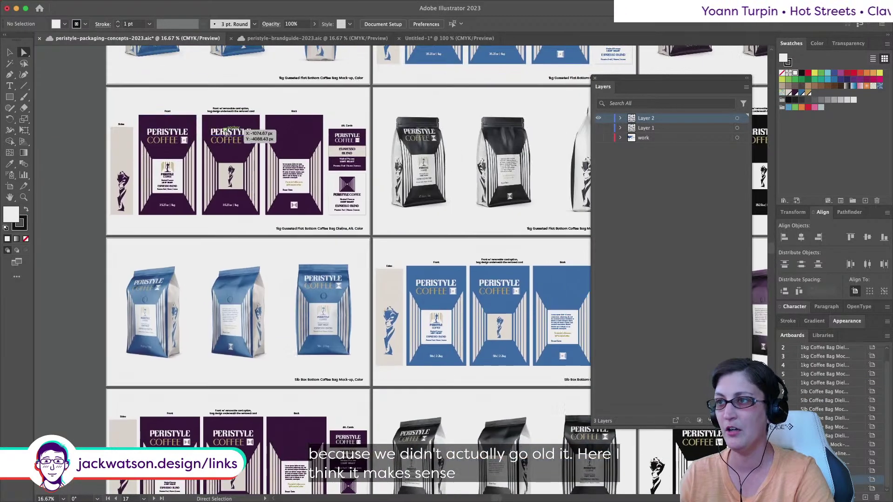
left_click(444, 38)
scroll(389, 231, "down", 1, "alt")
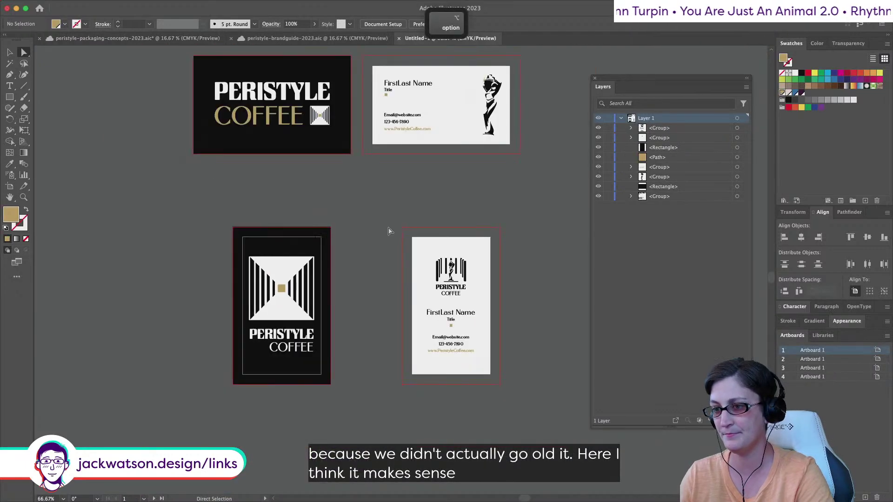
Start saving the business card document as a Creative Cloud document and enter the name Peristyle-Business Cards
scroll(389, 231, "up", 1)
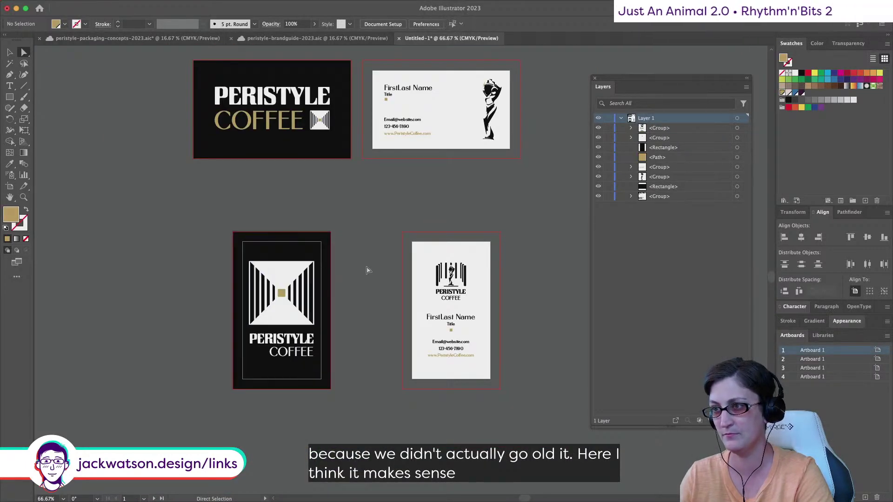
scroll(366, 270, "up", 3)
scroll(366, 270, "left", 2)
left_click(68, 5)
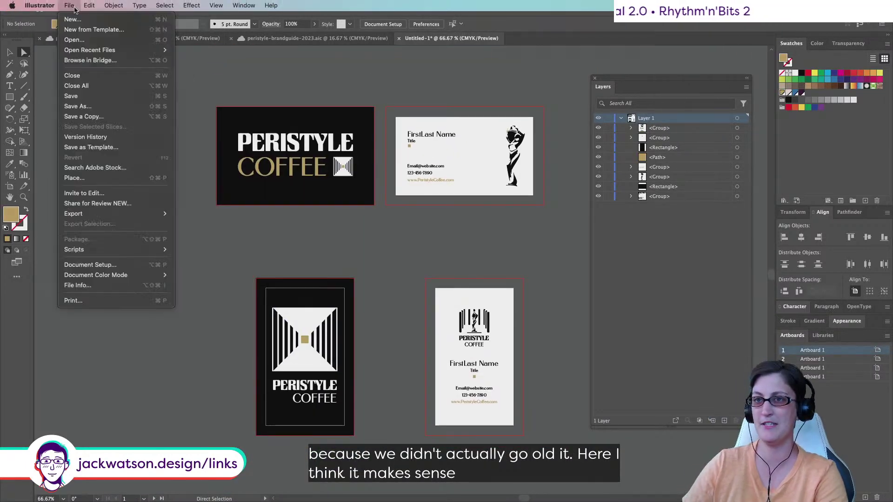
left_click(78, 106)
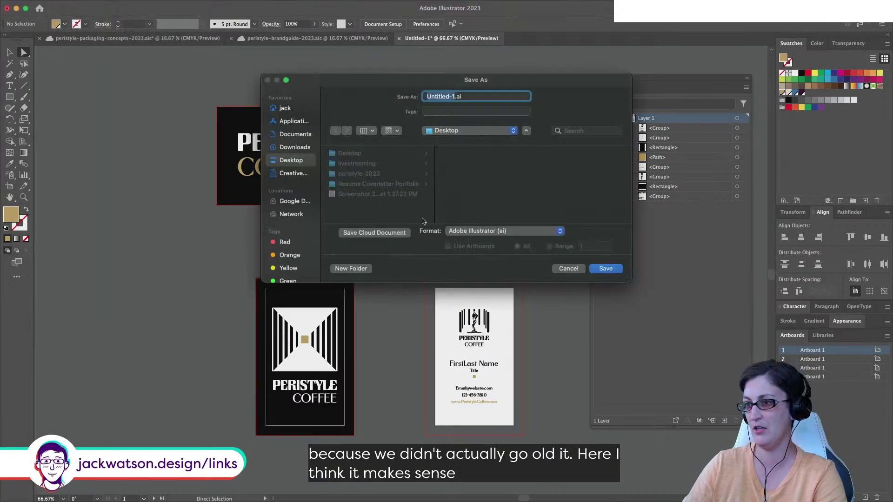
left_click(396, 232)
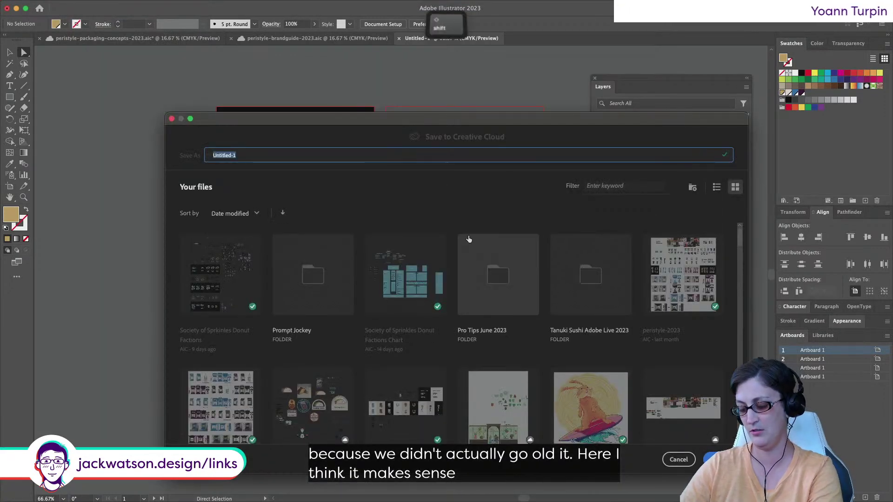
type("Peristyle-c")
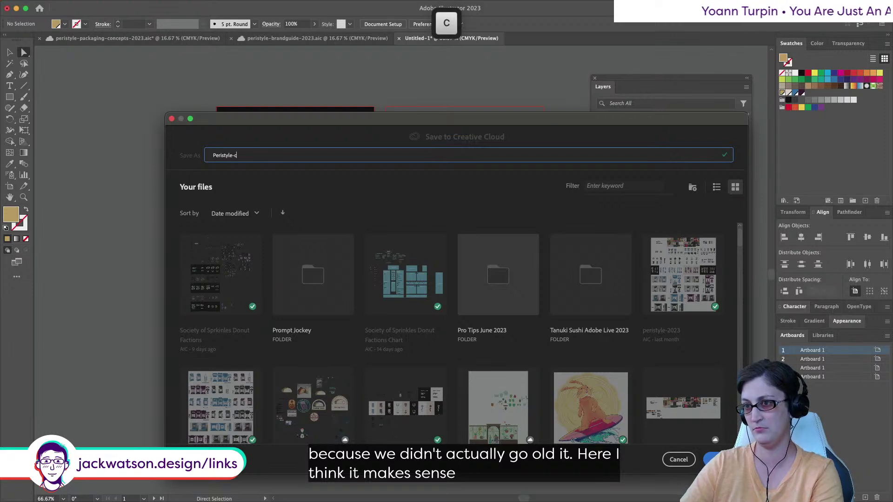
key("BackSpace")
type("Busi")
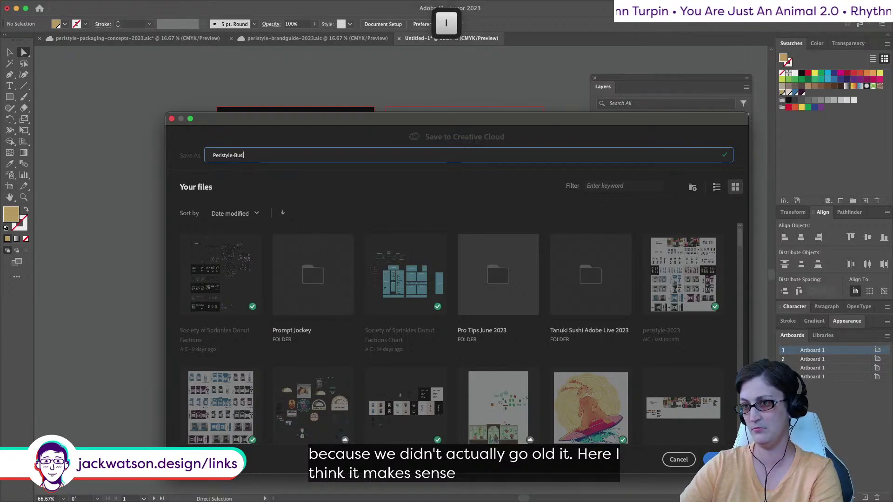
type("ness Cards")
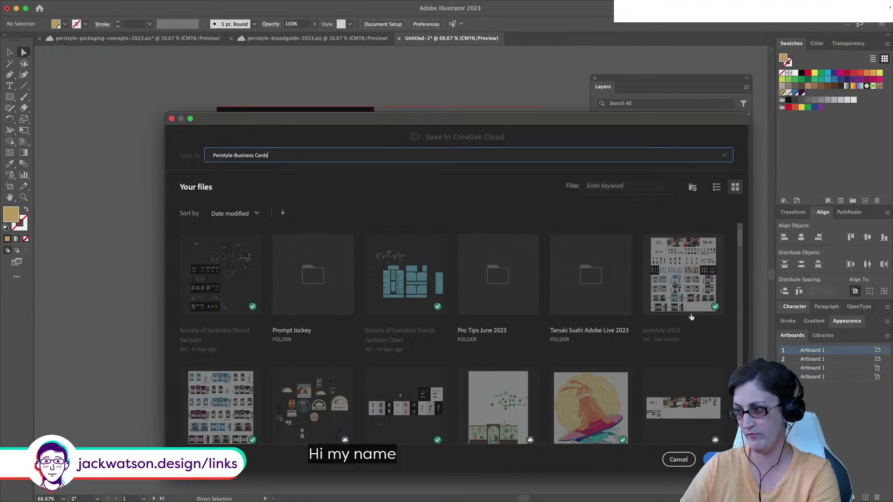
Match the name to the existing cloud files by making it Peristyle-Business-Cards-2023 and save the document
scroll(205, 278, "down", 3)
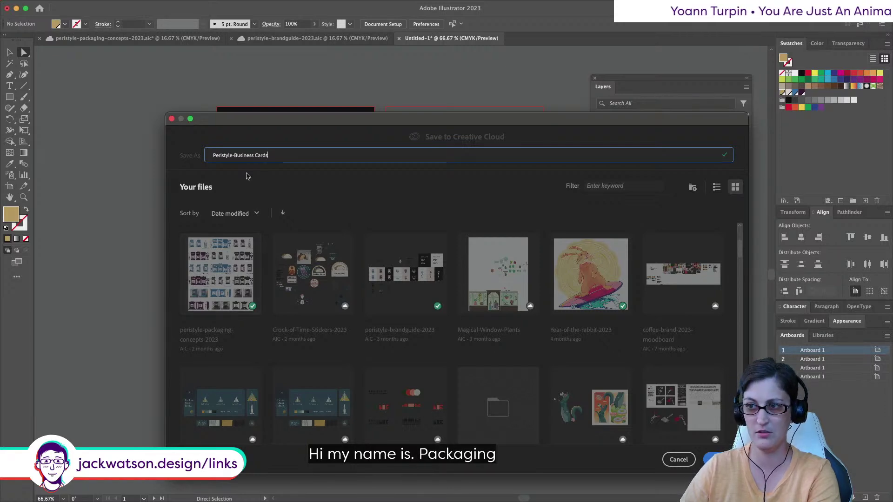
key("Left")
key("Left")
key("Left")
key("Left")
key("Left")
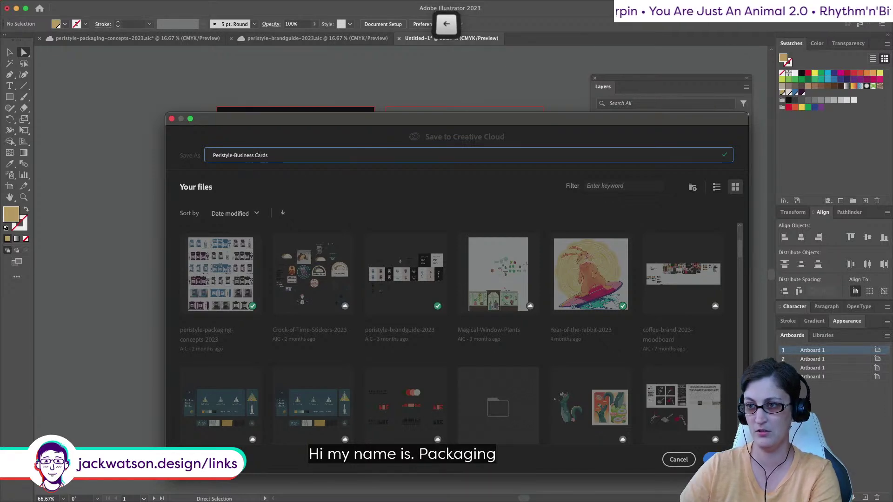
key("BackSpace")
type("0")
key("Left")
key("BackSpace")
type("-")
key("End")
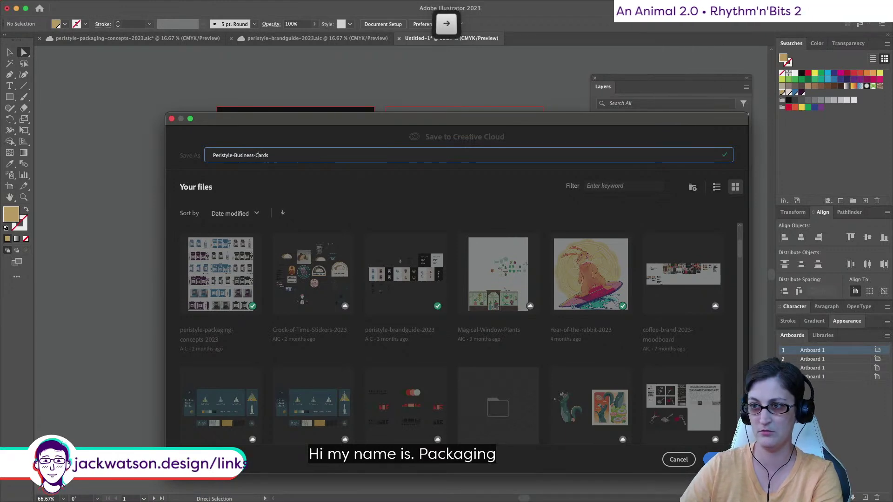
type("-2023")
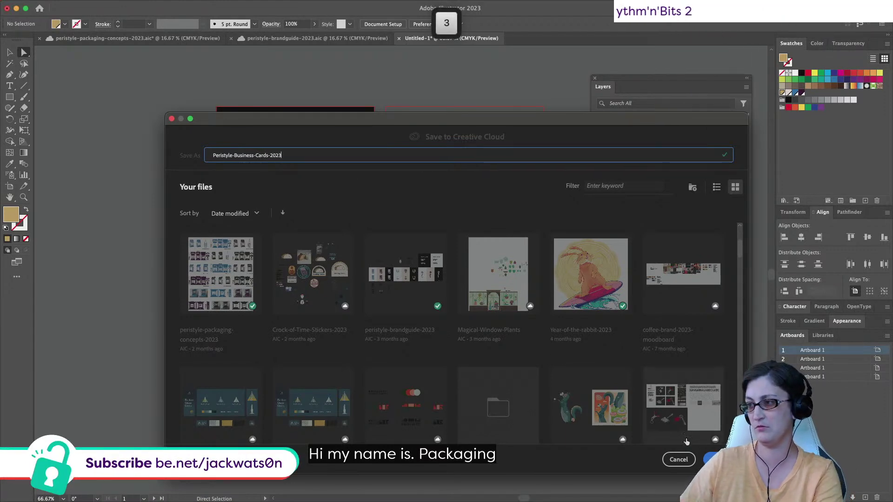
key("Return")
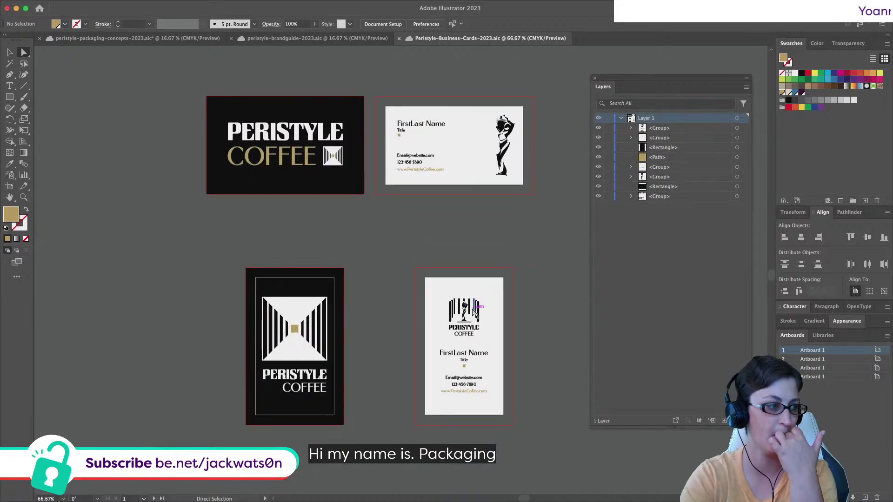
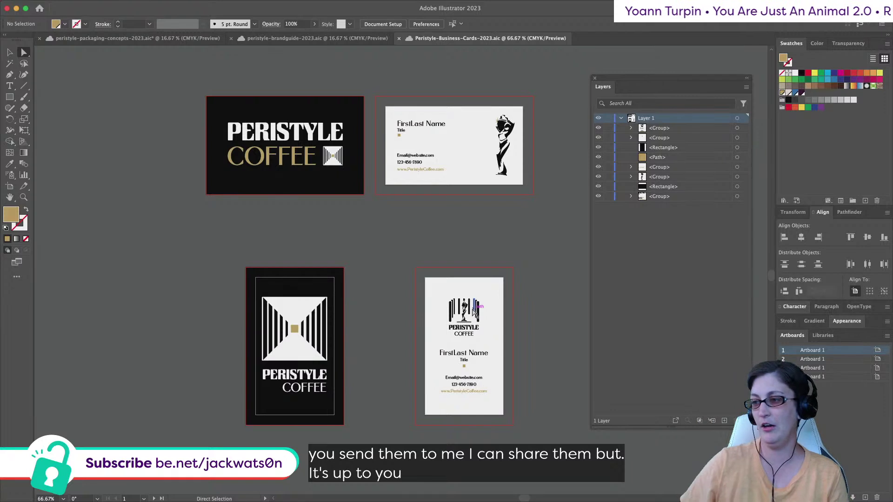
scroll(514, 281, "down", 1)
scroll(501, 275, "up", 2)
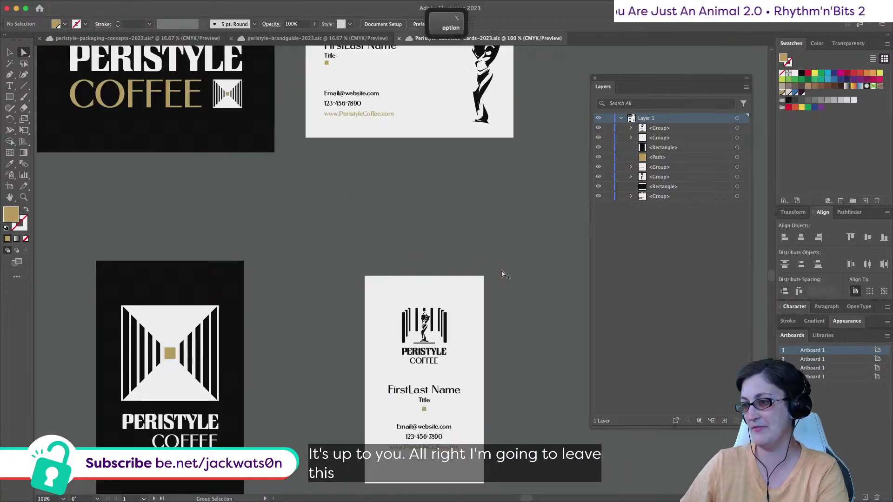
scroll(501, 275, "up", 2)
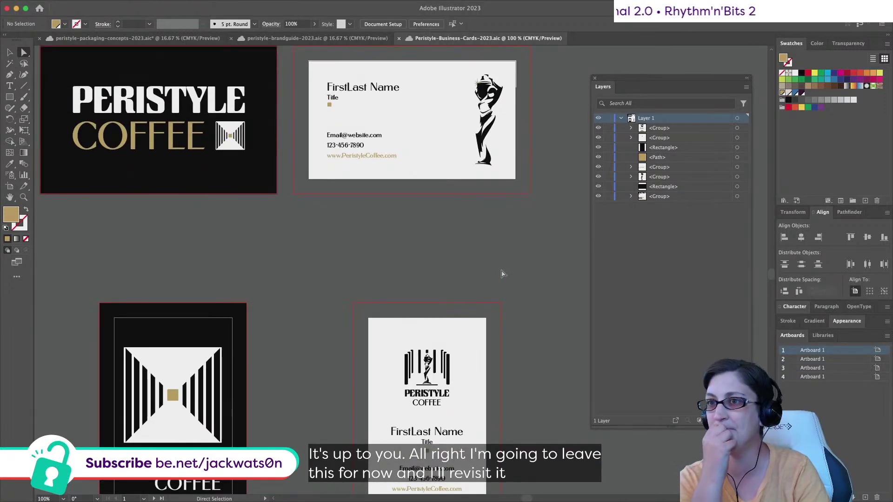
scroll(502, 269, "down", 1)
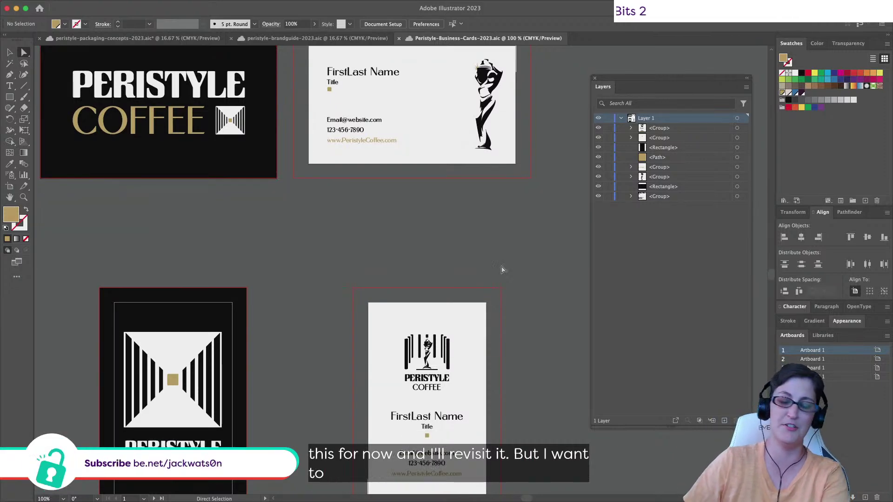
Switch to the packaging concepts document and review its 1kg coffee bag mock-ups and dielines in the different colour versions
left_click(276, 38)
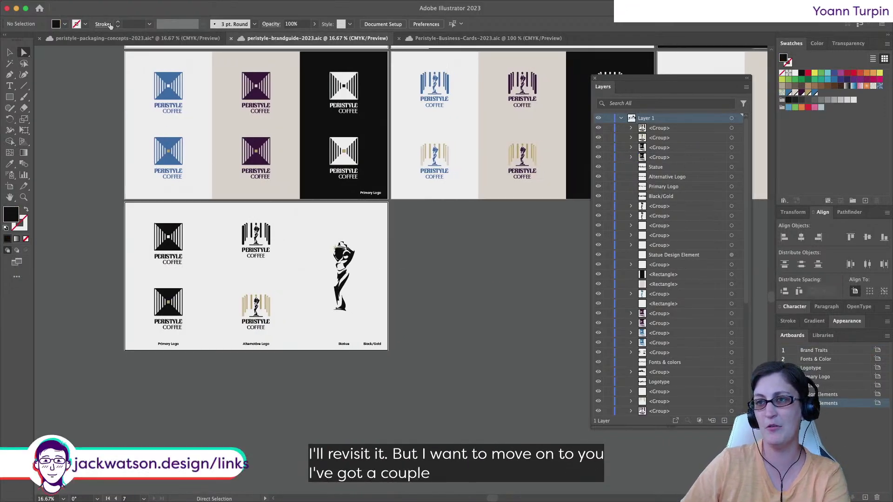
left_click(135, 38)
scroll(390, 165, "right", 10)
scroll(390, 165, "up", 7)
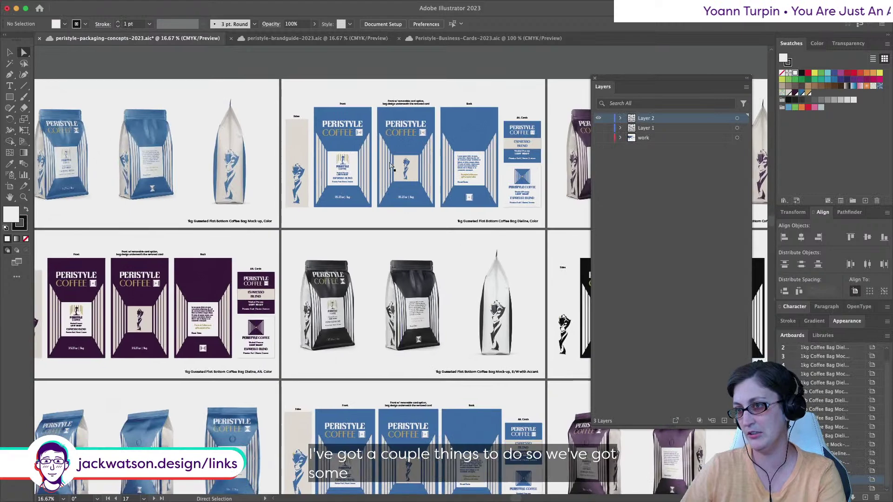
scroll(390, 165, "right", 5)
scroll(389, 165, "down", 1)
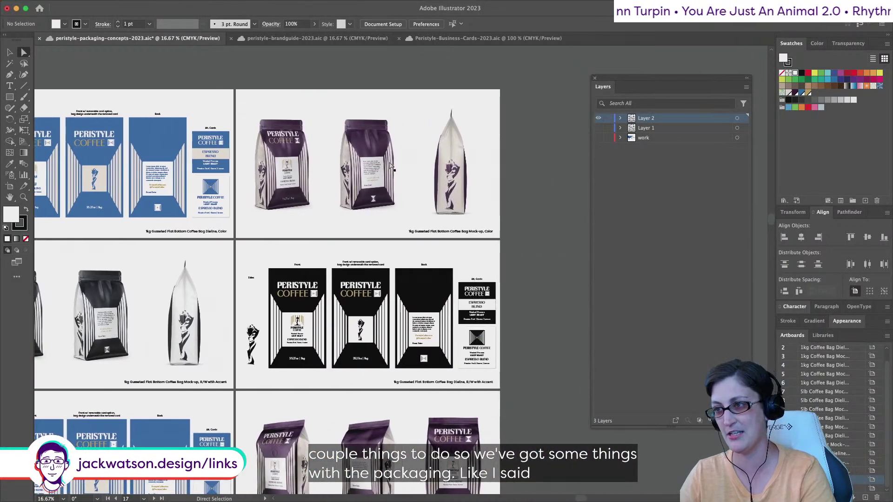
scroll(389, 165, "left", 8)
scroll(390, 165, "left", 3)
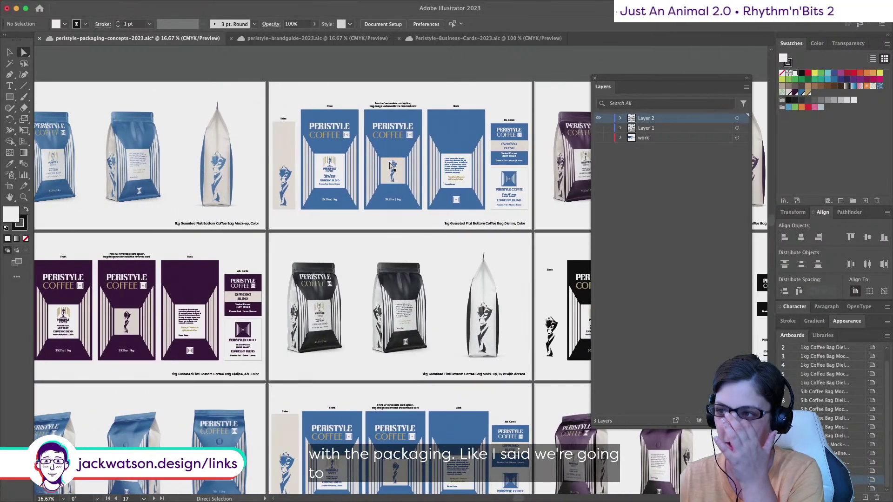
scroll(390, 165, "up", 1)
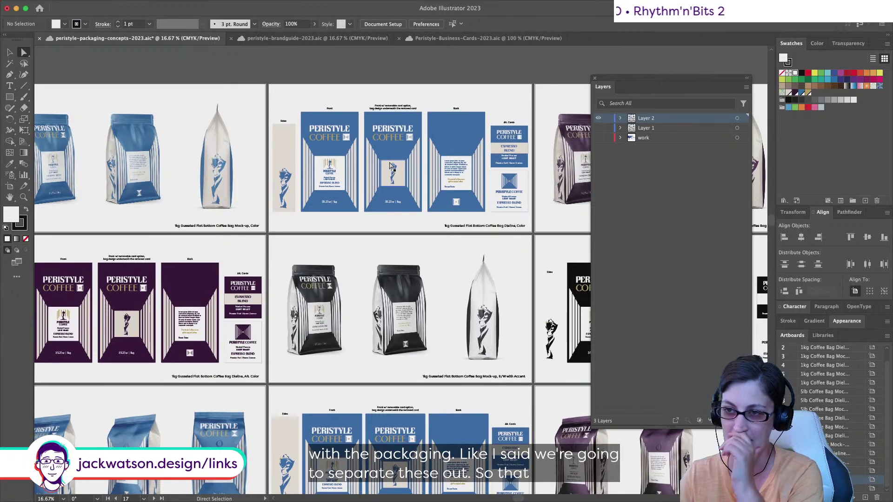
scroll(389, 165, "right", 4)
scroll(389, 165, "up", 2)
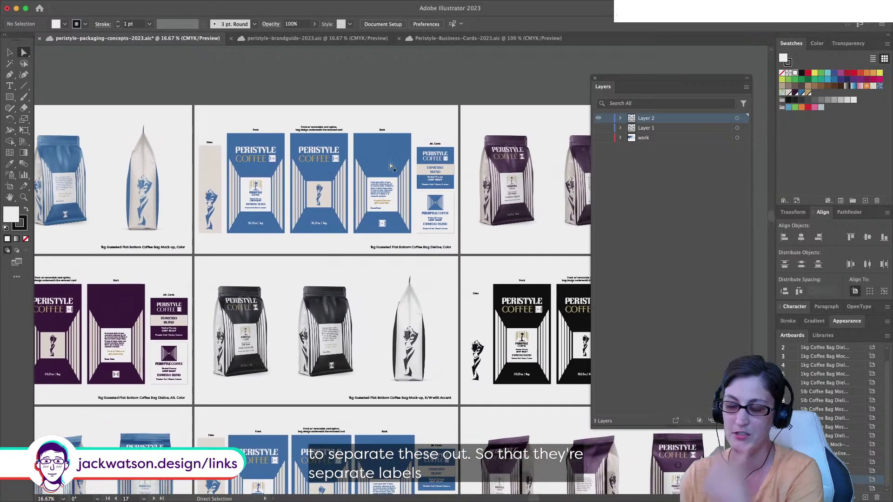
Examine the blue 1kg coffee bag dieline up close, including its alternate cards, front labels and side statue
scroll(389, 165, "up", 2)
scroll(389, 165, "left", 2)
scroll(390, 165, "up", 2)
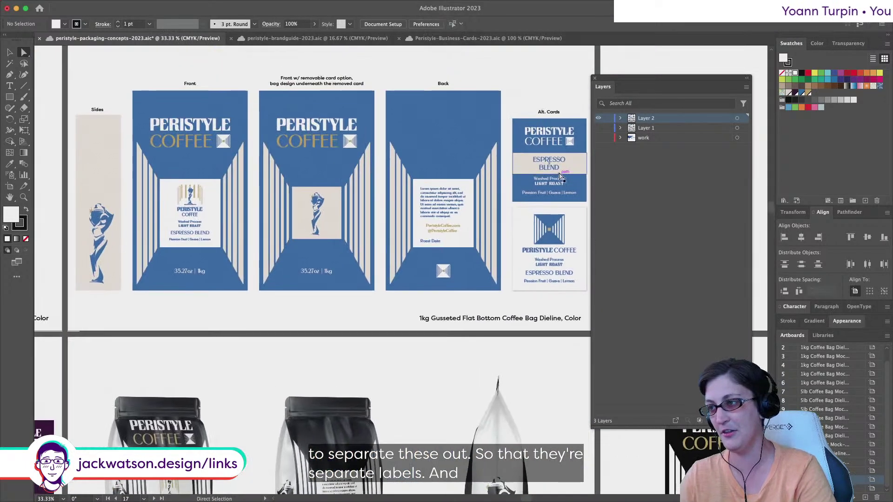
scroll(515, 167, "right", 3)
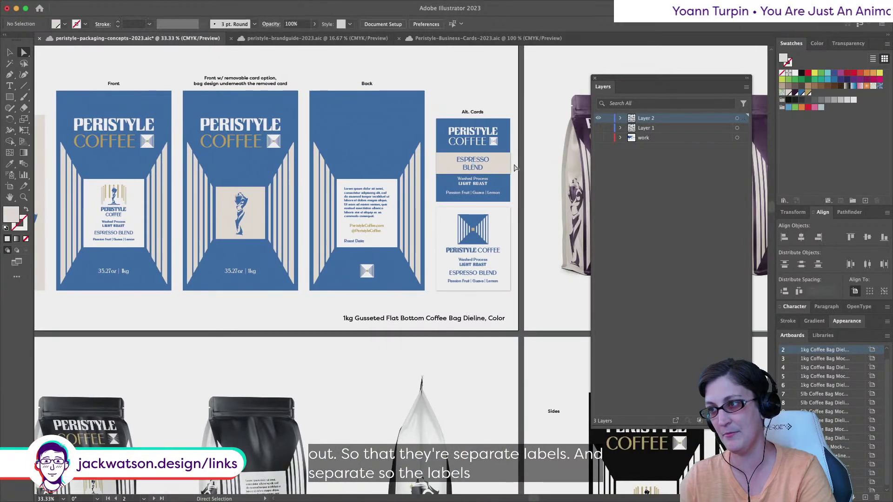
key("super+minus")
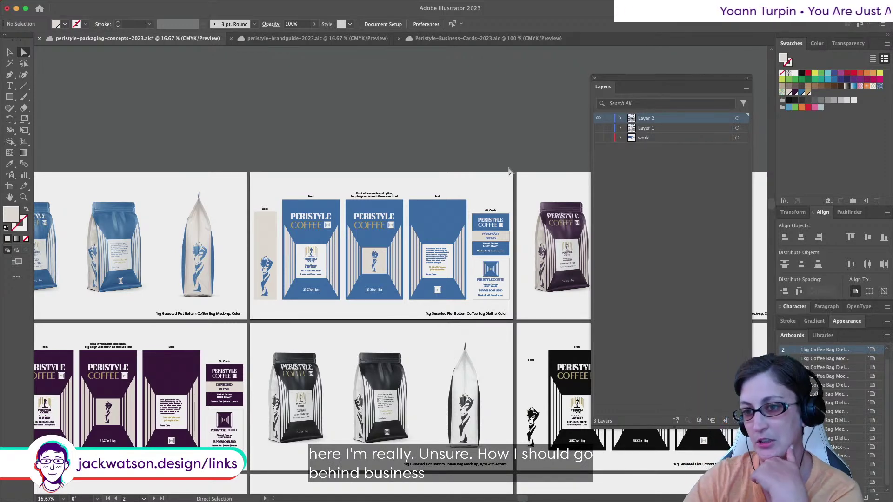
scroll(508, 171, "left", 2)
scroll(509, 171, "down", 1)
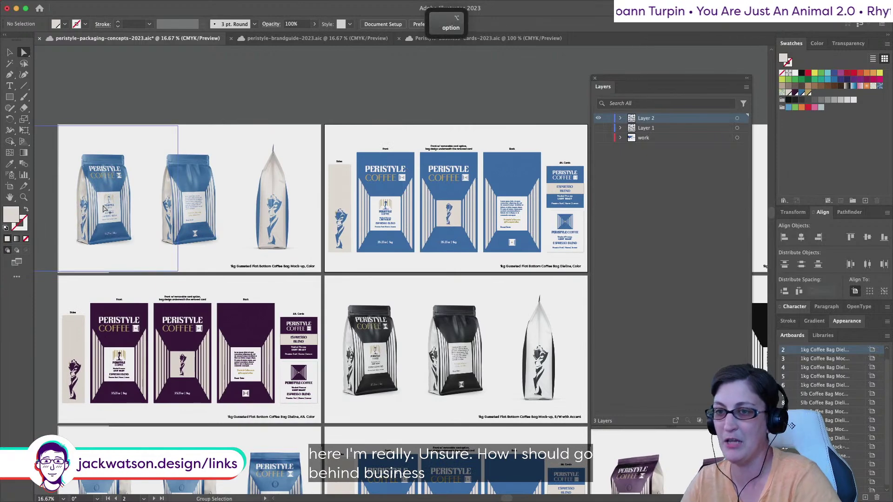
scroll(103, 208, "up", 1)
scroll(159, 209, "right", 5)
scroll(158, 209, "down", 1)
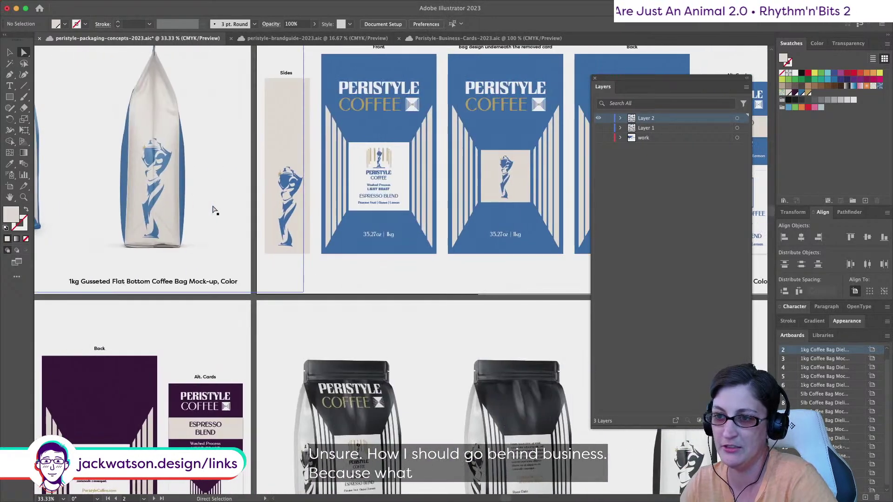
Look over the coffee bag mock-ups and dielines across the artboards of the packaging concepts document
scroll(213, 209, "down", 1)
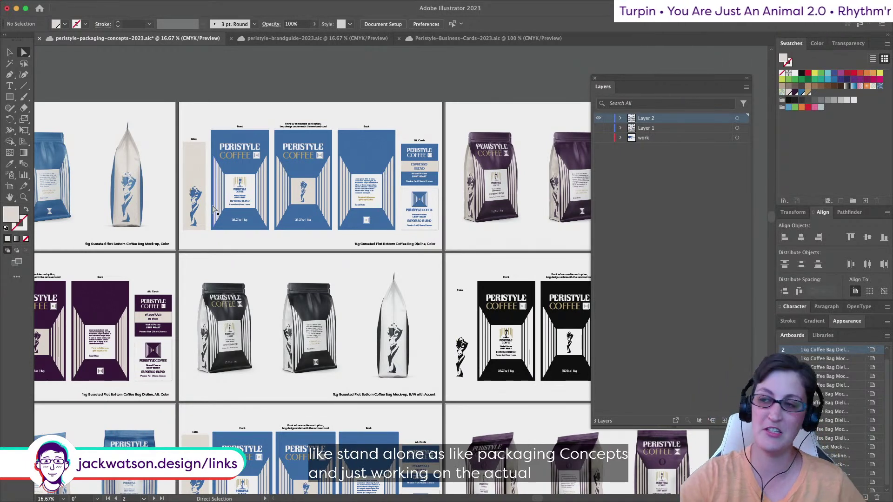
scroll(370, 162, "up", 2)
scroll(371, 162, "right", 2)
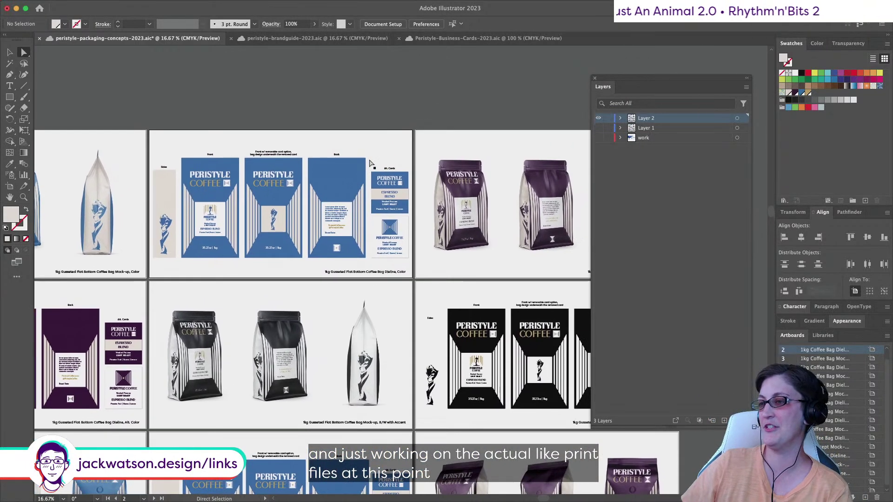
scroll(371, 163, "up", 2)
scroll(371, 163, "right", 3)
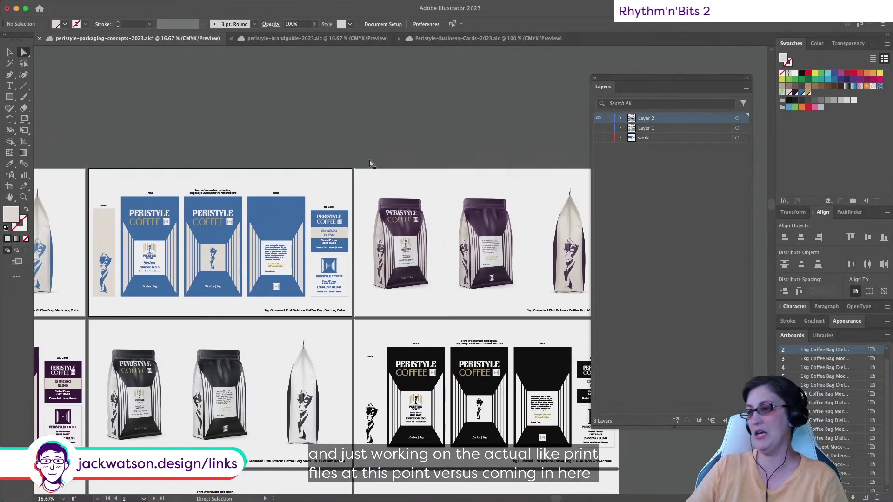
scroll(371, 163, "right", 2)
scroll(370, 163, "left", 3)
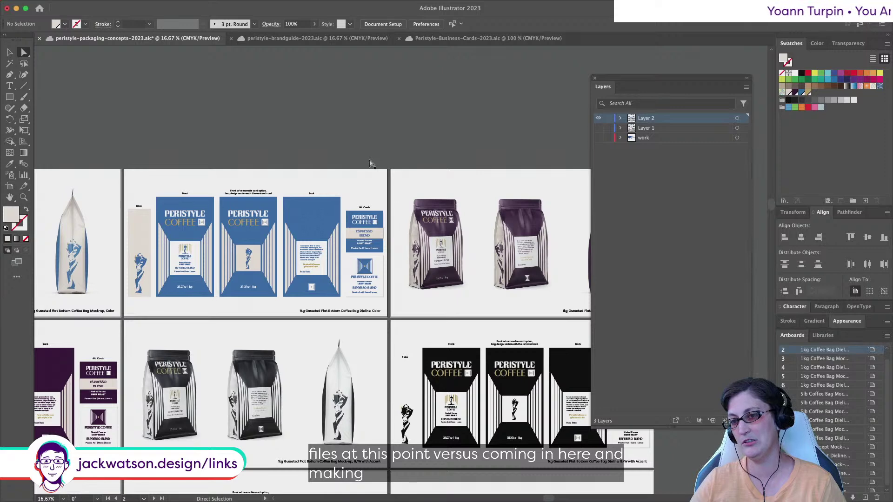
scroll(370, 162, "down", 2)
scroll(371, 163, "right", 3)
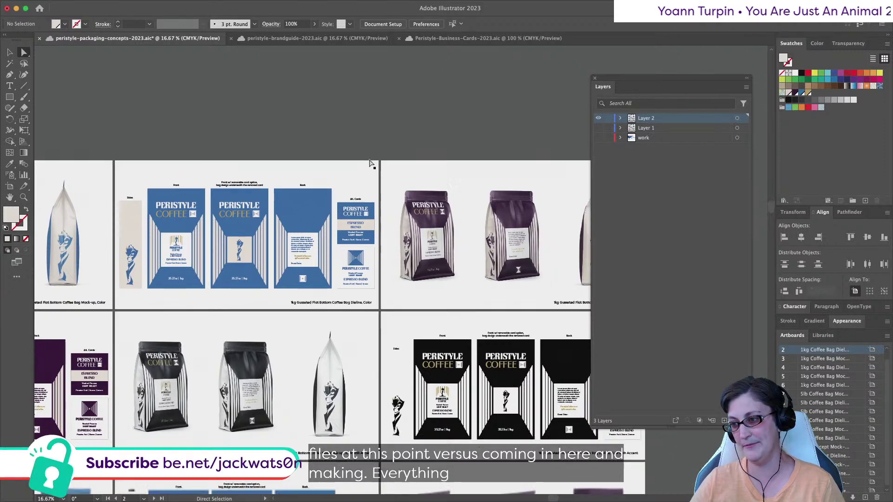
scroll(371, 162, "down", 3)
scroll(370, 163, "left", 10)
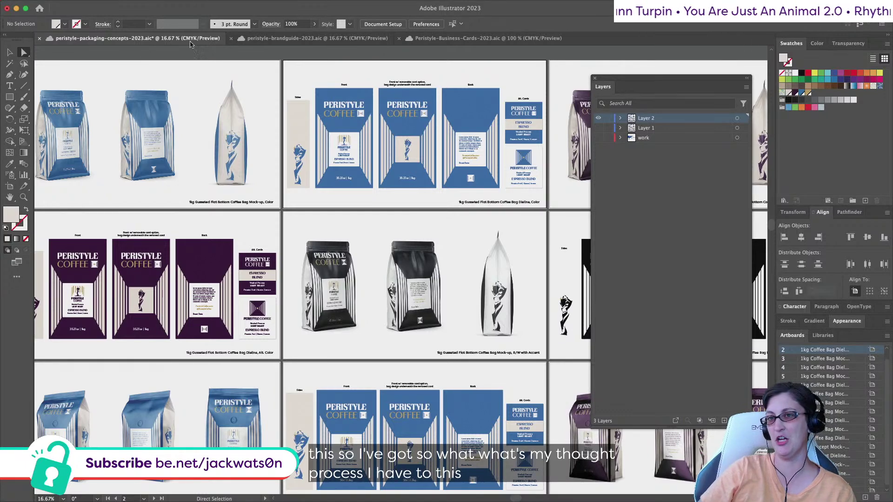
scroll(411, 238, "right", 5)
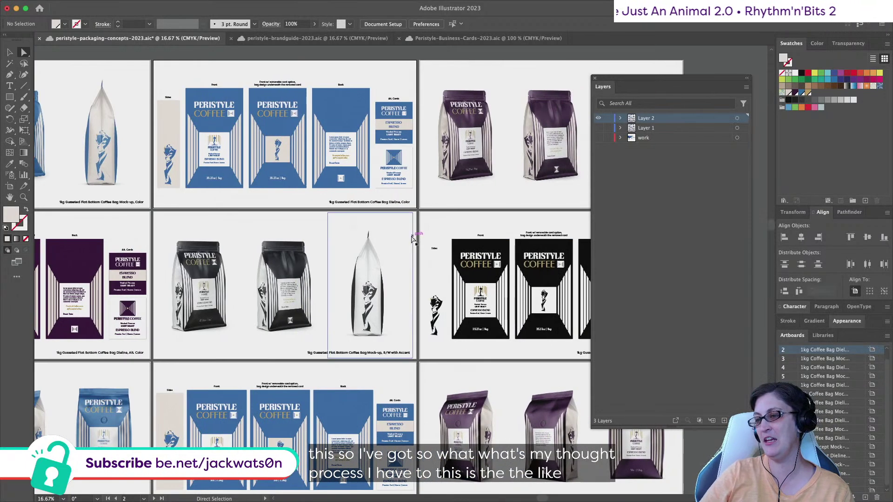
scroll(411, 238, "right", 8)
scroll(413, 240, "left", 9)
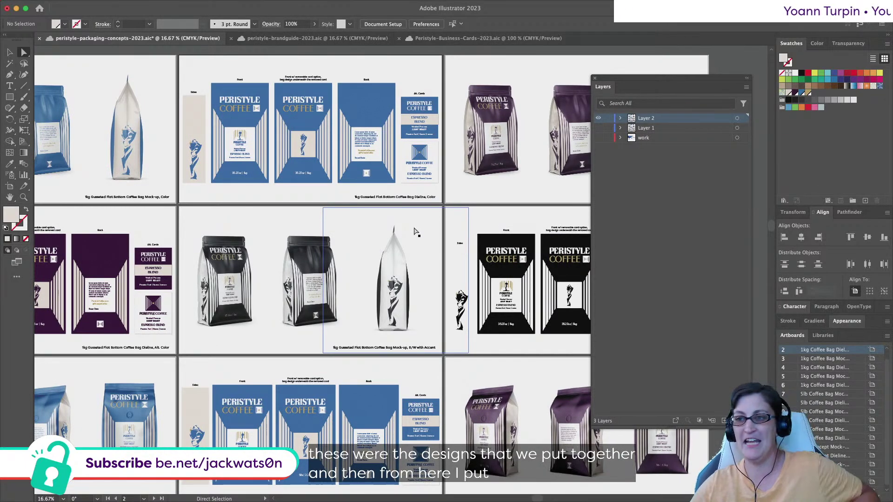
Examine the front, removable-card, back and alternate card designs on the blue 1kg gusseted flat bottom coffee bag dieline
key("super+equal")
scroll(285, 188, "right", 3)
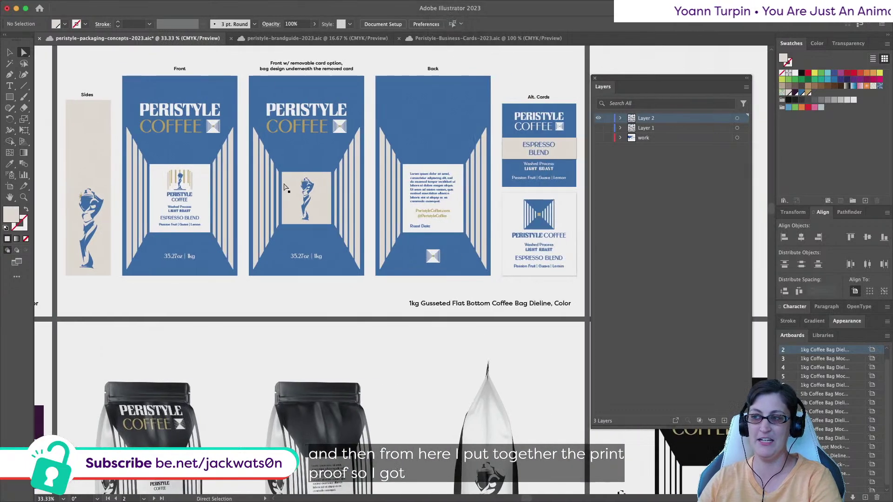
left_click(433, 188)
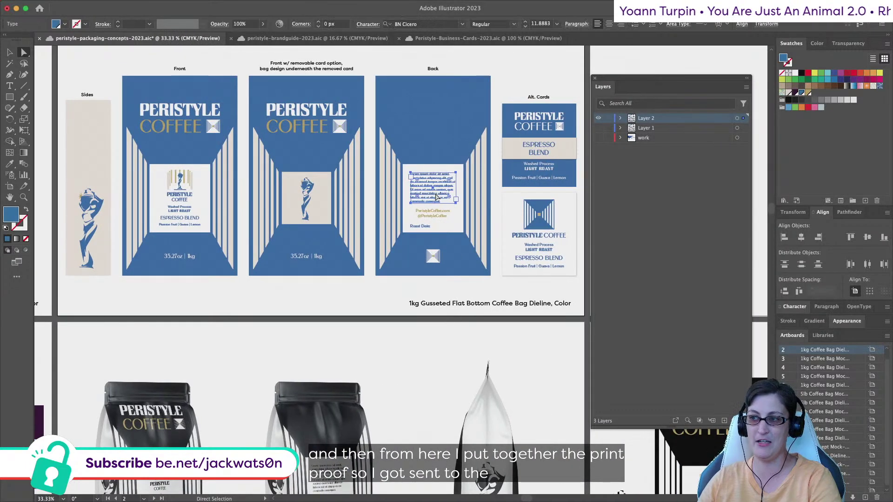
left_click(189, 198)
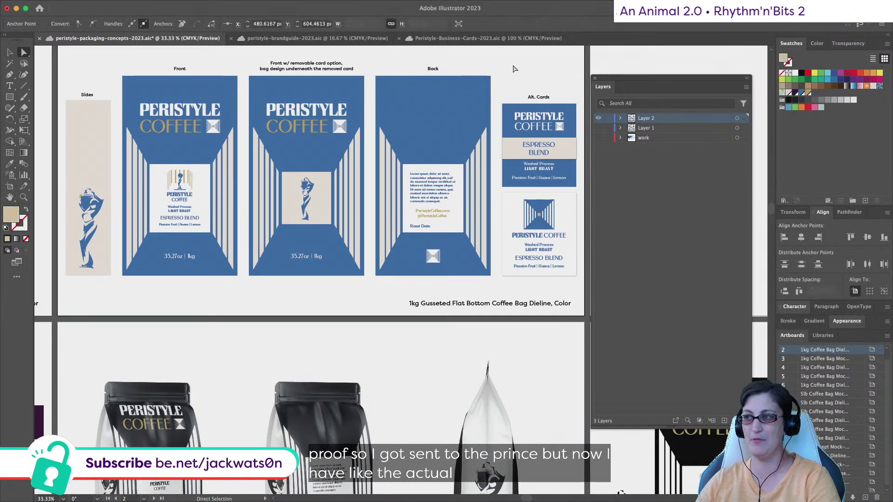
left_click(513, 69)
scroll(507, 140, "up", 2)
scroll(495, 264, "left", 2)
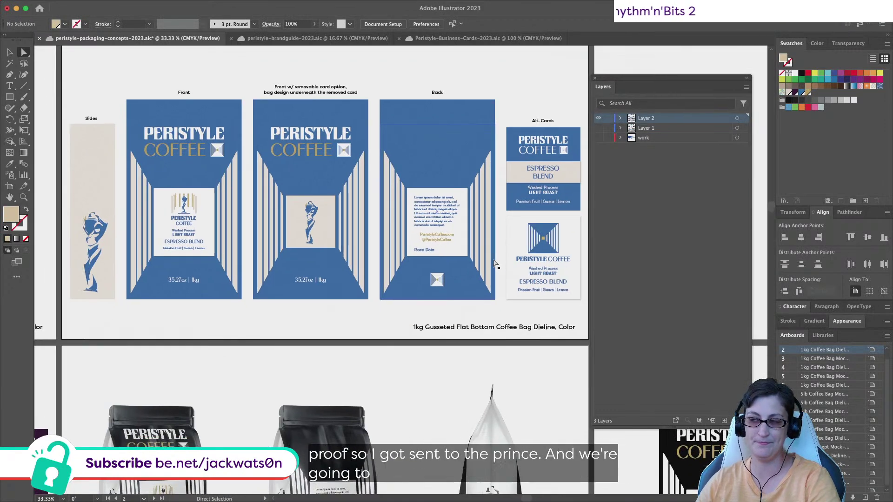
scroll(494, 263, "right", 2)
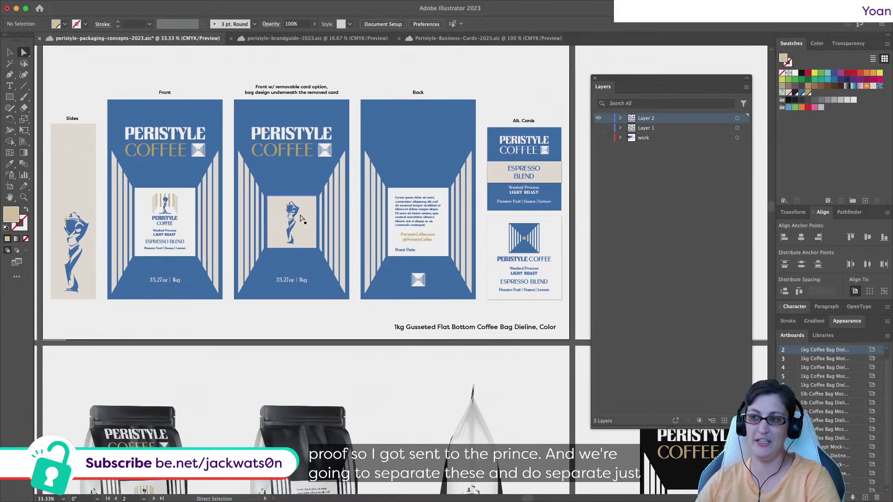
left_click(288, 210)
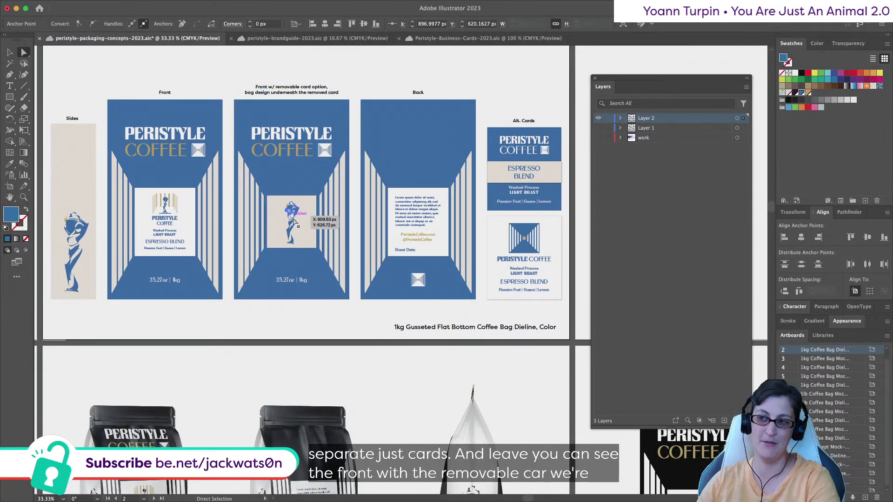
left_click(164, 223)
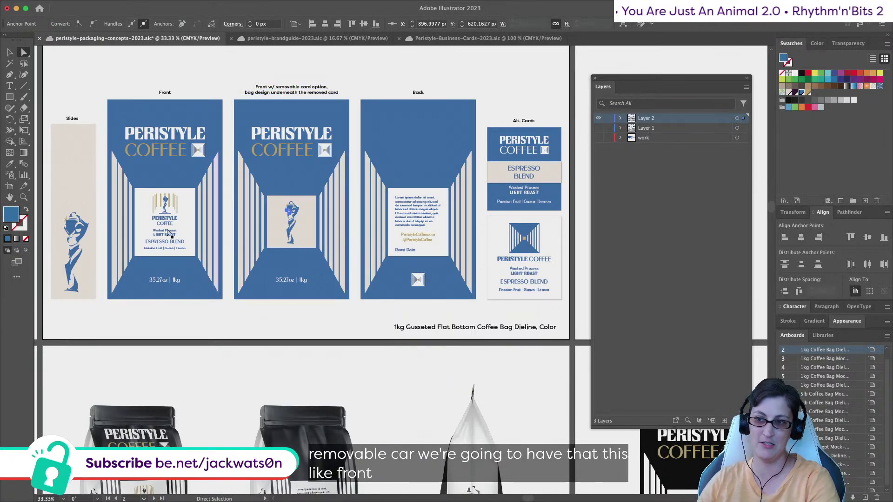
left_click(294, 329)
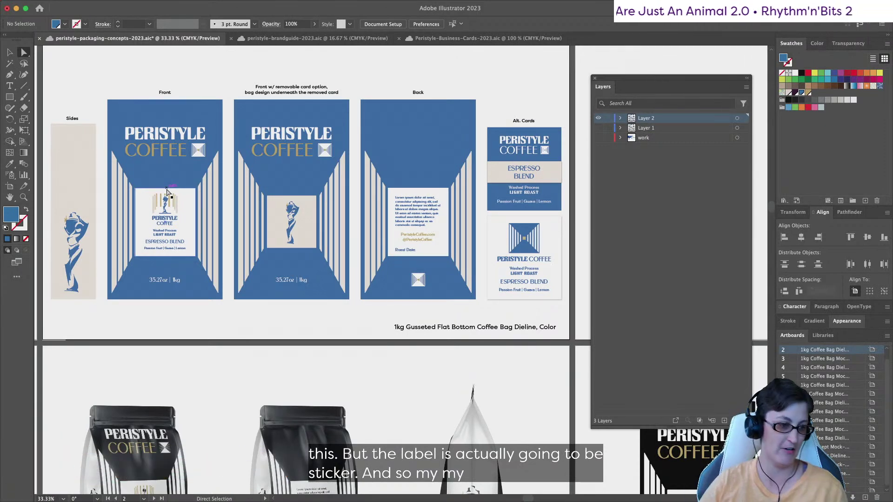
scroll(457, 303, "up", 3)
scroll(457, 303, "right", 3)
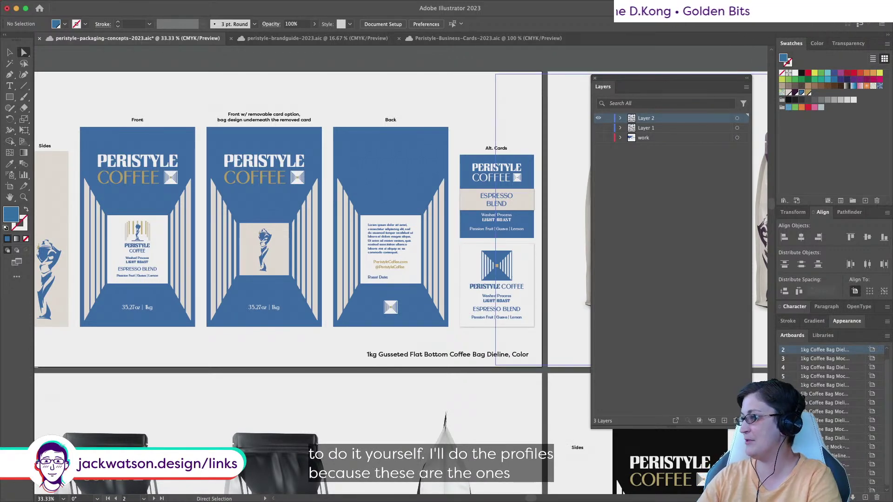
Examine the black bag artwork in the 2lb_14.375inGusset_GL_REV1222.ai print proof and close that file
scroll(408, 277, "down", 3)
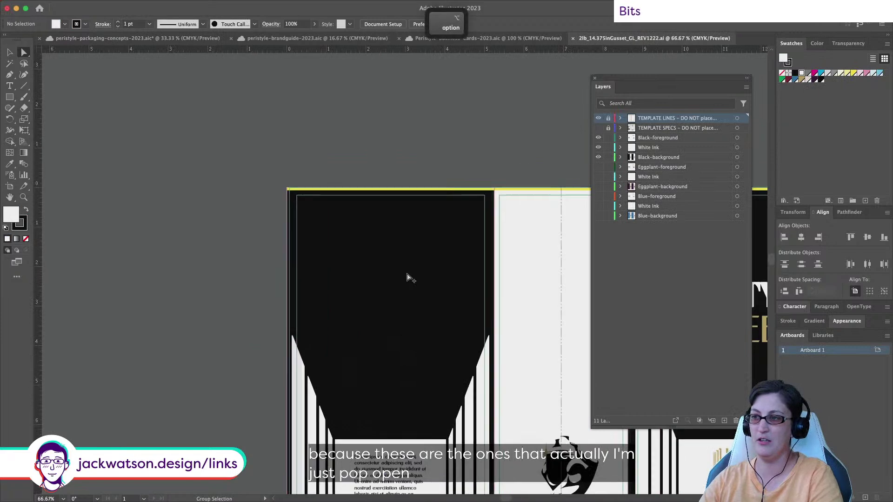
scroll(406, 278, "up", 3)
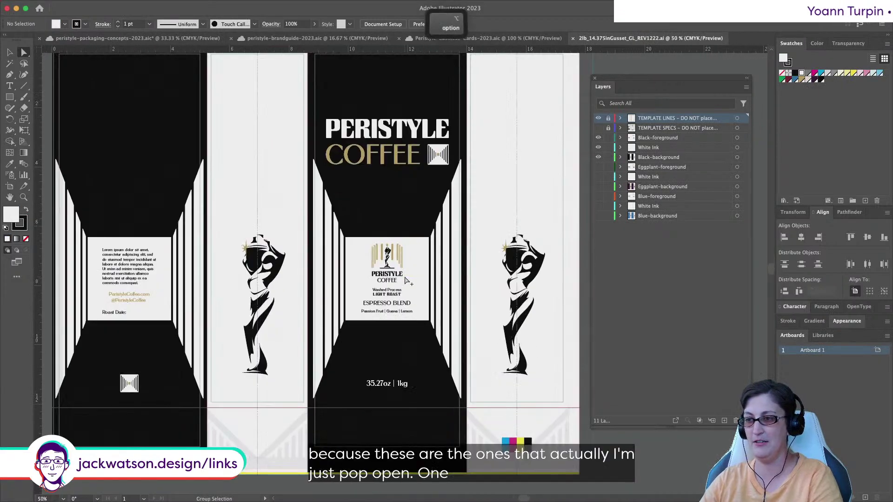
scroll(404, 280, "right", 3)
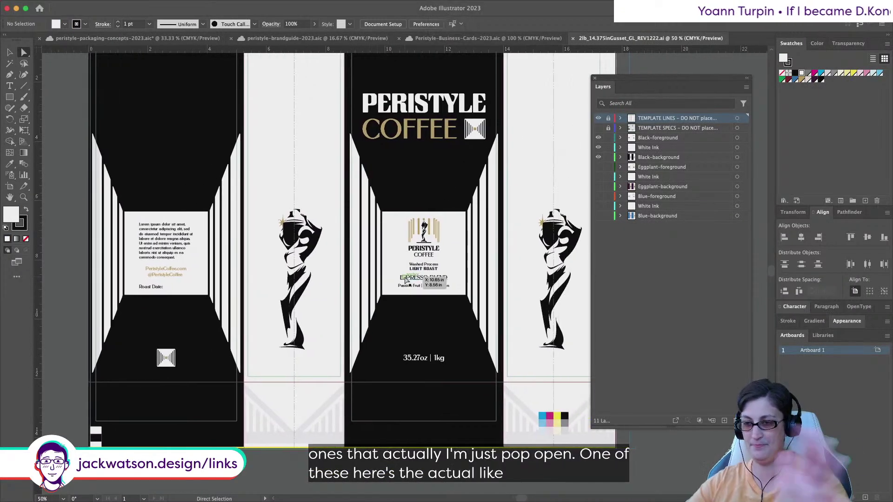
scroll(404, 279, "right", 2)
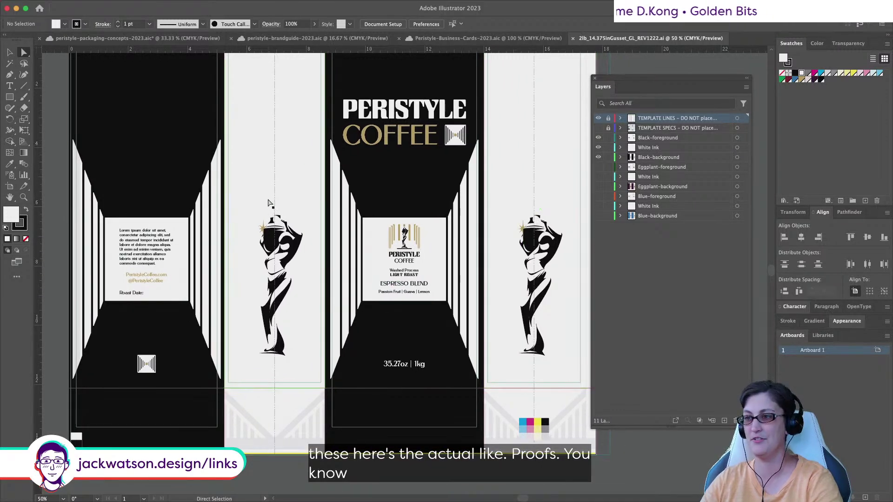
scroll(269, 203, "left", 2)
scroll(268, 203, "up", 1)
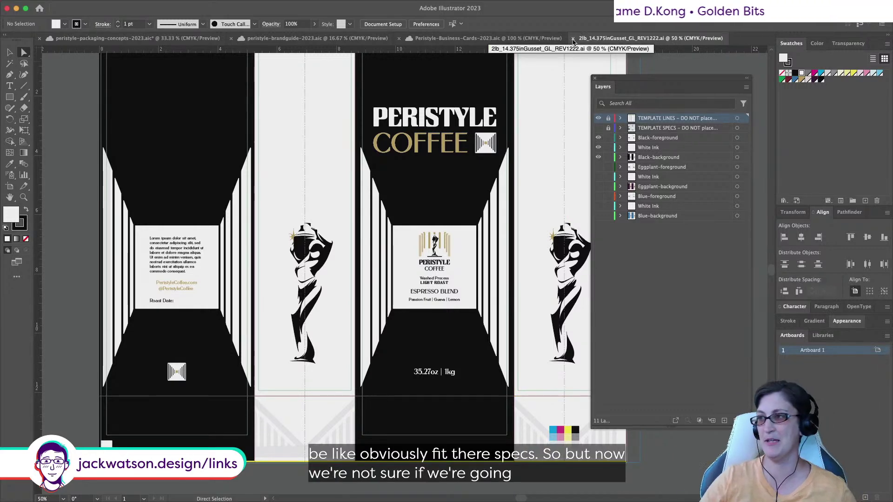
left_click(573, 38)
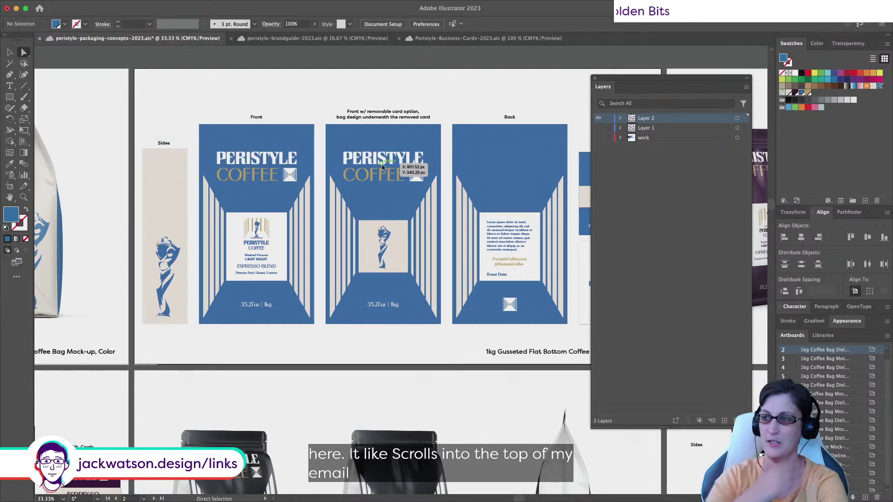
Ungroup the whole blue 1kg bag dieline artwork into its separate panels and clear the selection
scroll(382, 168, "right", 5)
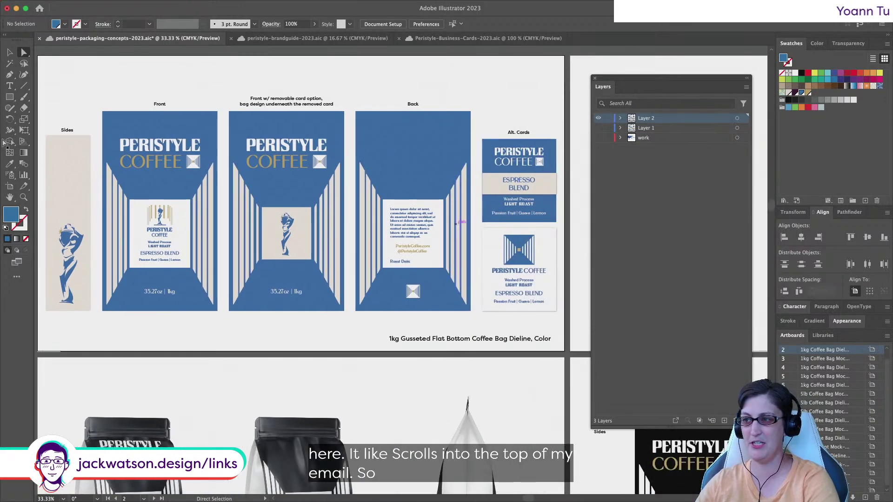
left_click(10, 53)
scroll(362, 200, "right", 4)
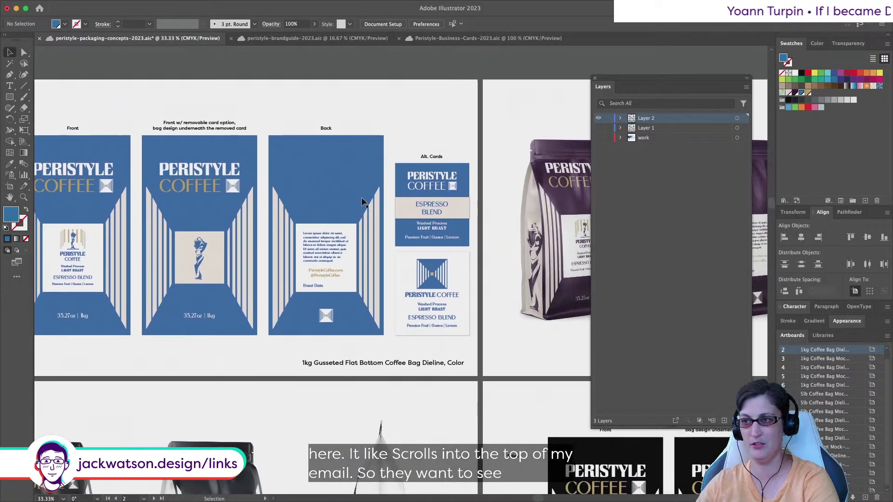
scroll(362, 200, "left", 5)
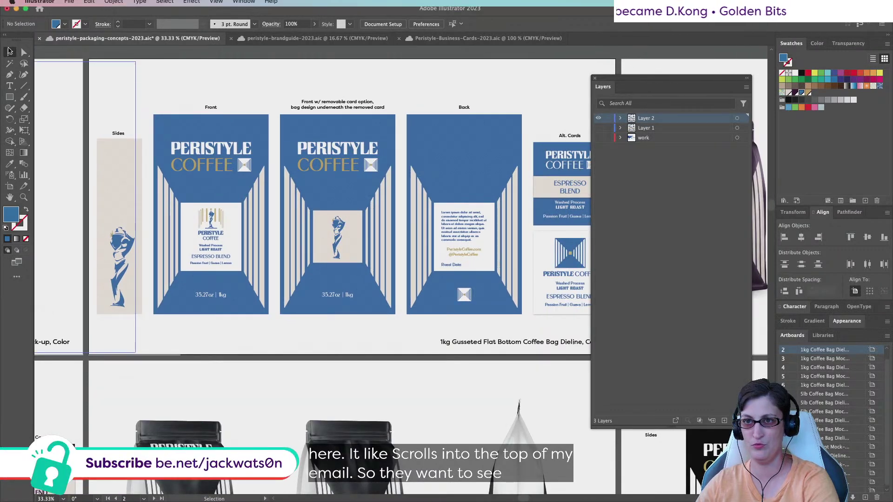
left_click(225, 237)
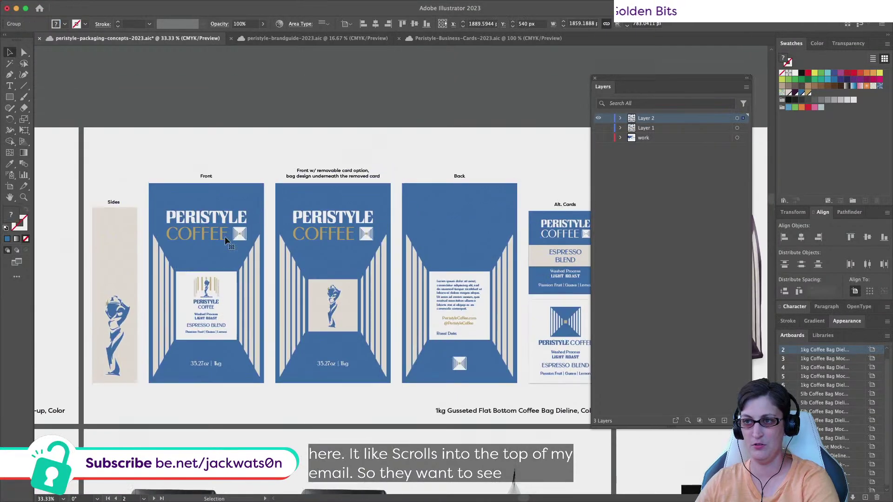
scroll(325, 251, "right", 3)
right_click(439, 266)
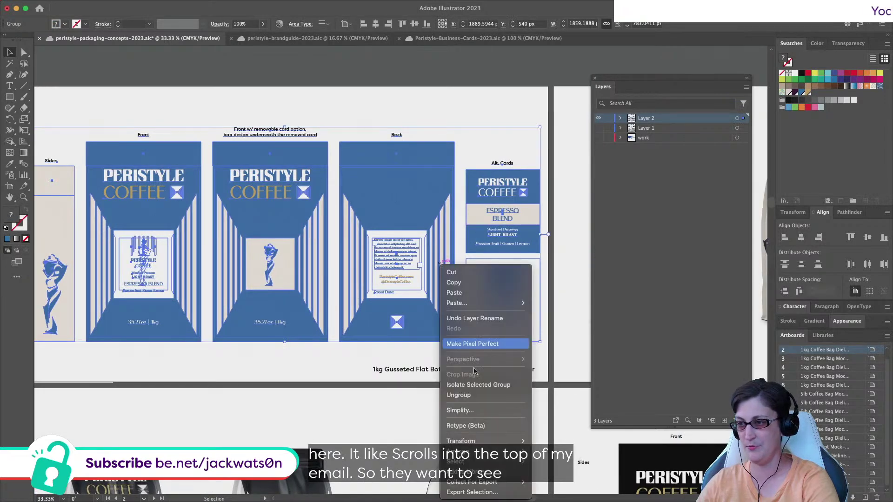
left_click(464, 394)
left_click(181, 93)
scroll(172, 97, "left", 5)
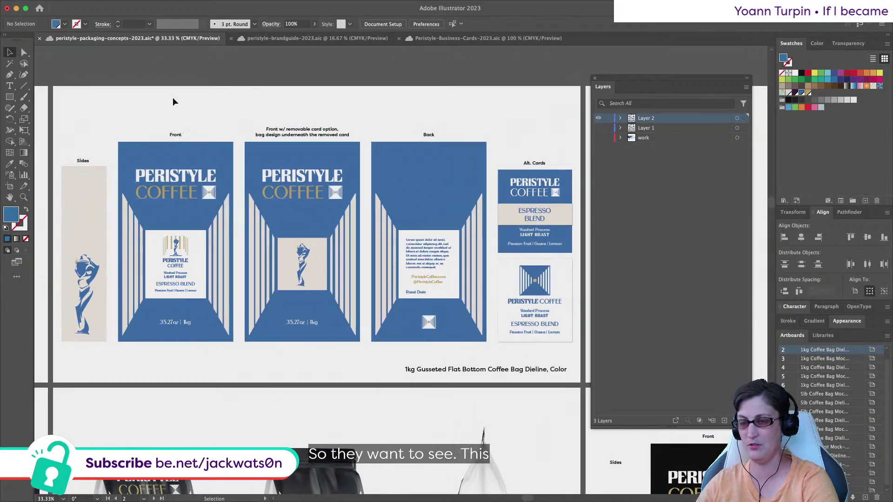
Ungroup the Front panel of the blue 1kg bag dieline and clear the selection
left_click(235, 266)
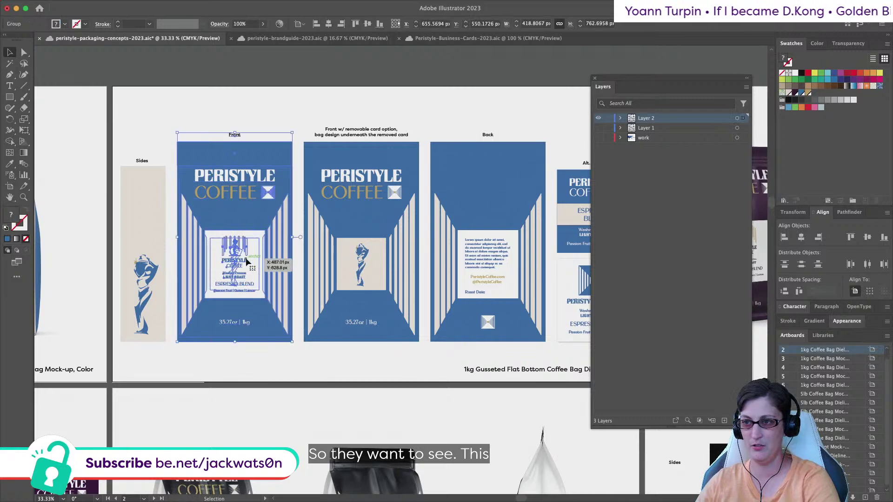
scroll(235, 266, "right", 1)
right_click(225, 222)
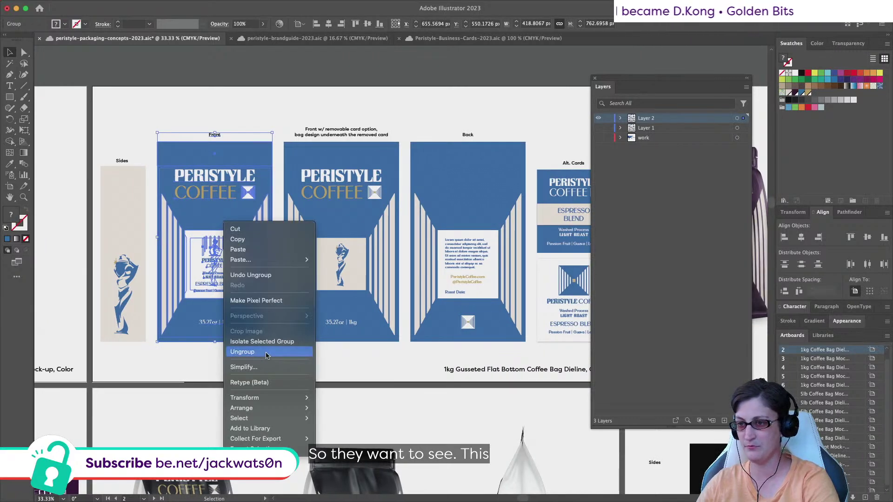
left_click(232, 106)
Change the first line of the caption above the blue bag front with the statue to "Bag Front w/out sticker label"
scroll(266, 112, "down", 2)
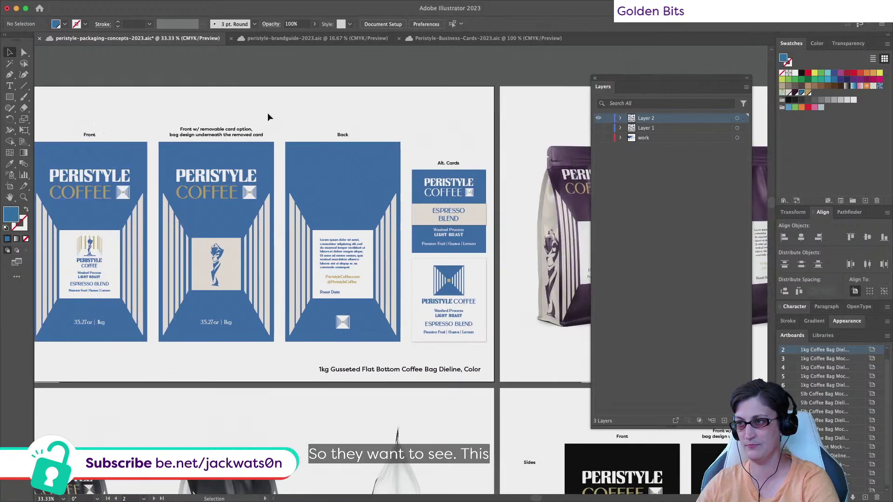
scroll(267, 113, "up", 3)
scroll(267, 113, "left", 1)
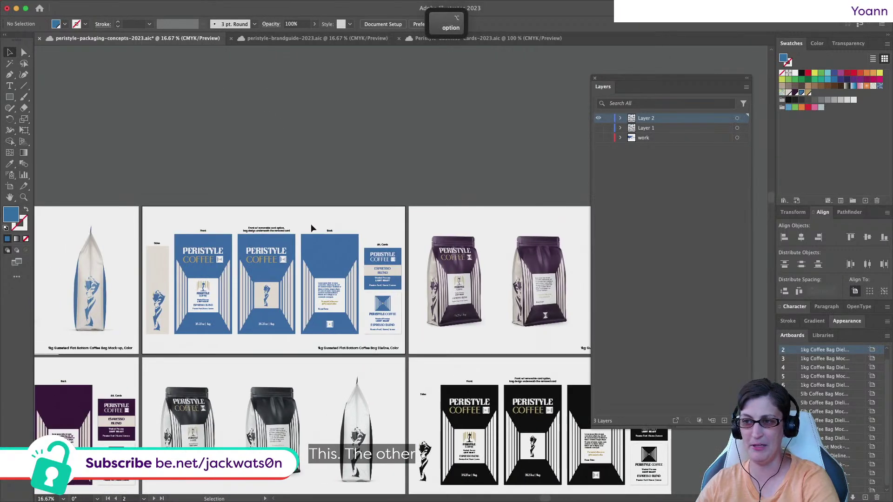
scroll(298, 216, "up", 1)
scroll(274, 233, "down", 1)
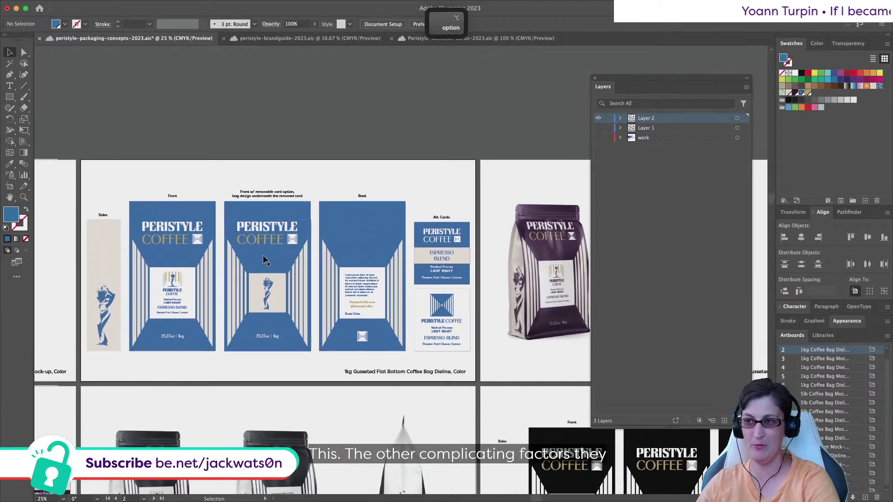
scroll(265, 256, "up", 1)
left_click(272, 173)
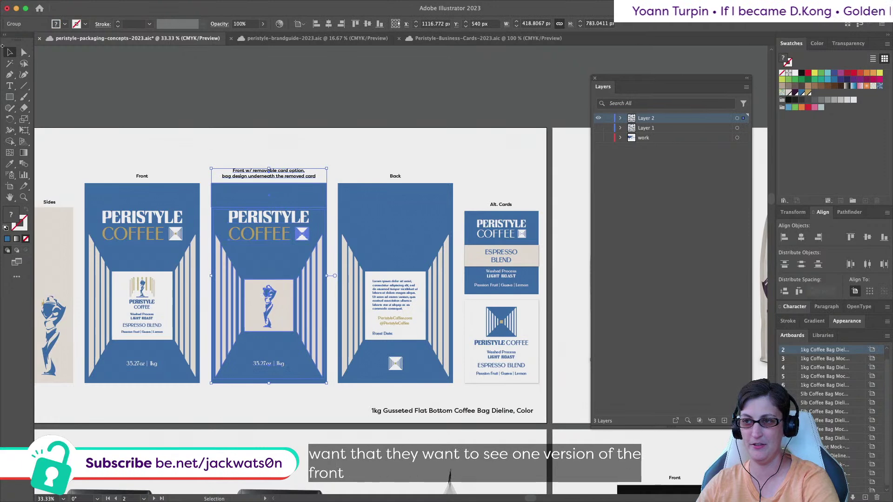
key("a")
scroll(341, 167, "up", 1)
key("super+shift+a")
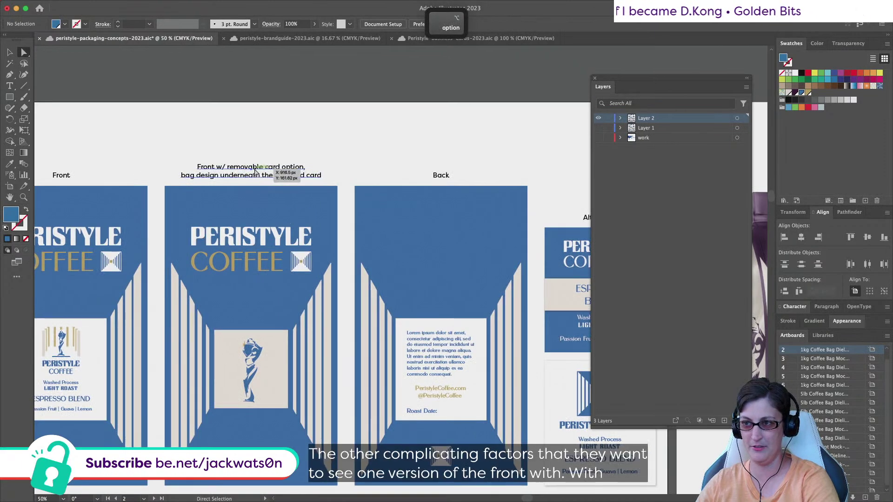
key("t")
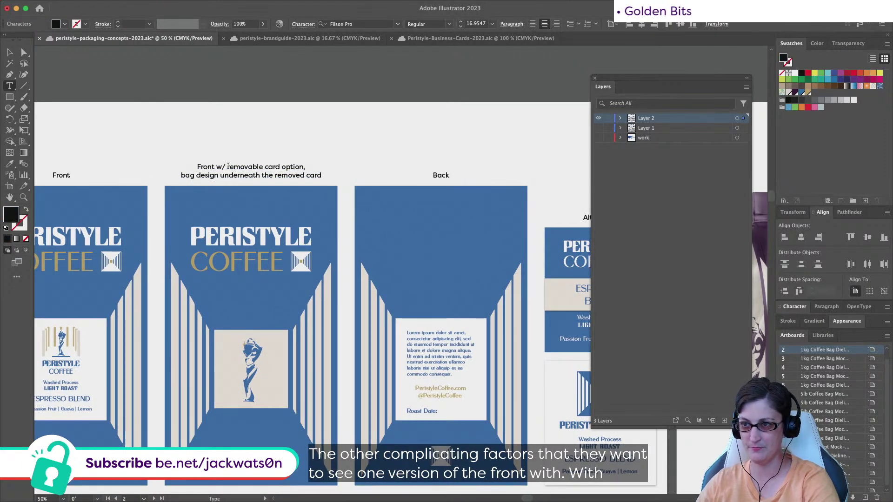
left_click_drag(227, 167, 322, 159)
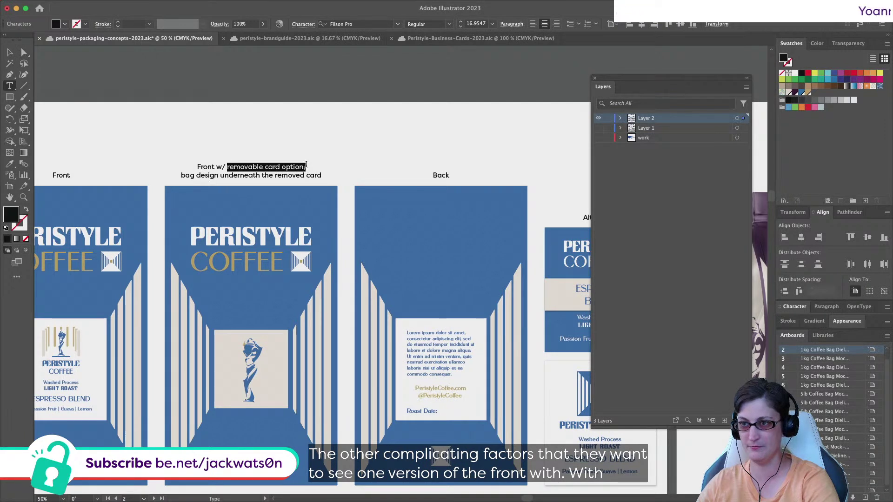
key("BackSpace")
type("o")
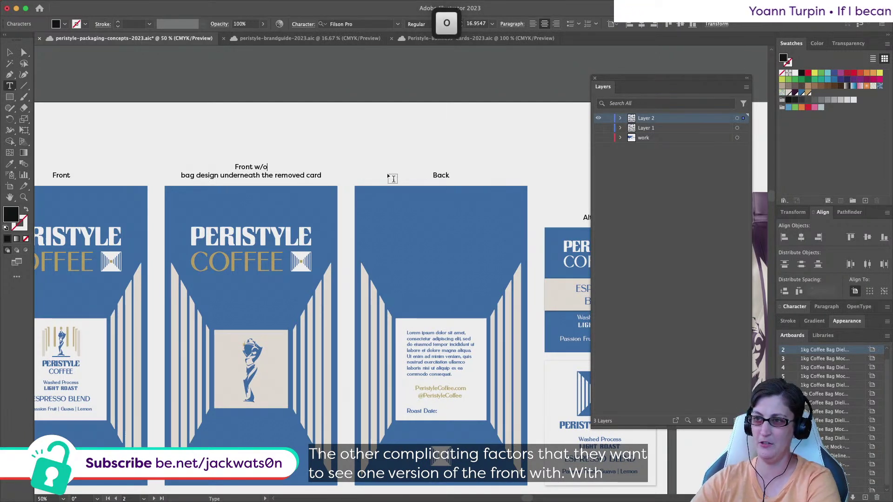
type("ut sticker label")
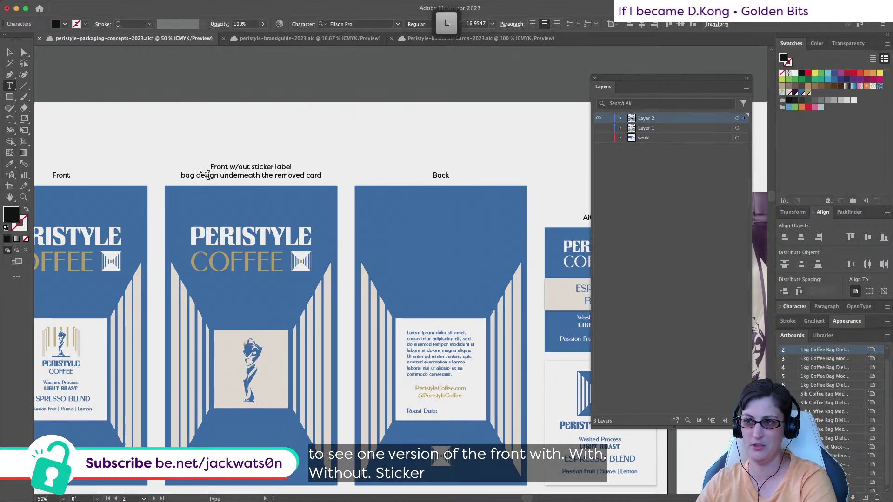
type("Bag")
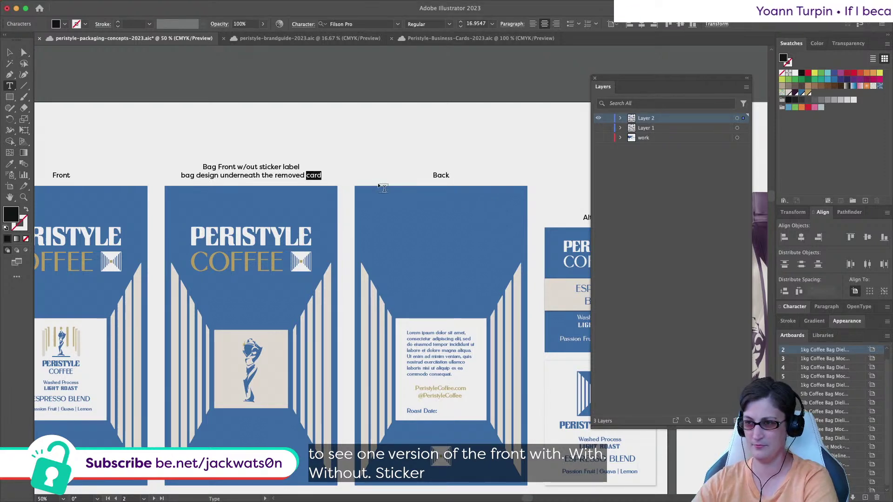
Shorten the caption's second line to "bag design underneath" and end its first line with a semicolon
key("BackSpace")
key("BackSpace")
key("BackSpace")
key("BackSpace")
key("BackSpace")
key("BackSpace")
key("BackSpace")
key("BackSpace")
key("BackSpace")
key("BackSpace")
key("BackSpace")
key("BackSpace")
key("BackSpace")
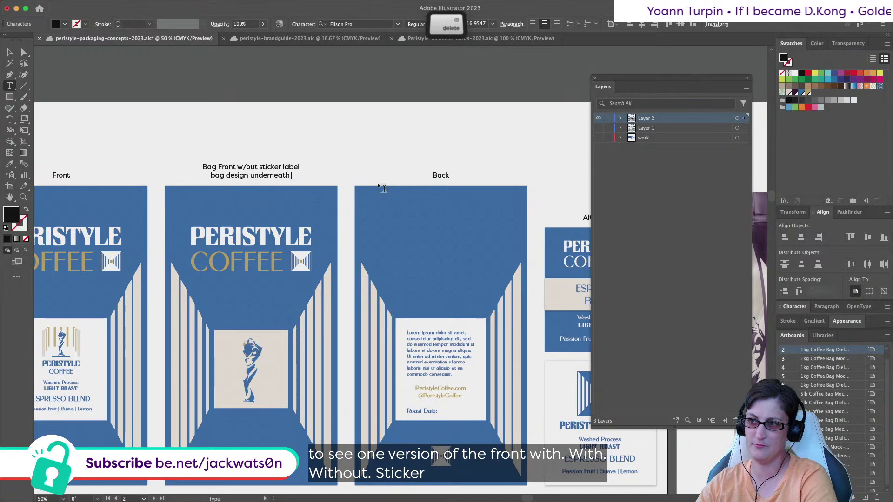
key("BackSpace")
key("Up")
key("Left")
type(";")
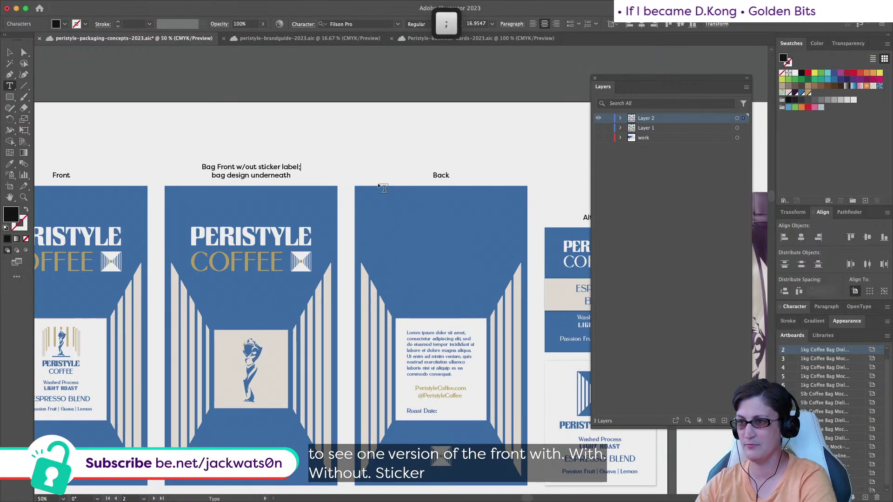
Extend the "Front" caption above the blue bag to read "Front w/ sticker label"
scroll(110, 172, "down", 2)
scroll(109, 172, "left", 2)
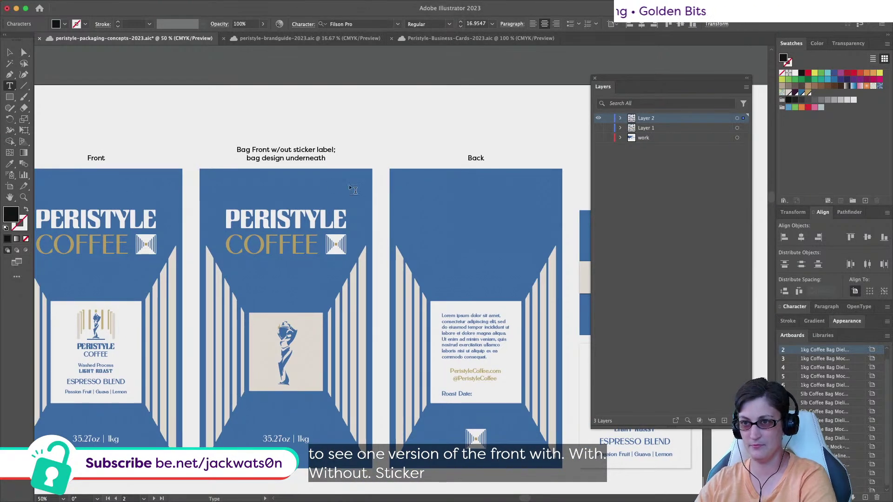
type("w/ sticker la")
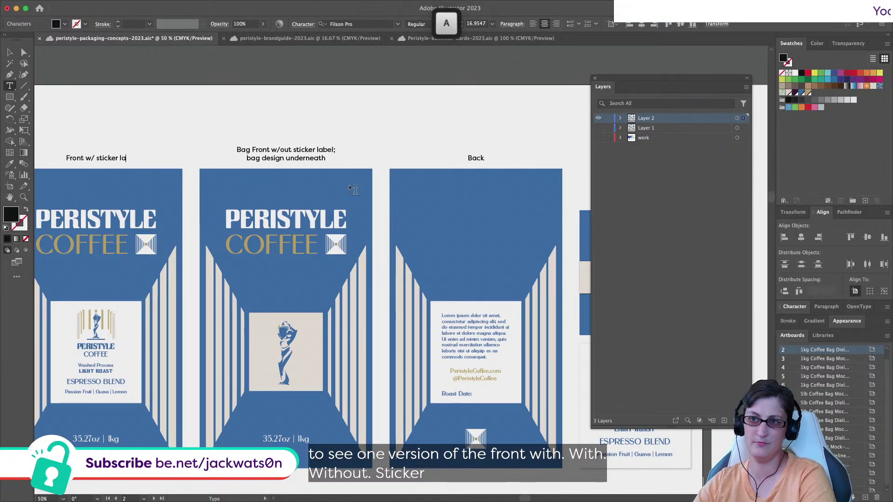
type("bel")
left_click(24, 52)
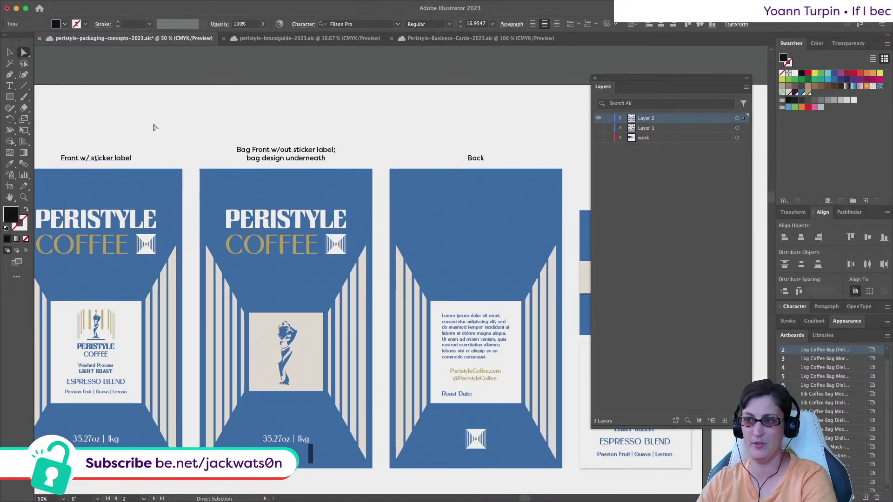
Examine the statue card on the blue bag front and the layout of the 1kg dieline artboard among its neighbours
left_click(306, 339)
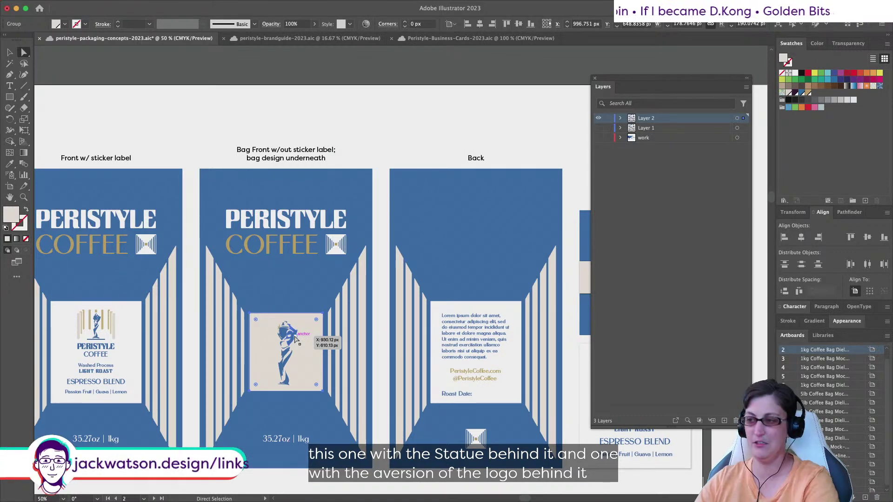
scroll(322, 296, "down", 1)
scroll(321, 293, "down", 1)
scroll(321, 294, "down", 3)
scroll(322, 293, "right", 3)
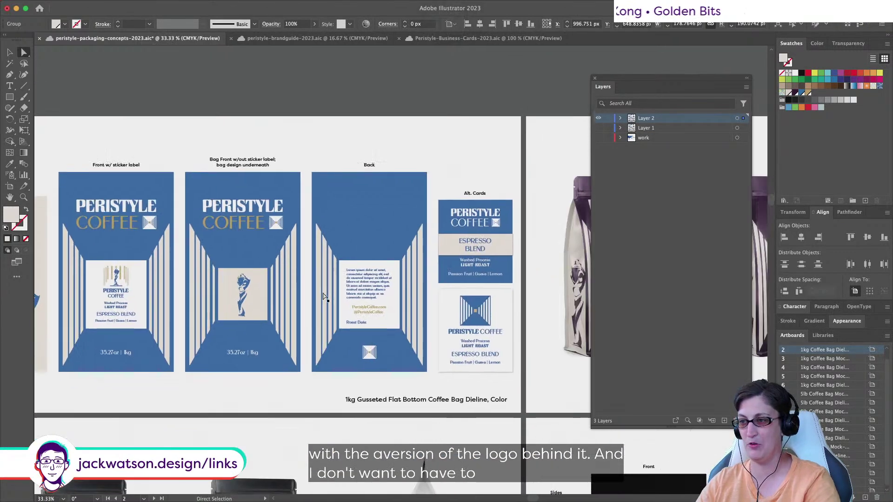
scroll(323, 294, "right", 8)
scroll(324, 295, "down", 3)
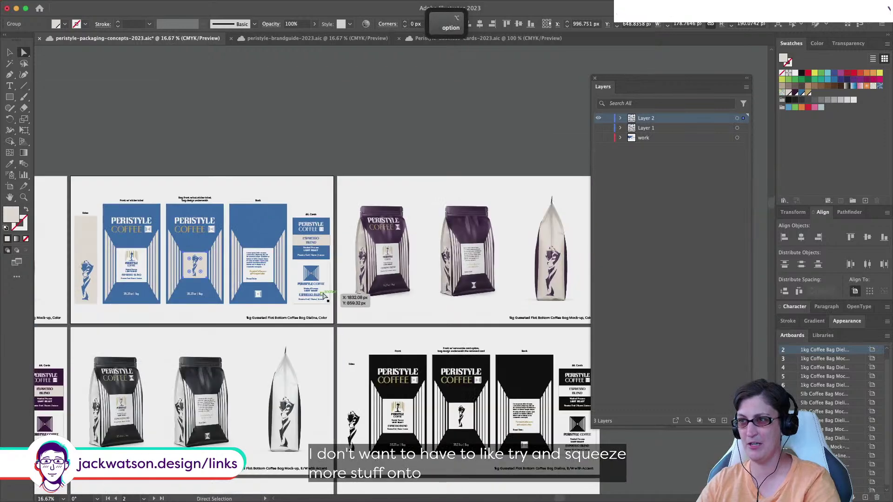
left_click(232, 164)
left_click(233, 235)
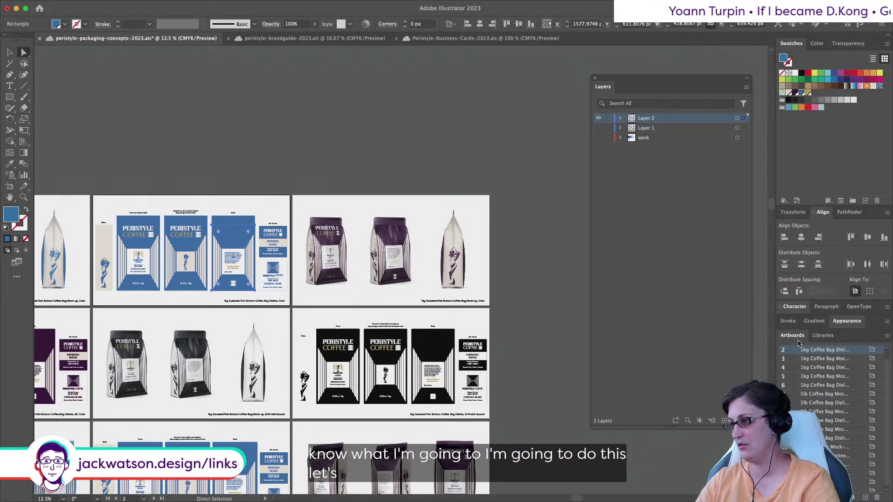
Undock the Artboards panel, enlarge it to show the full artboard list, and clear the artwork selection
left_click_drag(794, 340, 503, 71)
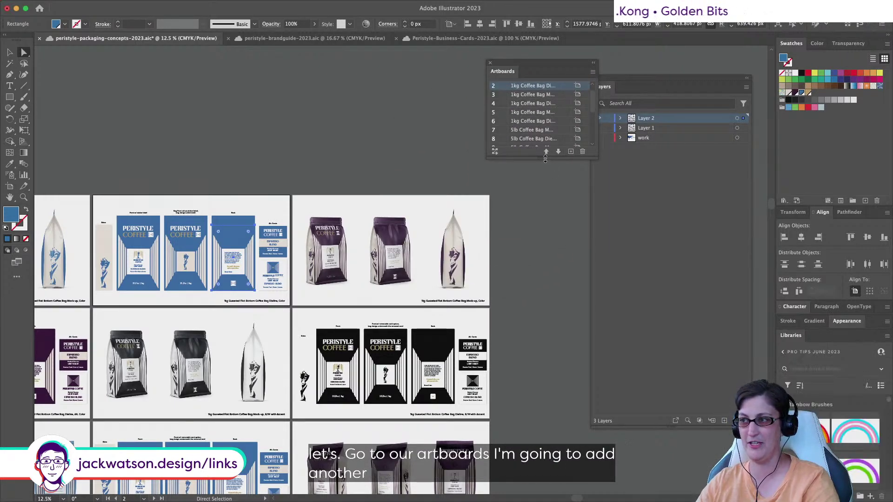
left_click_drag(547, 159, 547, 396)
left_click(130, 151)
scroll(131, 153, "down", 2)
scroll(132, 153, "left", 2)
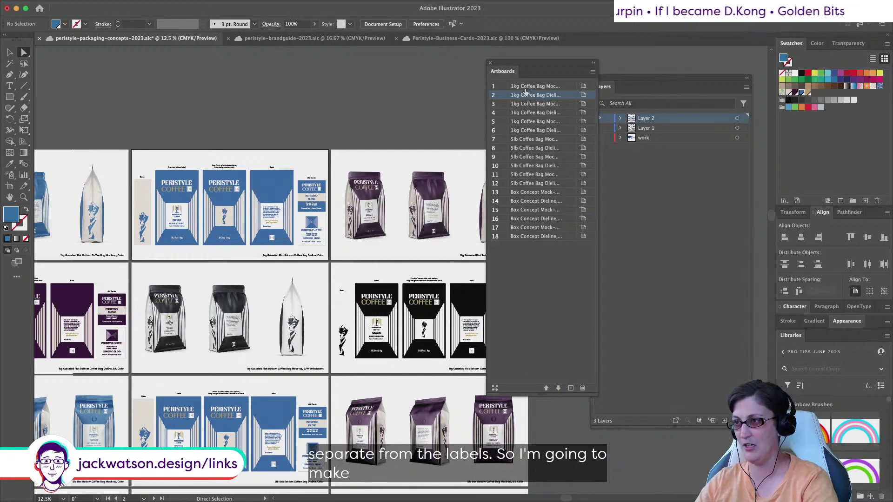
Duplicate the "1kg Coffee Bag Dieline, Color" artboard and move the copy to third place in the artboard list
left_click(593, 71)
left_click(618, 82)
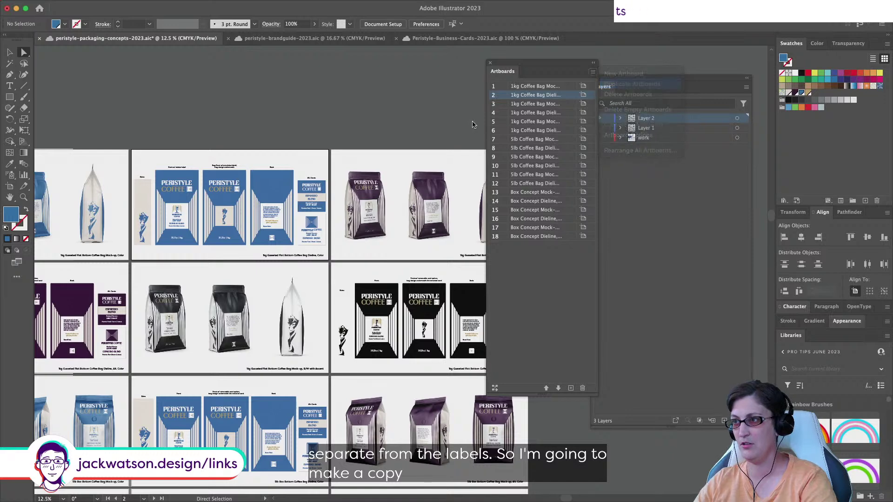
left_click(537, 271)
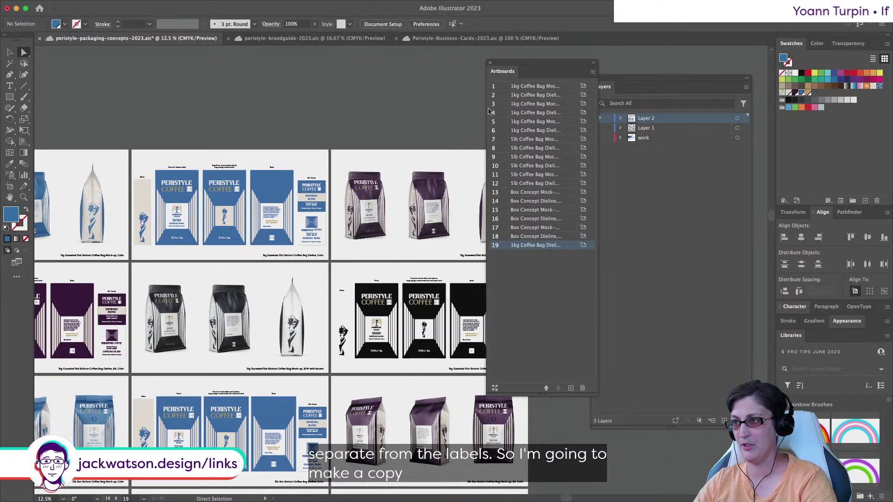
left_click_drag(485, 109, 385, 111)
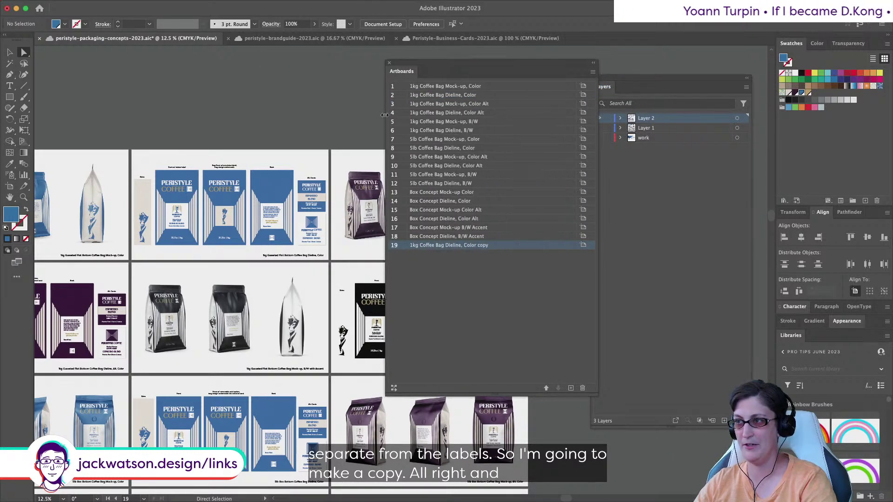
key("ctrl+0")
left_click_drag(463, 246, 474, 101)
Rename the copied artboard "1kg Coffee Bag Label Dieline, Color"
double_click(471, 104)
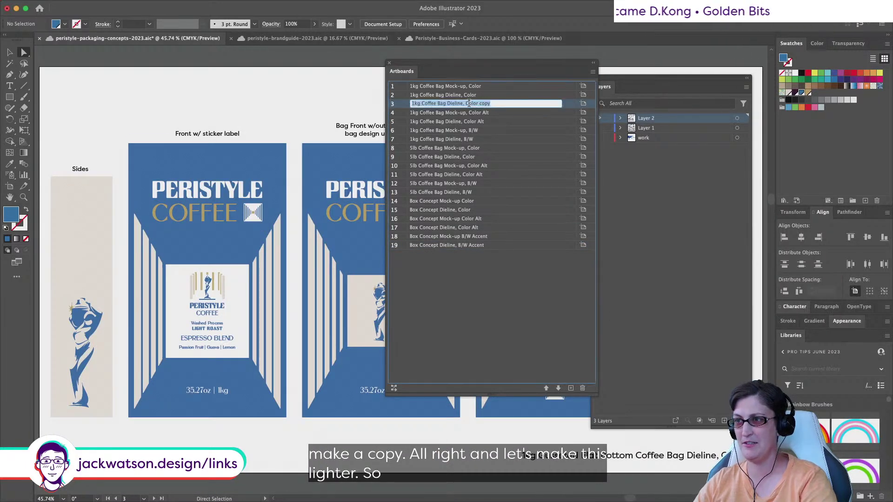
left_click(430, 103)
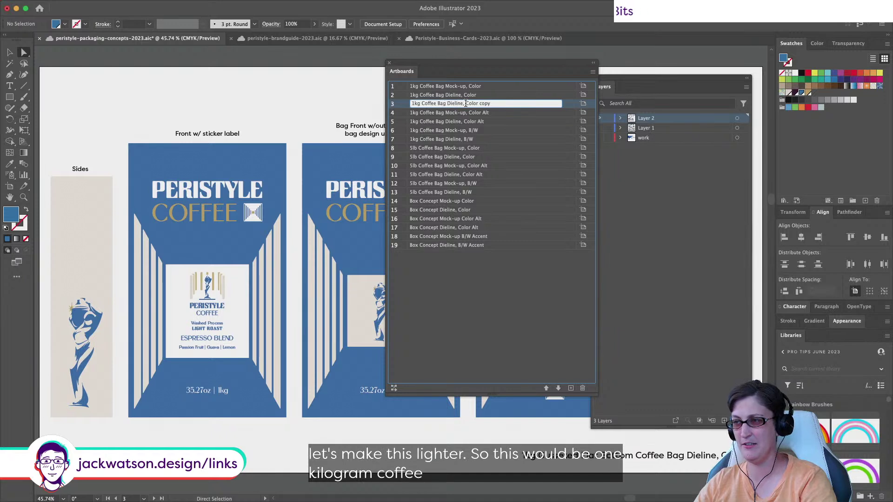
left_click(489, 103)
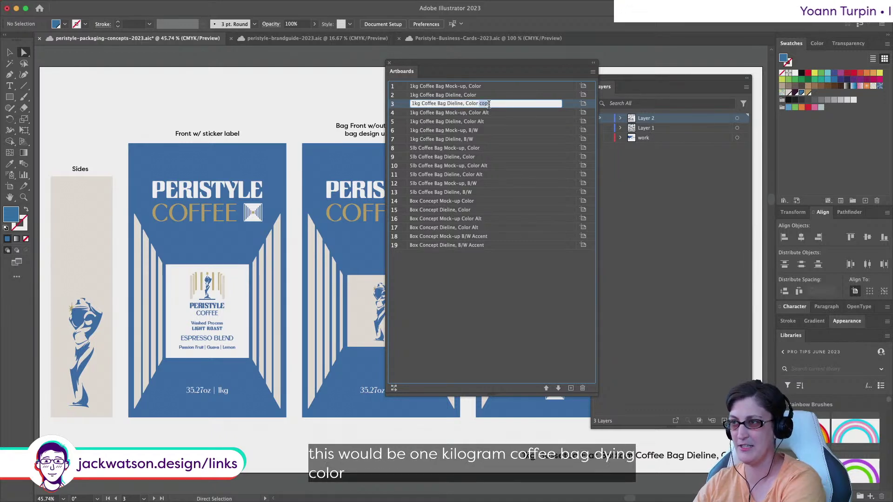
key("BackSpace")
key("BackSpace")
key("BackSpace")
key("BackSpace")
key("BackSpace")
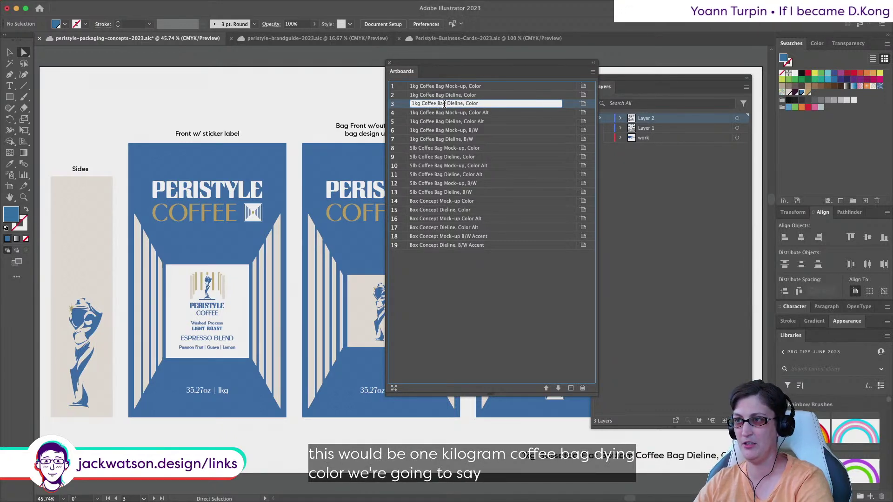
type("Bag Label")
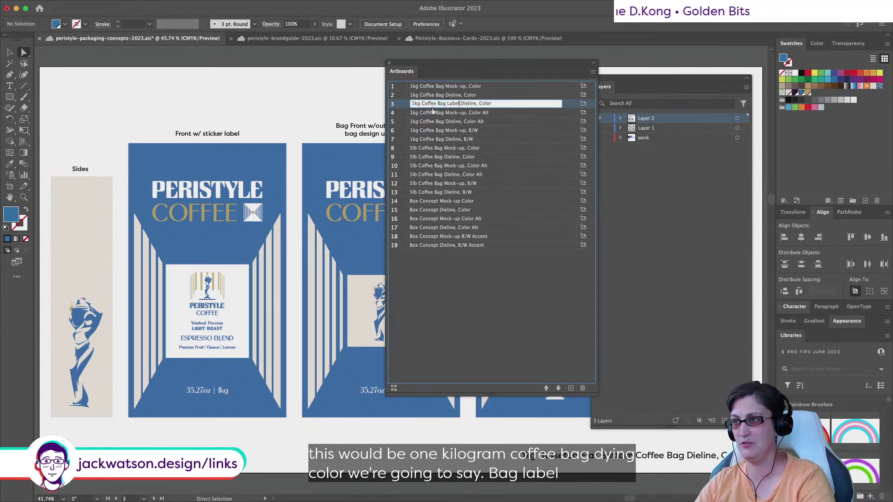
key("Return")
Duplicate the purple "1kg Coffee Bag Dieline, Color Alt" artboard and move the copy directly below the original in the artboard list
scroll(344, 106, "down", 2, "alt")
scroll(344, 106, "down", 1)
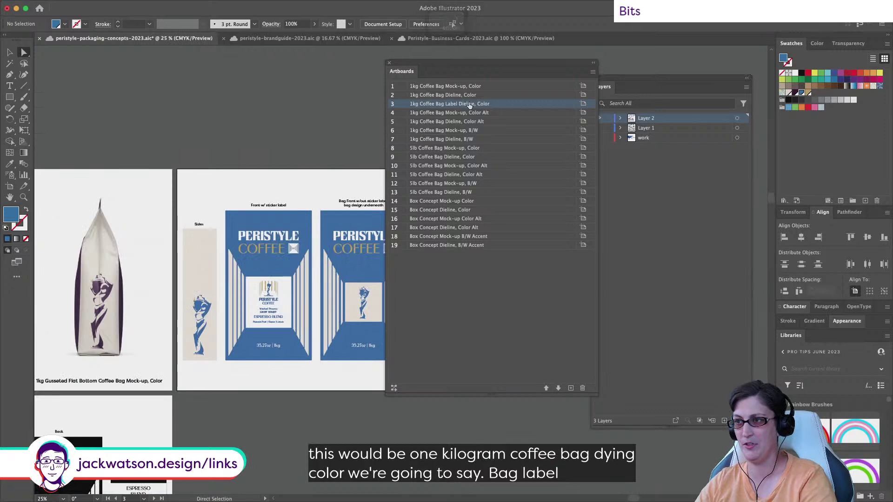
scroll(209, 173, "down", 3)
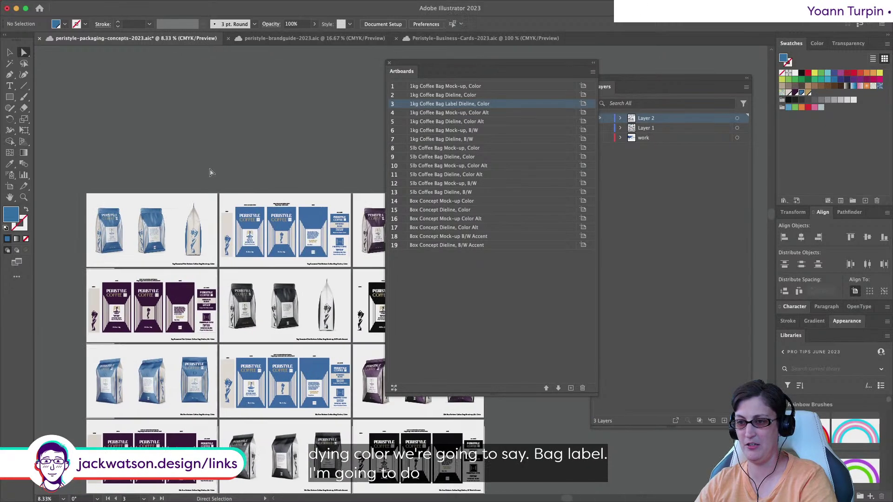
left_click(181, 290)
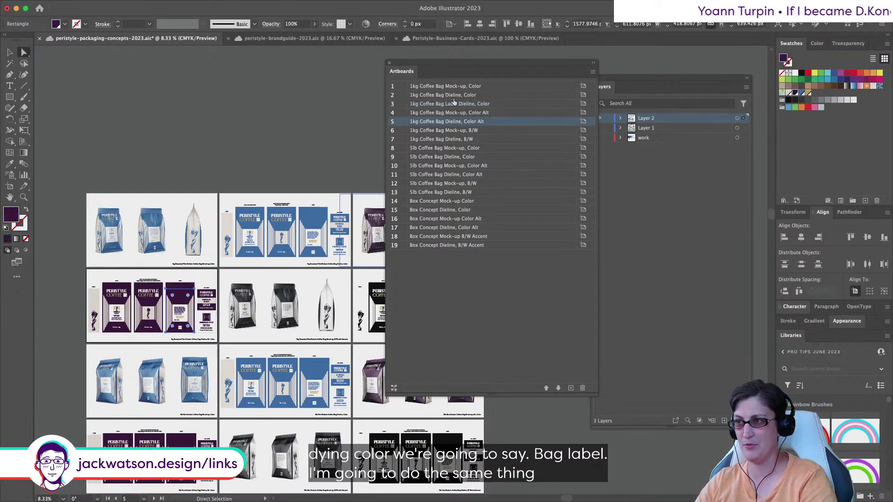
left_click(592, 73)
left_click(619, 86)
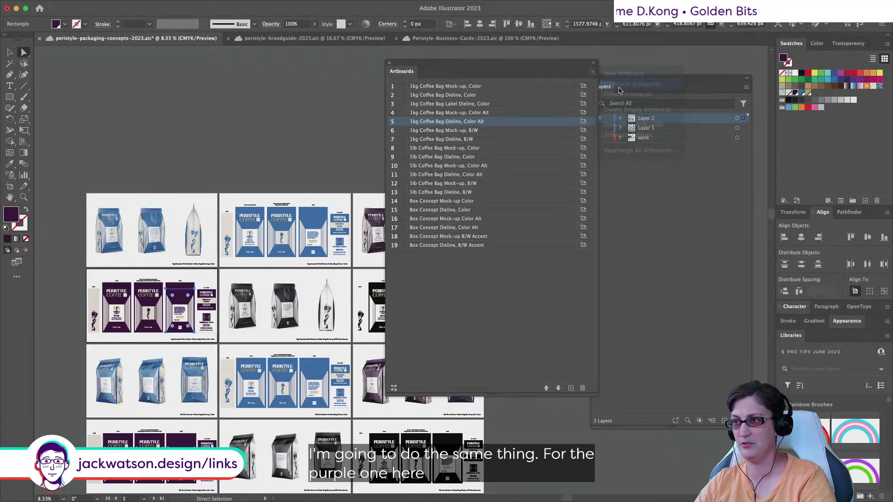
left_click(526, 270)
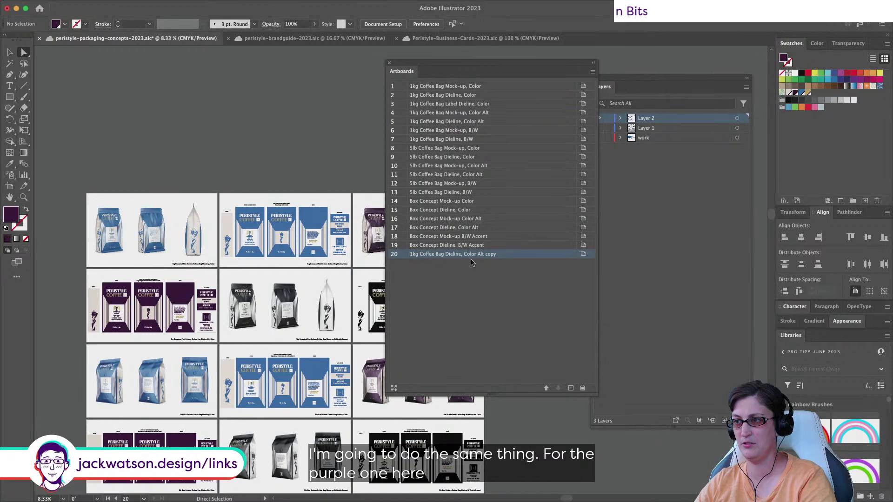
left_click_drag(471, 254, 474, 128)
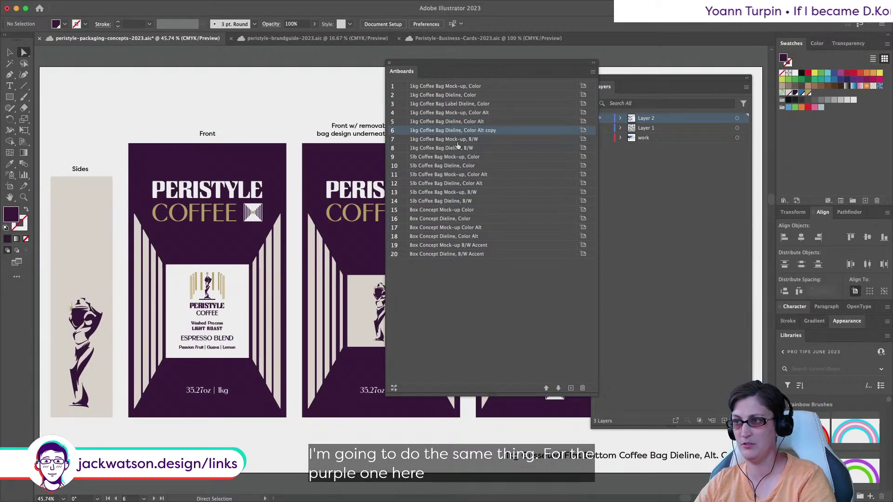
Rename the copied purple dieline artboard "1kg Coffee Bag Label Dieline, Color Alt"
double_click(449, 130)
left_click(449, 131)
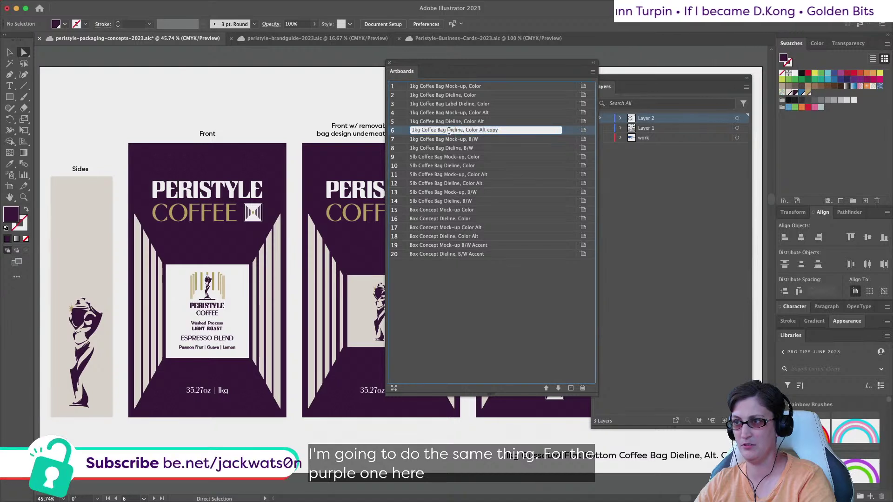
type("Label")
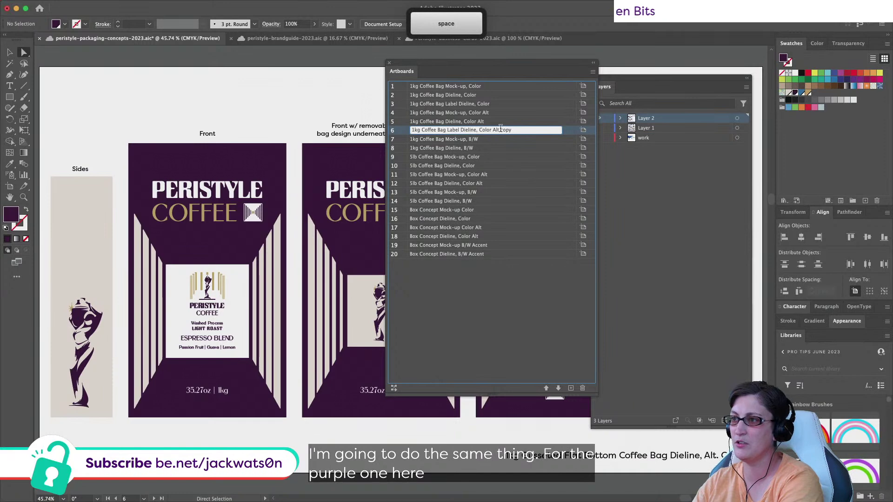
left_click(535, 130)
key("BackSpace")
key("BackSpace")
key("BackSpace")
key("BackSpace")
key("BackSpace")
key("Return")
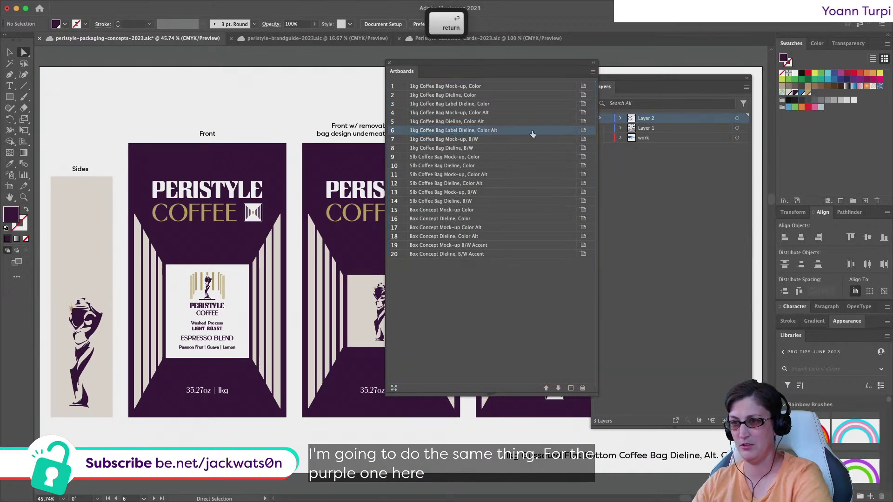
Rearrange all artboards into a grid of 4 columns with 20 px spacing, moving the artwork with the artboards
left_click_drag(215, 155, 404, 249)
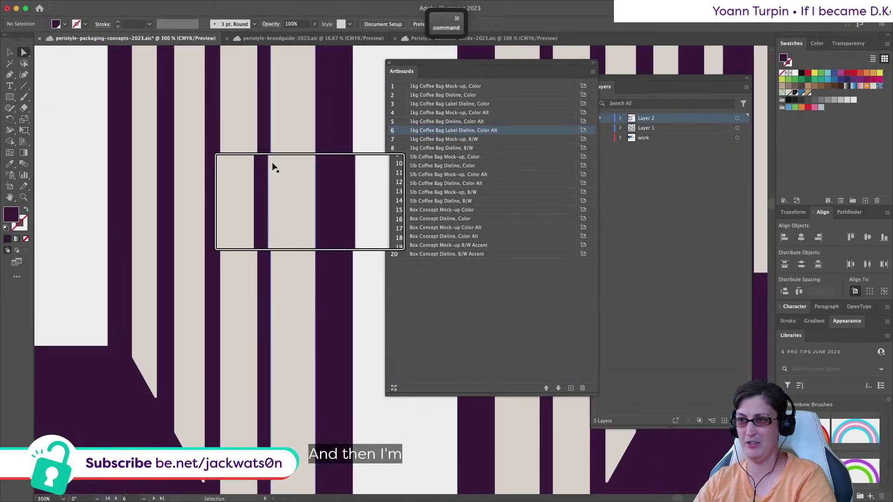
left_click(285, 179, "alt")
scroll(285, 178, "down", 8)
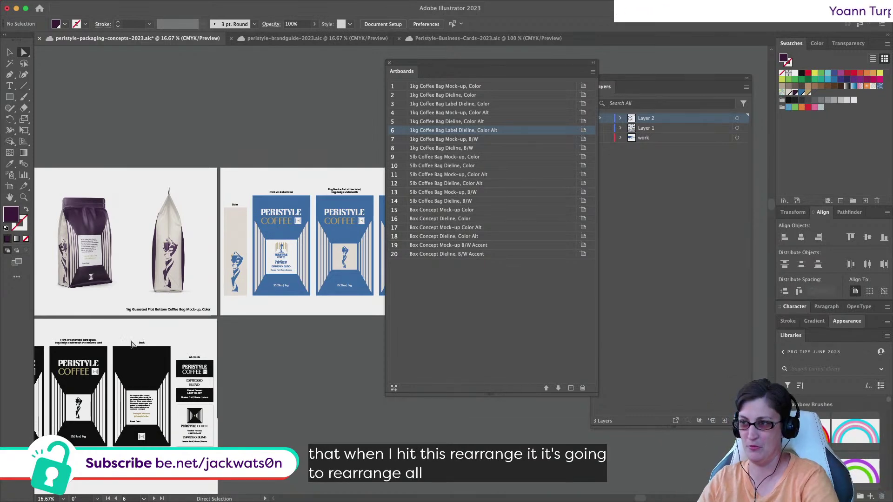
scroll(134, 346, "down", 2)
scroll(133, 346, "right", 5)
scroll(133, 346, "down", 2)
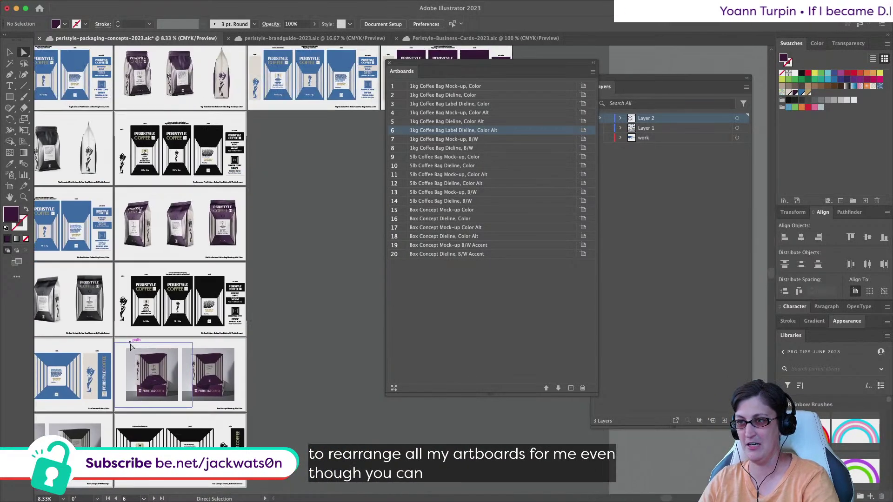
scroll(158, 159, "left", 4)
scroll(158, 159, "up", 1)
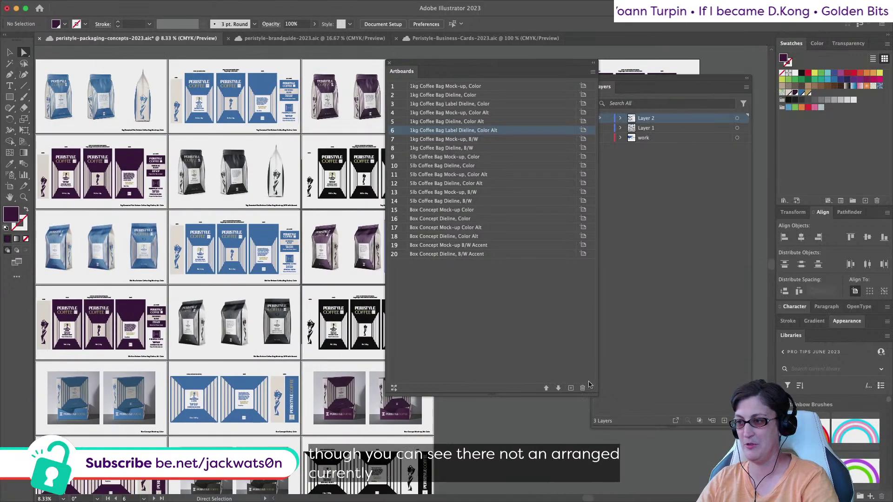
left_click(394, 387)
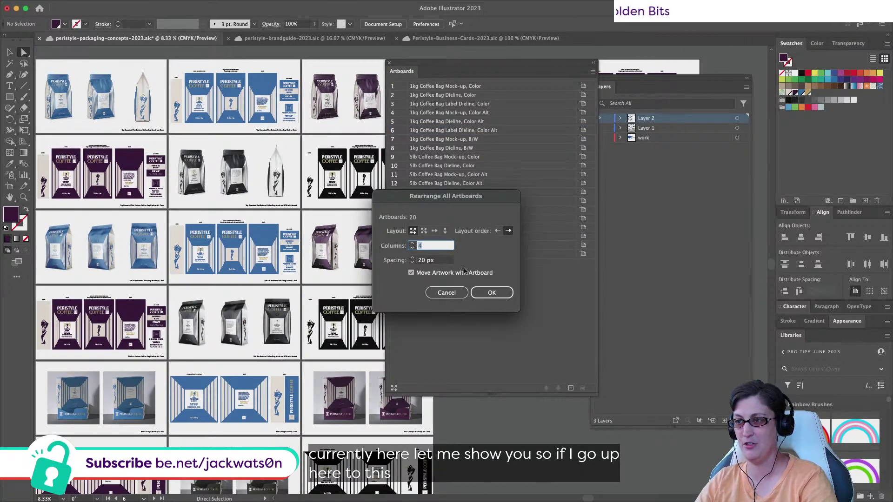
left_click(489, 292)
scroll(238, 186, "up", 1)
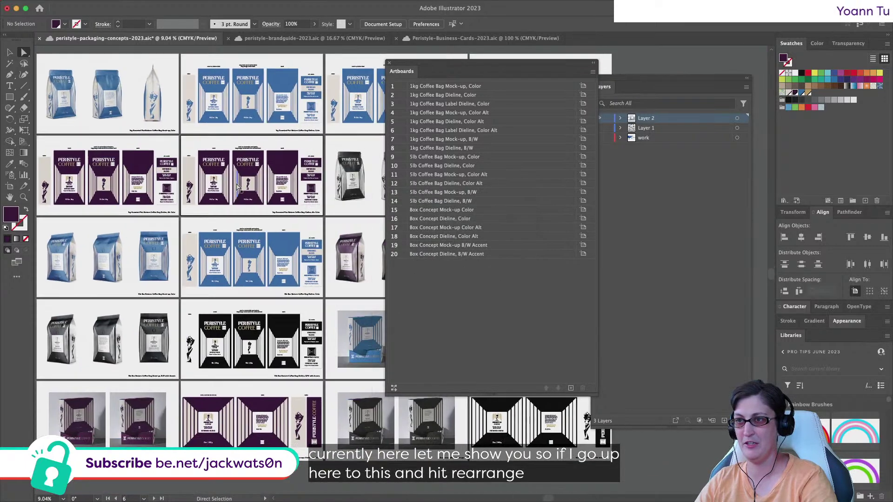
Duplicate the "1kg Coffee Bag Dieline, B/W" artboard and move the copy directly below the original in the artboard list
scroll(238, 186, "down", 5)
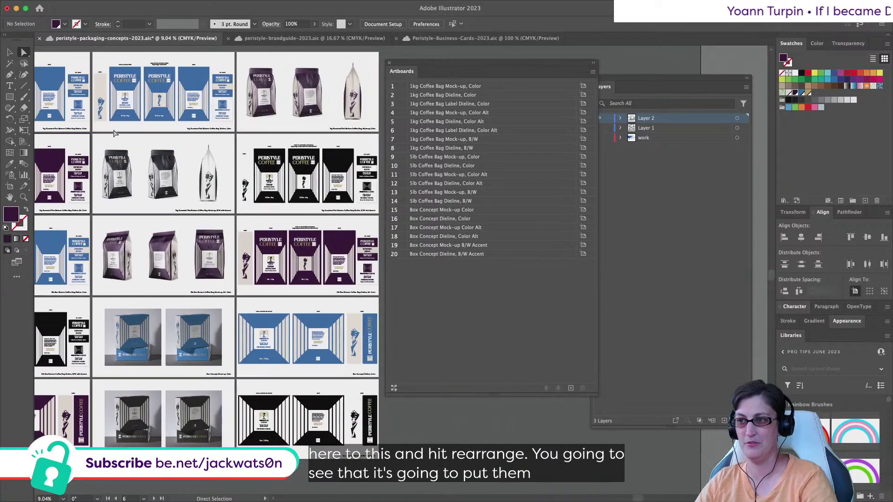
left_click(282, 181)
scroll(325, 177, "left", 1)
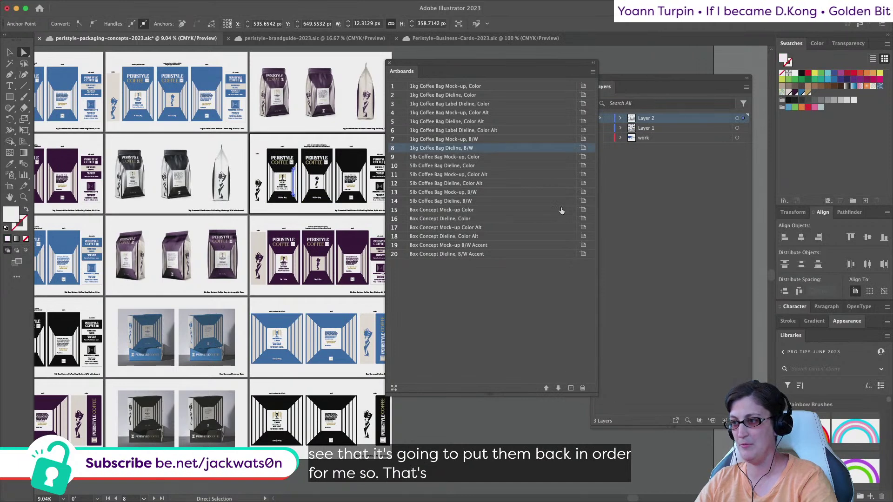
key("super+0")
left_click(592, 71)
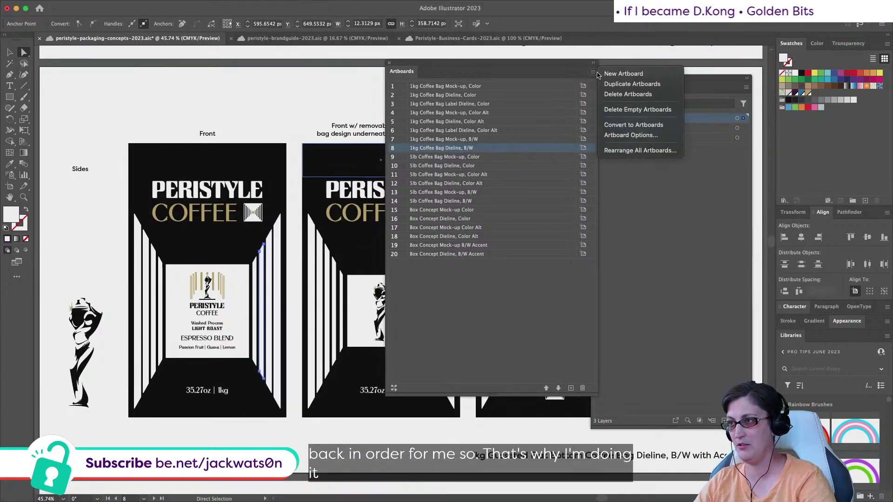
left_click(629, 86)
left_click(521, 274)
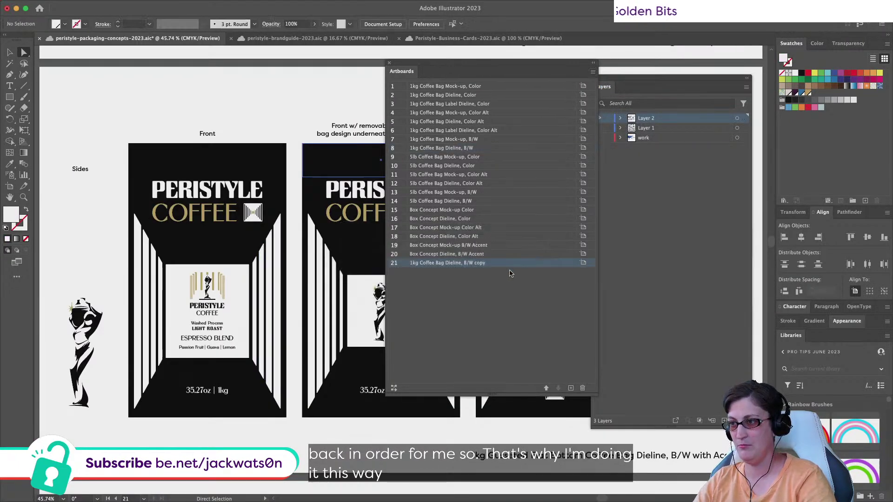
left_click_drag(512, 264, 470, 153)
Rename the copied black-and-white artboard "1kg Coffee Bag Label, B/W"
double_click(471, 157)
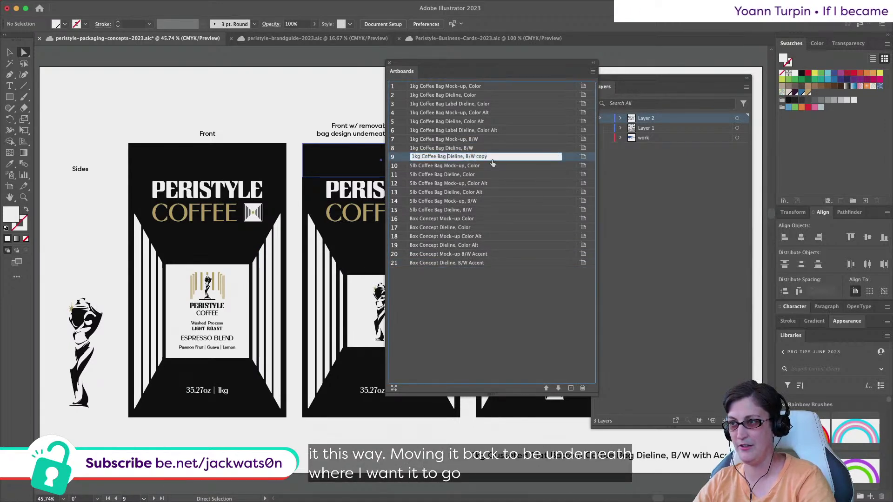
type("Label")
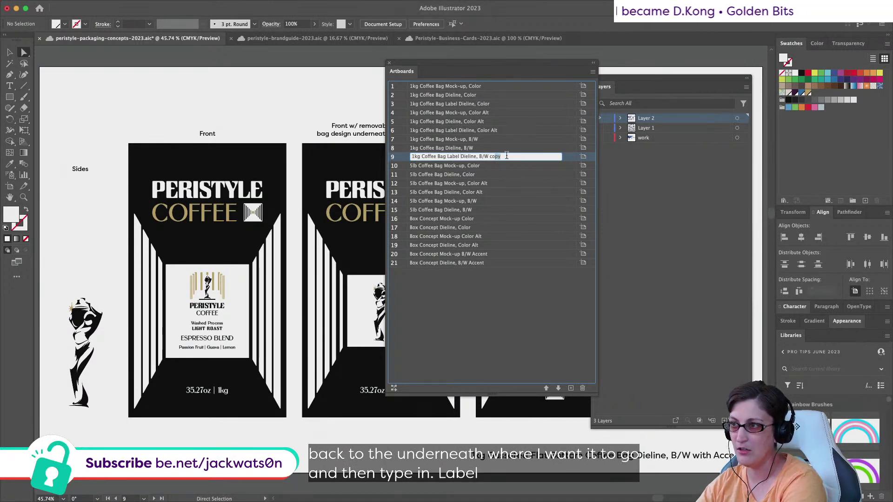
key("BackSpace")
double_click(469, 157)
key("BackSpace")
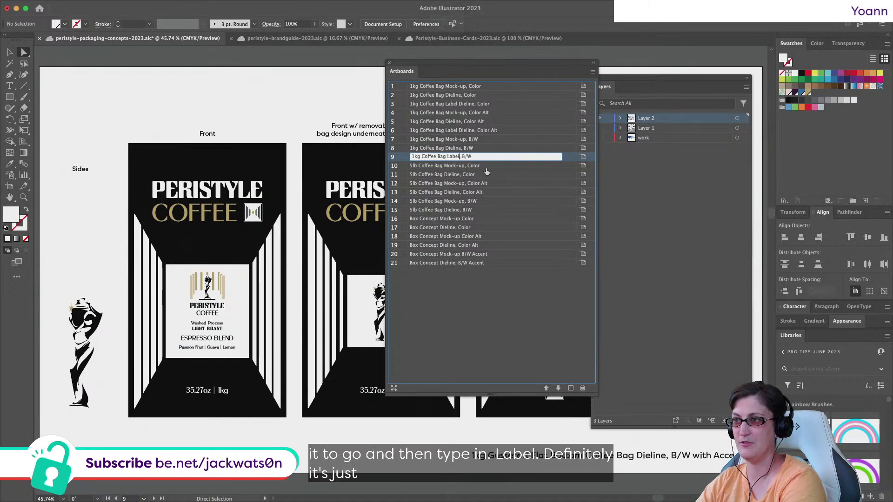
Remove "Dieline" from the two colour label artboard names, leaving "1kg Coffee Bag Label, Color Alt" and "1kg Coffee Bag Label, Color"
double_click(466, 130)
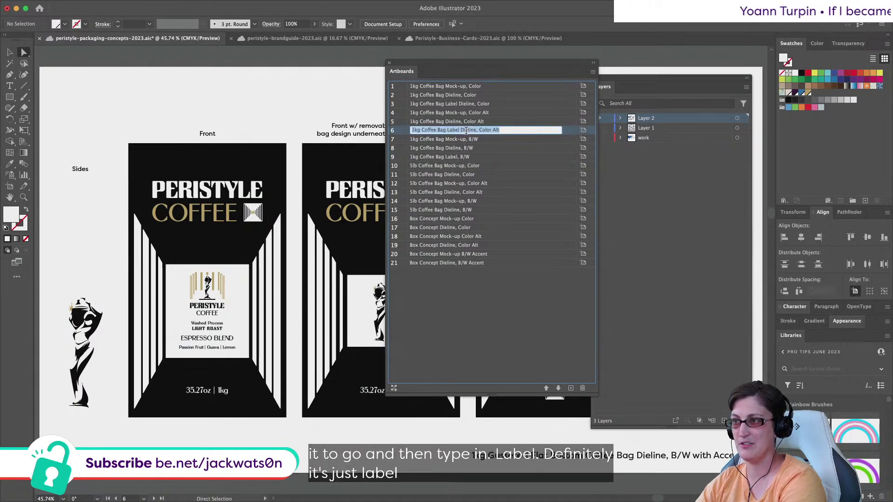
key("BackSpace")
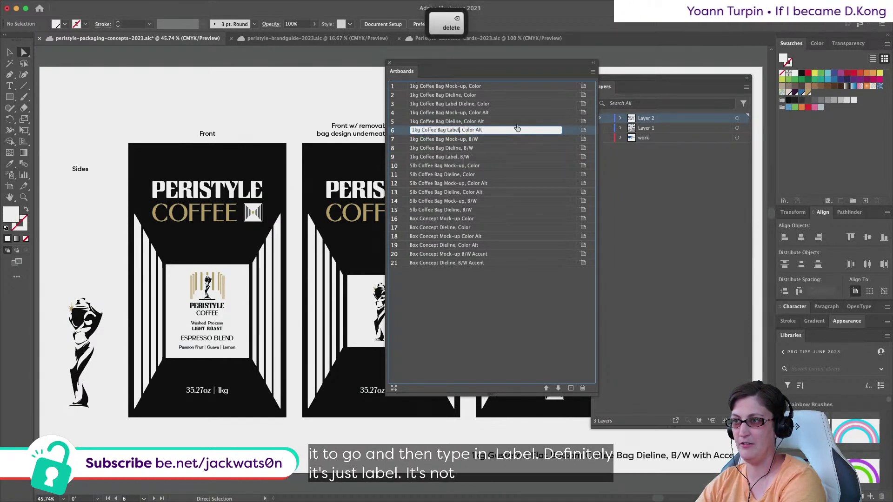
double_click(468, 104)
double_click(469, 105)
key("BackSpace")
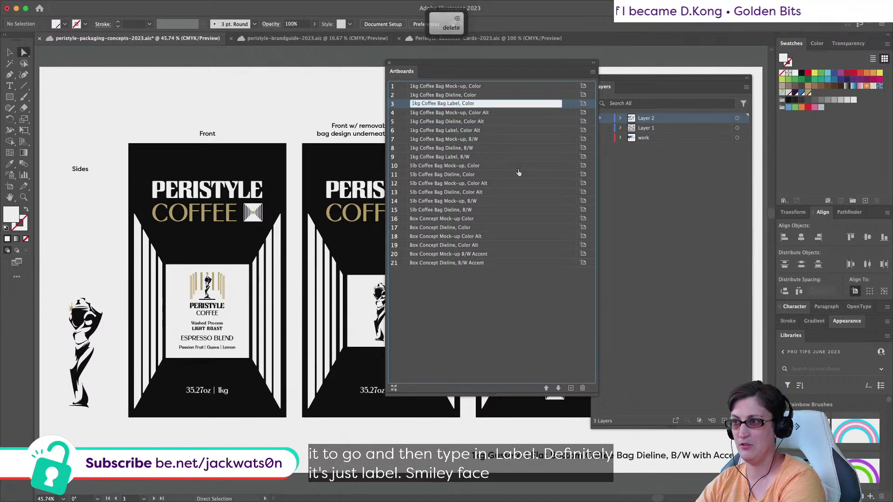
left_click(512, 148)
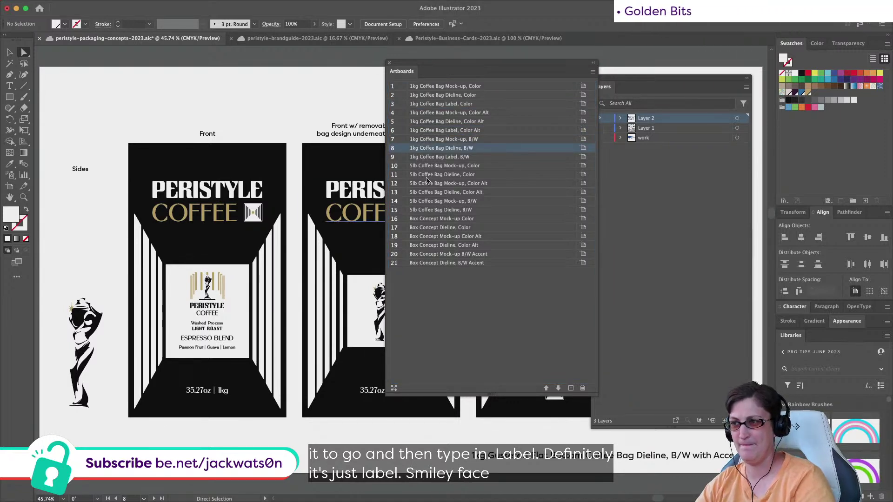
Rearrange all artboards again to follow the list order with the black-and-white label artboard included
left_click(505, 175)
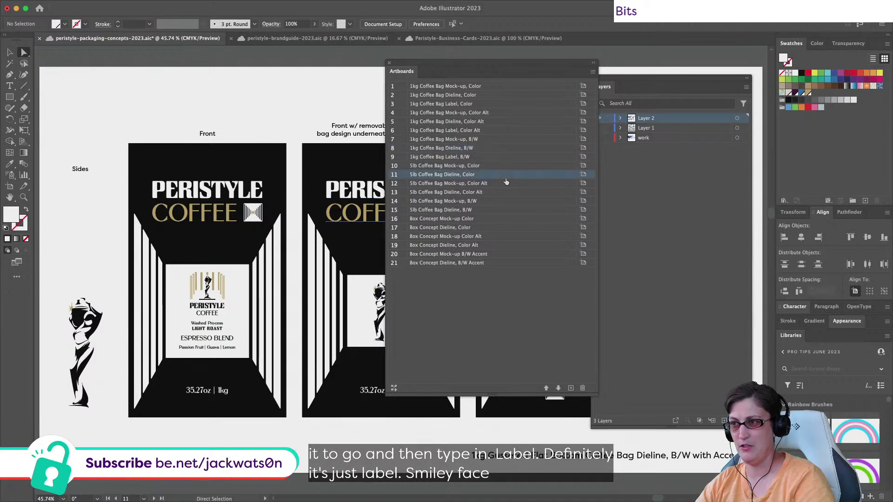
left_click(394, 387)
key("Return")
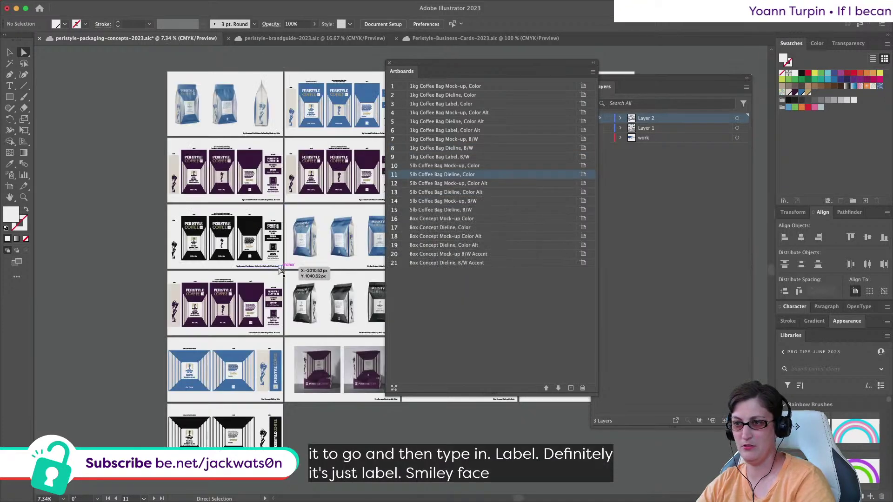
Look over the rearranged artboard grid and narrow the Artboards panel to uncover more of the canvas
scroll(280, 270, "right", 5)
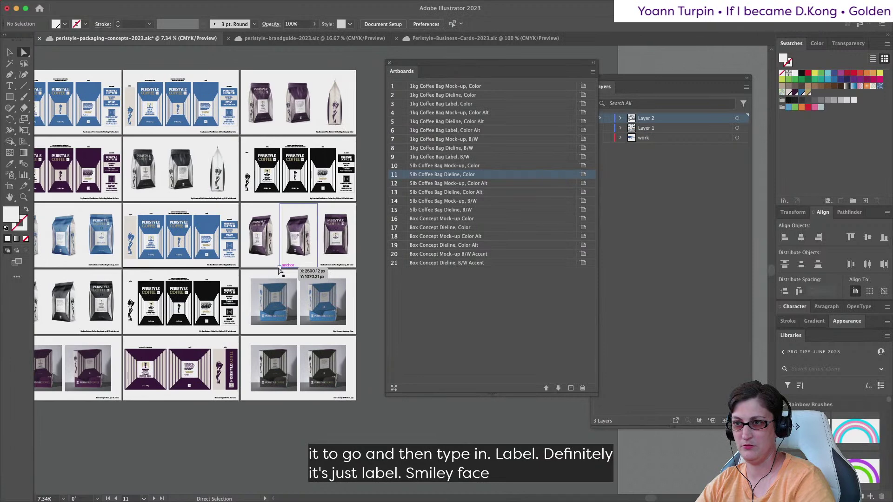
scroll(280, 270, "left", 6)
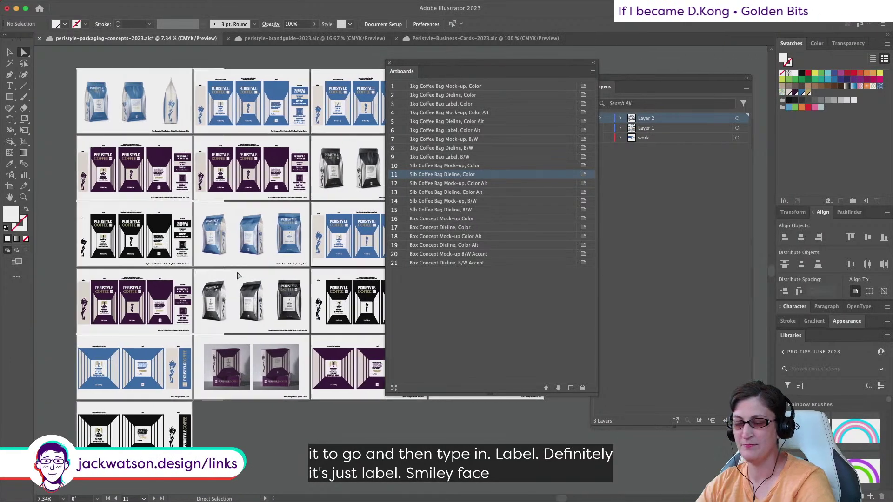
scroll(237, 276, "up", 4)
scroll(237, 276, "right", 3)
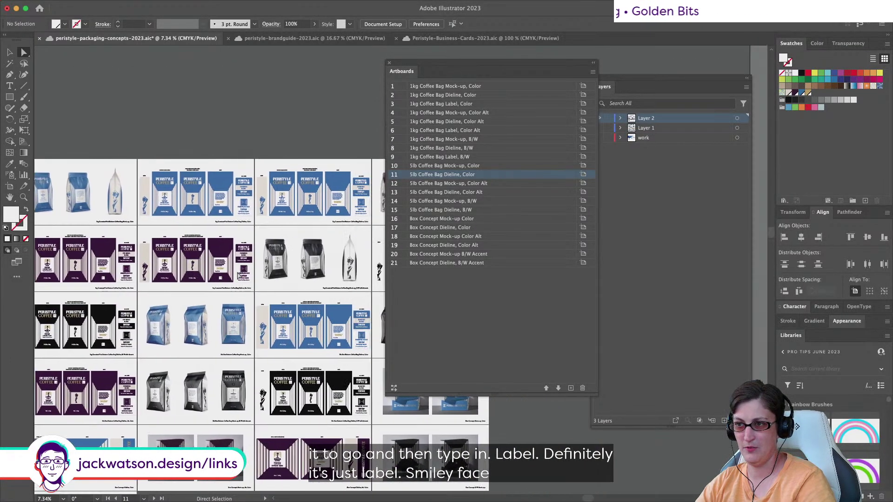
scroll(237, 275, "down", 2)
scroll(237, 276, "right", 2)
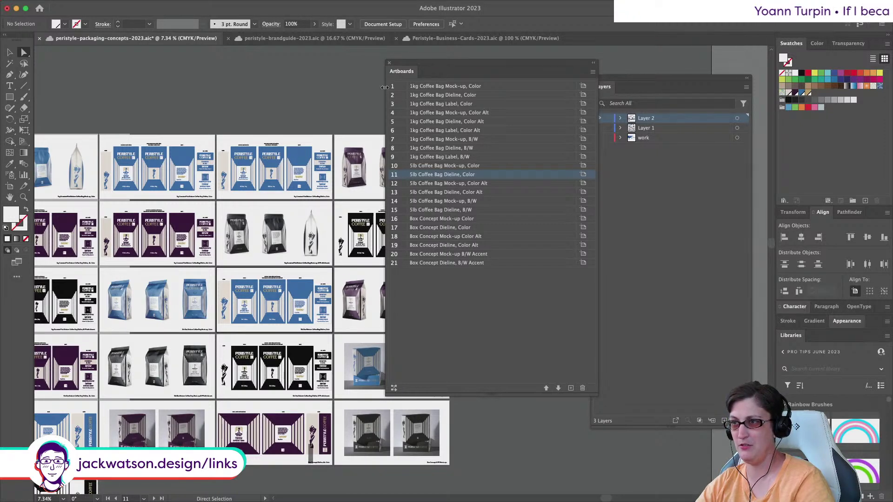
left_click_drag(385, 87, 468, 90)
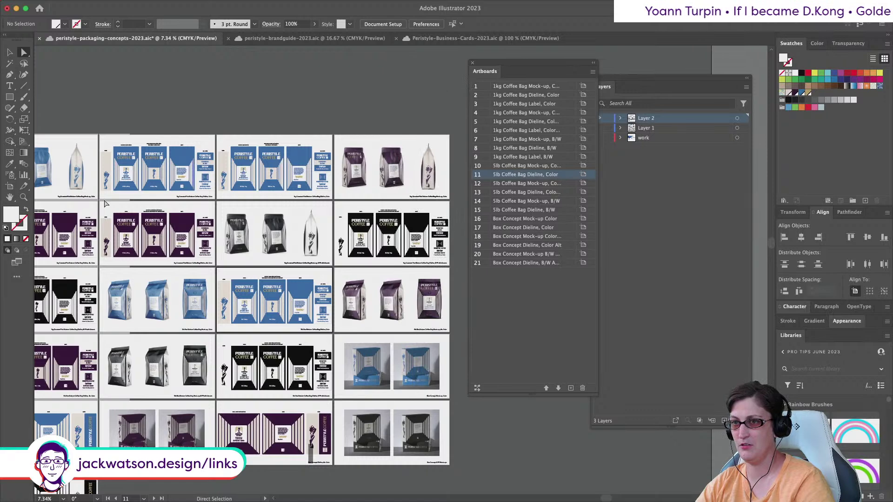
scroll(131, 203, "left", 2)
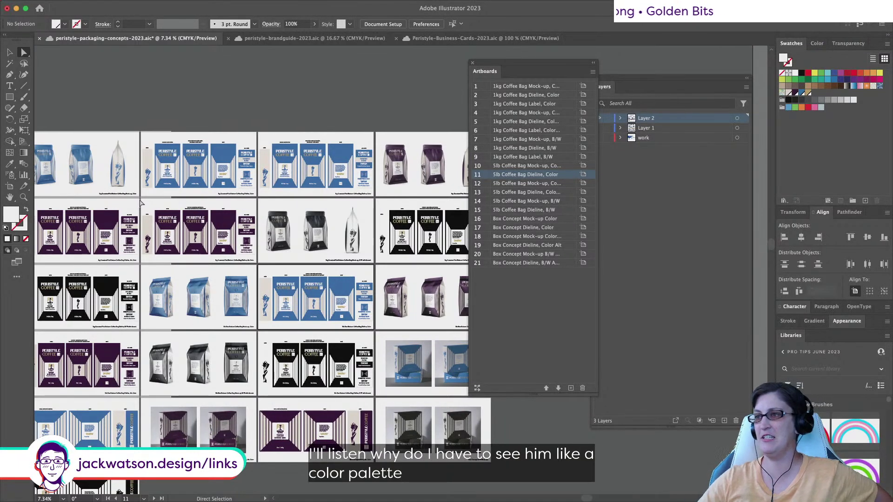
Check the open business card and brand guide documents, and open the printer's dieline file 2lb_14.375inGusset_GL_REV1222.ai
left_click(485, 38)
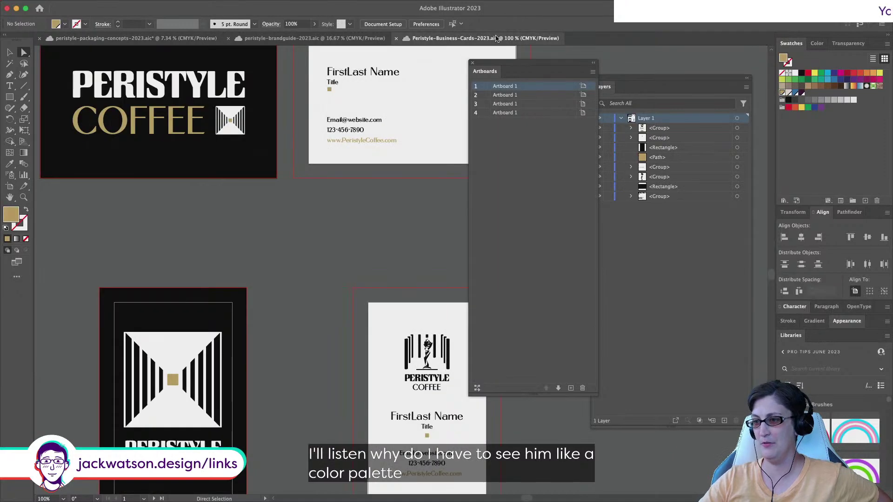
left_click(314, 39)
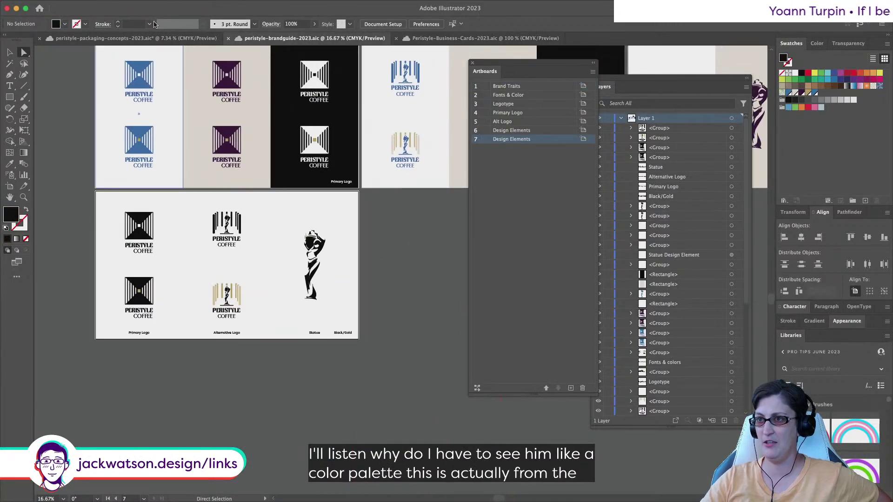
left_click(134, 38)
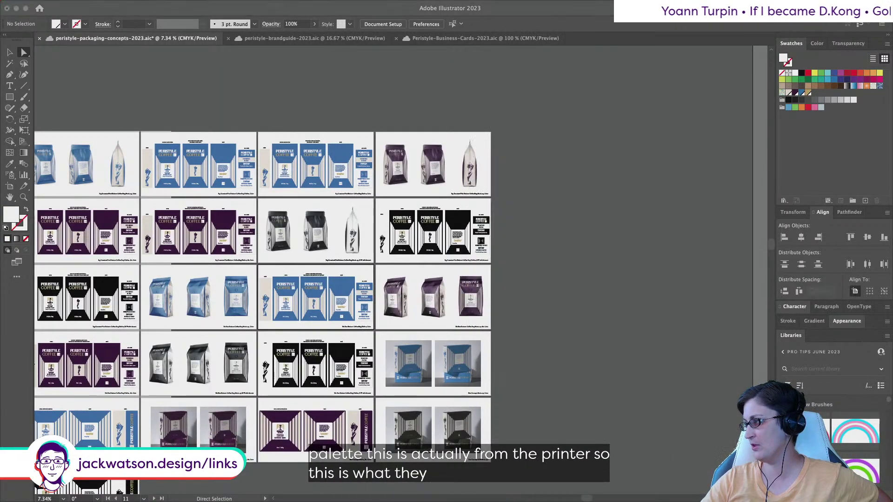
scroll(242, 172, "down", 3)
scroll(241, 172, "right", 3)
scroll(255, 196, "down", 8)
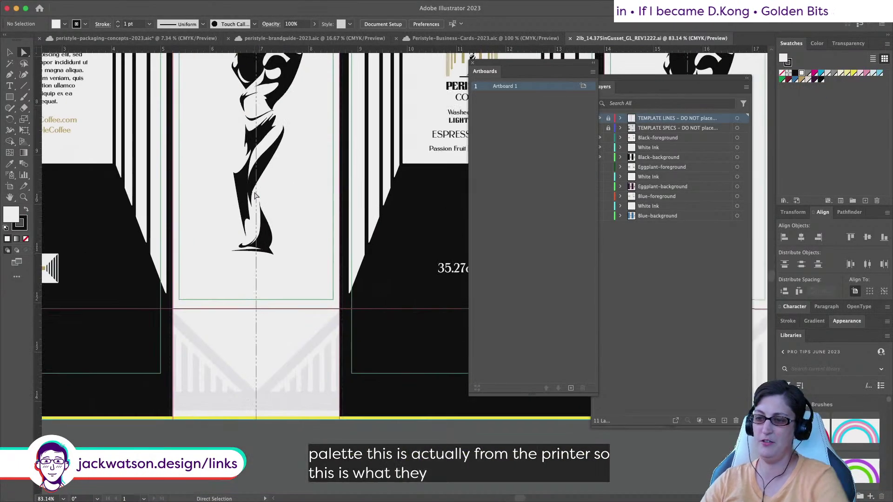
Examine the CMYK colour patches at the base of the end gusset panel and select the background rectangle behind them
scroll(255, 196, "right", 8)
scroll(198, 264, "down", 1, "alt")
scroll(200, 263, "left", 3)
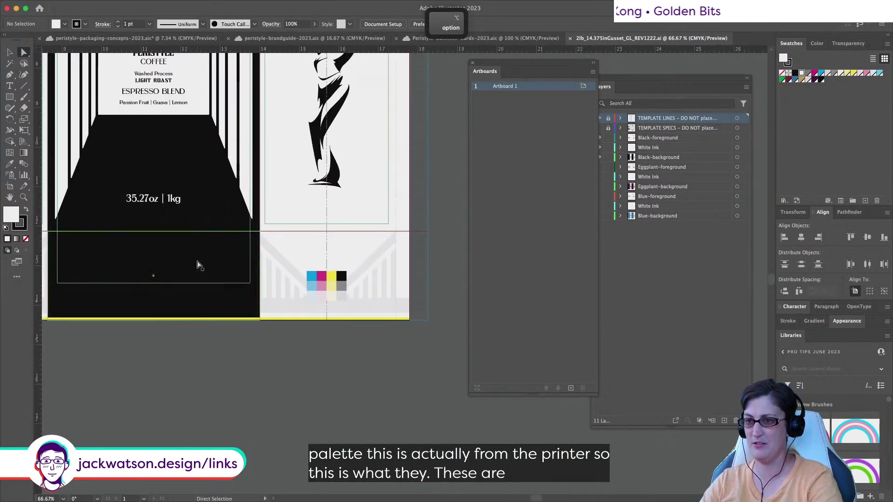
scroll(351, 313, "up", 4, "alt")
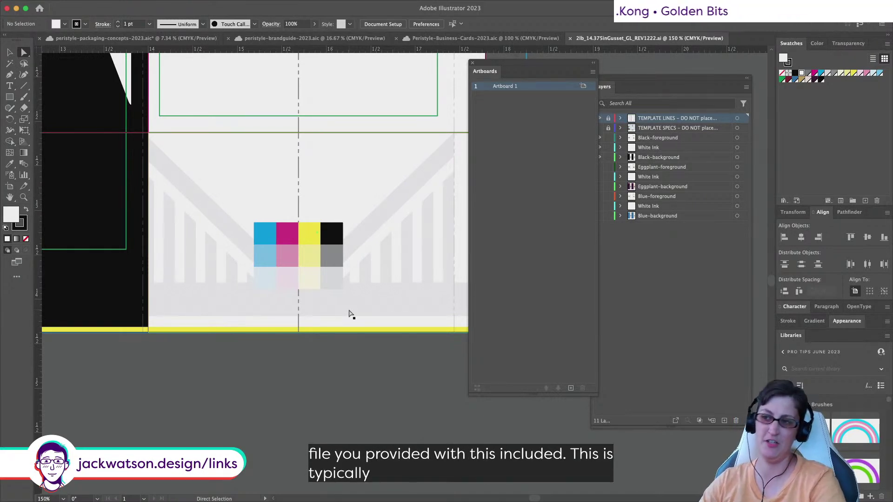
scroll(319, 262, "down", 2)
left_click(320, 263)
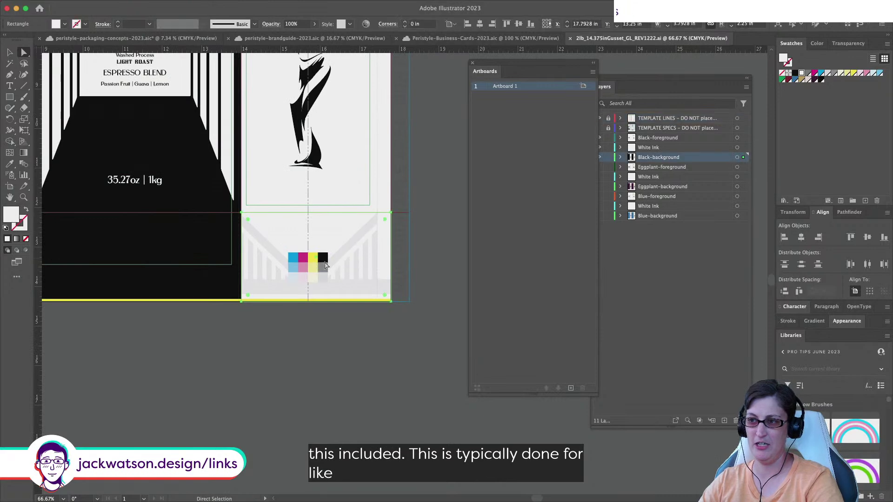
Clear the selection and look over the full black bag dieline around the colour patches and gusset panels
left_click(330, 389)
scroll(210, 332, "down", 3)
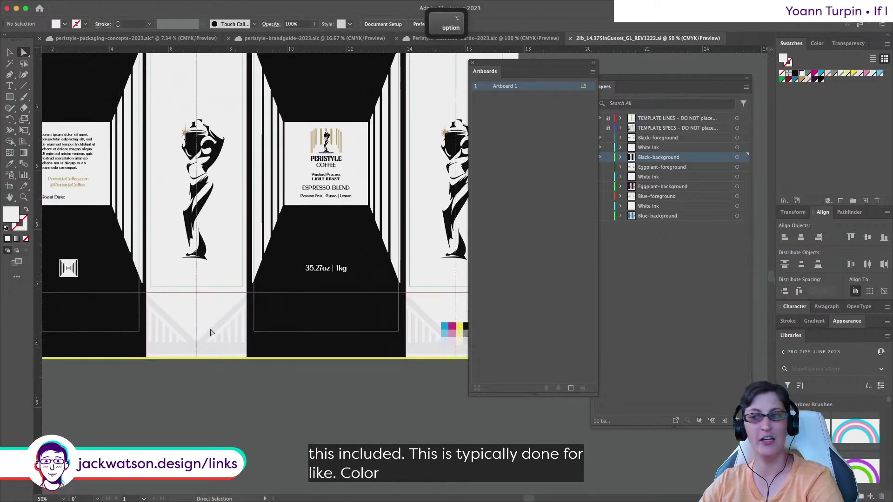
scroll(210, 332, "down", 2)
scroll(306, 318, "up", 1)
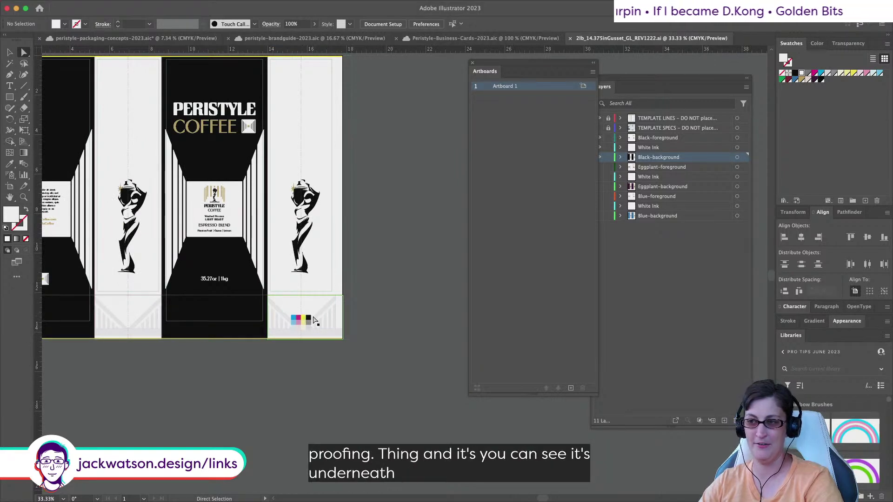
scroll(255, 330, "left", 5)
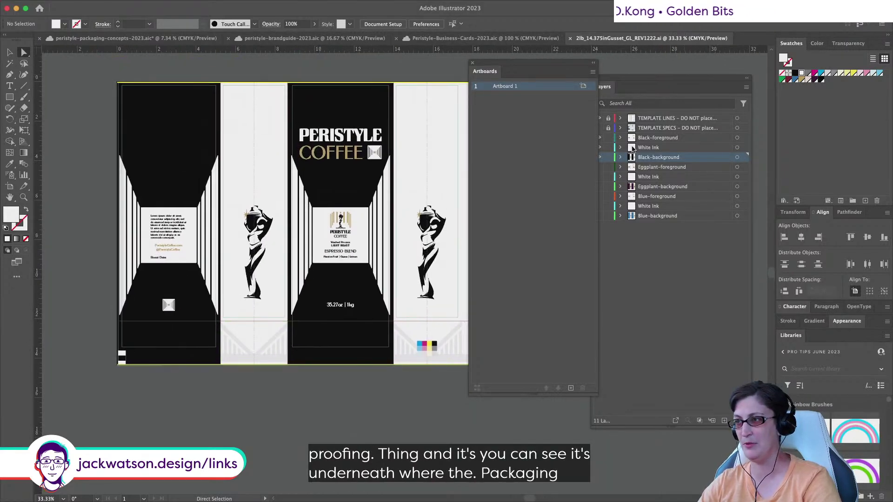
Return to the peristyle-packaging-concepts-2023 document and move the Artboards list aside to uncover the blue 1kg artboards
mouse_move(519, 66)
left_mouse_down()
mouse_move(558, 69)
mouse_move(537, 70)
left_mouse_up()
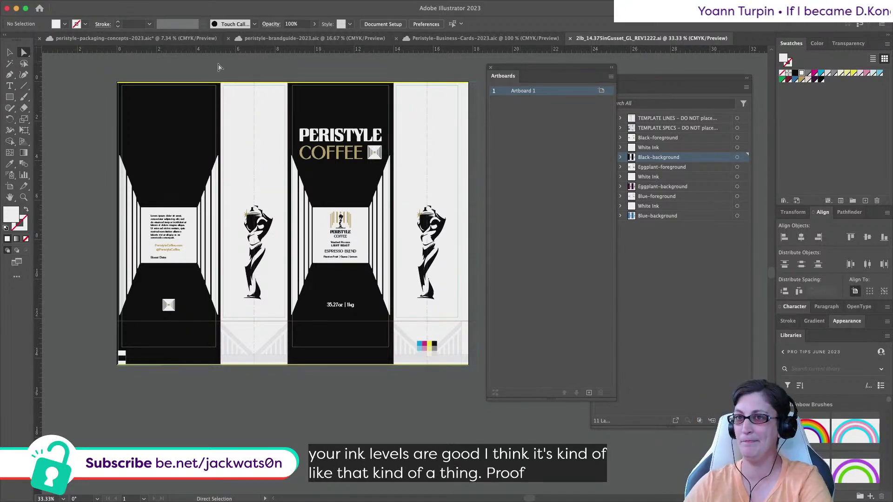
left_click(100, 37)
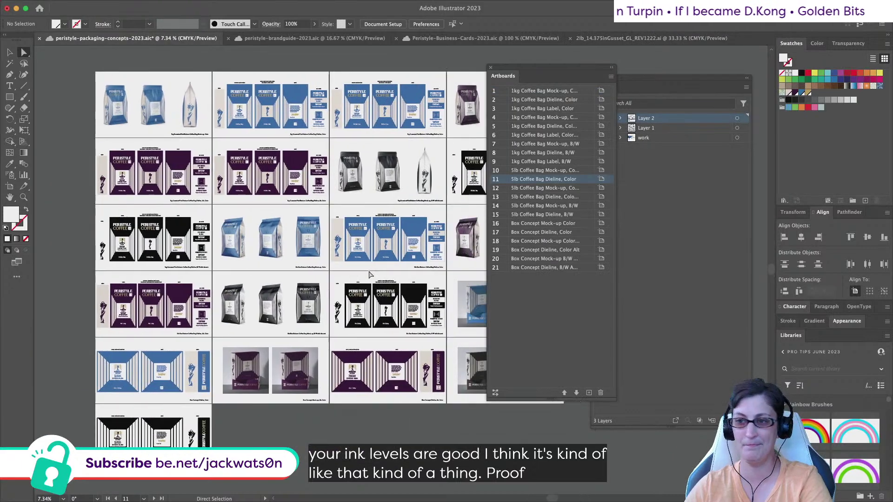
scroll(371, 275, "left", 3)
scroll(370, 274, "down", 2)
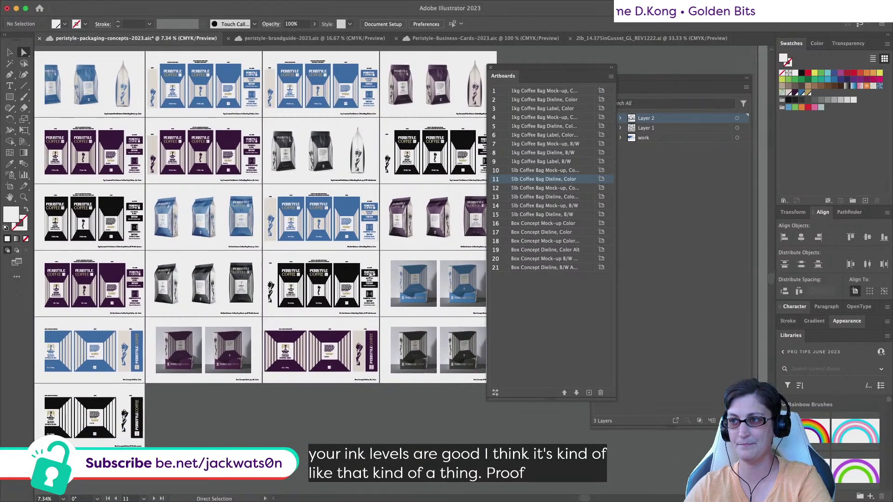
scroll(316, 148, "up", 5)
scroll(292, 147, "up", 1)
scroll(292, 146, "up", 3)
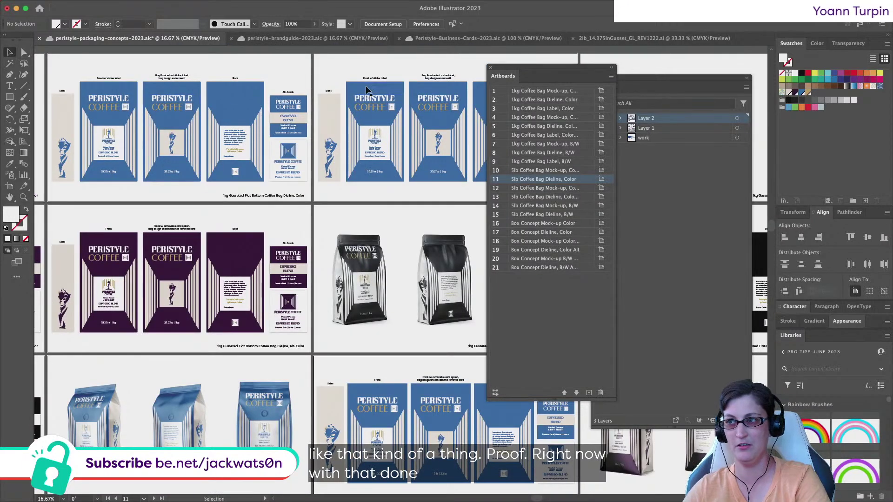
scroll(219, 90, "right", 5)
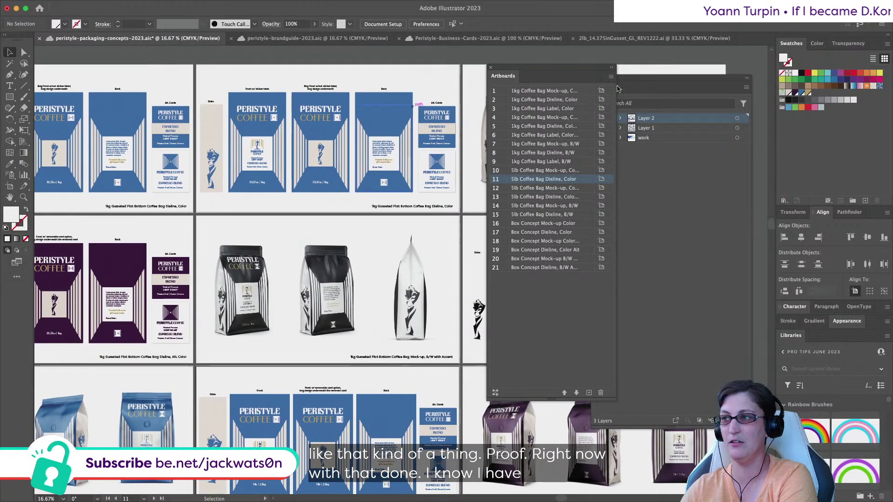
left_click_drag(549, 68, 684, 68)
Delete the Alt. Cards group from the 1kg Coffee Bag Dieline, Color artboard
scroll(377, 133, "left", 2)
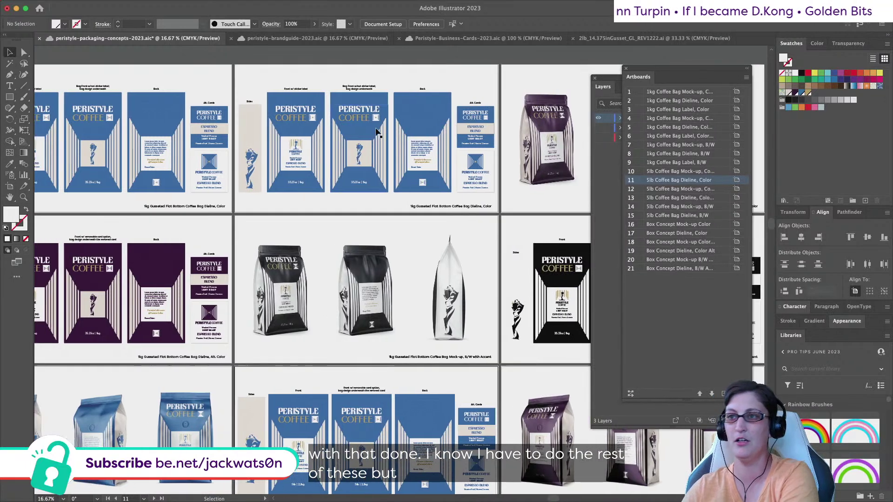
scroll(377, 132, "up", 4)
scroll(194, 103, "right", 7)
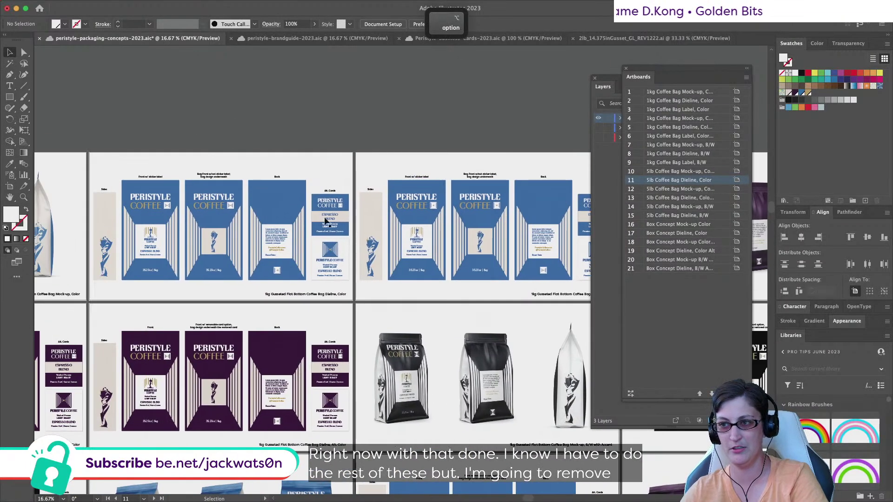
left_click_drag(307, 174, 346, 284)
key("BackSpace")
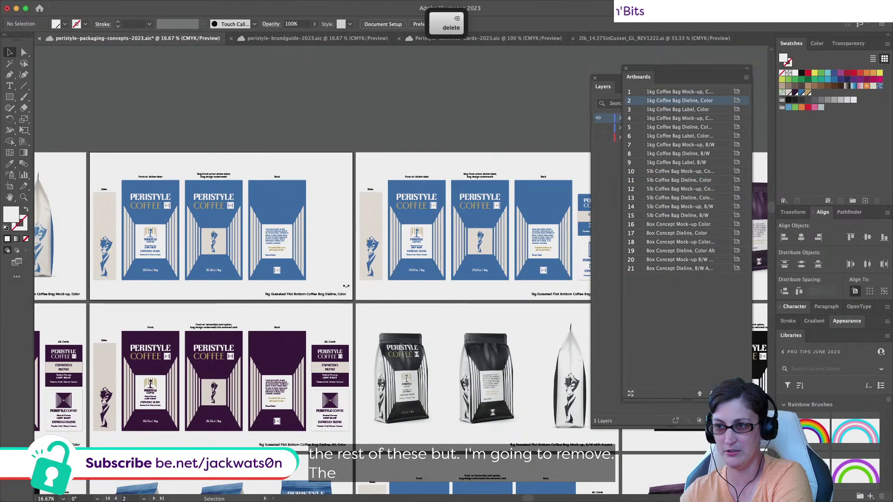
Delete the side, front and back bag panels from the 1kg Coffee Bag Label, Color artboard, keeping only the Alt. Cards
scroll(176, 266, "right", 3)
scroll(175, 266, "down", 1)
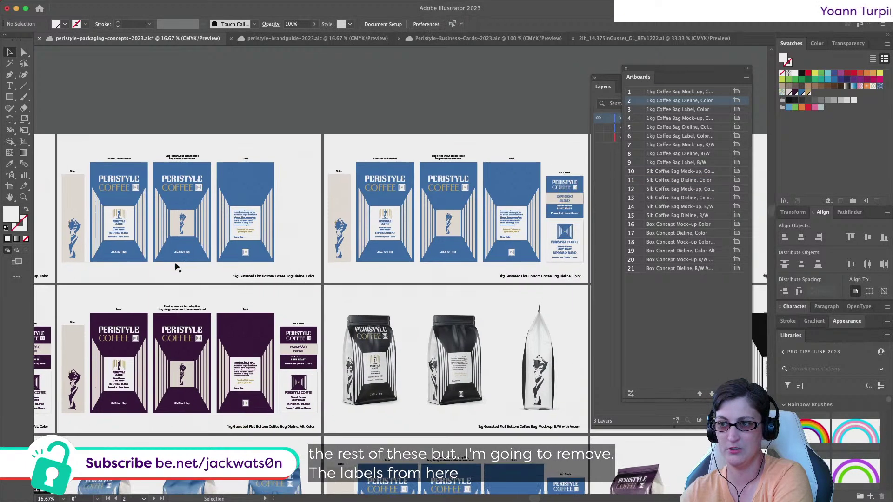
left_click_drag(311, 135, 509, 260)
key("BackSpace")
Move the Back panel horizontally to the right edge of the 1kg Coffee Bag Dieline, Color artboard
scroll(473, 254, "left", 5)
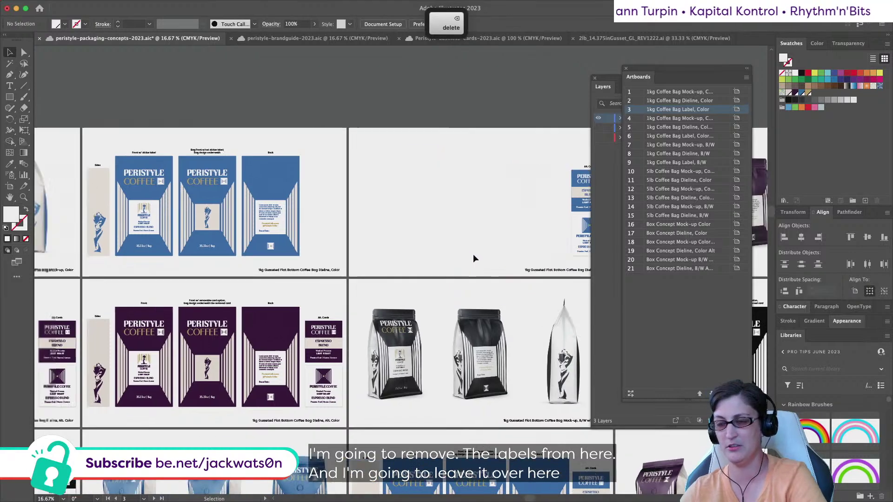
scroll(386, 248, "up", 2)
scroll(387, 248, "right", 2)
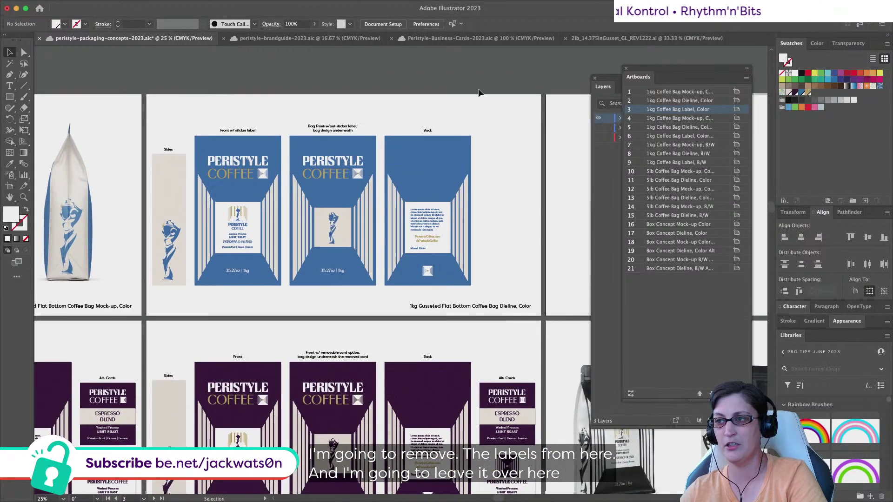
left_click_drag(498, 95, 461, 282)
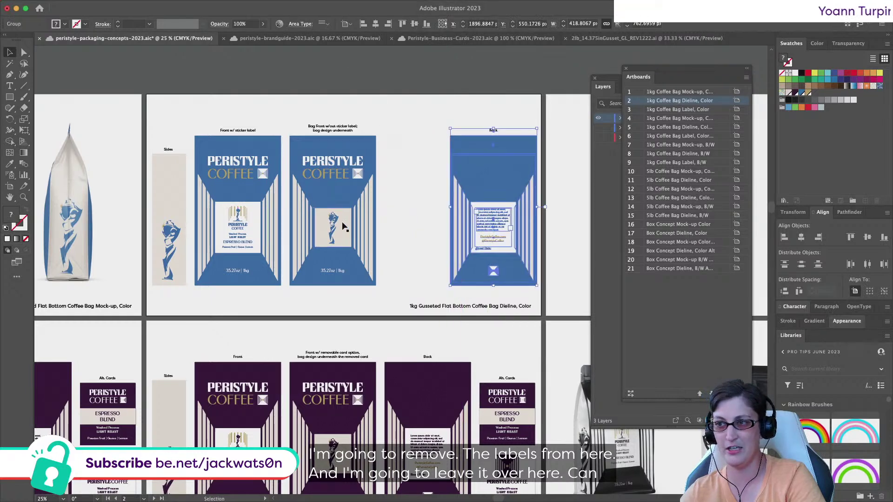
Copy the blue "Front w/ sticker label" panel to the left side of the 1kg Coffee Bag Label, Color artboard
left_click(261, 275)
scroll(261, 279, "right", 2)
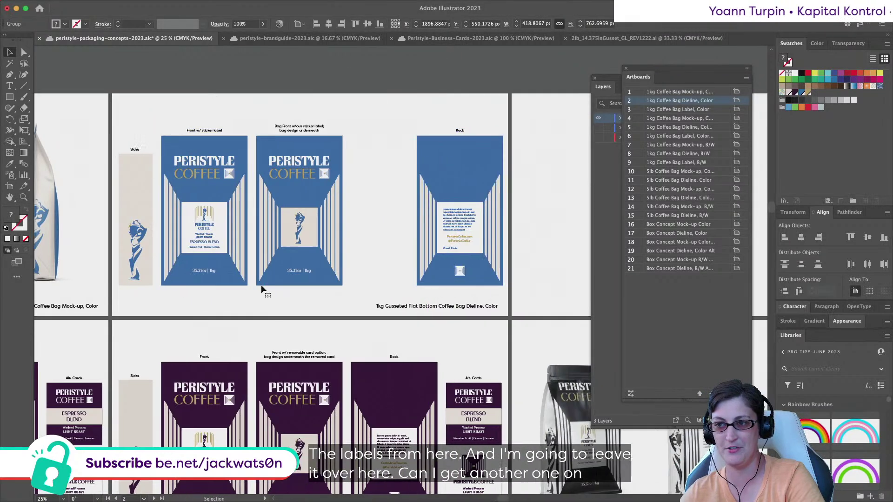
scroll(208, 266, "right", 3)
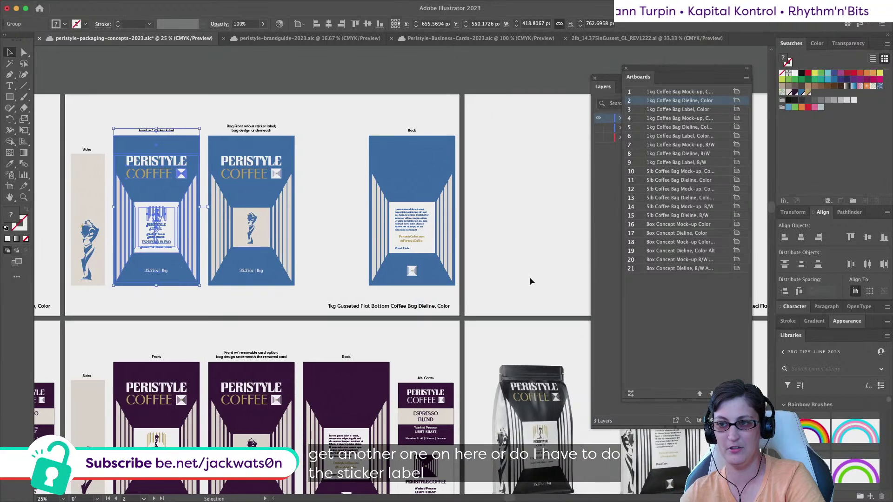
scroll(151, 225, "right", 2)
left_click_drag(78, 233, 448, 232)
scroll(197, 171, "left", 3)
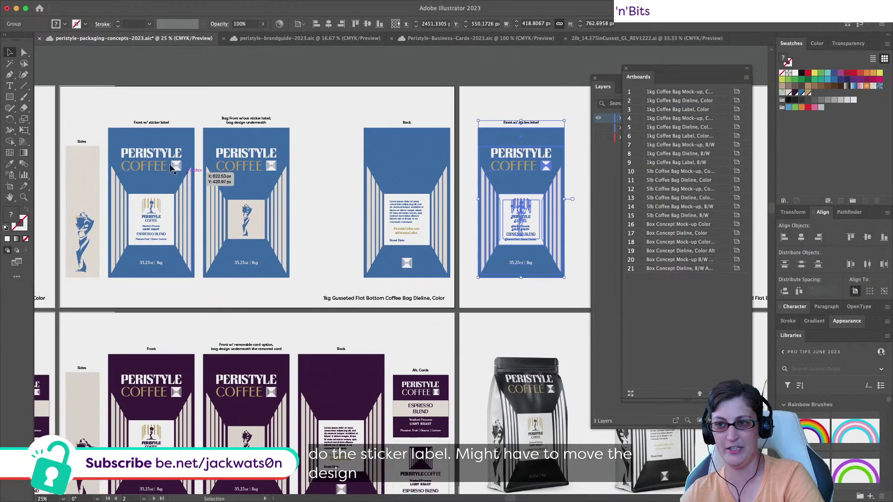
scroll(474, 204, "right", 3)
scroll(477, 202, "right", 5)
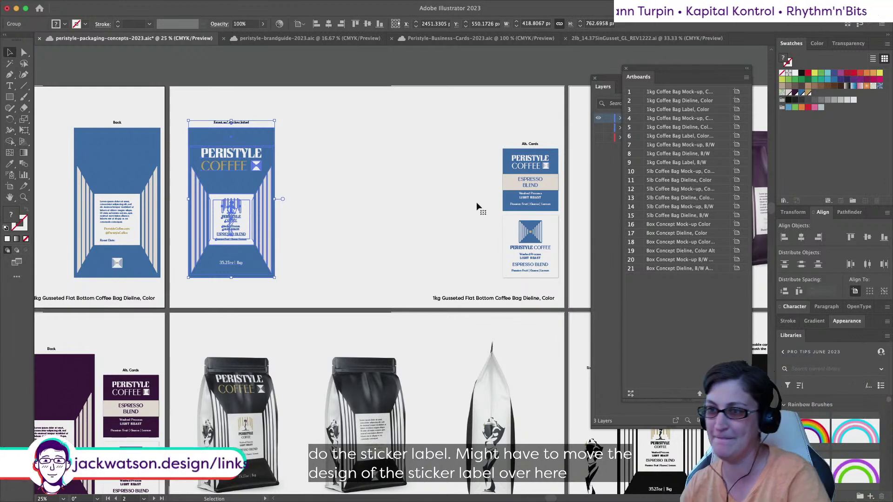
left_click(366, 201)
scroll(366, 202, "left", 3)
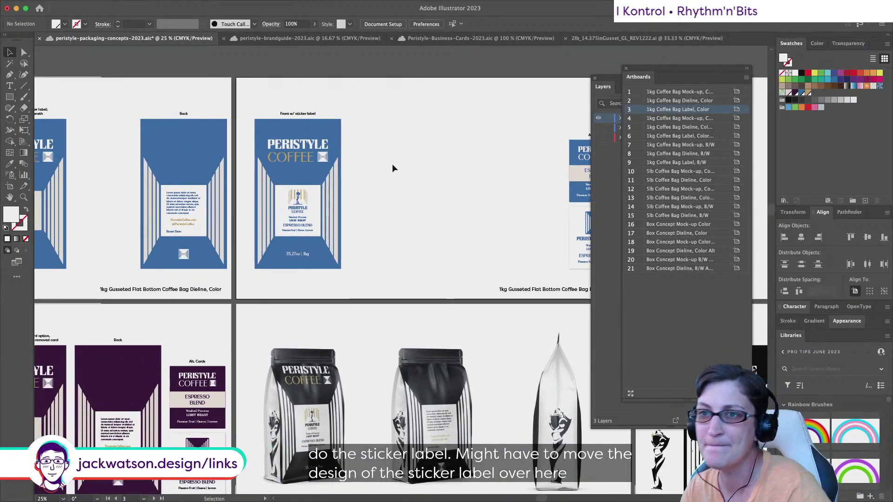
Delete the original "Front w/ sticker label" panel from the 1kg Coffee Bag Dieline, Color artboard
scroll(392, 166, "left", 6)
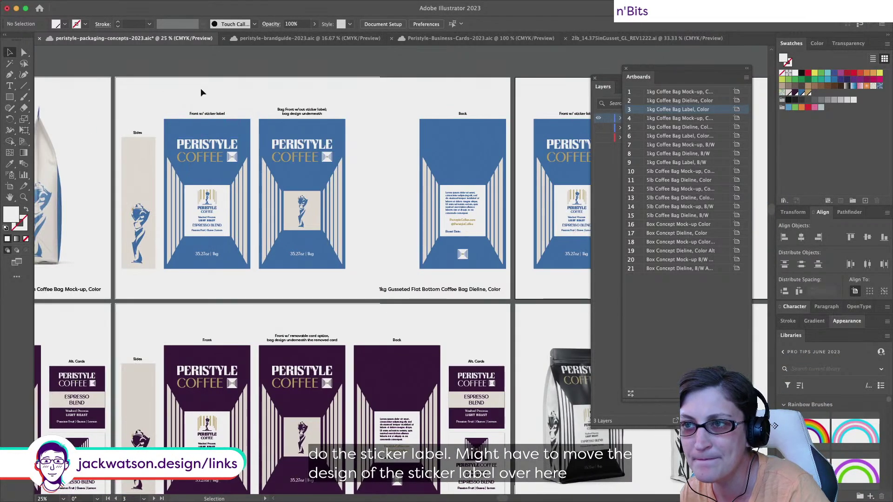
left_click_drag(200, 97, 185, 245)
left_click_drag(233, 272, 233, 272)
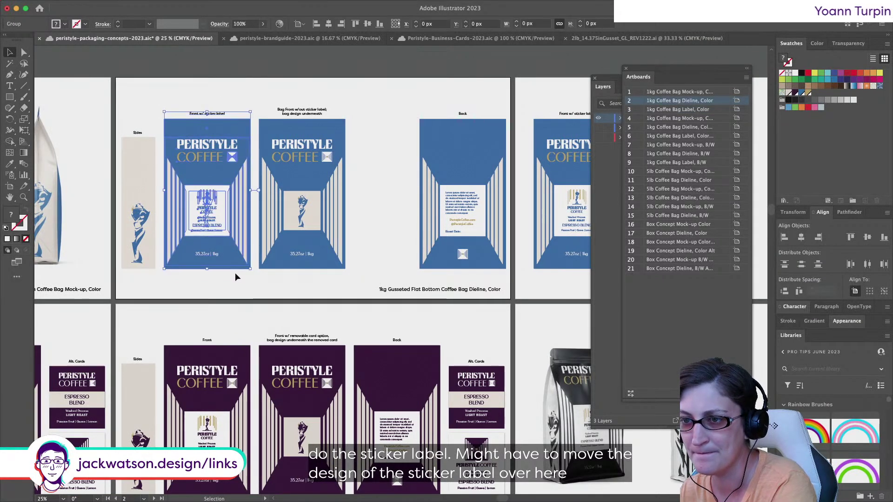
left_click(474, 120)
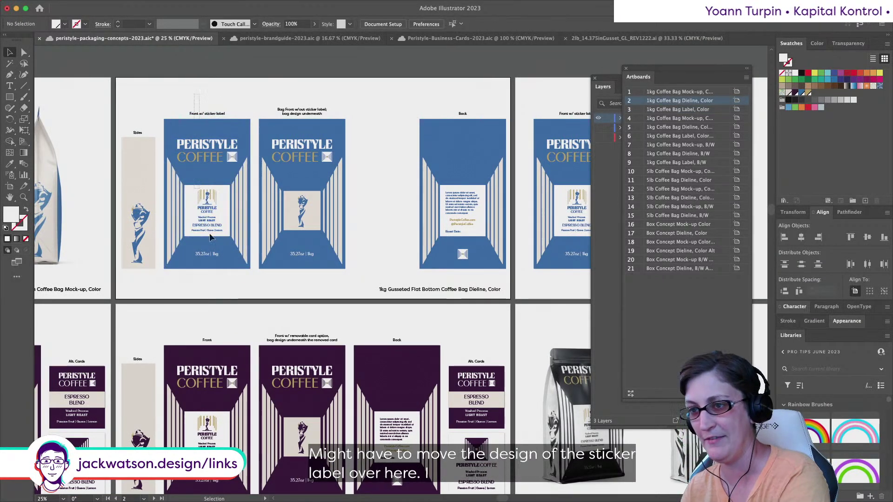
left_click_drag(164, 116, 255, 307)
key("BackSpace")
Move the blue bag front without sticker label toward the side panel and place a duplicate about 527 px to its right
key("super")
left_click_drag(306, 257, 336, 258)
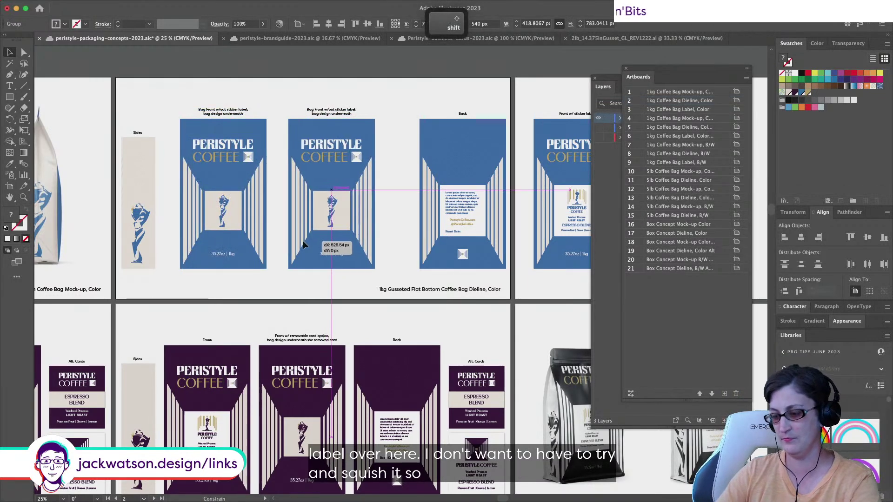
key("super")
left_click(208, 121)
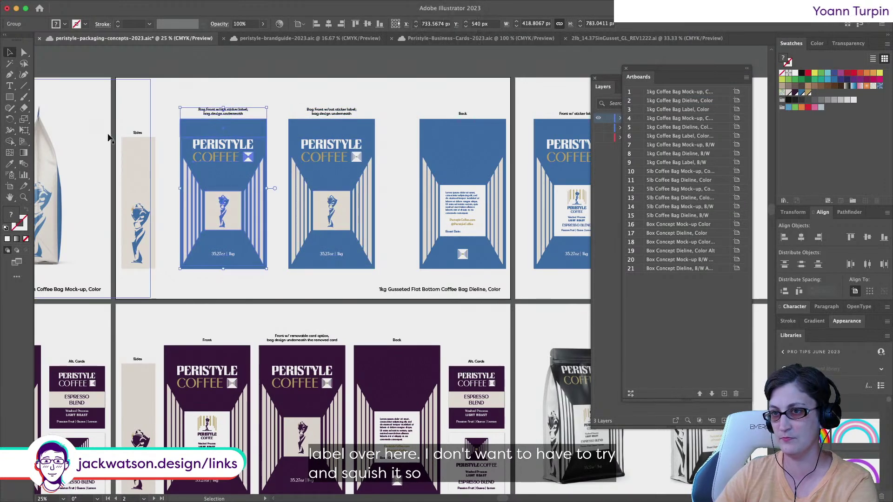
left_click(138, 200)
key("shift+super+a")
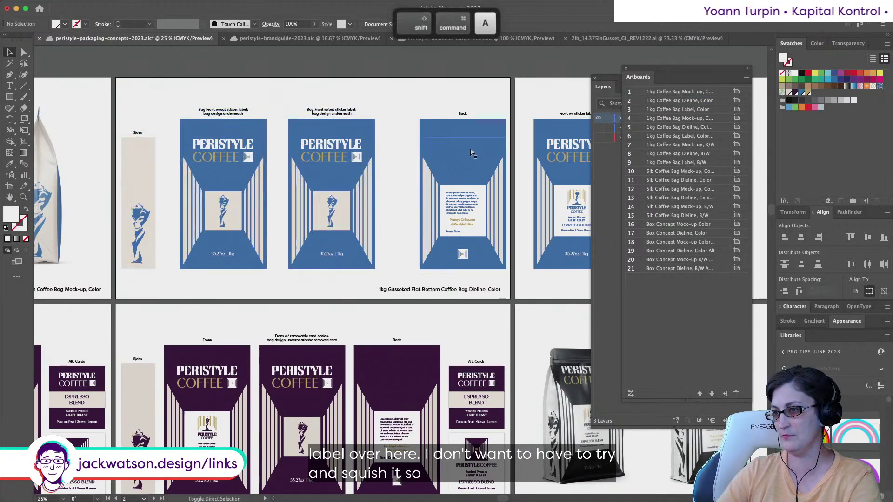
Shift the Back panel slightly left and distribute the four blue dieline panels with equal horizontal spacing
left_click_drag(470, 149, 456, 149)
left_click_drag(120, 99, 495, 272)
left_click(492, 23)
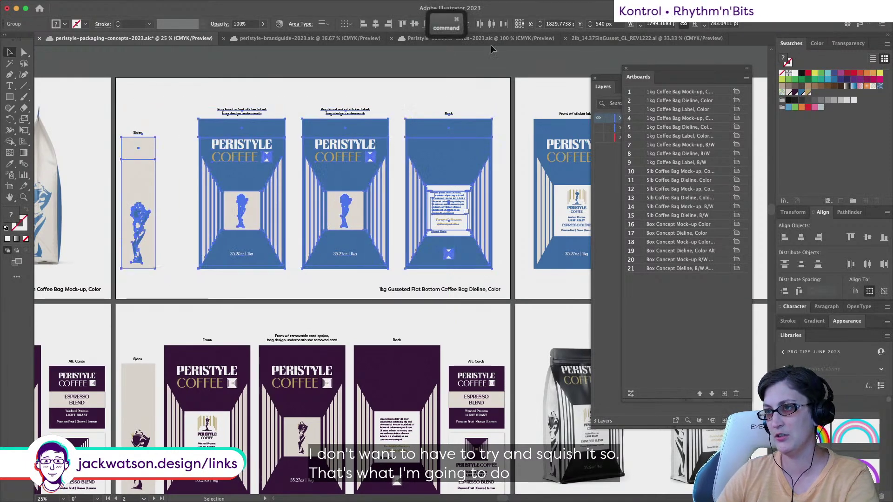
key("super+z")
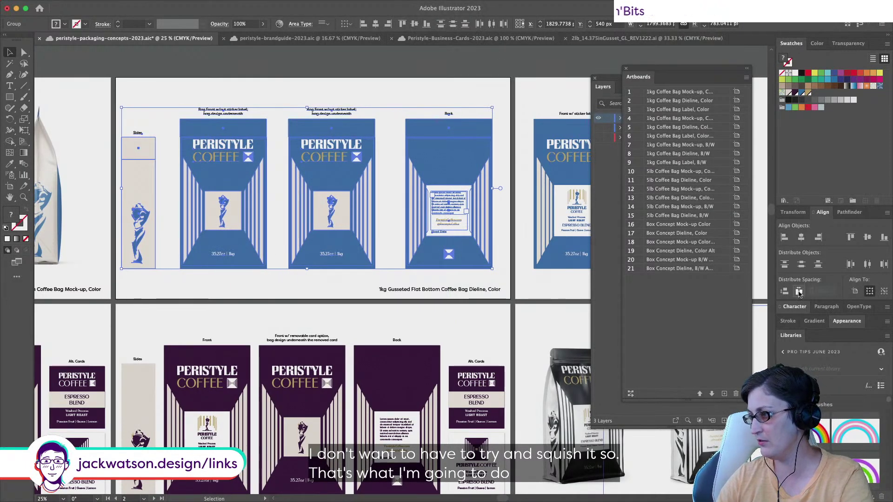
left_click(781, 291)
Group the four blue dieline panels, center them horizontally on the artboard, and ungroup them again
key("super+g")
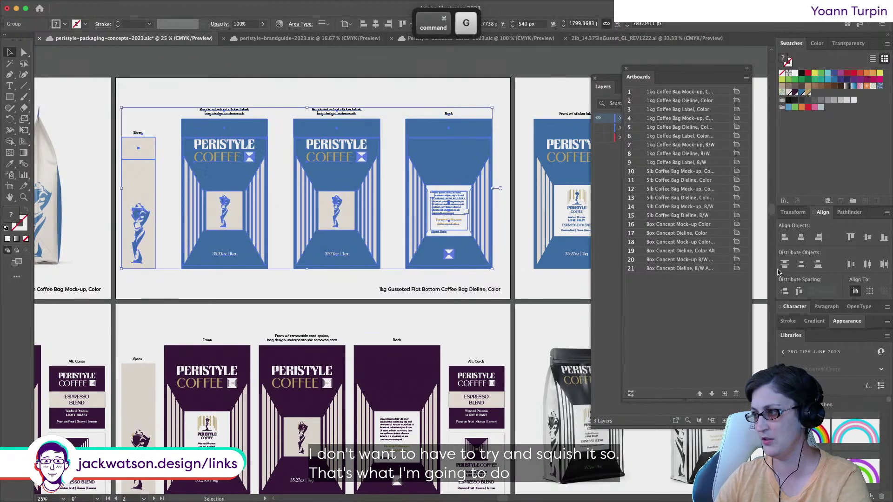
left_click(801, 238)
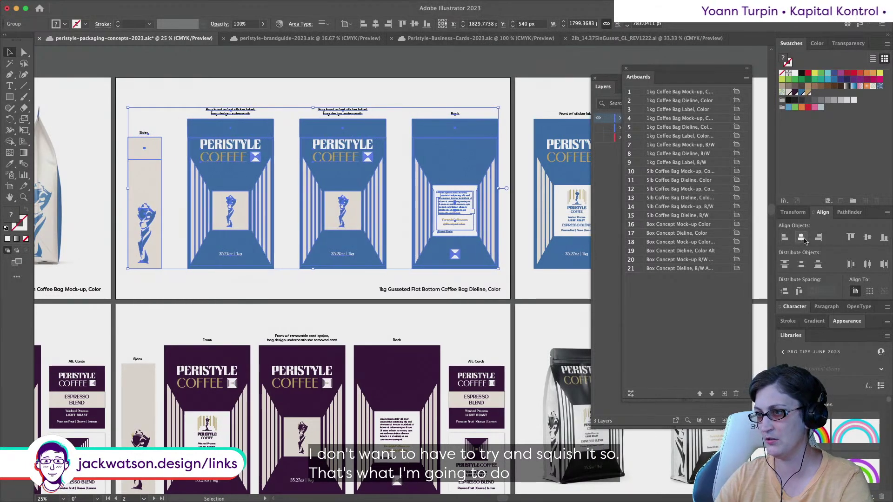
right_click(461, 187)
left_click(518, 315)
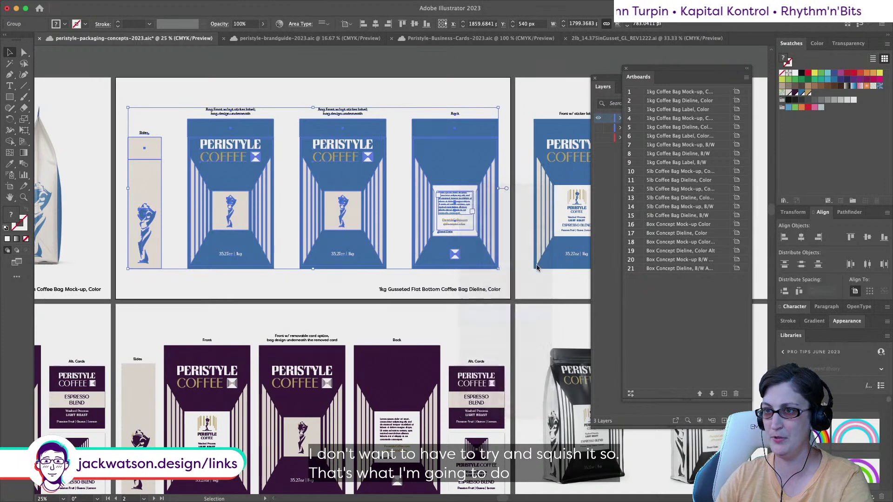
Move the still-grouped Alt. Cards about 315 px left on the 1kg Coffee Bag Label, Color artboard
key("shift+Page_Down")
left_click(393, 99)
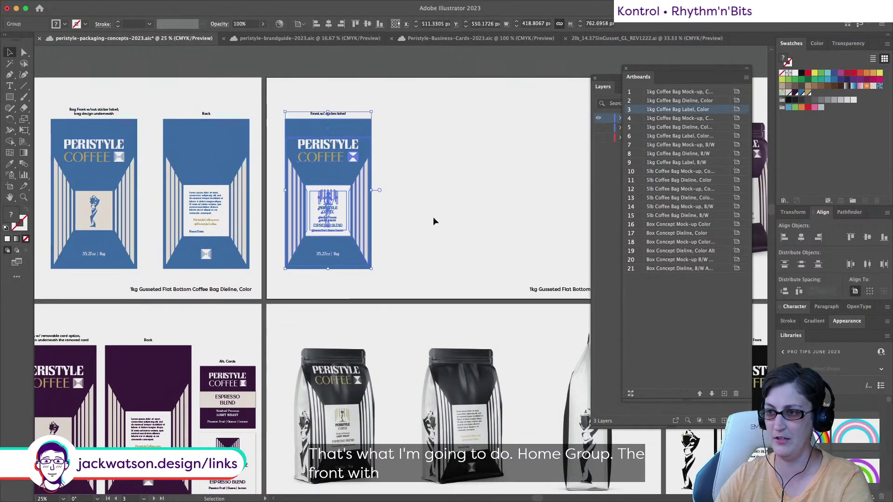
left_click(361, 212)
scroll(404, 213, "right", 5)
left_click(501, 167)
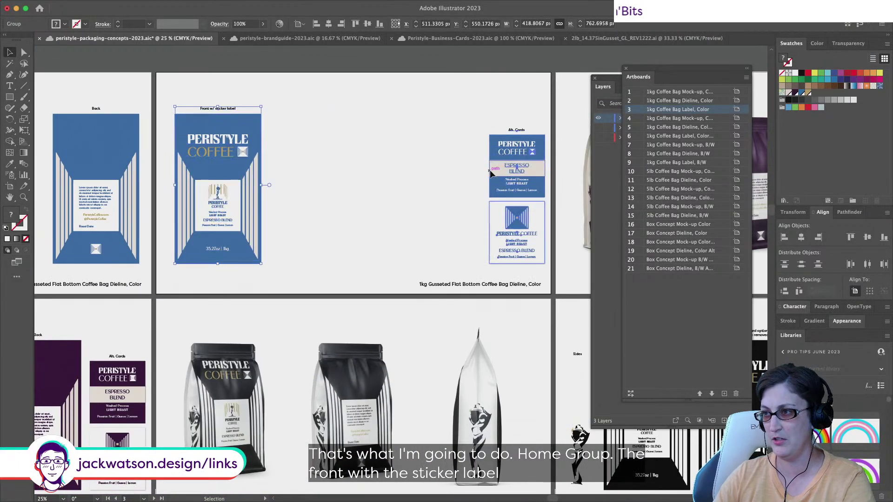
right_click(500, 165)
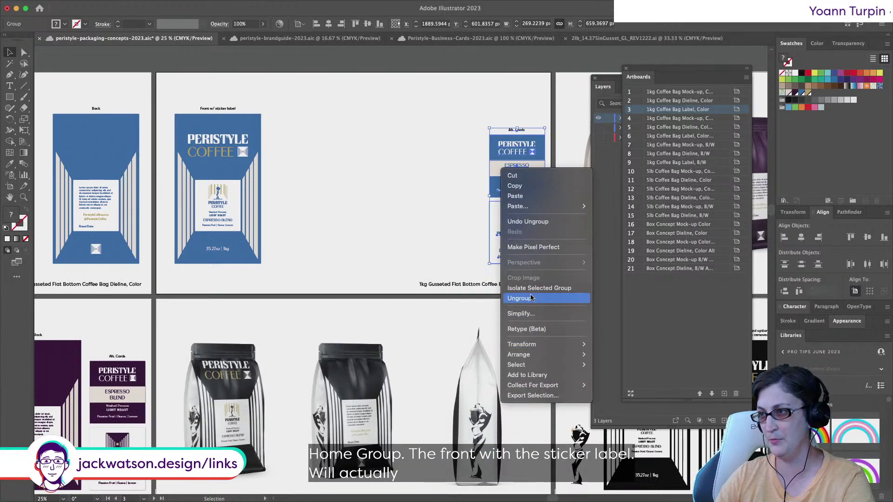
left_click(518, 298)
key("super+z")
left_click_drag(529, 159, 464, 159)
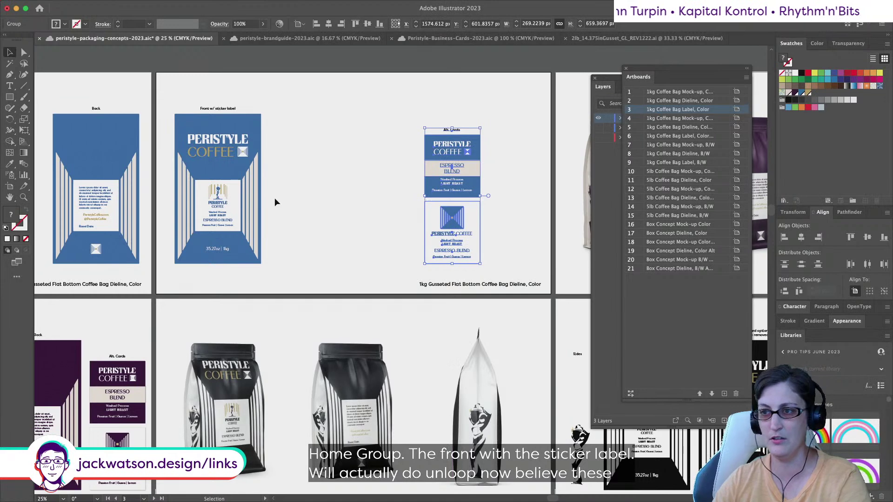
Copy the sticker label from the blue bag front and place the copy between the bag and the Alt. Cards
left_click(247, 207)
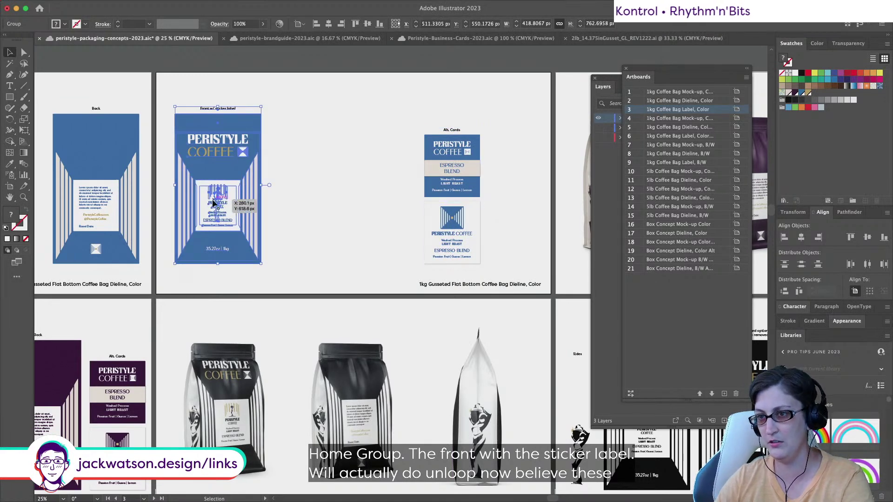
double_click(213, 203)
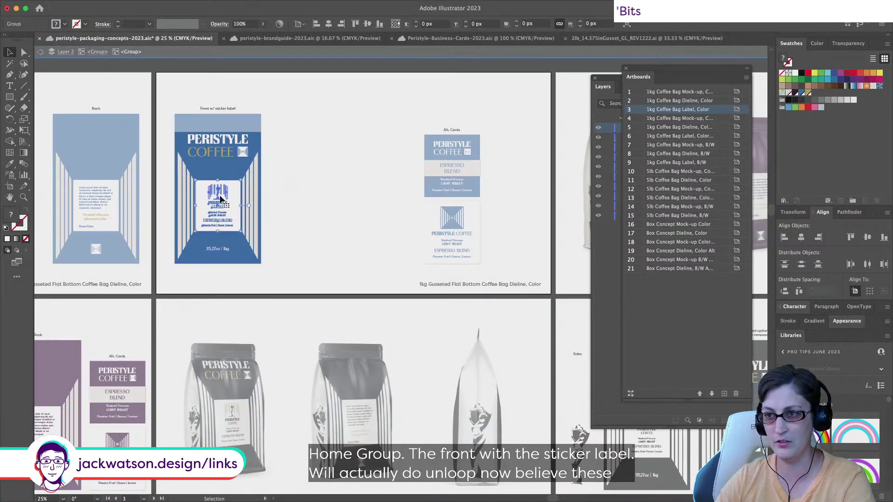
key("super+c")
left_click(41, 52)
key("super+v")
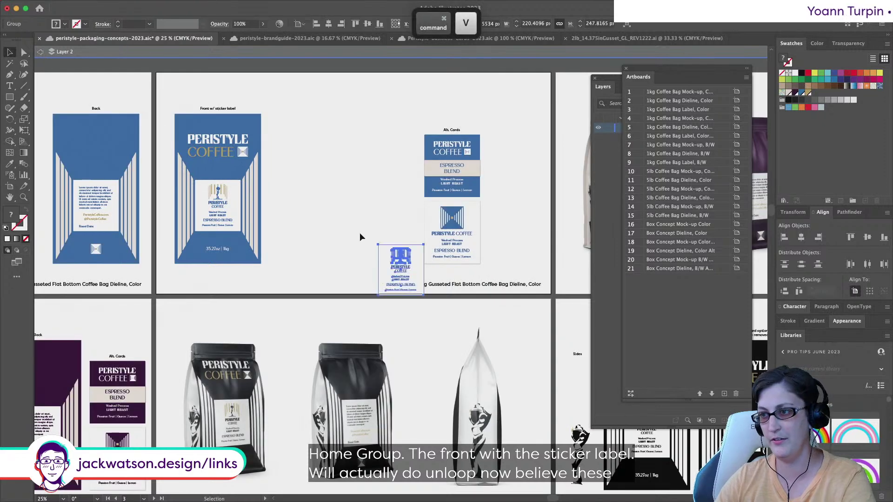
left_click_drag(397, 259, 348, 176)
Try to sample the white alternate card's appearance onto the copied sticker label's background with the Eyedropper
left_click(24, 52)
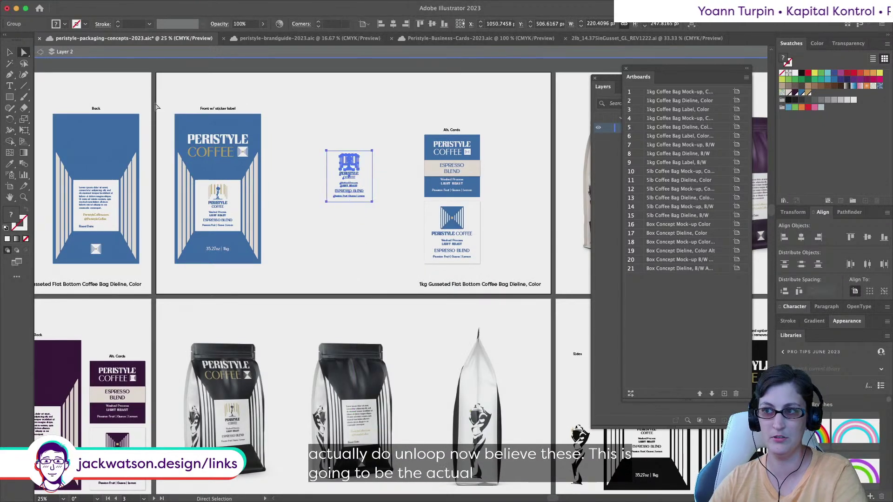
key("shift+super+a")
key("i")
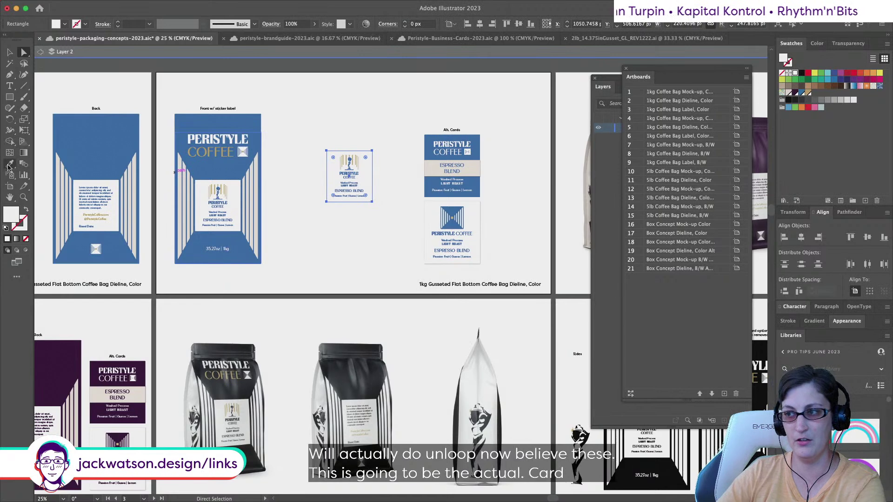
left_click(470, 209)
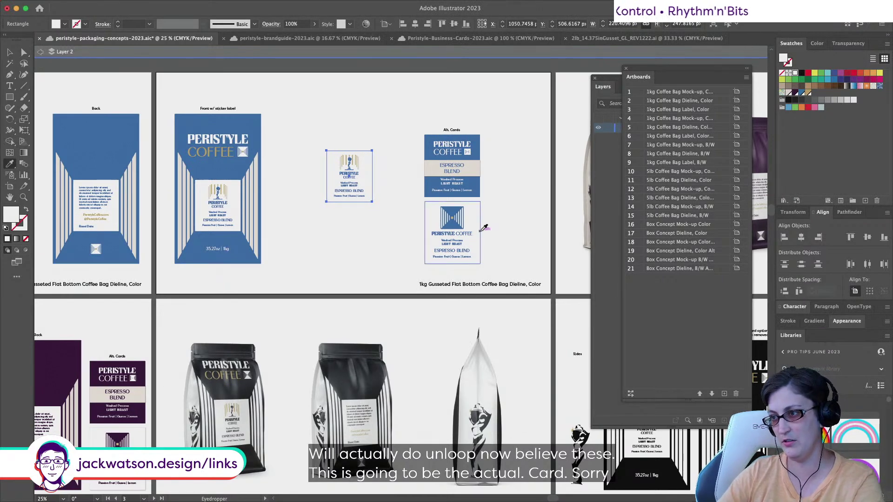
key("shift")
Check the drop shadow settings on the white alternate card's background rectangle
key("super+equal")
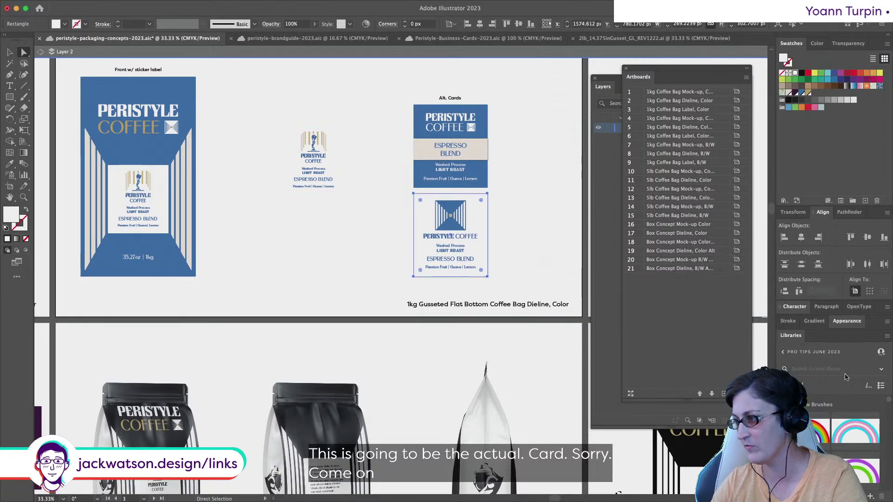
left_click(843, 325)
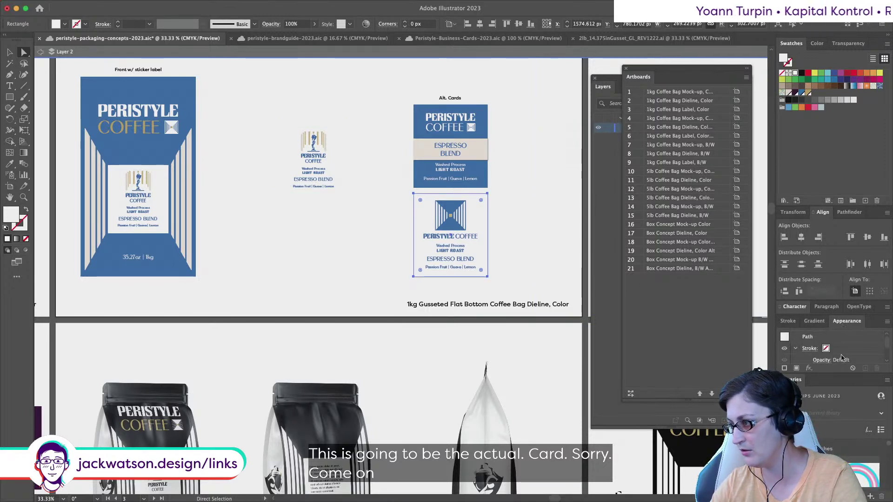
left_click(816, 347)
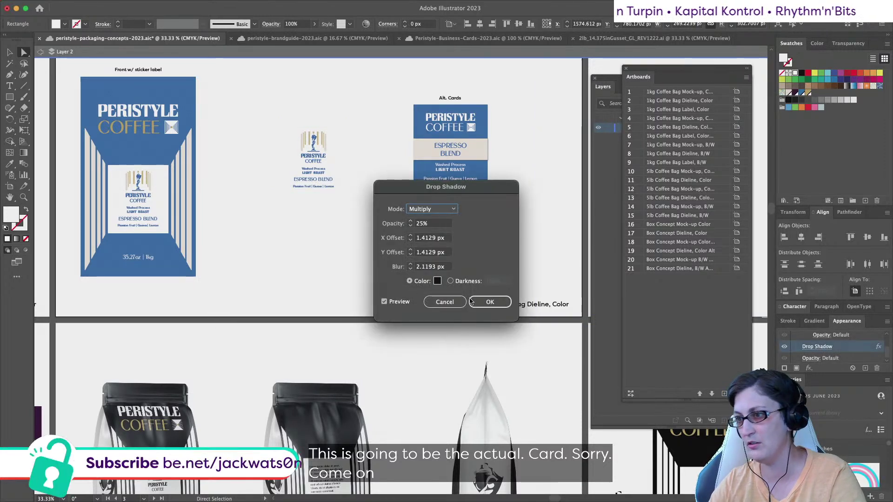
left_click(447, 299)
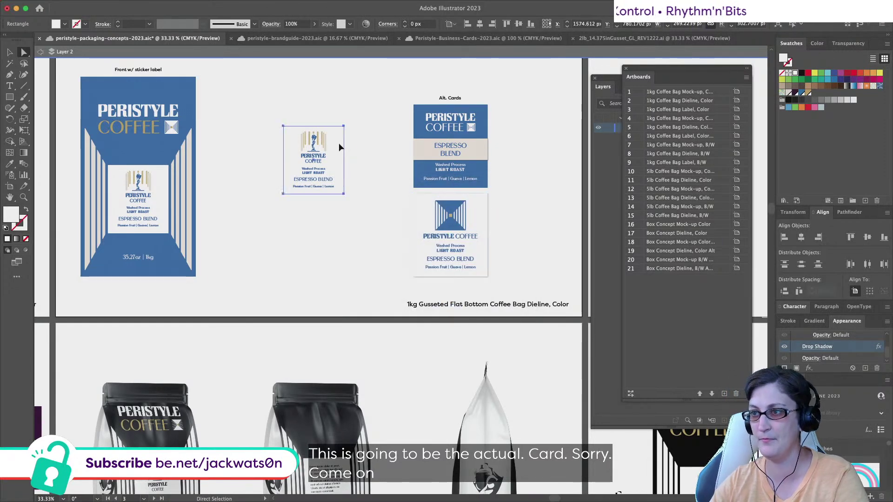
Apply a Multiply drop shadow to the copied label's background with 25% opacity, 1.4129 px offsets and 2.1193 px blur
left_click(338, 144)
left_click(192, 5)
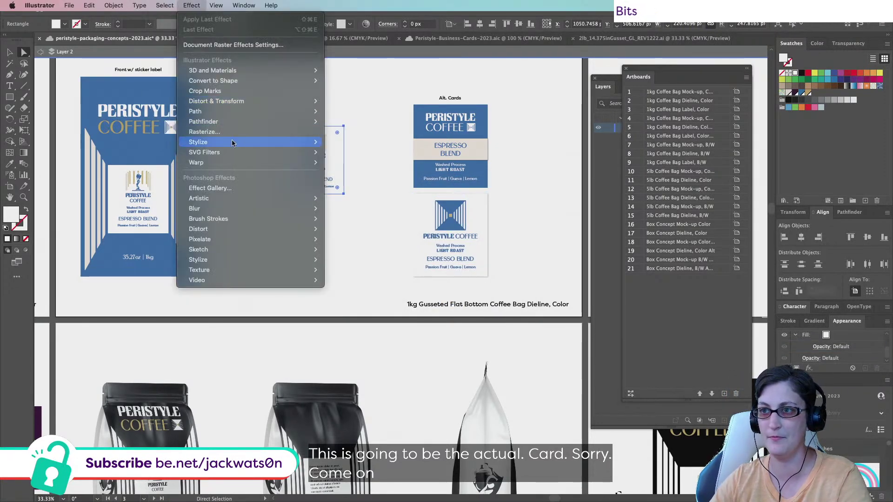
mouse_move(232, 142)
left_click(336, 139)
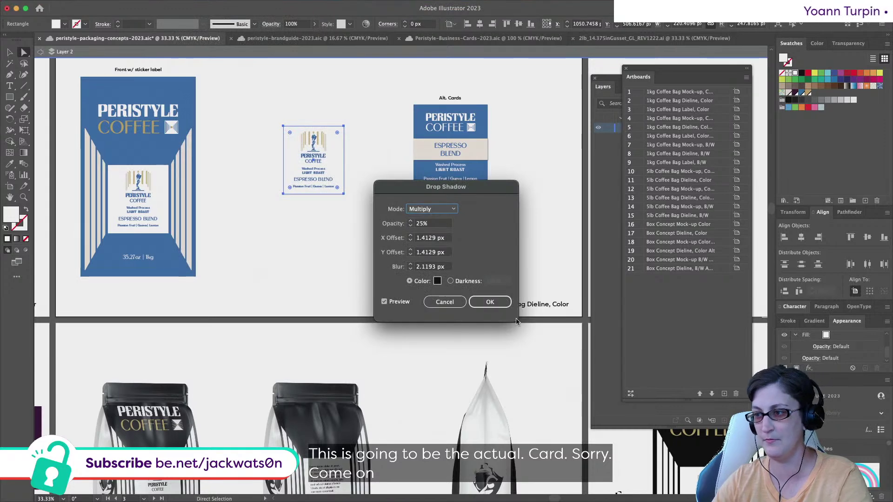
left_click(490, 302)
left_click(311, 249)
scroll(312, 249, "up", 1)
scroll(312, 249, "right", 1)
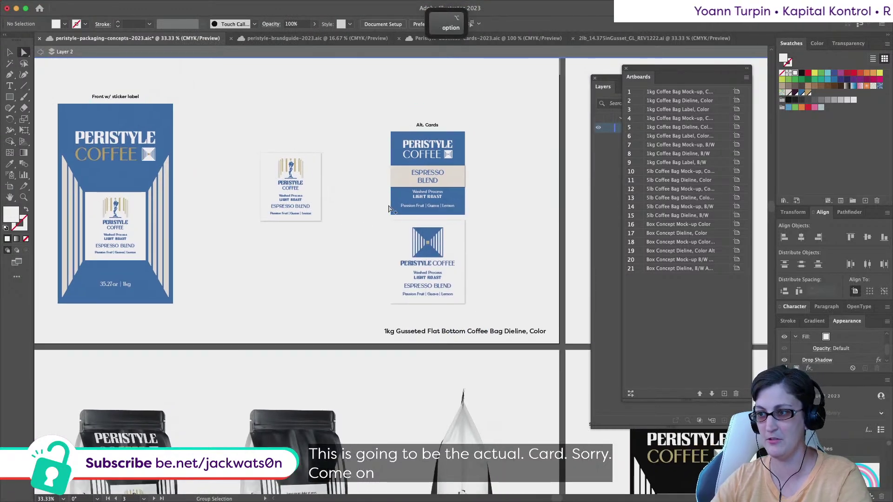
Move the copied sticker label beside the alternate cards, aligning its top edge with the blue card's top
scroll(388, 209, "up", 1)
left_click(315, 185)
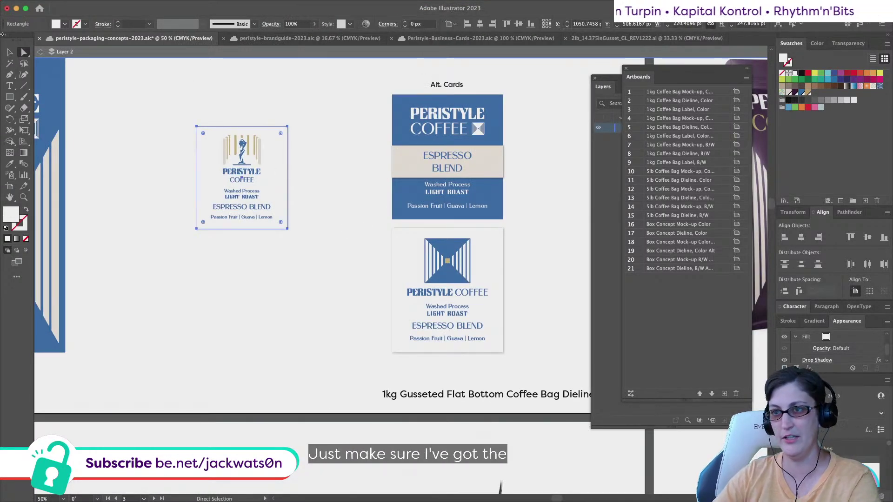
left_click(10, 54)
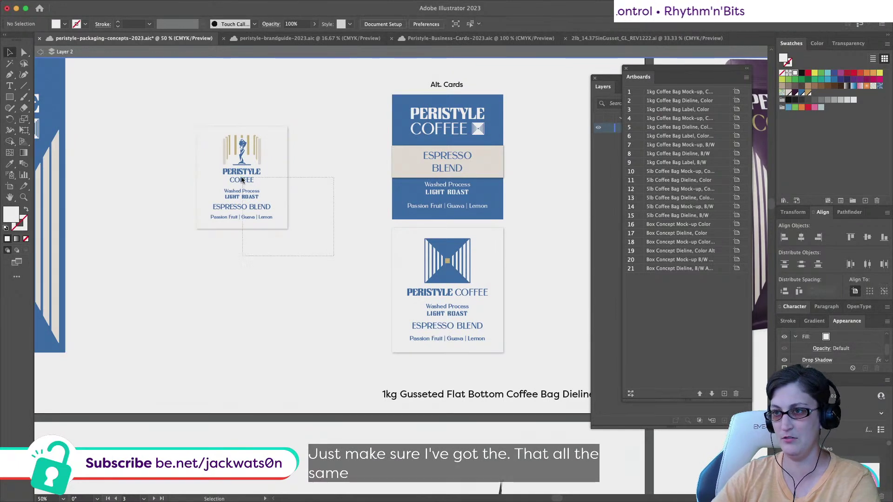
left_click_drag(276, 157, 371, 126)
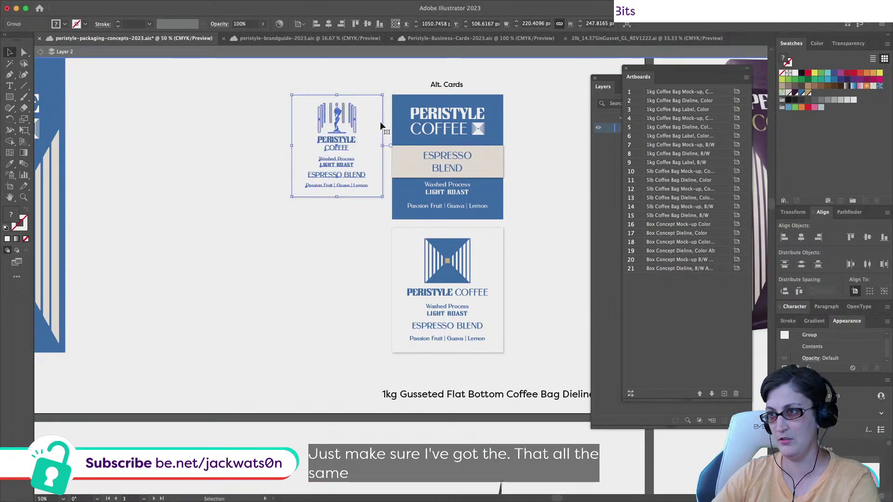
Ungroup the Alt. Cards until the heading and both alternate cards are separate objects
left_click(423, 157)
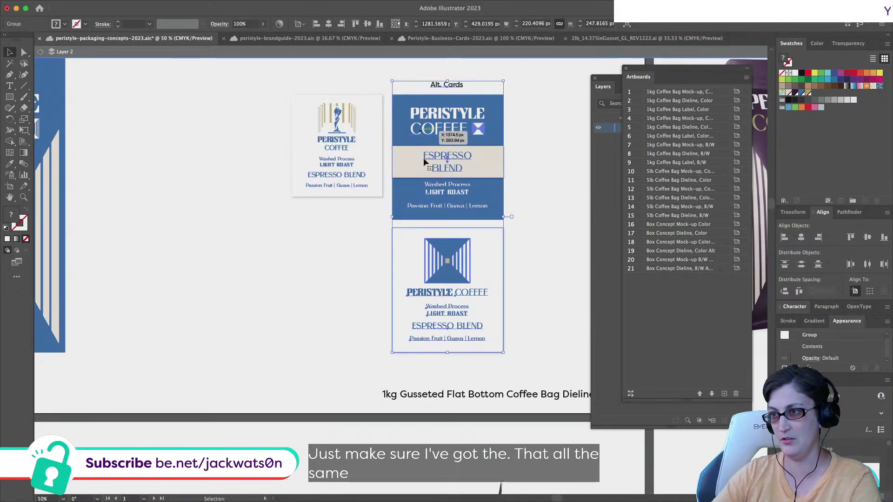
right_click(488, 291)
left_click(516, 398)
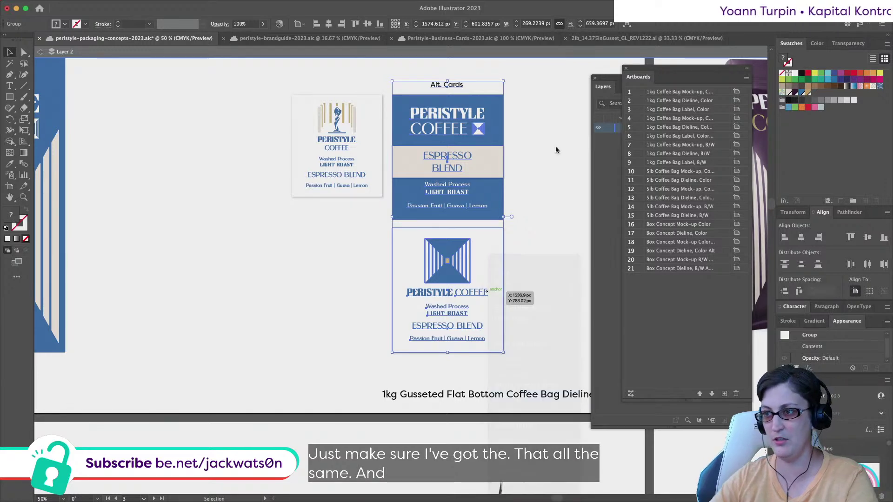
left_click(534, 165)
left_click(487, 322)
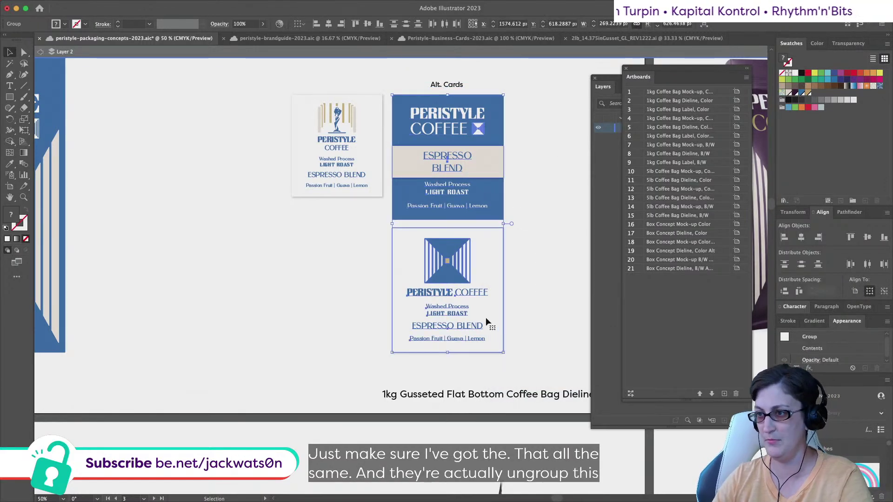
left_click_drag(504, 354, 480, 329)
key("super+z")
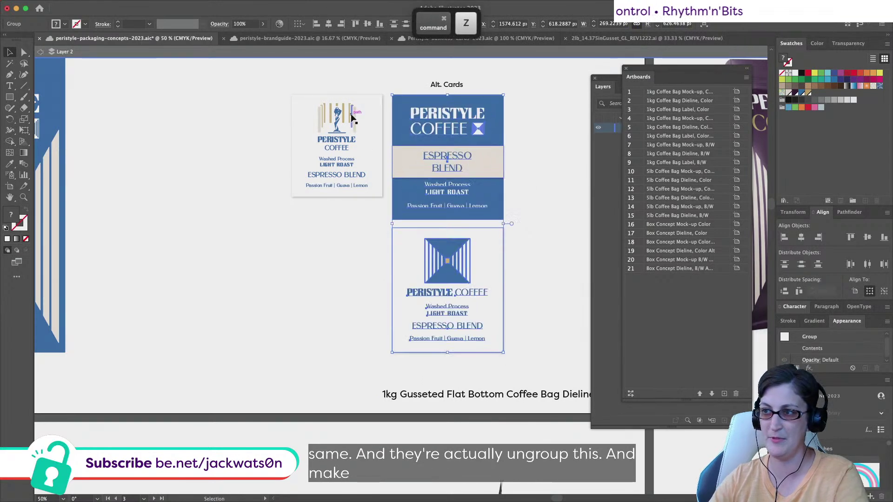
left_click(352, 118)
left_click(99, 253)
Copy the sticker label's height and scale the blue alternate card proportionally to that height, 247.8165 px
left_click(307, 155)
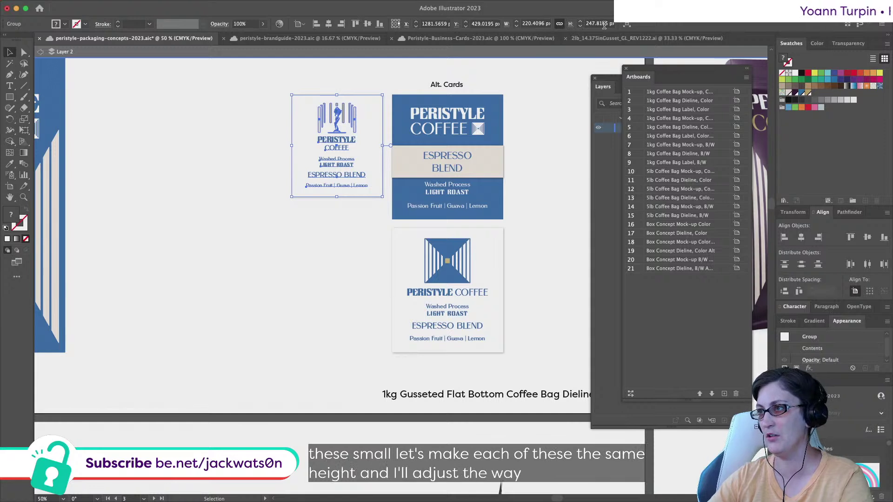
key("super+c")
left_click(446, 189)
left_click(595, 23)
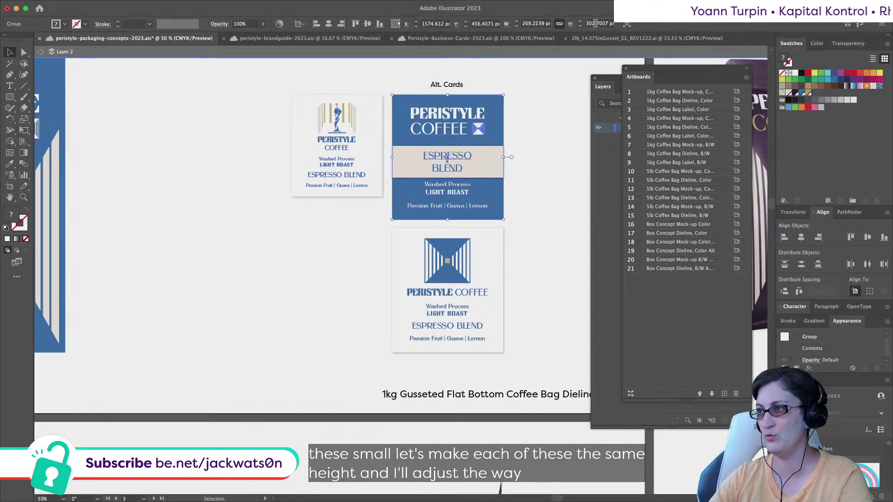
key("super+v")
key("Tab")
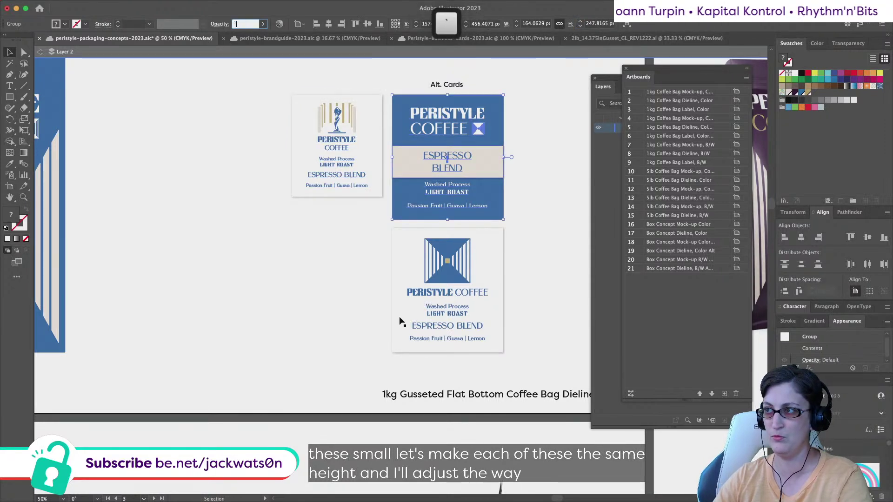
left_click(600, 25)
Scale the white alternate card proportionally to the same 247.8165 px height as the sticker label
left_click(413, 319)
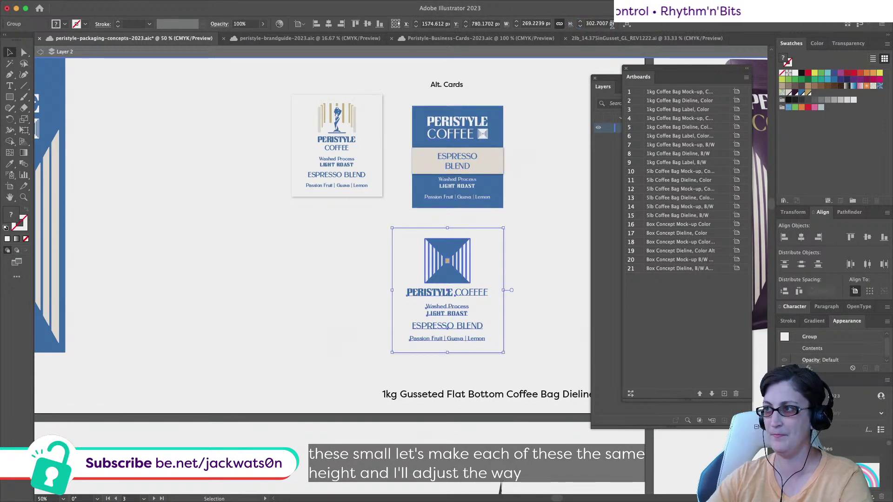
left_click(600, 23)
key("super+v")
key("grave")
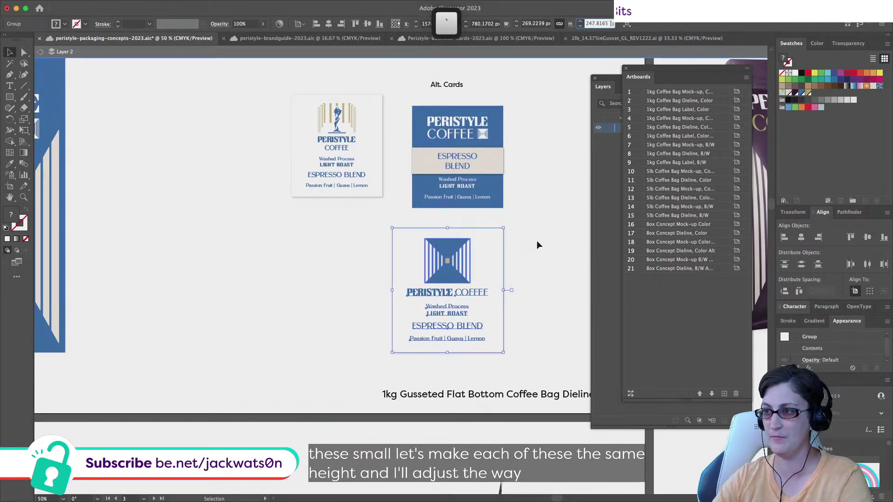
left_click(529, 254)
left_click(442, 257)
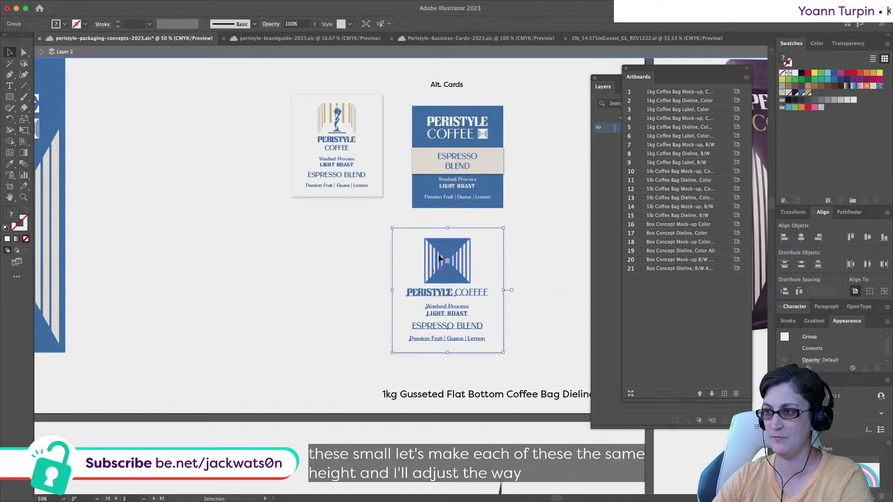
double_click(599, 23)
key("super+v")
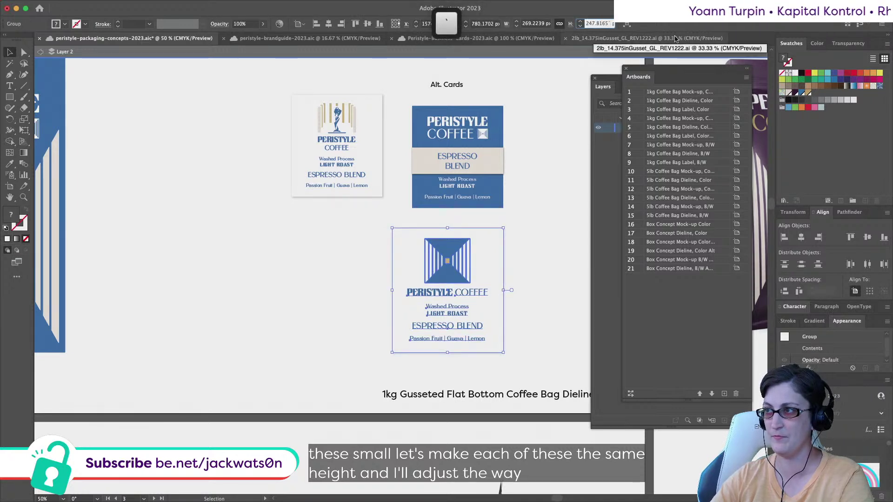
key("BackSpace")
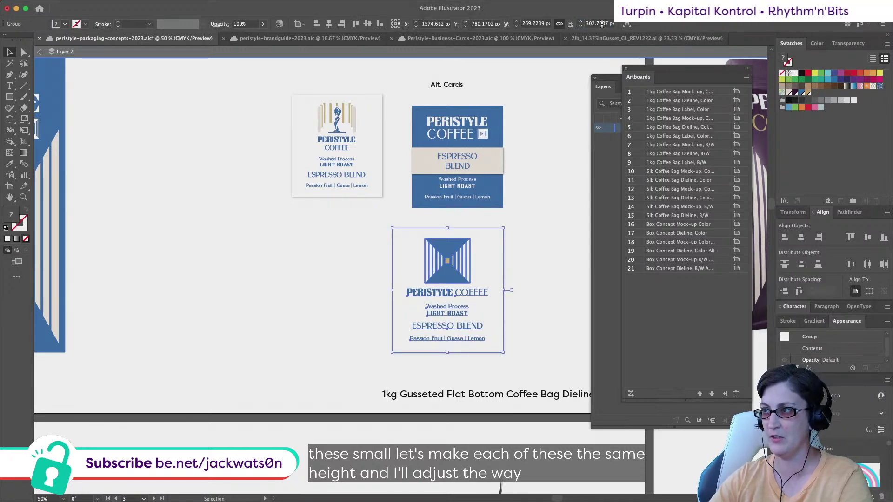
key("super+v")
key("Return")
Align the Alt. Cards heading and the two alternate cards to a common horizontal center
left_click_drag(540, 285, 384, 98)
left_click(445, 86)
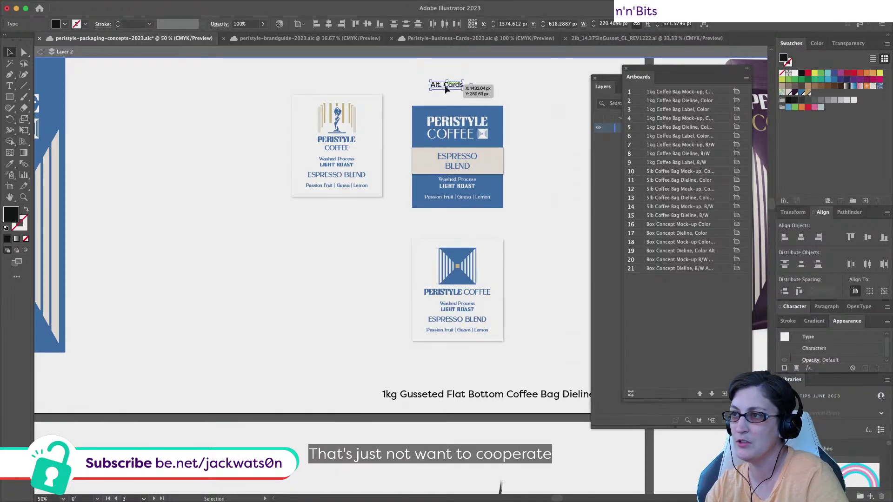
left_click(396, 79)
scroll(348, 83, "up", 2)
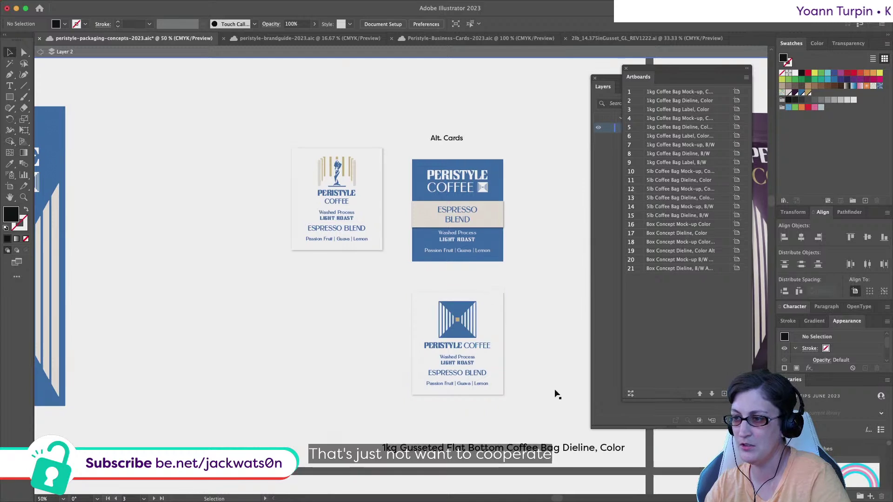
scroll(422, 126, "up", 2)
left_click_drag(536, 396, 421, 95)
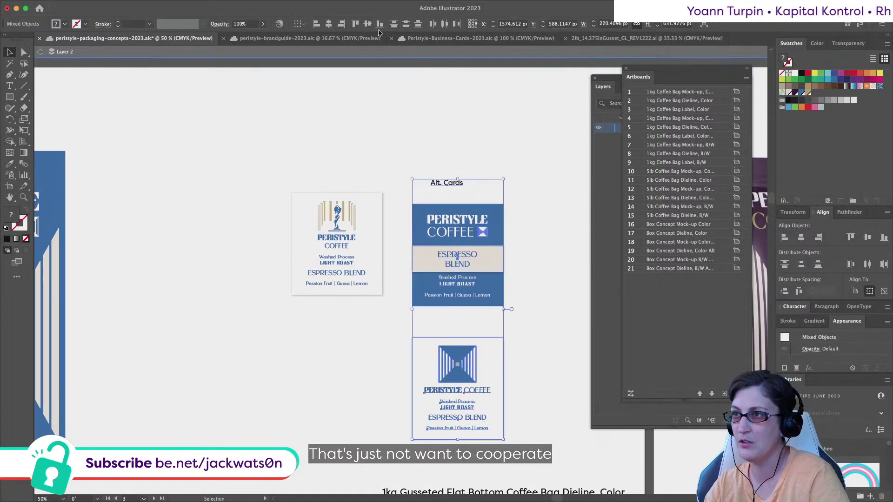
left_click(329, 23)
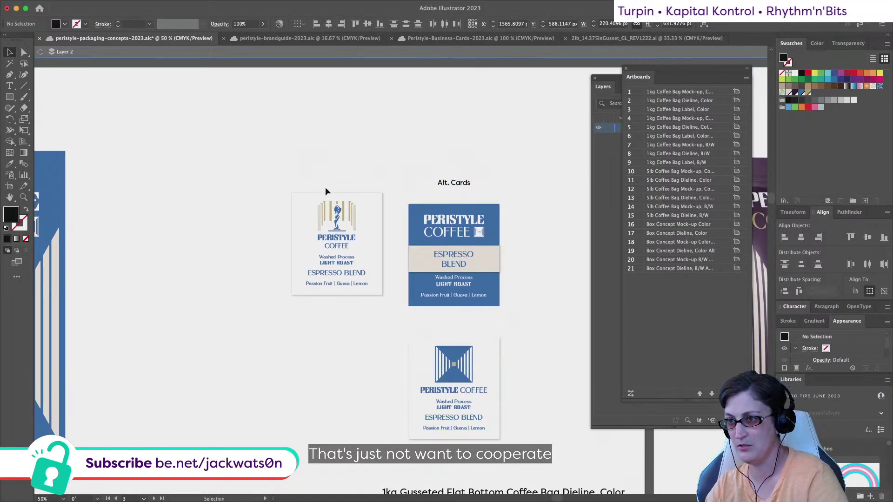
Move the sticker label down so its top edge lines up with the blue alternate card
left_click_drag(327, 213, 327, 224)
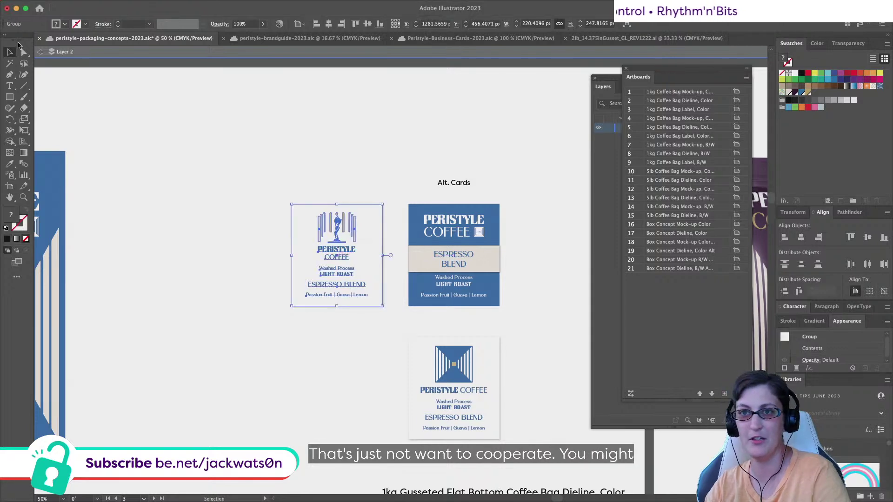
key("a")
key("super+shift+a")
left_click(411, 247)
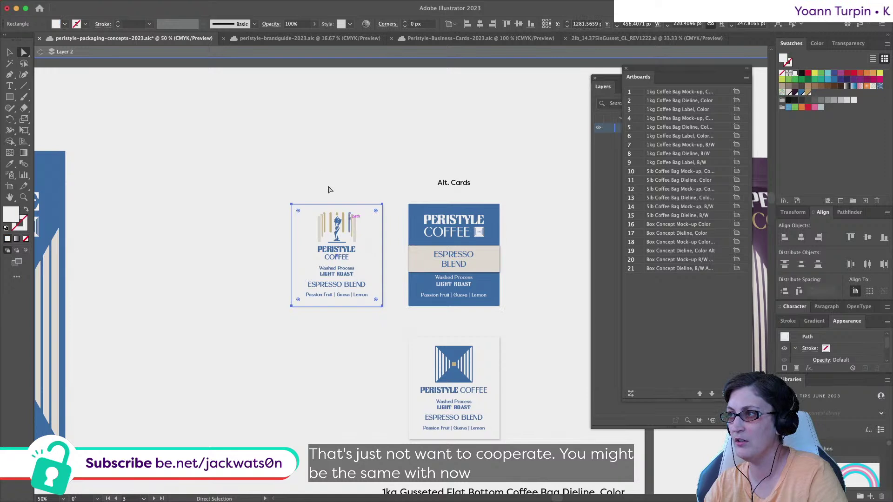
left_click(74, 137)
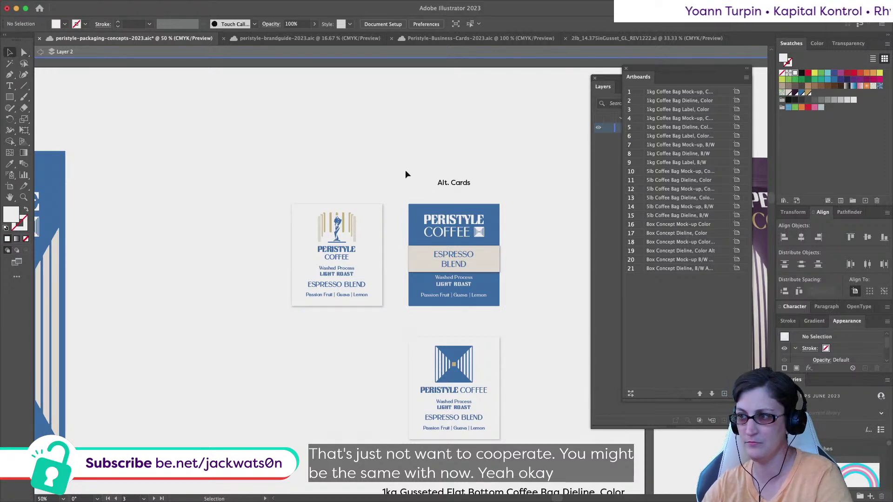
Duplicate the Alt. Cards heading and place the copy above the sticker label, level with the original
left_click(454, 182)
left_click_drag(458, 184, 345, 194)
key("t")
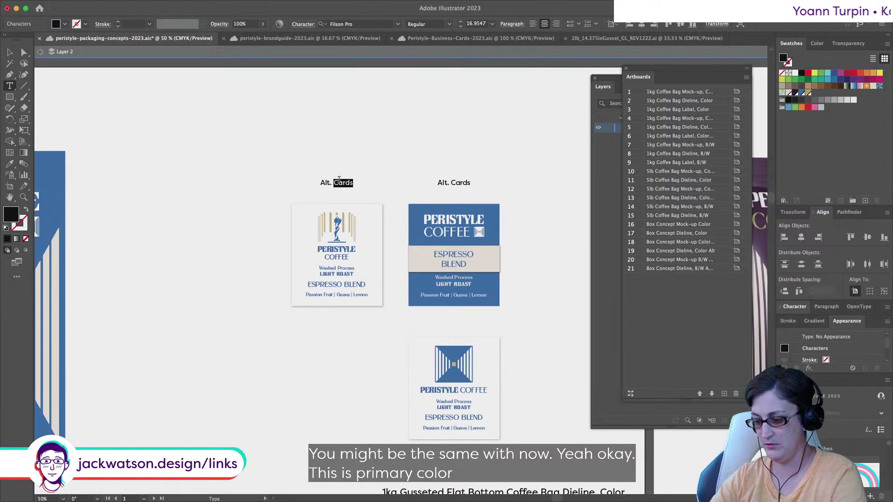
Reword the copied heading to "Primary Label" and the original Alt. Cards heading to "Alt. Labels"
key("BackSpace")
key("BackSpace")
key("BackSpace")
key("BackSpace")
key("BackSpace")
key("BackSpace")
type("Pri")
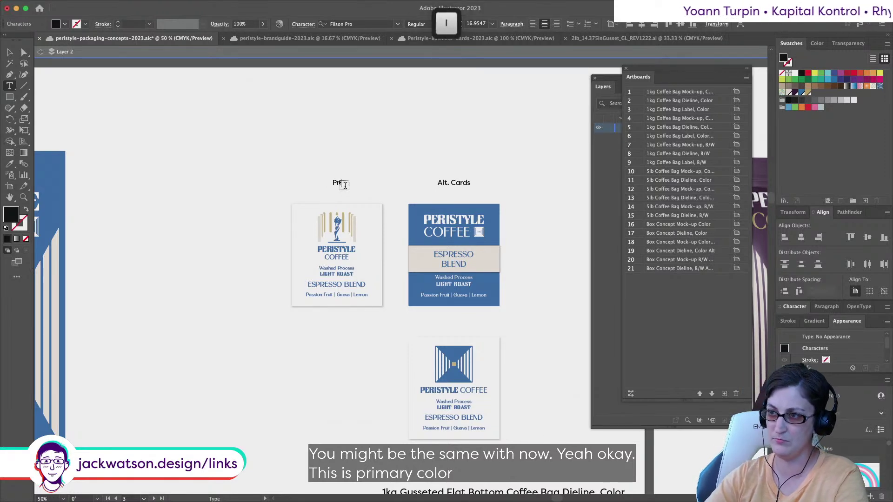
type("mary Label")
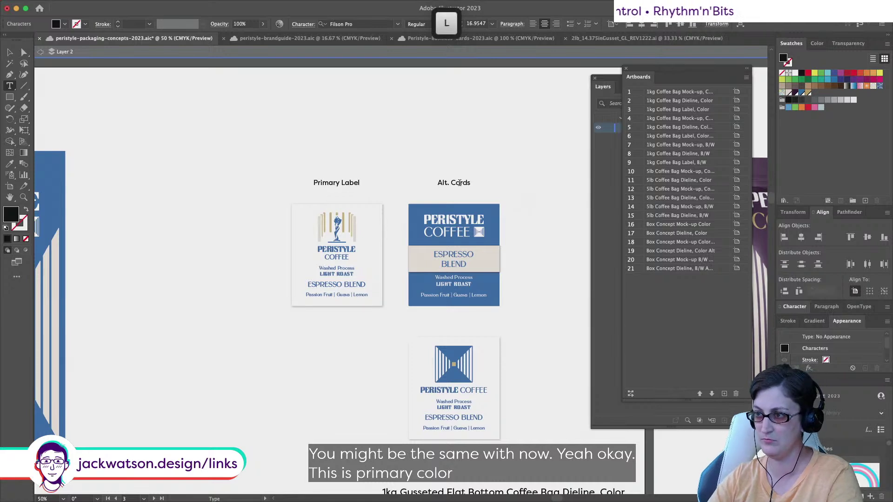
type("Label")
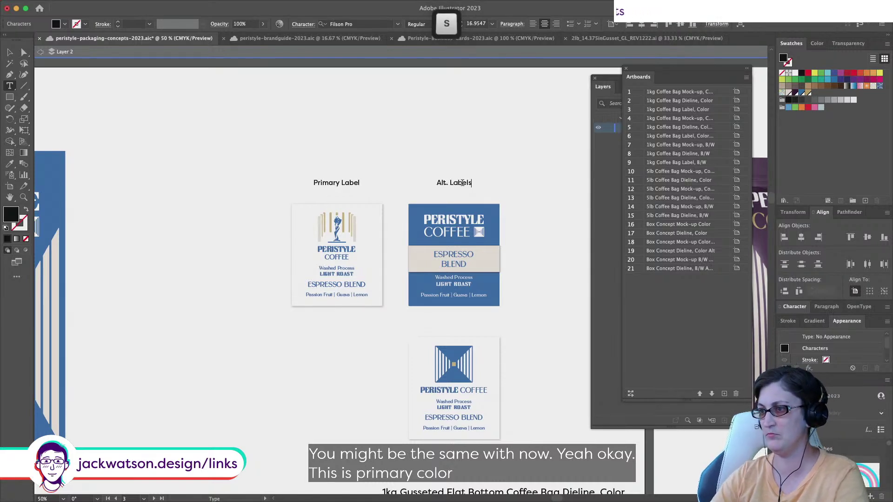
key("Escape")
Shift the sticker label, blue alternate and headings left, then place the white alternate beside the blue one to form a single row
scroll(396, 327, "right", 2)
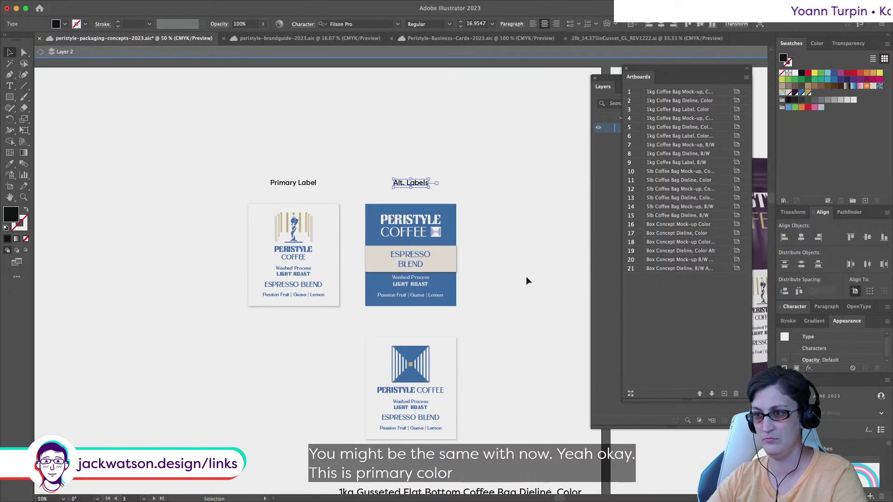
left_click_drag(522, 274, 243, 225)
left_click_drag(250, 174, 249, 174)
left_click_drag(325, 232, 169, 228)
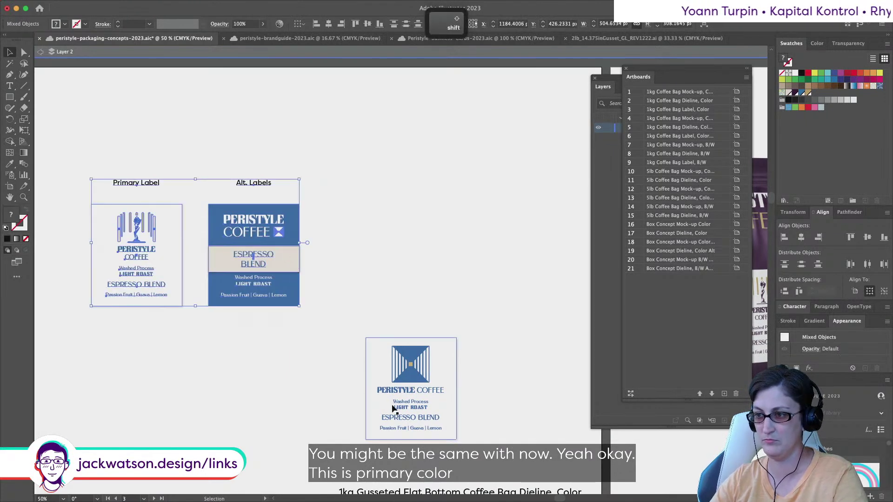
left_click_drag(388, 423, 352, 272)
Duplicate the Alt. Labels heading and center the copy above the white alternate label
left_click(254, 185, "shift")
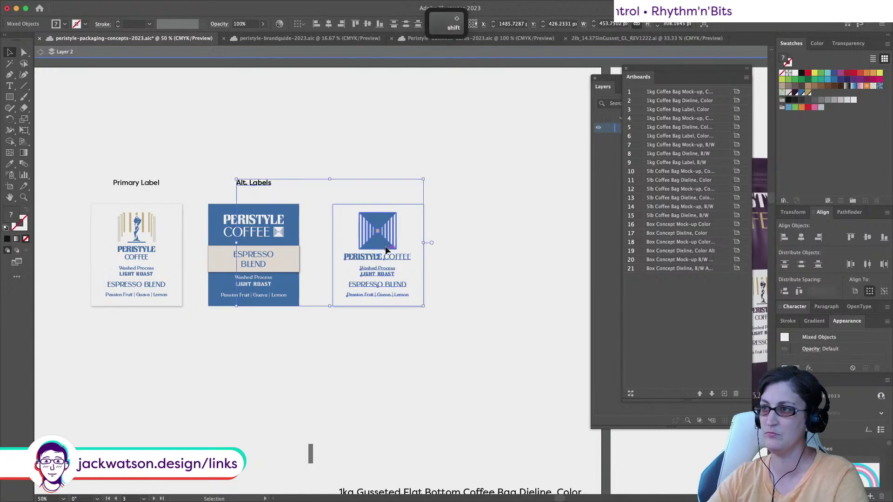
left_click(389, 253)
left_click(327, 24)
Shorten both alternate headings to "Alt. Label"
double_click(388, 182)
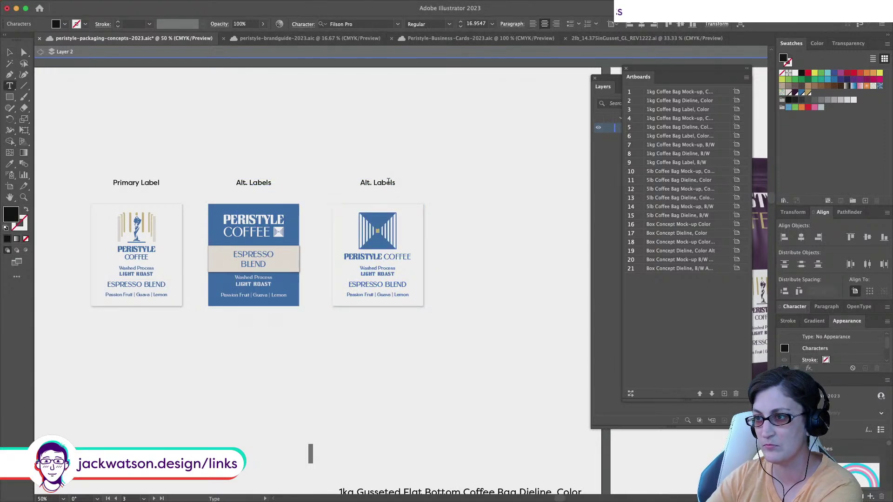
key("BackSpace")
left_click(271, 182)
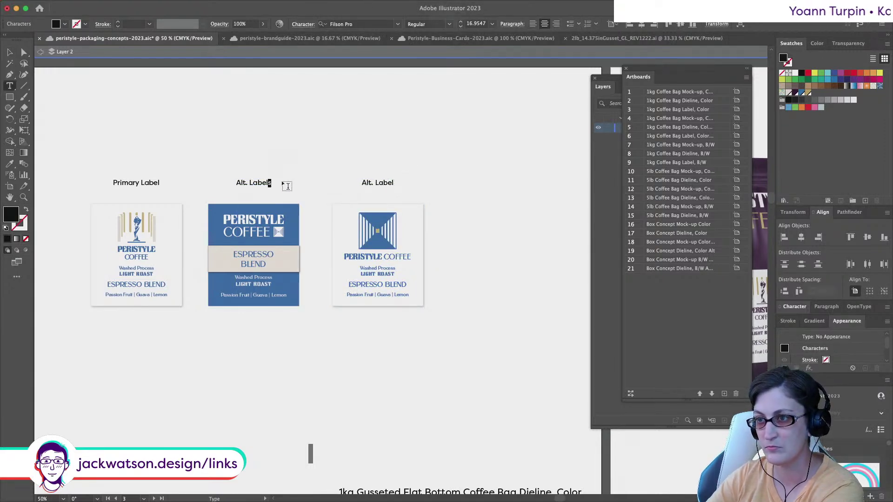
key("BackSpace")
Delete both Alt. Label headings above the blue and white alternate labels
left_click(14, 53)
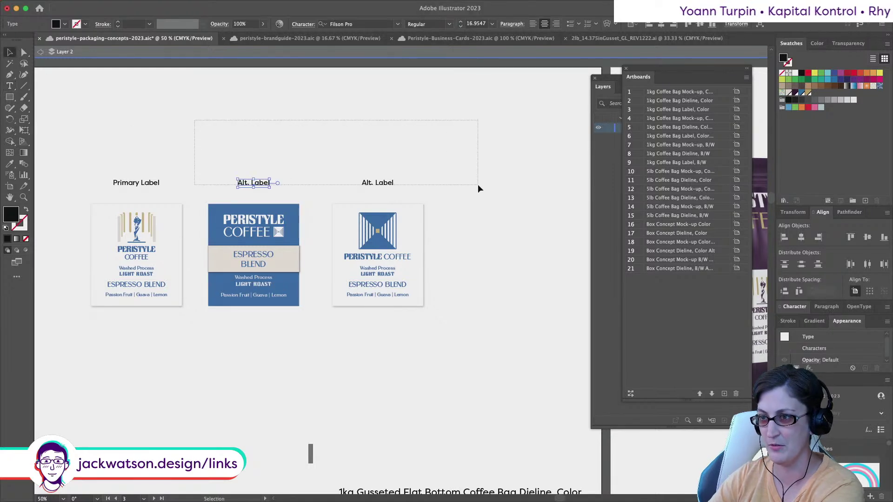
left_click_drag(478, 185, 476, 184)
key("BackSpace")
Center the Primary Label heading horizontally with its label, and distribute the three labels evenly across their row
key("super+minus")
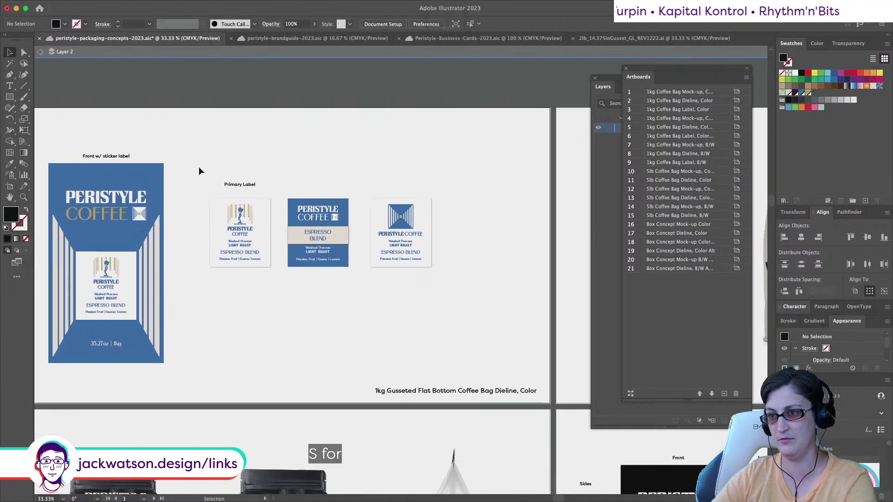
left_click_drag(199, 171, 252, 287)
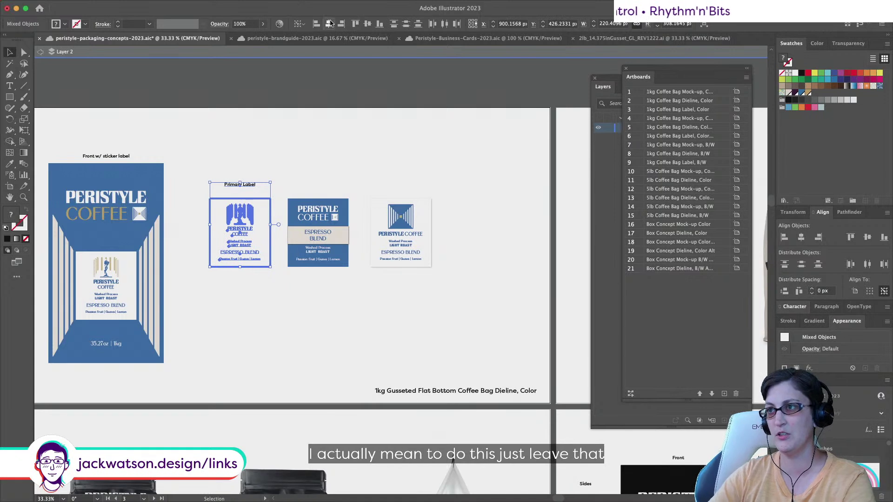
left_click(485, 320)
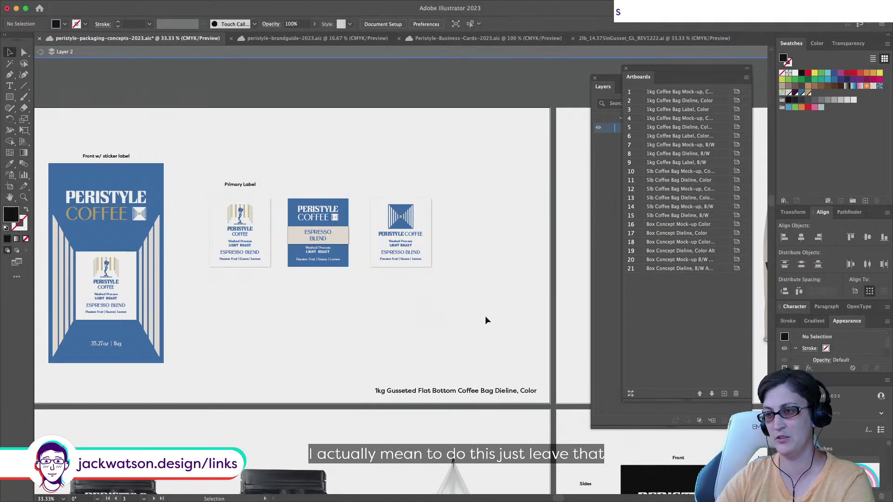
left_click_drag(197, 238, 197, 235)
left_click(444, 24)
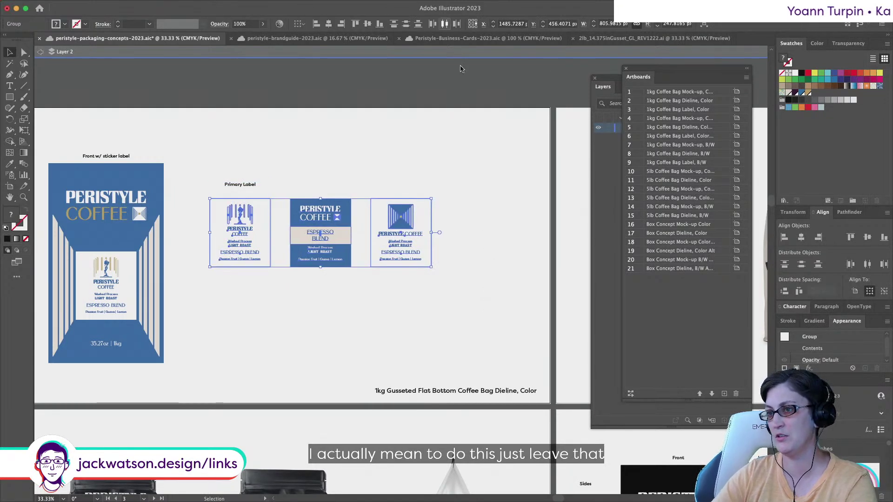
Group the three labels with their heading and align the group vertically to the center of the bag front and its caption
left_click_drag(487, 314, 297, 234)
left_click_drag(238, 183, 233, 181)
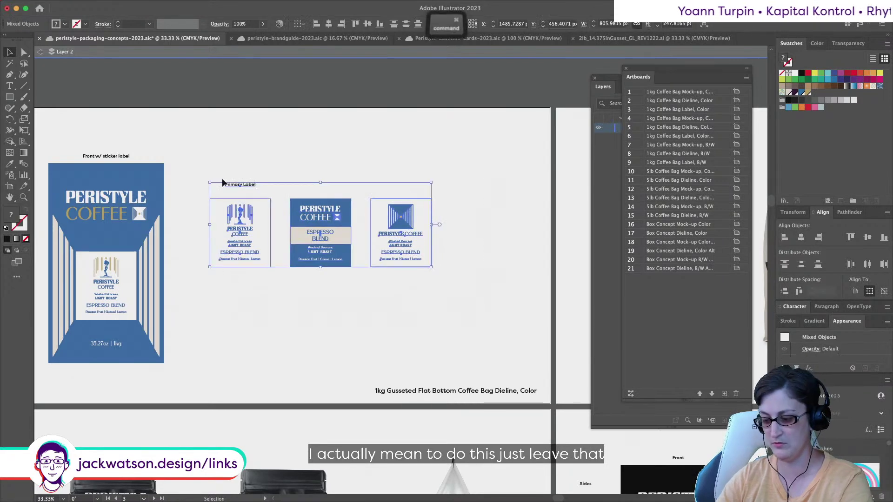
left_click(119, 255, "shift")
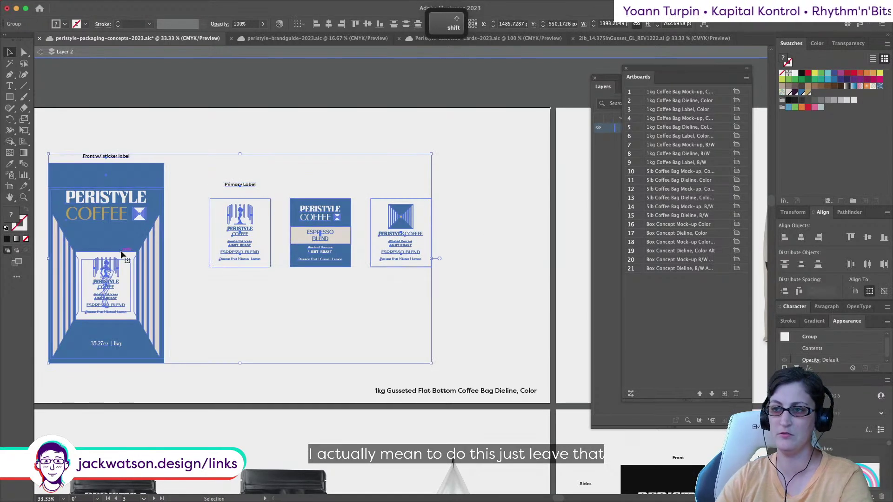
left_click(367, 24)
Group the bag front with the label row, center it horizontally on the artboard, and ungroup it
scroll(135, 144, "left", 3)
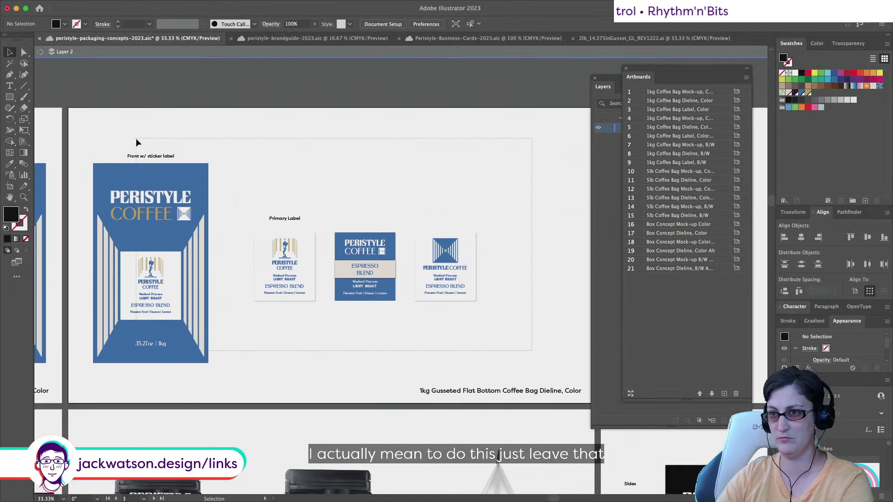
key("super+g")
left_click(338, 25)
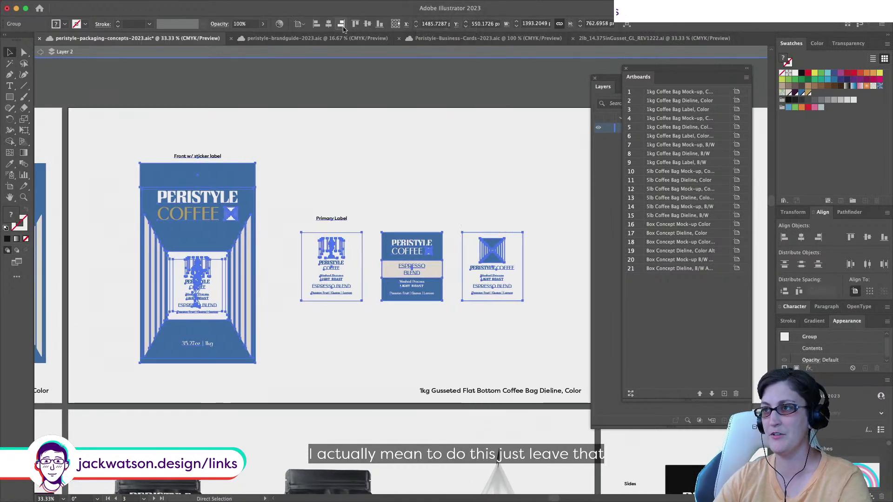
right_click(328, 164)
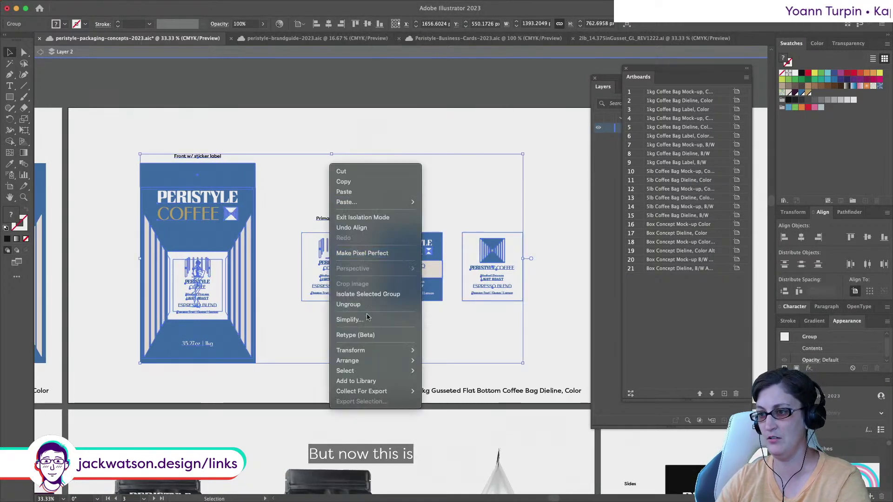
left_click(434, 387)
key("t")
left_click(432, 391)
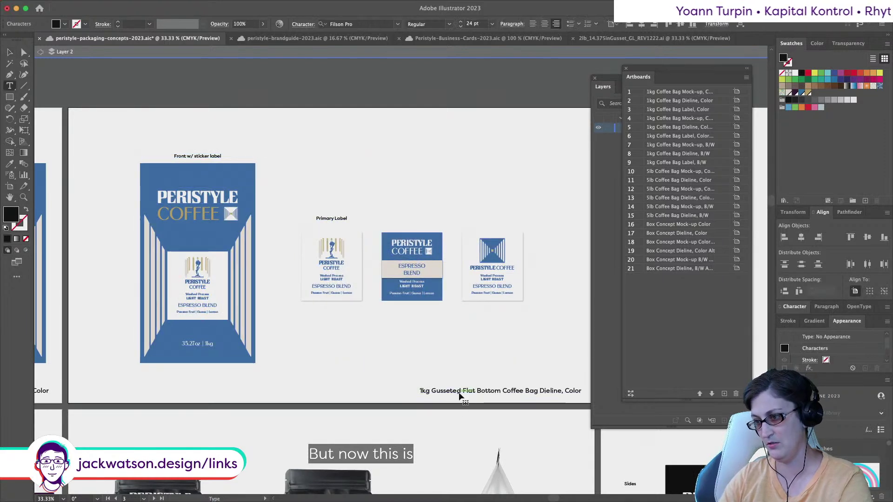
scroll(405, 390, "right", 3)
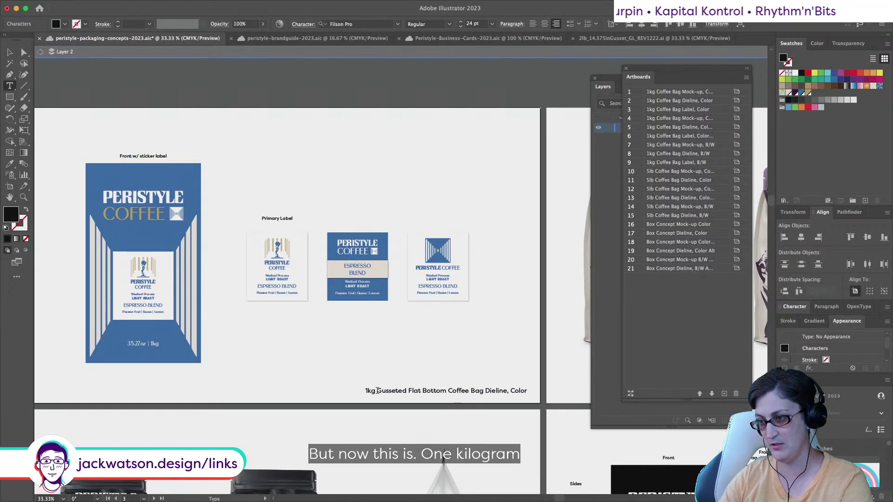
left_click_drag(376, 391, 507, 387)
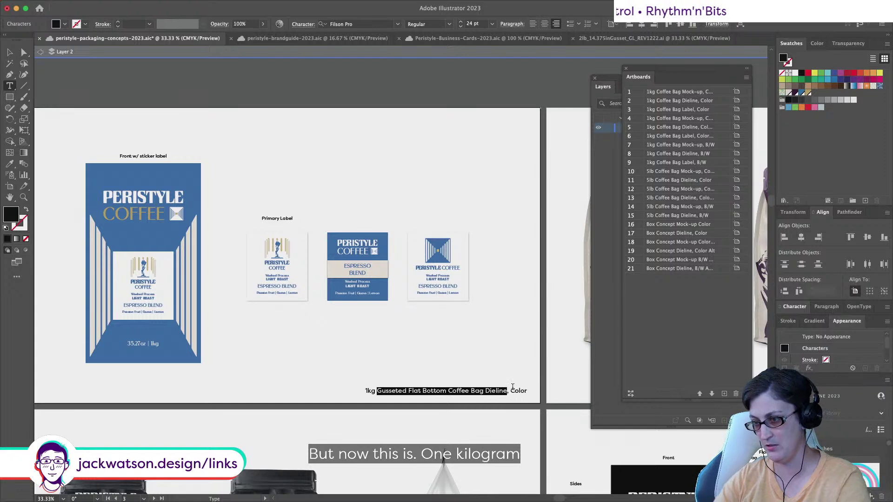
type("Lab")
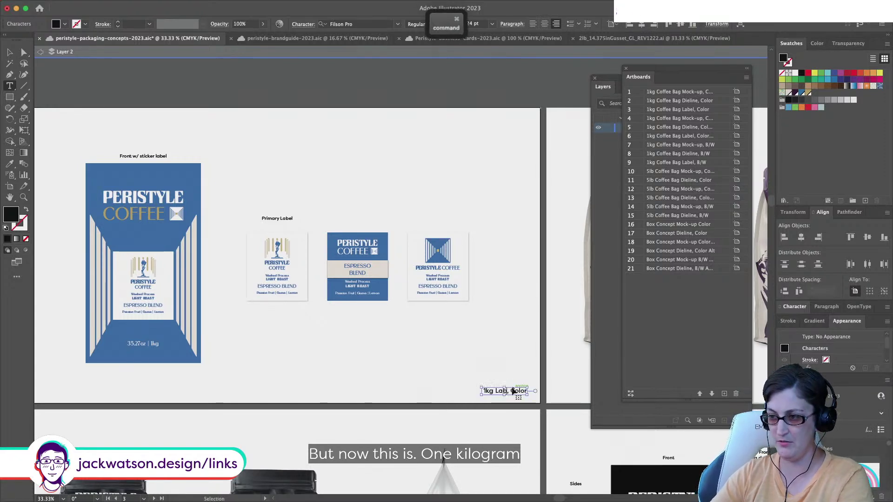
key("super+z")
Extend the artboard title to read "1kg Gusseted Flat Bottom Coffee Bag Dieline and Labels, Color"
left_click(445, 391)
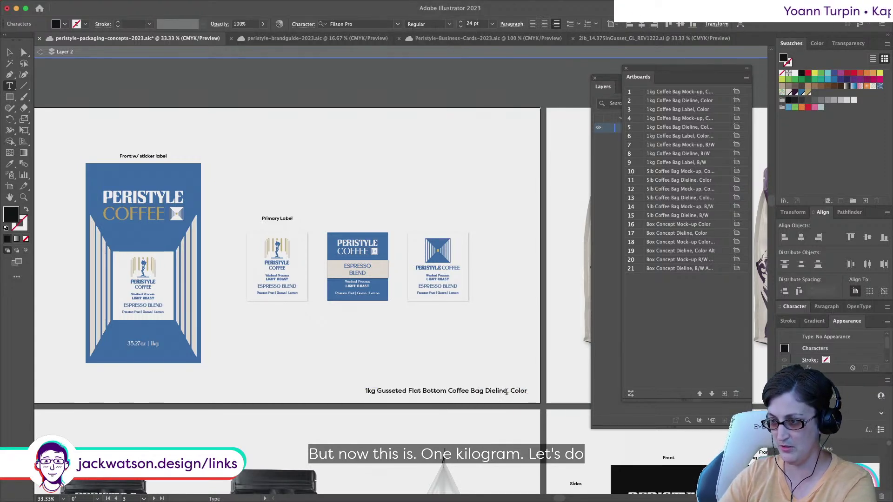
type("and Labels")
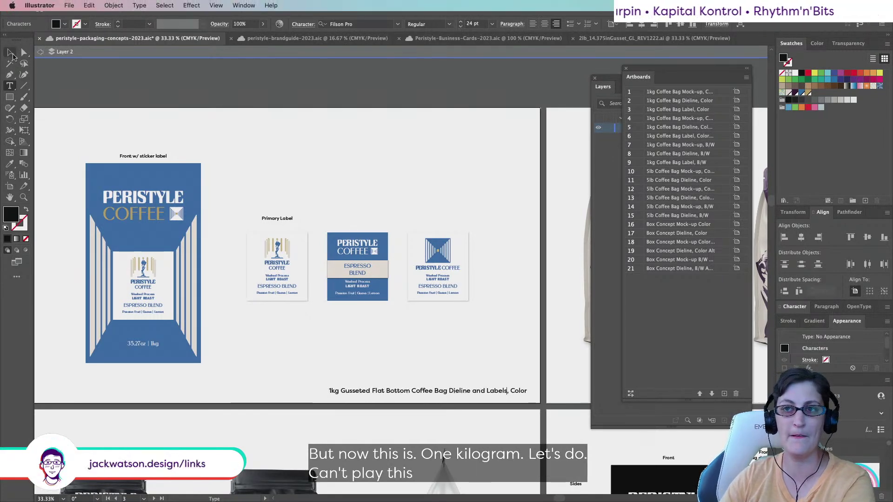
key("Escape")
left_click(268, 158)
scroll(267, 158, "left", 5)
scroll(163, 121, "left", 12)
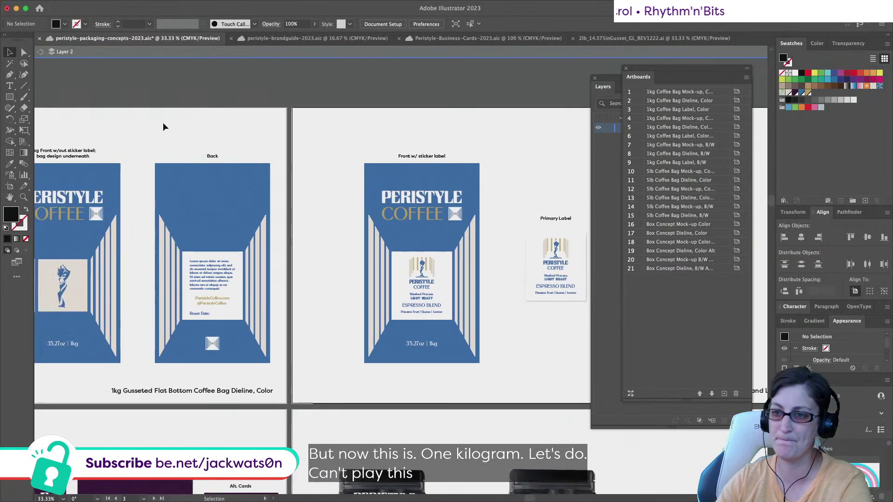
left_click(216, 301)
scroll(216, 301, "left", 10)
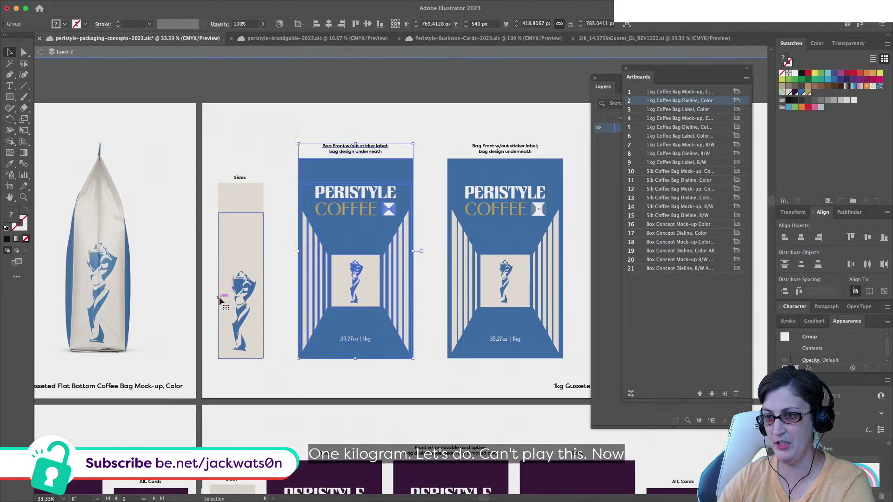
scroll(225, 289, "down", 1)
left_click(278, 136)
scroll(277, 136, "right", 6)
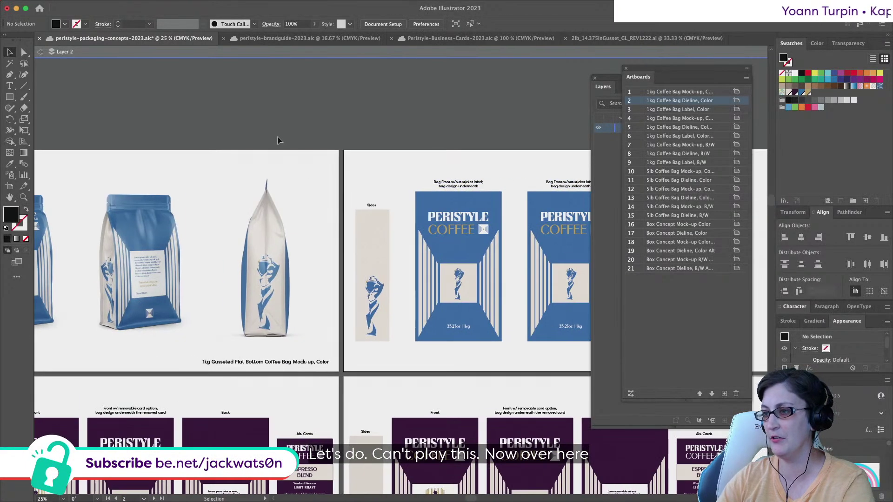
Copy the blue primary logo with the gold center from the peristyle-brandguide-2023 document and return to the packaging concepts document
left_click(278, 39)
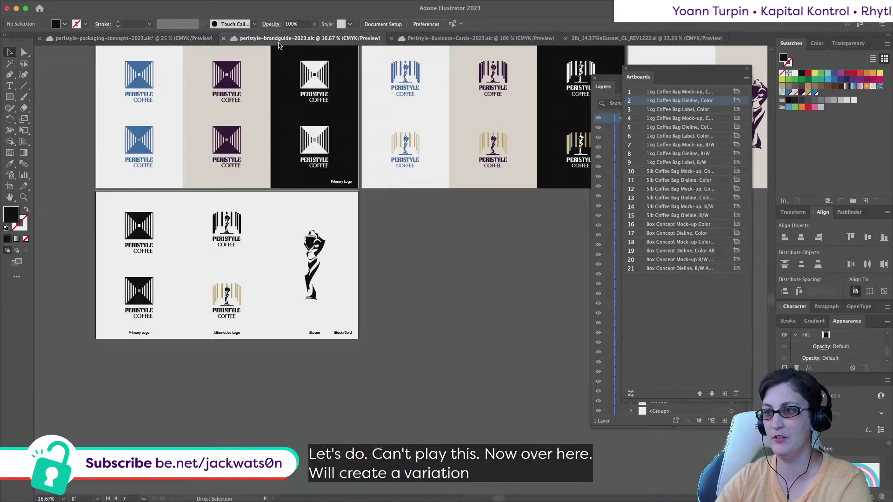
scroll(264, 112, "up", 3)
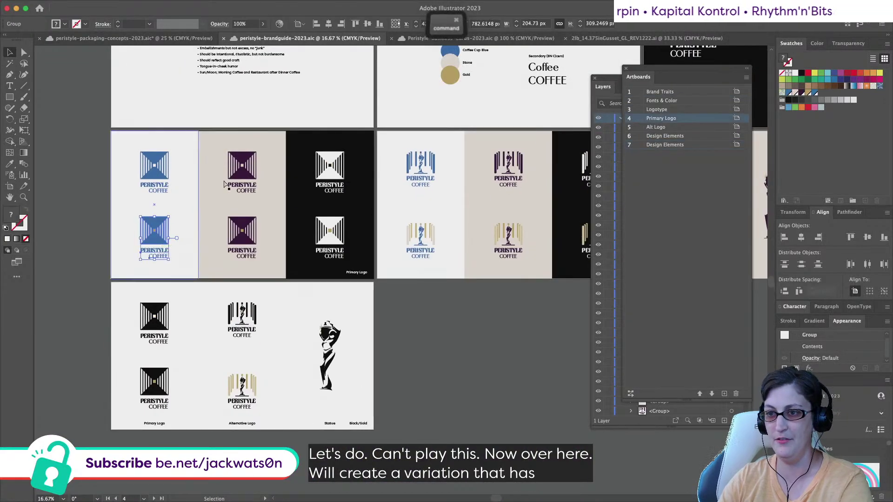
key("ctrl+shift+Tab")
Paste the primary logo inside the second bag front's artwork group and delete the statue from its beige label
scroll(314, 330, "right", 1)
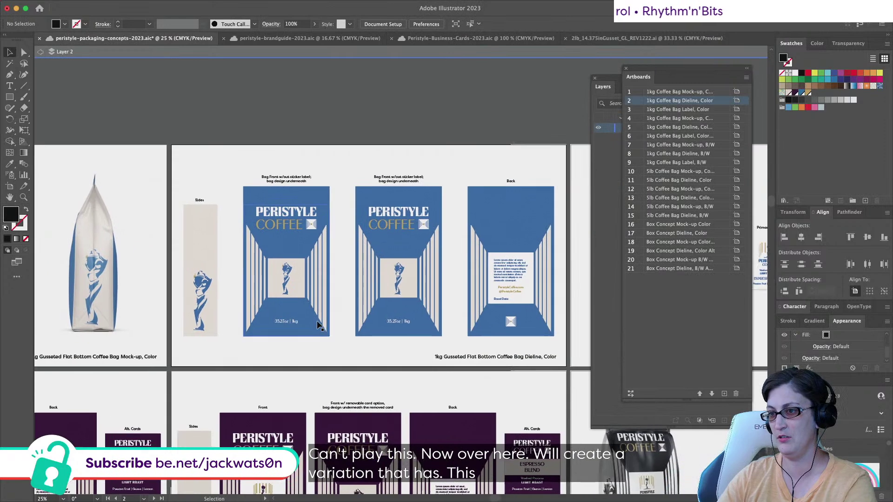
scroll(293, 283, "up", 5, "alt")
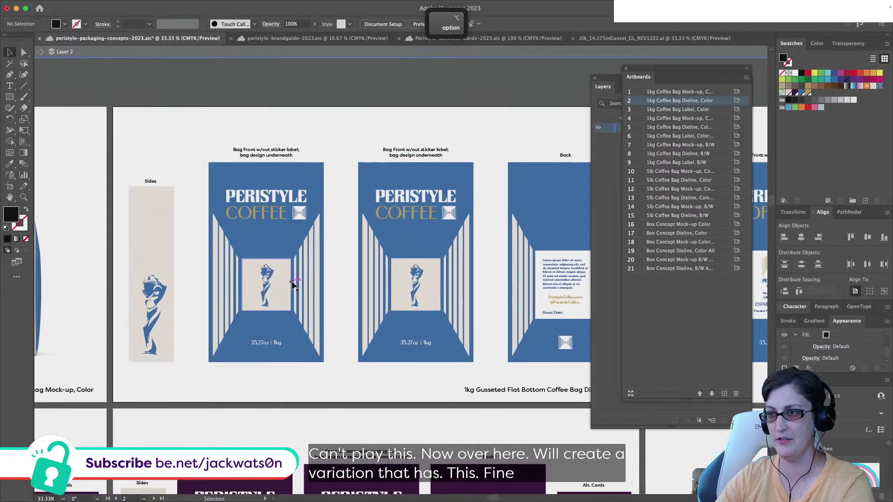
scroll(509, 300, "right", 6)
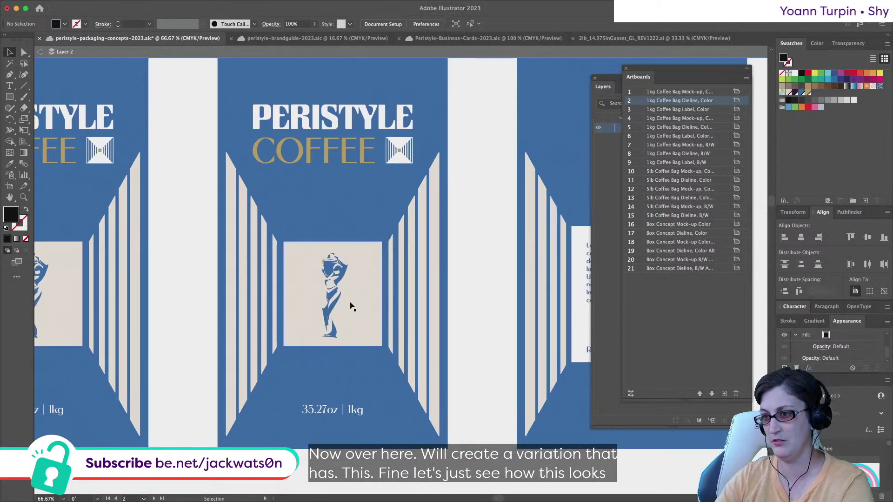
double_click(325, 305)
double_click(325, 307)
left_click(333, 308)
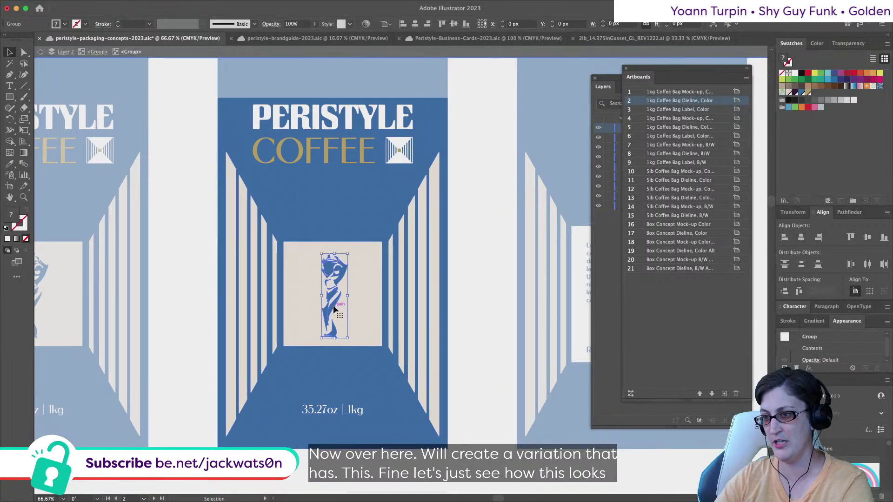
key("super+v")
left_click(334, 308)
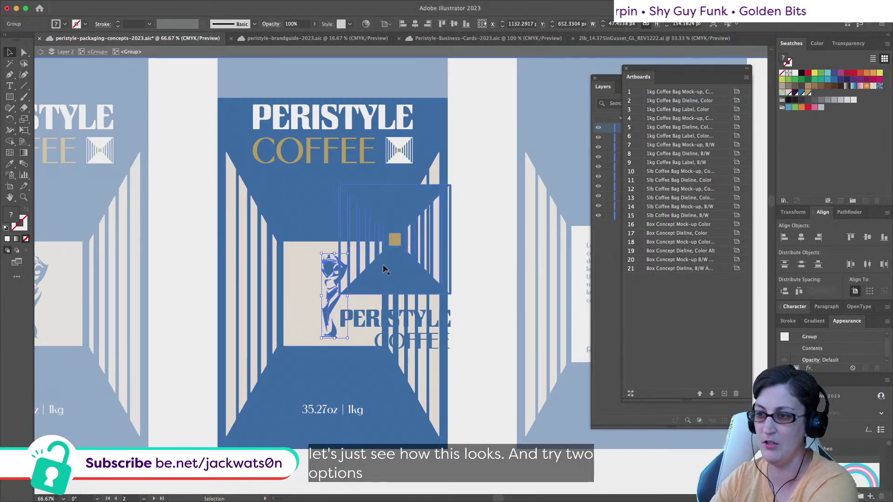
key("BackSpace")
Try the primary logo on the second bag front's label, scaled down to fit and centered on the beige square
left_click_drag(385, 268, 323, 334)
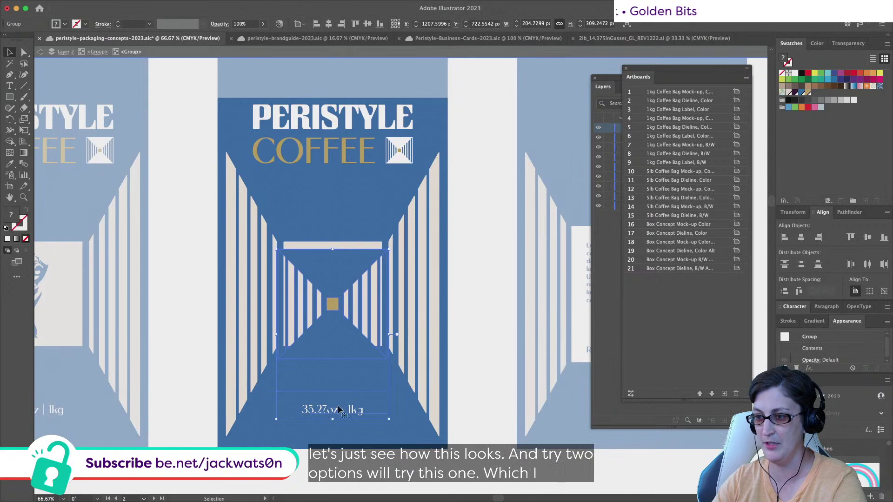
left_click_drag(335, 420, 333, 332)
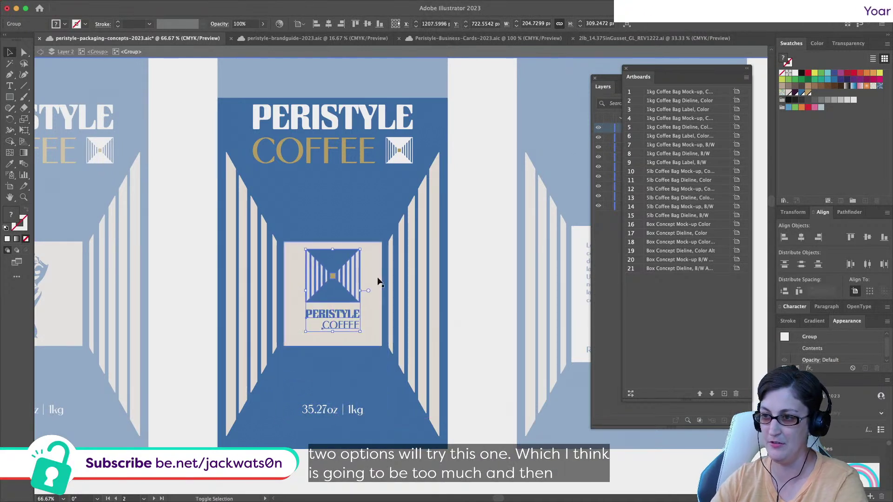
left_click(373, 278, "shift")
left_click(374, 279)
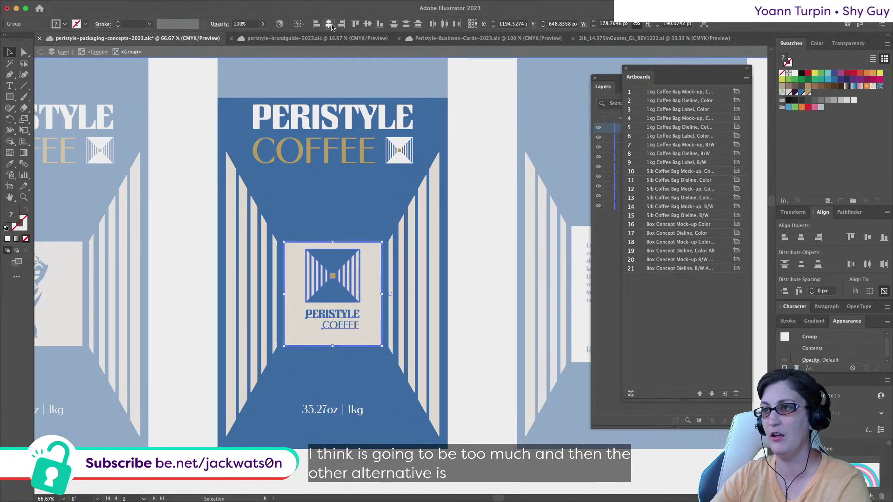
left_click(370, 26)
left_click(465, 226)
scroll(465, 226, "down", 3)
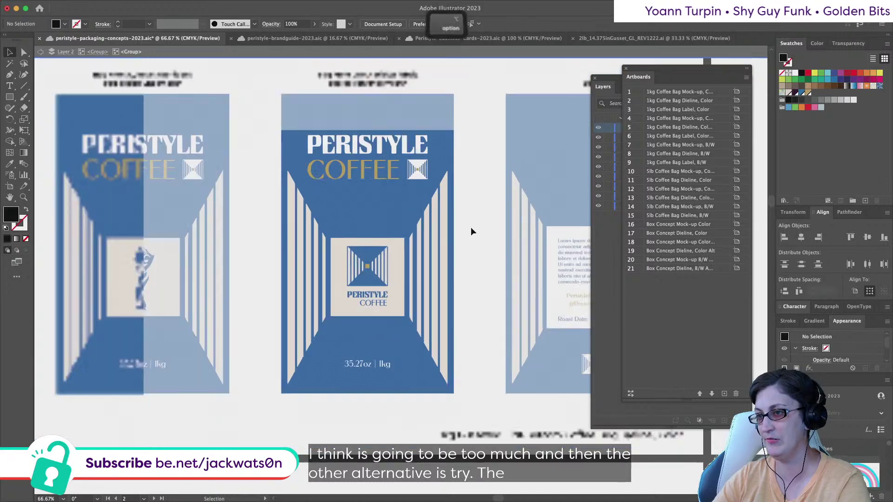
left_click(40, 52)
left_click(40, 52)
scroll(175, 54, "right", 2)
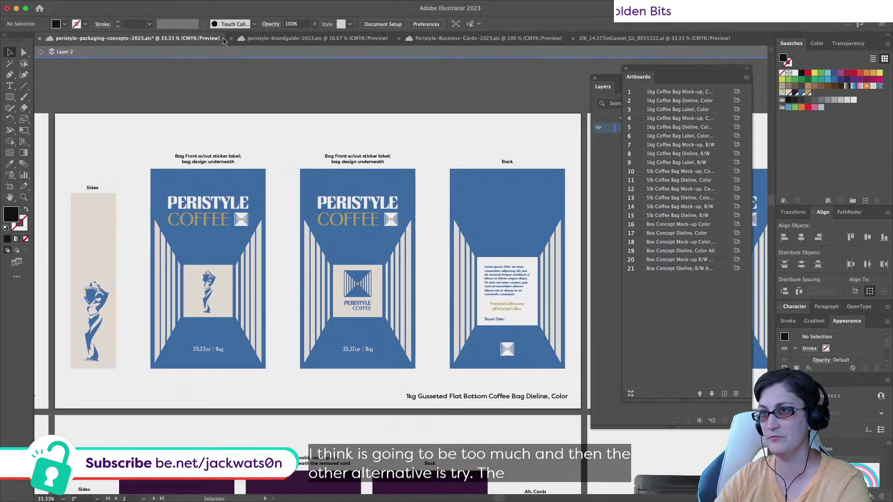
Copy the blue-and-gold alternate logo from the peristyle-brandguide-2023 document
left_click(291, 42)
left_click(397, 259)
scroll(400, 241, "right", 5)
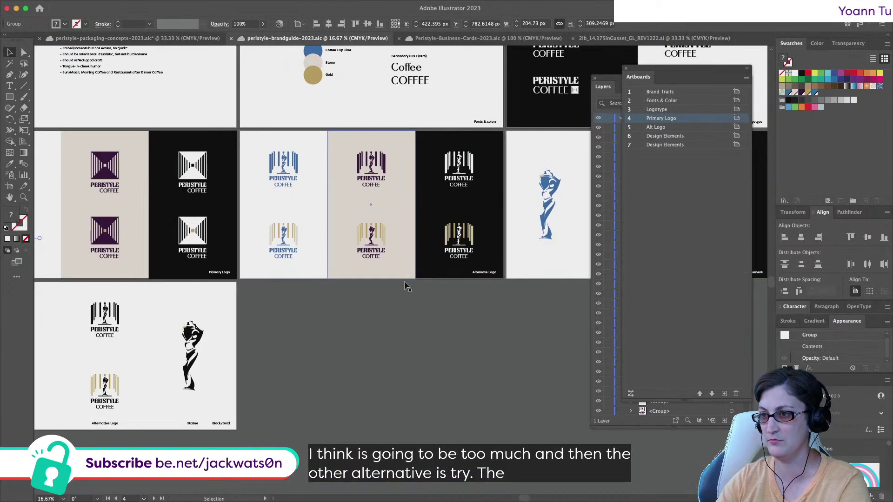
left_click(293, 182)
key("super+c")
left_click(341, 271)
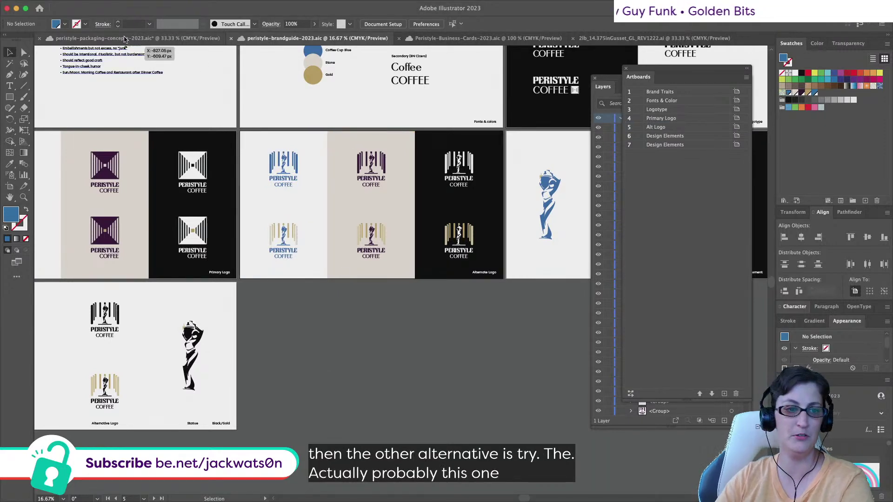
left_click(284, 240)
key("super+c")
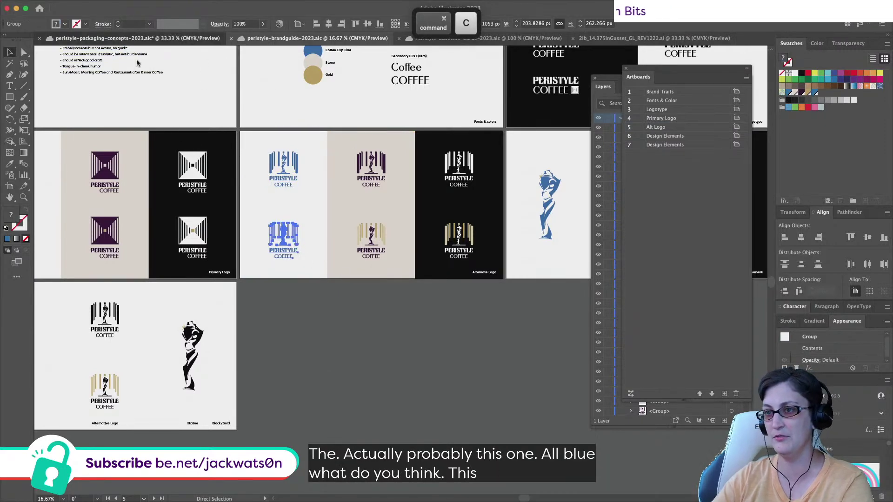
Try pasting and resizing the alternate logo over the second bag front's label, and delete the pasted copy
left_click(135, 38)
scroll(361, 305, "up", 2)
double_click(358, 299)
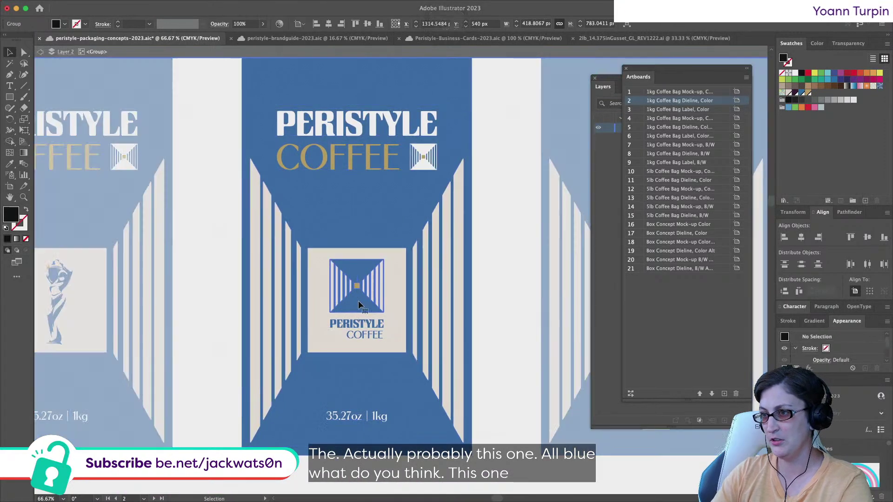
double_click(356, 305)
key("super+v")
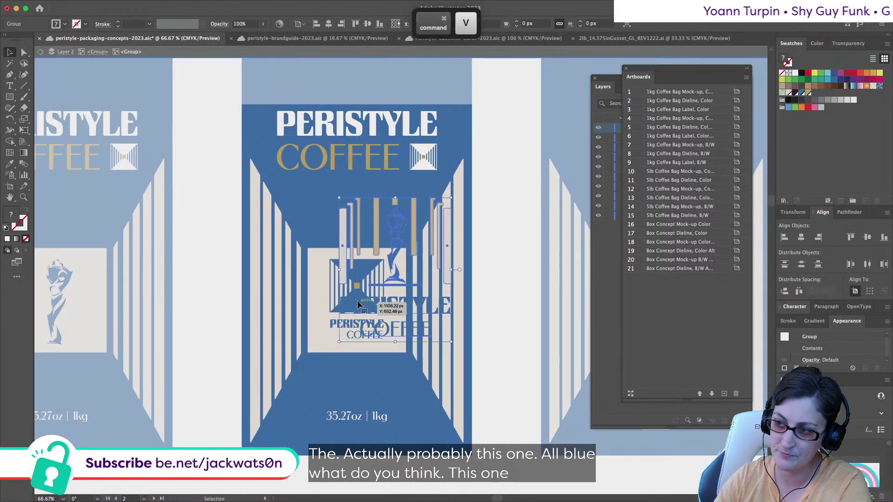
left_click_drag(450, 199, 403, 255)
left_click_drag(397, 333, 384, 327)
key("BackSpace")
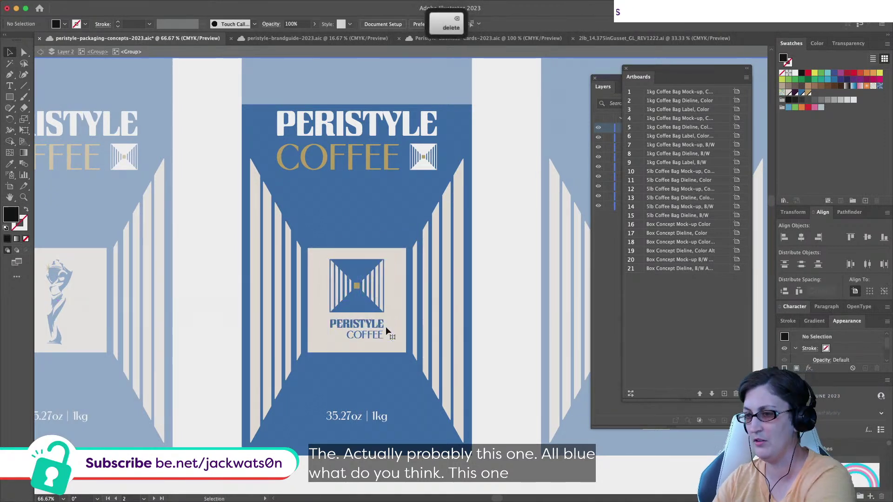
Copy the brand guide's blue-and-gold alternate logo, paste it into the second bag front's artwork group, and move it below the bag
left_click(284, 38)
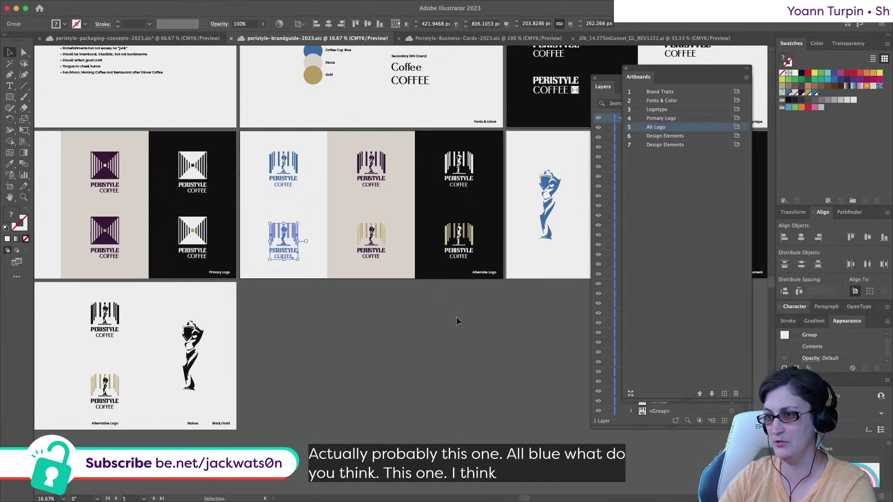
scroll(359, 294, "up", 1)
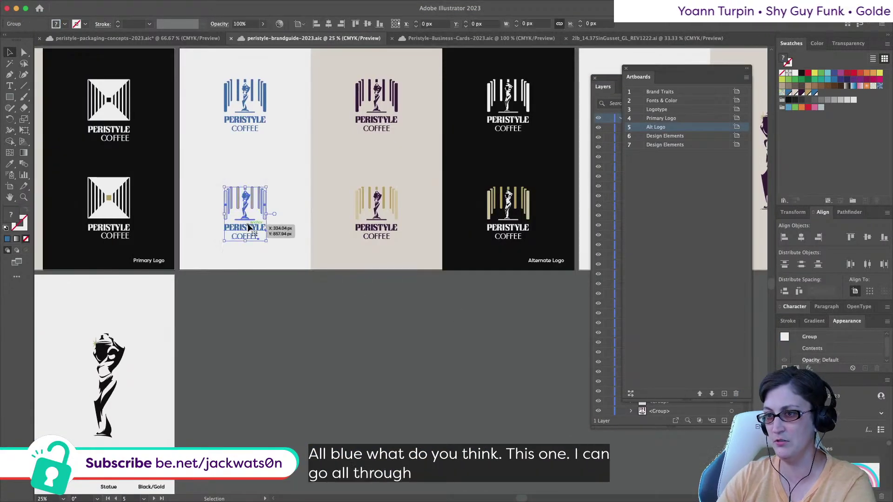
key("ctrl+c")
key("ctrl+shift+Tab")
key("ctrl+v")
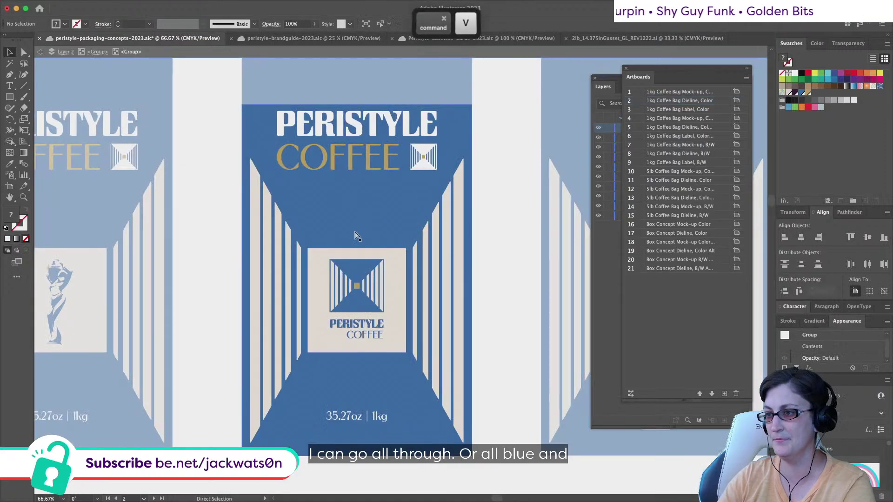
scroll(395, 218, "left", 1)
scroll(418, 207, "down", 4)
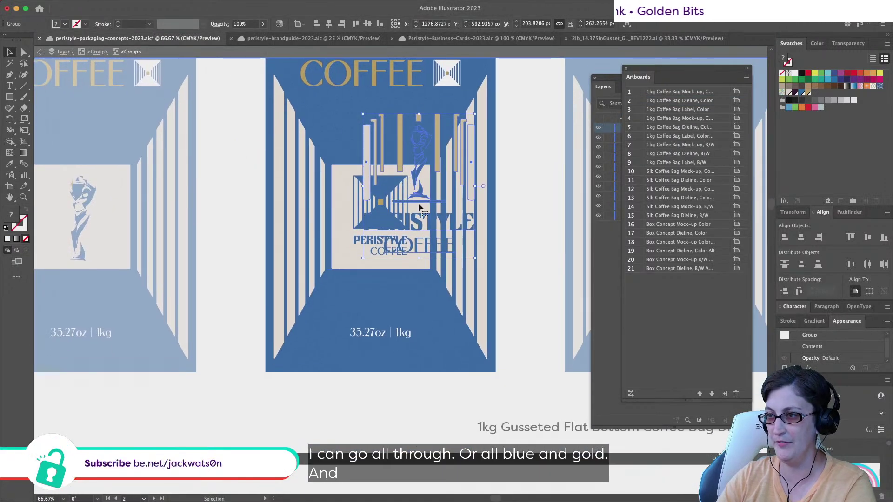
left_click_drag(418, 207, 281, 482)
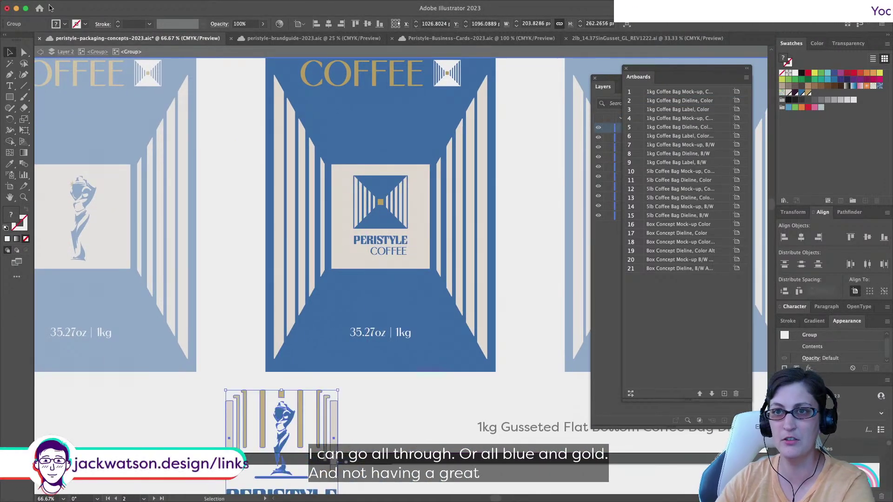
Fill all the column shapes of the pasted alternate logo with the solid gold swatch, including the paler outer ones
key("q")
left_click(24, 52)
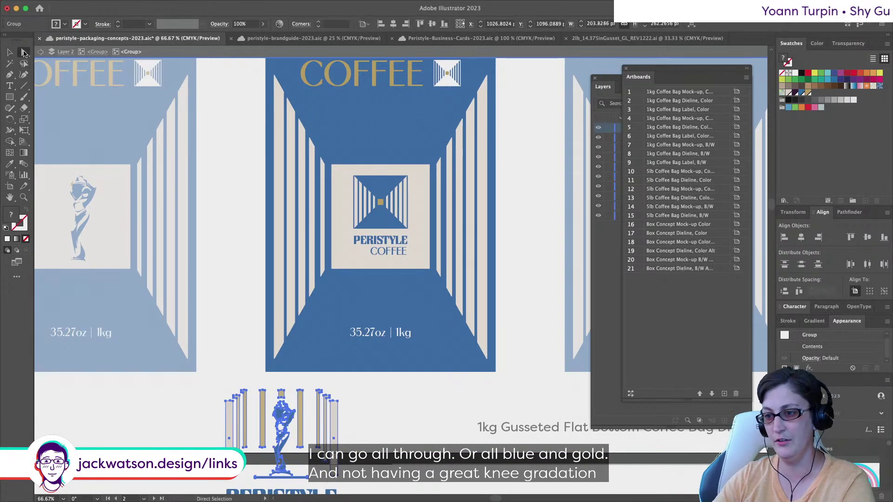
mouse_move(201, 419)
left_mouse_down()
mouse_move(250, 405)
mouse_move(341, 399)
left_mouse_up()
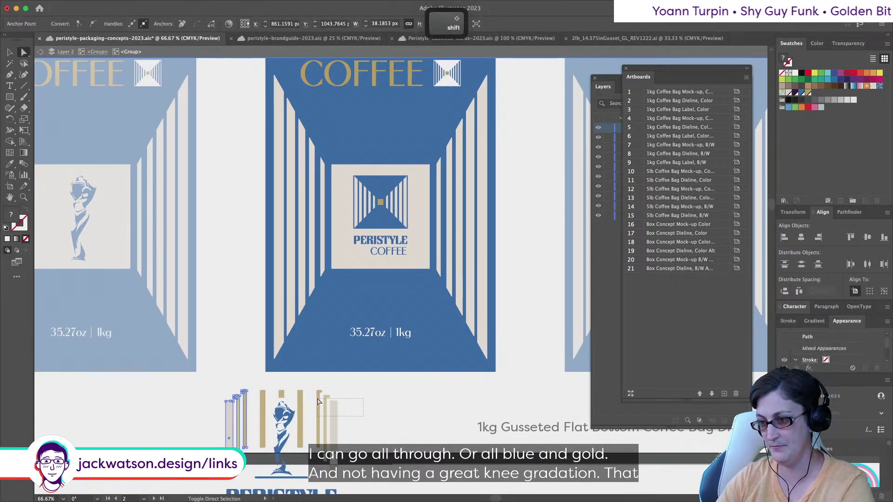
left_click(810, 93)
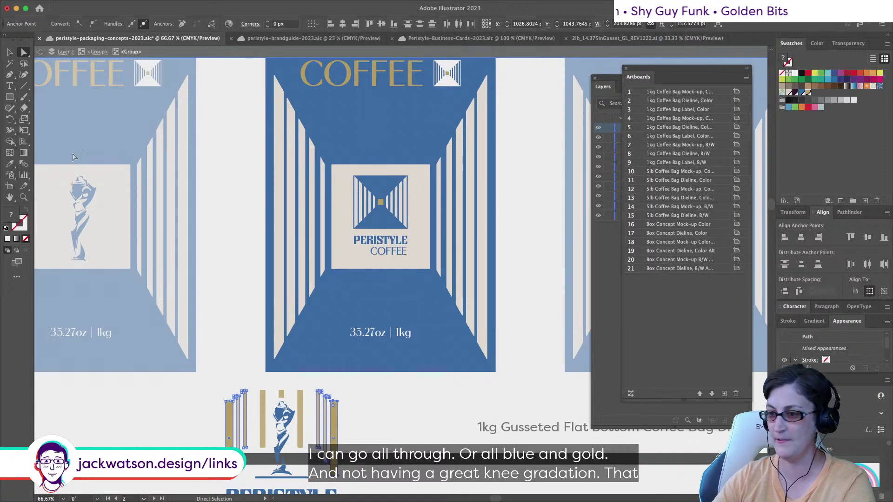
key("shift+super+a")
key("super+z")
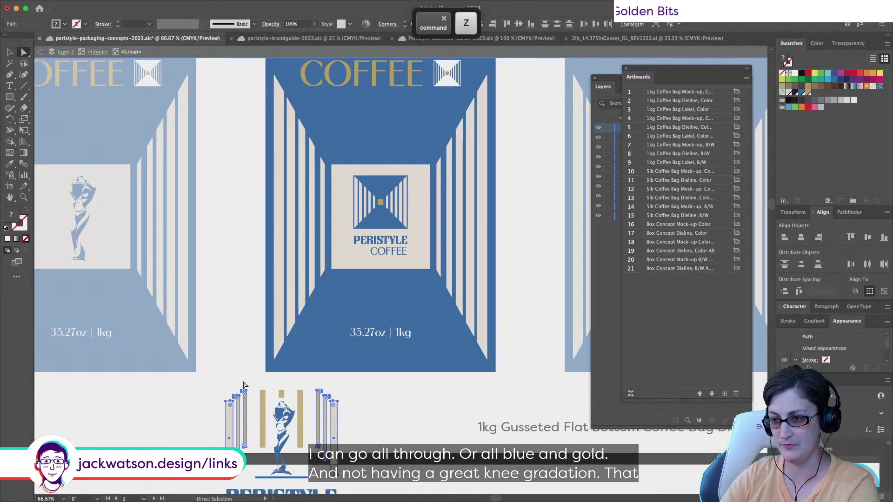
left_click_drag(312, 393, 315, 399)
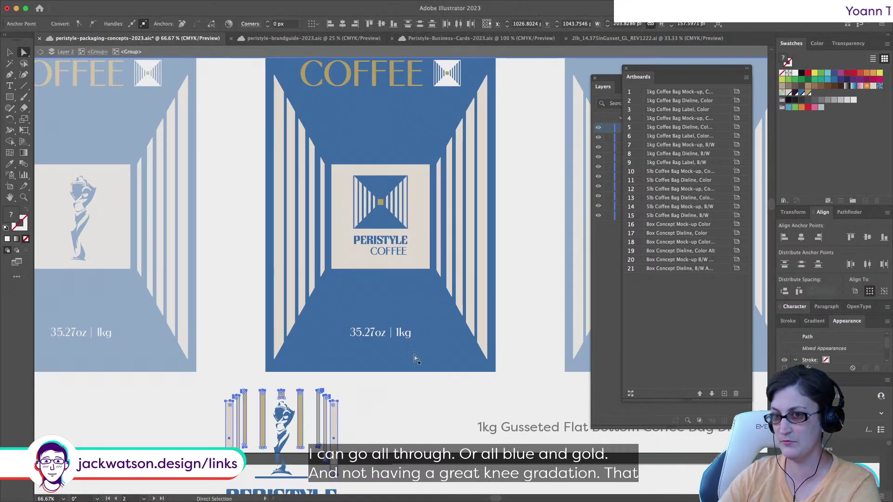
left_click(809, 94)
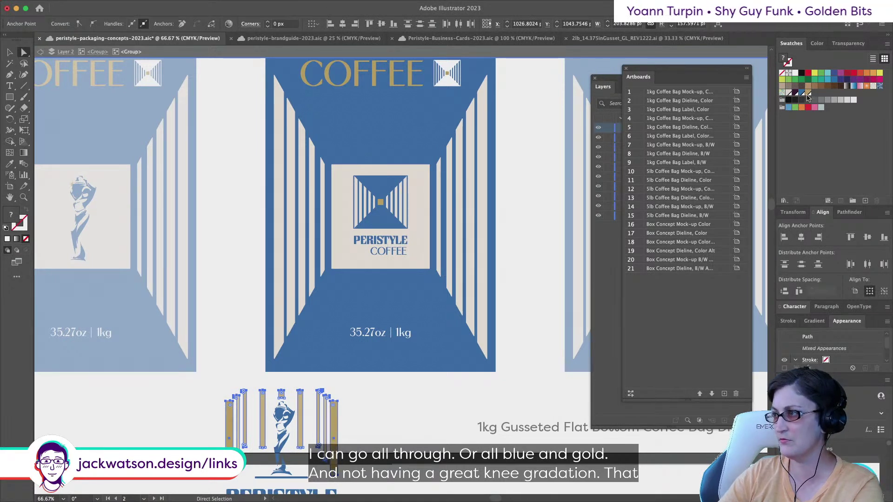
left_click(808, 93)
left_click(810, 93)
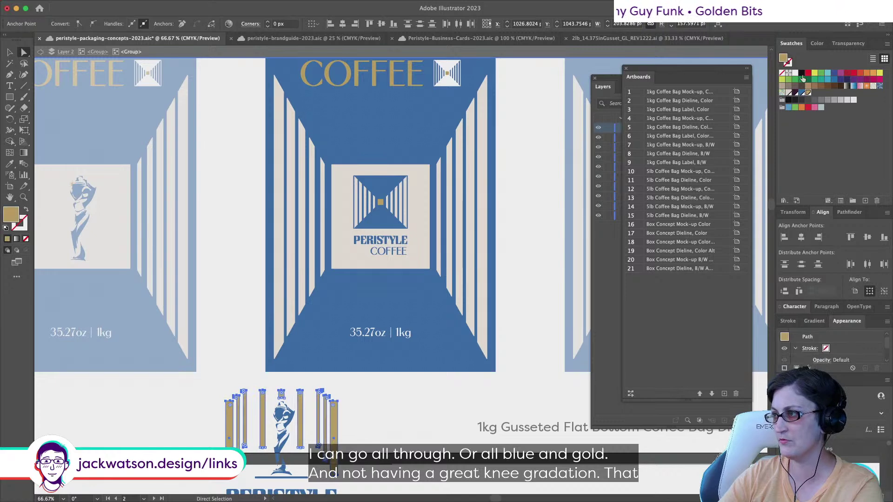
scroll(232, 430, "down", 3)
key("super+shift+a")
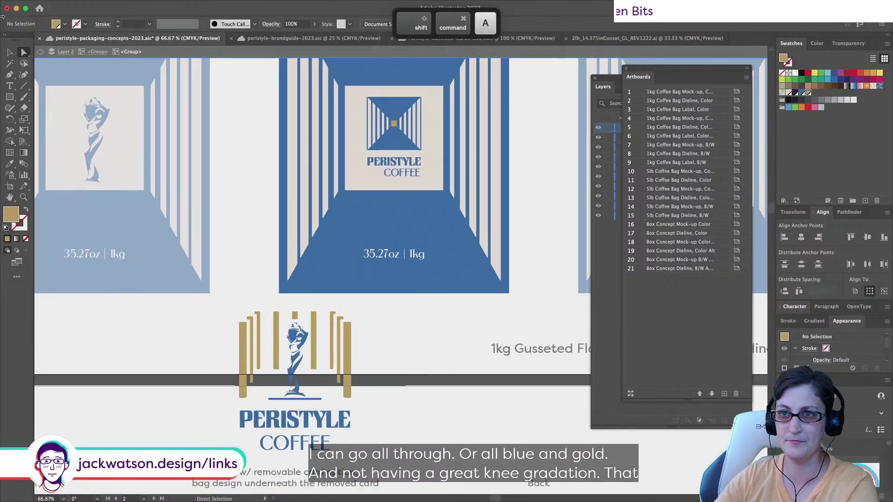
Scale the alternate logo to about 85 px wide on the second bag front's beige label and delete the primary logo beneath it
left_click(308, 445)
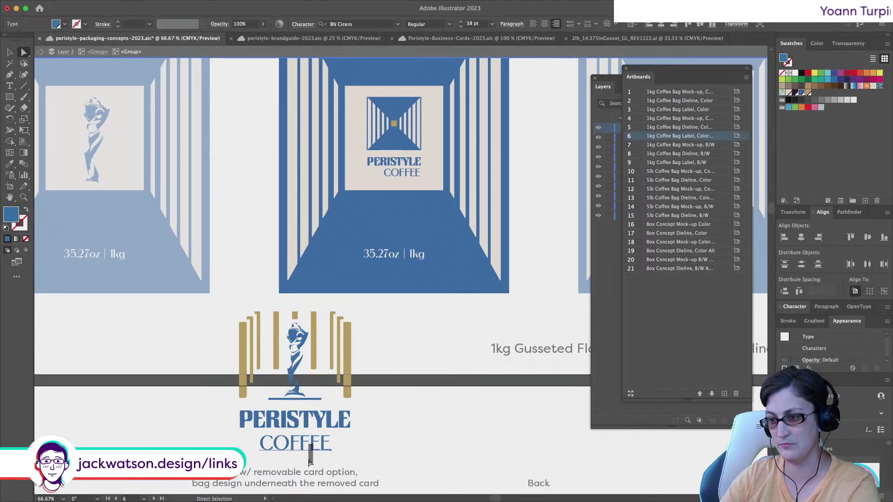
key("shift+super+a")
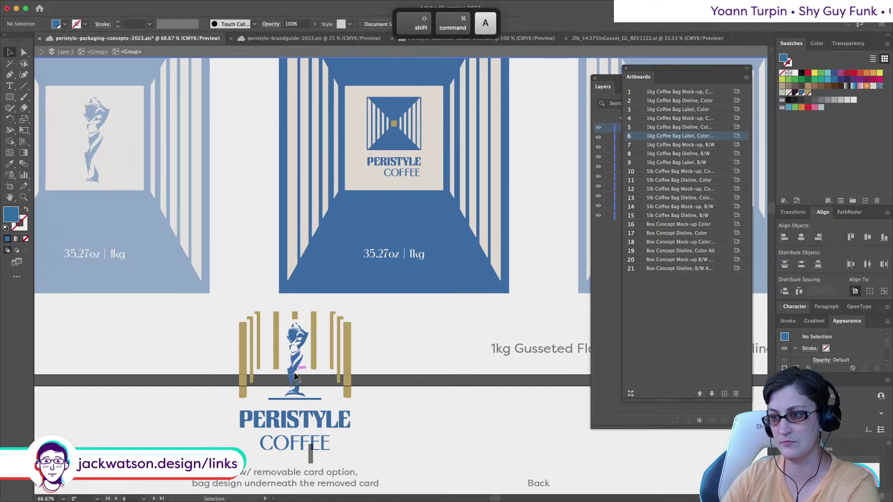
left_click(314, 355)
left_click_drag(296, 456, 407, 149)
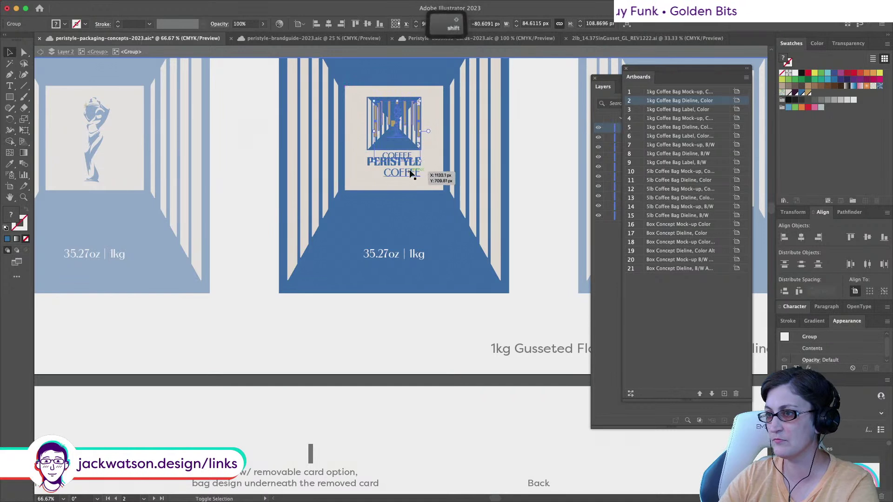
key("BackSpace")
Center the alternate logo horizontally and vertically on the second bag front's beige label
scroll(403, 148, "up", 3)
scroll(402, 147, "left", 3)
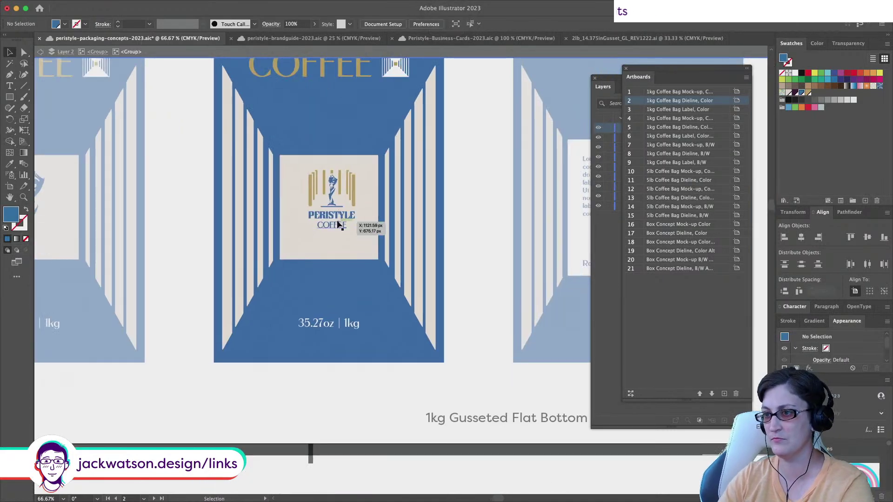
left_click(323, 235)
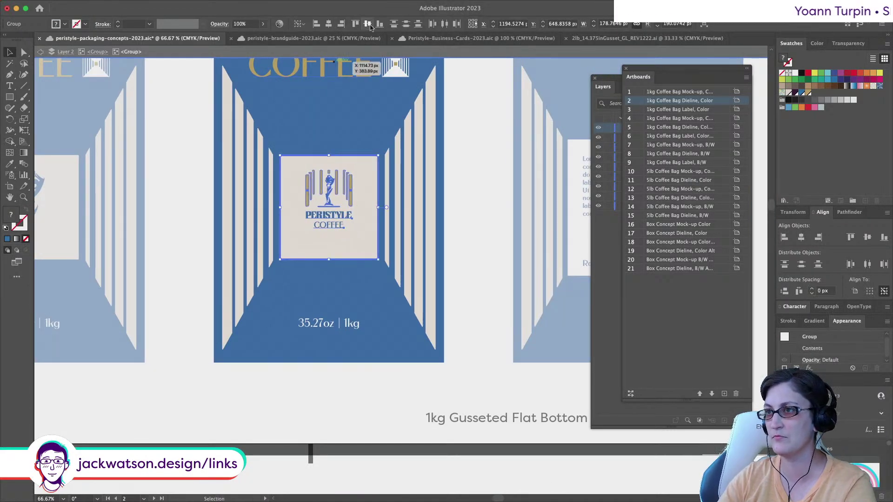
key("super+shift+a")
scroll(359, 241, "down", 2)
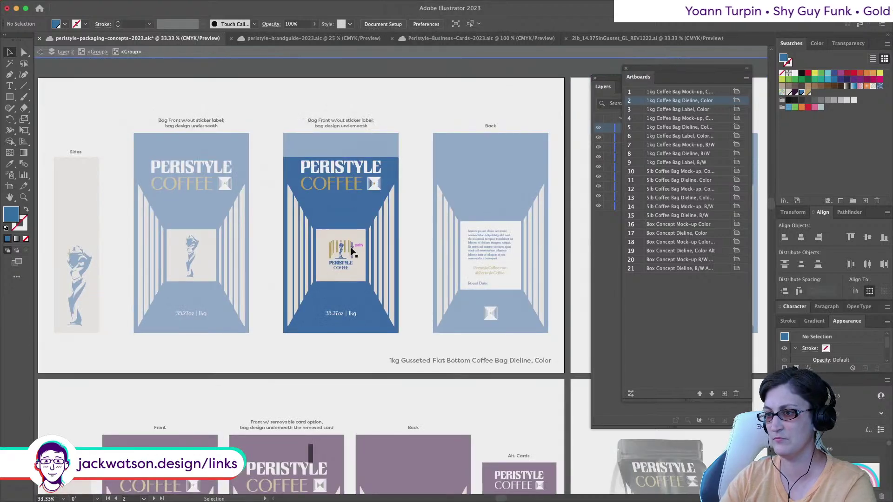
Delete the blue-and-gold alternate logo from the second bag front's beige label
left_click(347, 247)
left_click_drag(353, 240, 356, 237)
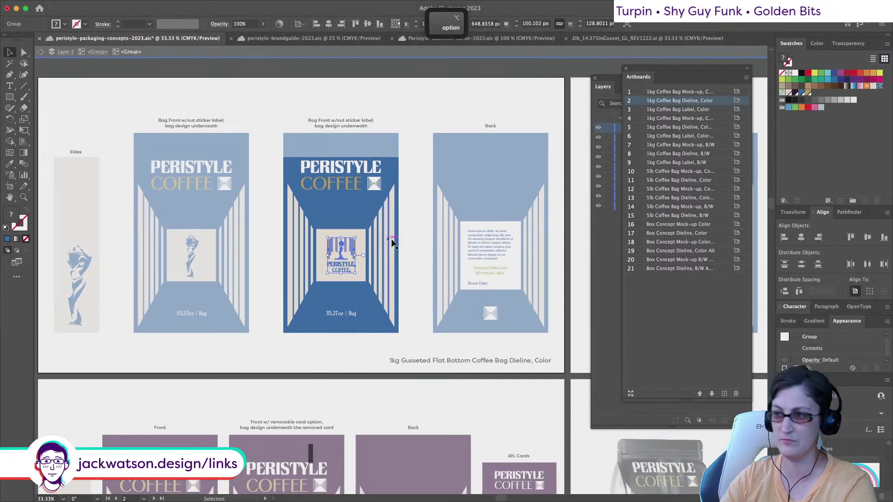
left_click(399, 242)
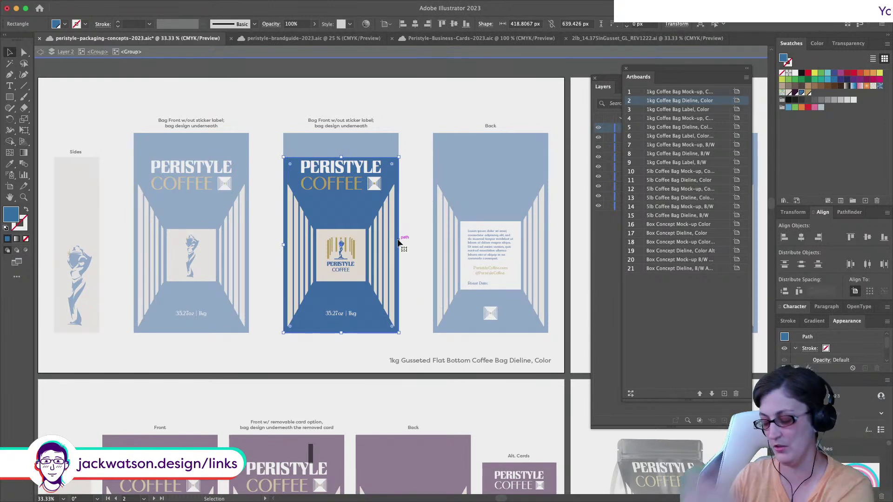
left_click(344, 253)
key("BackSpace")
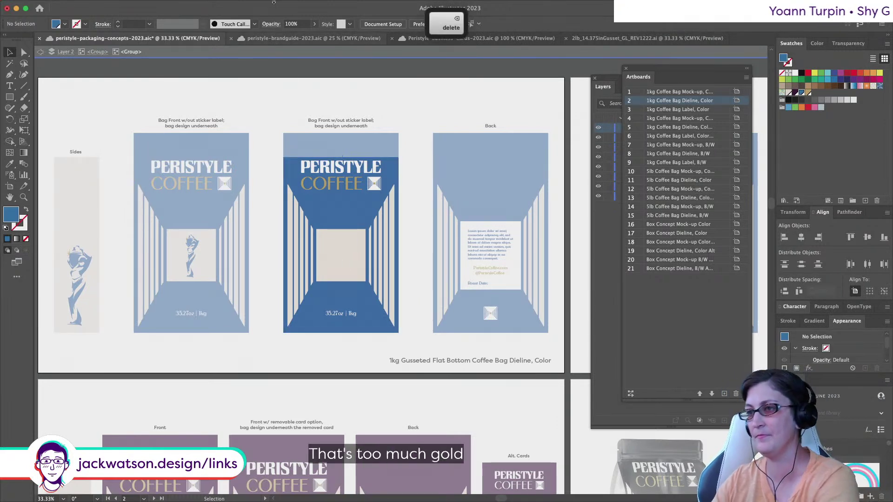
Copy the all-blue alternate logo from the brand guide and paste it into the second bag front's artwork group
left_click(297, 39)
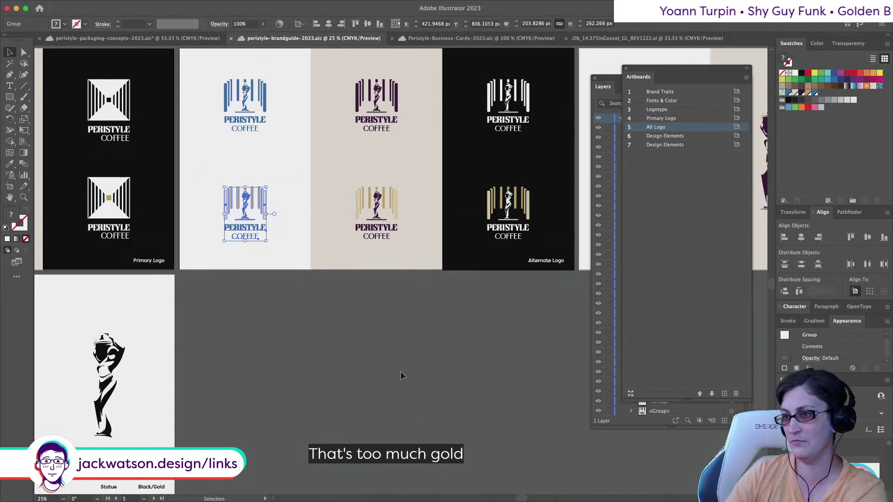
scroll(403, 338, "right", 5)
scroll(411, 337, "down", 3)
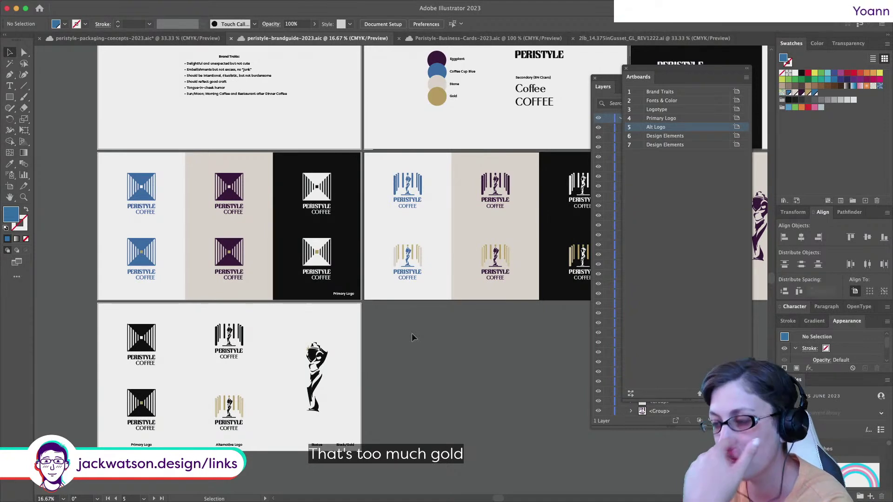
scroll(364, 154, "right", 1)
left_click(398, 186)
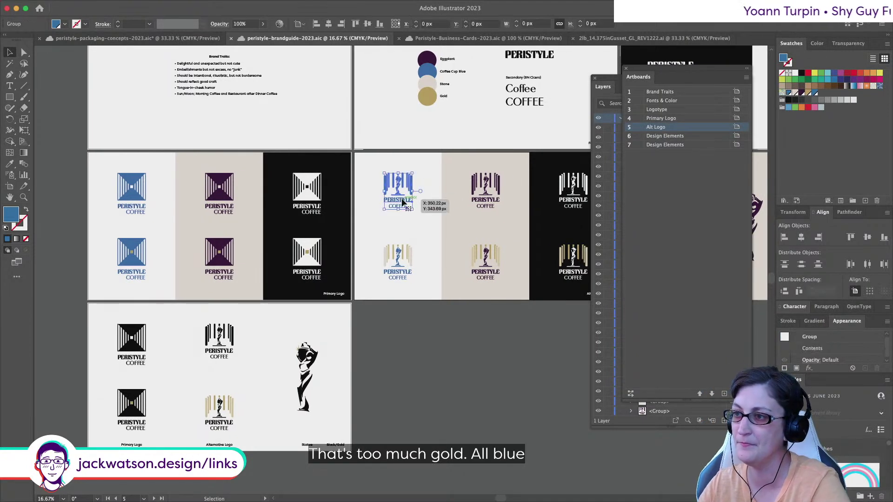
key("super+c")
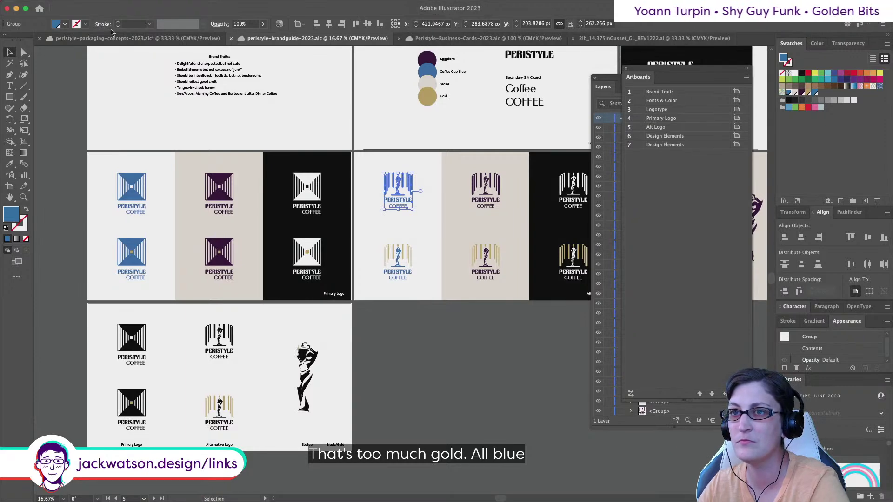
left_click(115, 38)
key("super+v")
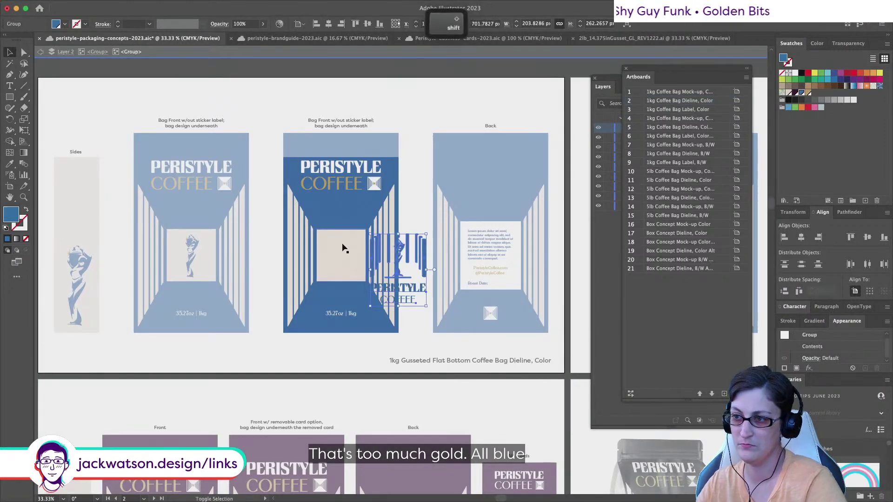
Center the all-blue alternate logo on the second bag front's beige label and scale it down proportionally to fit inside
left_click(339, 253)
left_click(342, 23)
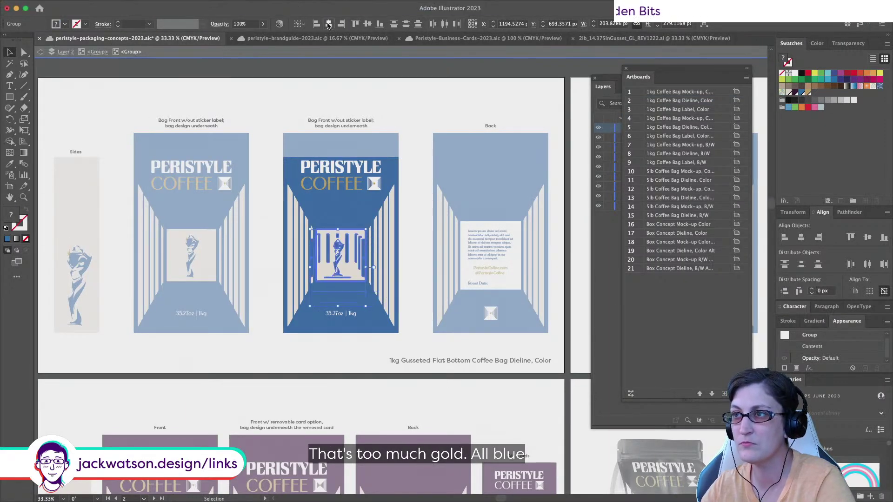
left_click(329, 23)
left_click(367, 24)
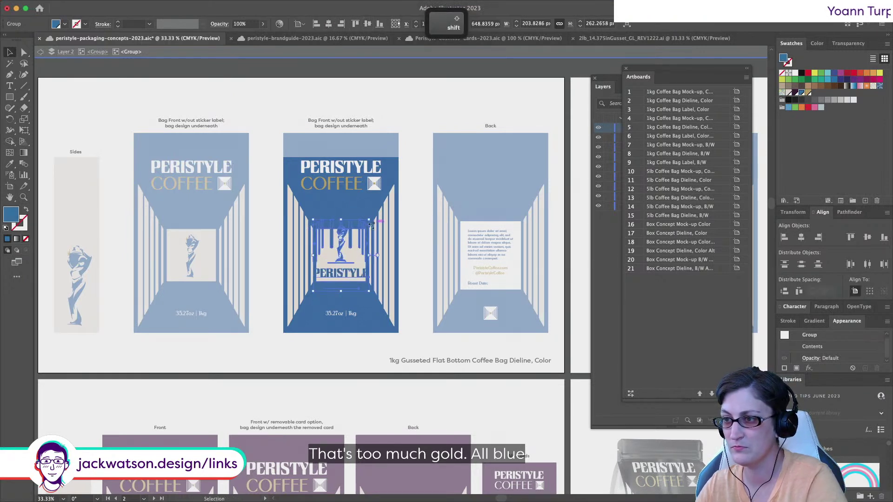
left_click_drag(369, 219, 358, 239)
left_click(310, 345)
scroll(306, 345, "right", 2)
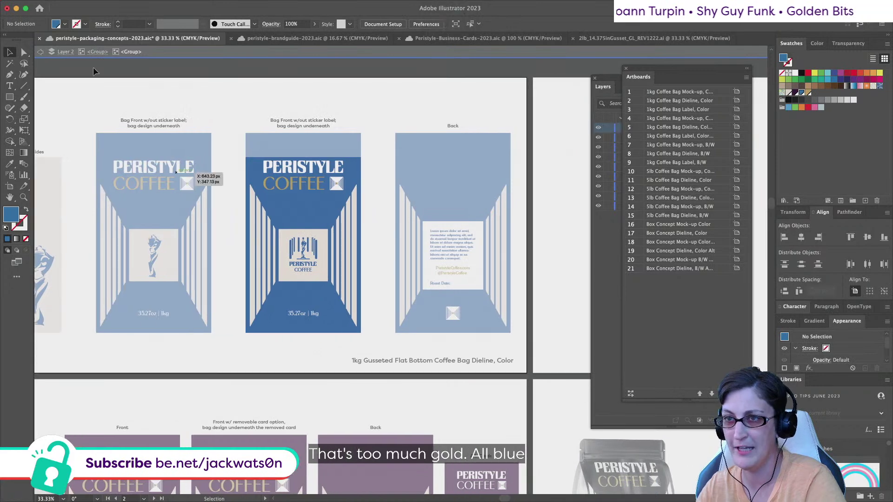
left_click(38, 53)
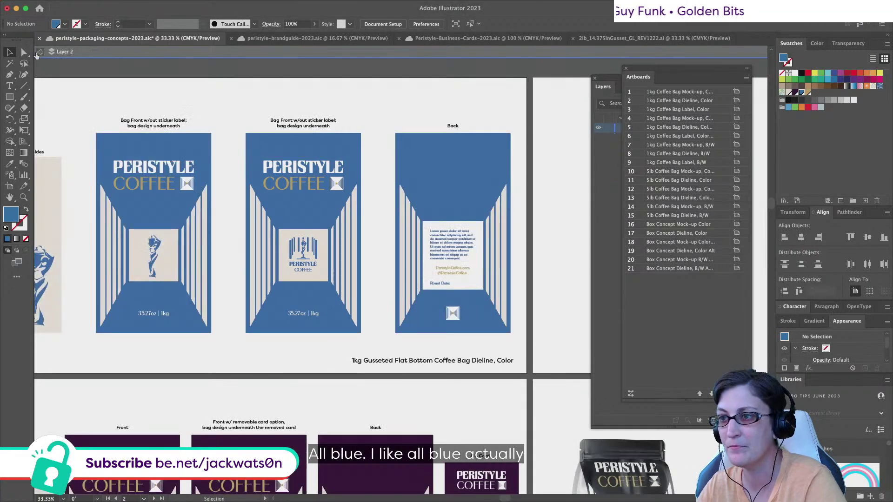
Reopen the second bag front's nested artwork group and make a slight adjustment to the all-blue alternate logo
scroll(276, 161, "left", 2)
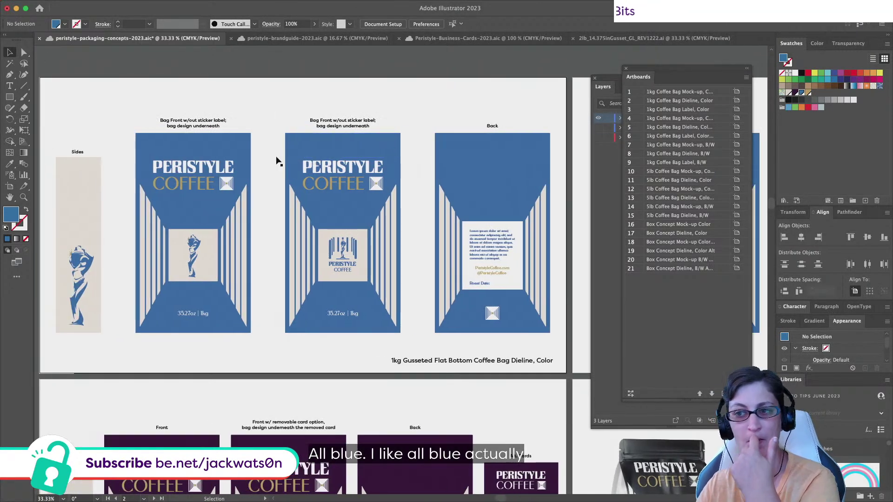
scroll(276, 160, "right", 2)
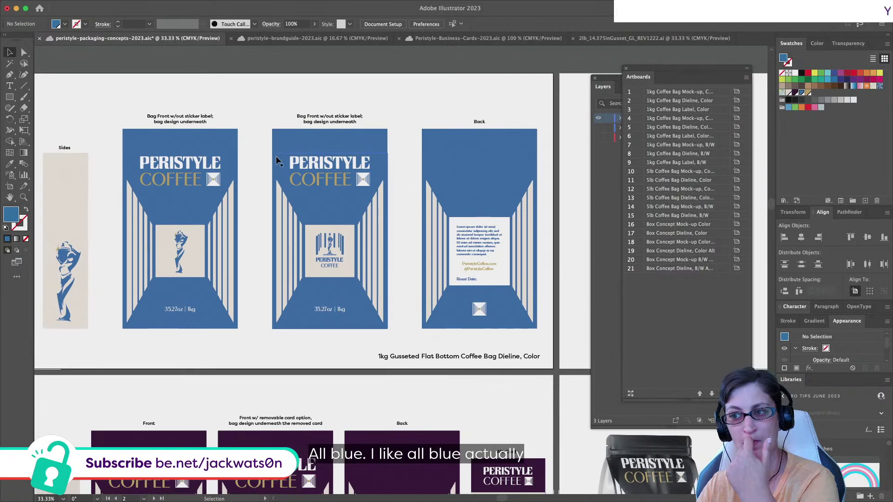
double_click(330, 264)
double_click(330, 263)
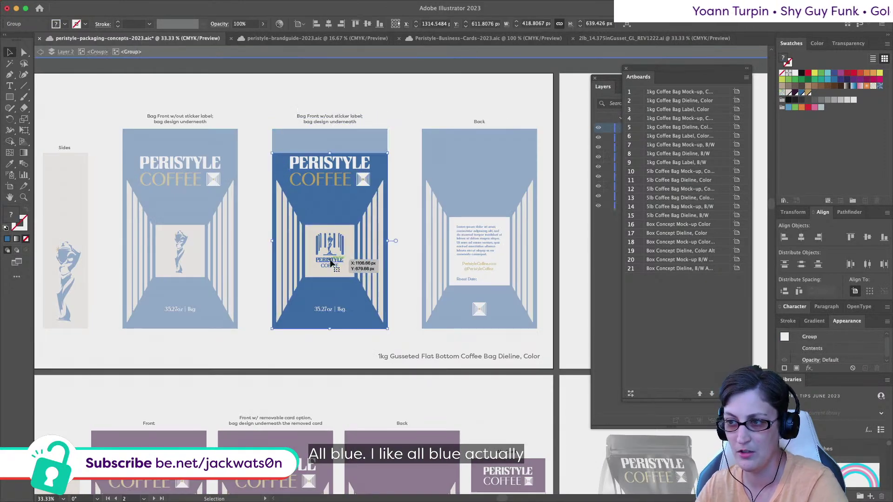
left_click(330, 264)
left_click_drag(329, 270, 331, 269)
key("super+shift+a")
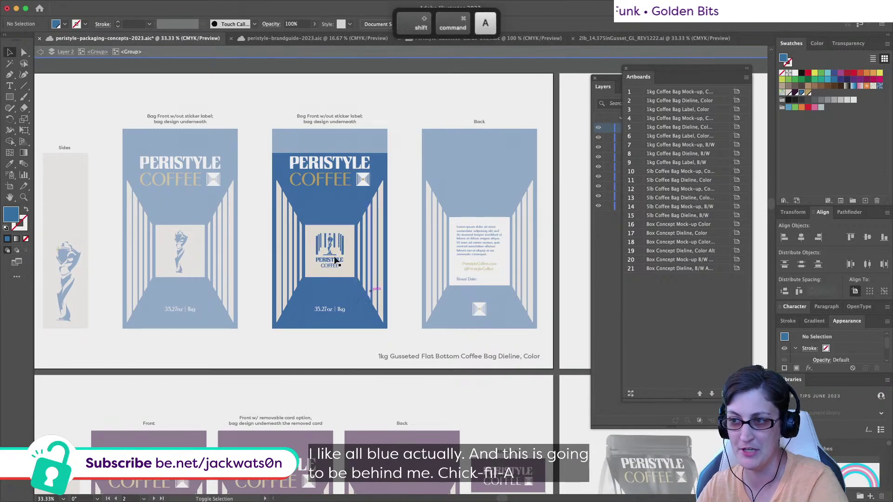
left_click(39, 52)
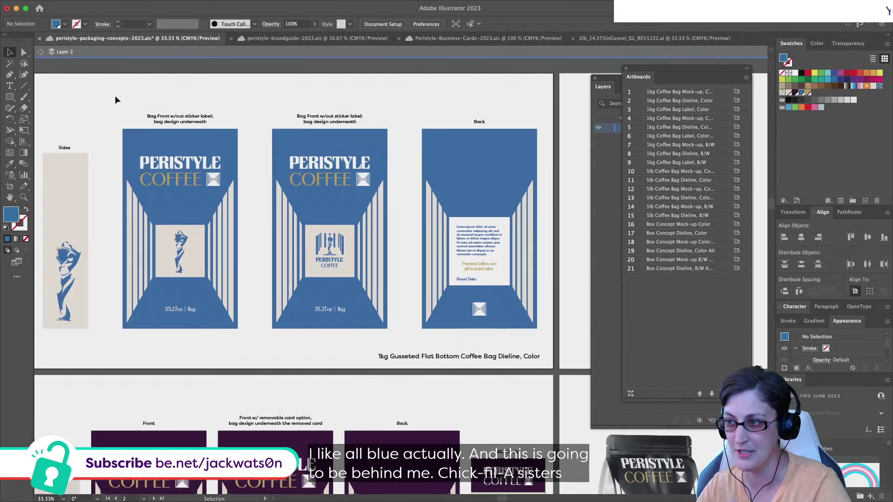
scroll(484, 275, "right", 5)
scroll(378, 250, "left", 2)
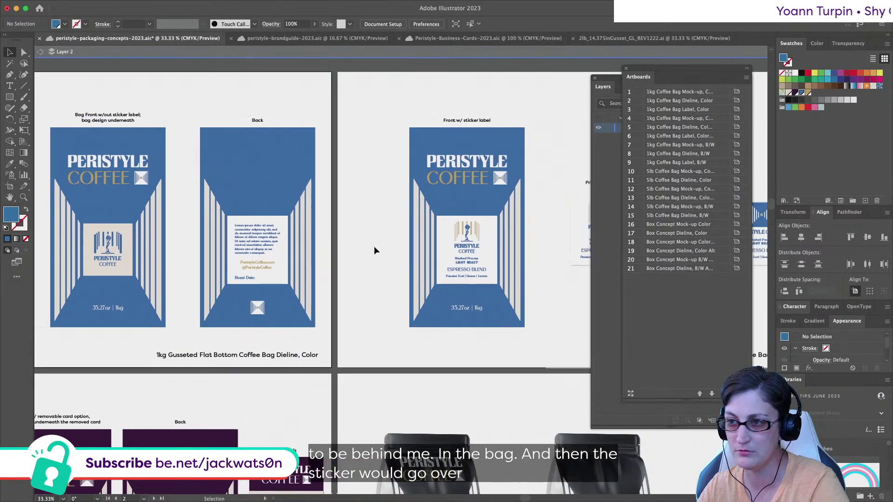
scroll(374, 249, "left", 4)
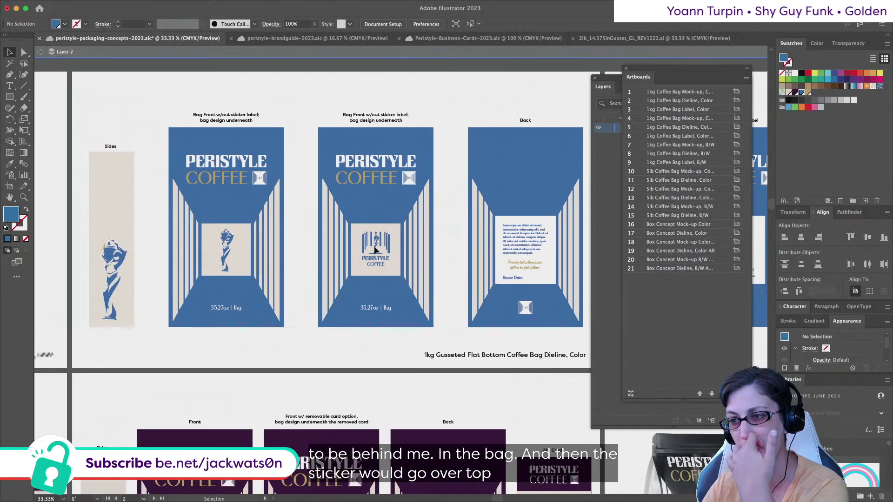
scroll(375, 250, "left", 3)
scroll(374, 250, "right", 3)
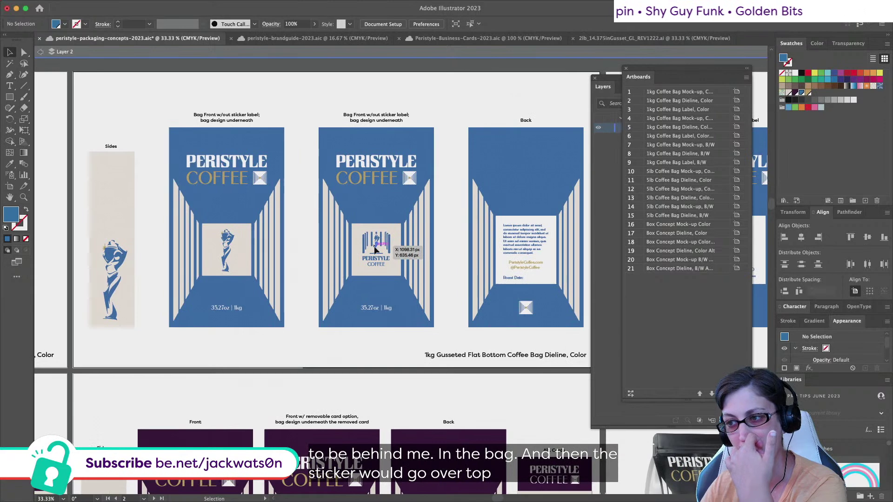
scroll(374, 250, "right", 1)
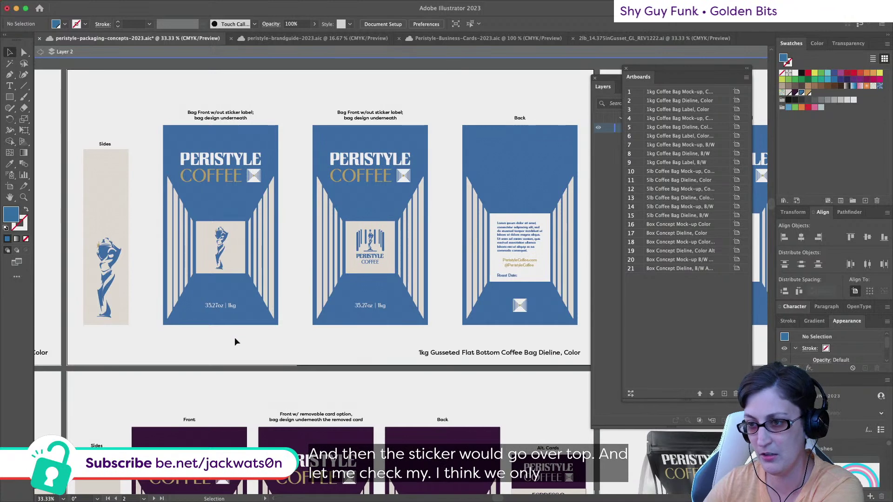
Remove the ounce value and divider from the weight text on both 1kg bag fronts, leaving only "1kg"
double_click(222, 309)
key("a")
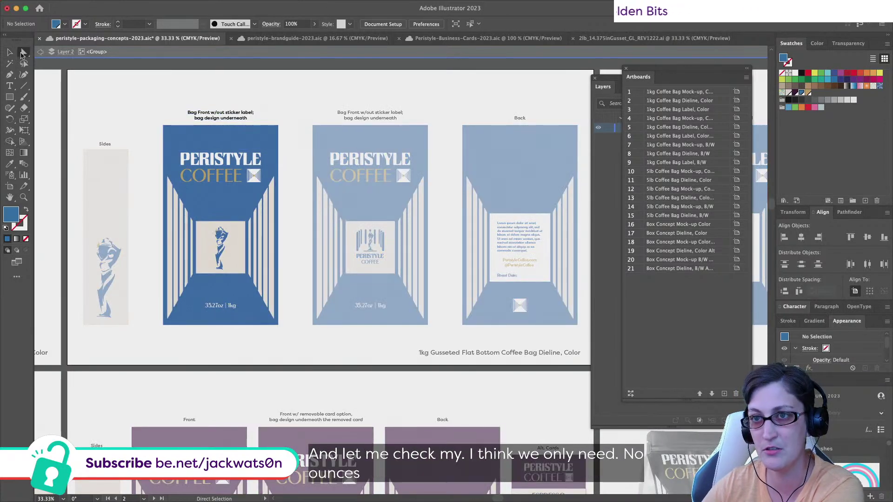
double_click(229, 306)
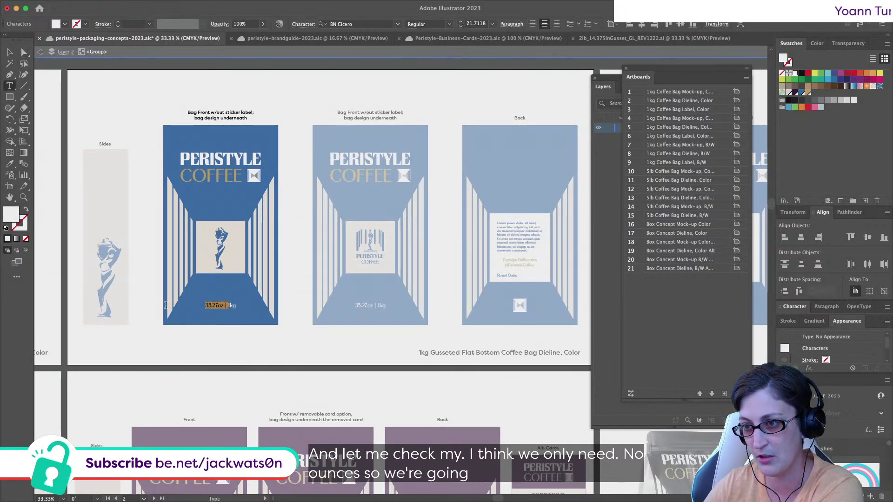
key("BackSpace")
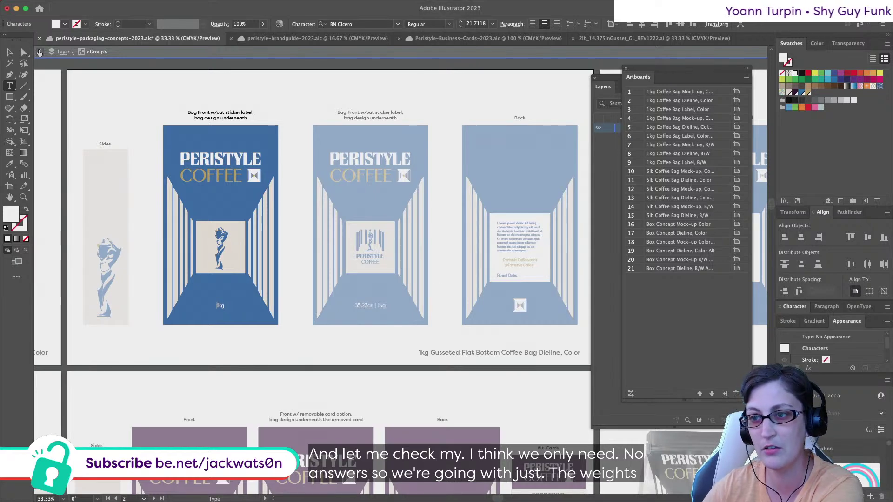
key("Escape")
left_click_drag(376, 305, 355, 305)
key("BackSpace")
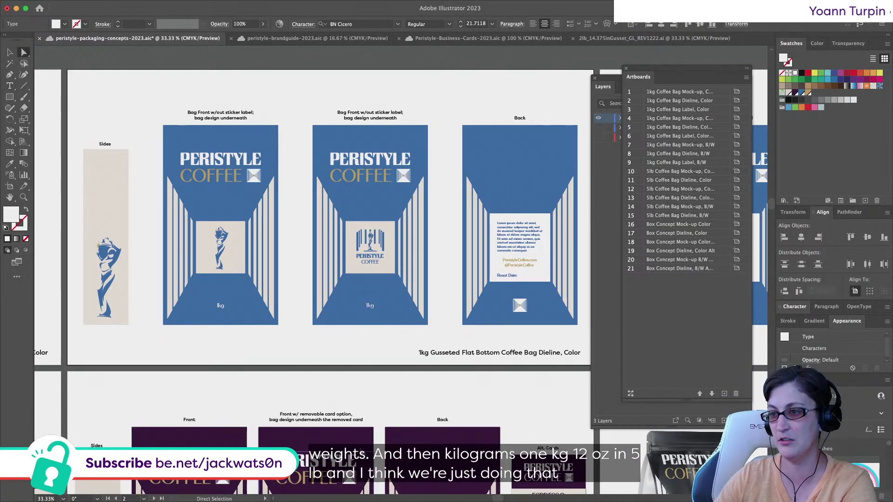
left_click(351, 403)
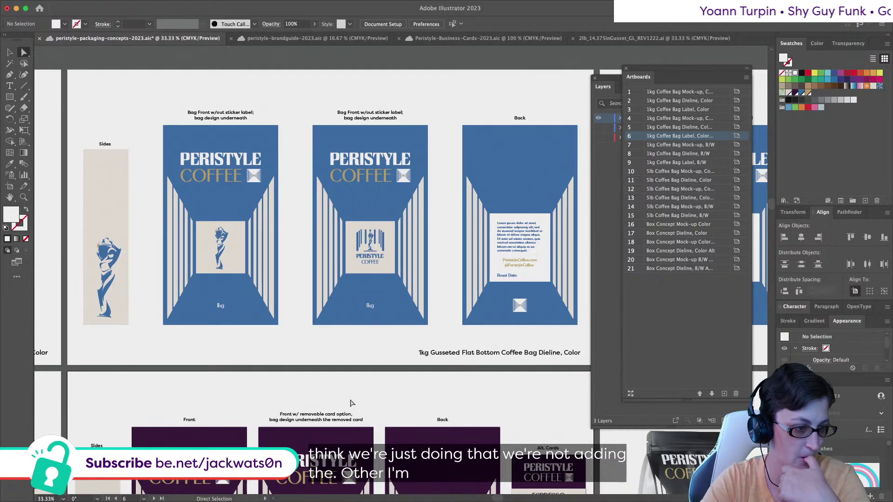
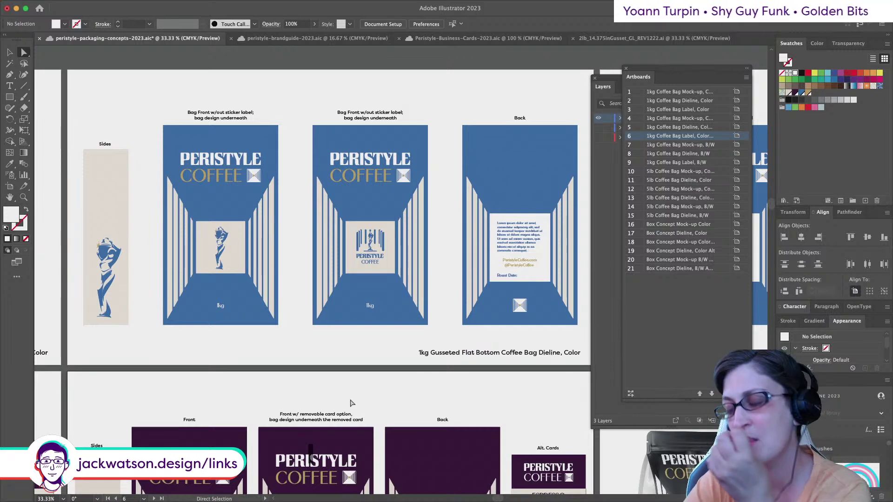
Duplicate the second 1kg bag front in place and move the copy straight up above the dieline artboard
mouse_move(430, 500)
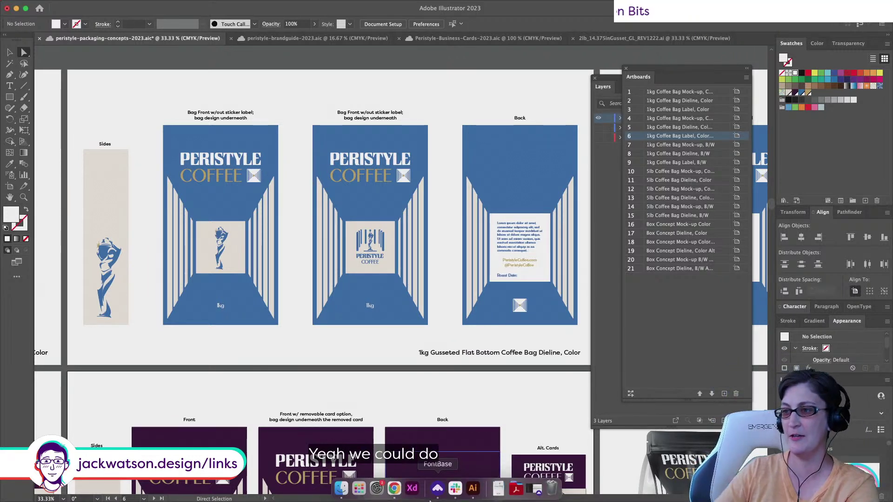
scroll(358, 120, "up", 3)
scroll(358, 120, "right", 3)
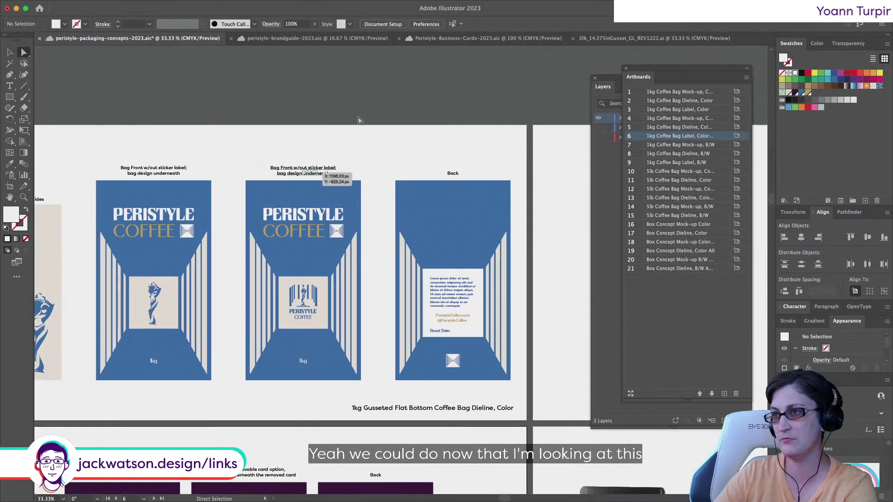
left_click(335, 233)
scroll(332, 234, "up", 3)
key("super+c")
key("super+f")
left_click_drag(313, 424, 350, 101)
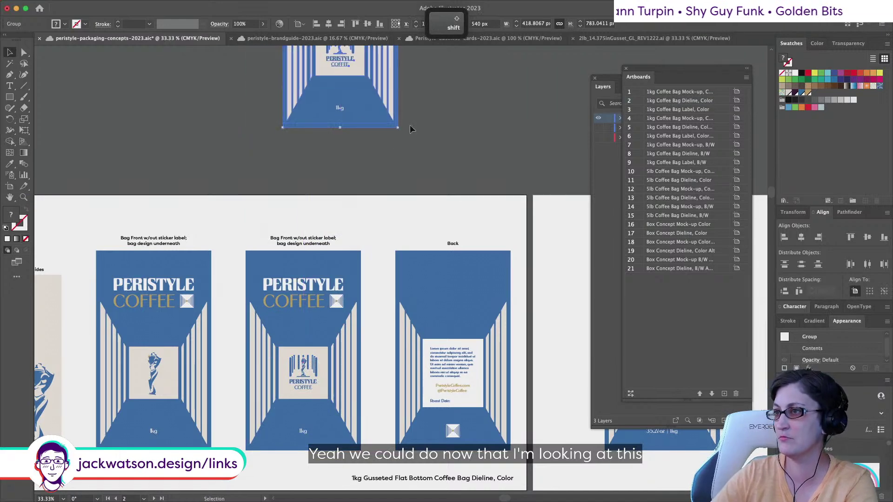
key("super+z")
left_click_drag(313, 425, 358, 127)
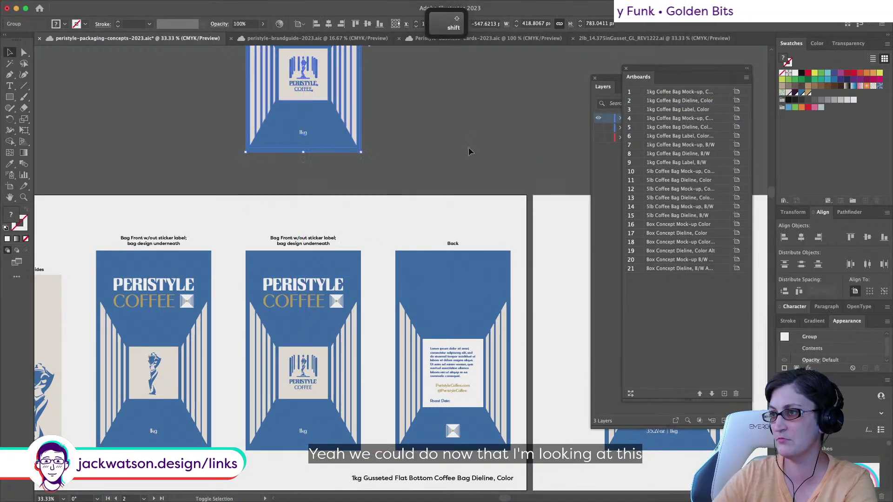
left_click(468, 151)
Switch to the peristyle-brandguide-2023 document and copy the upper all-white primary logo from the black panel
left_click(325, 38)
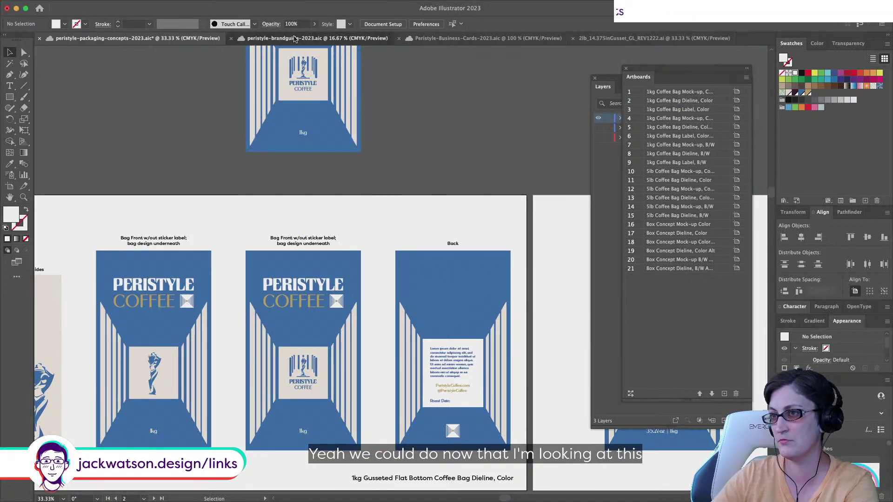
scroll(490, 411, "right", 2)
scroll(490, 412, "right", 5)
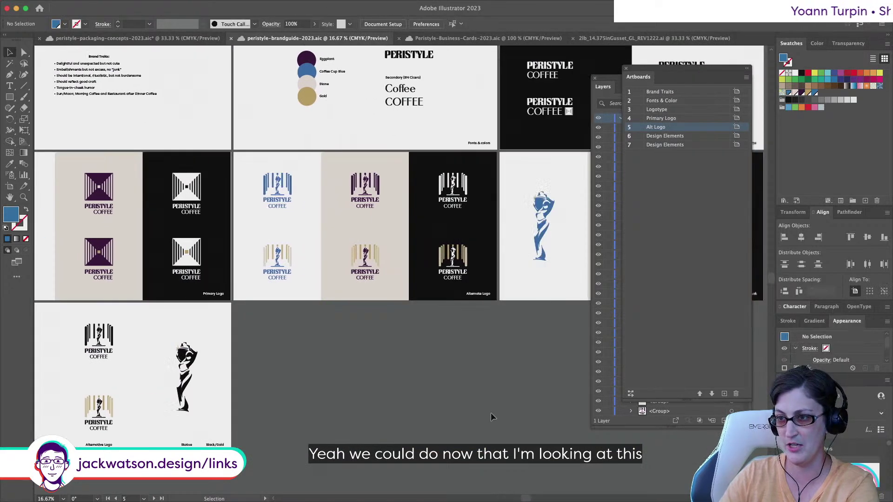
scroll(490, 412, "right", 6)
scroll(490, 412, "left", 13)
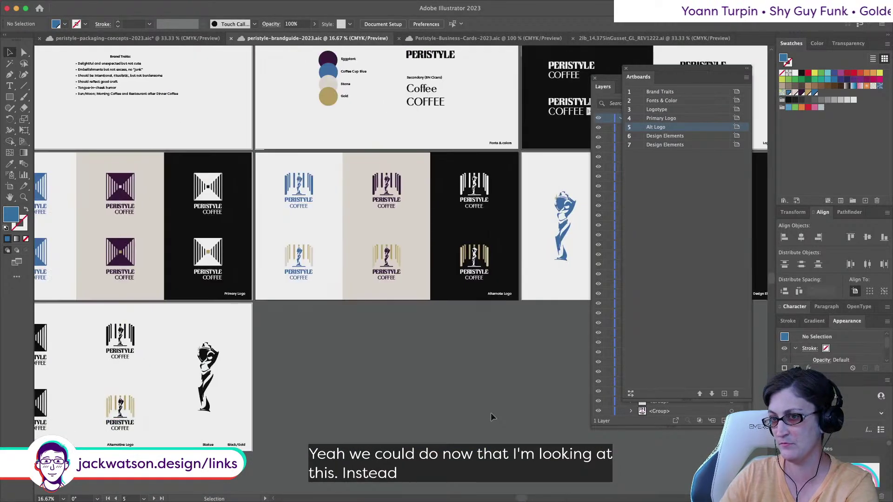
scroll(490, 412, "right", 1)
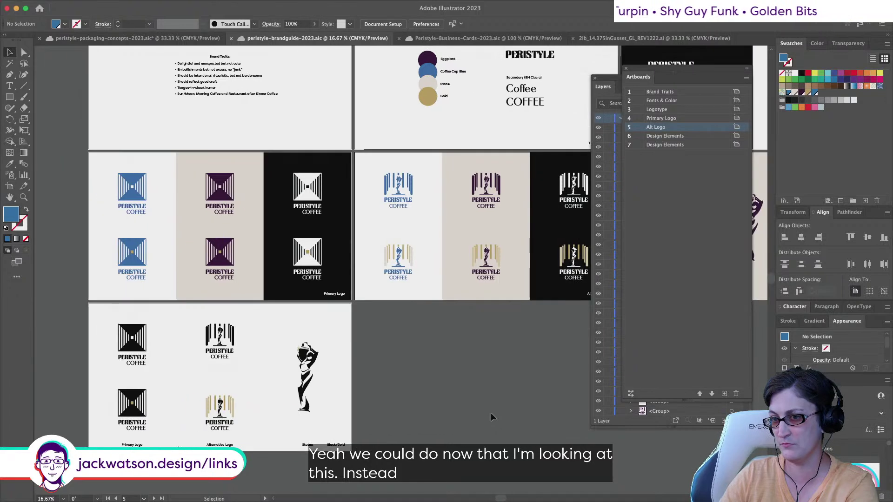
scroll(488, 423, "right", 1)
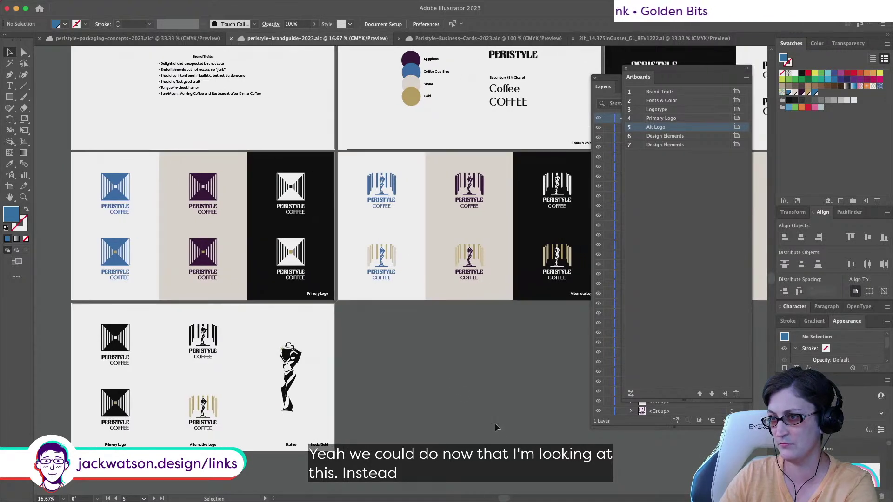
left_click(303, 213)
key("super+c")
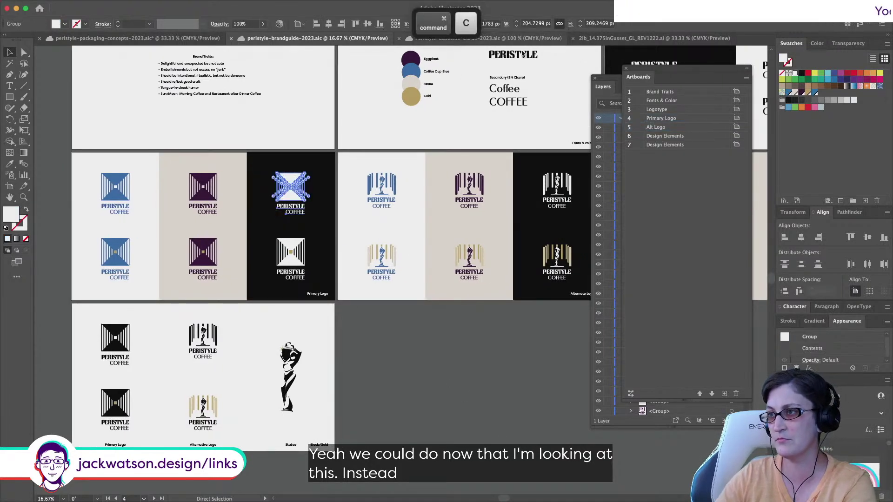
Paste the white primary logo into the packaging concepts document and scale it to fit over the second bag front's beige label
key("ctrl+shift+Tab")
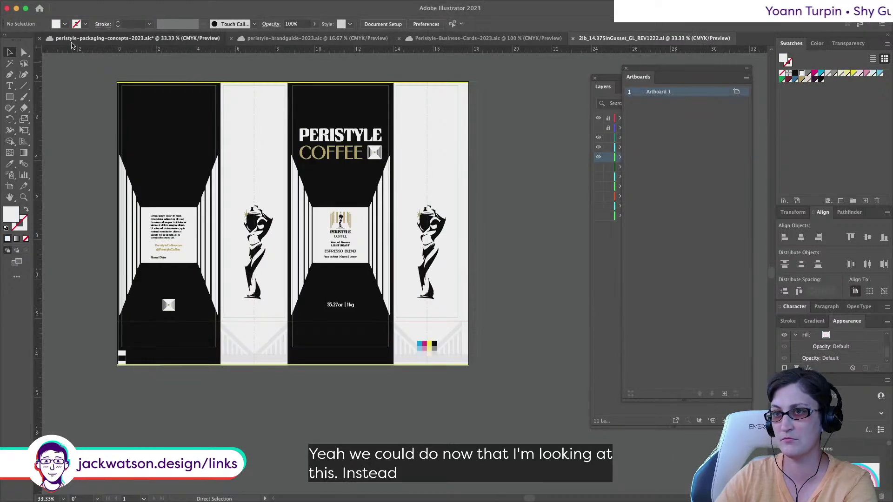
key("super+equal")
key("super+v")
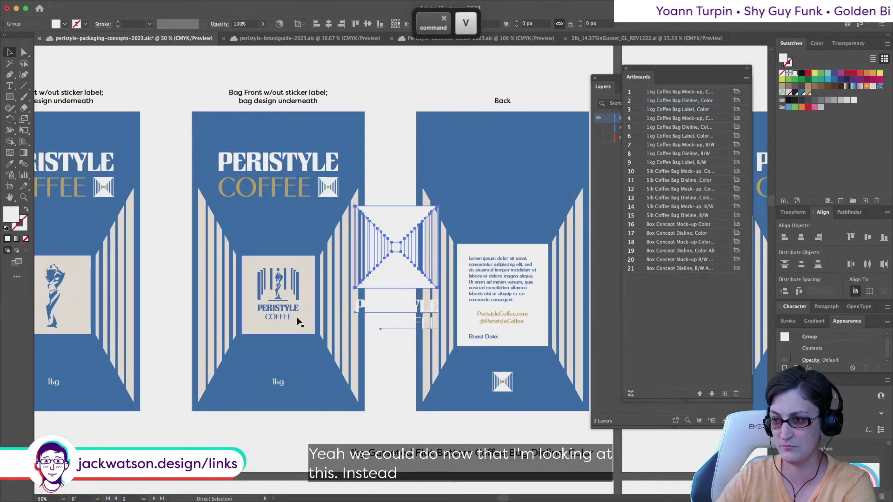
left_click_drag(378, 274, 266, 325)
left_click_drag(325, 384, 293, 332)
Replace the alternate logo inside the second bag front's nested group with the white primary logo, centered on the beige label
left_click(282, 285)
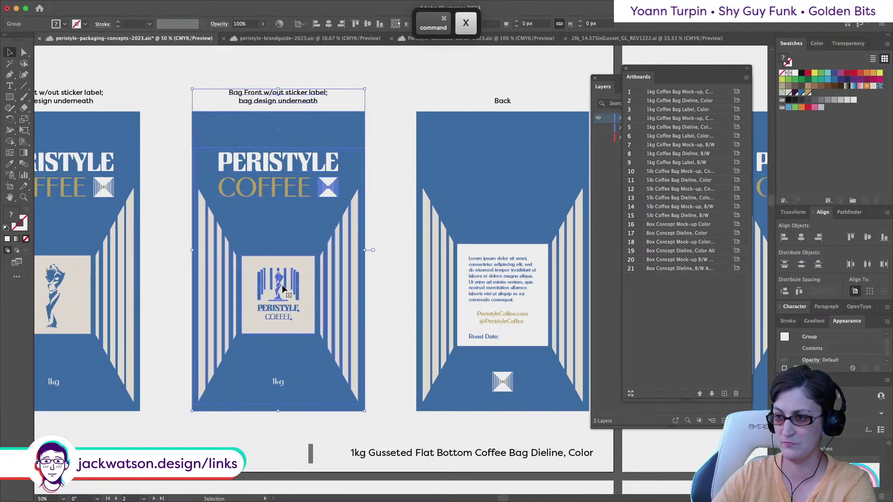
double_click(282, 285)
double_click(274, 292)
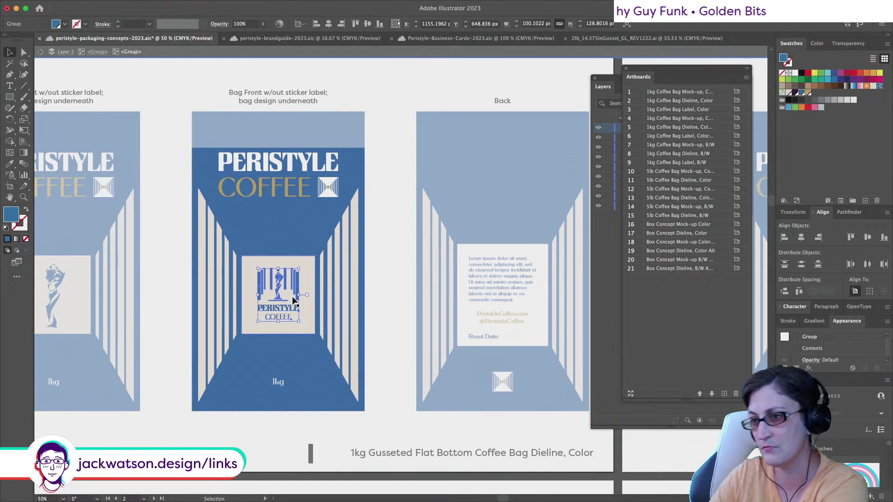
key("Delete")
left_click(284, 296)
left_click_drag(286, 300, 441, 300)
key("super+z")
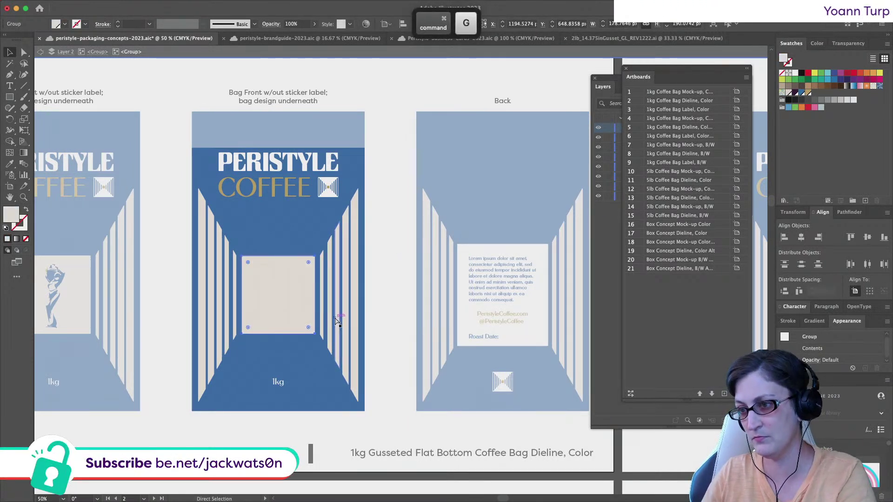
key("super+f")
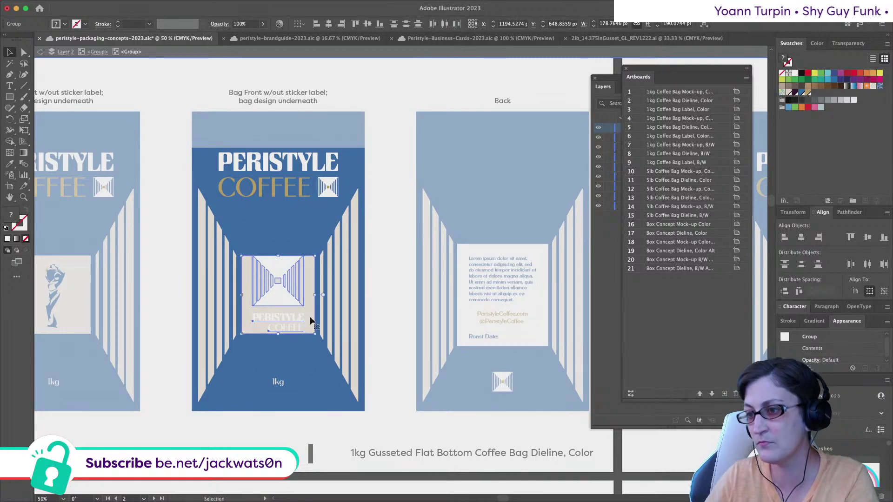
left_click(312, 320, "shift")
left_click(312, 321)
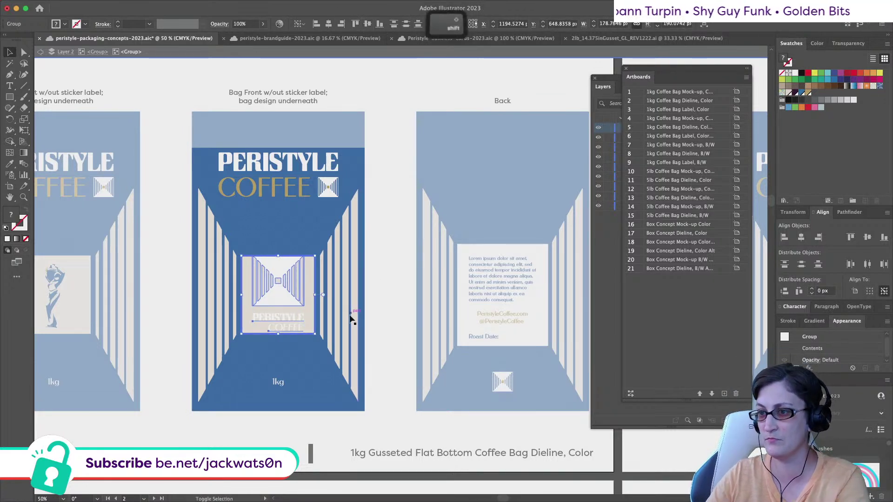
Recolor the primary logo with the label's beige using the Eyedropper and delete the beige label behind it
key("super+shift+a")
left_click_drag(308, 313, 517, 308)
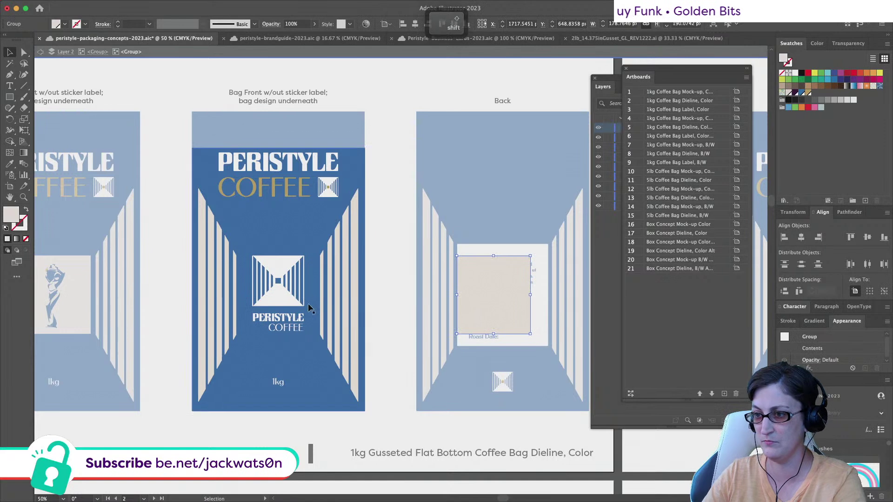
left_click(278, 283)
key("i")
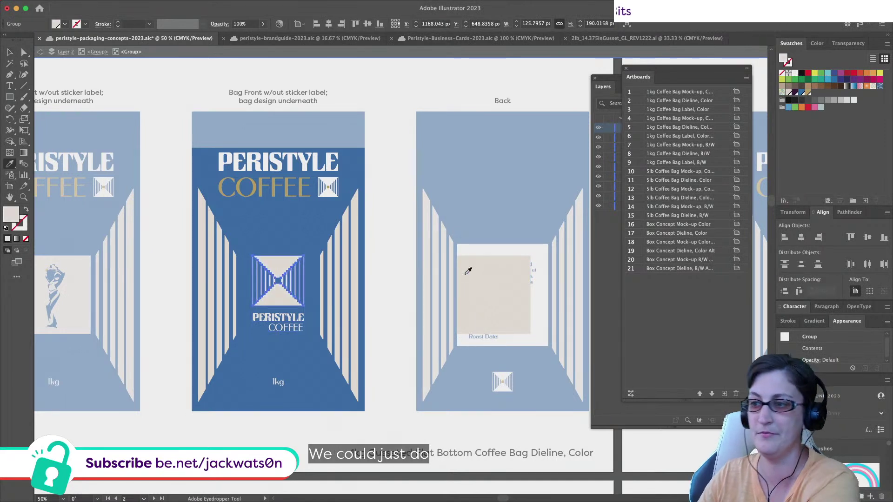
left_click(8, 53)
left_click(517, 308)
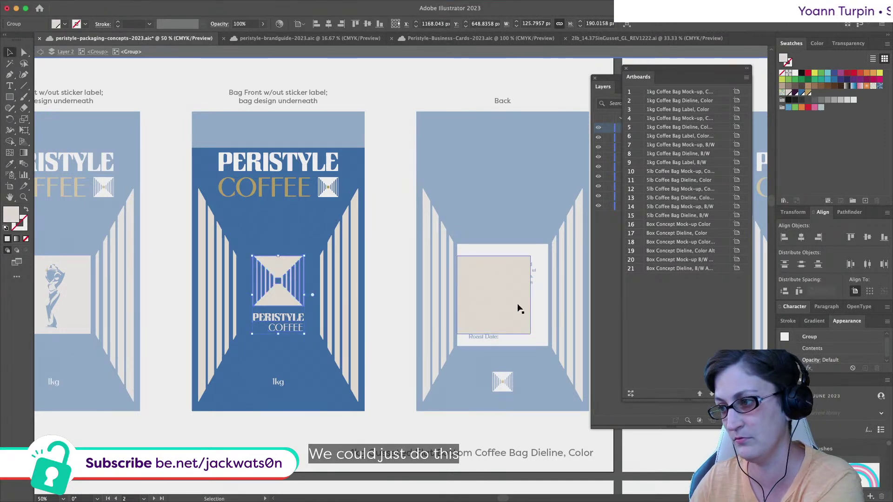
key("BackSpace")
left_click(41, 53)
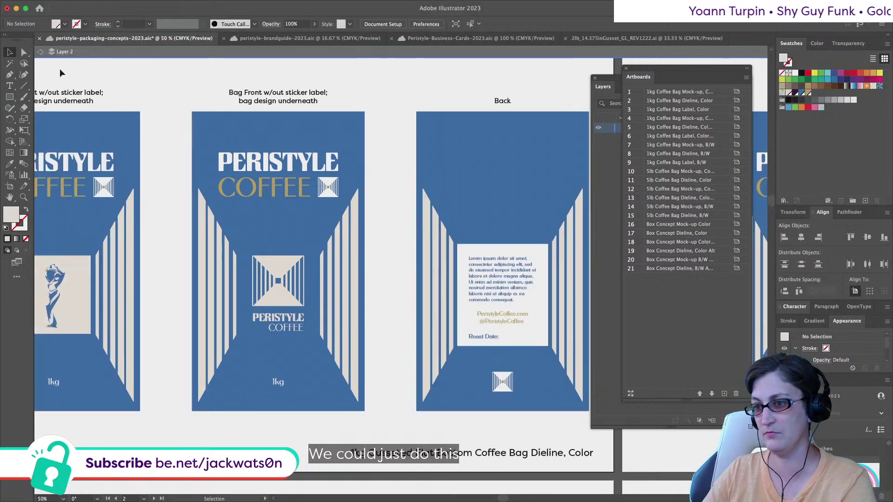
key("super+minus")
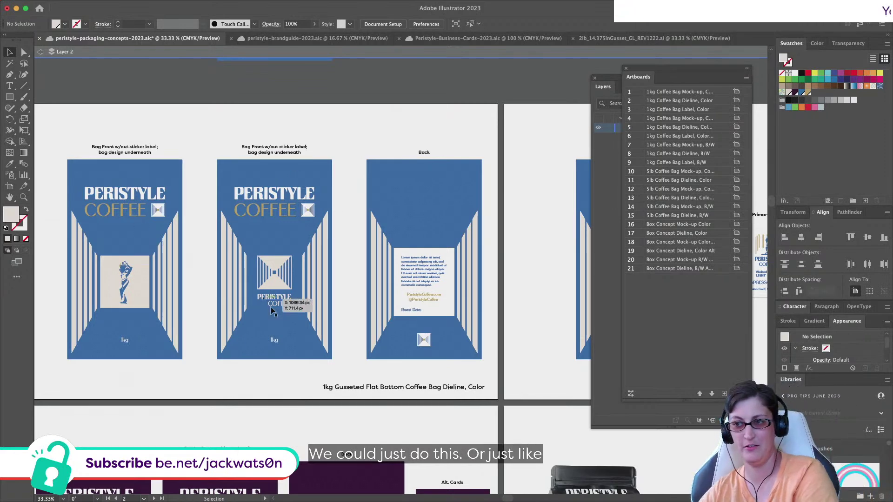
Undo the logo recoloring and label removal, and scale the white primary logo up proportionally to the label's width
key("super+z")
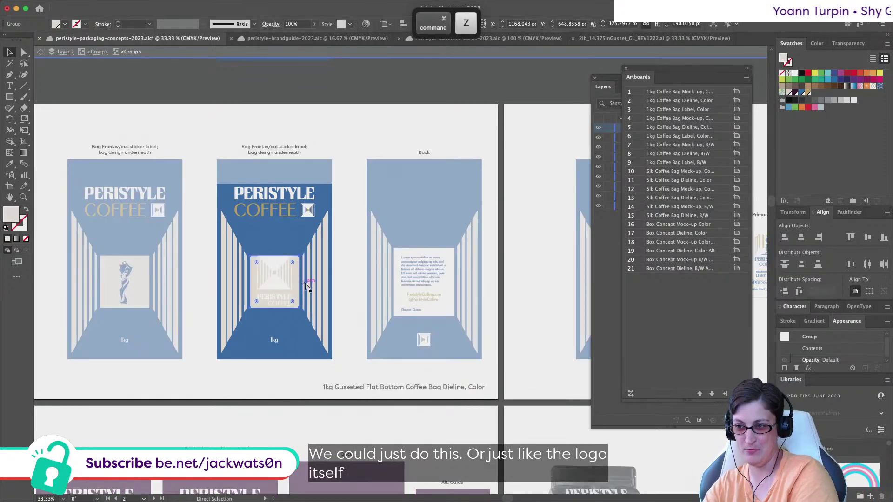
key("super+equal")
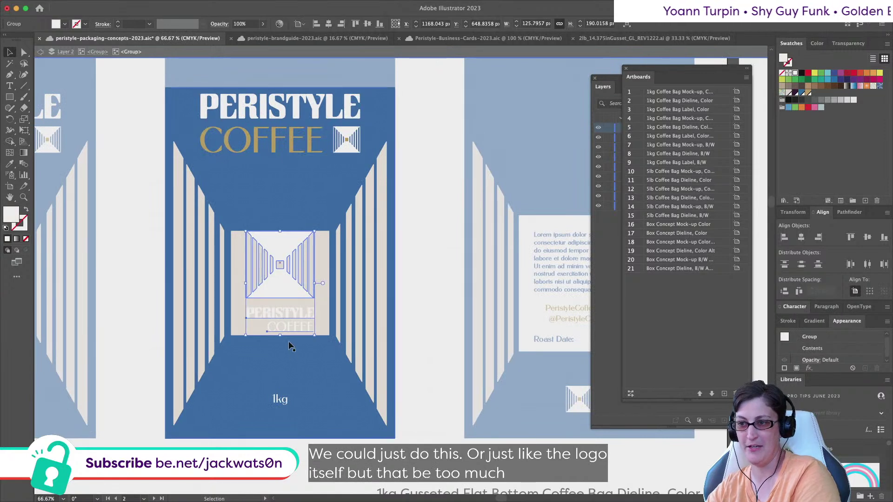
left_click_drag(280, 334, 290, 379)
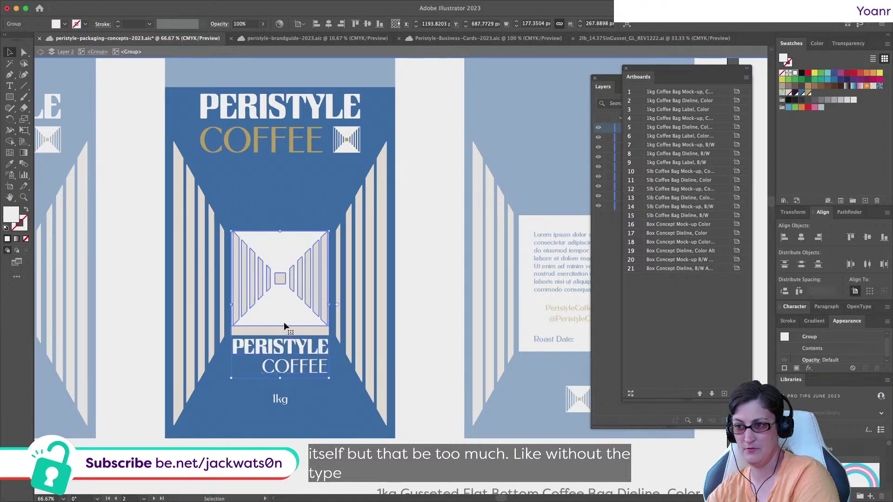
left_click_drag(285, 325, 284, 328)
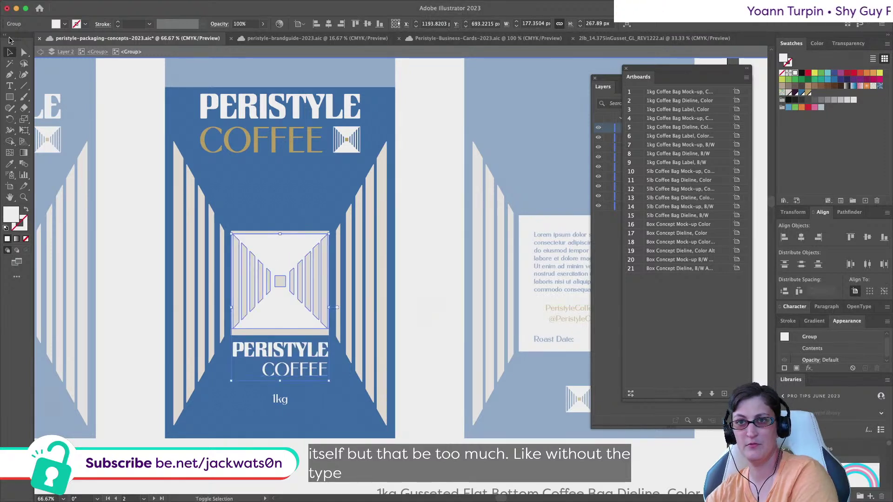
Delete the PERISTYLE and COFFEE lettering from the enlarged primary logo, leaving only the square emblem
left_click(22, 53)
left_click(303, 348)
key("Delete")
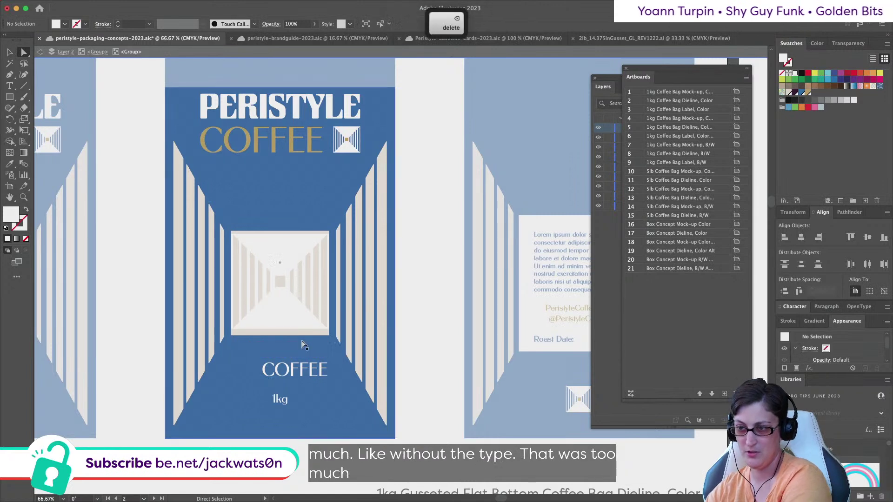
left_click(300, 370)
key("Delete")
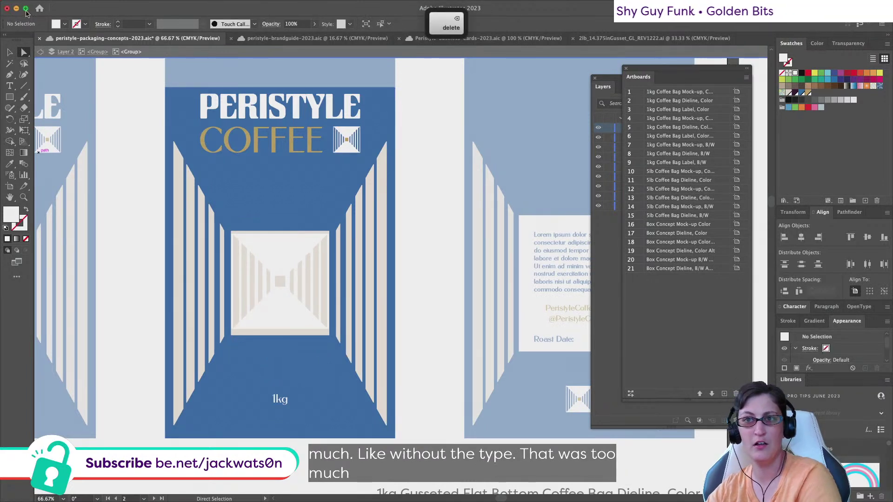
Center the white square emblem vertically on the beige label, using the label as the key object
left_click(8, 52)
left_click(284, 285)
left_click(303, 332, "shift")
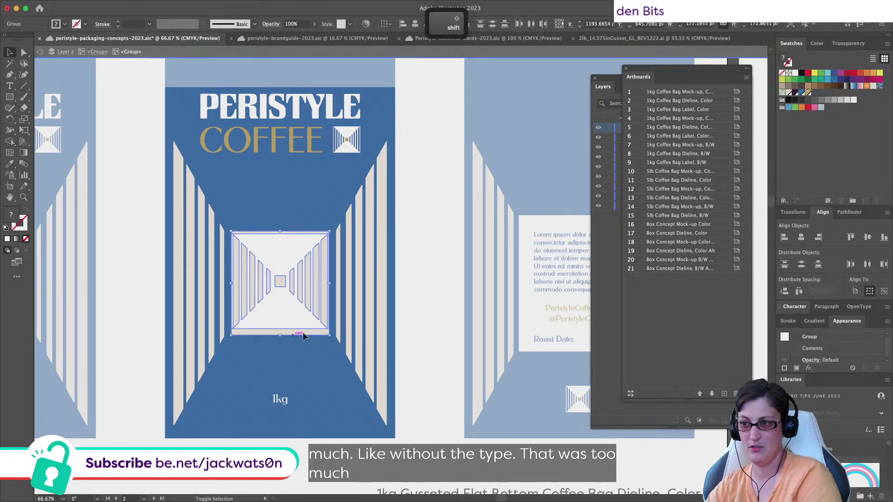
left_click(306, 335)
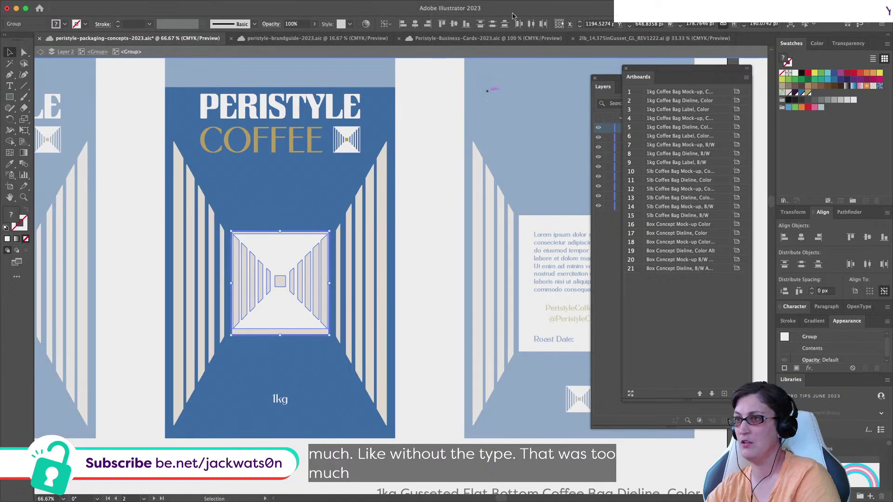
left_click(454, 24)
key("shift+super+a")
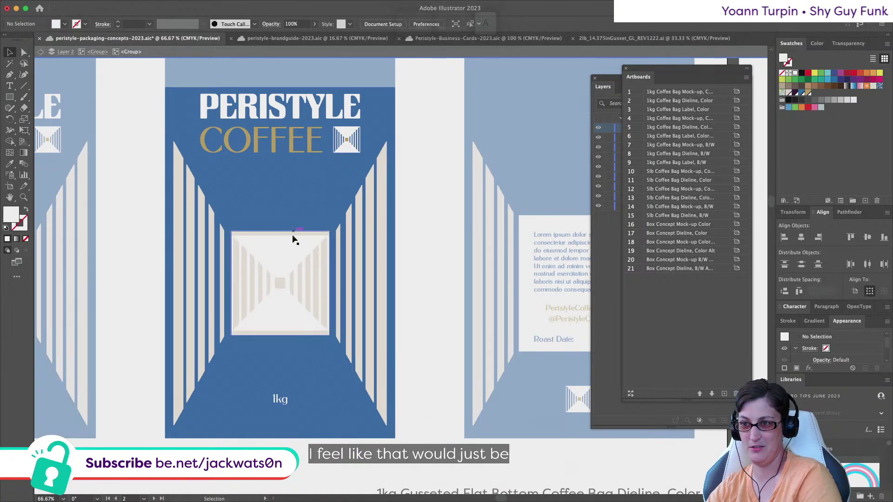
Give the square emblem the label's beige fill, delete the label, and leave the nested group to review the bag front
left_click(284, 242)
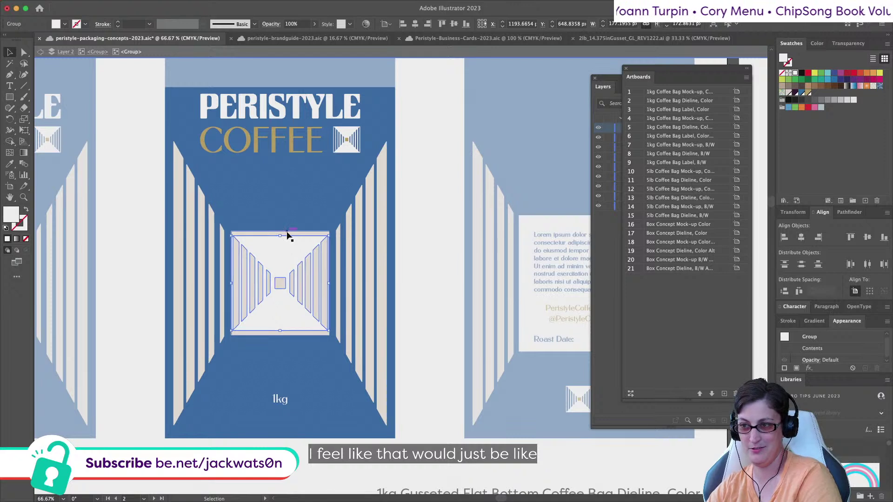
left_click_drag(287, 236, 529, 235)
left_click(277, 255)
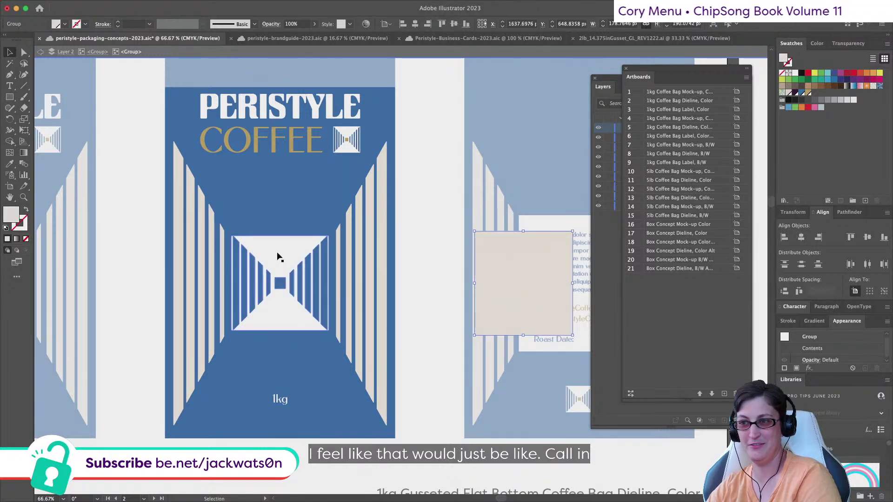
left_click(8, 164)
left_click(522, 260)
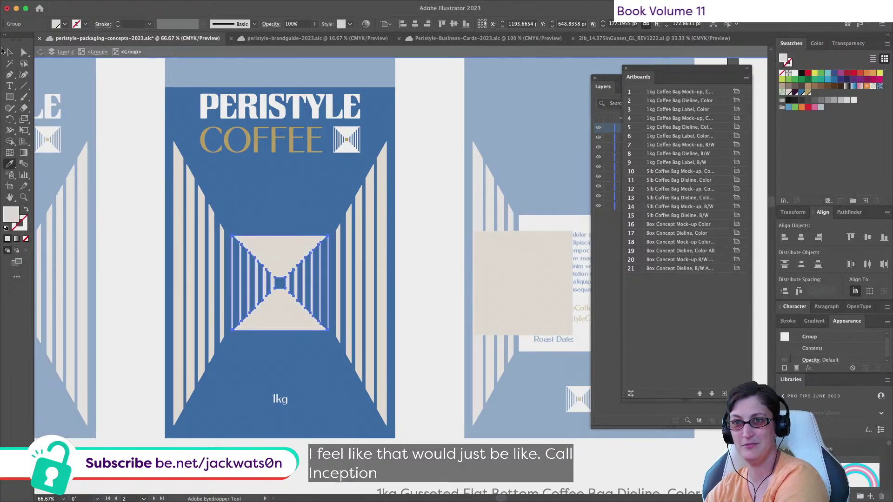
left_click(9, 52)
left_click(506, 237)
key("Delete")
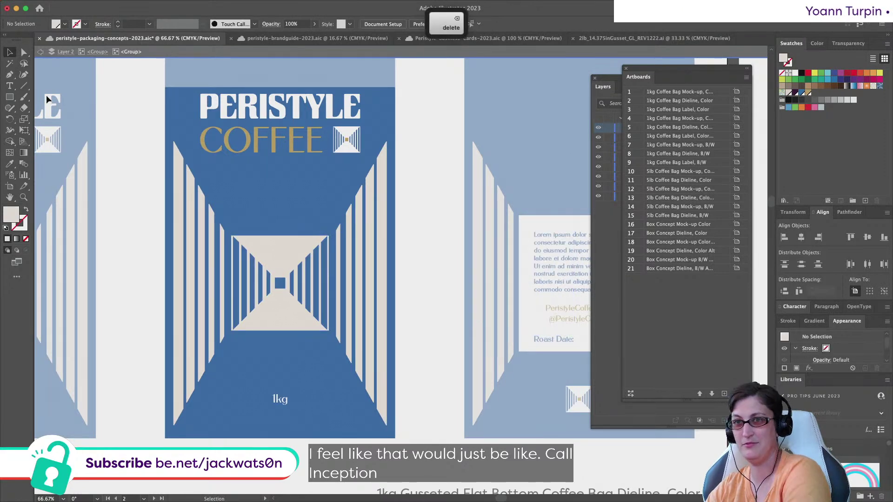
left_click(45, 54)
scroll(274, 208, "down", 1)
scroll(275, 207, "down", 2)
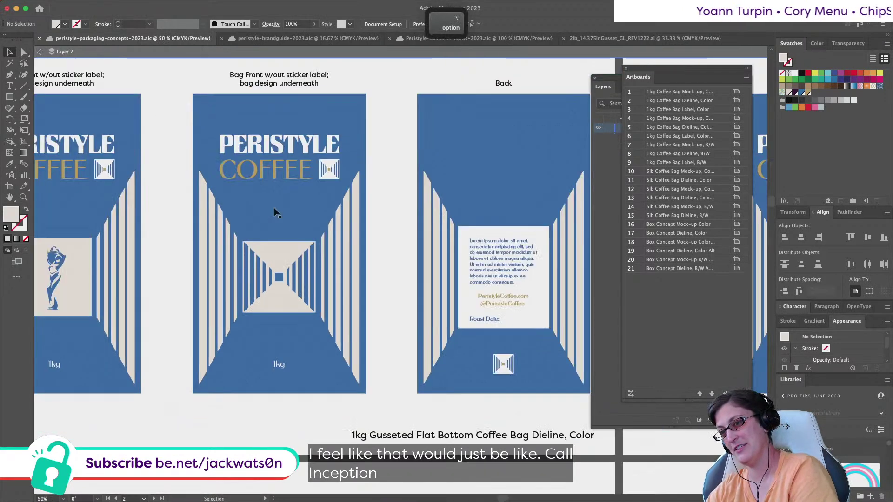
scroll(274, 207, "down", 1)
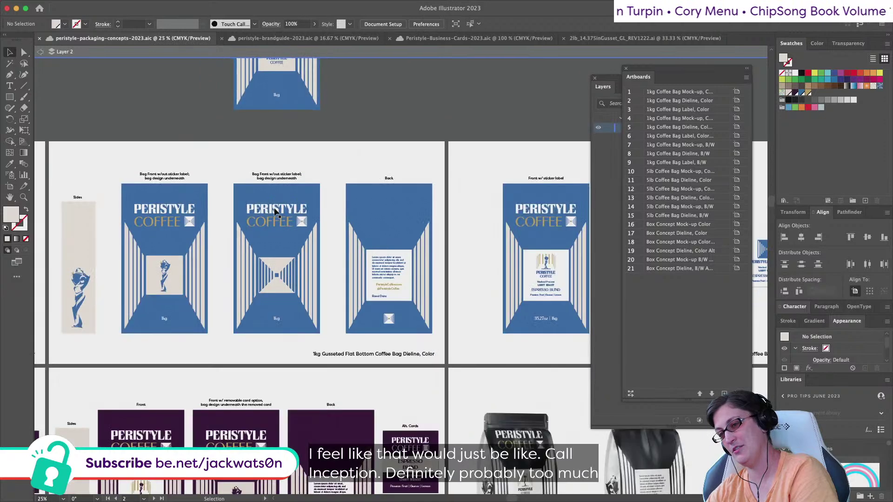
Undo the primary logo experiments on the second bag front back to the blue alternate logo on its beige label
double_click(275, 210)
key("super+z")
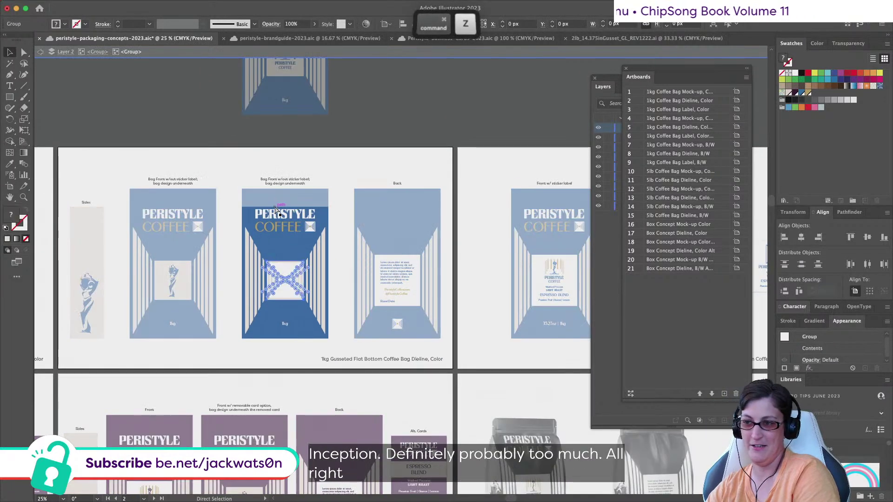
key("super+z")
key("super+z")
key("super+z")
key("super+z")
key("super+z")
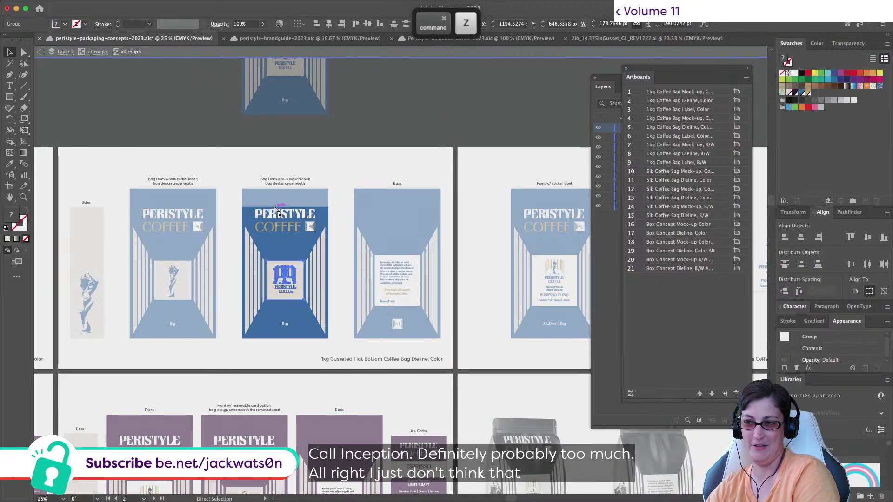
Undo the remaining primary logo edits on the second bag front and delete the spare primary logo beside it
key("super+z")
scroll(322, 210, "up", 1)
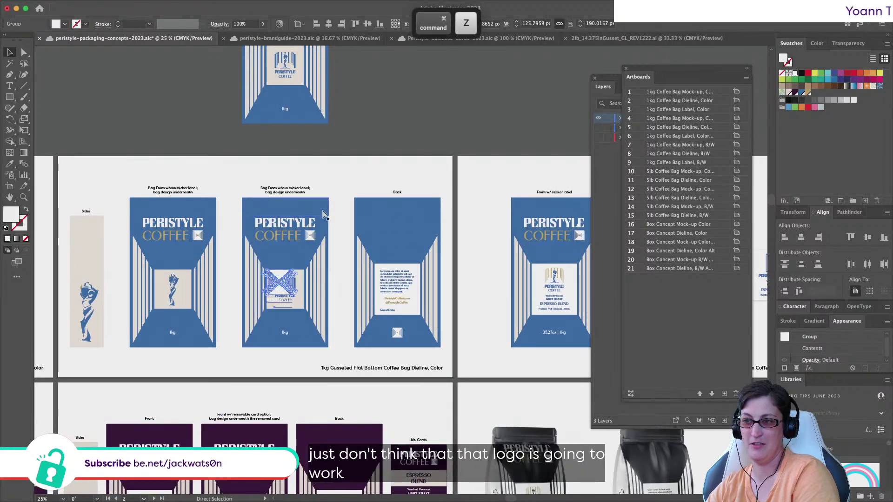
key("super+z")
key("BackSpace")
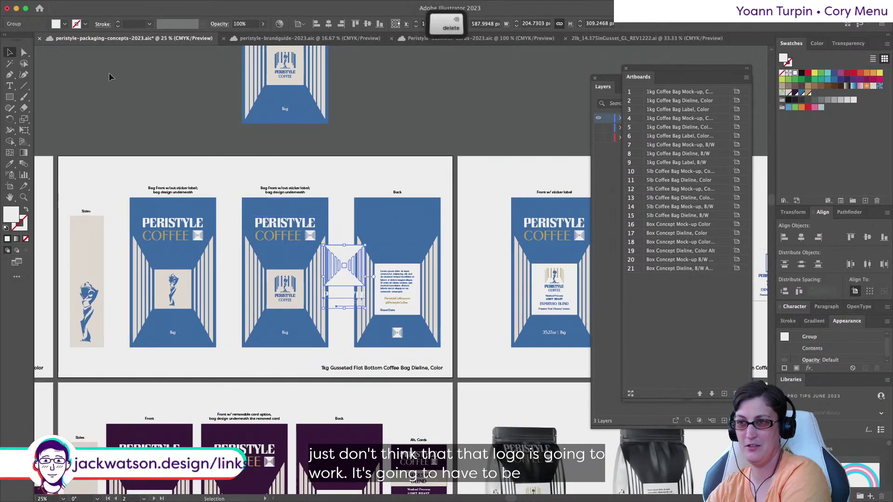
Delete the spare copy of the blue bag front above the 1kg dieline artboard
scroll(305, 112, "up", 5)
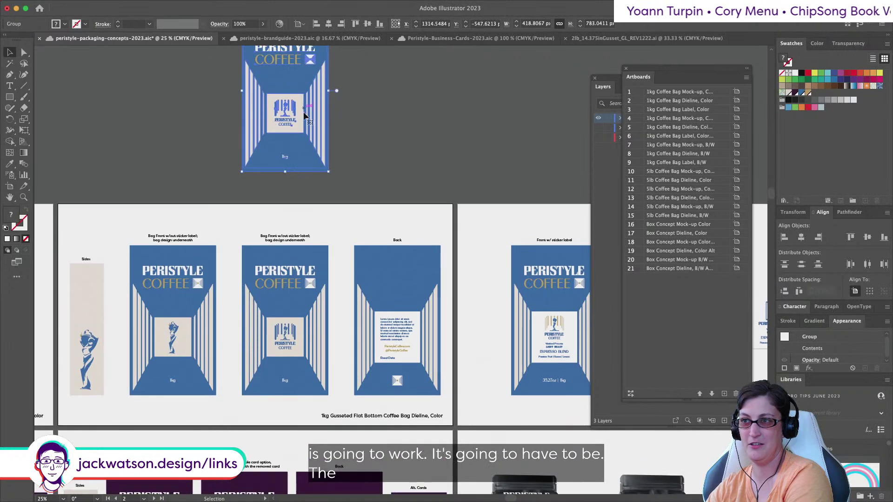
left_click(307, 113)
key("BackSpace")
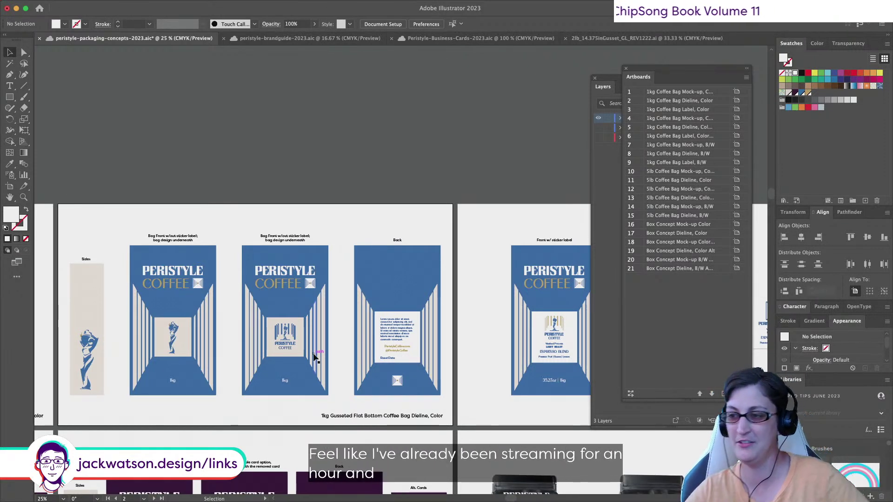
Replace the lorem ipsum placeholder on the 1kg bag's back label with "Peristyle Coffee" as the first line
scroll(379, 223, "down", 3)
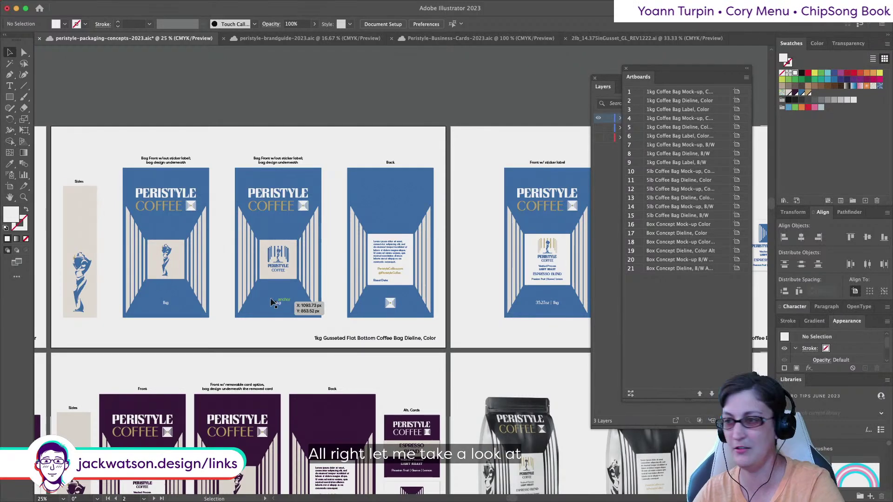
scroll(434, 289, "up", 3)
left_click(322, 210)
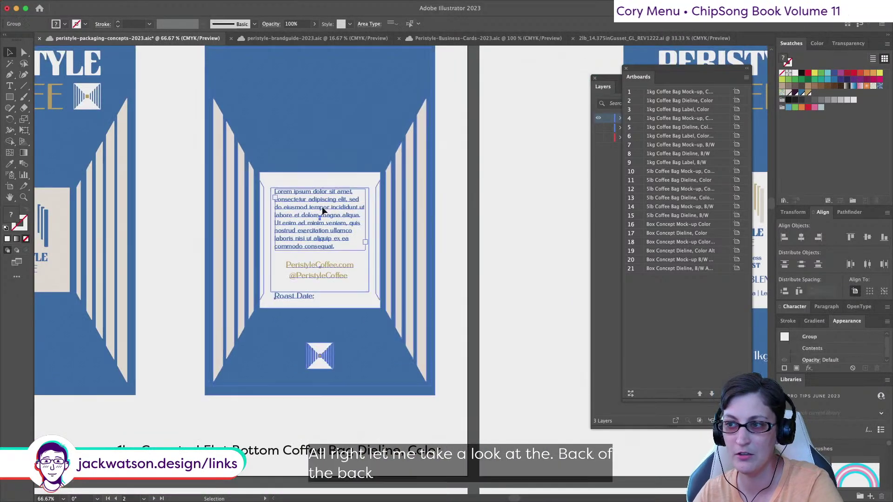
double_click(322, 210)
key("a")
key("shift+super+a")
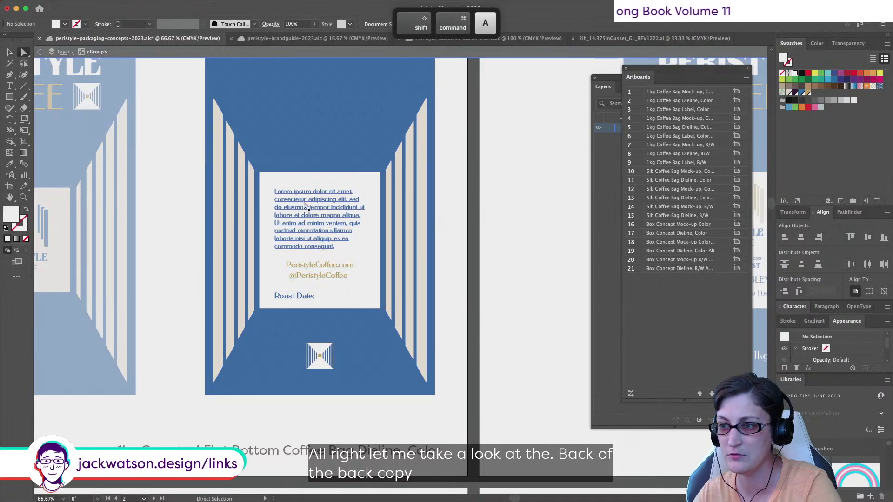
double_click(305, 206)
key("super+a")
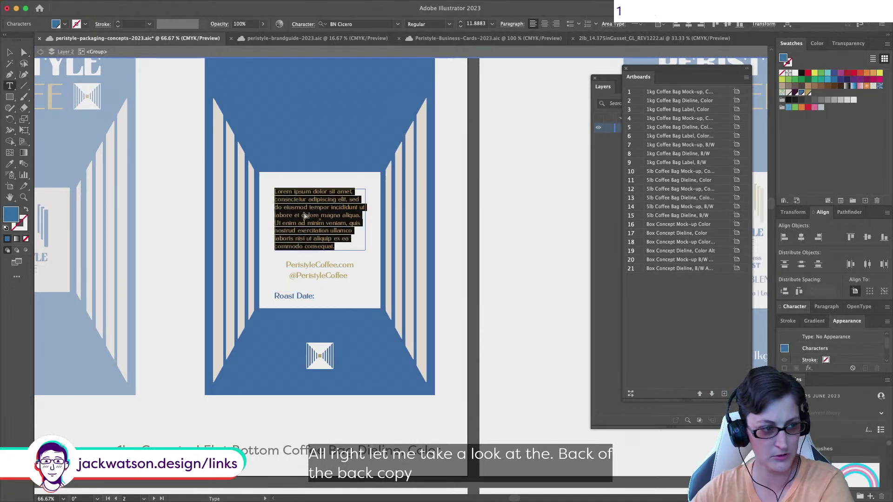
type("Perist")
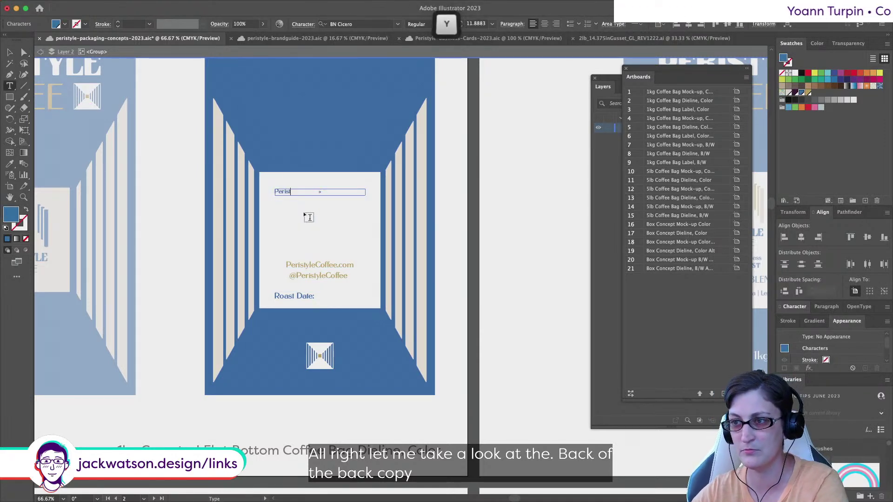
type("yle Coffe")
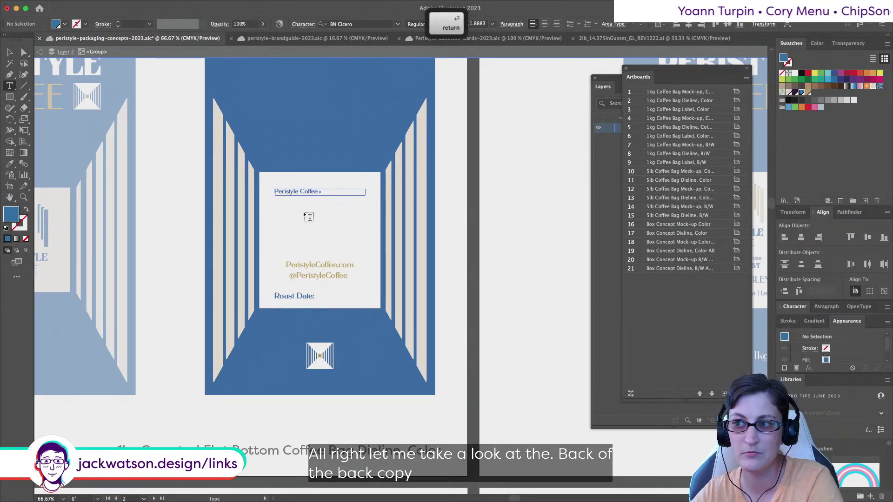
type("e")
key("Return")
Add the line "Bright & Balanced Coffees, Training, and Support." below the company name on the back label
type("Bright.")
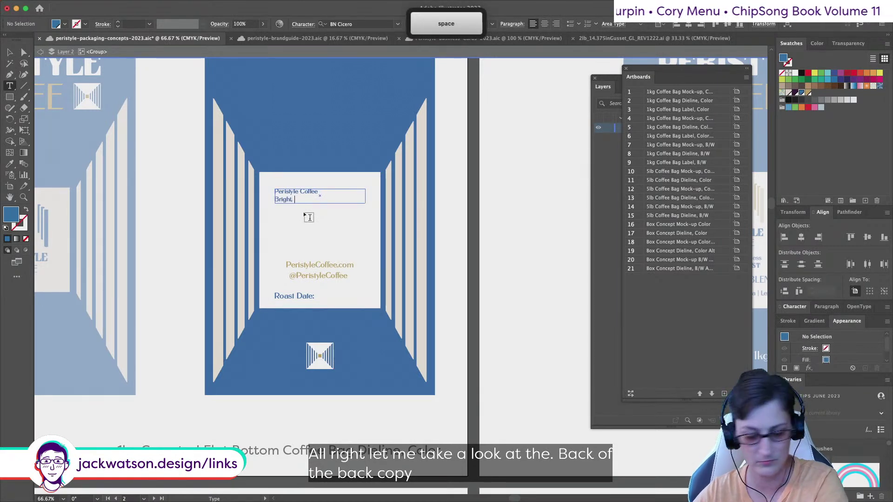
key("BackSpace")
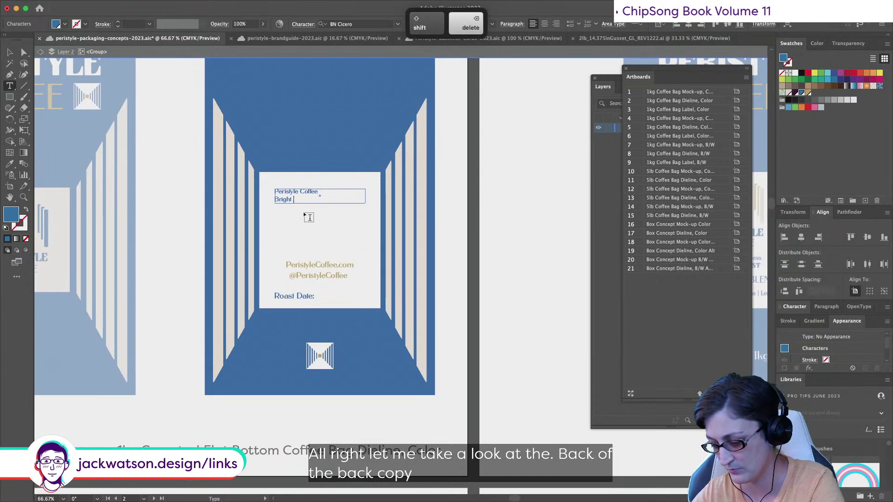
type("& Balanced ")
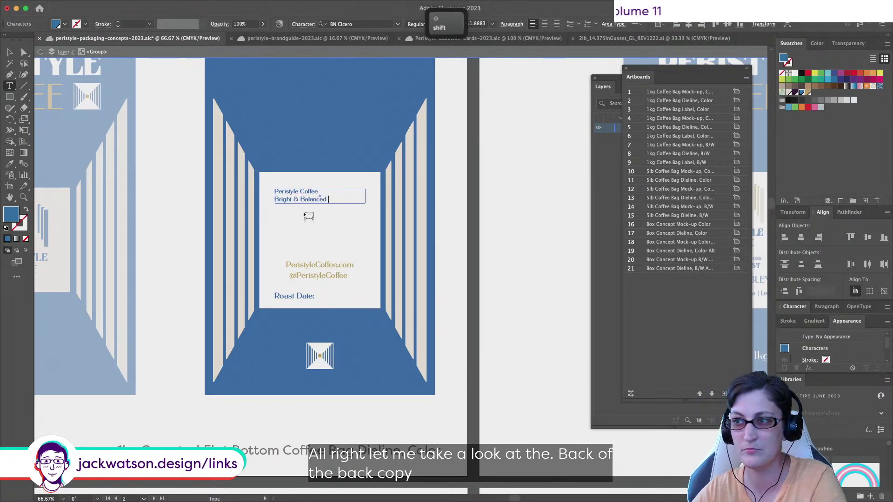
type("Coffees, Training and")
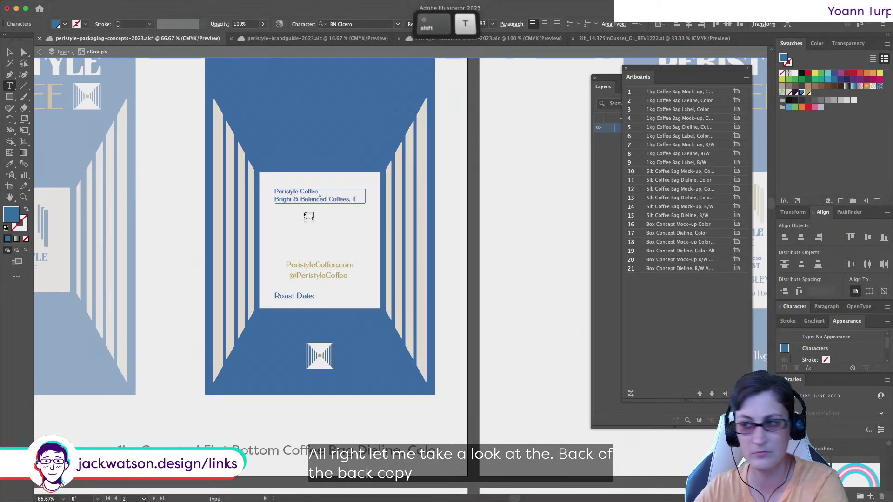
key("BackSpace")
key("BackSpace")
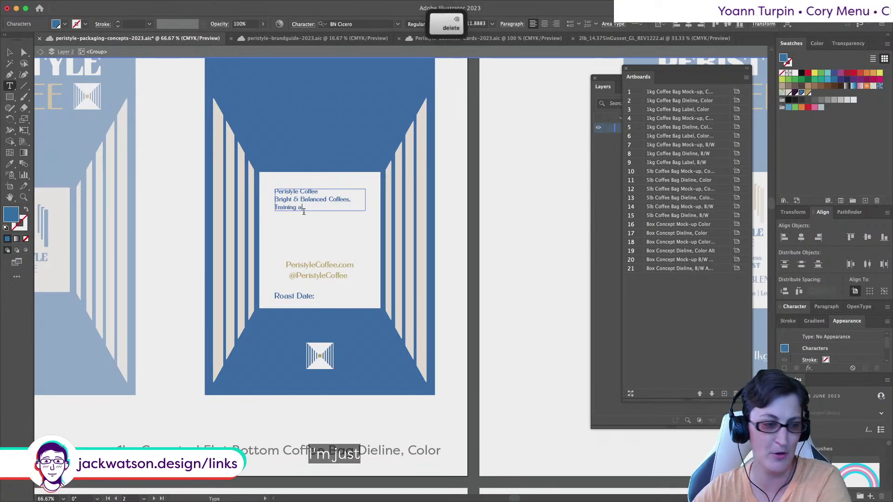
type(", and ")
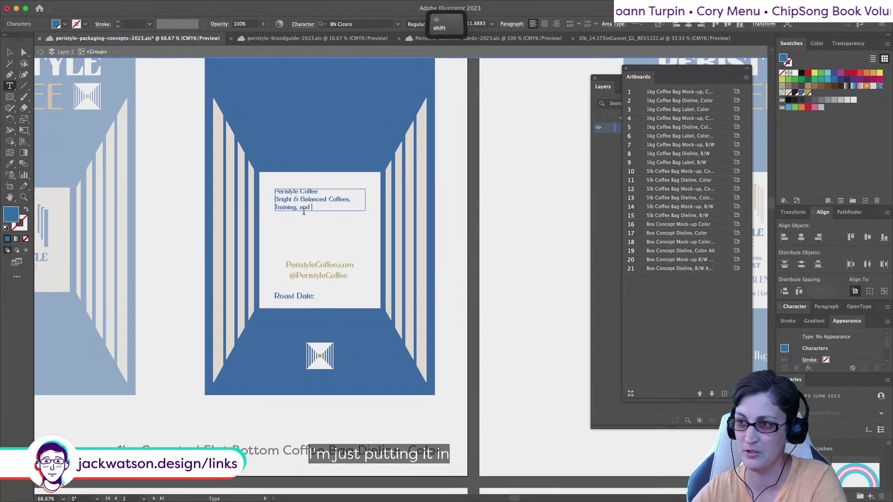
type("Supp")
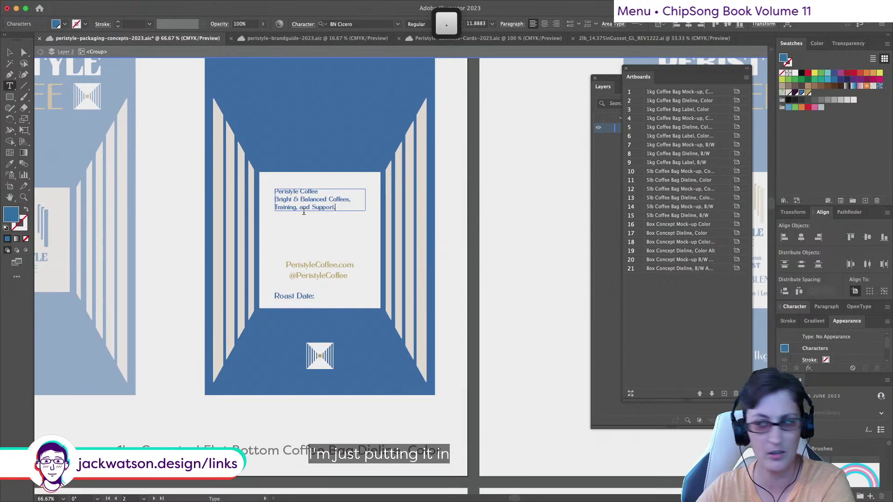
type("ort.")
key("Return")
Add the line "Wholesale, Retail, and Subscription." to the back label copy
type("W")
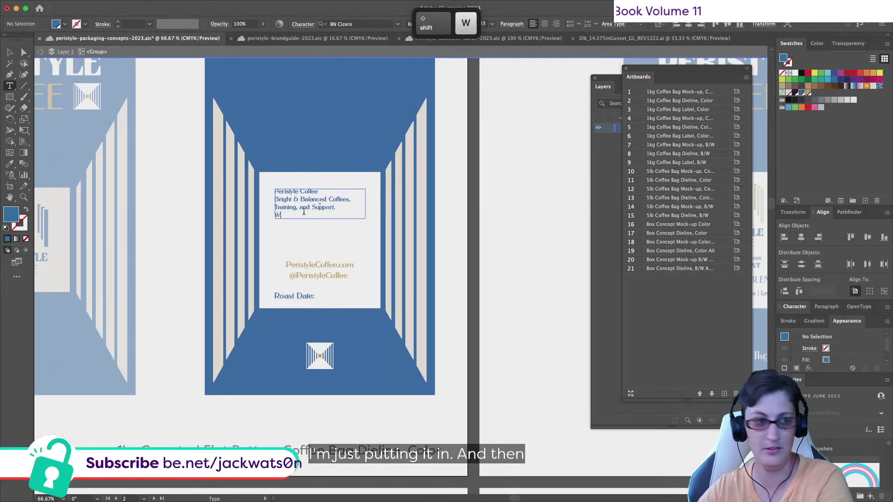
type("hole")
key("BackSpace")
key("BackSpace")
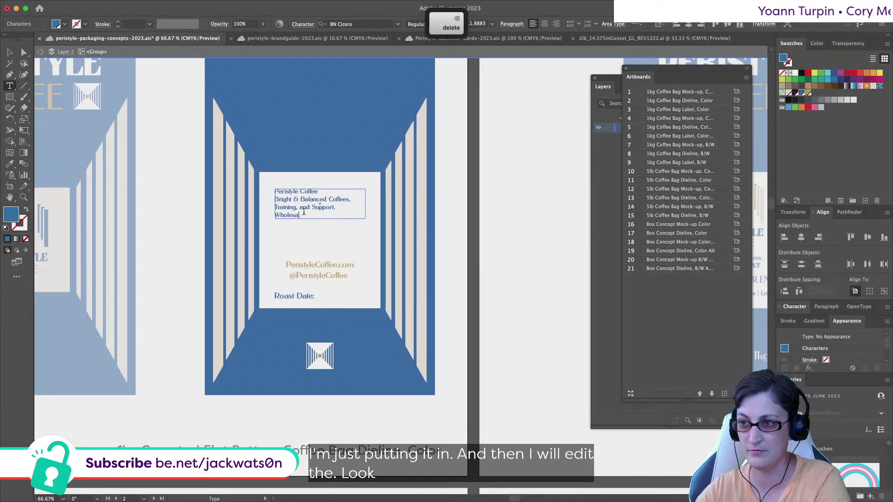
type("sale, Retai")
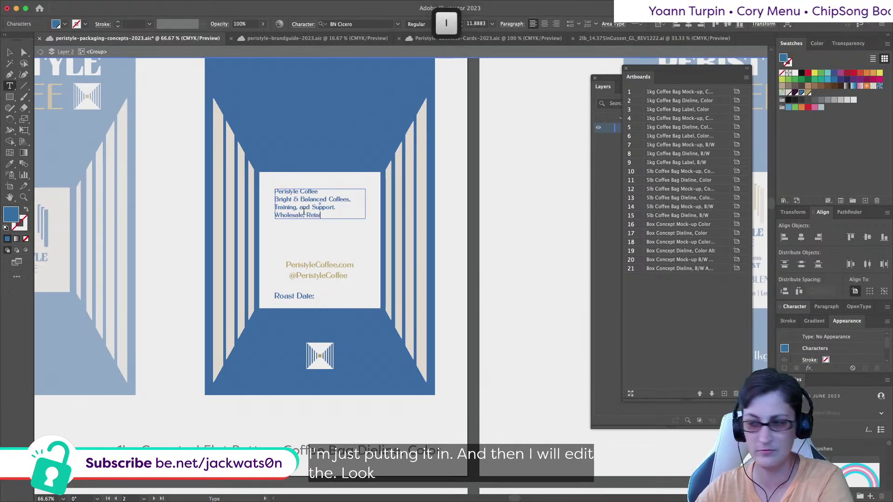
type("l, and ")
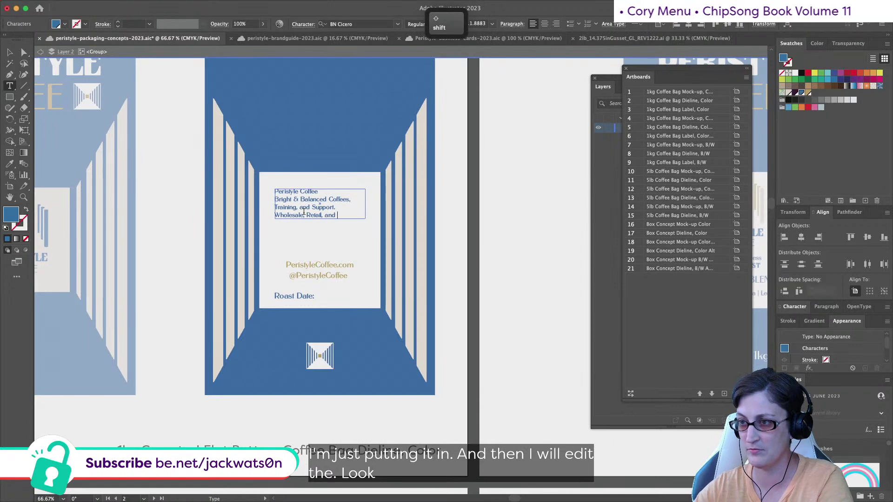
type("Subscription.")
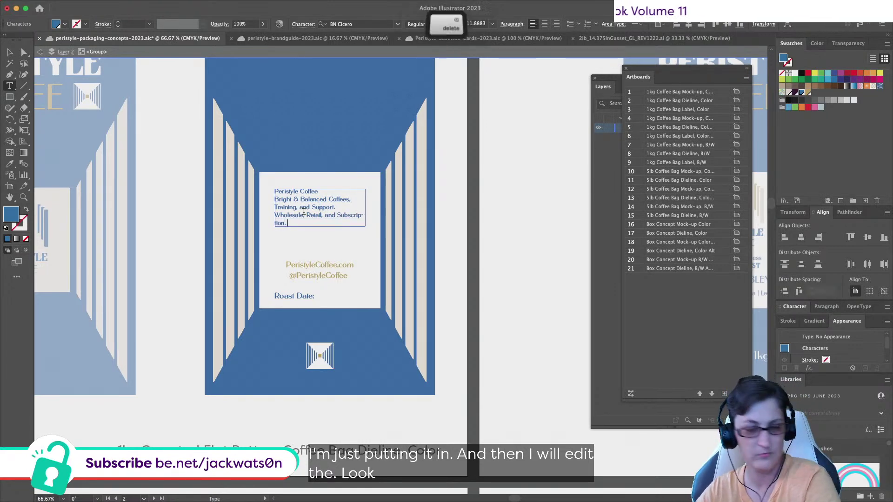
key("super+shift+a")
Finish the back label copy with the line "Cleveland, Ohio"
key("Return")
type("C;evel")
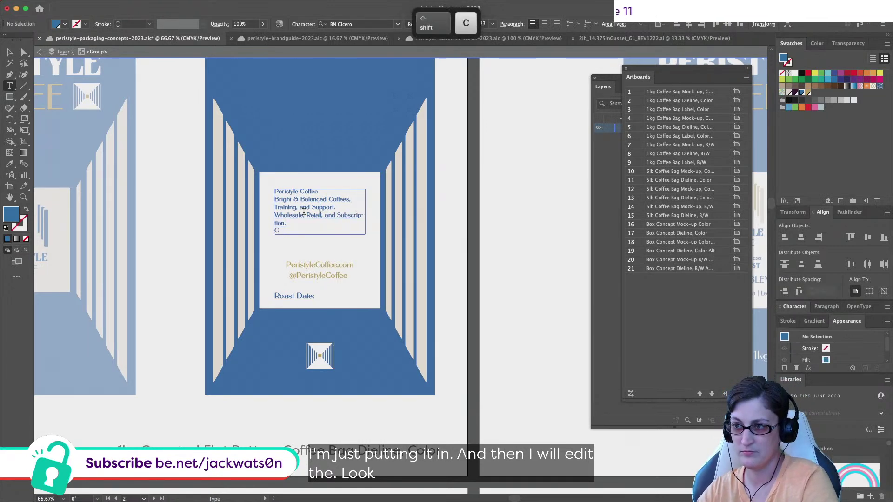
key("BackSpace")
key("BackSpace")
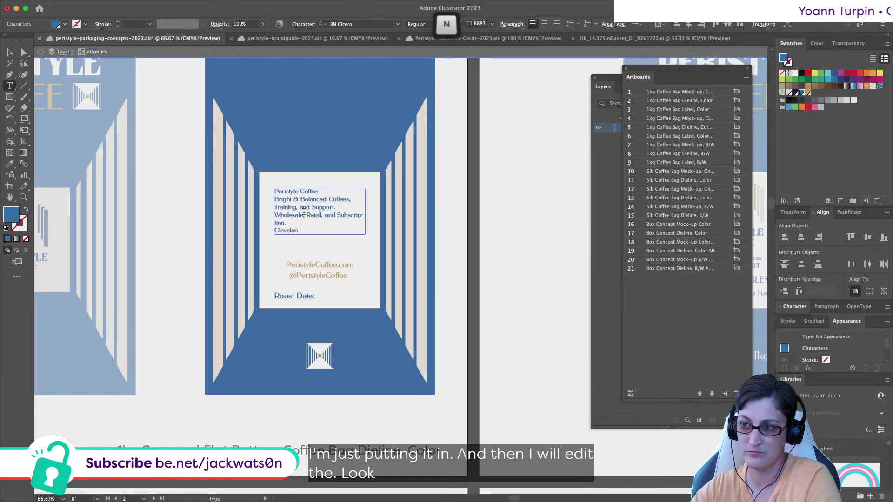
type("Ohio")
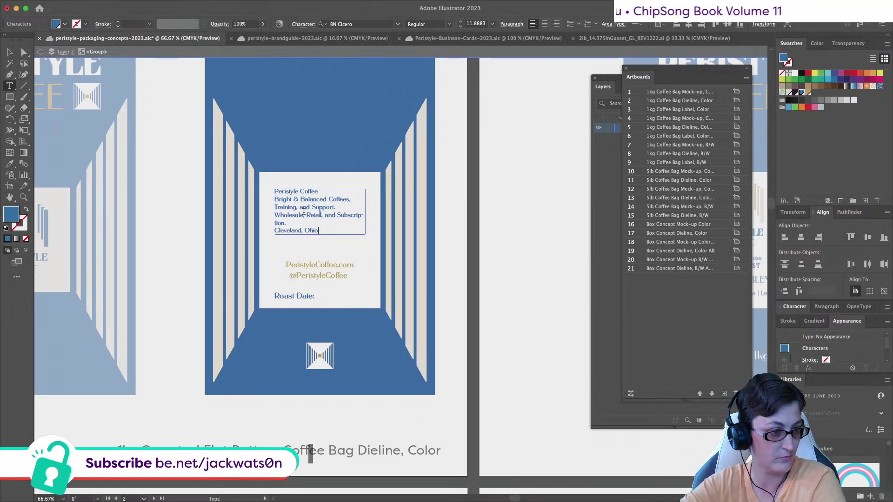
triple_click(335, 276)
key("BackSpace")
key("BackSpace")
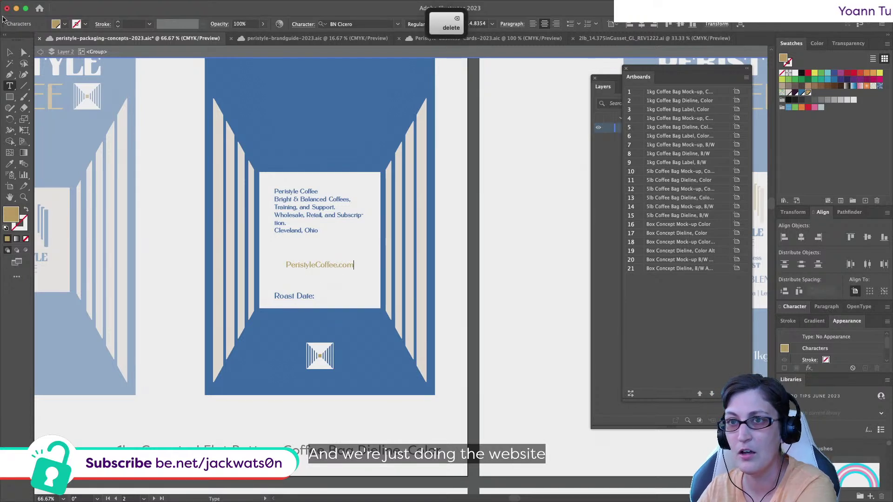
key("Escape")
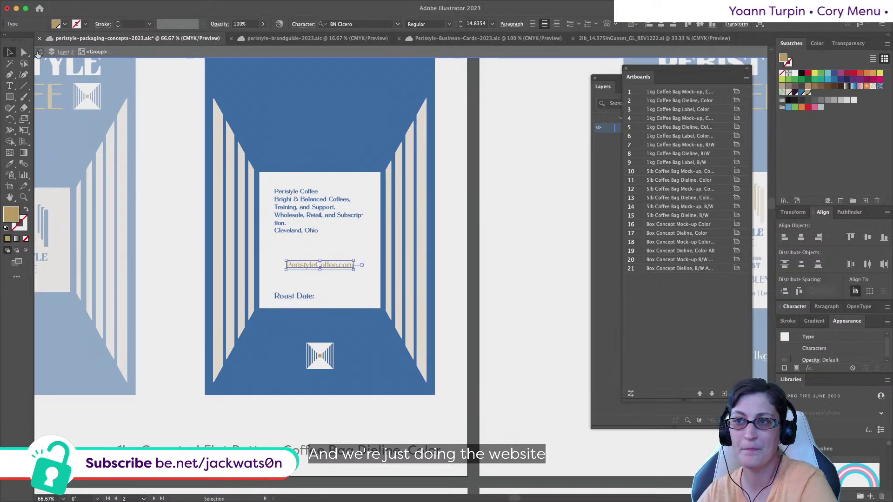
left_click(39, 52)
Center-align the blue copy paragraphs on the back label
left_click(277, 194)
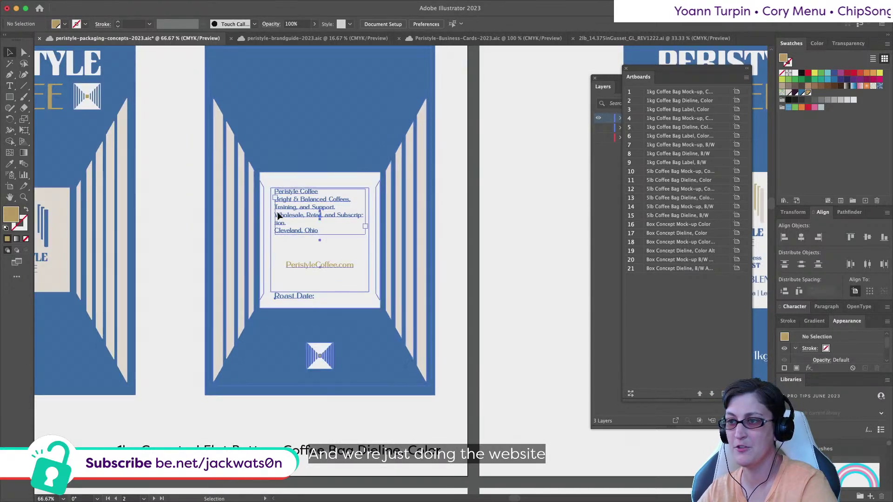
left_click(25, 52)
left_click(302, 218)
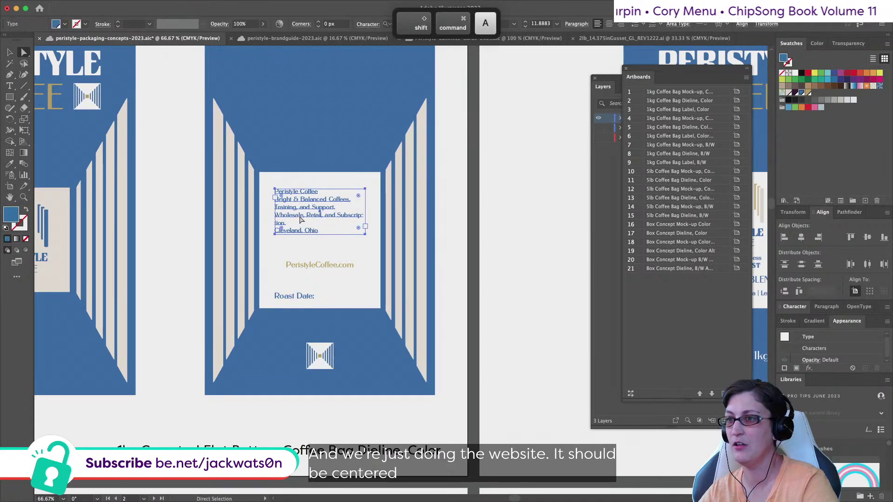
left_click(608, 27)
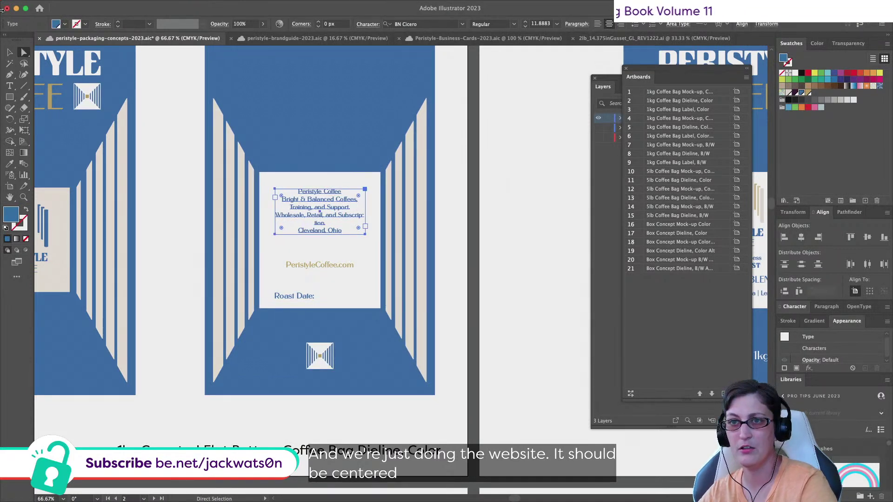
Widen the back label's copy frame slightly on both sides and turn off hyphenation for its text
left_click(9, 51)
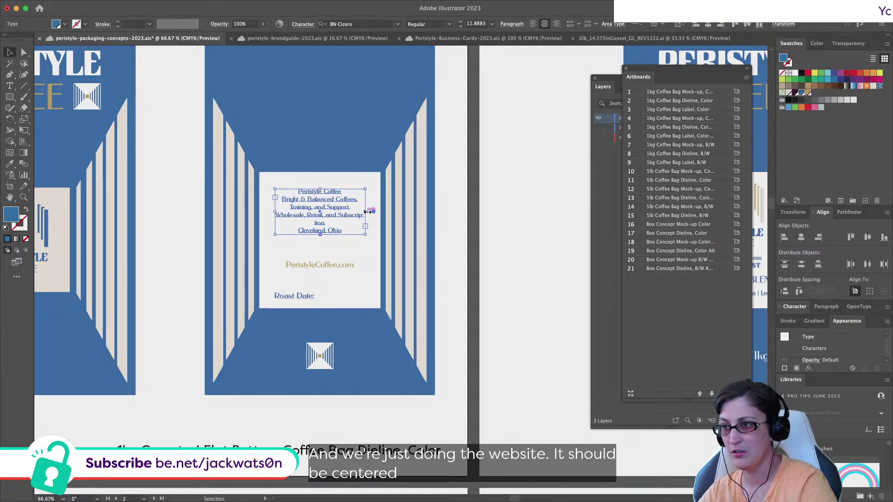
left_click_drag(366, 211, 370, 208)
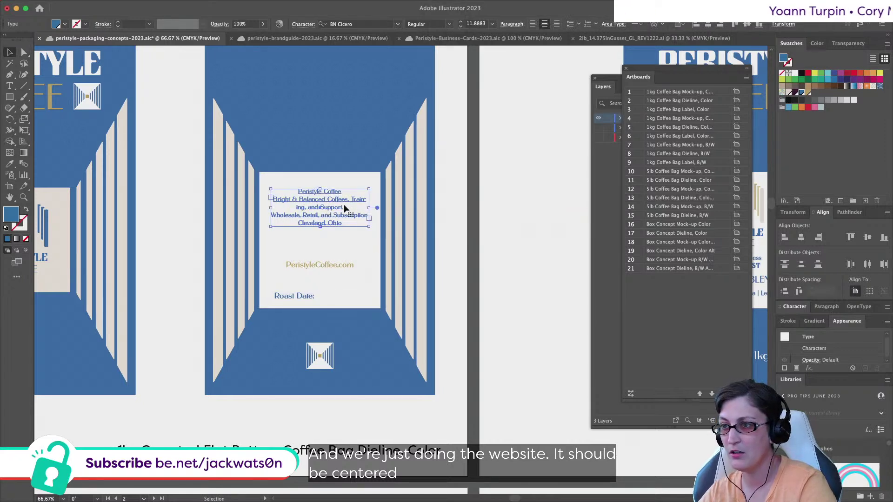
left_click(826, 306)
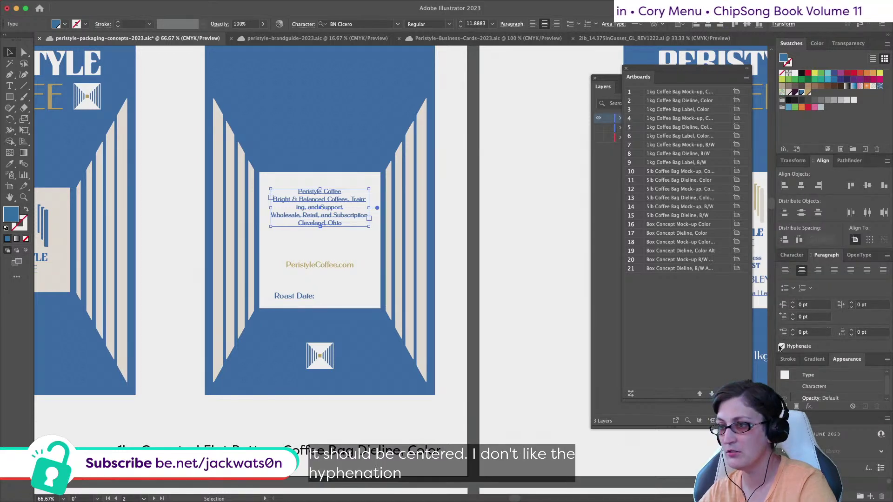
left_click(781, 346)
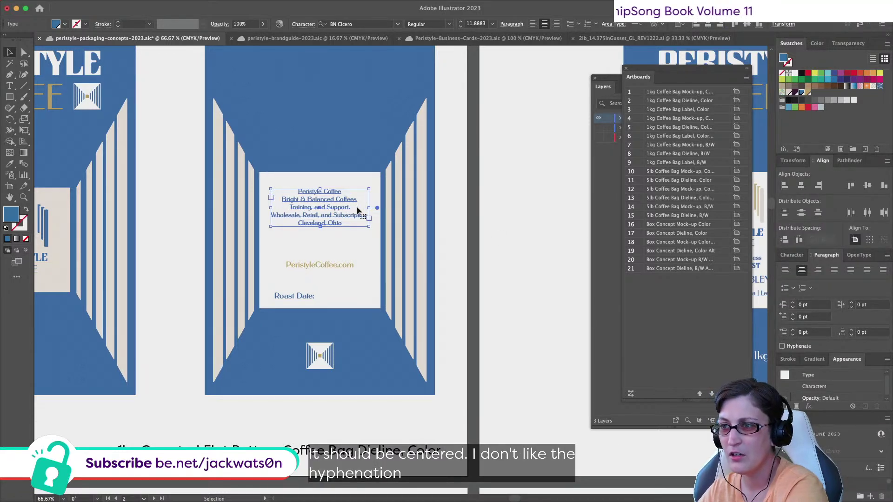
Isolate the bag back group and select only the blue copy block on its label
double_click(357, 210)
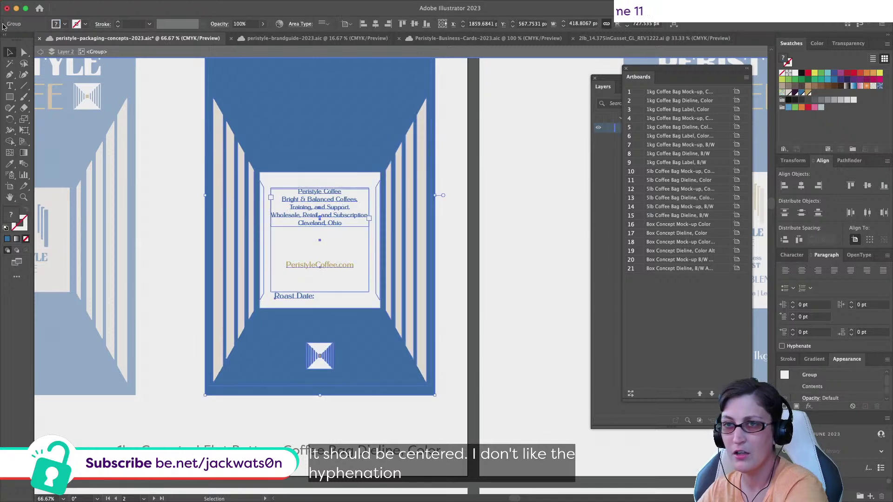
left_click(24, 52)
left_click(318, 202)
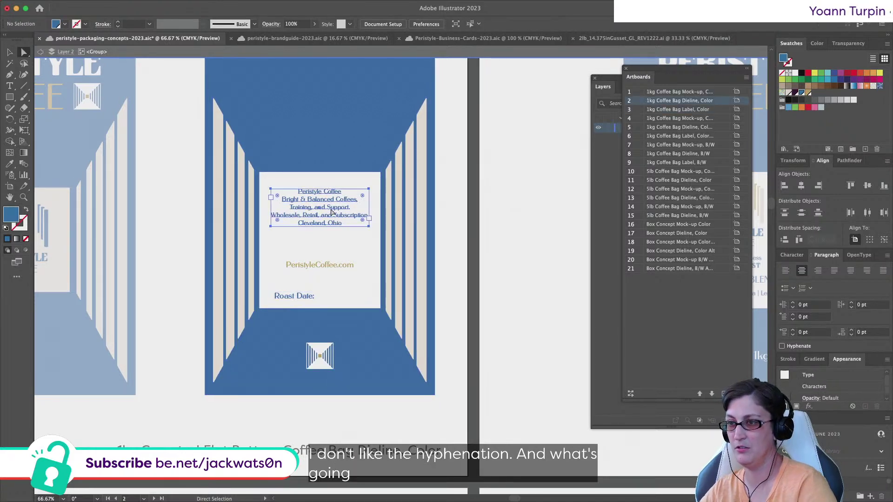
Copy the description text block on the white back panel, and delete its "Peristyle Coffee" line from the original
key("super+c")
double_click(319, 202)
triple_click(319, 192)
key("BackSpace")
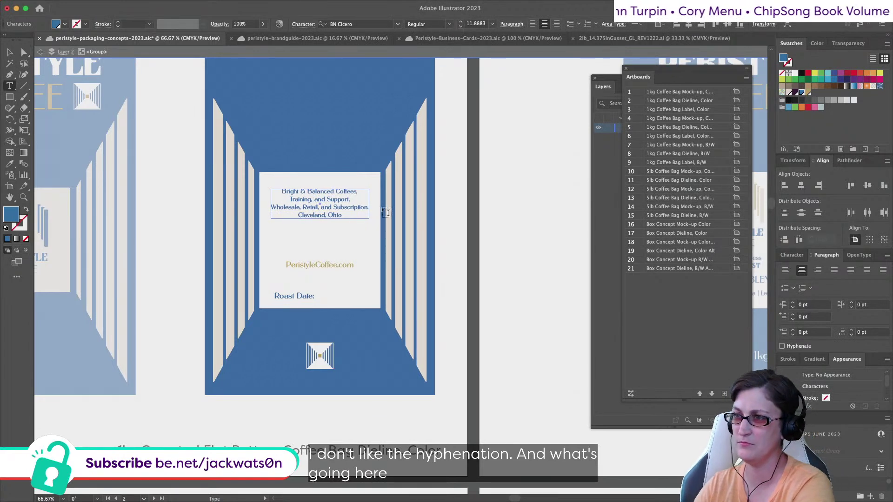
Insert a blank line above "Wholesale, Retail, and Subscription." and move the text block down to just above the website address
key("Return")
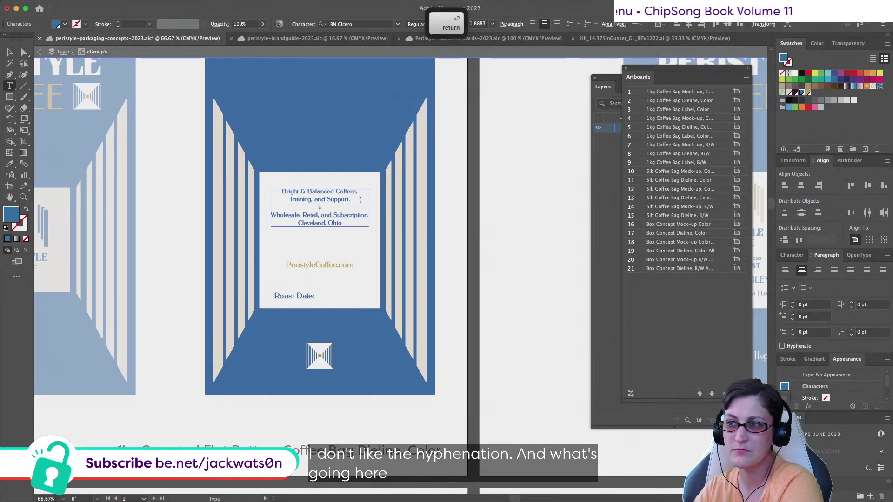
left_click(22, 52)
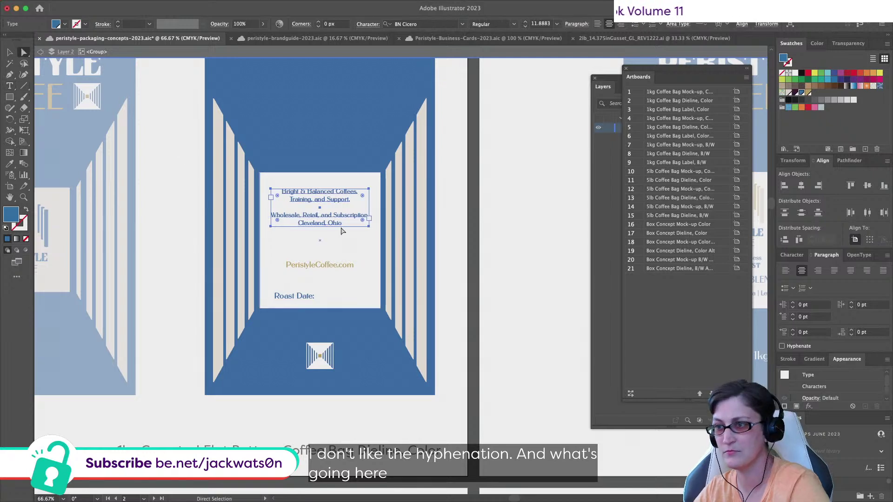
left_click_drag(342, 222, 340, 242)
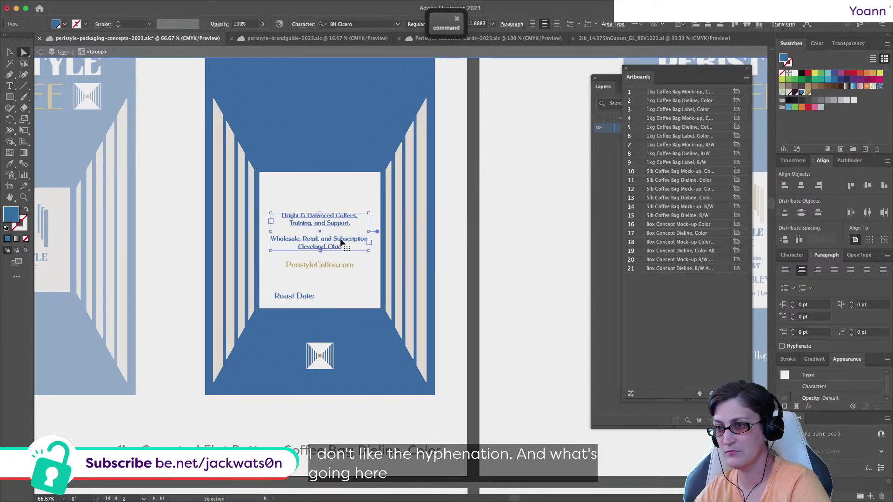
Paste the copied text block in front and delete everything after "Peristyle Coffee" to make it a separate heading
key("super+f")
double_click(326, 202)
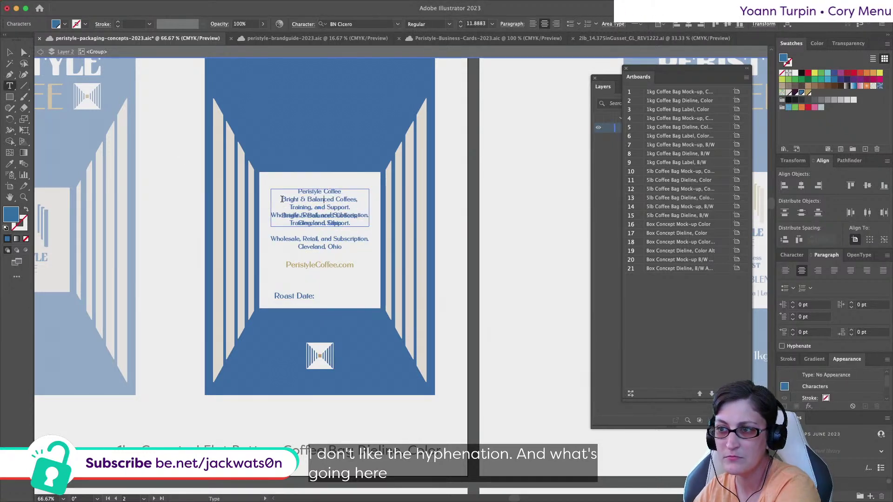
left_click_drag(282, 199, 368, 224)
key("BackSpace")
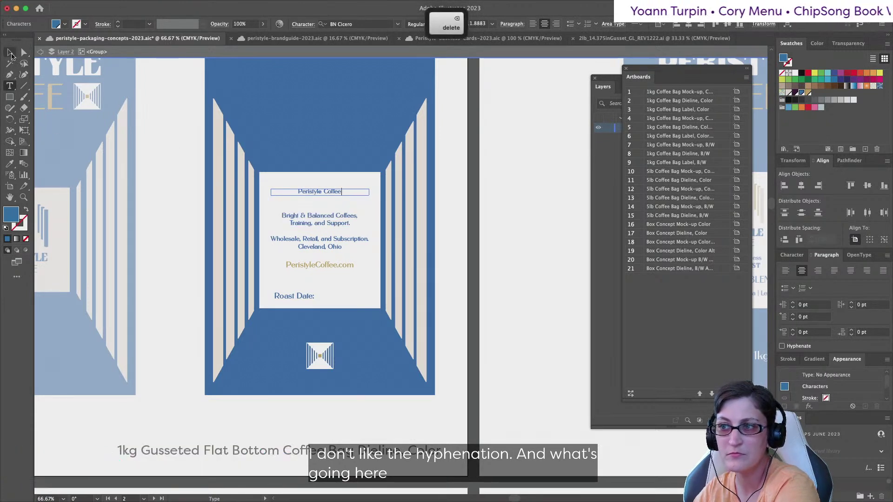
left_click(10, 52)
left_click(513, 235)
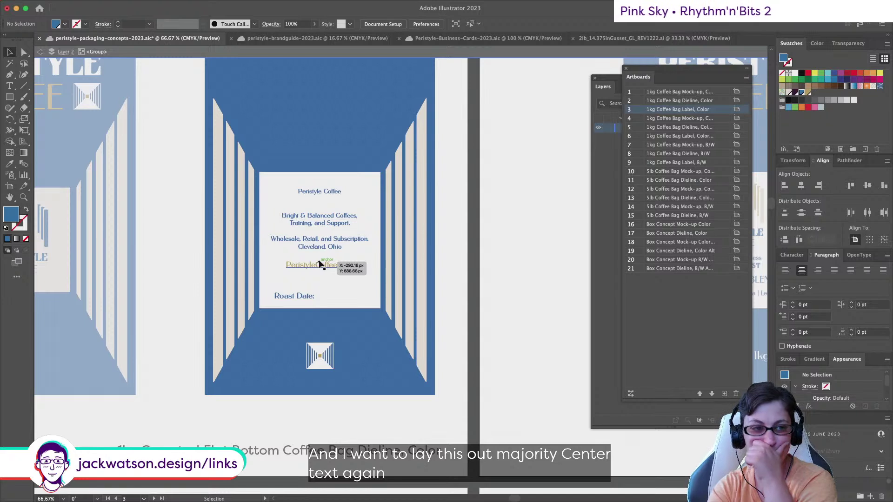
Apply the type style of the front label's "PERISTYLE" to the back panel heading with the Eyedropper, comparing it with the previous style
left_click(321, 196)
left_click(24, 52)
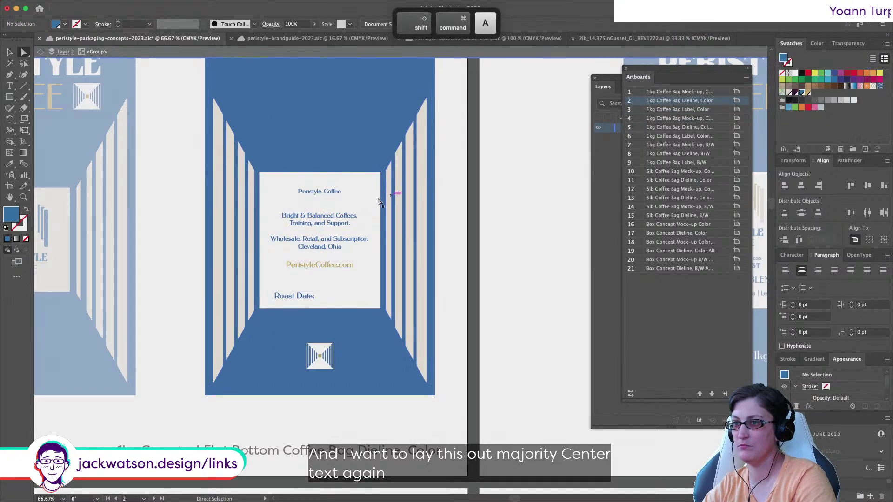
left_click(305, 193)
scroll(305, 197, "left", 5)
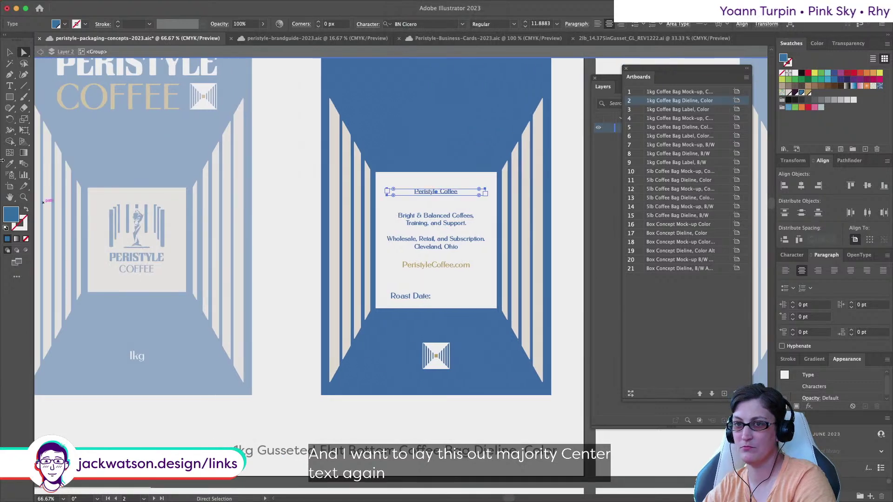
left_click(9, 164)
left_click(137, 258)
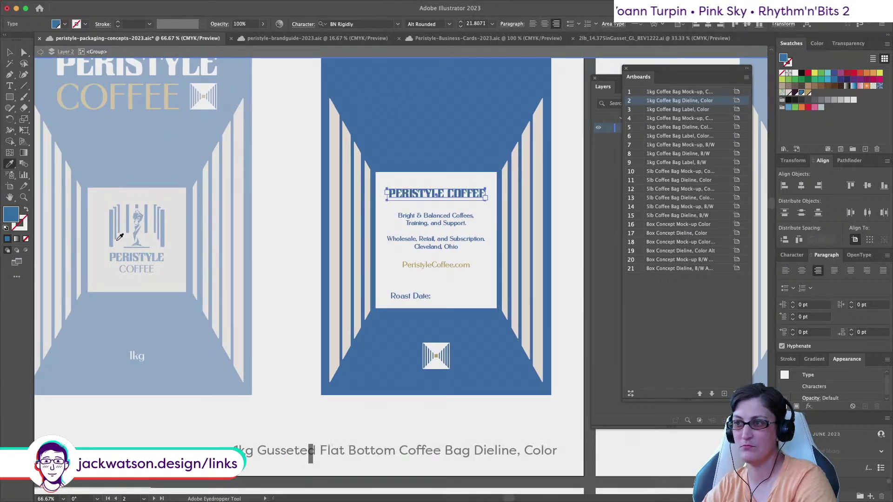
left_click(24, 52)
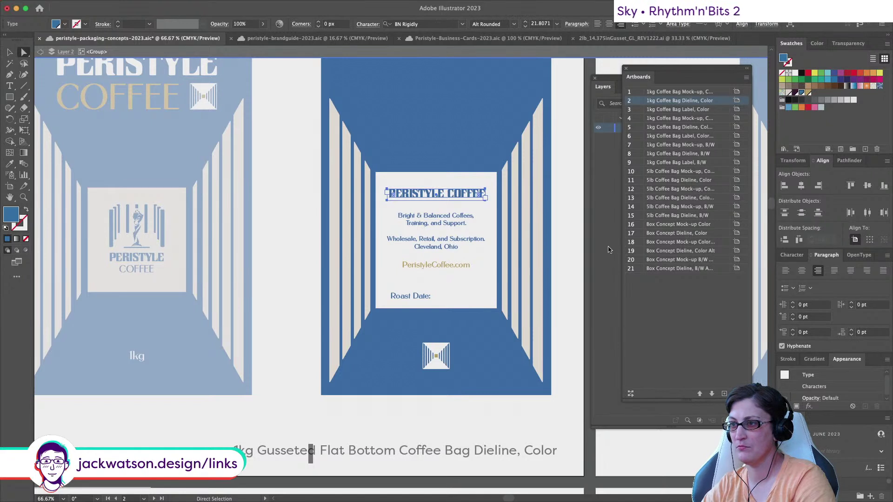
scroll(530, 239, "right", 3)
left_click(530, 239)
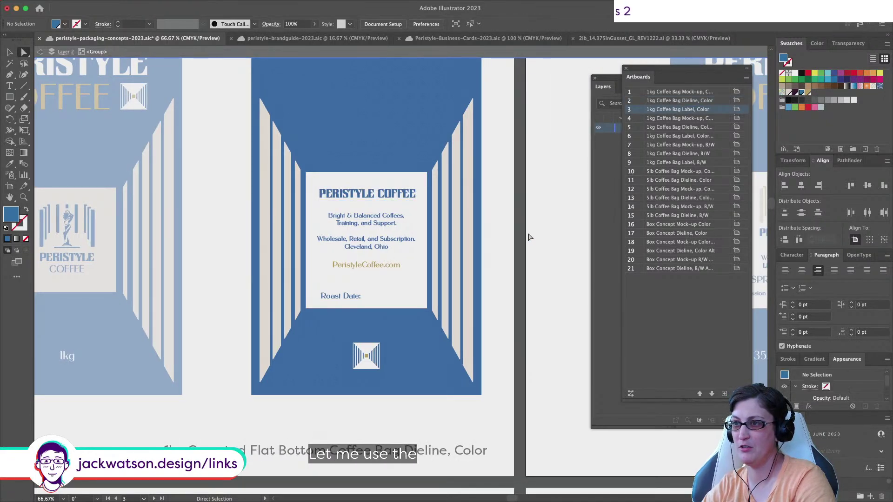
key("super+z")
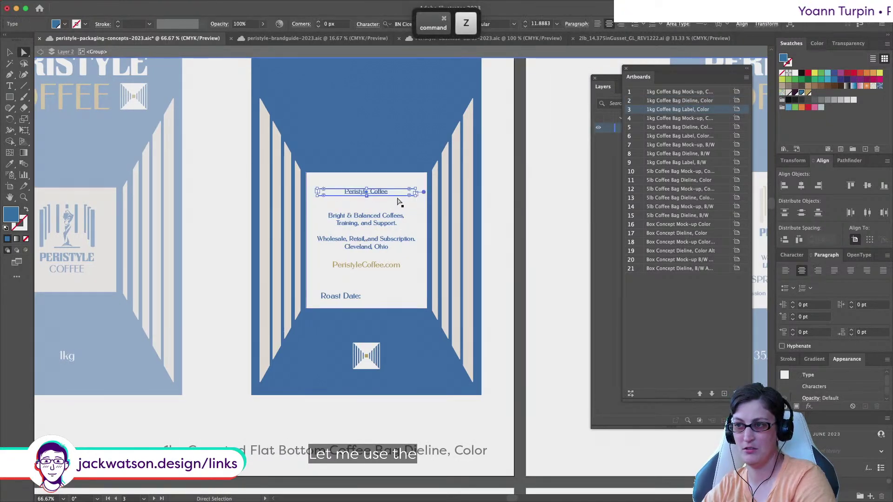
key("super+shift+z")
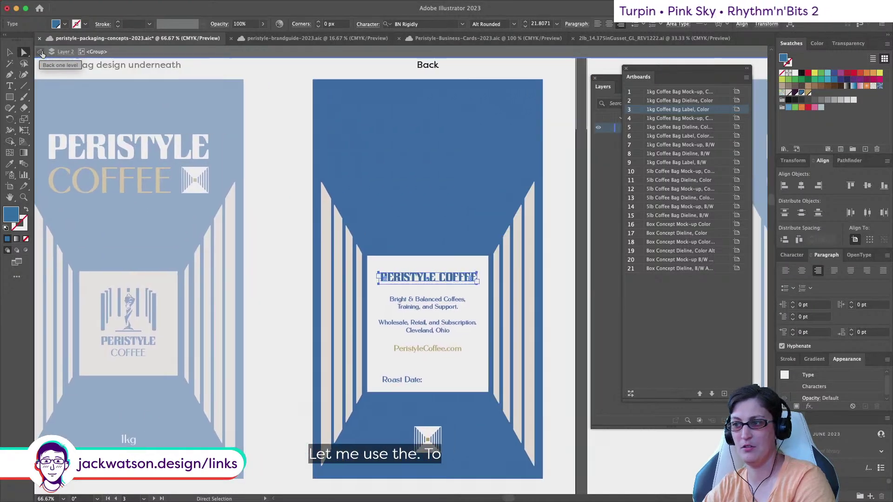
Copy the black single-line PERISTYLE COFFEE logotype from the Logotype artboard in peristyle-brandguide-2023.aic
scroll(41, 53, "right", 5)
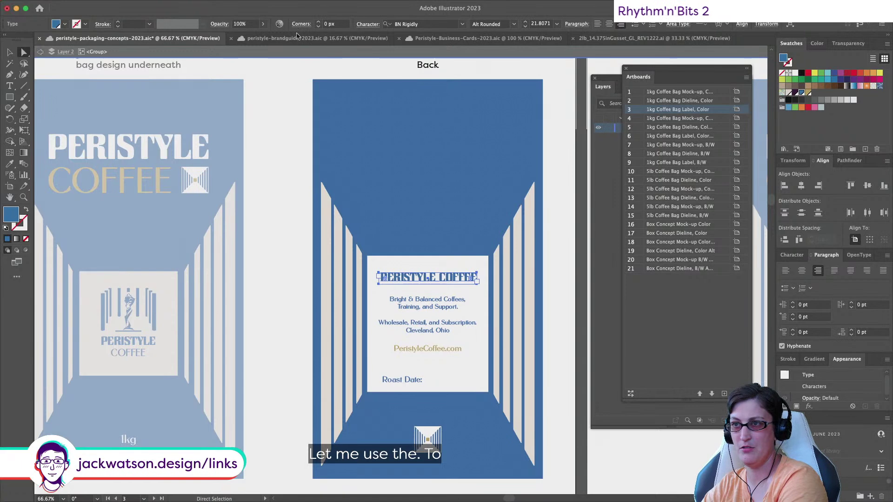
left_click(316, 38)
scroll(332, 131, "down", 5)
scroll(512, 197, "up", 5)
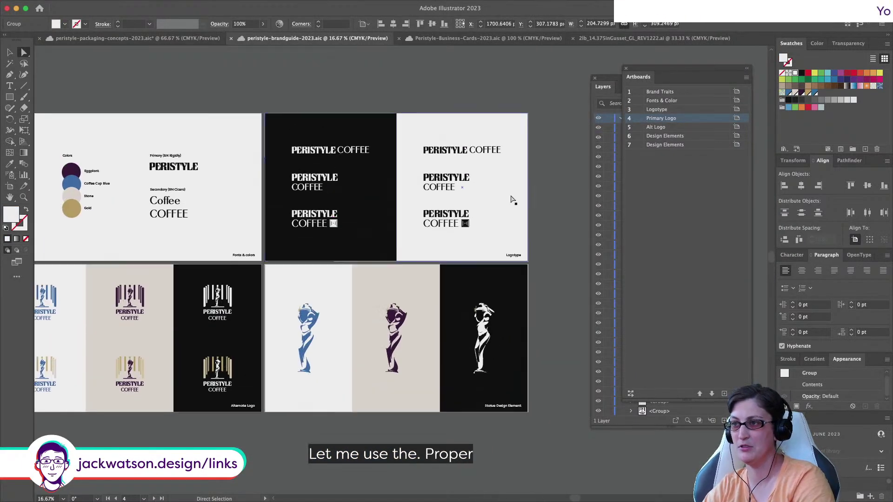
left_click(512, 197)
left_click(460, 184)
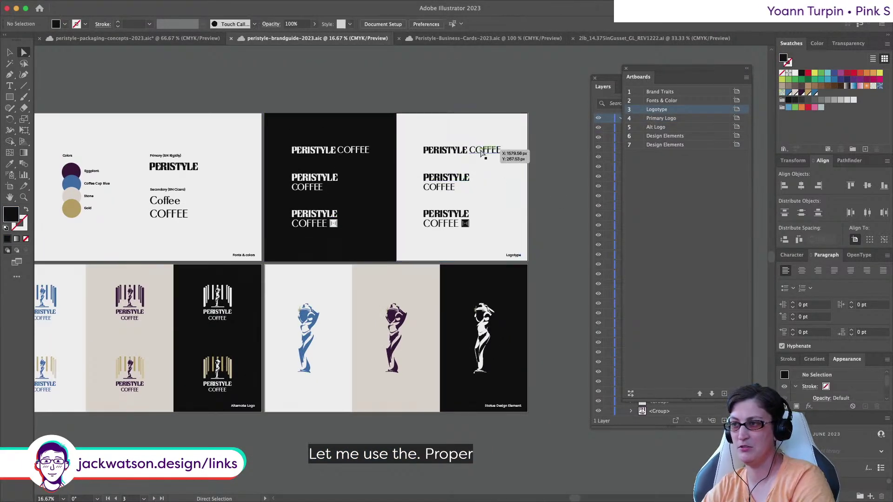
left_click(495, 150, "super")
key("super+c")
Paste the logotype into the packaging concepts file, colour it blue, group and scale it to fit the white panel, and cut it
left_click(110, 42)
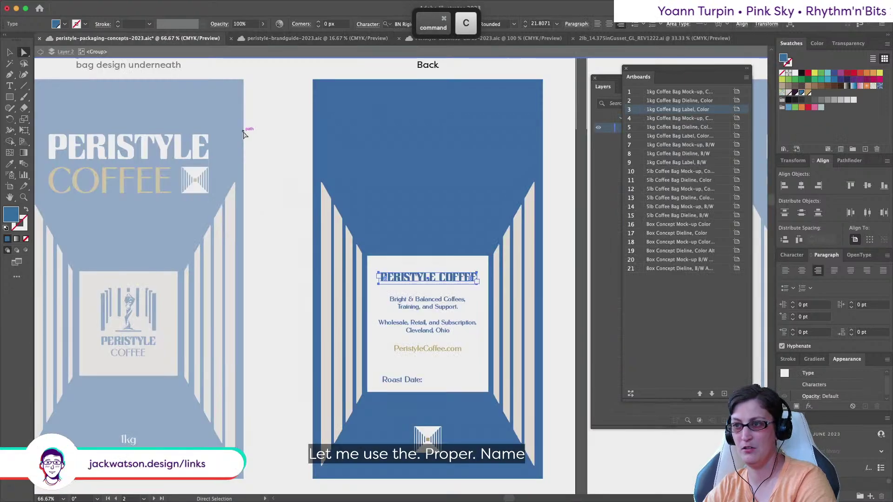
key("super+v")
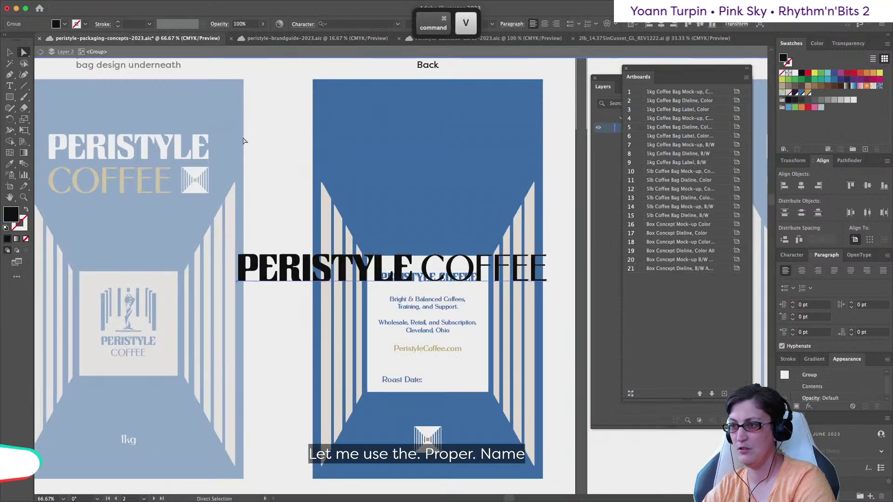
left_click(801, 93)
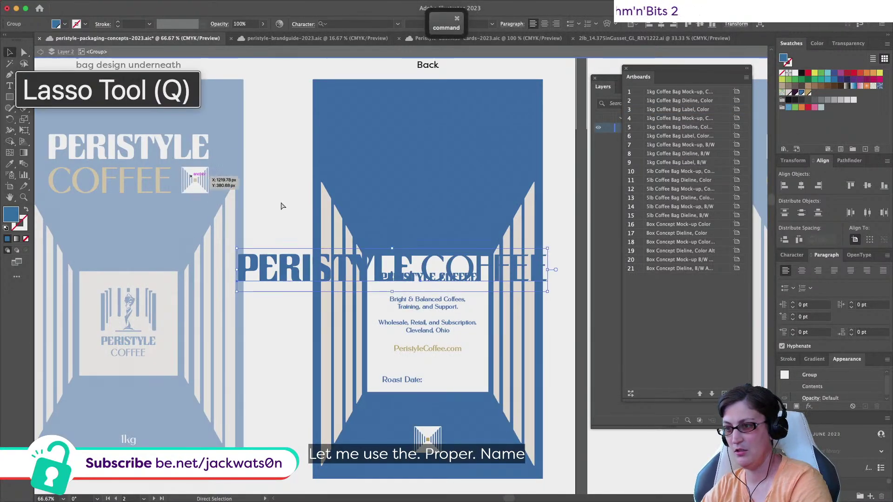
key("super+g")
left_click_drag(550, 271, 477, 275)
key("super+x")
Isolate the back design's group, replace the text heading with the cut logotype in place, and centre it horizontally on the white panel
left_click(465, 280)
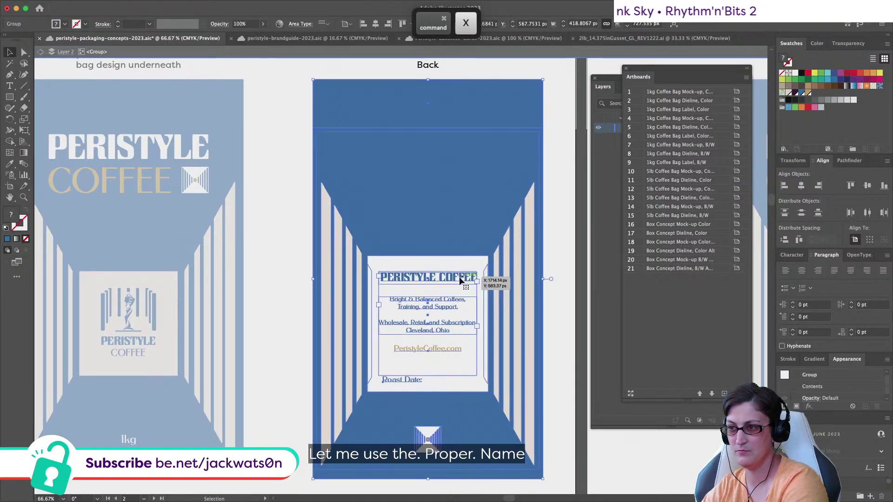
right_click(451, 279)
left_click(481, 384)
left_click(424, 275)
key("Delete")
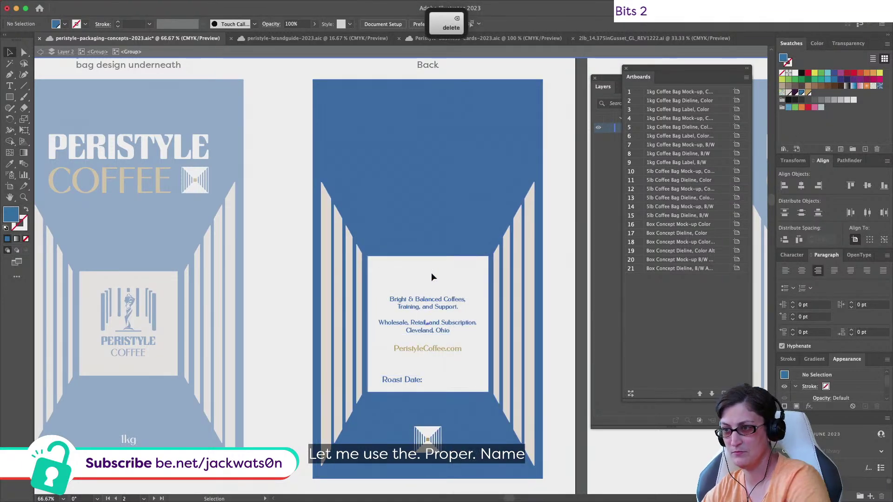
key("super+shift+v")
left_click(475, 294, "shift")
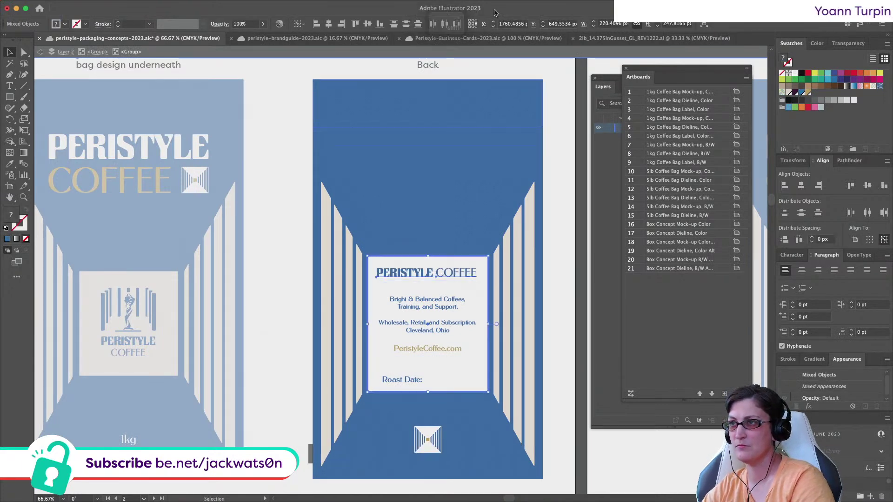
key("super+shift+a")
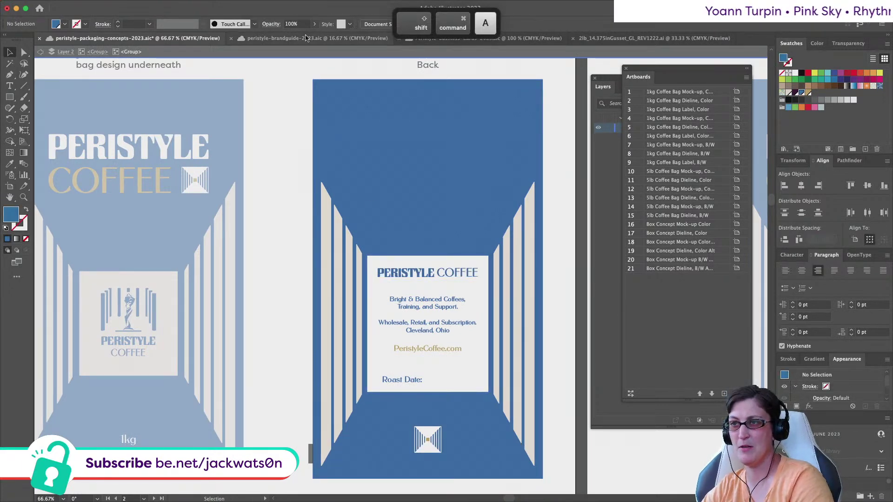
Find the vertical business card in Peristyle-Business-Cards-2023.aic and copy the small gold square below its title
left_click(628, 39)
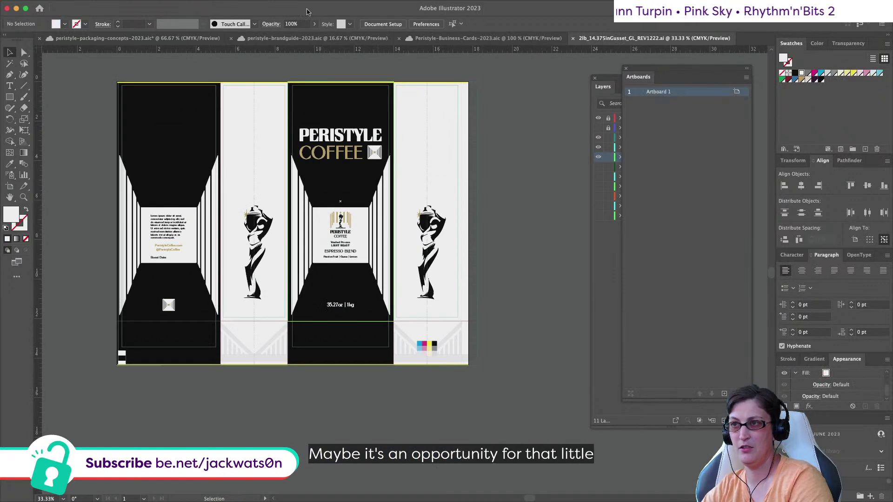
left_click(307, 38)
left_click(488, 39)
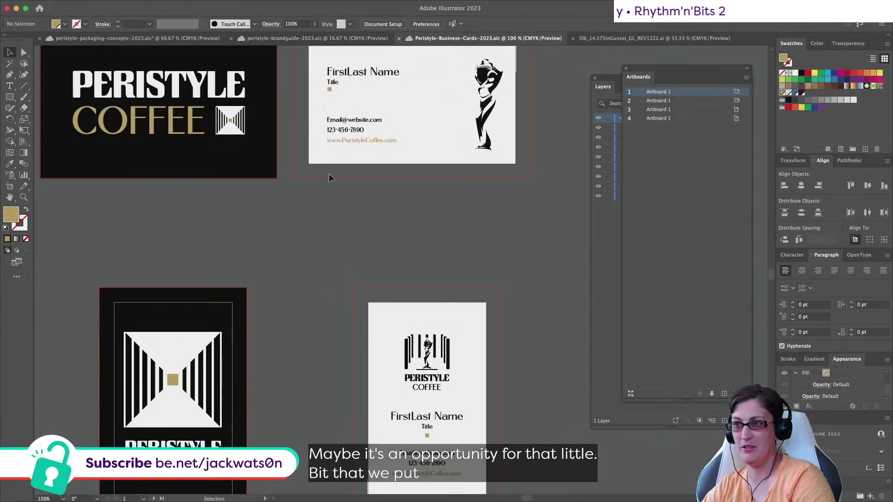
key("super+equal")
key("super+equal")
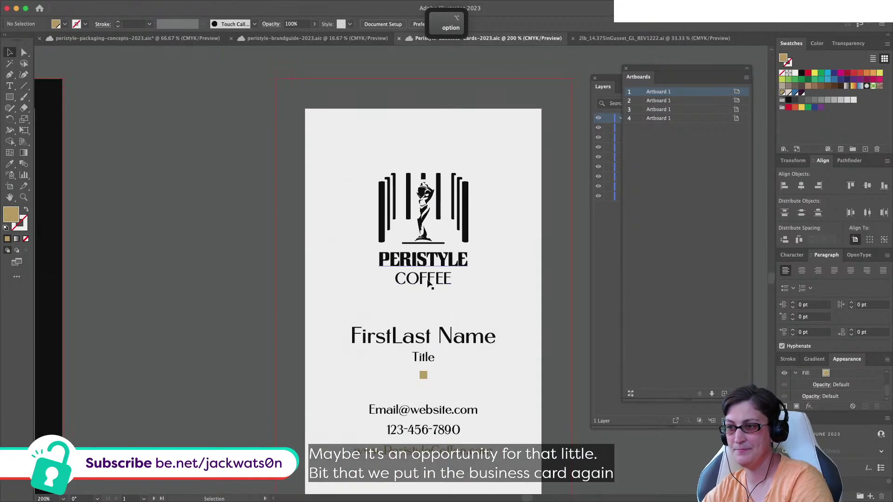
left_click(425, 376)
left_click(24, 54)
key("super+shift+a")
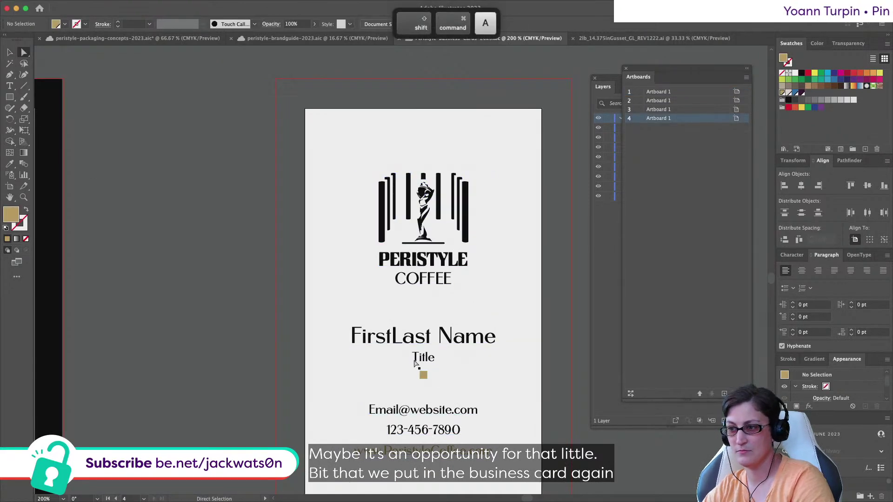
left_click(423, 376)
key("super+c")
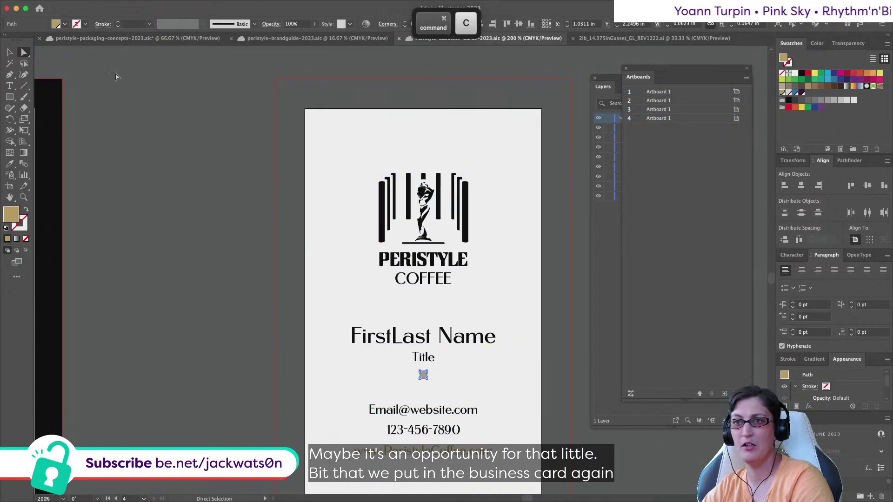
Paste the gold square into the packaging concepts file and position it between the logotype and the "Bright & Balanced Coffees" text
key("super+grave")
key("super+equal")
key("super+v")
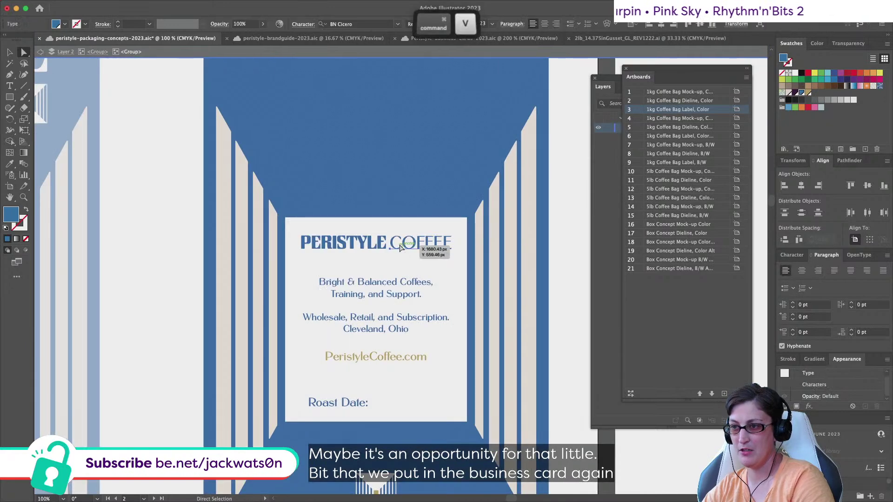
key("super+shift+a")
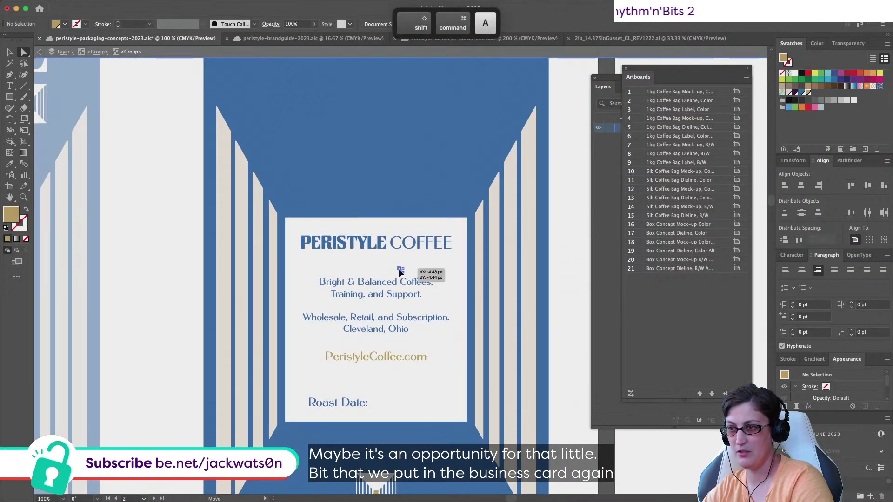
left_click_drag(399, 272, 356, 275)
Centre the gold square horizontally on the white back panel
key("super+equal")
key("super+minus")
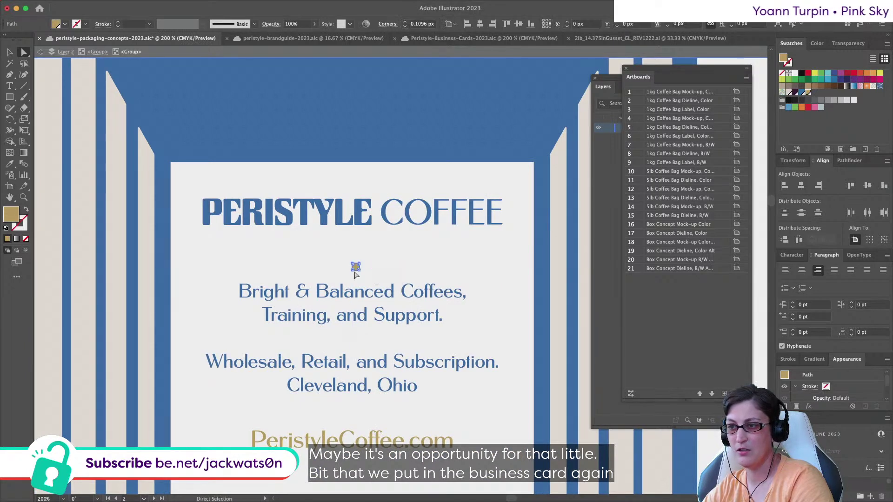
key("super+equal")
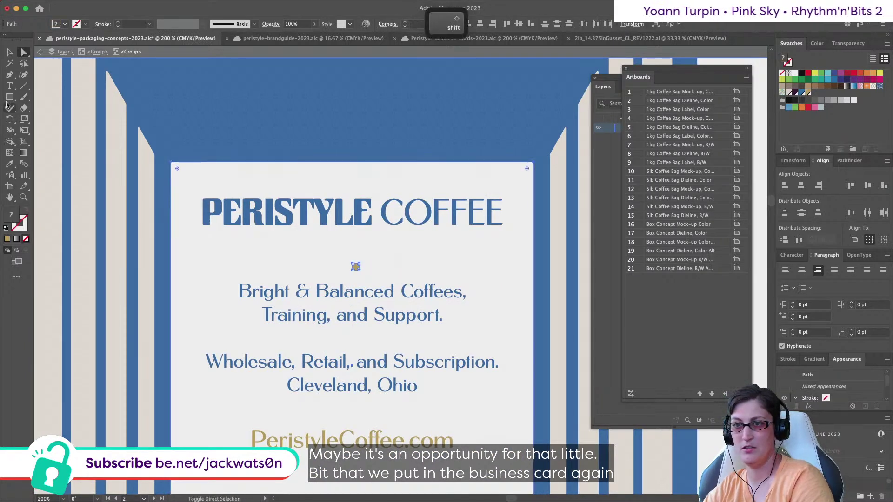
key("v")
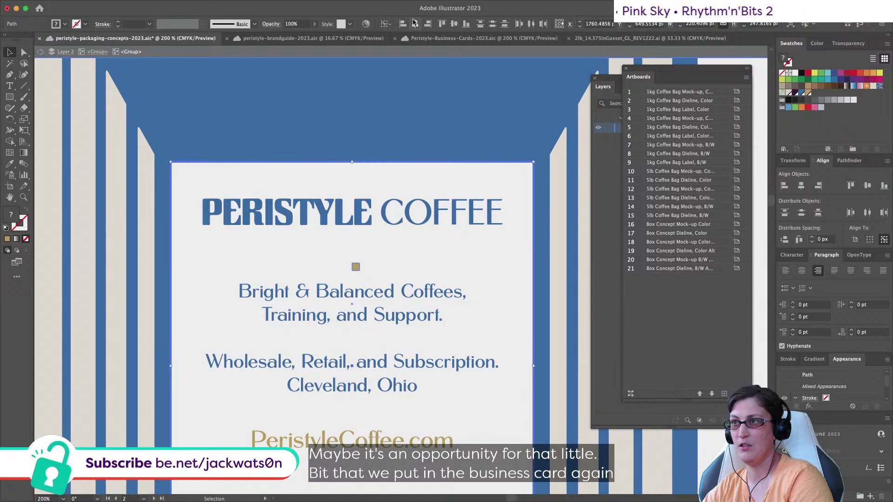
key("super+shift+a")
key("super+minus")
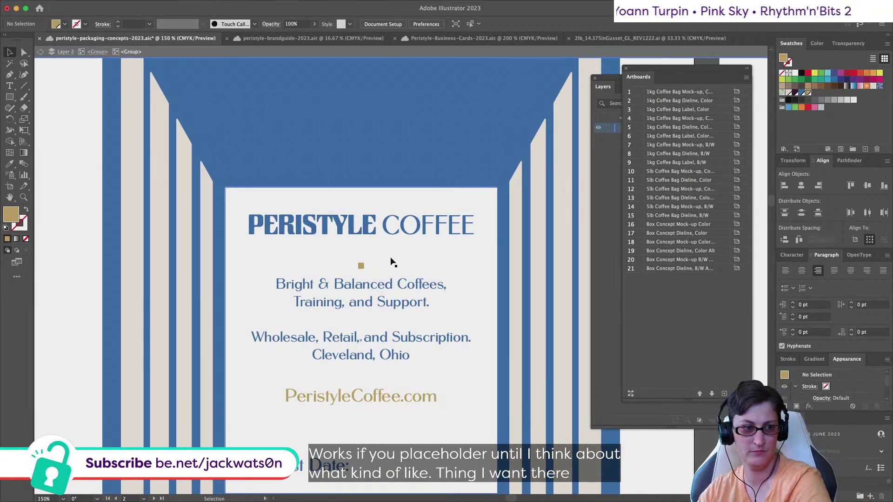
Set the PeristyleCoffee.com text on the back panel to 12 pt
scroll(370, 279, "down", 2)
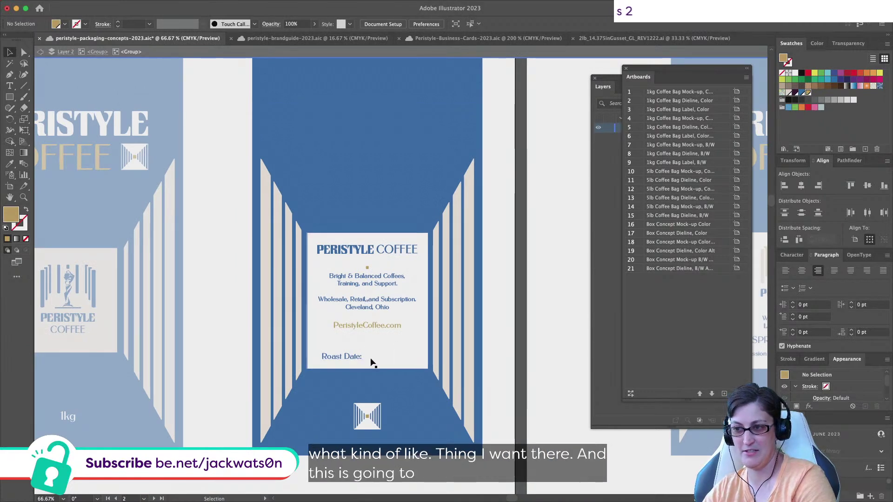
left_click(367, 324)
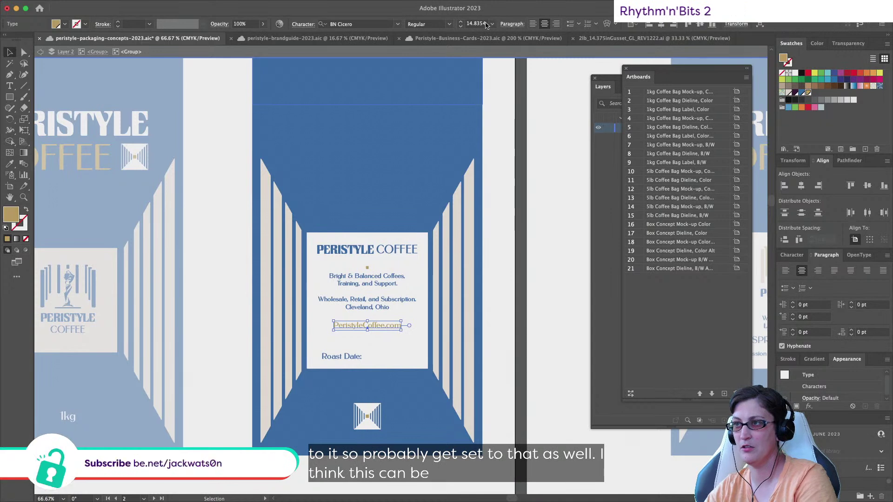
type("12")
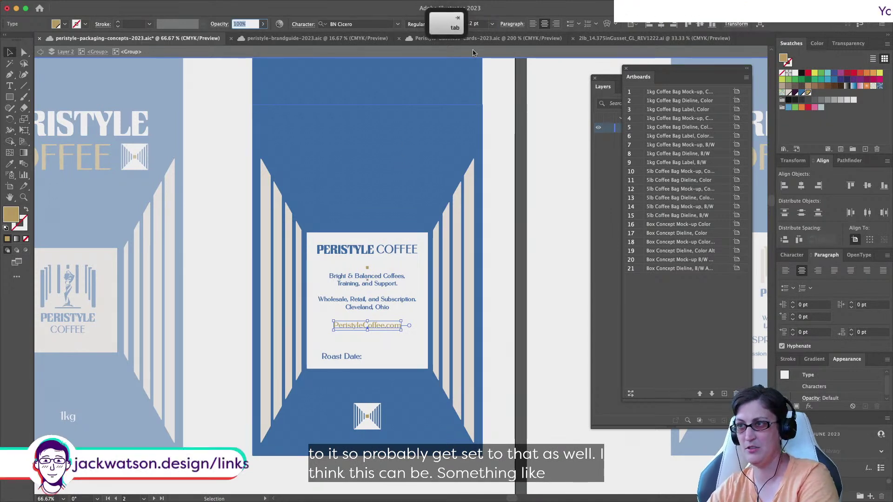
key("Return")
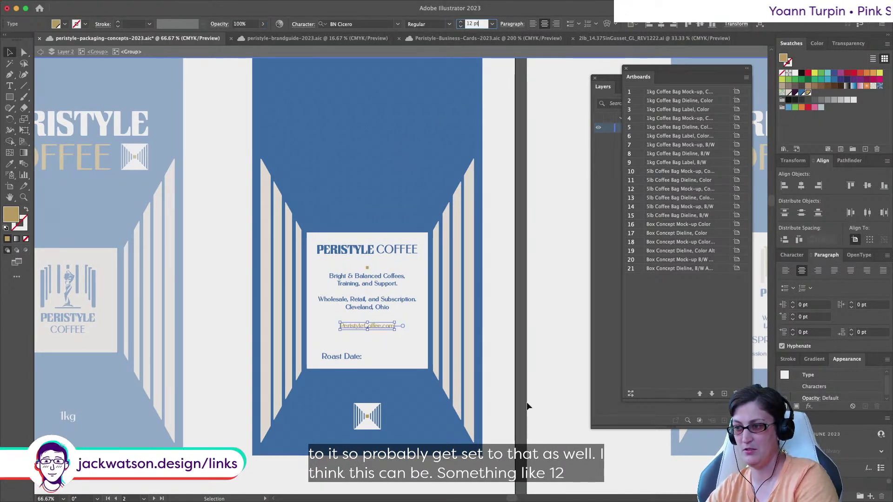
Set the blue description text on the back panel to 12 pt
left_click(359, 288)
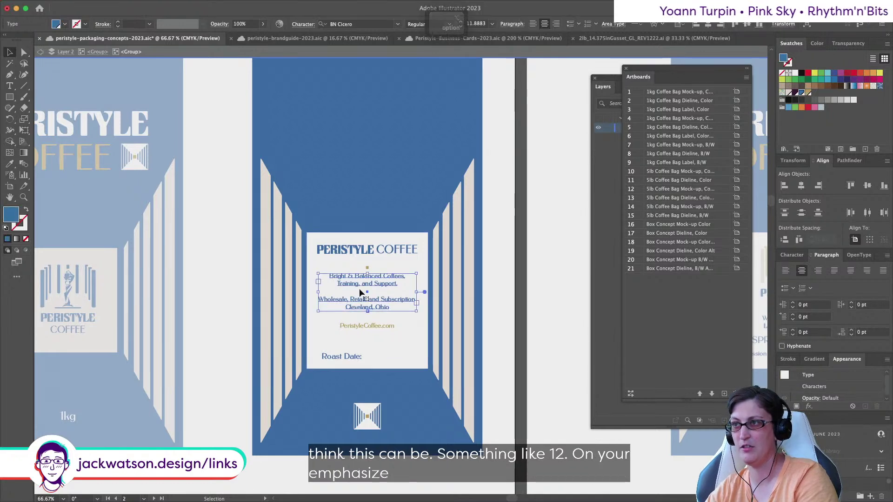
double_click(481, 24)
type("12")
key("Tab")
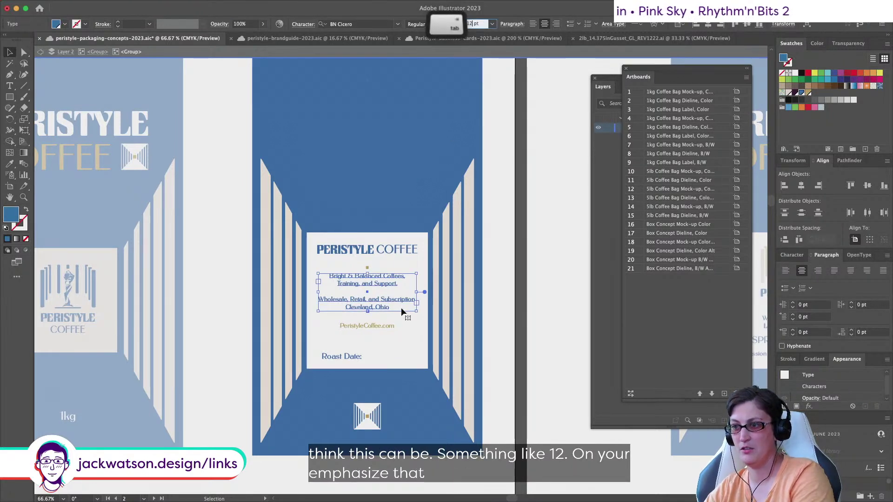
left_click(375, 316)
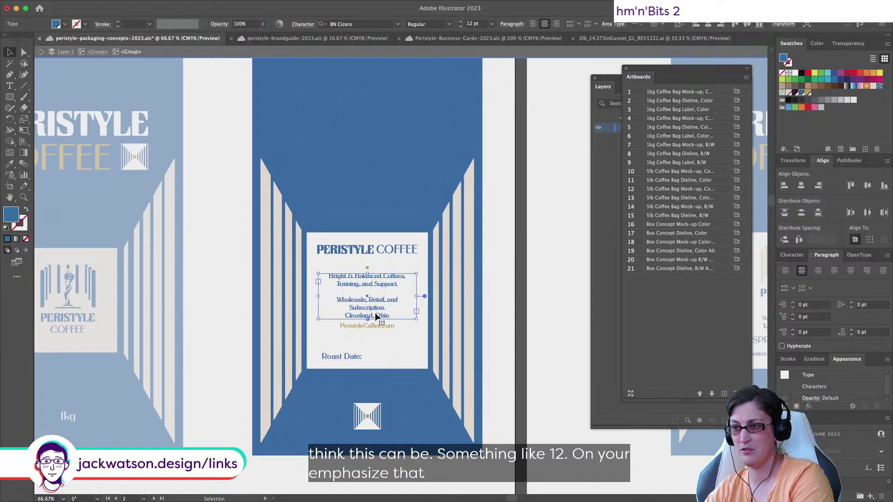
Reduce the gold PeristyleCoffee.com text to 11 pt
left_click(382, 326)
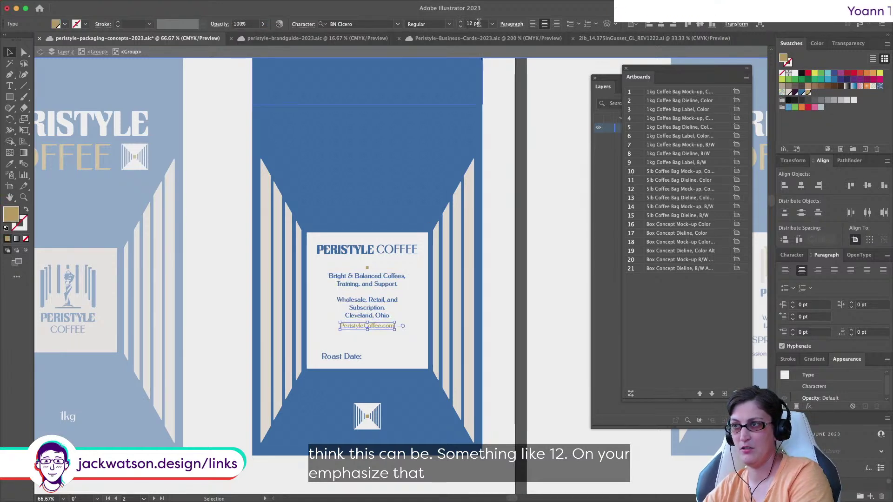
double_click(478, 23)
type("11")
key("Tab")
left_click(528, 338)
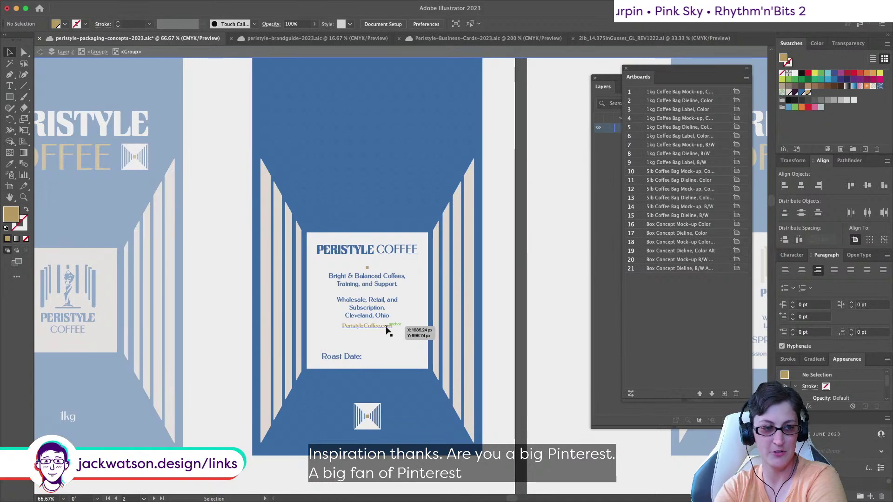
Try to widen the description text frame, and undo the change
scroll(391, 325, "up", 6)
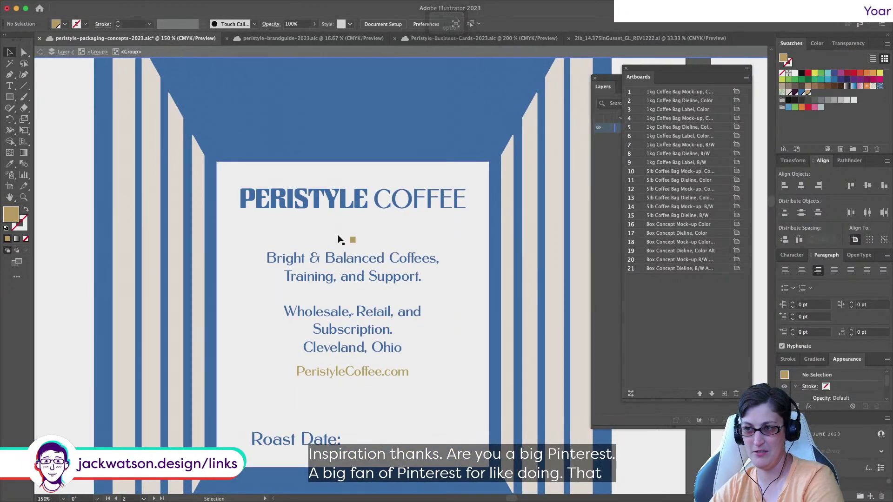
scroll(339, 239, "down", 3)
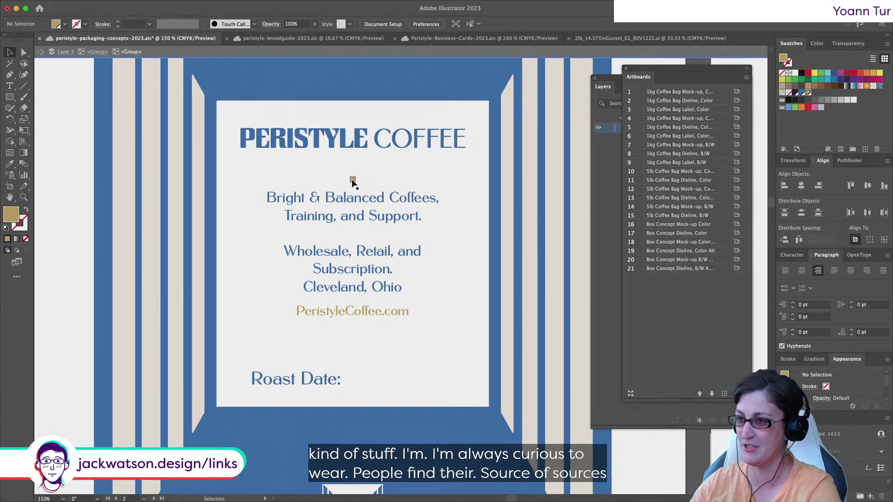
left_click(380, 246)
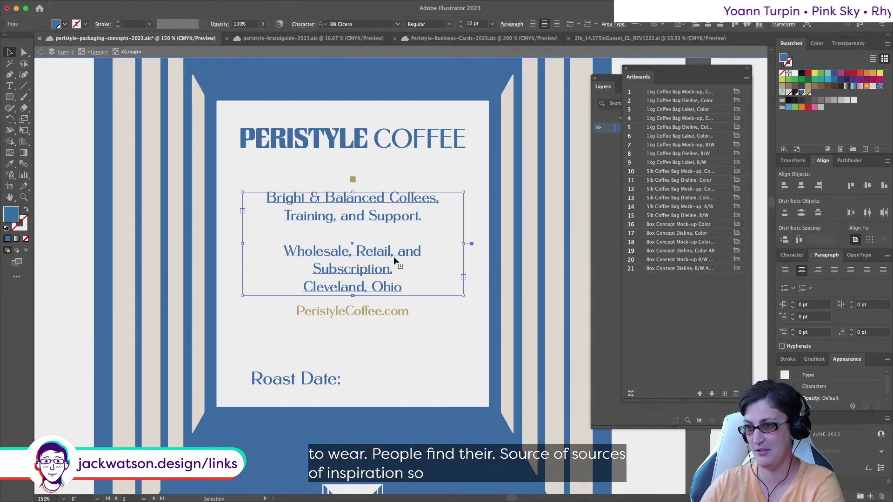
left_click_drag(464, 242, 468, 245)
key("super+z")
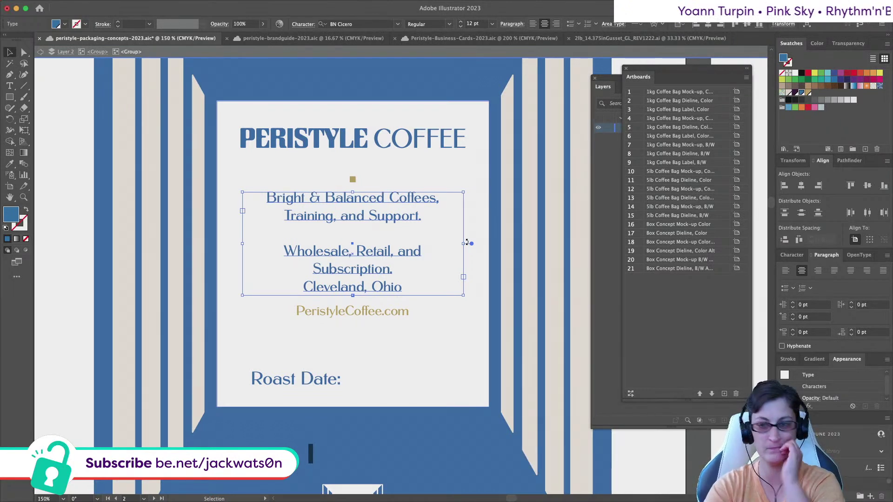
Widen the description text frame slightly so that "Wholesale, Retail, and Subscription." fits on one line
key("super+minus")
key("super+minus")
key("super+minus")
key("super+minus")
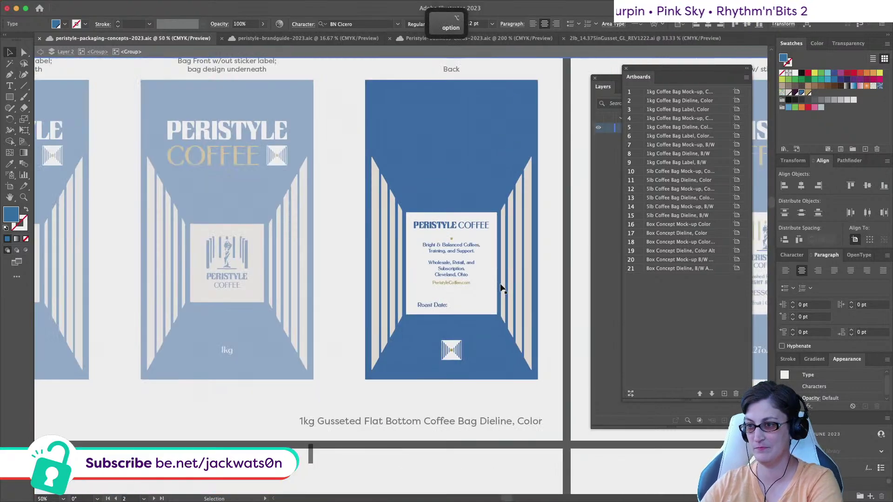
left_click(430, 151)
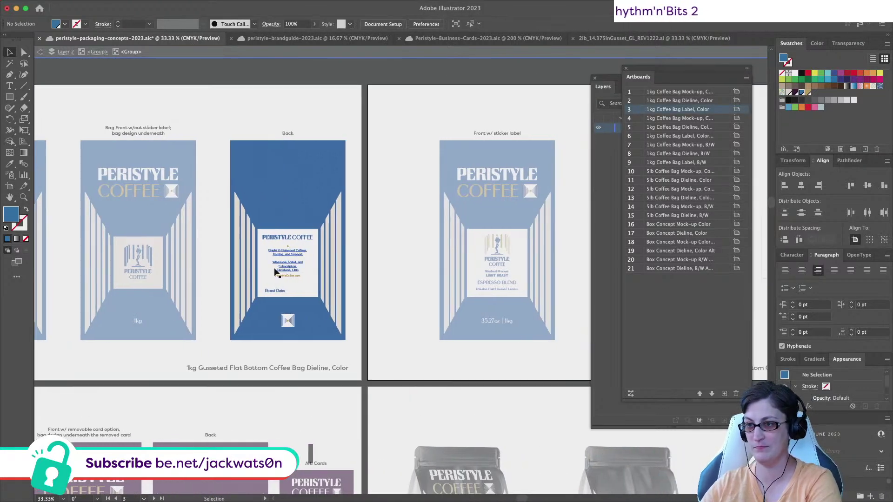
scroll(275, 273, "up", 3, "alt")
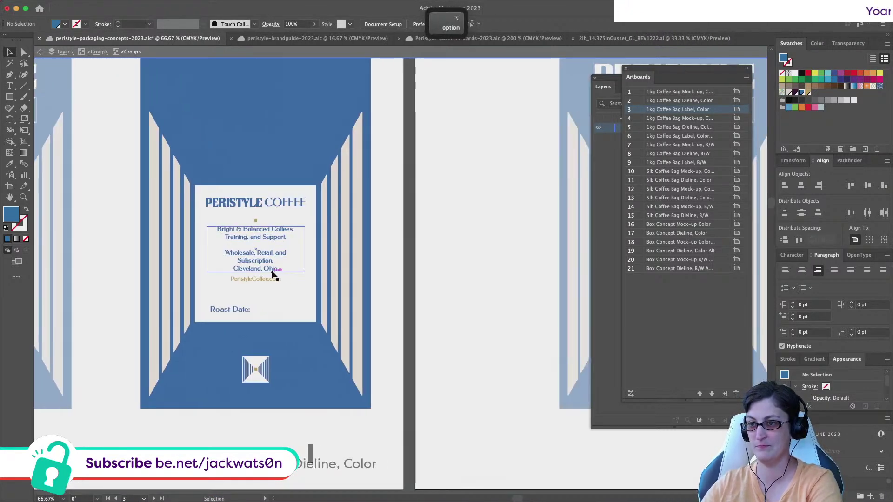
scroll(272, 274, "up", 2, "alt")
left_click(272, 274)
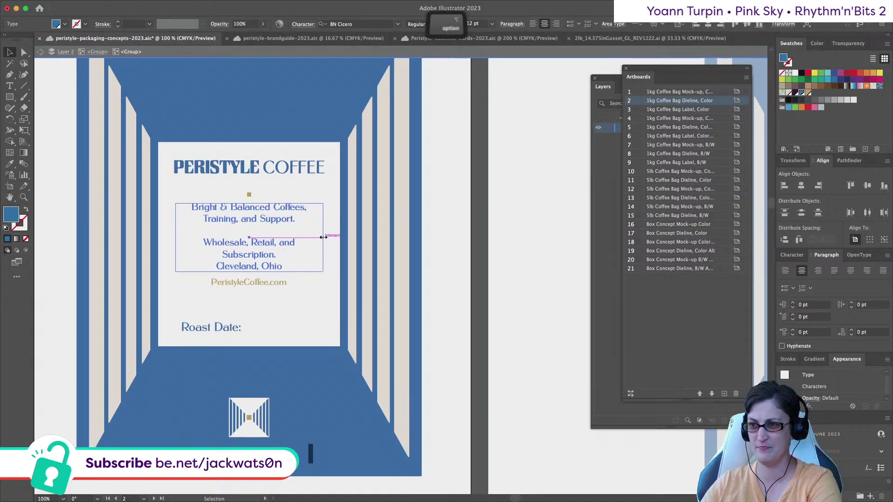
left_click_drag(321, 238, 324, 237)
left_click(508, 297)
scroll(432, 299, "down", 1, "alt")
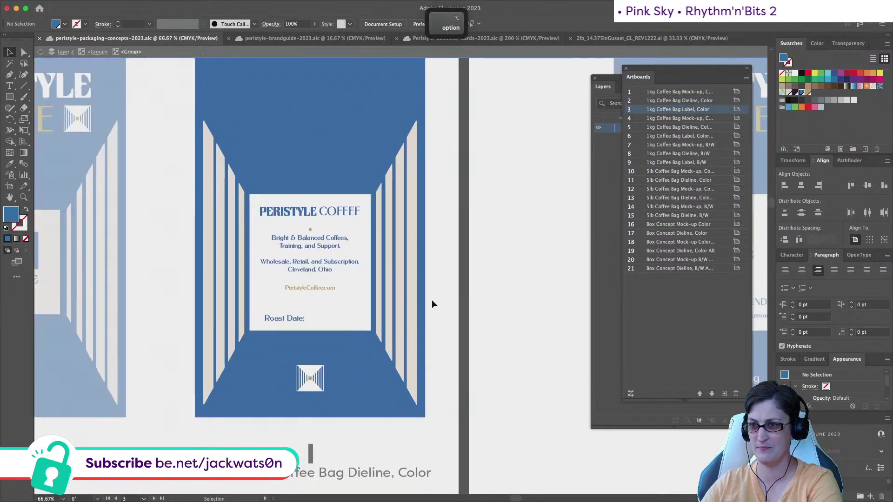
scroll(318, 282, "up", 1, "alt")
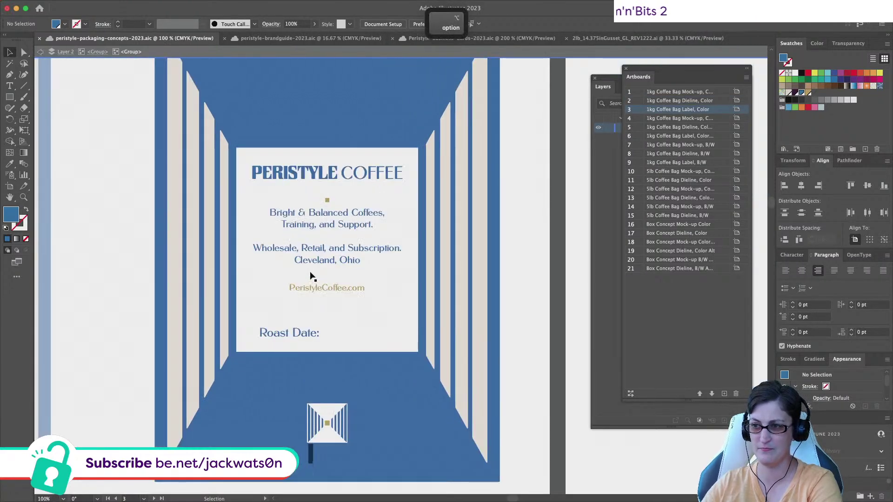
left_click(321, 287)
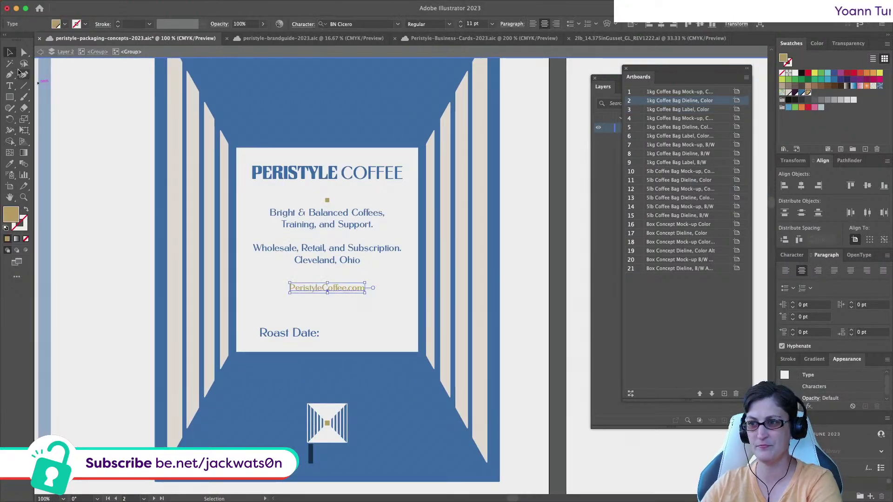
left_click(523, 297)
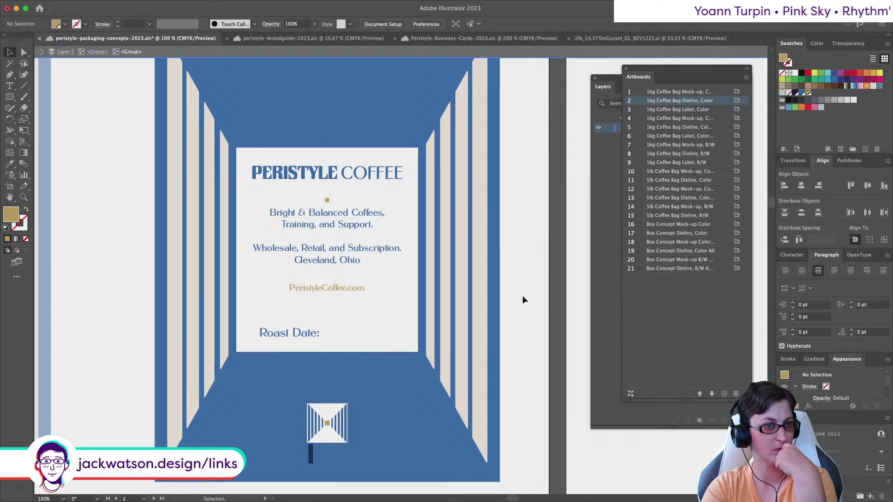
type("Oh")
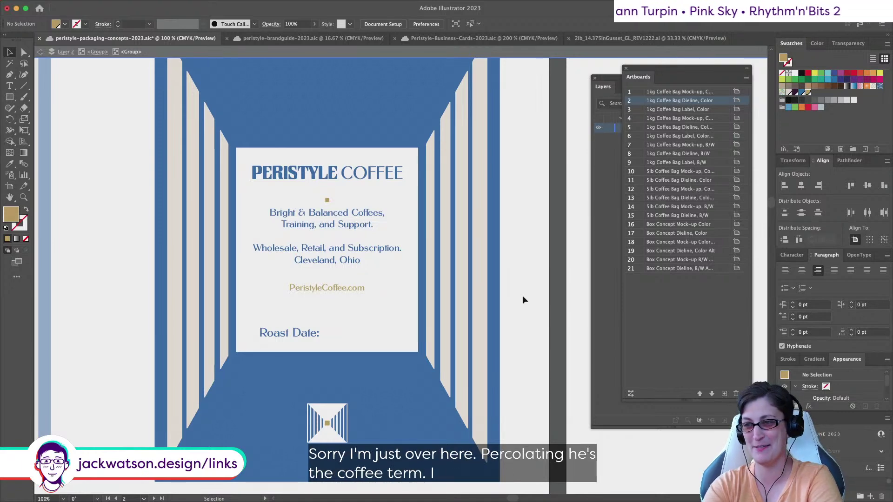
Duplicate the gold square straight down and place the copy between "Cleveland, Ohio" and the website address
scroll(522, 300, "right", 2)
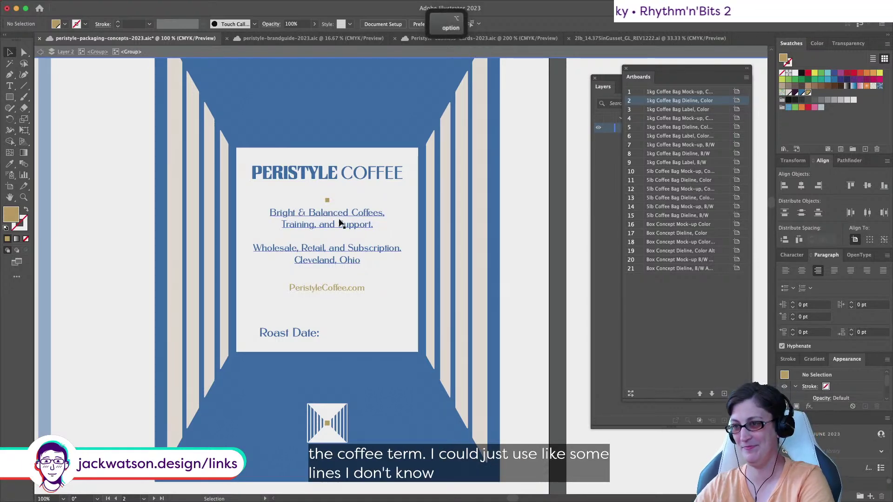
scroll(321, 191, "up", 3)
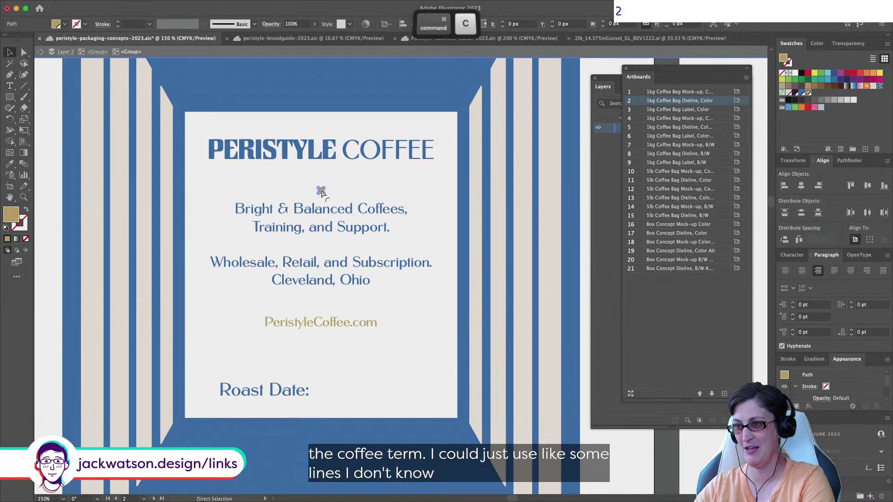
key("shift+super+a")
left_click_drag(321, 191, 321, 305)
scroll(369, 309, "down", 2)
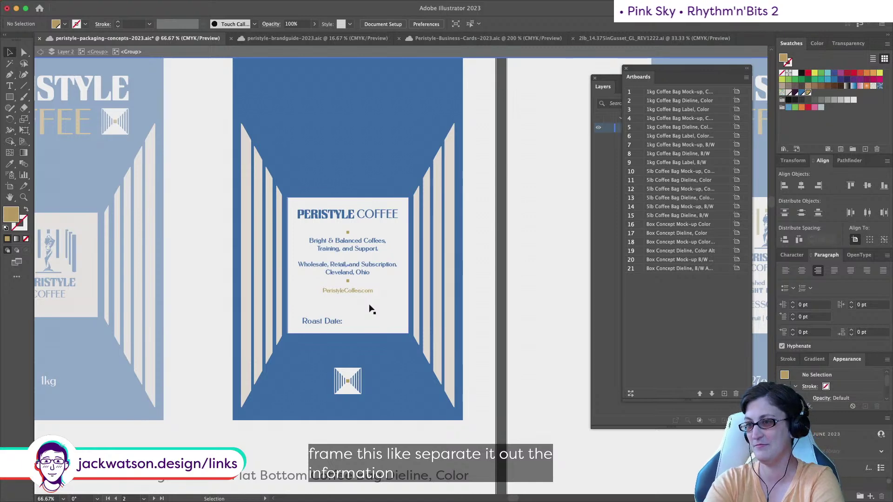
Move the lower gold square slightly down to even out its spacing between "Cleveland, Ohio" and PeristyleCoffee.com
scroll(330, 265, "up", 5)
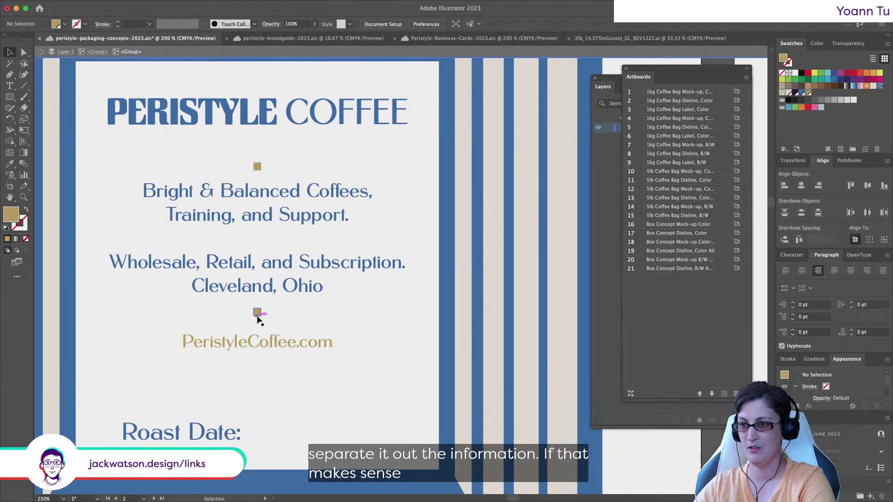
left_click_drag(258, 318, 258, 322)
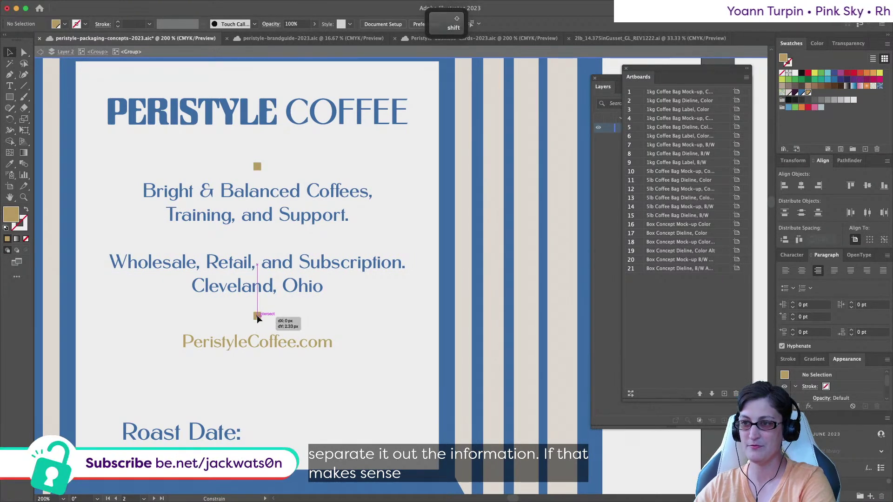
key("super+shift+a")
Group the description text, both gold squares and the website address, and centre the group vertically on the white panel
scroll(313, 342, "down", 4)
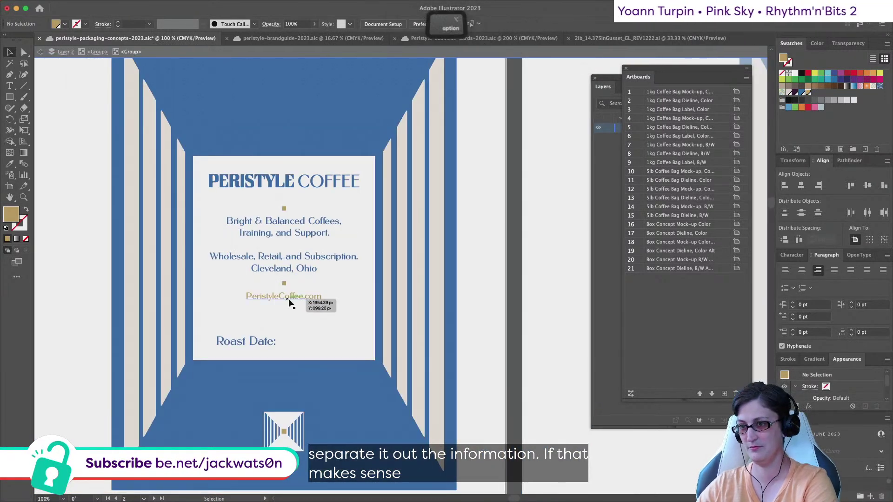
scroll(506, 324, "left", 2)
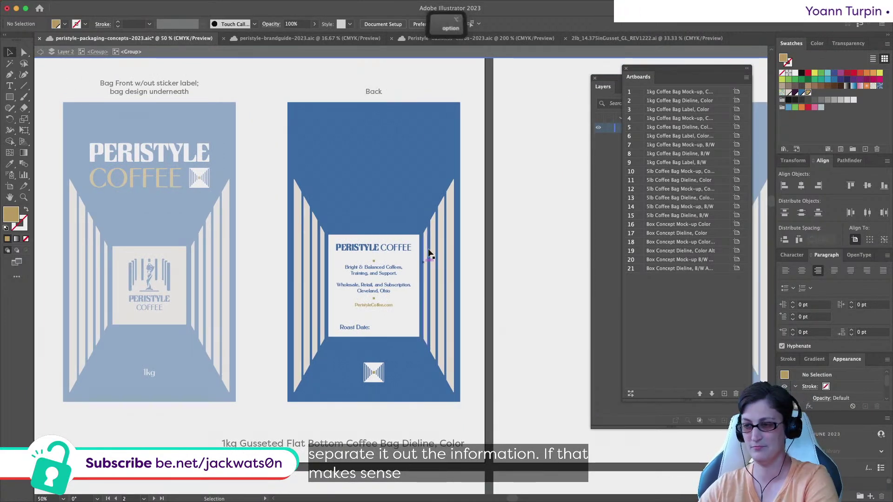
scroll(427, 270, "up", 2)
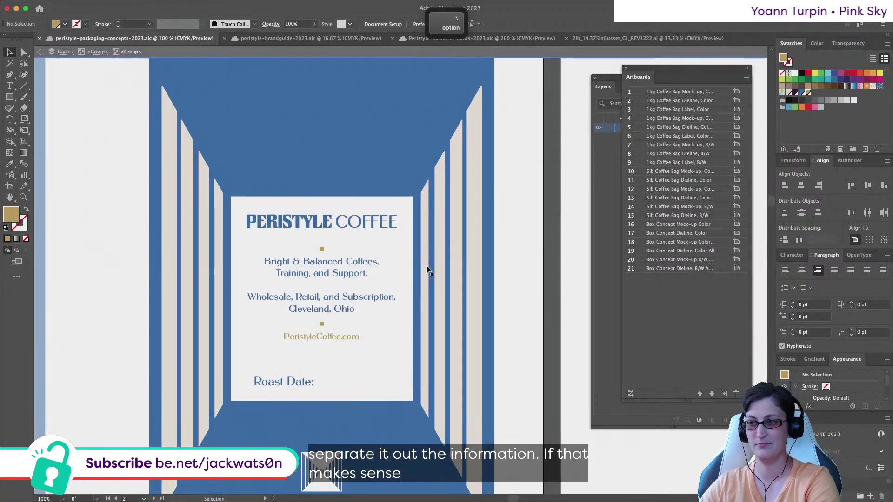
left_click(367, 270)
left_click(327, 337, "shift")
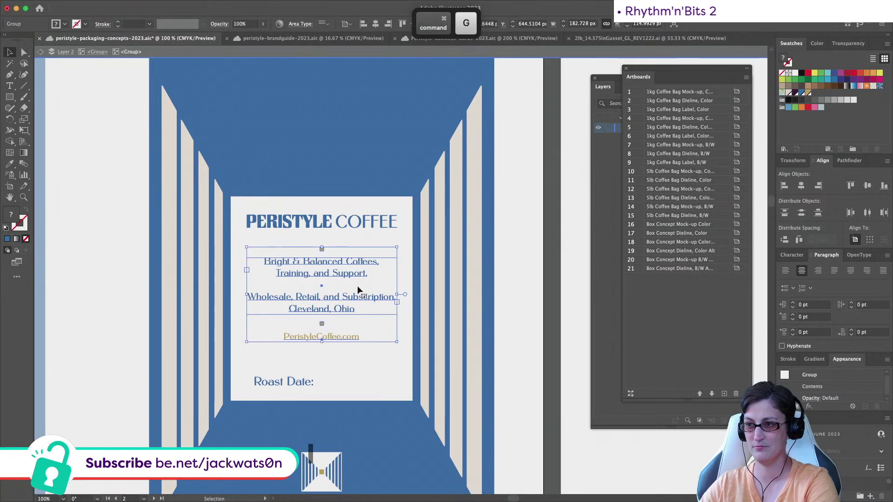
left_click(359, 365, "shift")
left_click(359, 365)
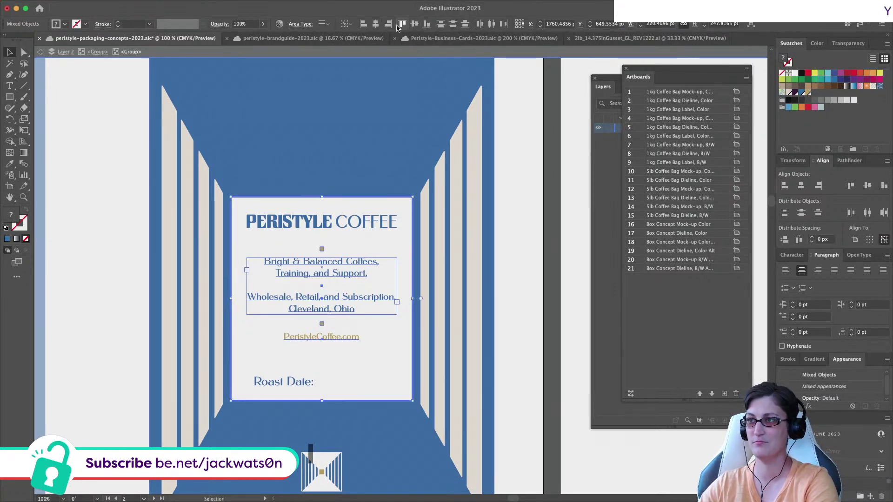
left_click(414, 25)
key("super+shift+a")
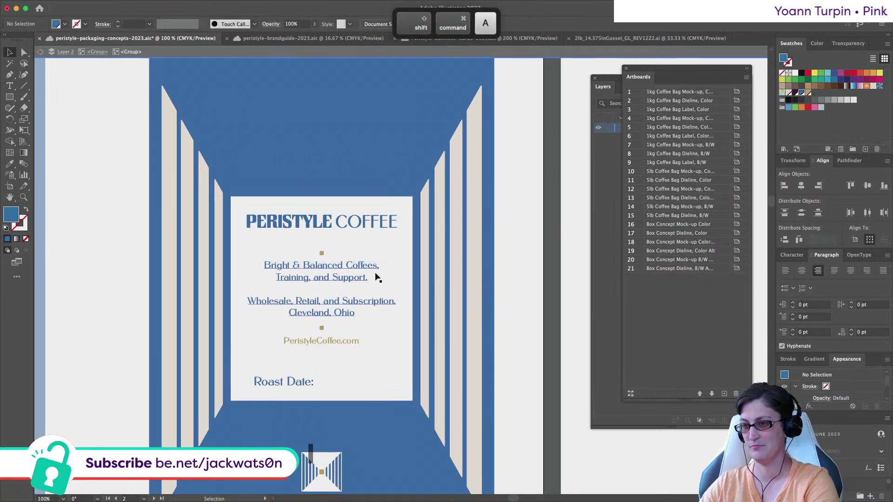
Move the PERISTYLE COFFEE logotype straight down, closer to the upper gold square
scroll(376, 279, "left", 3)
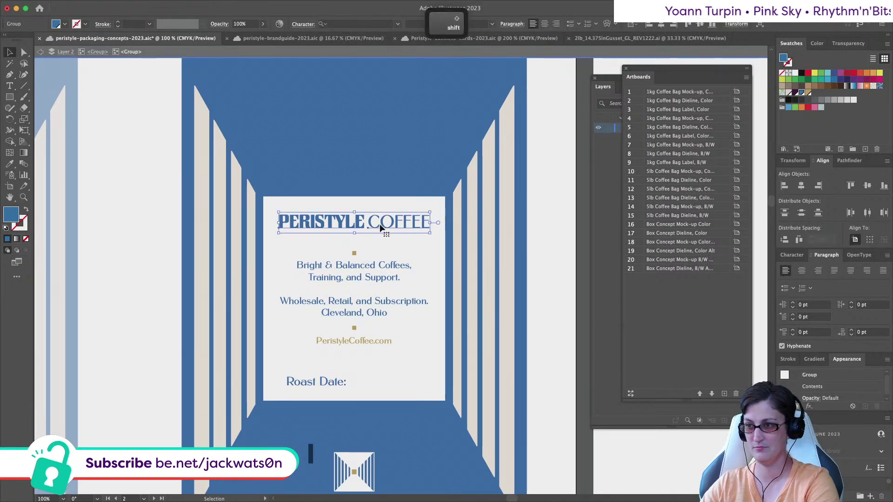
left_click_drag(379, 228, 380, 234)
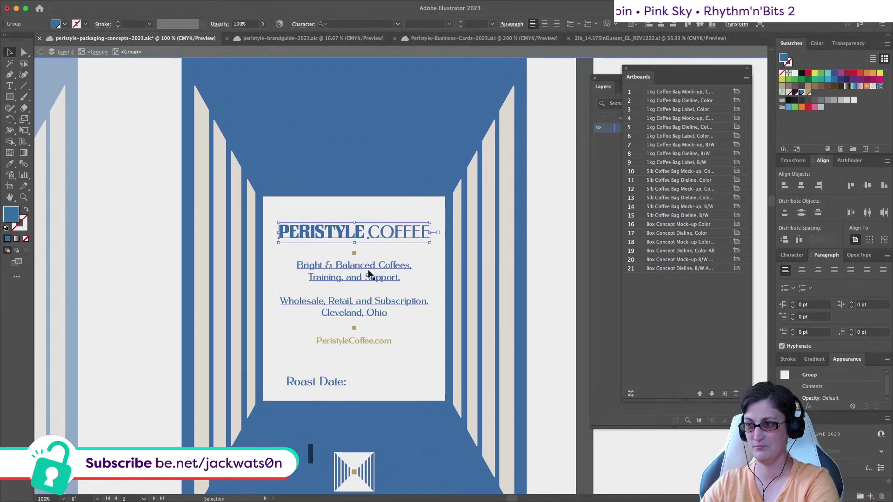
Move the grouped description text, gold squares and website address straight down, slightly farther below the PERISTYLE COFFEE logotype
left_click_drag(370, 269, 370, 283)
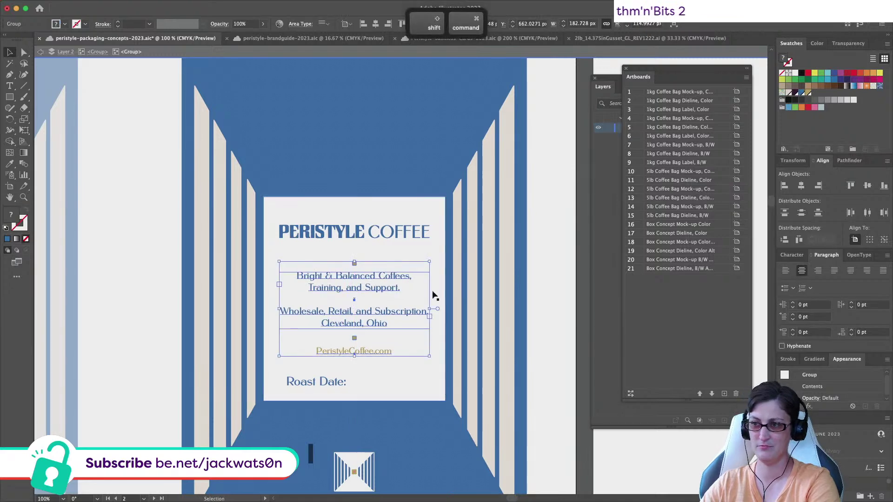
left_click(538, 315)
scroll(538, 314, "down", 1)
scroll(538, 317, "down", 2)
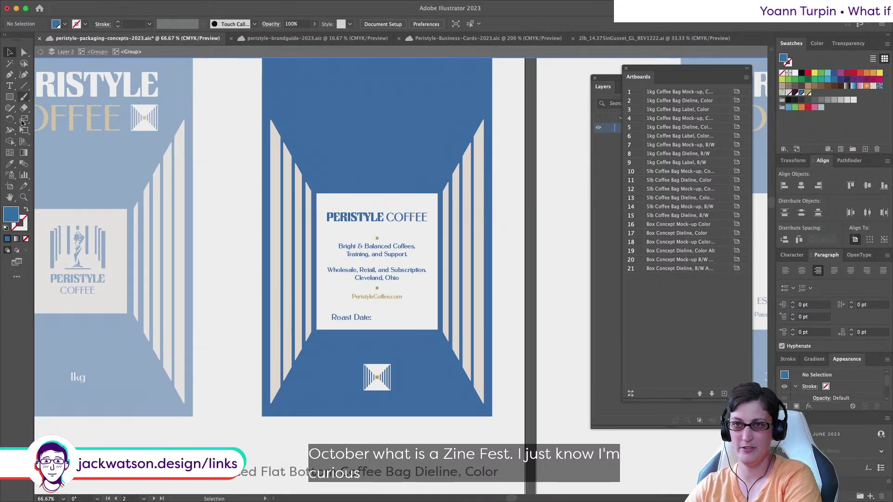
Draw a vertical guide line down the logotype's left edge, extending below the white panel, with the default fill and stroke
key("backslash")
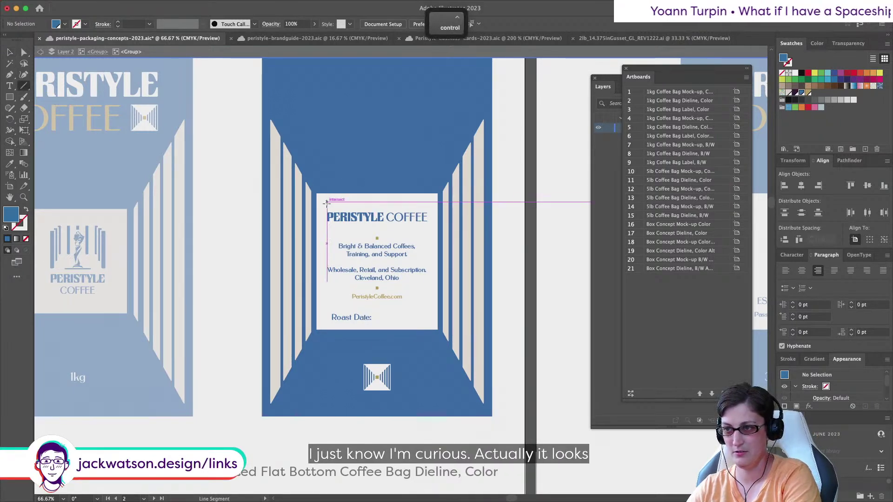
left_click_drag(327, 202, 326, 398)
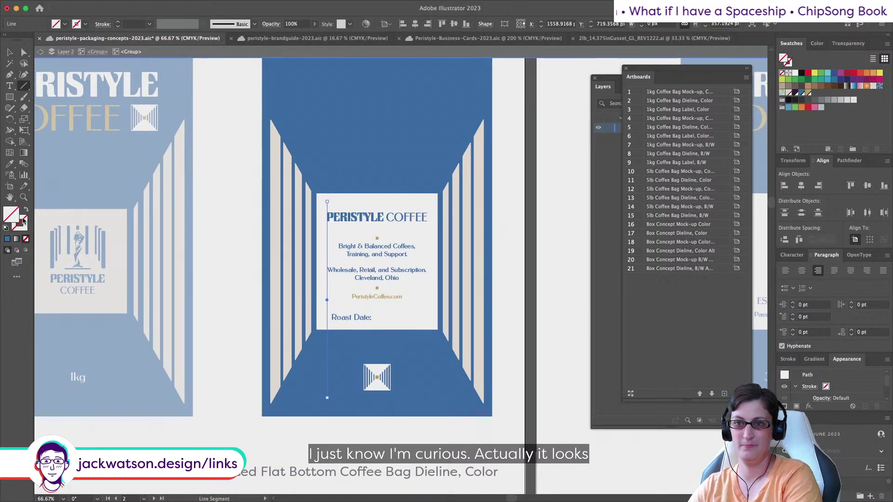
left_click(6, 227)
left_click(24, 52)
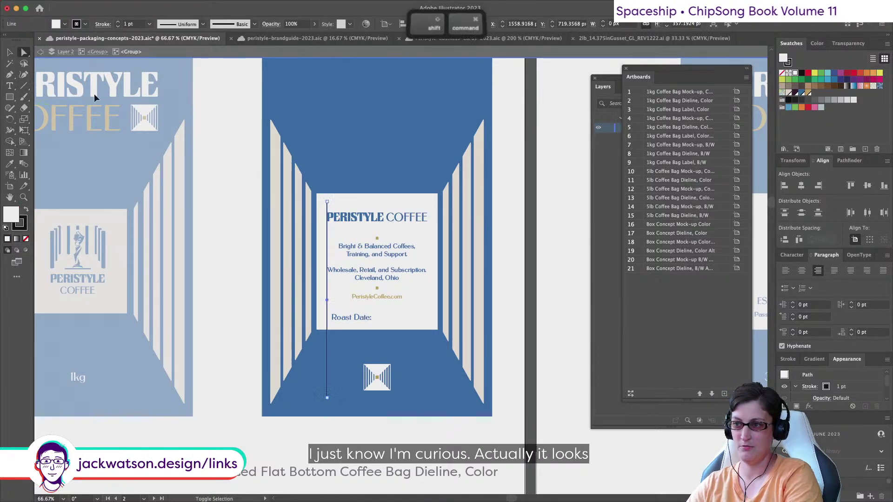
Move the "Roast Date:" text left to align with the vertical guide line, and delete the line
key("super+shift+a")
left_click_drag(360, 320, 356, 314)
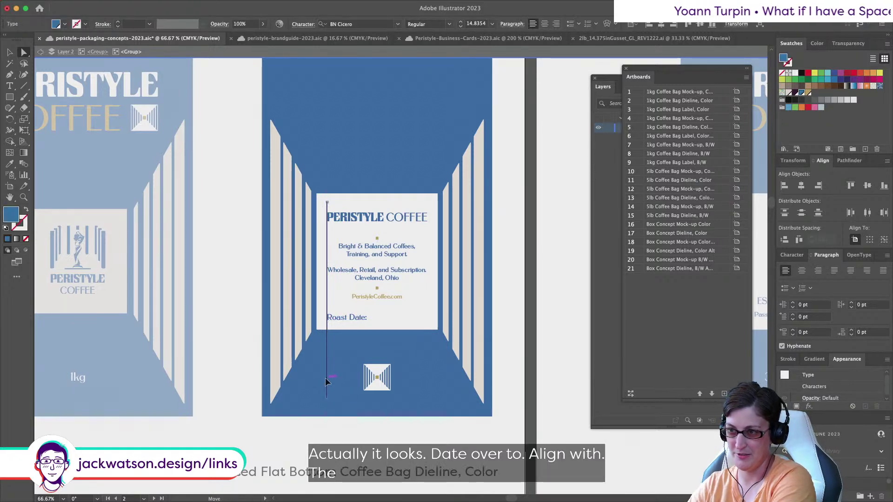
left_click(326, 377)
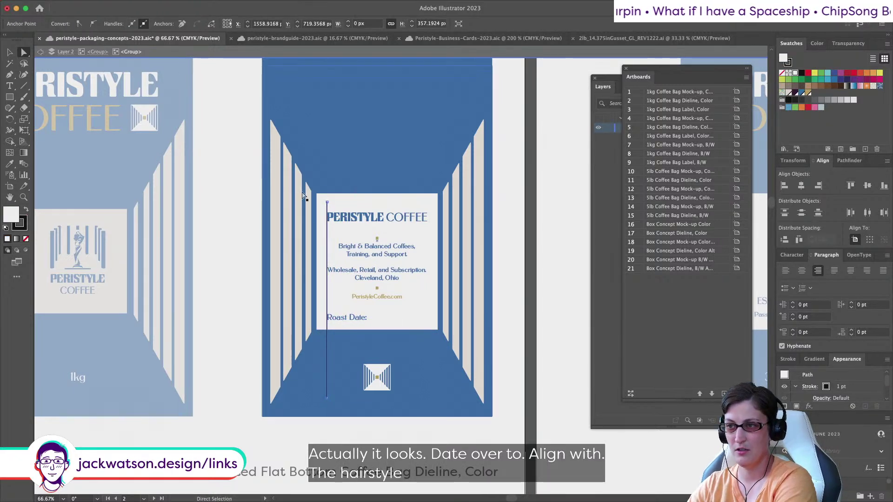
left_click(326, 203)
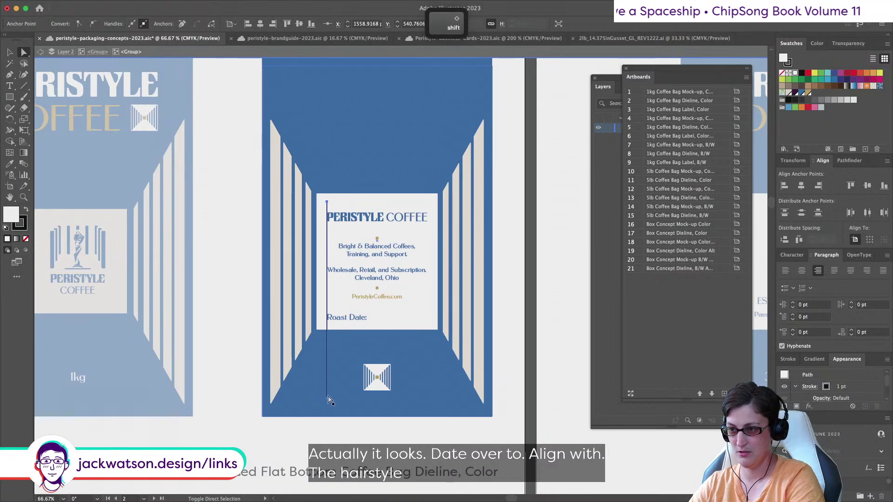
left_click(328, 400, "shift")
key("BackSpace")
scroll(433, 147, "left", 2)
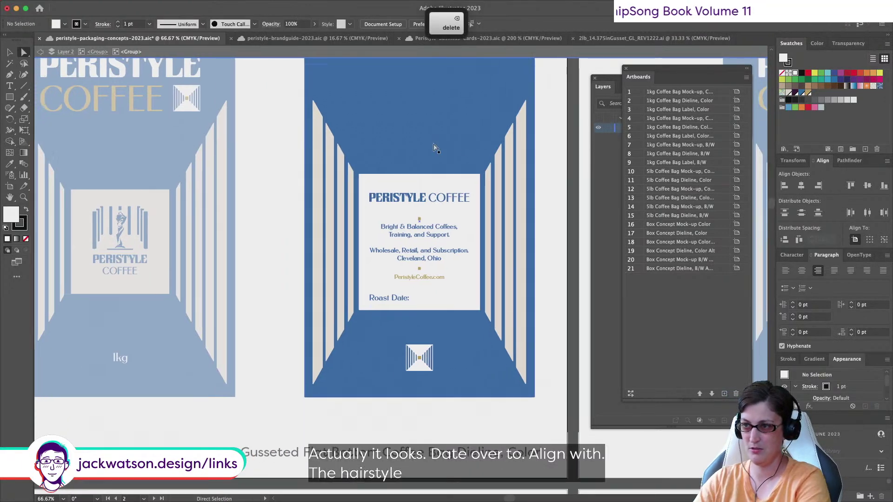
Review the back panel of the 1kg bag and exit the isolation mode of its group
key("super+minus")
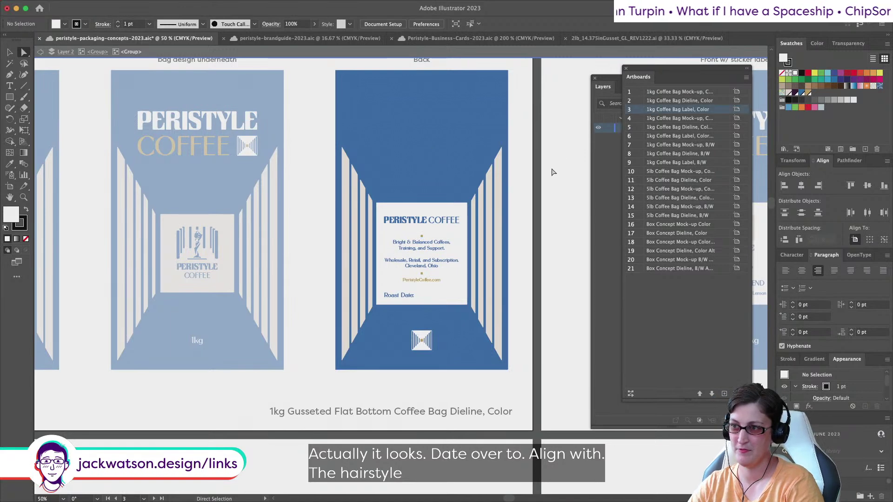
scroll(542, 167, "down", 2)
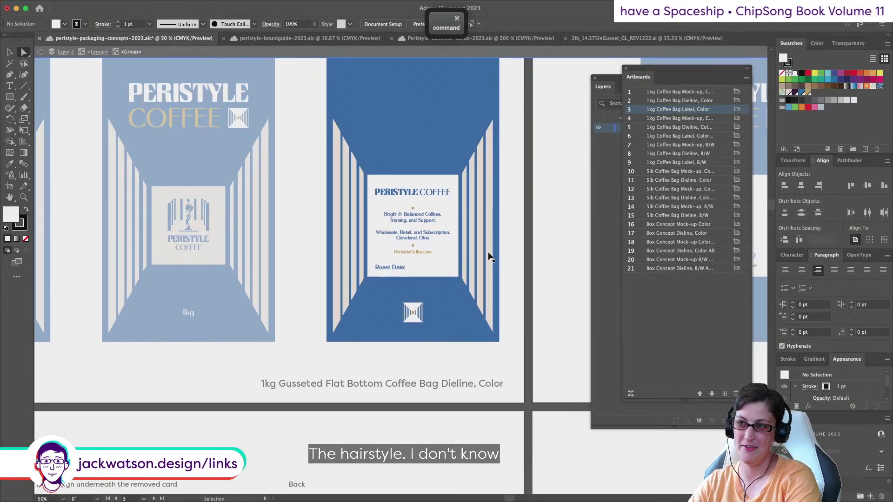
scroll(465, 251, "up", 2)
scroll(458, 252, "up", 3)
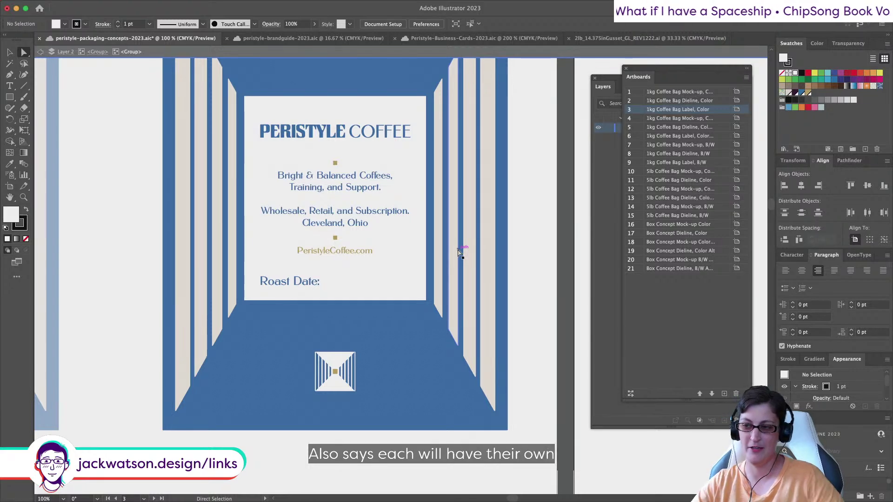
scroll(419, 233, "left", 5)
scroll(413, 238, "down", 3)
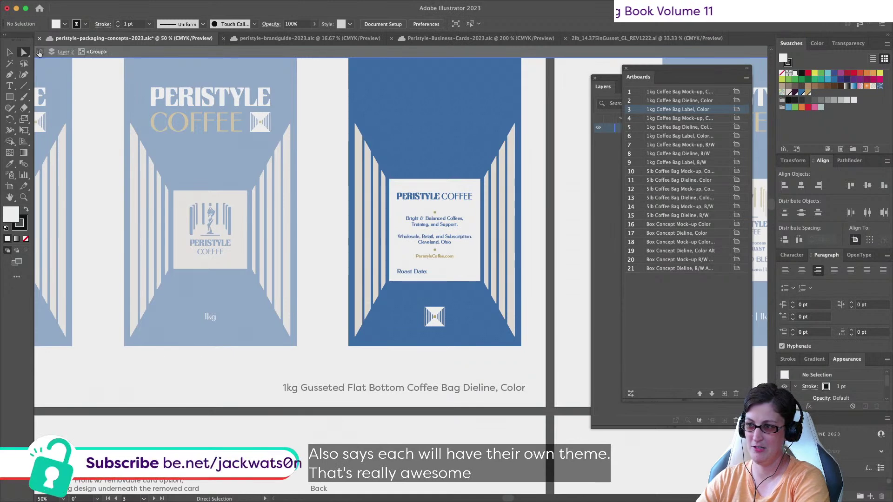
left_click(39, 53)
scroll(283, 186, "left", 2)
scroll(288, 188, "down", 2)
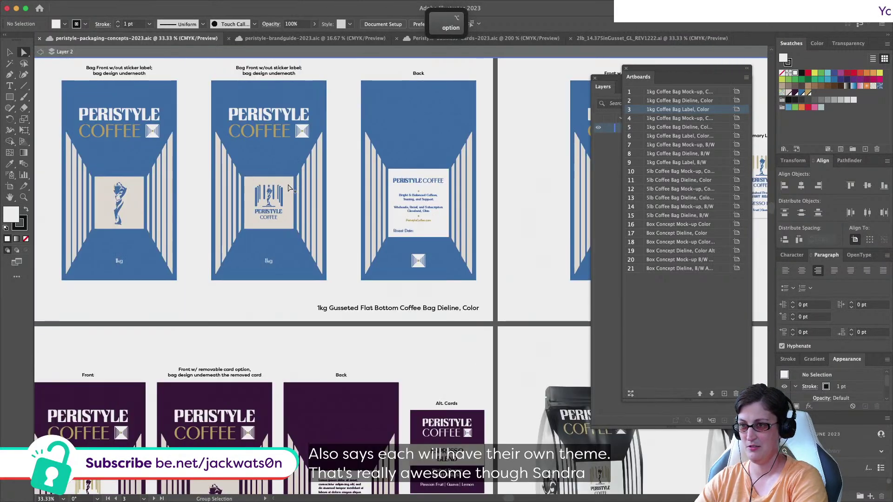
Examine the text lines and layout of the Primary Label on the 1kg Coffee Bag Label, Color artboard
scroll(288, 188, "right", 5)
scroll(341, 212, "up", 2)
scroll(341, 211, "right", 3)
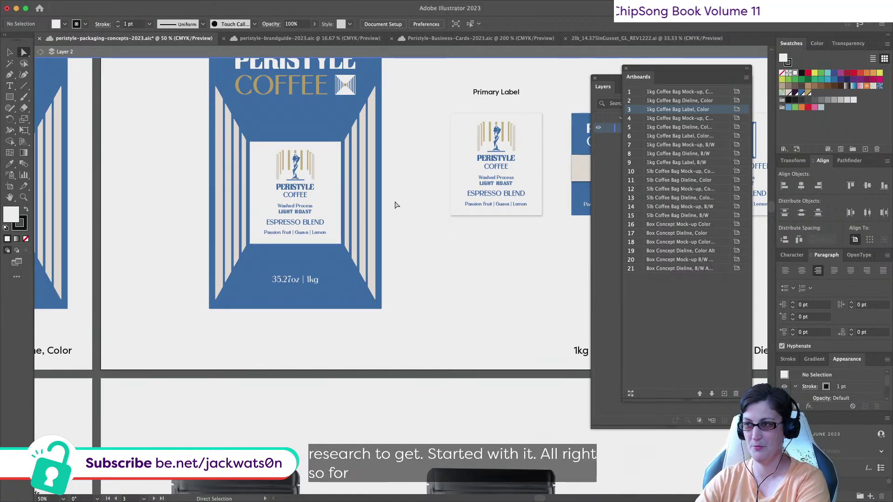
scroll(394, 201, "right", 5)
scroll(395, 201, "up", 2)
scroll(384, 213, "up", 1)
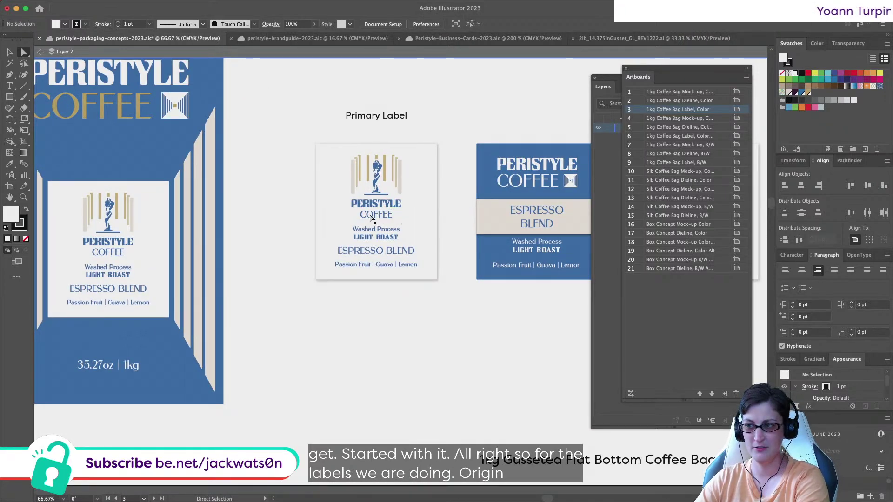
key("alt")
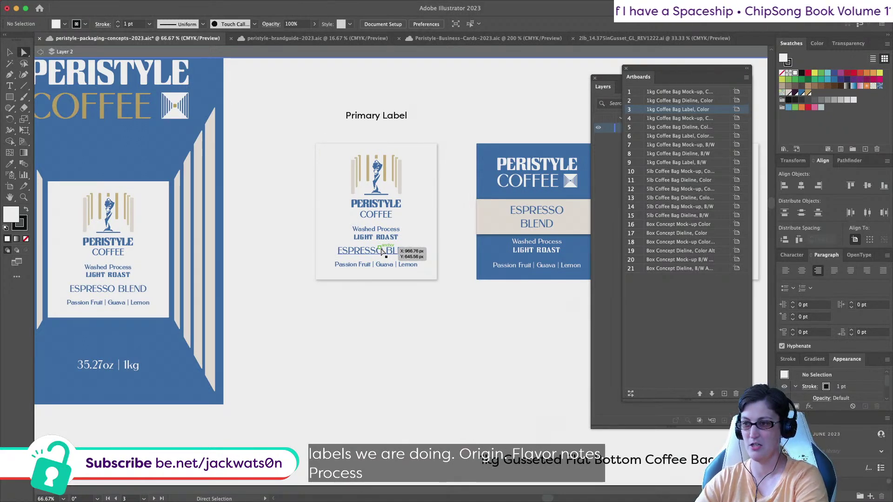
key("super+equal")
key("super+equal")
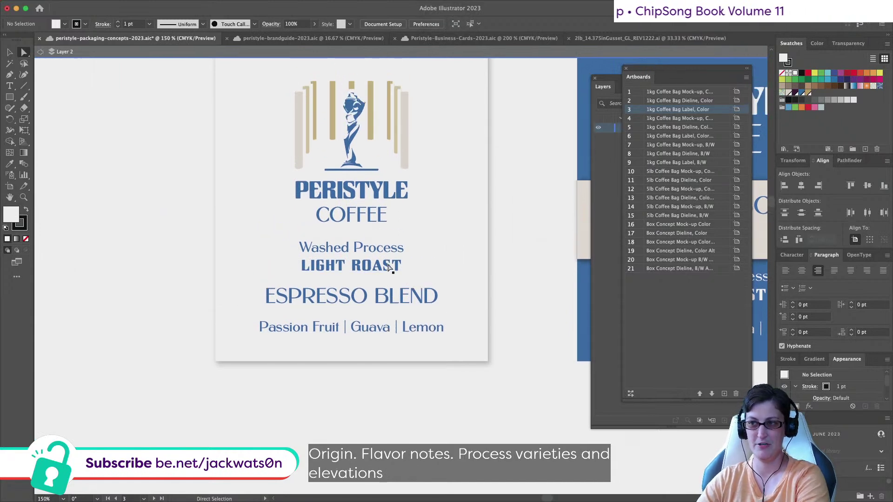
scroll(389, 267, "up", 2)
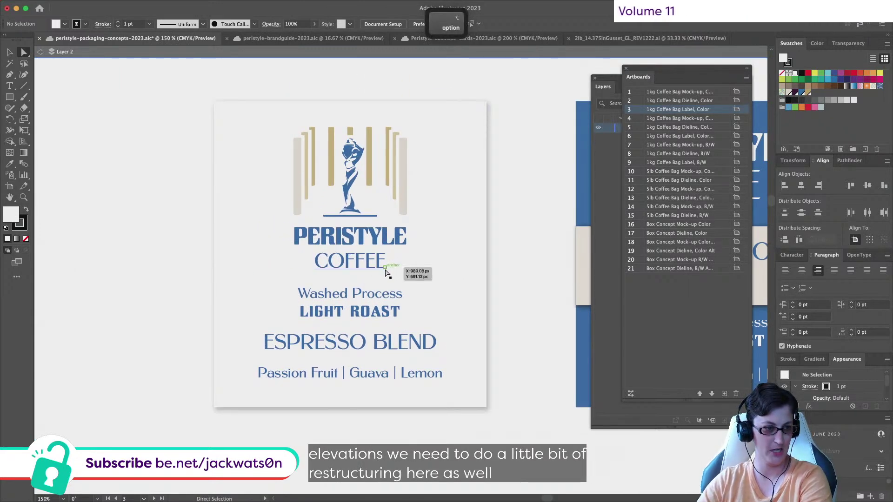
left_click(353, 289)
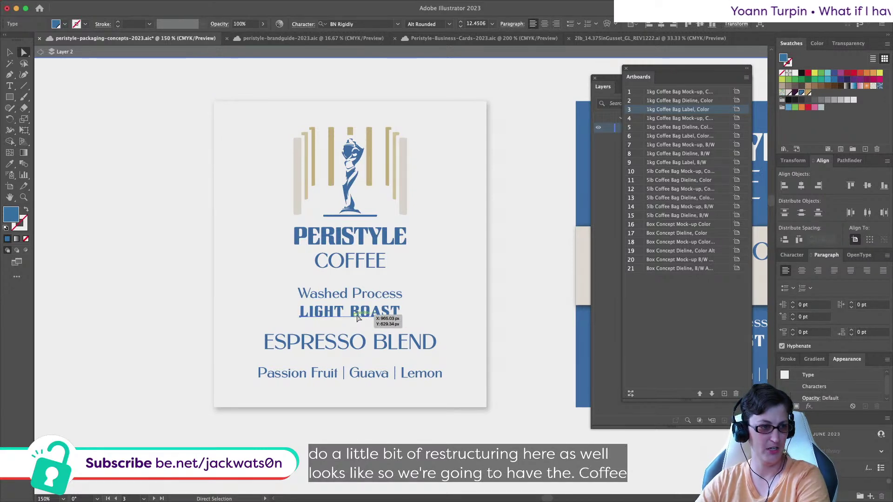
scroll(367, 299, "up", 1)
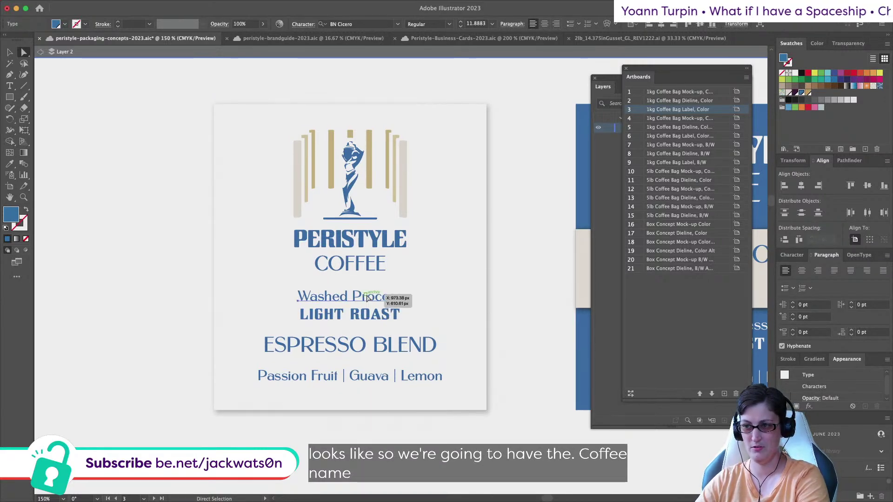
scroll(367, 299, "left", 1)
left_click(137, 241)
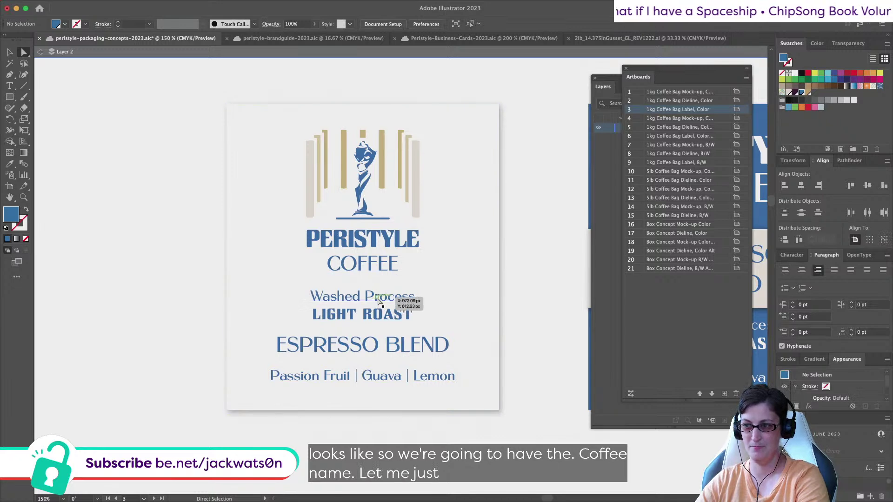
Duplicate "Washed Process" into the empty area left of the Primary Label and change the copy to "Coffee Name"
left_click_drag(396, 298, 149, 297)
triple_click(149, 298)
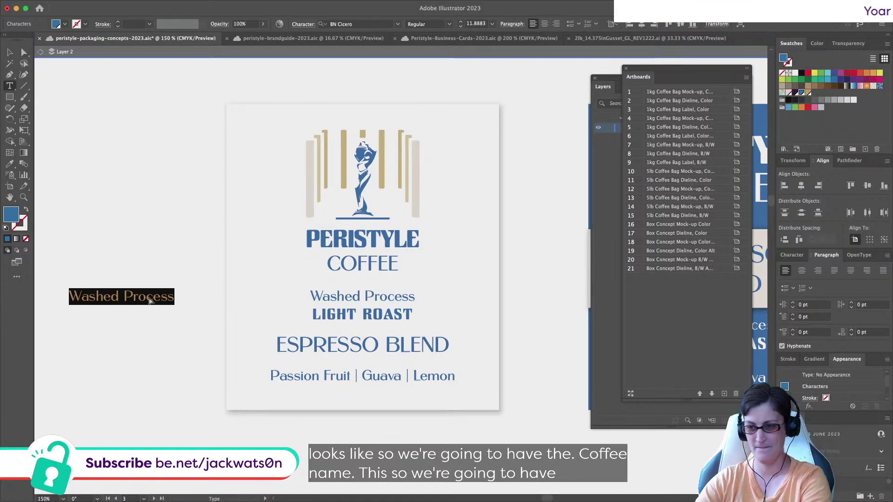
type("Coffe N")
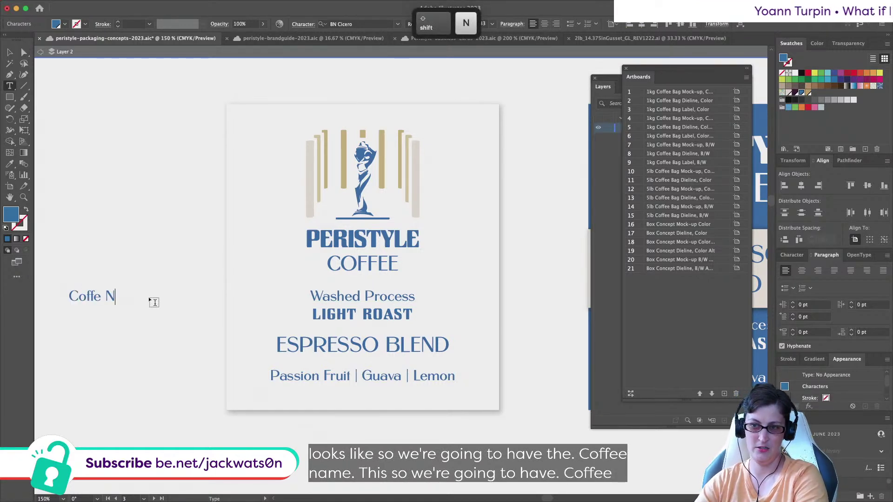
key("BackSpace")
key("BackSpace")
key("BackSpace")
type("ee Name")
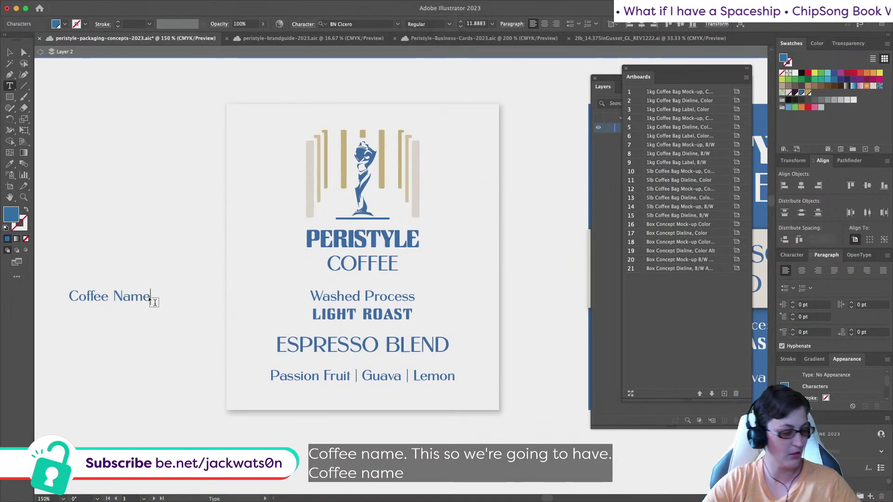
key("Escape")
Duplicate "Coffee Name" directly below itself and change the copy to "Flavor Notes"
key("super+f")
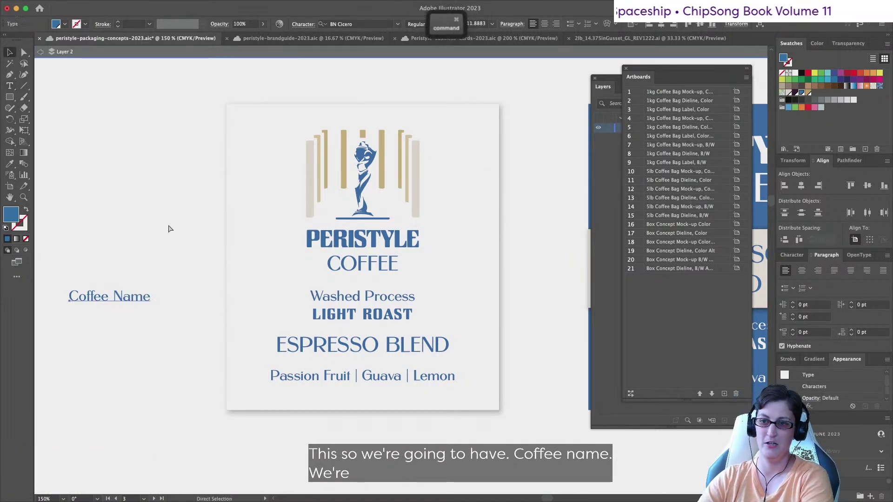
left_click_drag(122, 303, 123, 320)
left_click(123, 319)
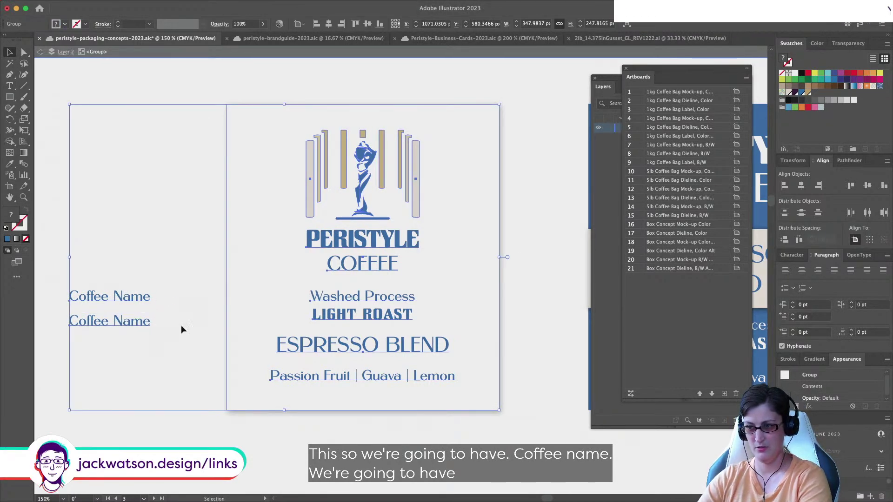
left_click(23, 53)
key("shift+super+a")
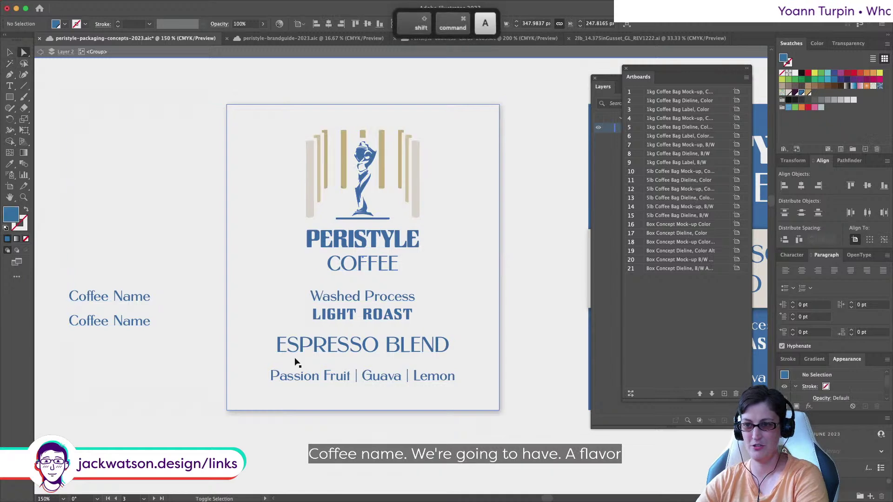
left_click(316, 380)
scroll(314, 382, "left", 5)
scroll(314, 383, "right", 2)
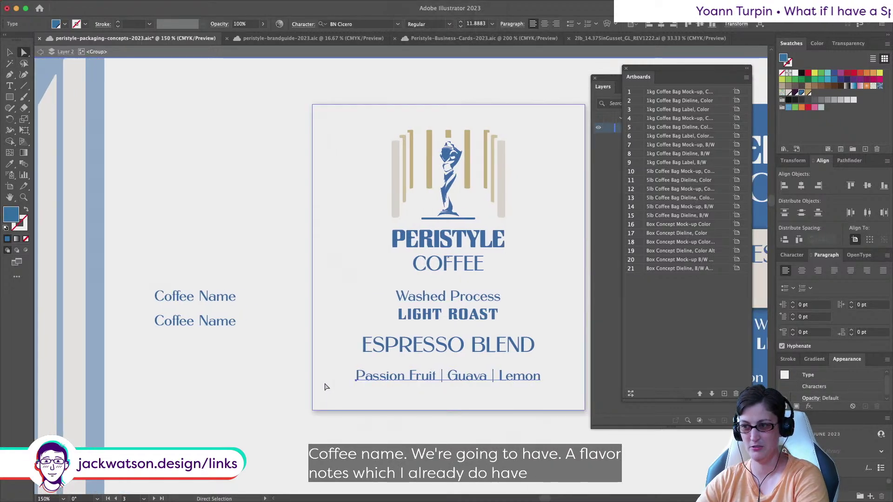
key("t")
triple_click(219, 327)
type("Flavor Not")
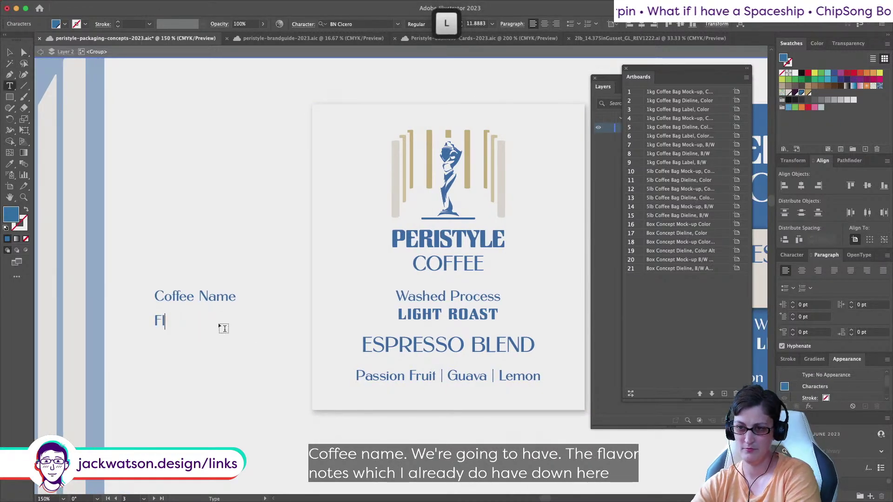
type("es")
Move "Coffee Name" and "Flavor Notes" straight up together, level with the label's PERISTYLE COFFEE wordmark
left_click(22, 53)
left_click_drag(200, 295, 201, 238)
key("shift+super+a")
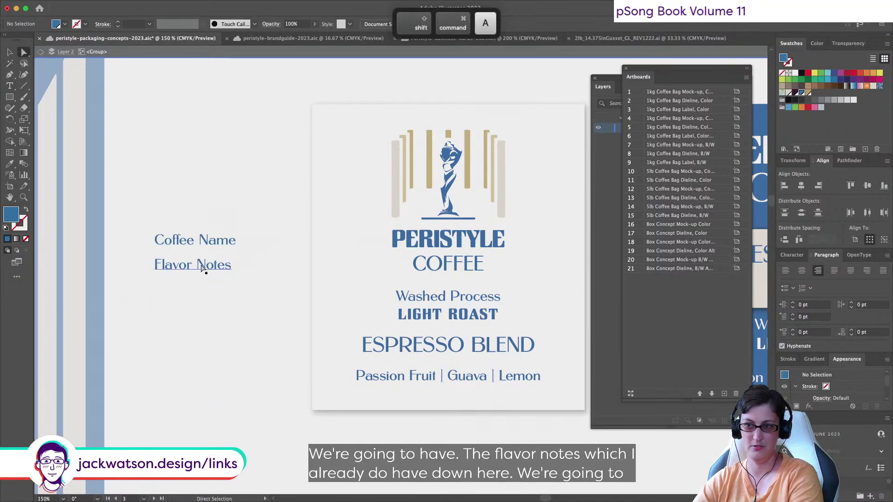
Duplicate "Flavor Notes" straight down and change the upper instance to "Origin"
left_click(202, 269)
left_click_drag(202, 269, 202, 297)
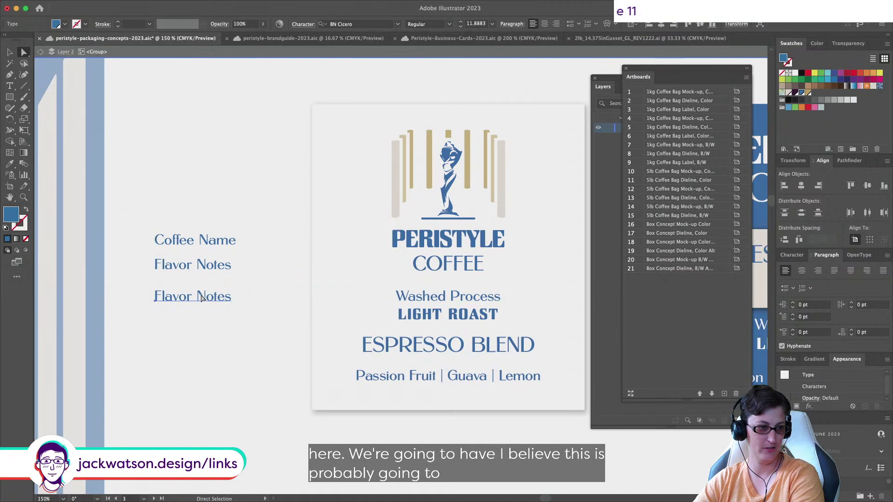
key("t")
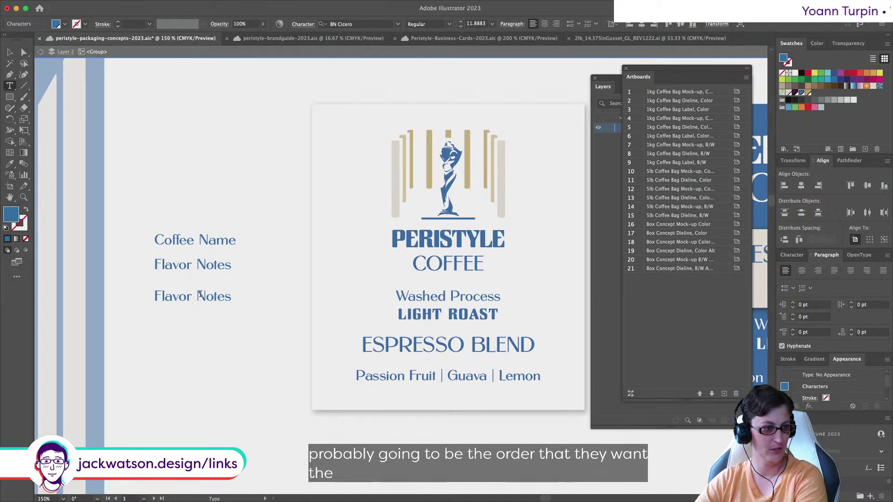
triple_click(202, 264)
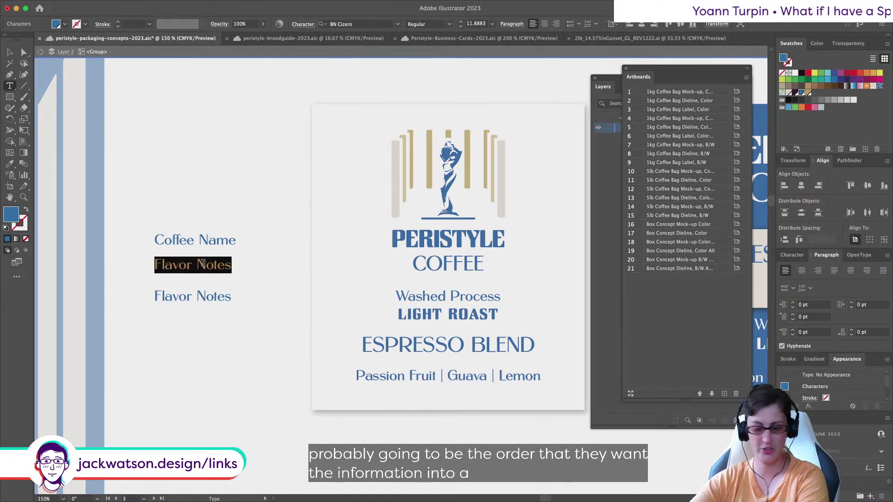
type("Origin")
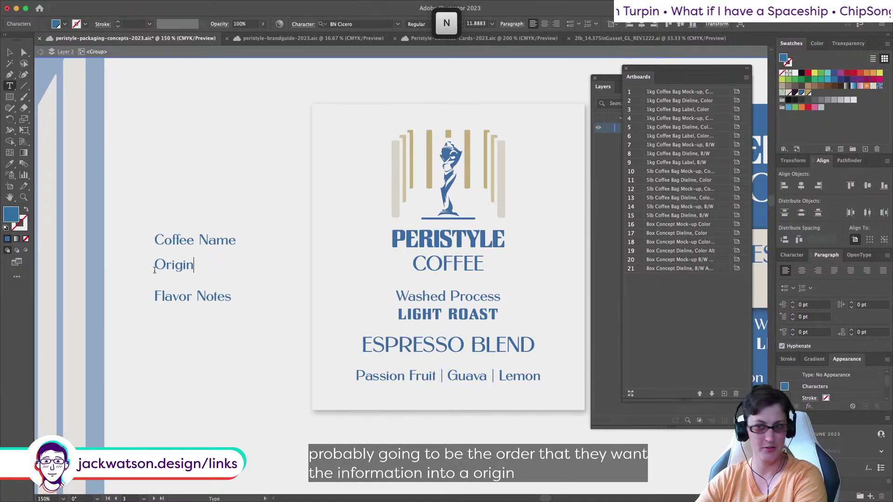
Duplicate "Flavor Notes" directly below itself and change the copy to "Process"
left_click(190, 298, "super")
key("super+c")
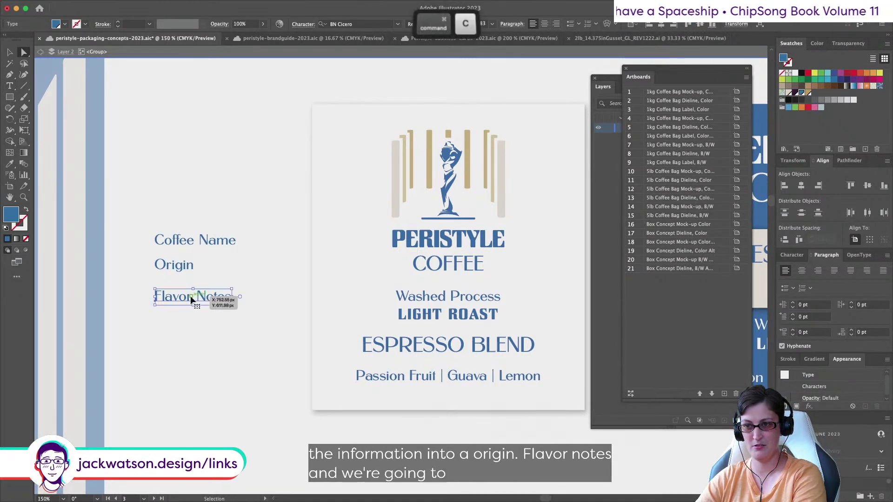
key("super+f")
left_click_drag(190, 300, 191, 329)
double_click(203, 327)
triple_click(202, 327)
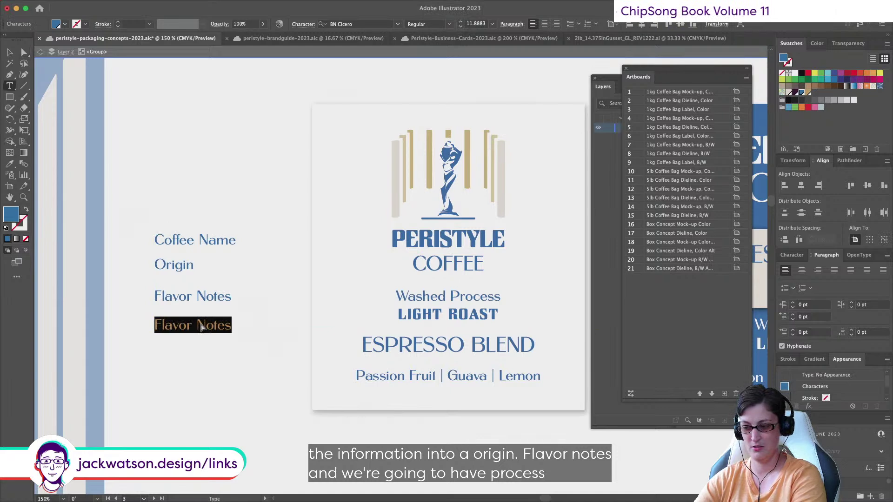
type("Process")
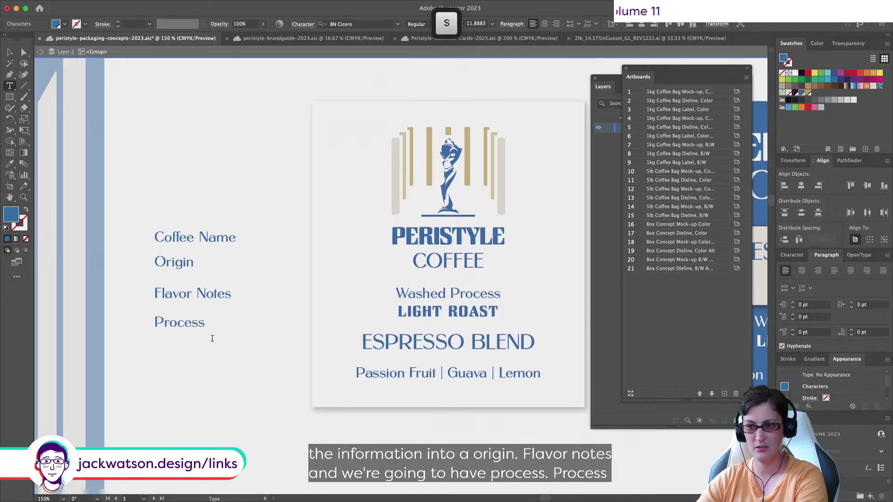
Duplicate "Process" directly below itself and change the copy to "Varieties"
scroll(212, 338, "down", 1)
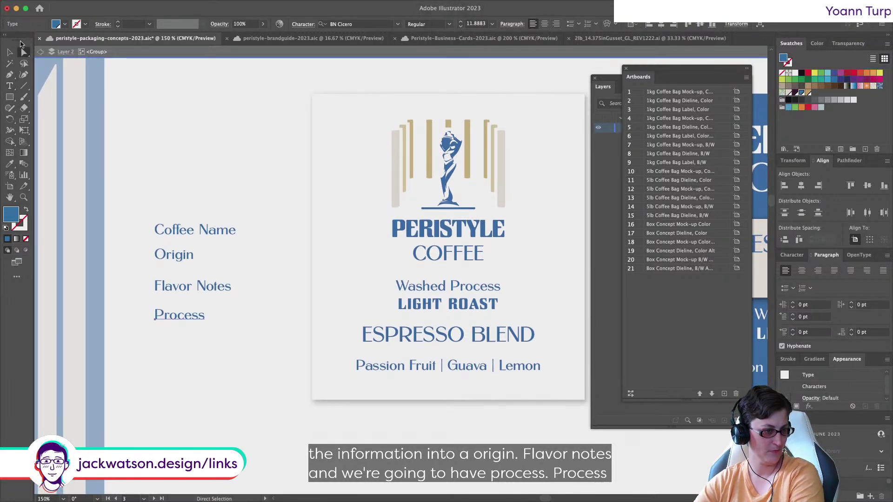
key("super+c")
key("super+f")
left_click_drag(184, 320, 188, 341)
double_click(187, 343)
type("Varieties")
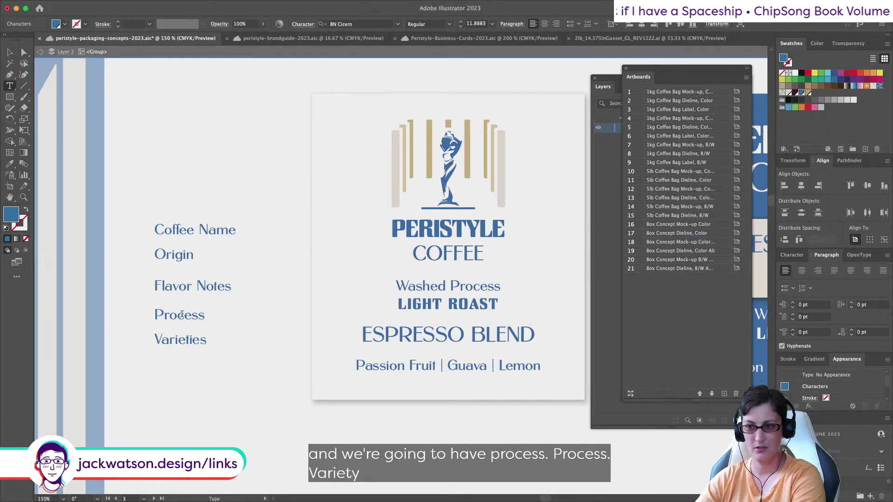
Duplicate "Varieties" directly below itself and change the copy to "Elevation"
double_click(184, 334)
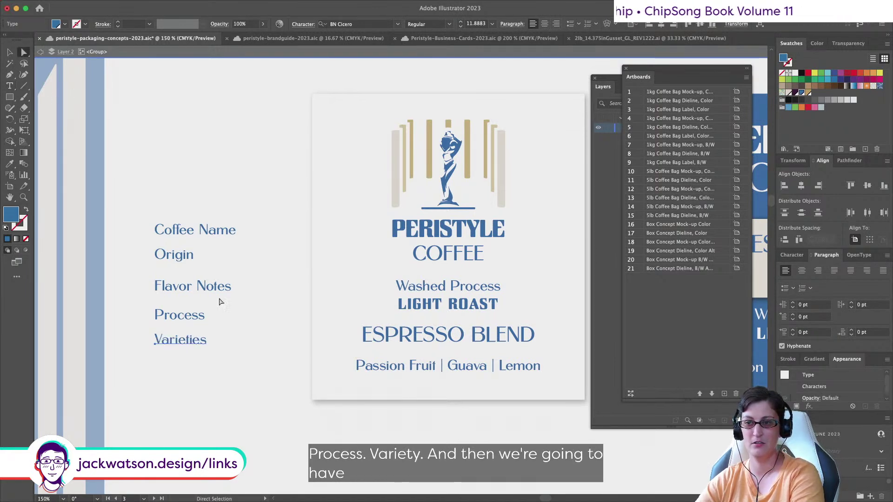
key("super+f")
left_click_drag(200, 345, 197, 371)
double_click(197, 371)
type("Elevation")
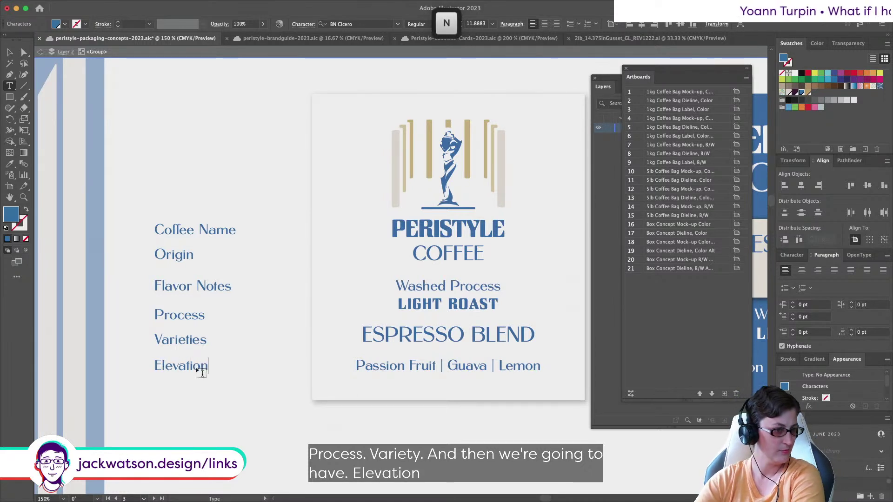
key("Escape")
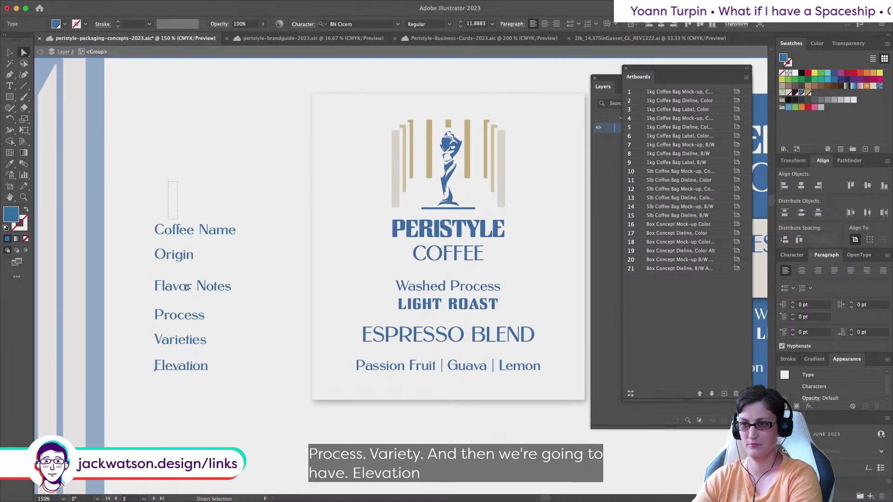
Center the text of all six list lines from "Coffee Name" to "Elevation" and distribute them evenly in the vertical direction
left_click_drag(188, 179, 201, 389)
left_click(544, 24)
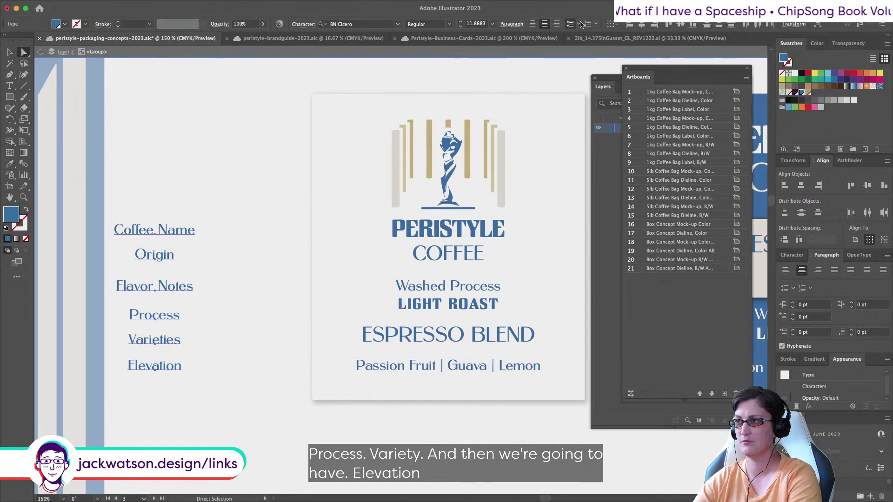
left_click(719, 27)
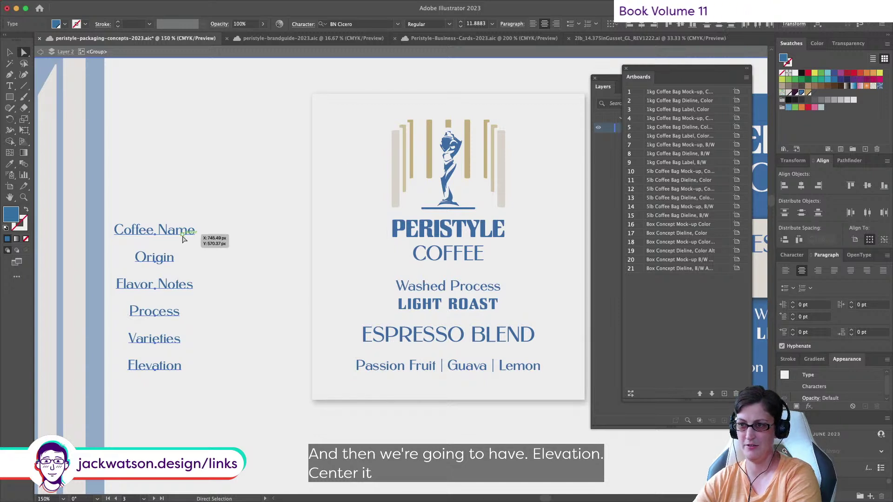
Move the six-line list closer to the Primary Label and down until "Coffee Name" is about level with "Washed Process"
left_click_drag(182, 238, 248, 235)
left_click(255, 246, "super")
scroll(251, 246, "right", 2)
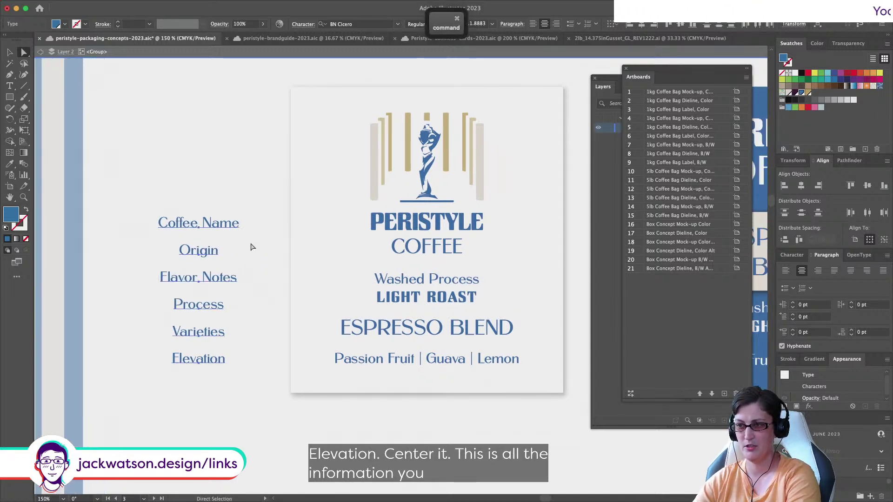
left_click(220, 232, "super")
left_click_drag(219, 232, 222, 278)
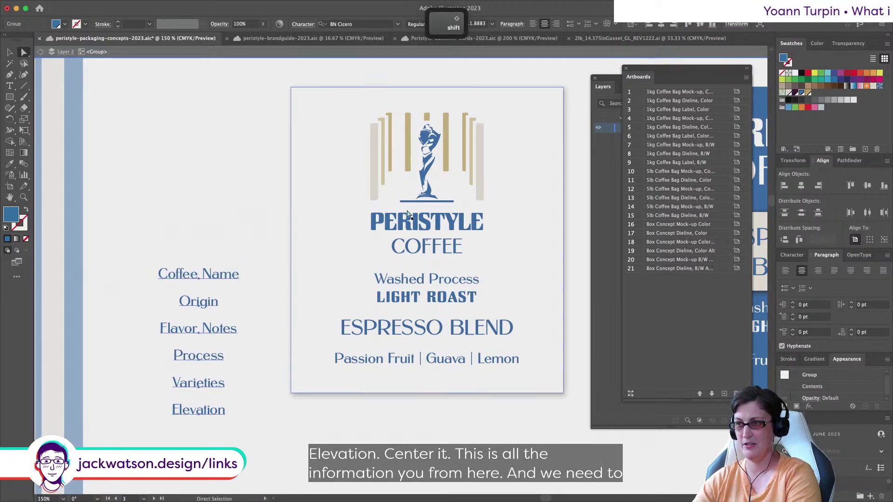
Isolate the Peristyle Coffee logo on the Primary Label and scale it down slightly, keeping its top edge in place
key("shift+super+a")
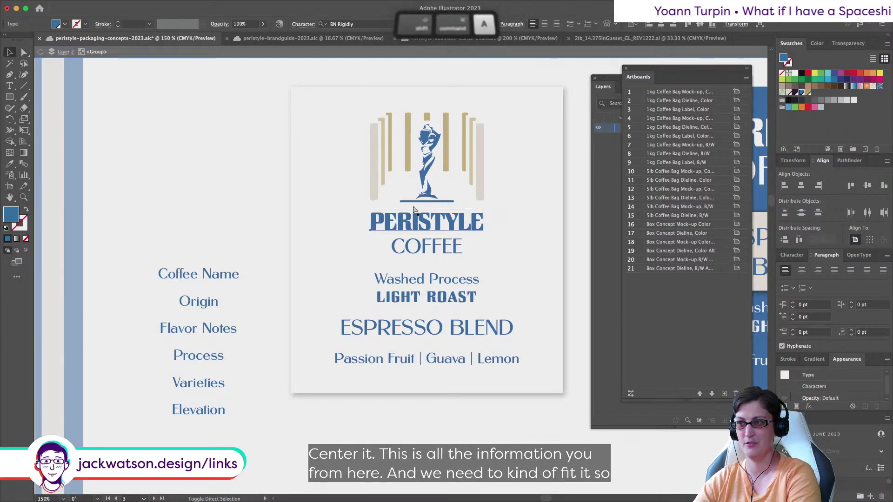
left_click(423, 200)
double_click(428, 195)
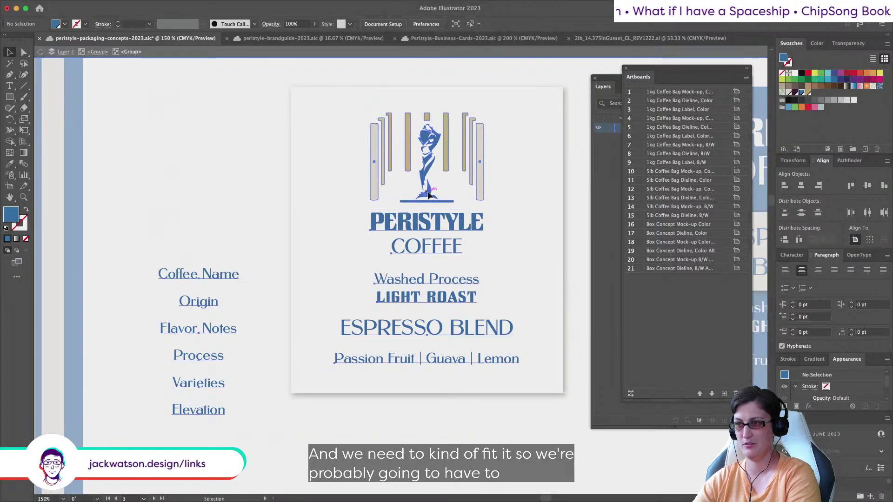
left_click(429, 197)
double_click(436, 226)
left_click(426, 248)
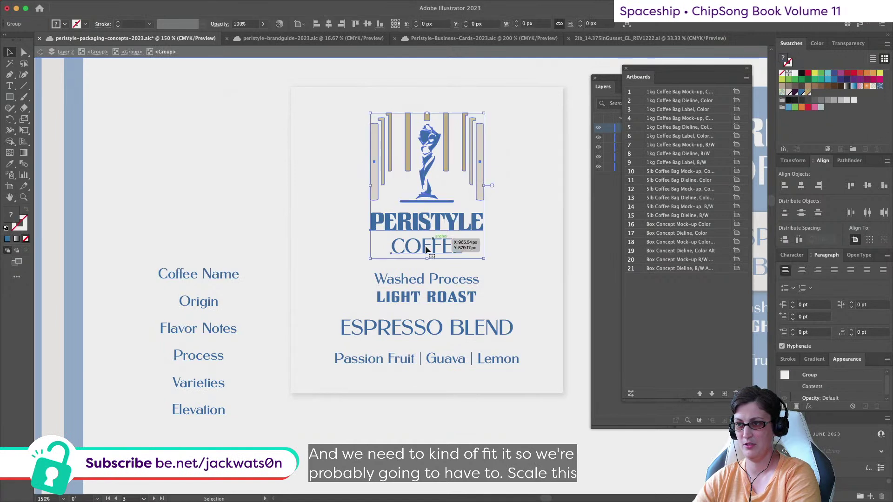
left_click_drag(427, 258, 427, 239)
Cut the six-line list out of the group it shares with the roast text and paste it back in place
scroll(419, 274, "right", 3)
left_click(400, 281)
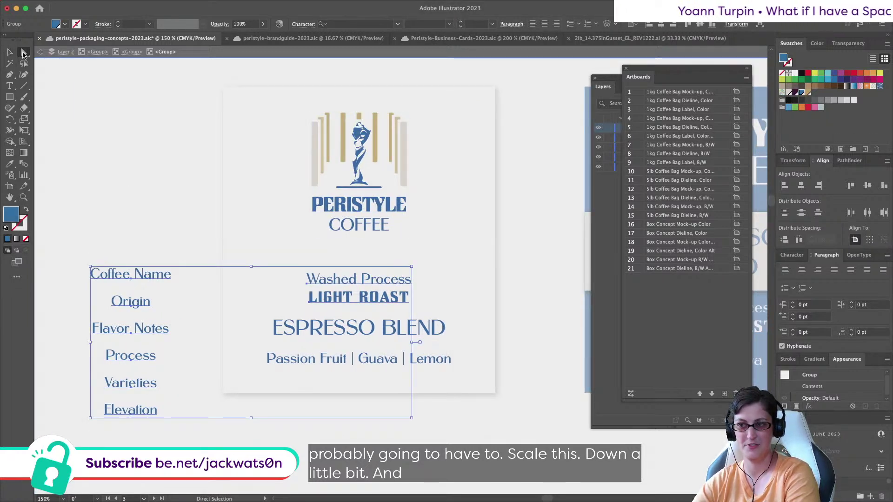
left_click_drag(84, 238, 177, 436)
key("super+x")
key("super+f")
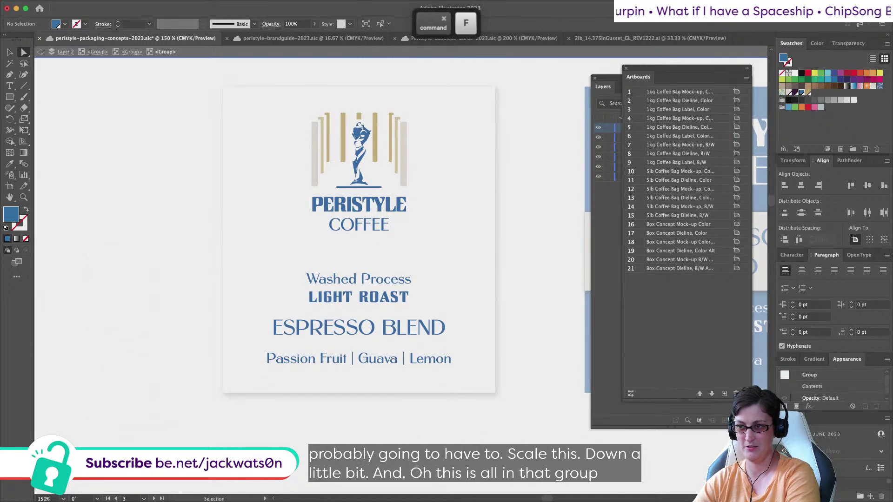
key("shift+super+a")
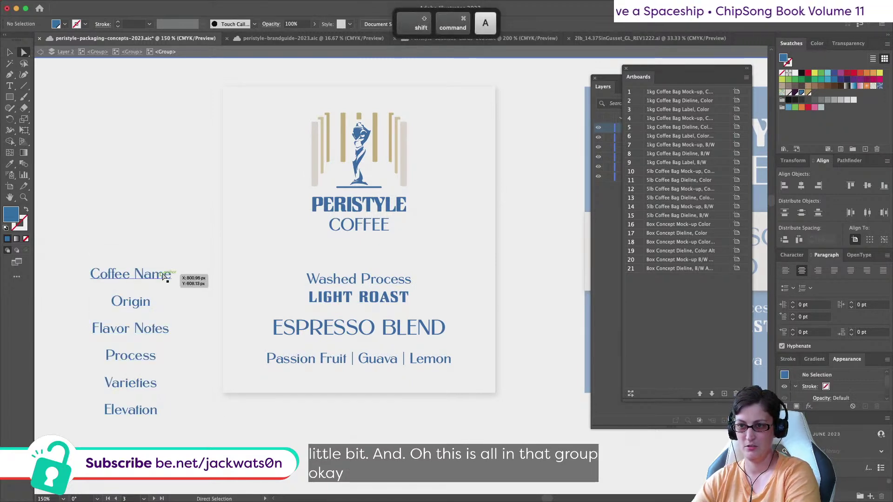
left_click_drag(164, 275, 391, 260)
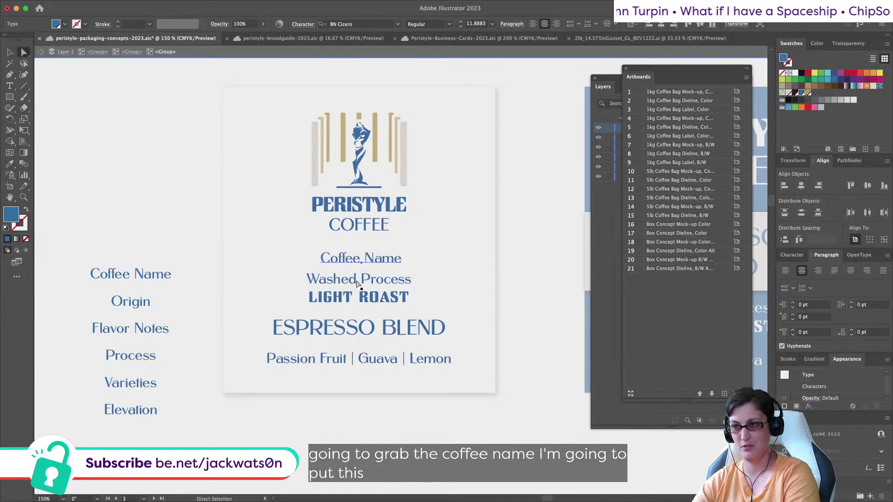
left_click_drag(384, 264, 365, 430)
key("BackSpace")
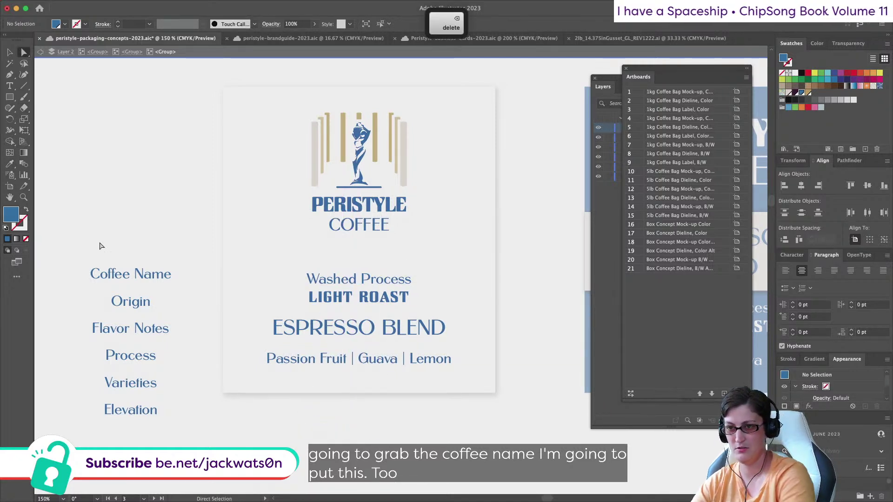
left_click_drag(421, 336, 421, 261)
key("super+z")
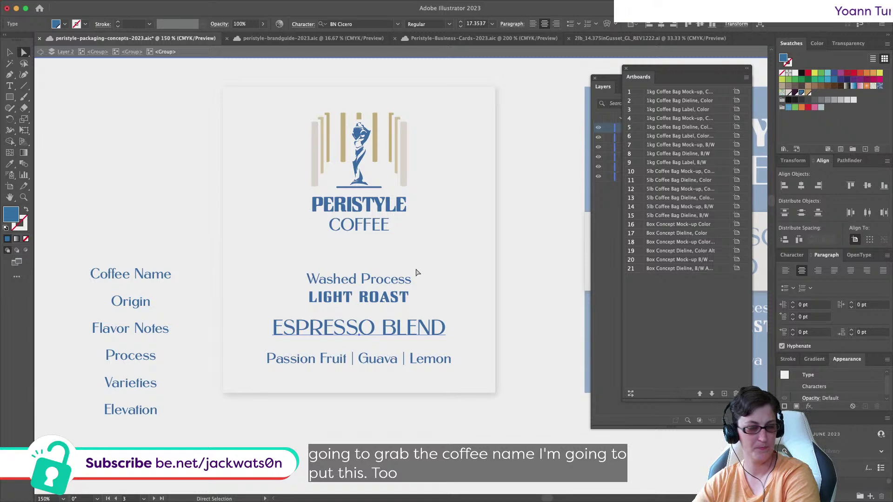
Reorder the label text below the logo: "ESPRESSO BLEND" first, the flavor line second, "Washed Process" with "LIGHT ROAST" last
left_click_drag(387, 331, 390, 256)
left_click_drag(396, 279, 384, 340)
left_click_drag(426, 368, 417, 302)
left_click(379, 334, "shift")
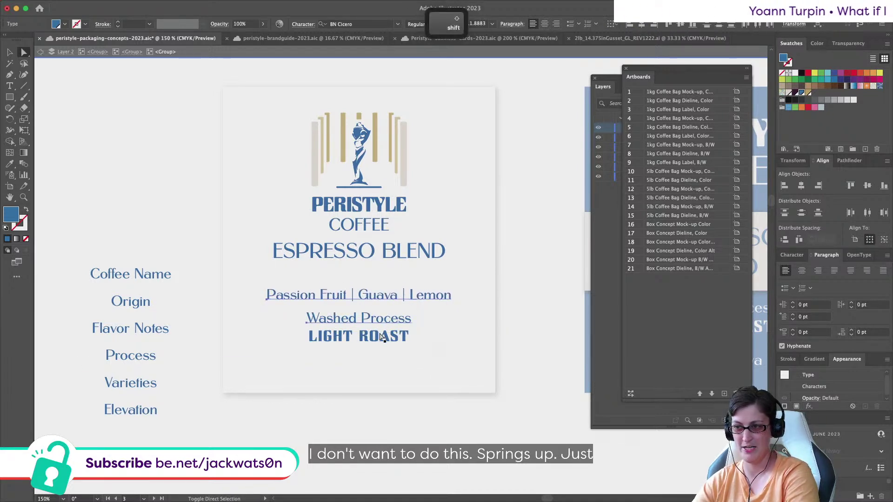
left_click_drag(378, 335, 384, 364)
Duplicate "ESPRESSO BLEND" directly below itself, match it to the list's "Origin" text style and change the copy to "Origin"
left_click_drag(416, 250, 420, 281)
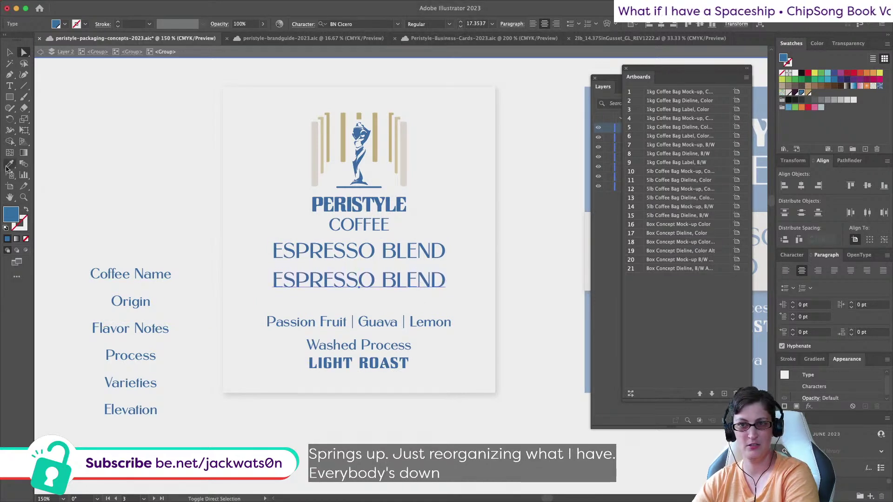
left_click(125, 300)
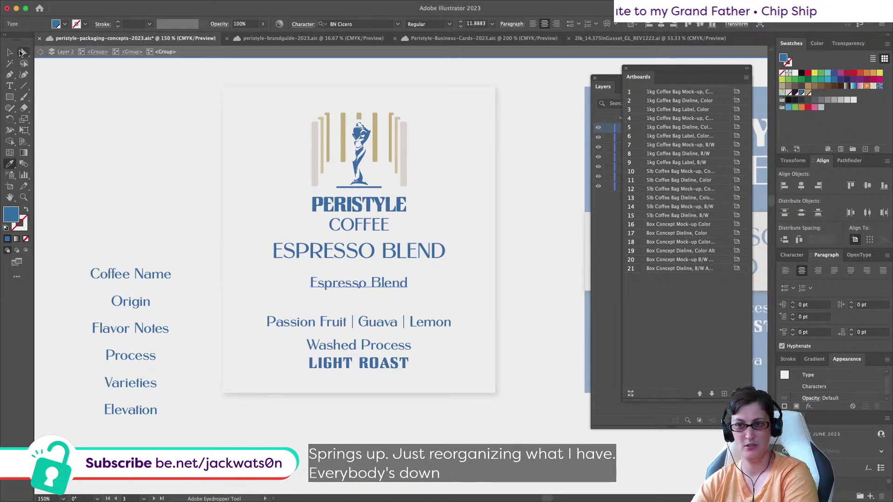
key("t")
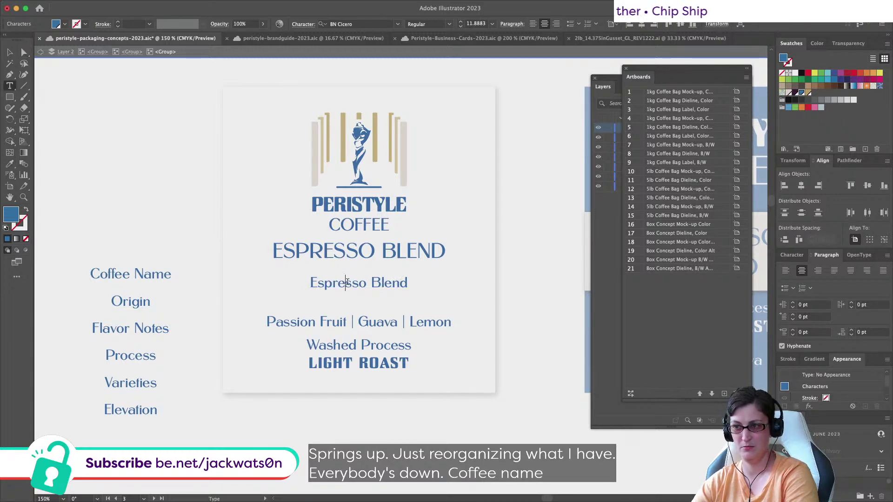
triple_click(347, 282)
type("Ori")
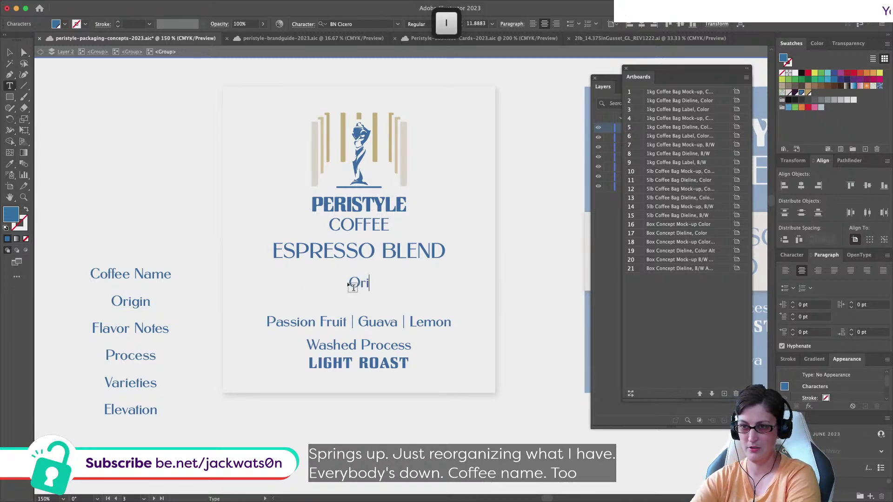
type("gin")
key("Escape")
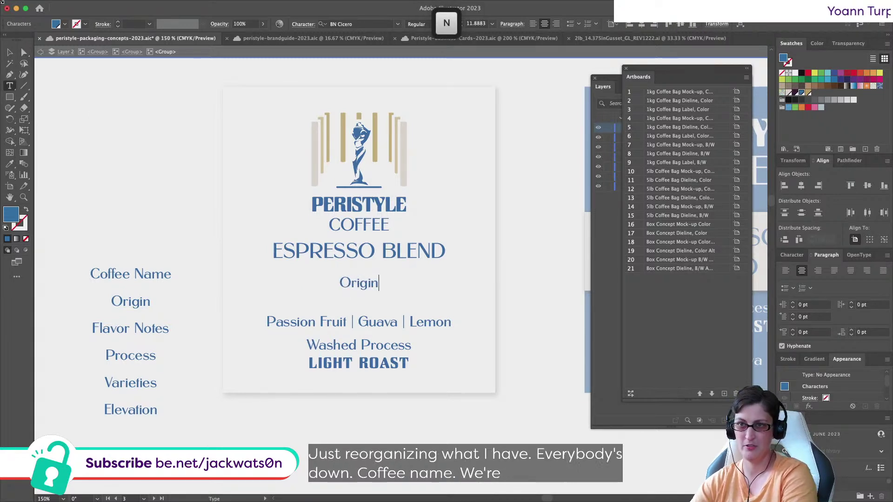
Change the label's "ESPRESSO BLEND" heading to "COFFEE NAME"
triple_click(386, 251)
type("COF")
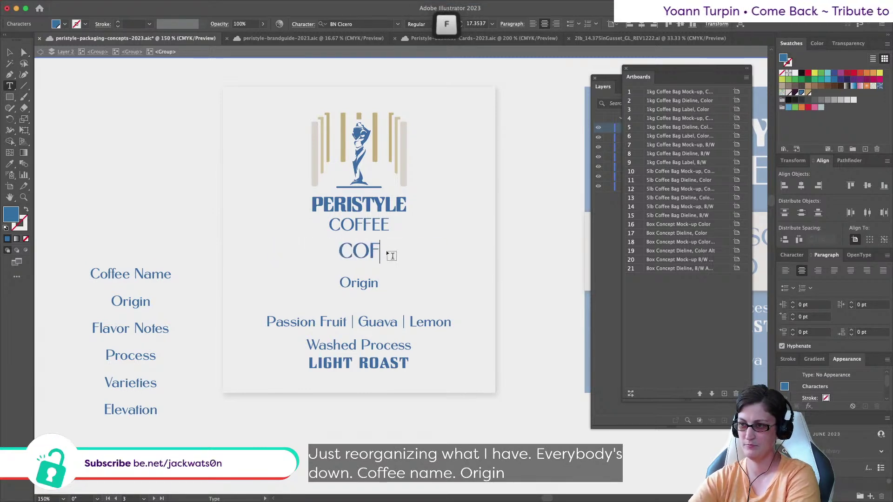
type("FEE NAME")
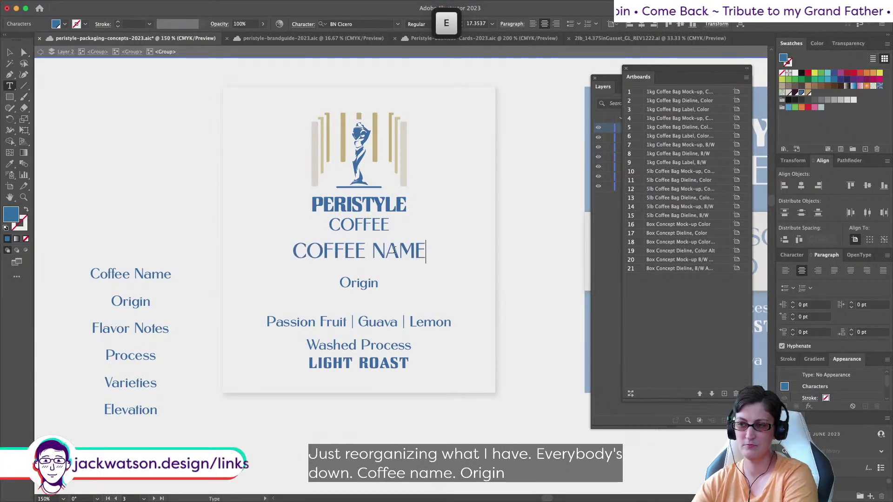
key("Escape")
Move the label's "Origin", flavor line and "Washed Process" with "LIGHT ROAST" up to close the gaps below "COFFEE NAME"
left_click(25, 53)
left_click_drag(384, 283, 386, 275)
left_click_drag(403, 321, 403, 294)
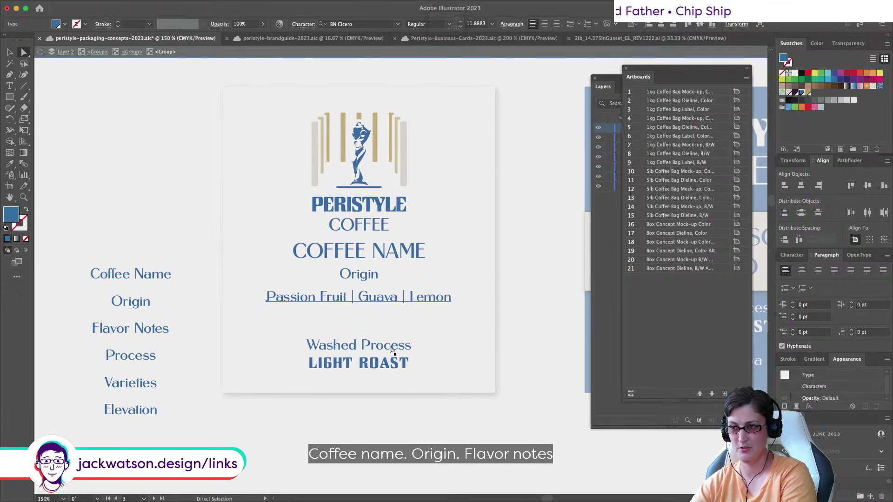
left_click(393, 323)
left_click_drag(382, 349, 419, 361)
Duplicate the "Passion Fruit | Guava | Lemon" line below "LIGHT ROAST" and replace its copy with the list's "Varieties"
left_click(414, 300)
key("super+c")
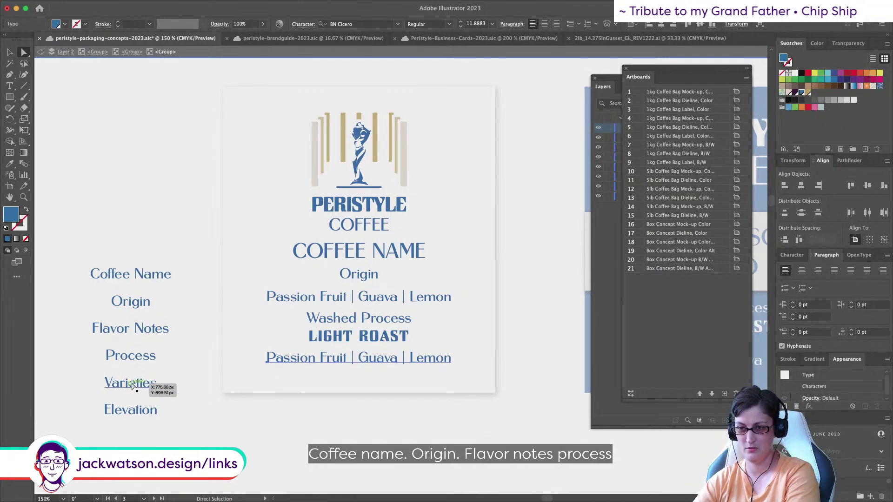
double_click(153, 384)
key("super+c")
triple_click(392, 358)
key("super+v")
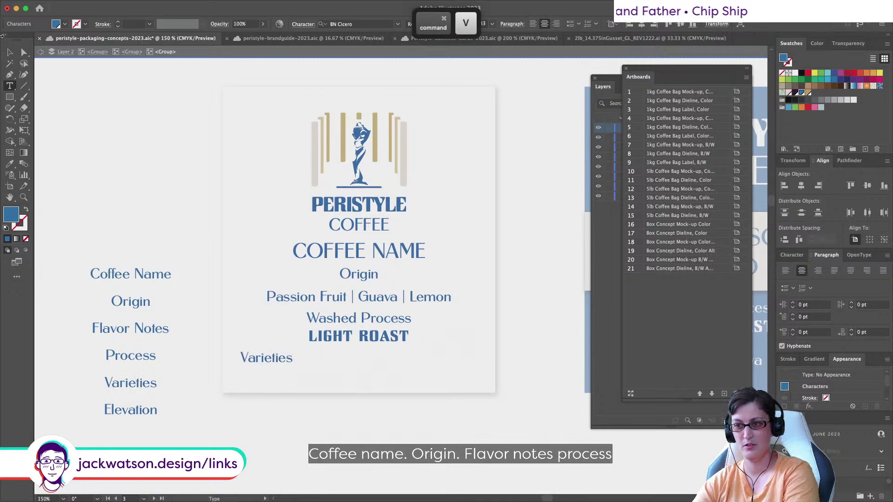
Center-align the paragraph text of the label's "Varieties", "LIGHT ROAST" and "Washed Process" lines
left_click(24, 52)
left_click(340, 336, "shift")
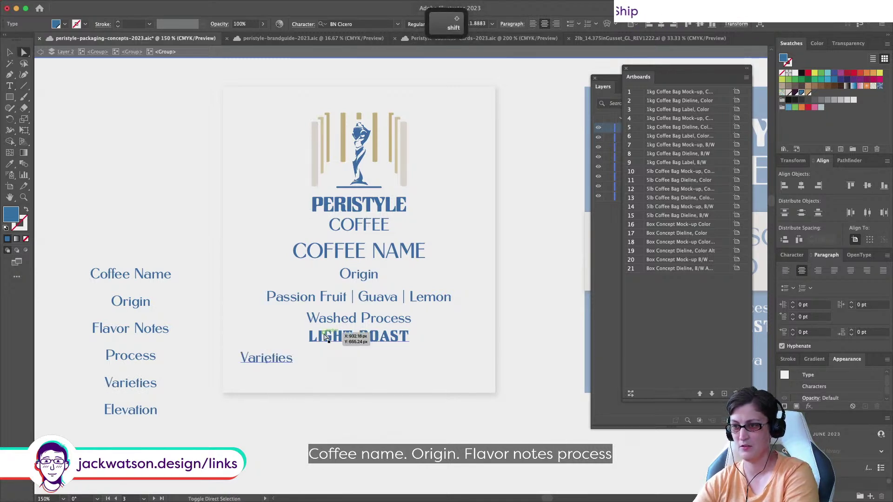
left_click(131, 274, "shift")
left_click(130, 273, "shift")
key("v")
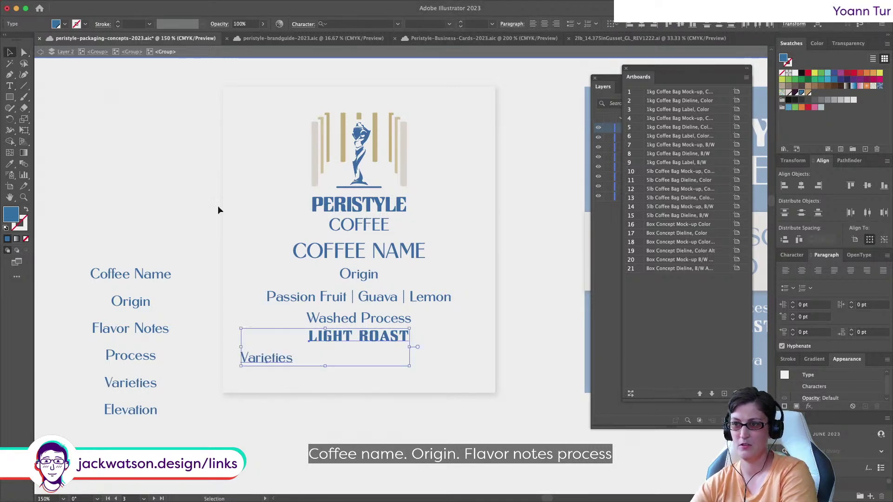
left_click(373, 321, "shift")
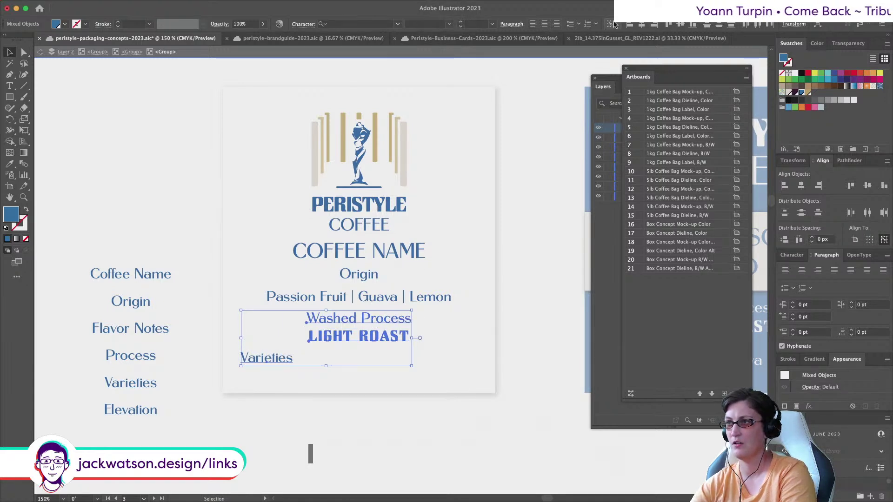
left_click(545, 25)
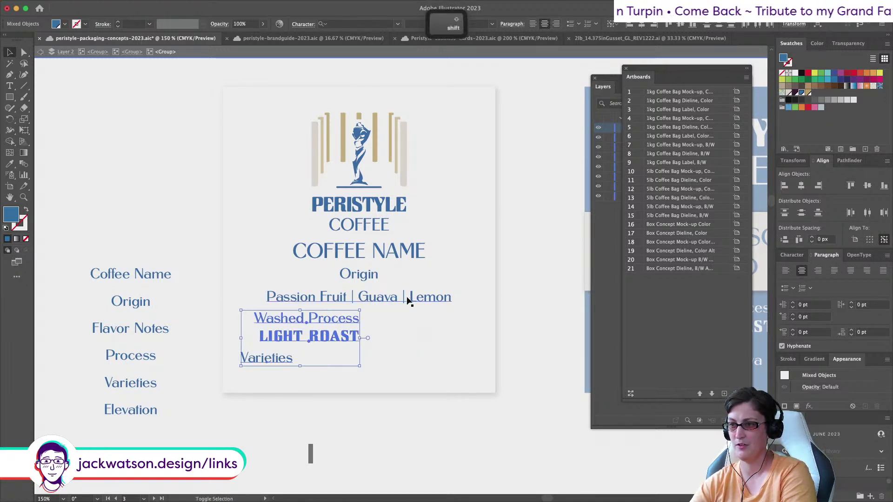
Include the flavor line and "Origin", center-align all five lines' text and align them horizontally to "Origin" under the heading
left_click(410, 297, "shift")
left_click(366, 274, "shift")
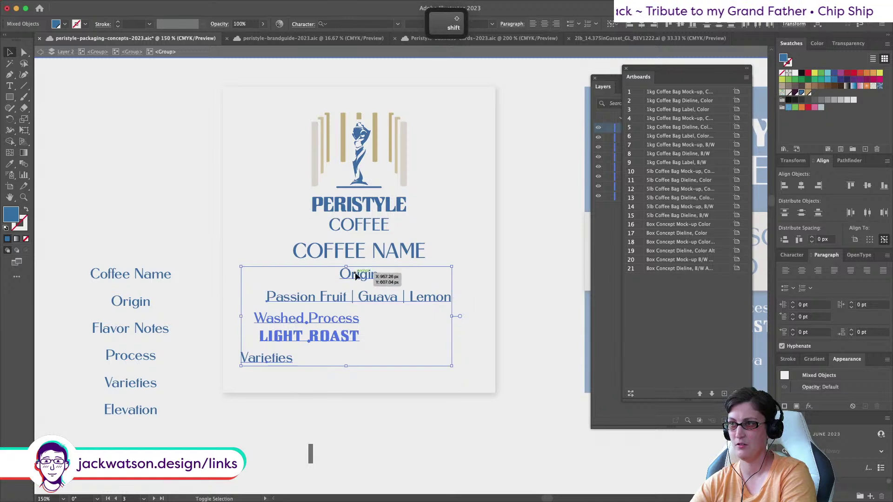
key("super+z")
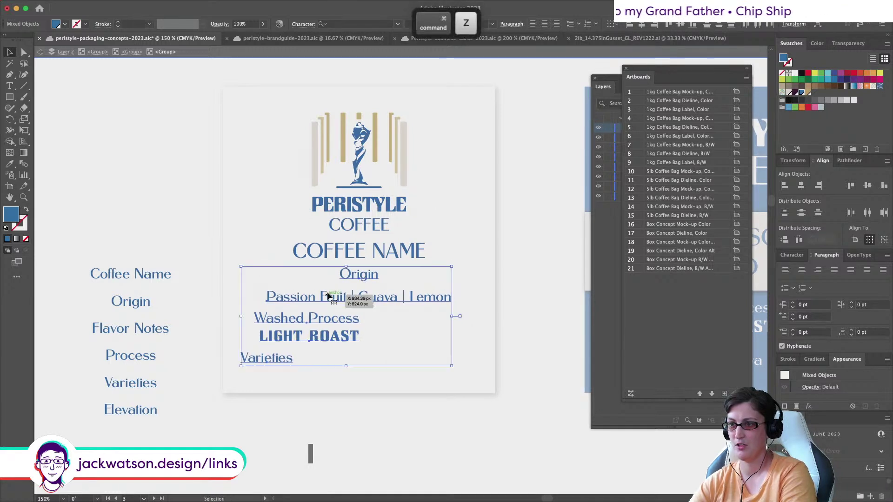
left_click(351, 276)
left_click(643, 26)
left_click(544, 24)
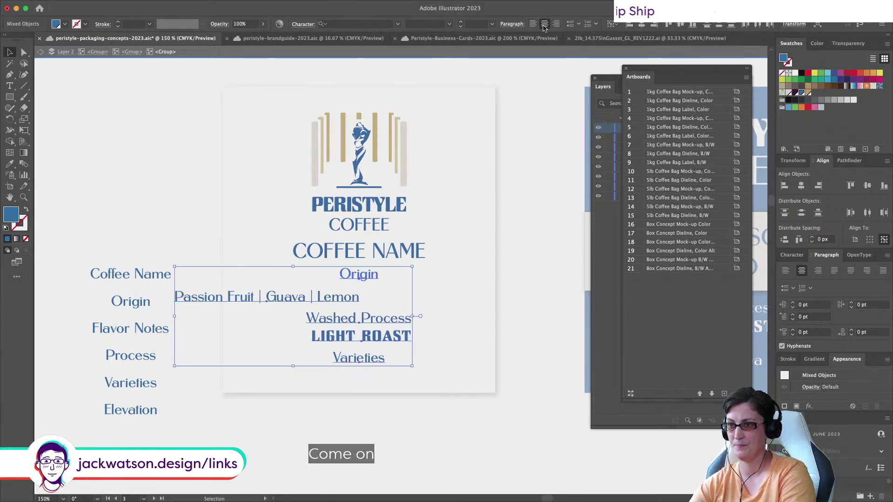
left_click(641, 26)
key("shift+super+a")
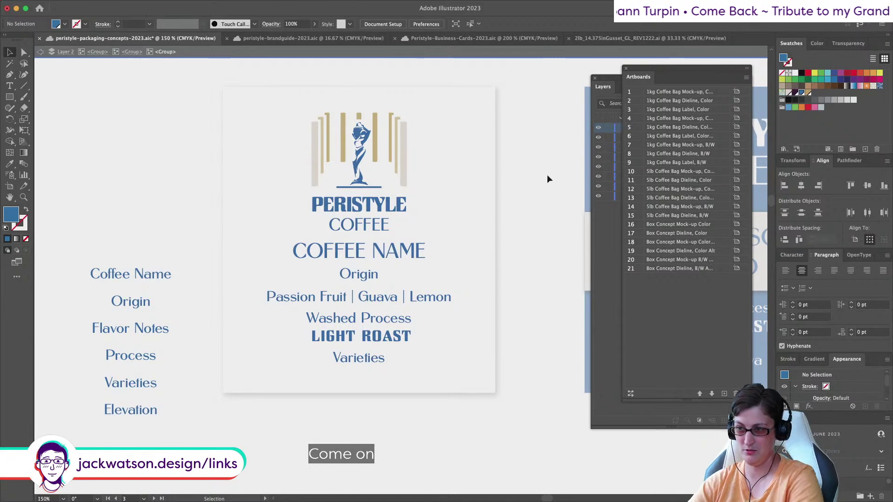
Ungroup "Washed Process" and "LIGHT ROAST" on the label
left_click(377, 339)
right_click(322, 321)
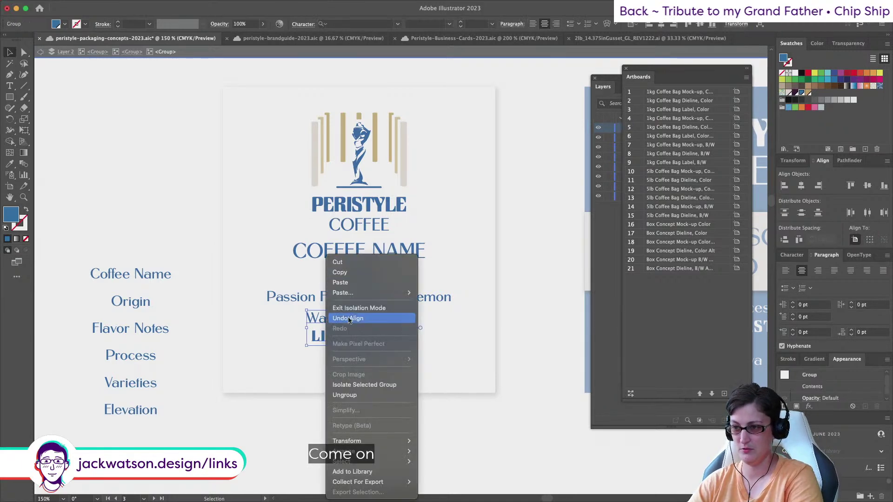
left_click(398, 348)
key("shift+super+a")
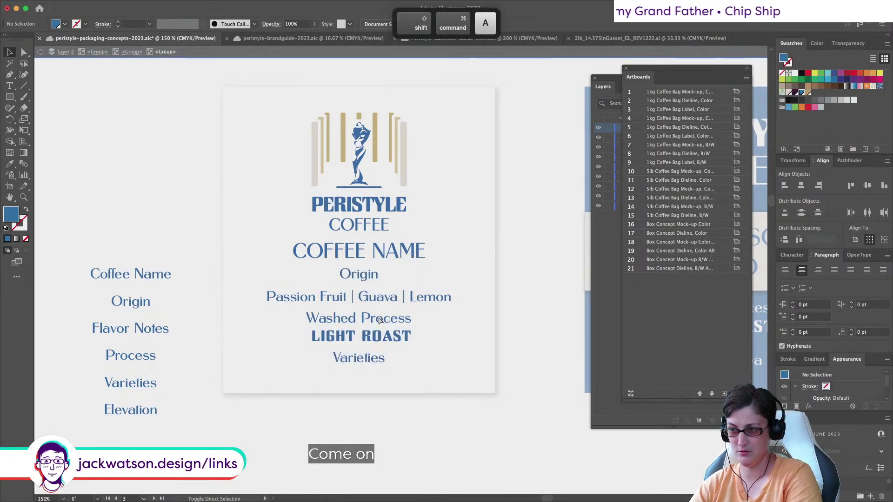
Duplicate the label's "Varieties" line directly below itself and change the copy to "Elevation"
key("super+f")
left_click_drag(377, 361, 376, 374)
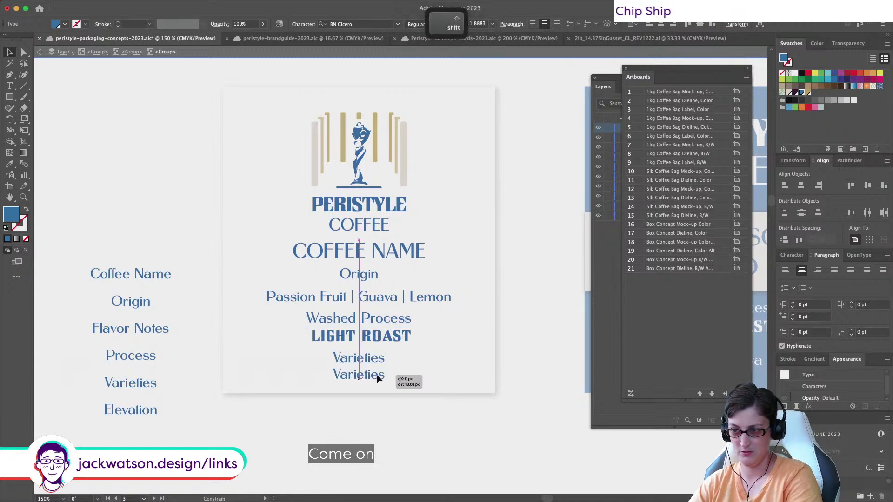
double_click(365, 375)
double_click(365, 374)
type("Elevation")
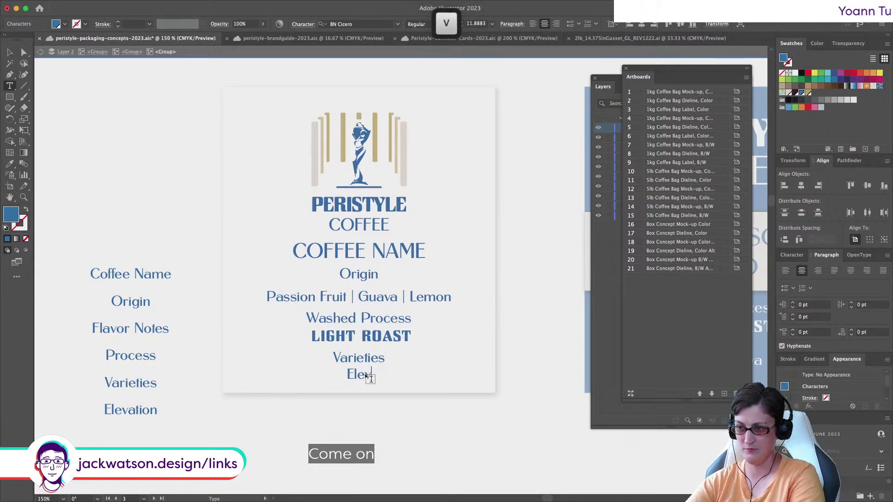
Change the label's "COFFEE NAME" heading to "FAZENDA RIO BRIHANTE" and open the "Origin" line's text for editing
triple_click(336, 251)
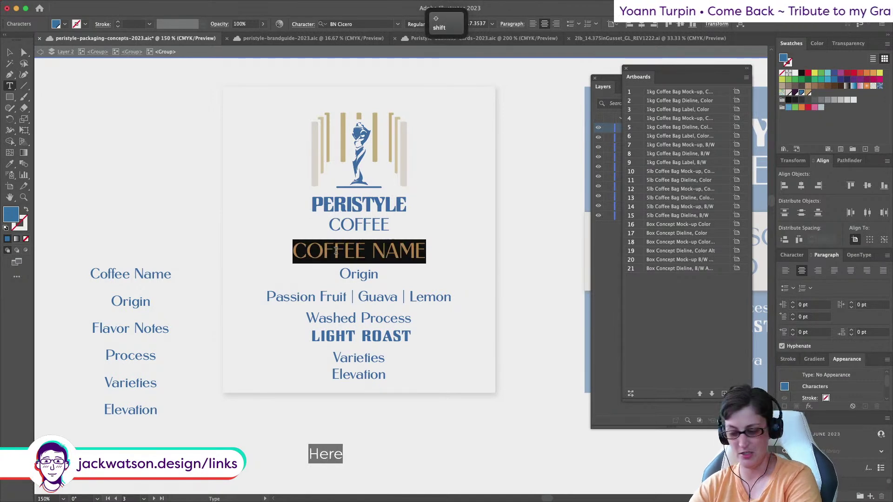
type("FA")
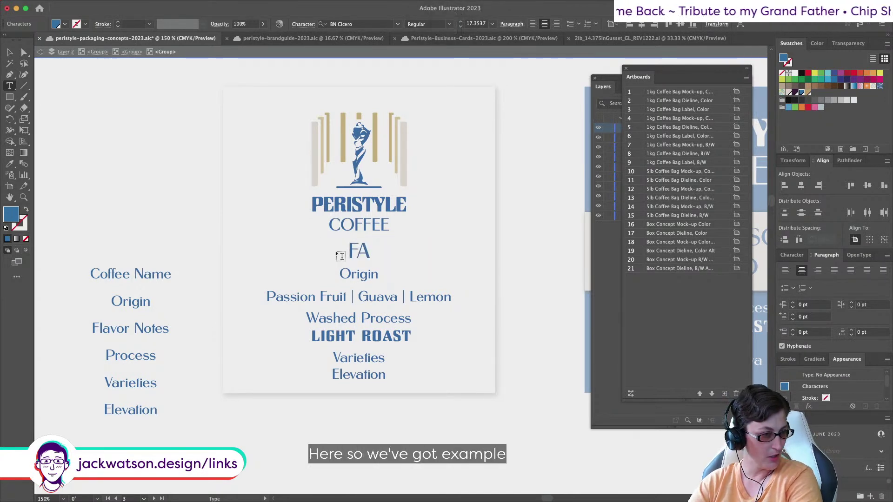
type("ZENDA R")
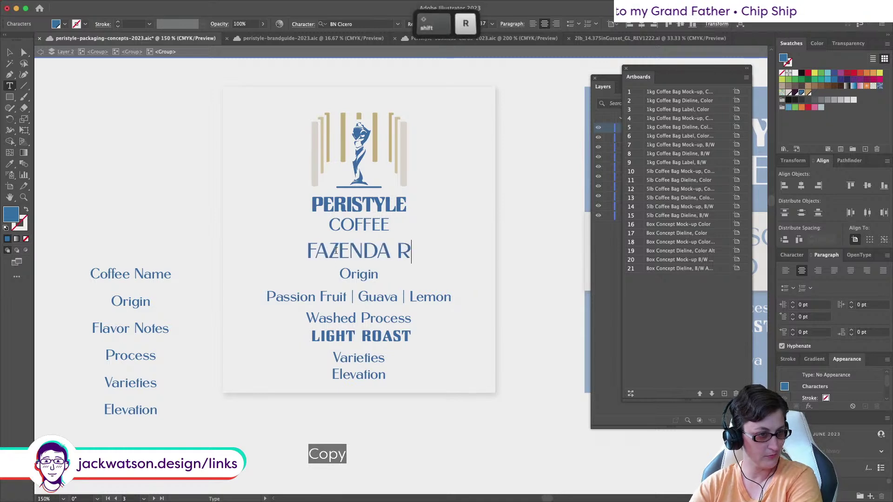
type("IO BRIGANTE")
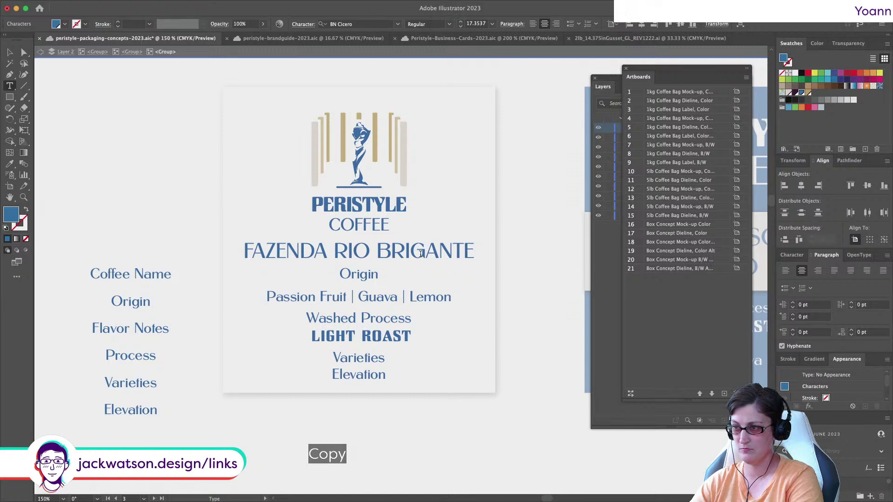
type("H")
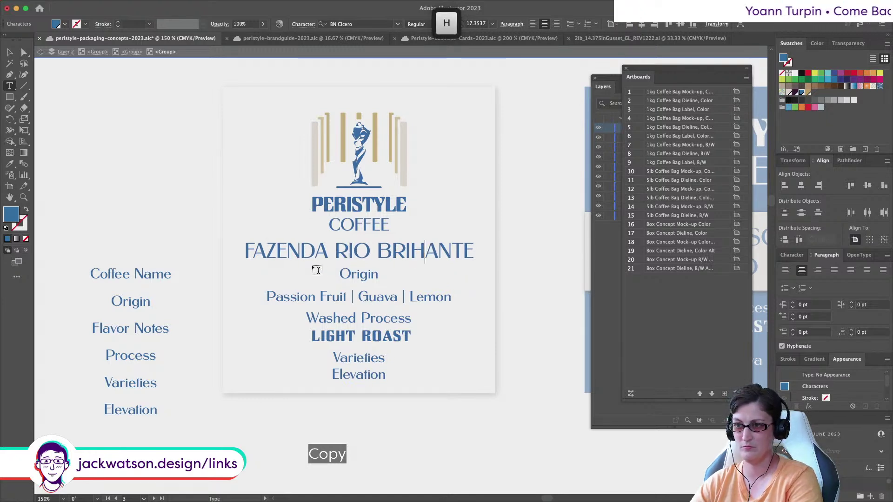
double_click(360, 275)
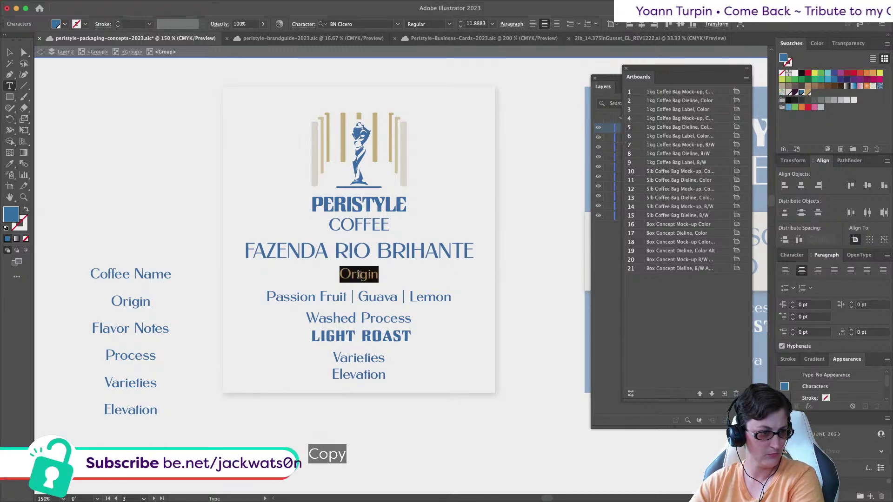
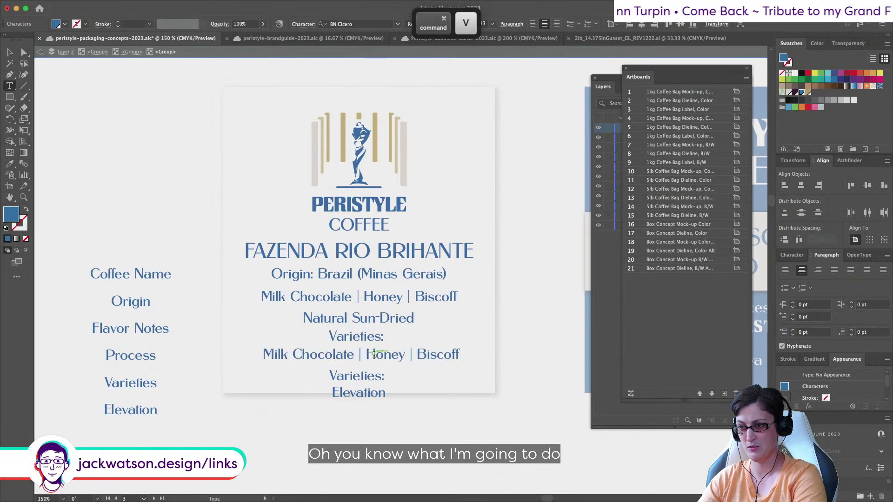
Remove the lower duplicate "Varieties:" line and move "Elevation" up beneath the second "Milk Chocolate | Honey | Biscoff" line
left_click(367, 376)
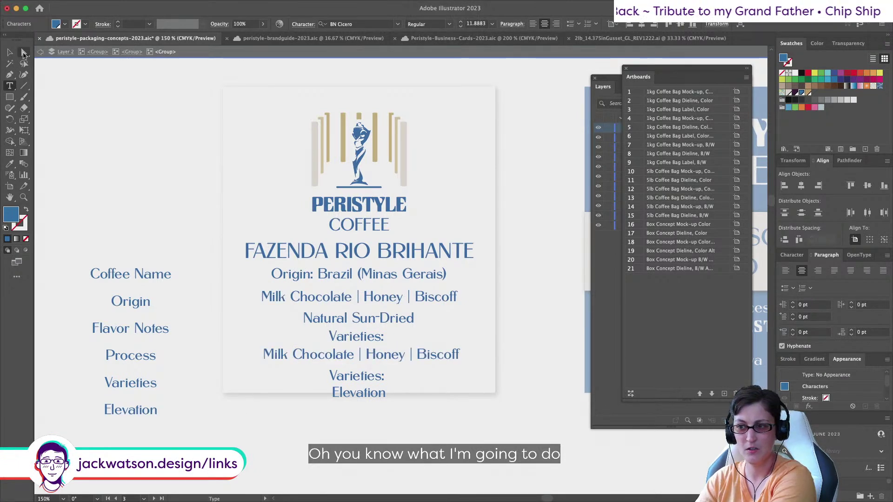
left_click(24, 53)
left_click_drag(367, 393, 366, 375)
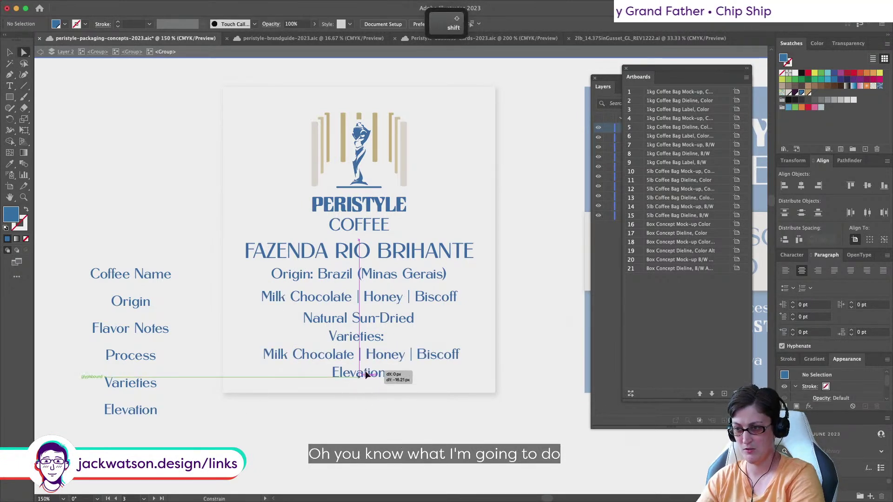
Extend the label's "Elevation" line to read "Elevation: 1052 masl"
double_click(381, 372)
type(": ")
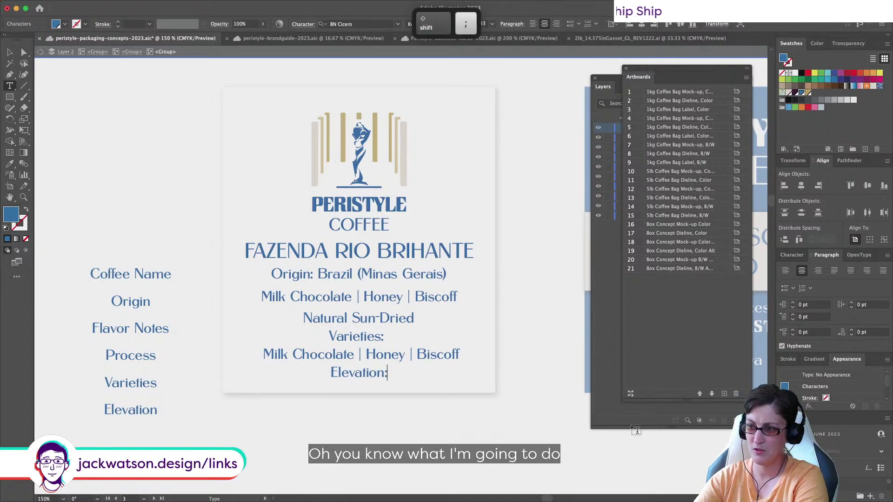
type("1")
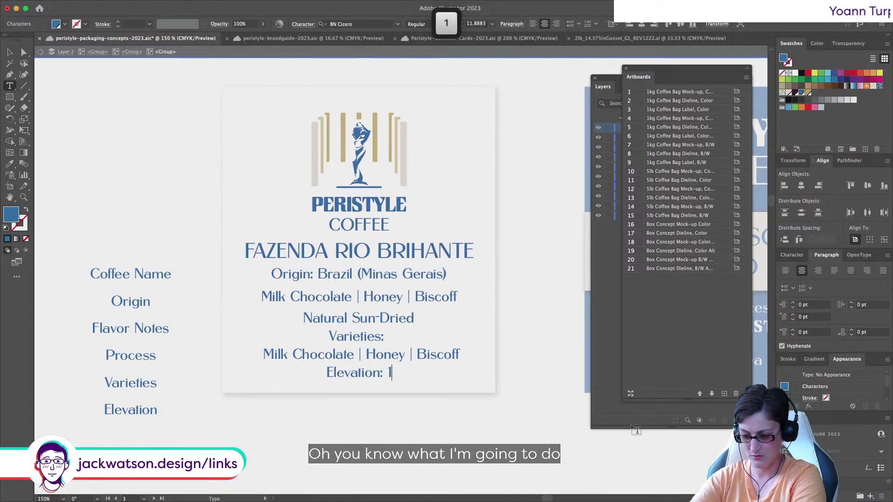
type("052 masl")
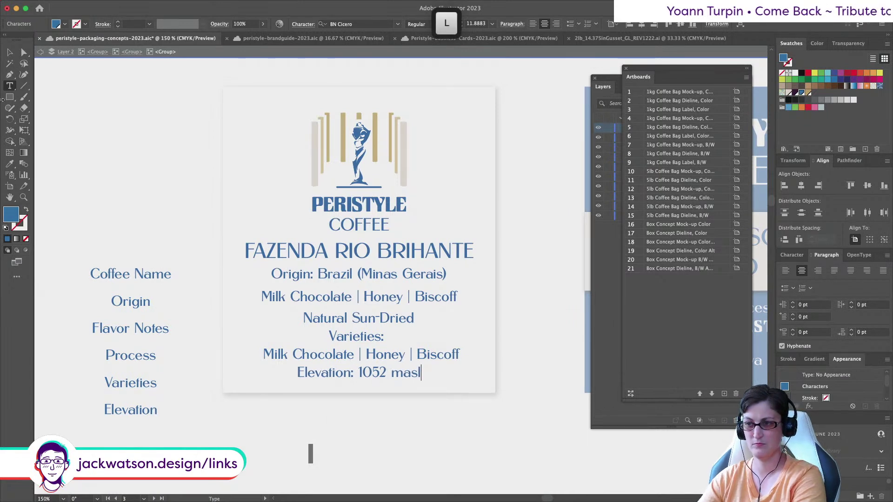
left_click(24, 52)
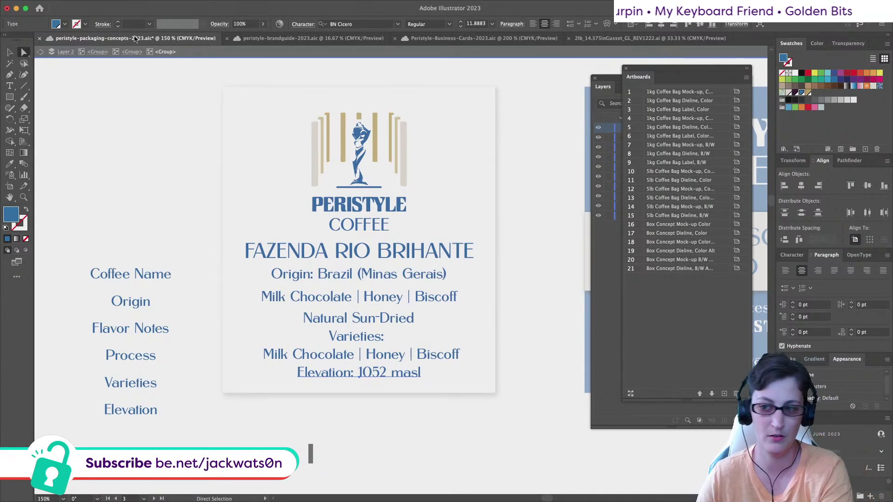
Try to match the "FAZENDA RIO BRIHANTE" heading to the "PERISTYLE" wordmark with the Eyedropper, and undo it
scroll(144, 174, "right", 3)
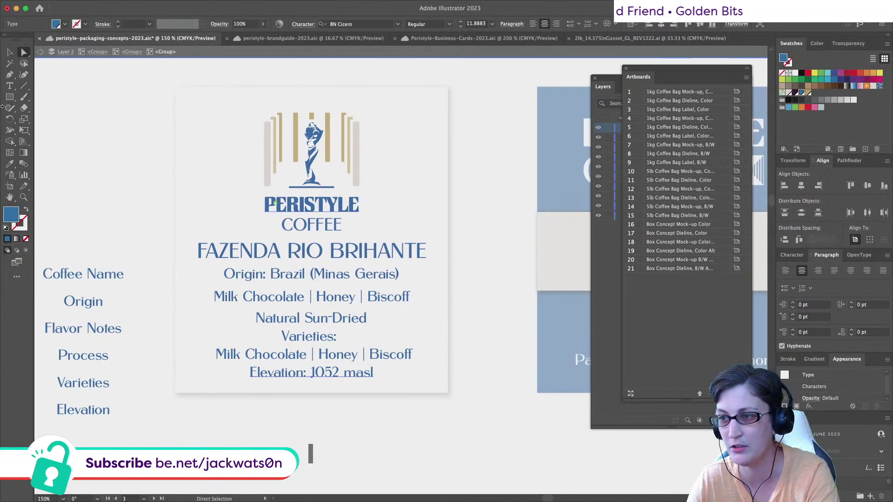
left_click(200, 249)
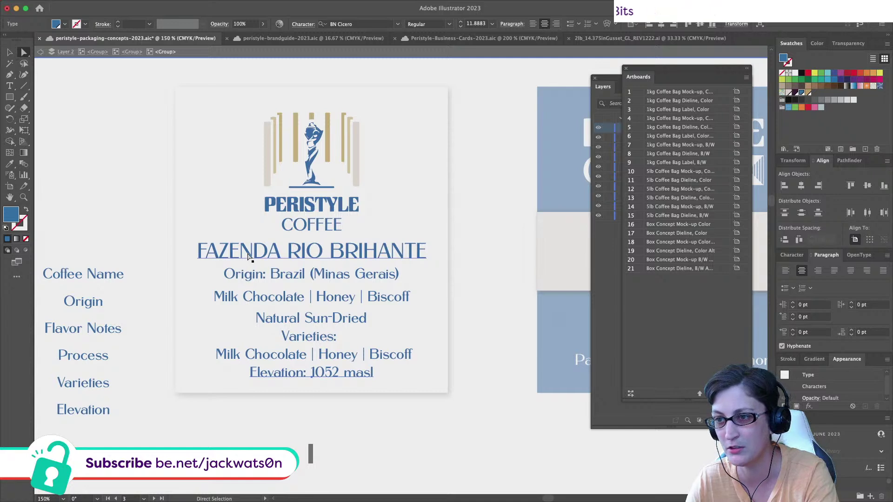
left_click(10, 164)
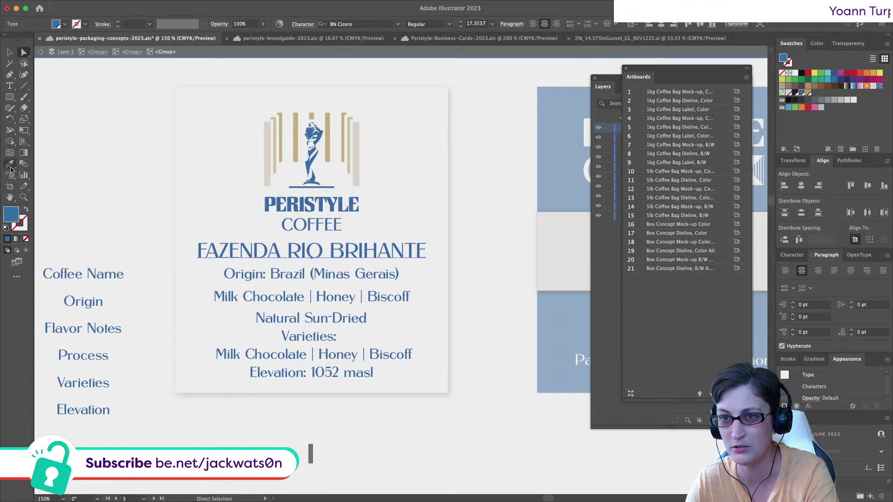
left_click(284, 204)
key("super+z")
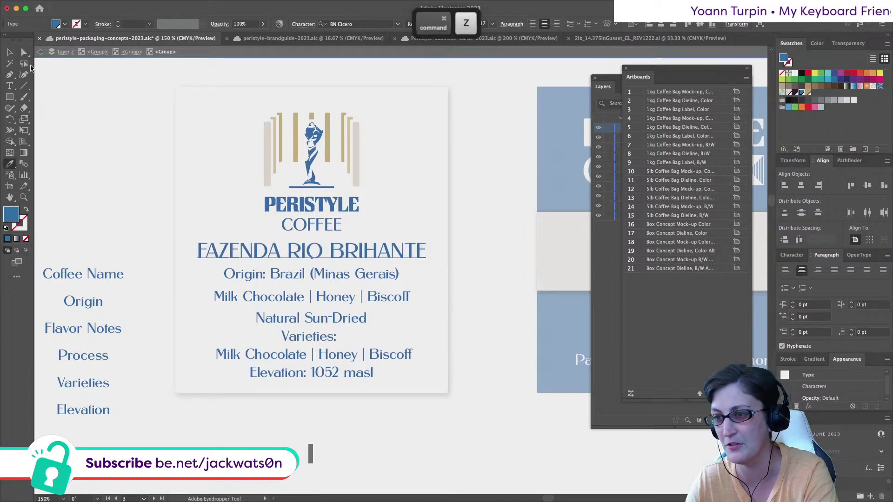
Move the six detail lines from "Origin" to "Elevation" off the label onto the neighbouring blue label and left-align their text
left_click(23, 53)
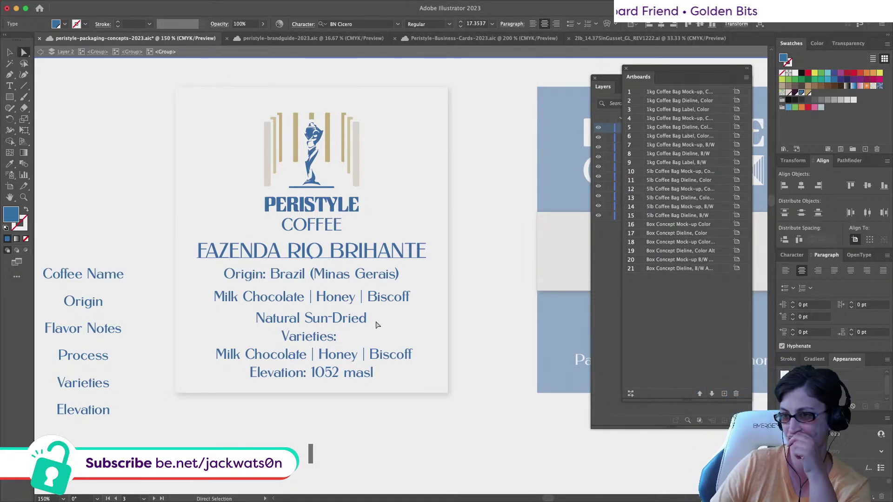
scroll(375, 322, "left", 1)
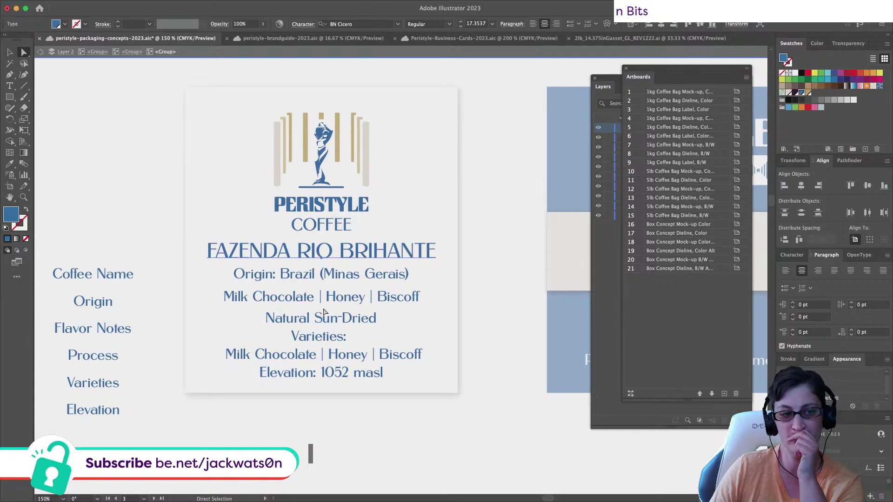
left_click(226, 296)
left_click(291, 277, "shift")
left_click(308, 341, "shift")
left_click(310, 328, "shift")
left_click(297, 361, "shift")
left_click(286, 374, "shift")
left_click_drag(283, 371, 508, 175)
key("super+shift+l")
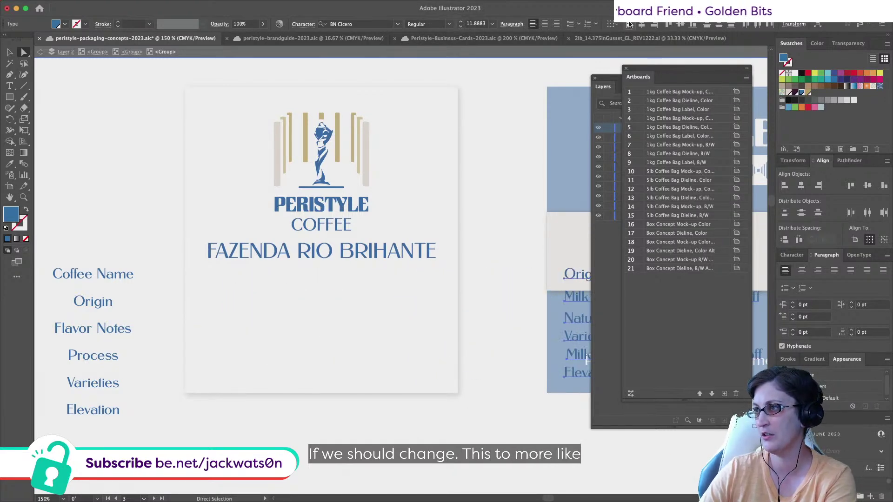
Bring the left-aligned detail lines back over the label's right edge and place a duplicate set over its left edge
scroll(566, 230, "right", 3)
left_click_drag(511, 284, 316, 282)
key("super+f")
left_click_drag(394, 273, 186, 272)
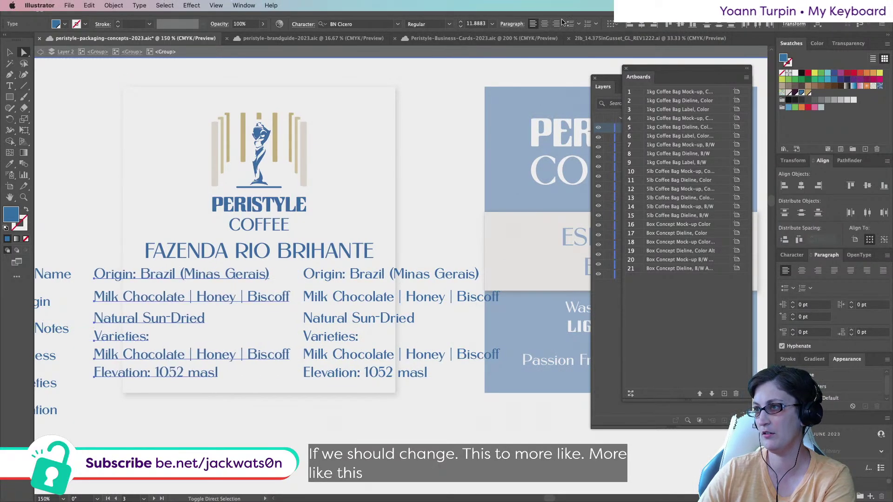
Right-align the duplicate detail lines over the label's left edge and move them onto the label beside the left-aligned set
key("super+shift+r")
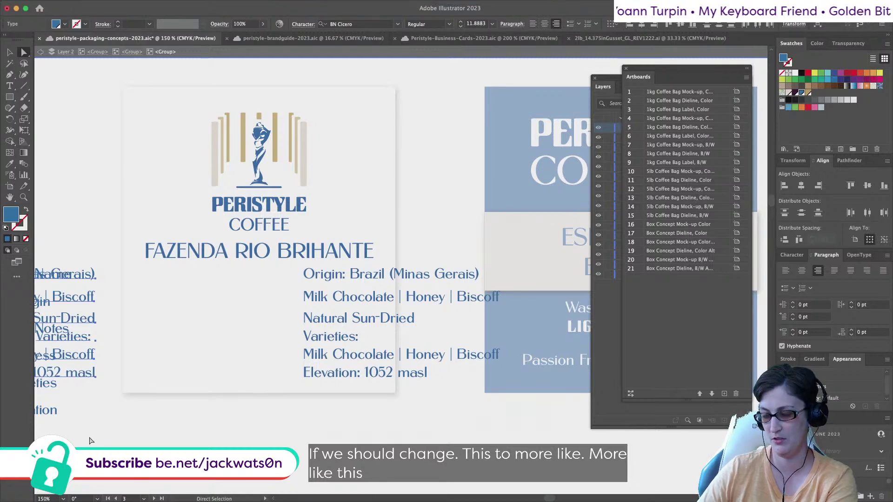
key("Right")
key("Right")
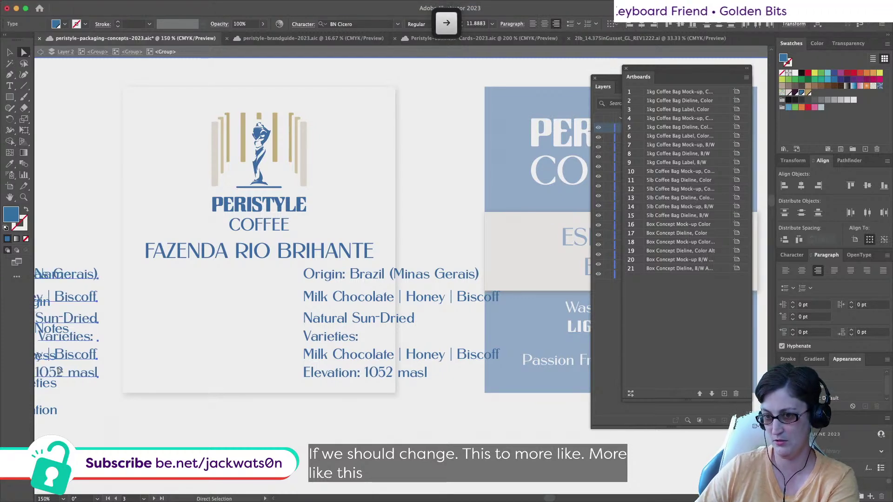
left_click_drag(63, 377, 262, 360)
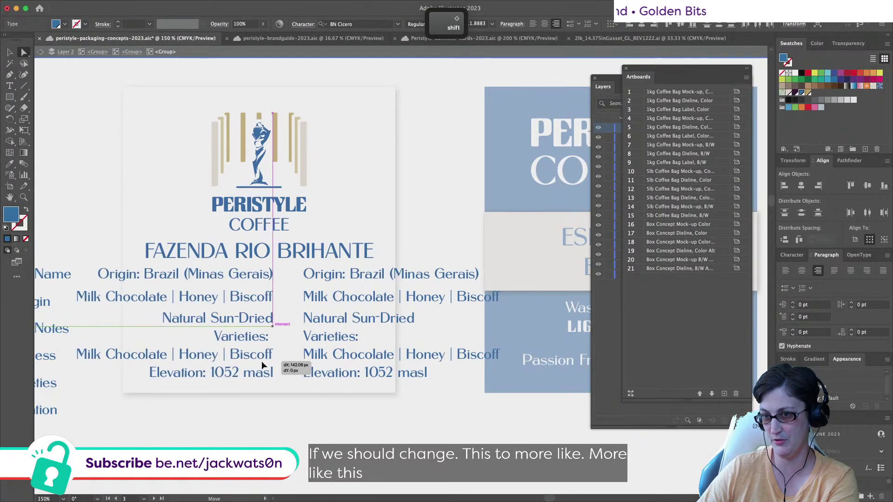
Replace the first three right-aligned lines with the field names "Origin", "Tasting Notes" and "Process"
double_click(135, 275)
left_click_drag(140, 275, 274, 275)
key("BackSpace")
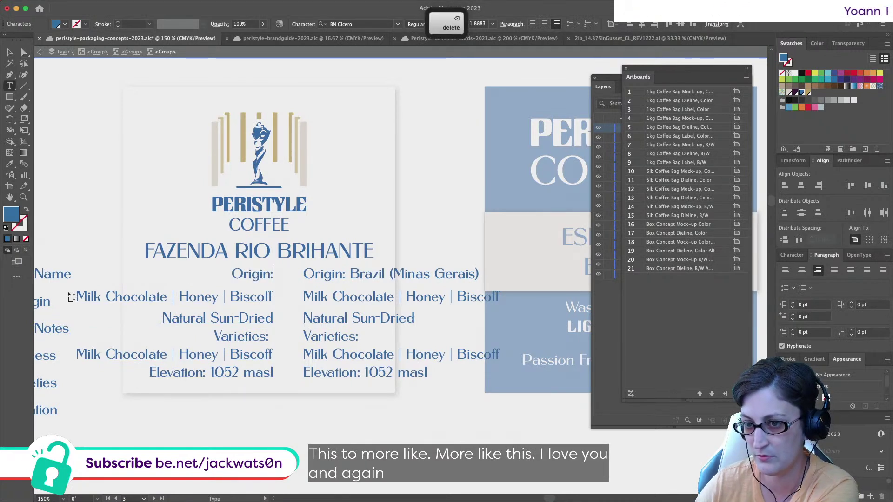
left_click_drag(74, 297, 427, 338)
type("Tas")
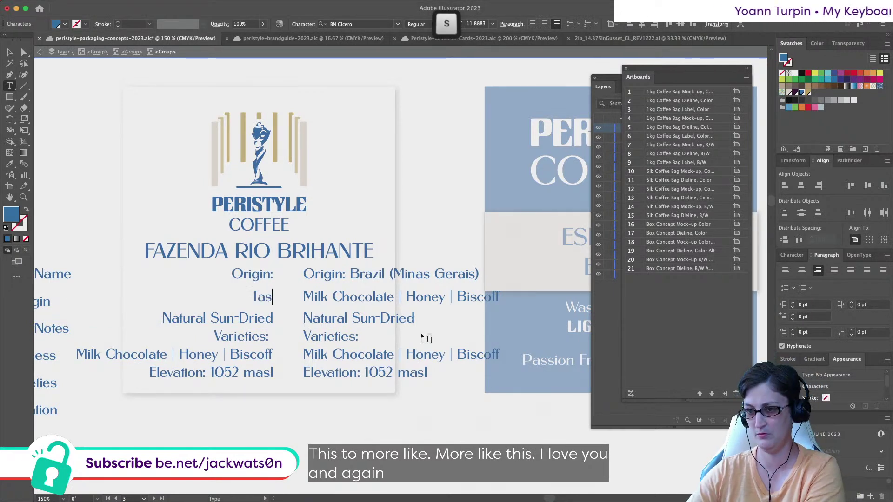
type("ting Notes")
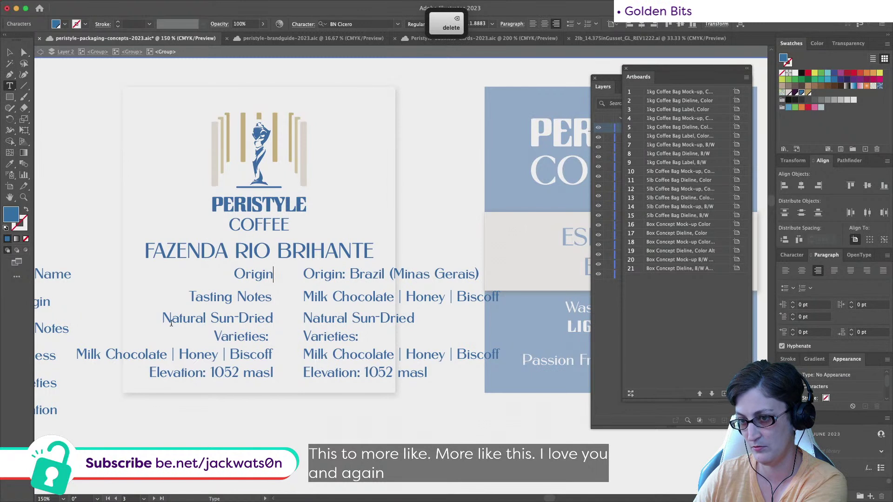
left_click_drag(164, 318, 314, 314)
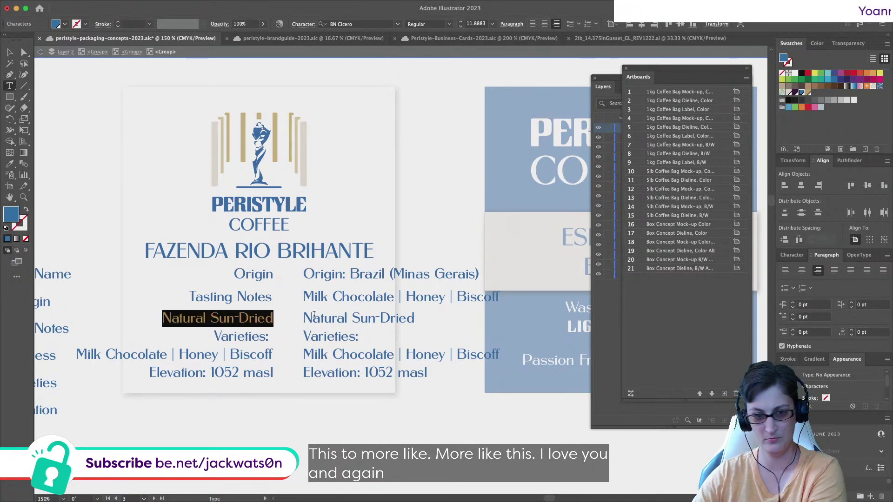
type("Process")
key("Escape")
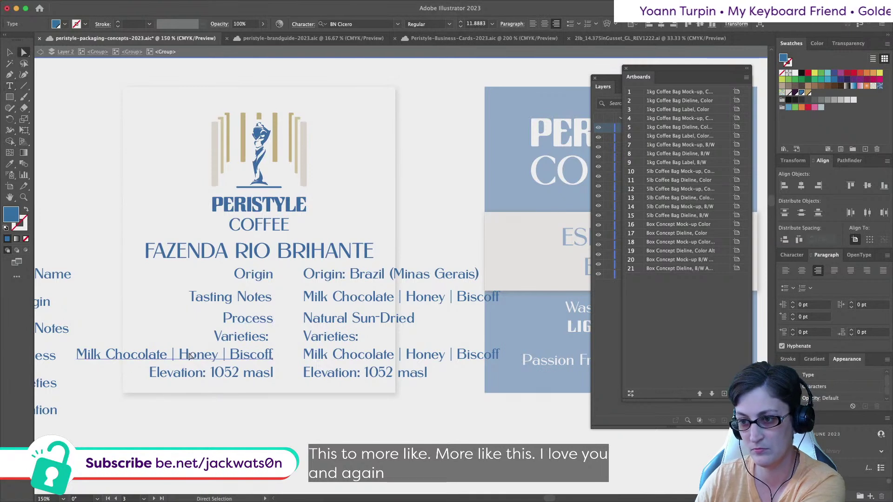
Delete the right-aligned line below "Varieties:" and shorten the remaining two lines to "Elevation" and "Varieties"
key("Delete")
triple_click(207, 374)
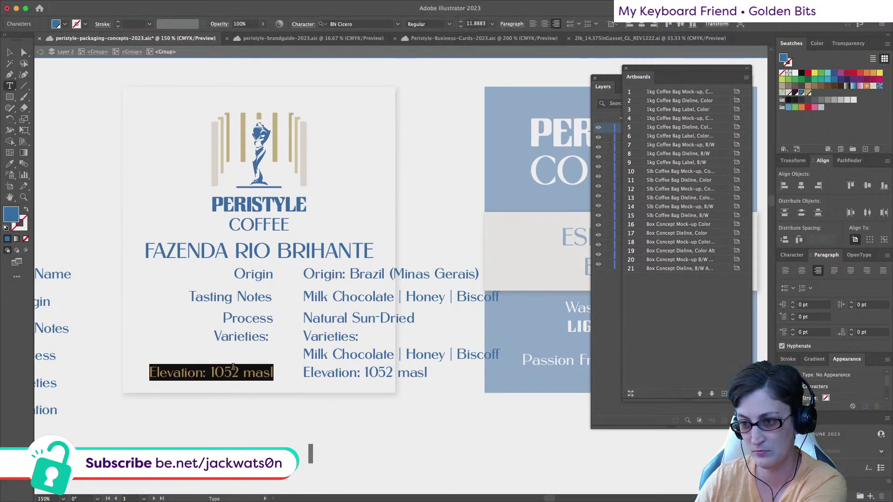
left_click(231, 372)
left_click_drag(202, 373, 273, 373)
key("BackSpace")
left_click(269, 336)
key("BackSpace")
key("Escape")
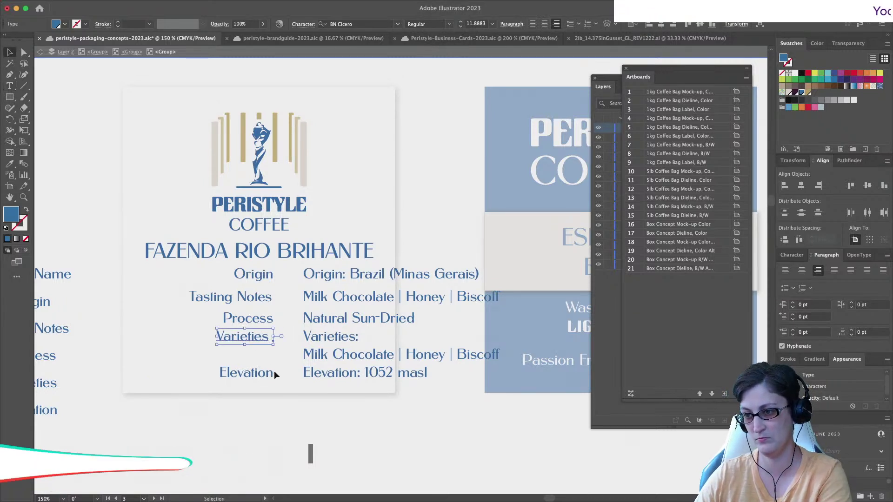
Move "Elevation" up beneath "Varieties" and align the right edges of the five field names
left_click(272, 372)
key("shift+Up")
key("shift+Up")
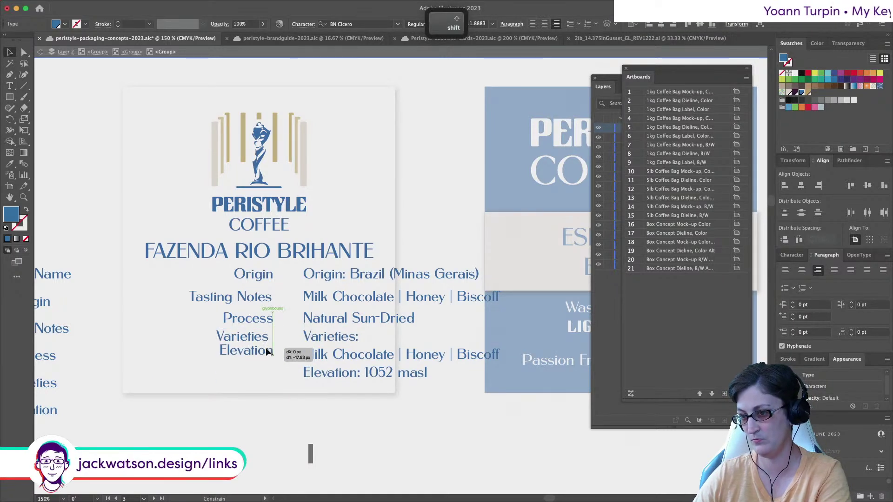
left_click(248, 319, "shift")
left_click(251, 297, "shift")
left_click(255, 274, "shift")
left_click(655, 26)
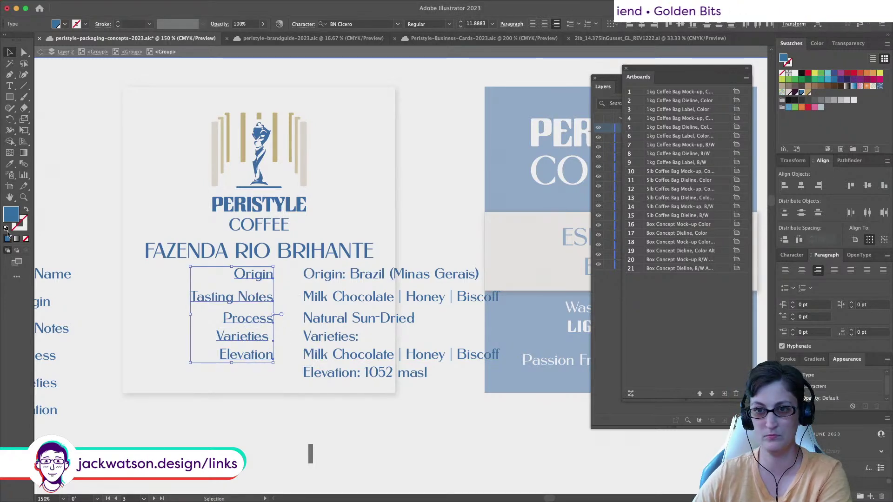
Apply the "PERISTYLE" wordmark's text style to the five field names with the Eyedropper and right-align them again
left_click(10, 165)
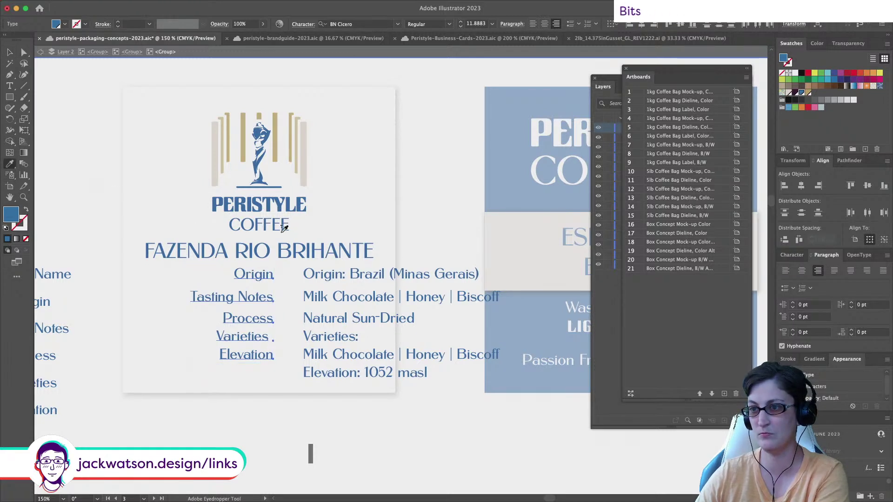
left_click(270, 205)
key("Tab")
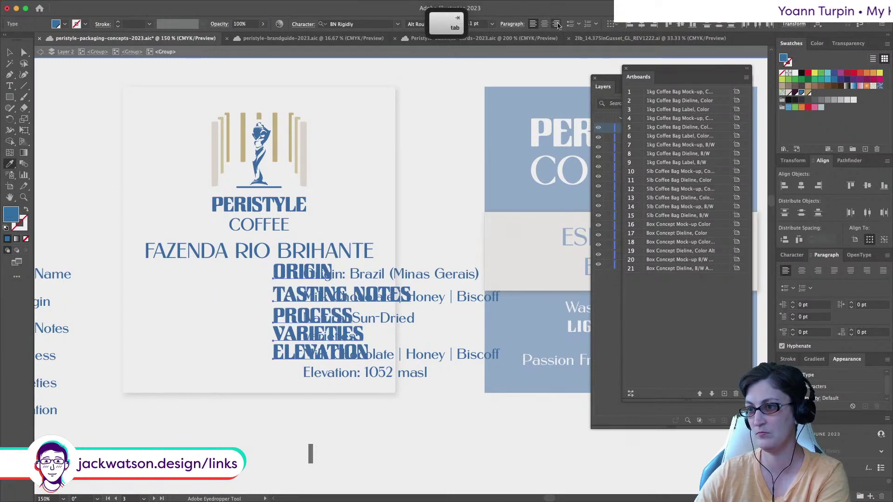
left_click(556, 24)
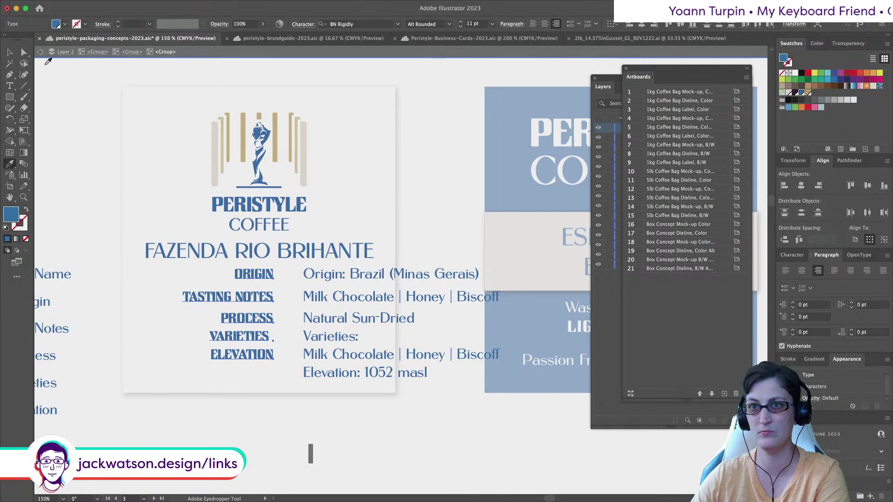
Remove the trailing space after "VARIETIES" so its text lines up with the other right-aligned field names
left_click(24, 52)
key("shift+super+a")
scroll(241, 416, "down", 1)
scroll(241, 417, "up", 1)
left_click(267, 275)
left_click(269, 298, "shift")
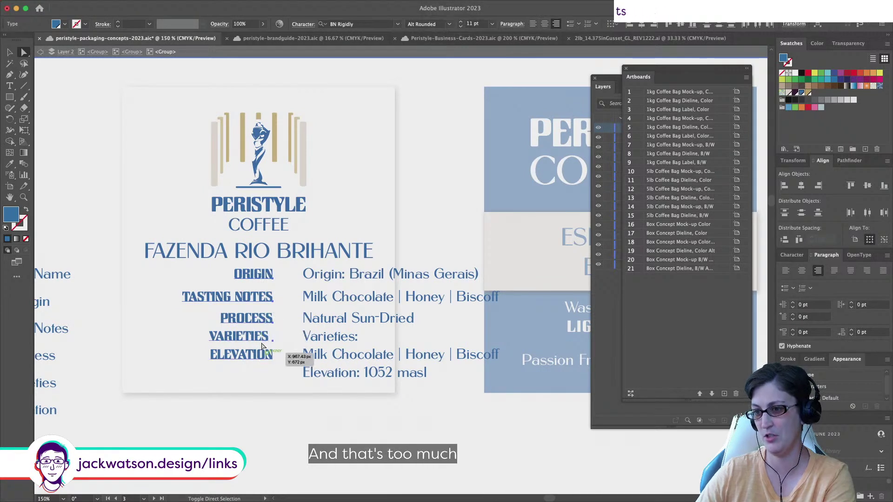
key("t")
key("BackSpace")
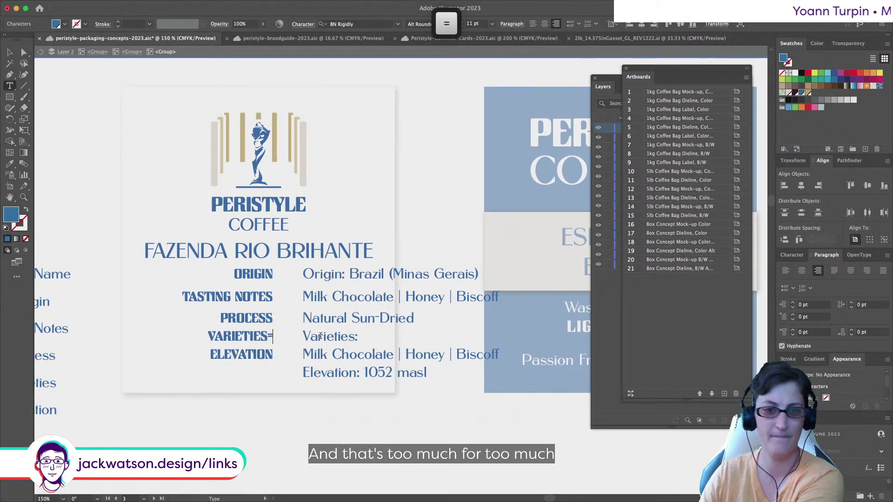
key("Escape")
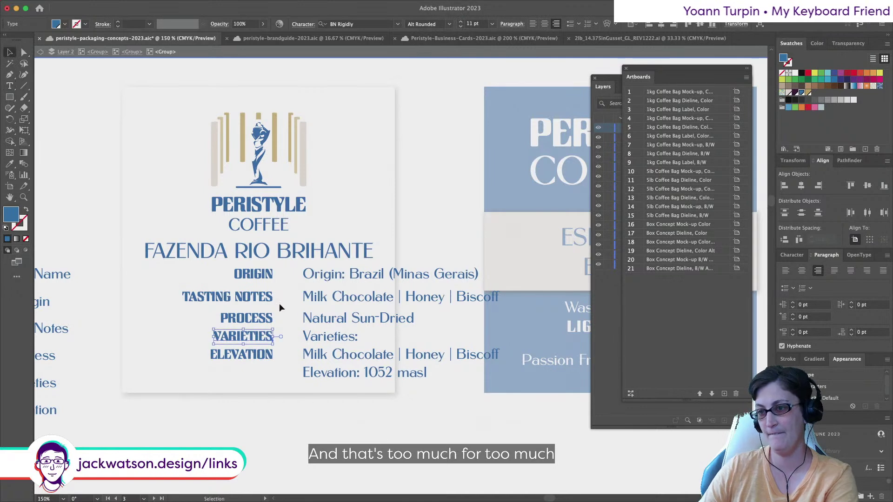
Distribute the five field names from "ORIGIN" to "ELEVATION" evenly in the vertical direction
left_click(255, 275, "shift")
left_click(256, 296, "shift")
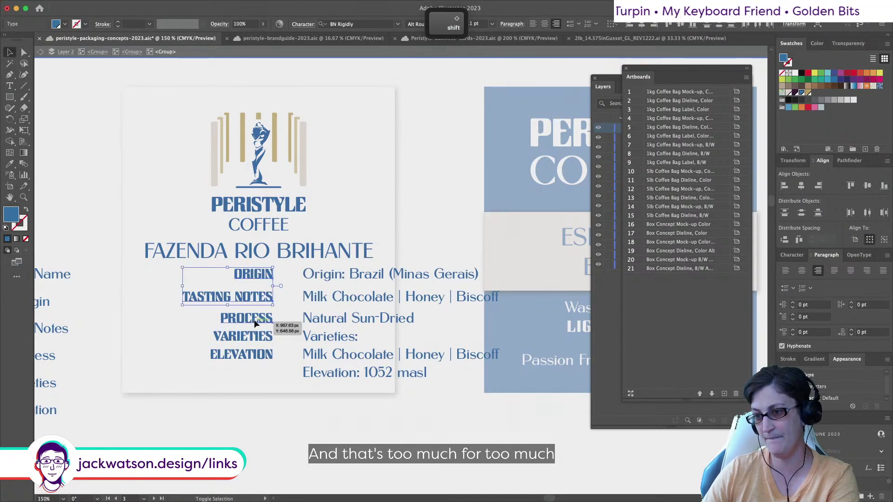
left_click(254, 319, "shift")
left_click(251, 354, "shift")
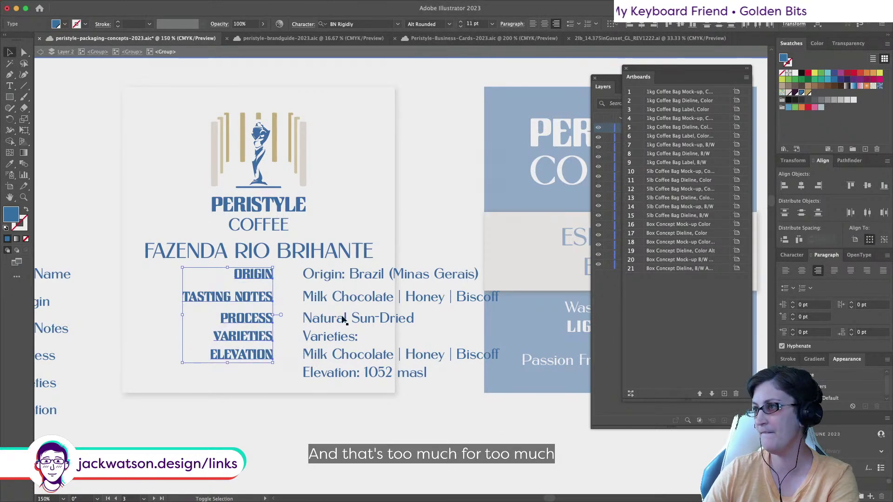
left_click(722, 26)
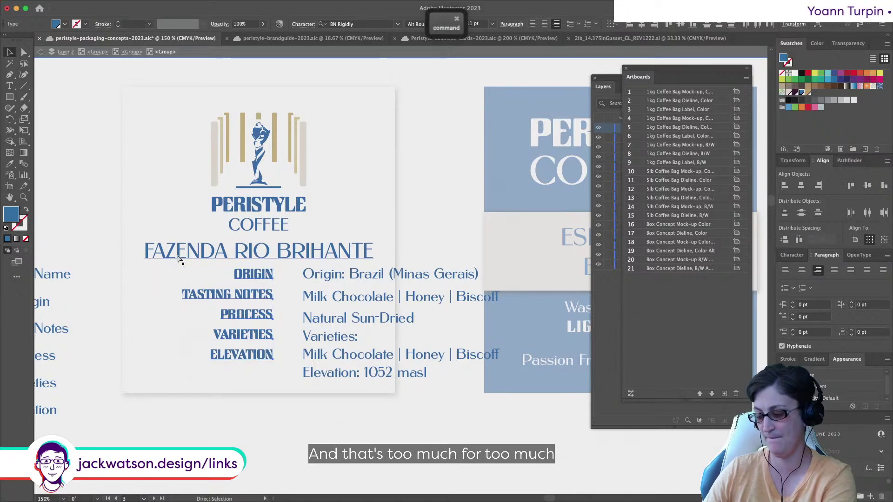
Align the column of field names with the left edge of the "FAZENDA RIO BRIHANTE" heading
left_click(163, 251, "shift")
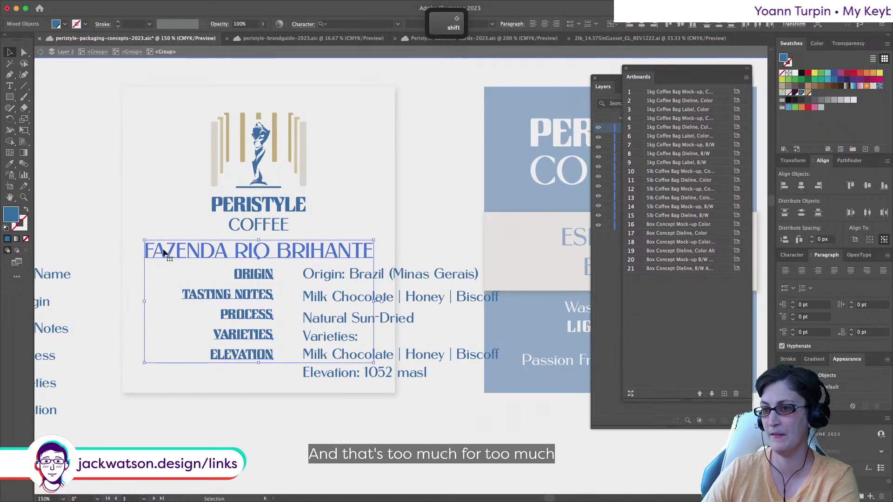
left_click(627, 25)
key("super+shift+a")
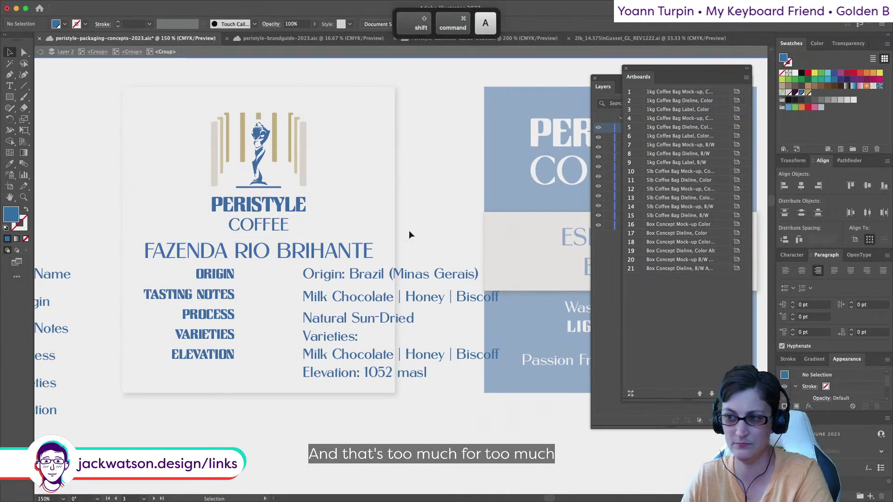
Shorten the left-aligned origin line to "Brazil (Minas Gerais)"
left_click(350, 281)
double_click(350, 280)
left_click_drag(349, 276, 303, 276)
key("Delete")
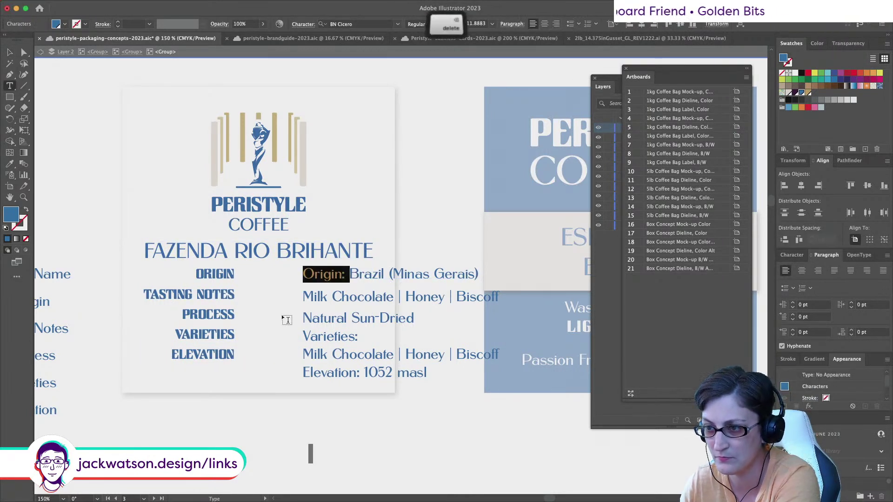
left_click(23, 52)
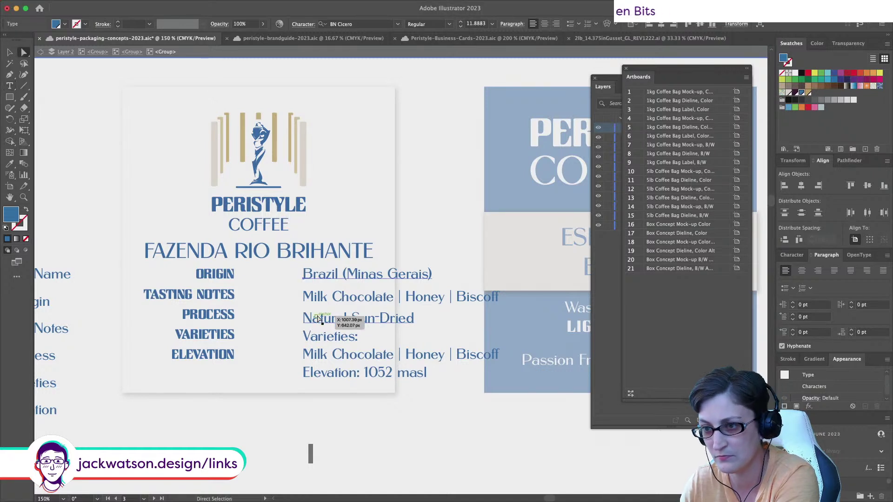
Delete the left-aligned "Varieties:" line and shorten the elevation line to "1052 masl"
left_click(315, 337)
key("Delete")
double_click(360, 372)
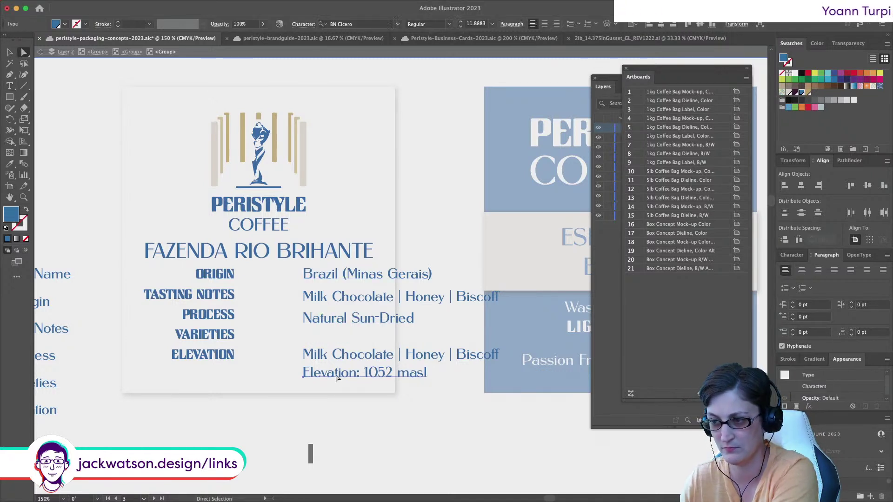
left_click_drag(365, 373, 302, 372)
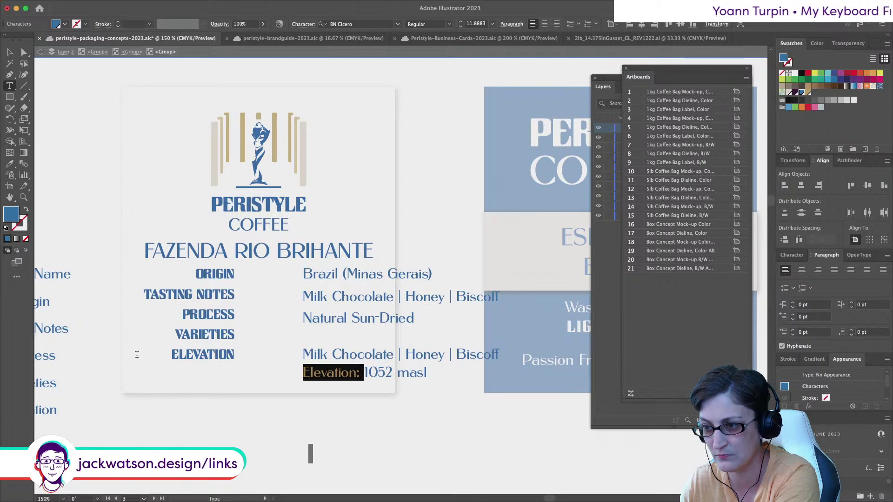
key("Delete")
key("Escape")
Move the second "Milk Chocolate | Honey | Biscoff" line and the "1052 masl" line up together, closer to "Natural Sun-Dried"
left_click(351, 354, "shift")
left_click_drag(351, 354, 341, 332)
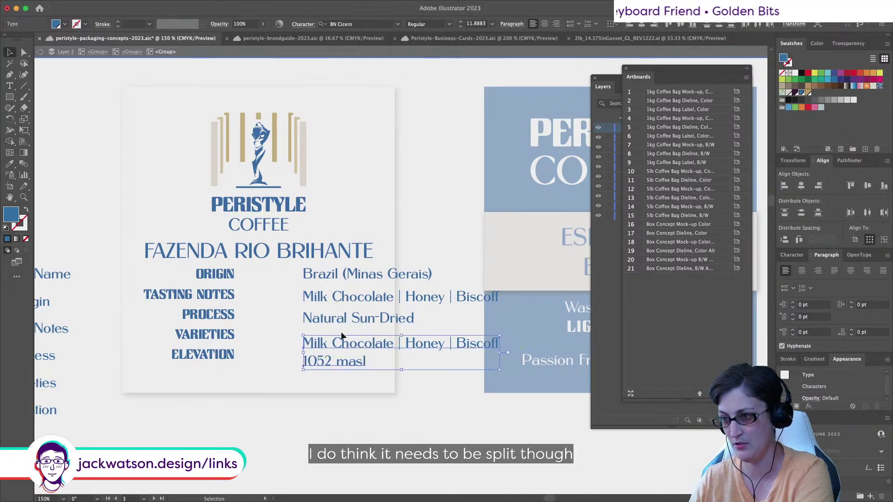
left_click(357, 450)
Replace "Milk Chocolate" with "Bourbon" in the value line beside "VARIETIES"
left_click(312, 275)
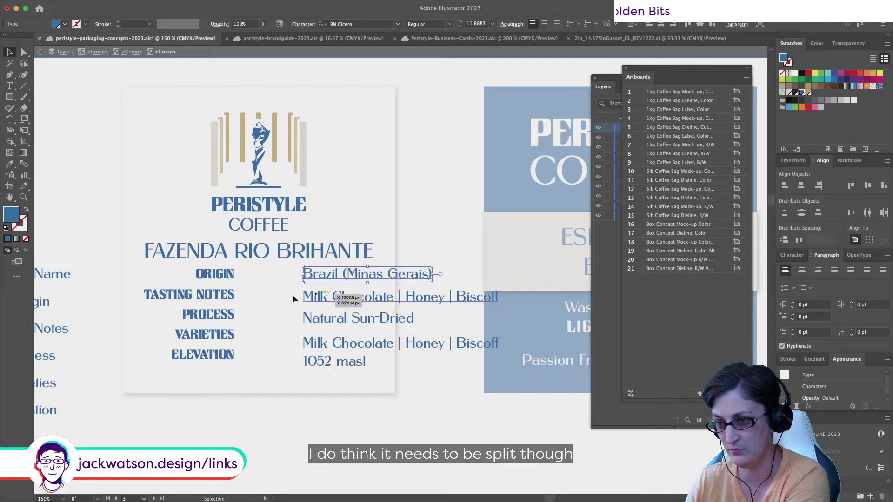
left_click(325, 319)
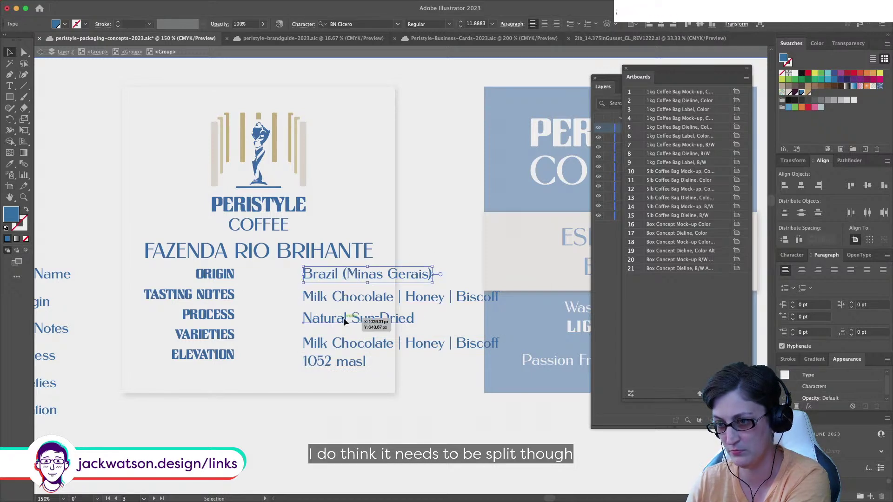
left_click(321, 344)
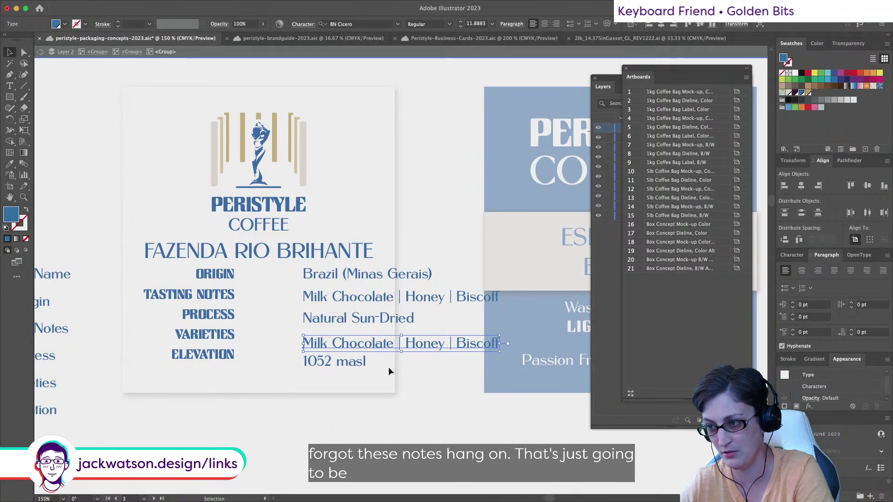
double_click(393, 344)
left_click_drag(394, 345, 250, 335)
type("Bour")
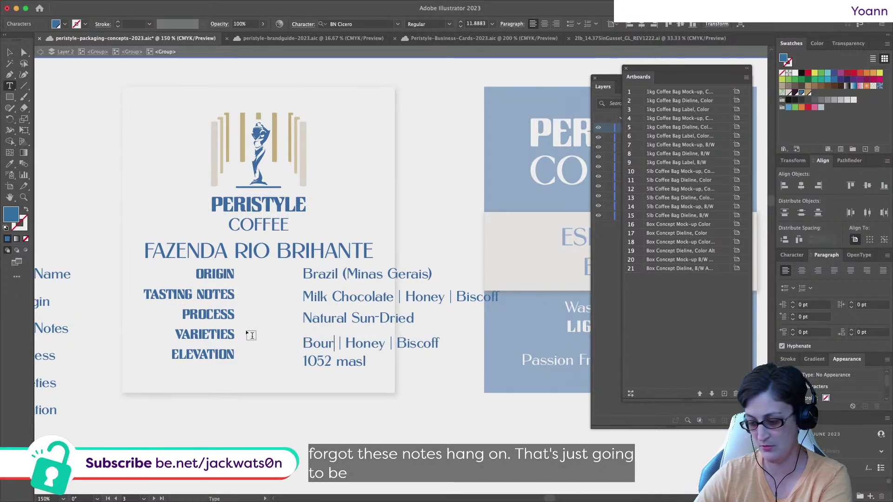
type("bon")
Replace "Honey" with "Cataui Icatu" in the varieties value line after "Bourbon"
key("shift+Right")
key("shift+Right")
key("shift+Right")
key("shift+Right")
key("shift+Right")
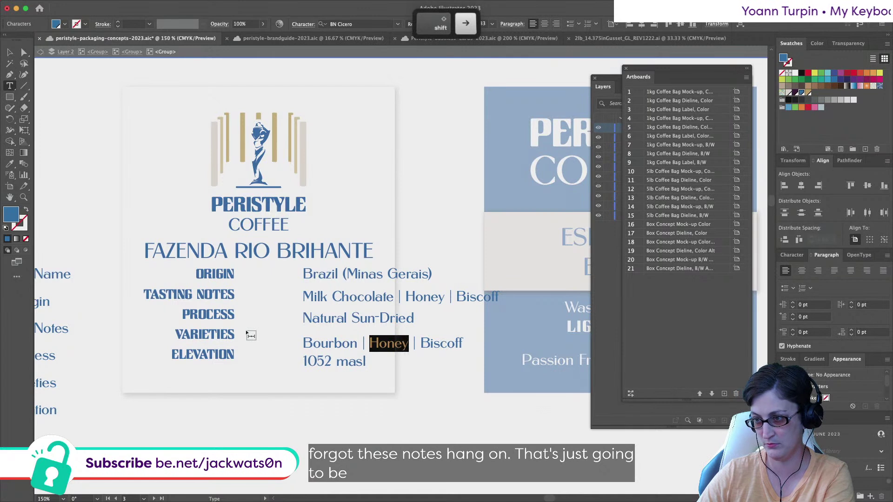
type("Catau")
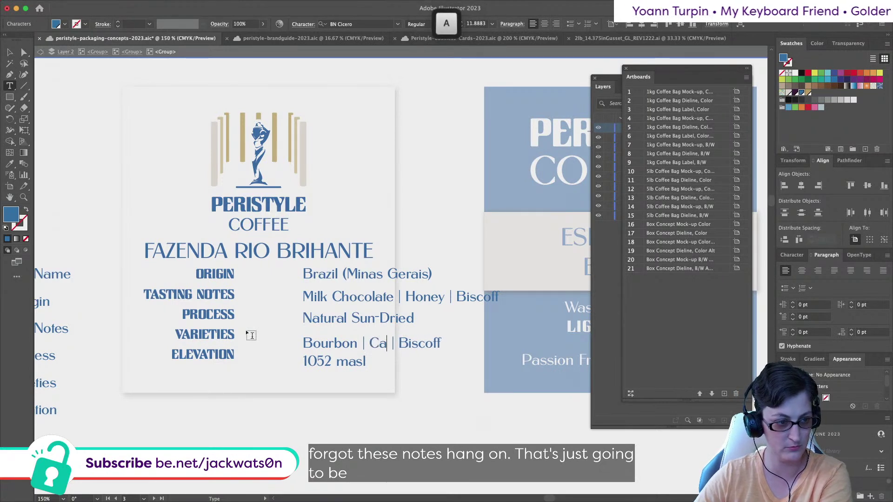
type("i")
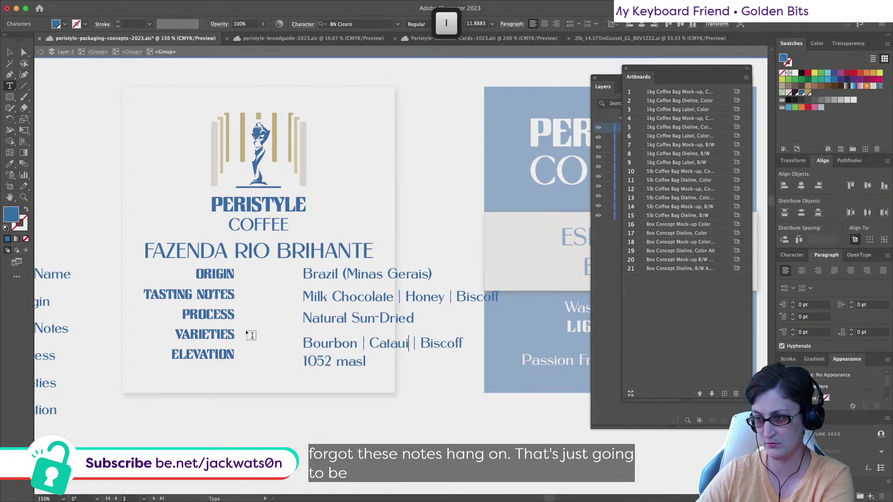
type(" Ic ")
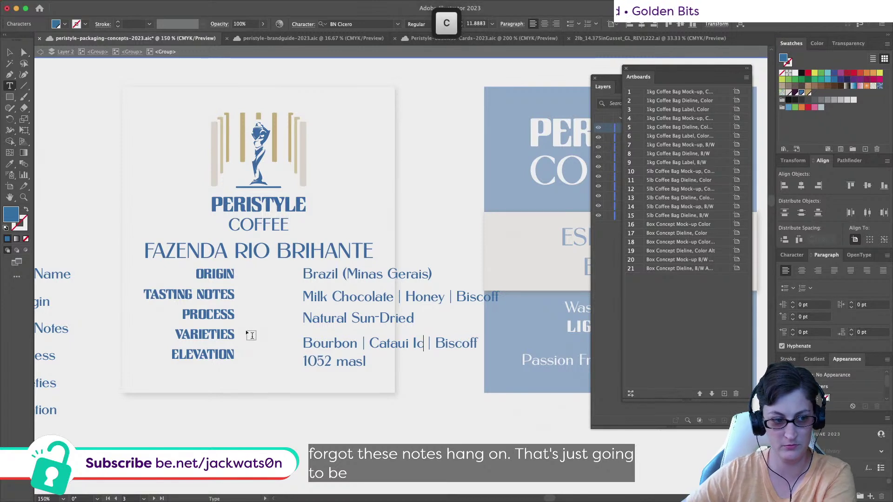
type("atu")
Replace "Biscoff" with "Topazio | Arara" at the end of the varieties value line
key("shift+Right")
key("shift+Right")
key("shift+Right")
key("shift+Right")
key("shift+Right")
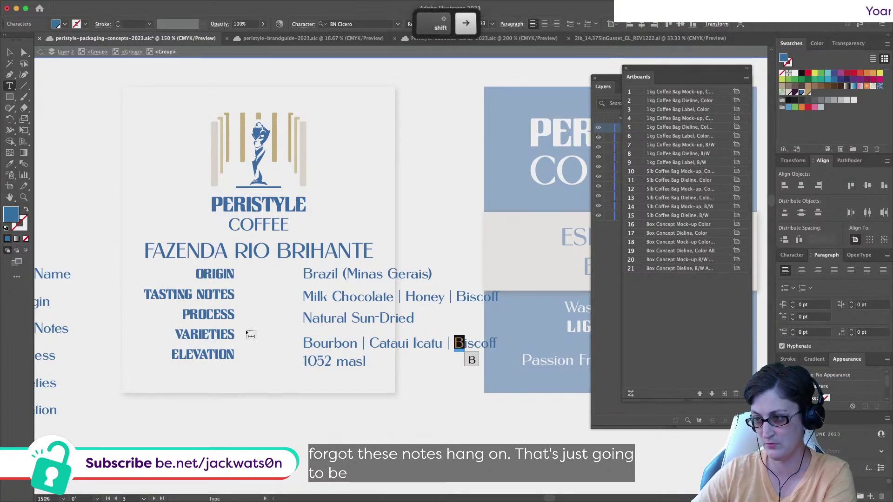
key("shift+Right")
type("T")
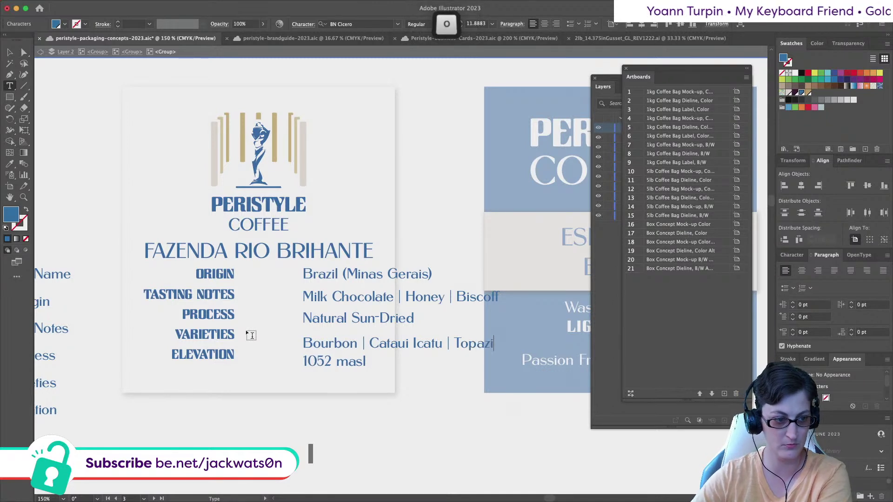
type("opazio |")
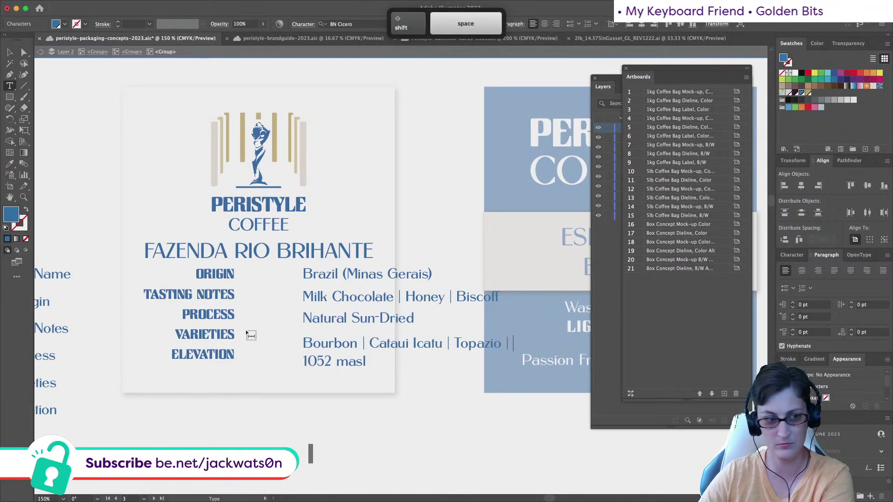
type(" Arara")
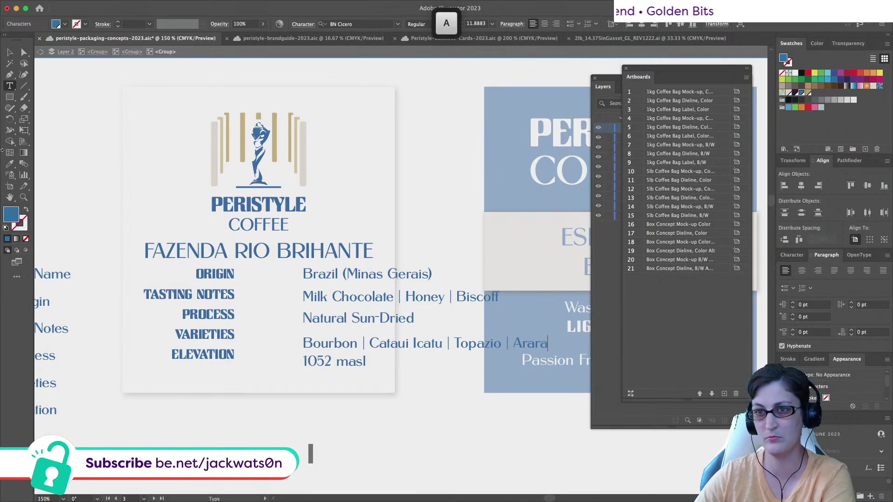
Set all the left-aligned value lines to 10 pt and move them together close beside the bold field names
left_click(9, 52)
left_click(321, 363, "shift")
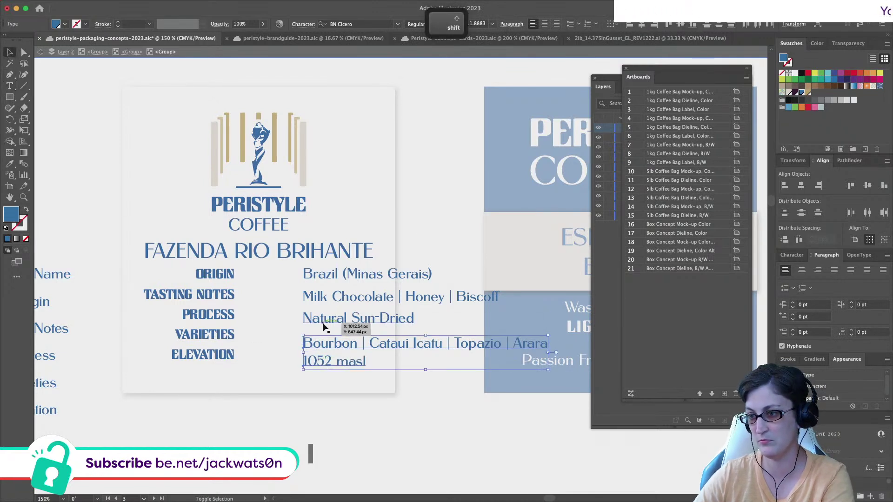
left_click(326, 318, "shift")
left_click(325, 297, "shift")
left_click(325, 274, "shift")
left_click(492, 23)
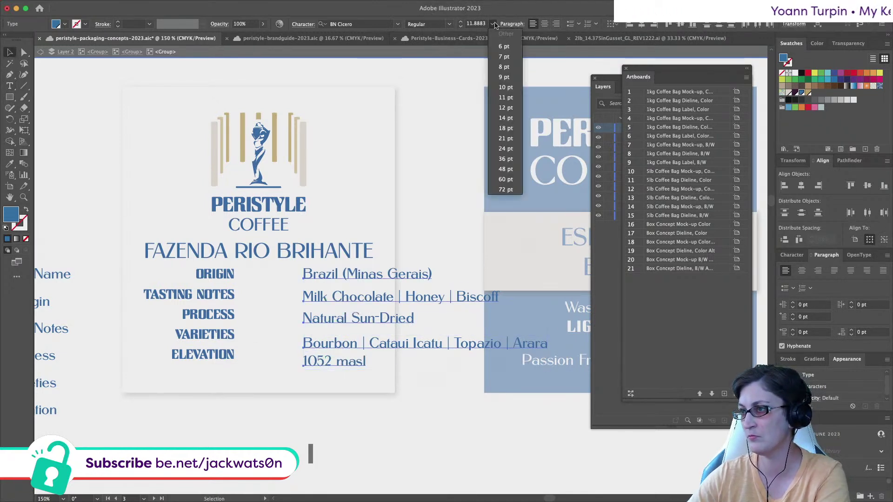
left_click(509, 91)
left_click_drag(321, 363, 260, 367)
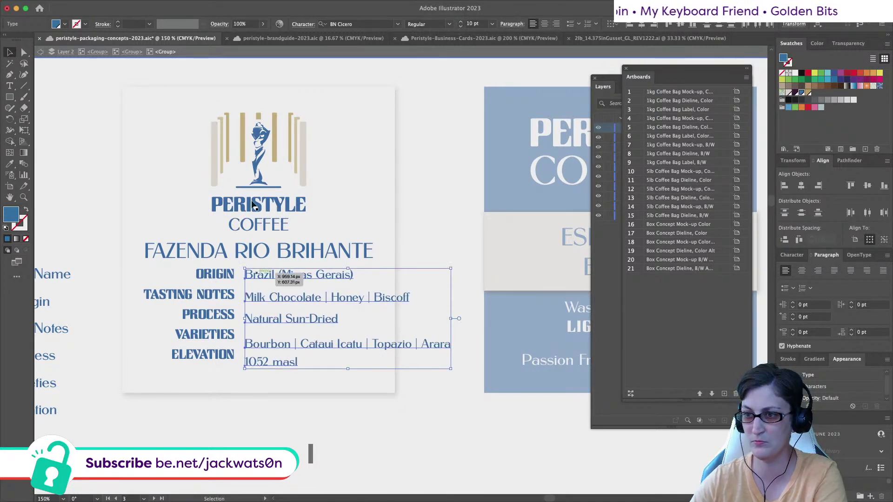
left_click(255, 274)
left_click(219, 276, "shift")
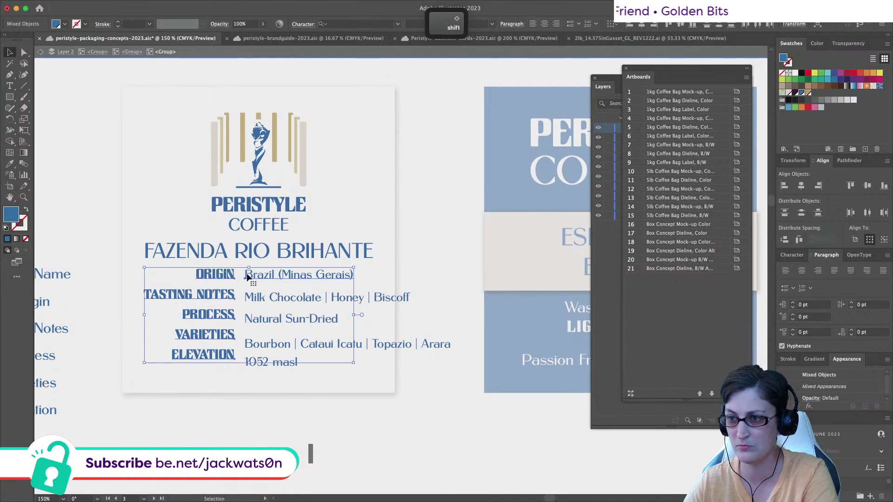
key("super+z")
left_click(24, 52)
left_click_drag(257, 277, 259, 259)
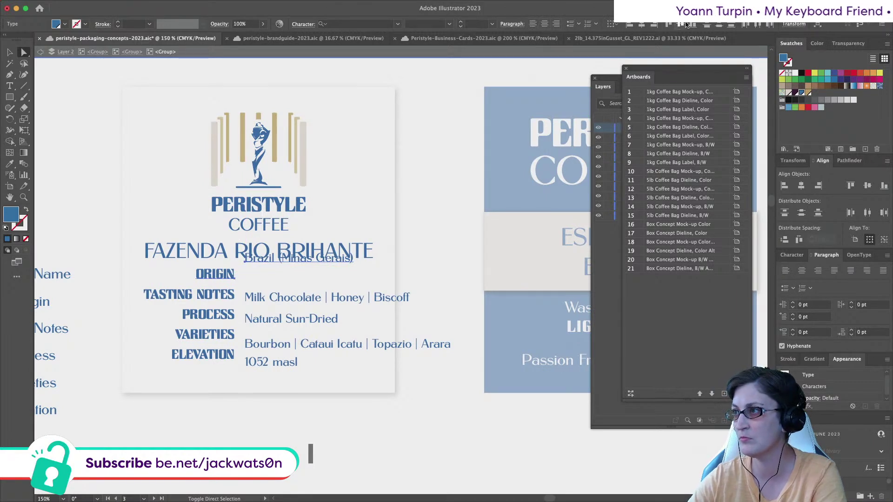
key("super+z")
Raise the "1052 masl" line level with "ELEVATION" and distribute the five value lines evenly in height
left_click(264, 365)
left_click_drag(263, 365, 280, 348)
left_click(279, 320, "shift")
left_click(279, 299, "shift")
left_click(279, 276, "shift")
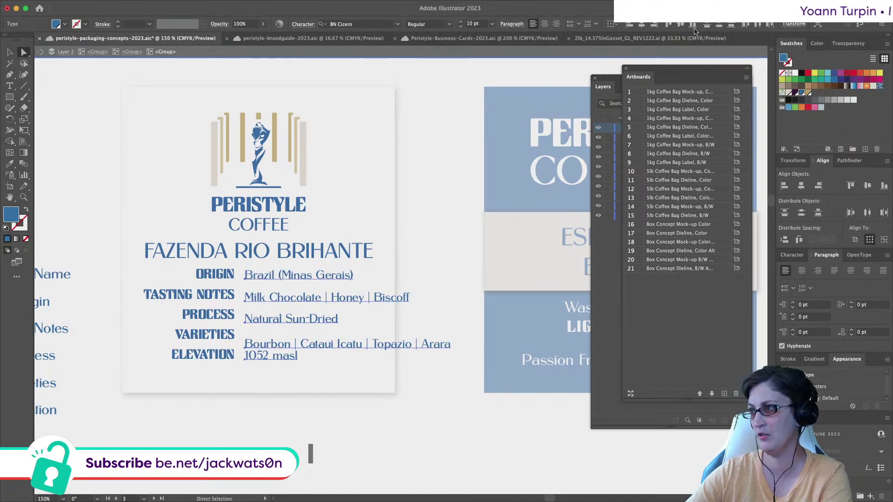
left_click(719, 26)
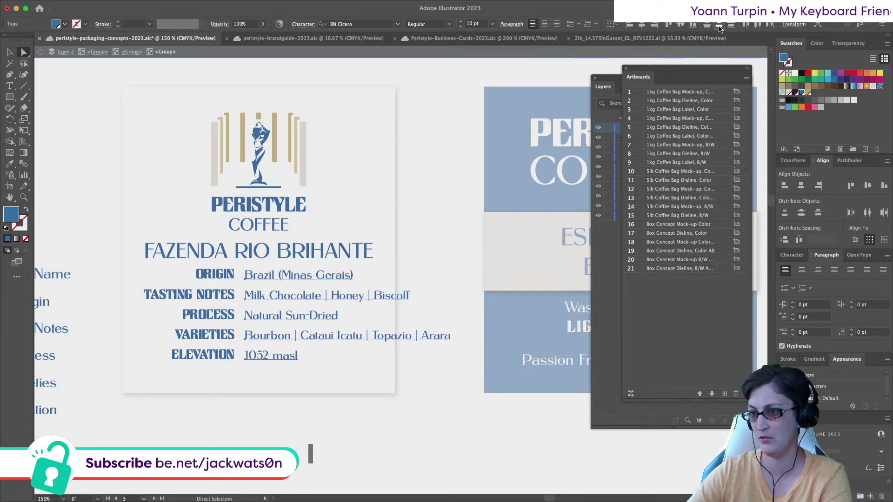
left_click(398, 463)
Match the "FAZENDA RIO BRIHANTE" text style to the logo's "COFFEE" line with the Eyedropper
scroll(395, 463, "left", 3)
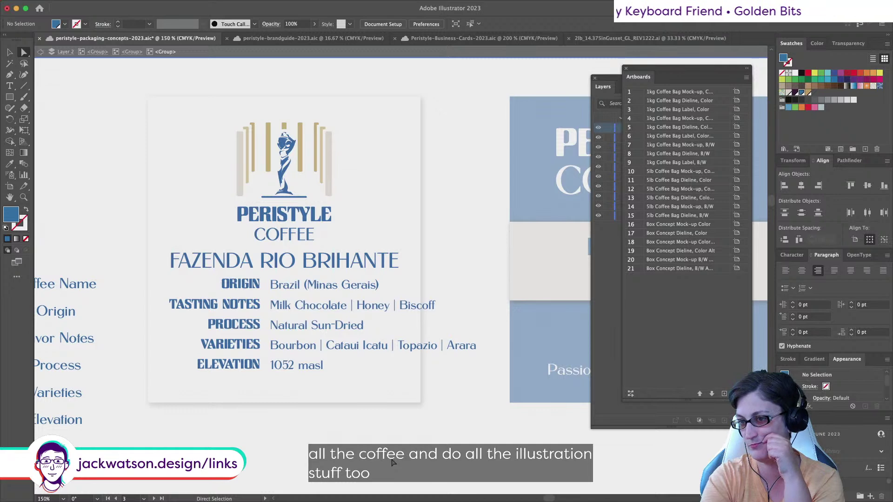
scroll(391, 461, "left", 5)
scroll(392, 462, "left", 2)
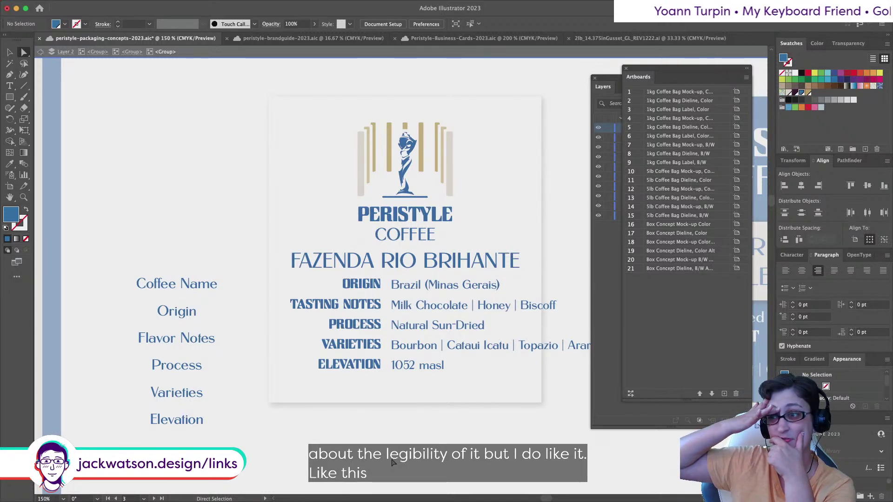
scroll(489, 415, "right", 3)
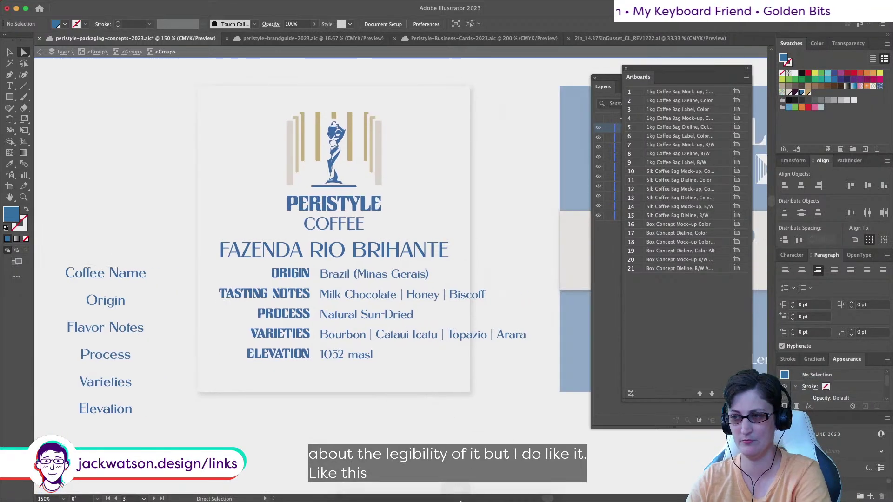
key("v")
left_click(384, 257)
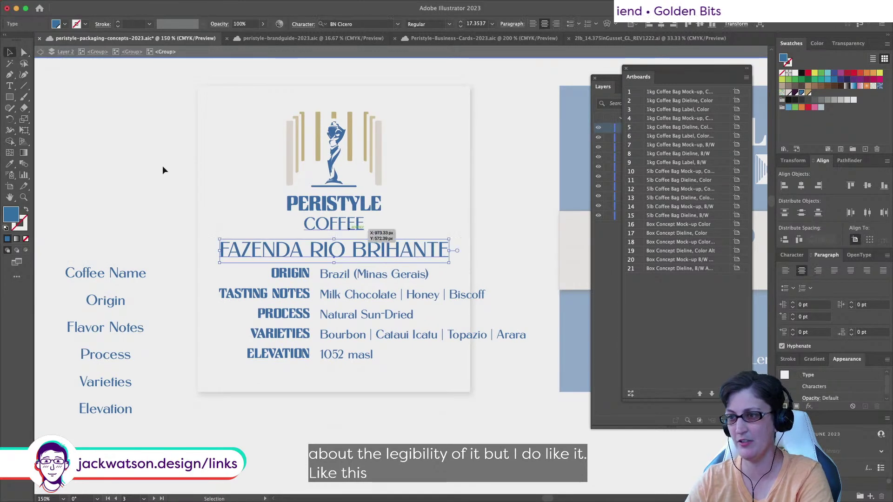
key("i")
left_click(332, 222)
key("ctrl+shift+a")
Move the "FAZENDA RIO BRIHANTE" line back beneath the logo so it sits above the coffee details
scroll(288, 262, "down", 3)
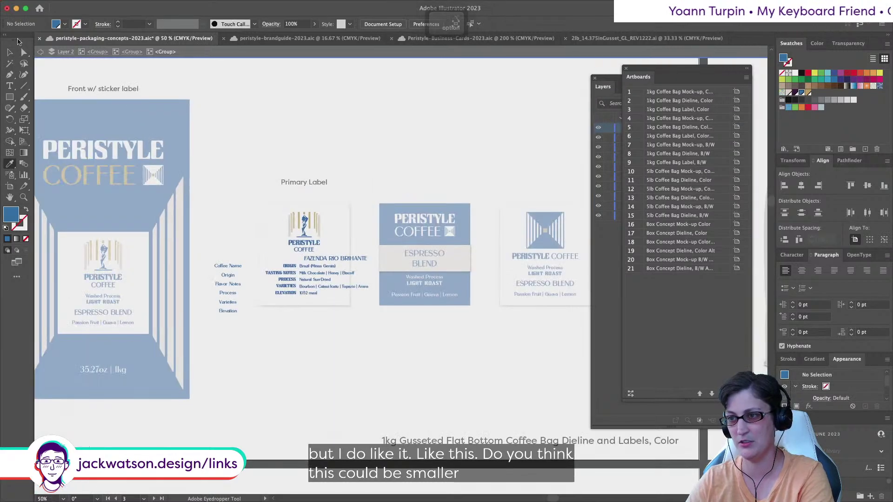
scroll(399, 282, "up", 1)
key("a")
left_click(389, 249)
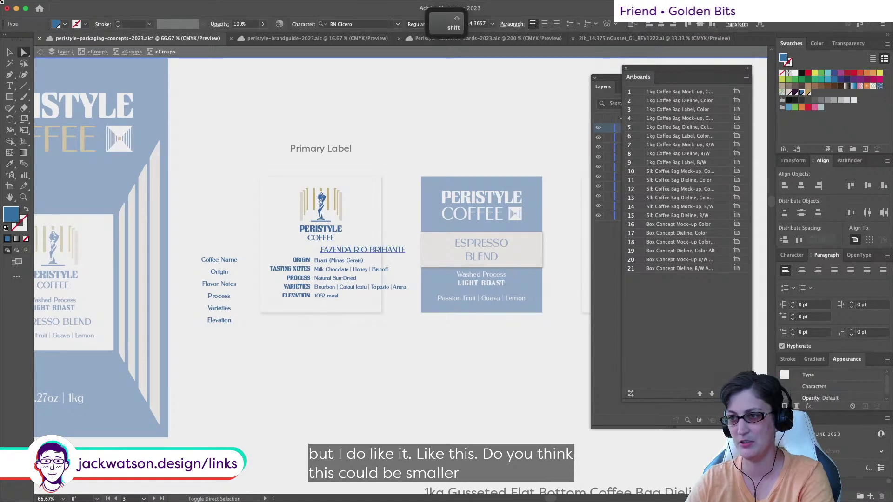
key("v")
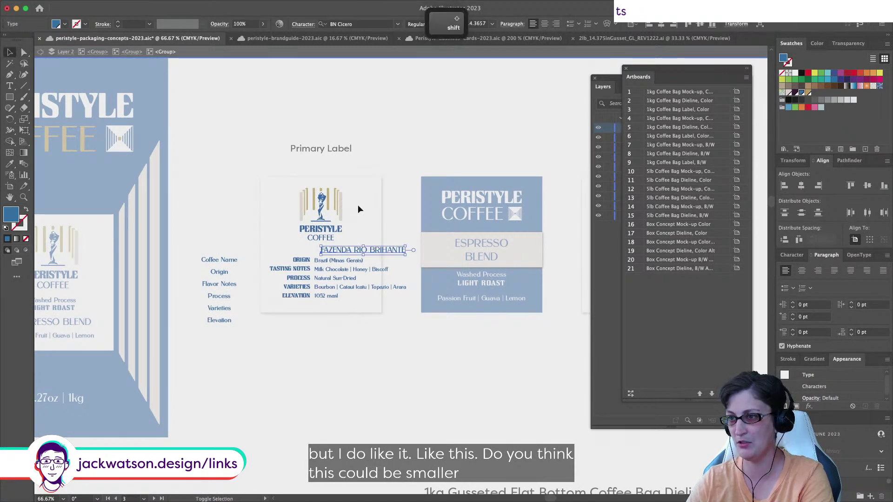
left_click_drag(364, 250, 331, 252)
key("super+shift+a")
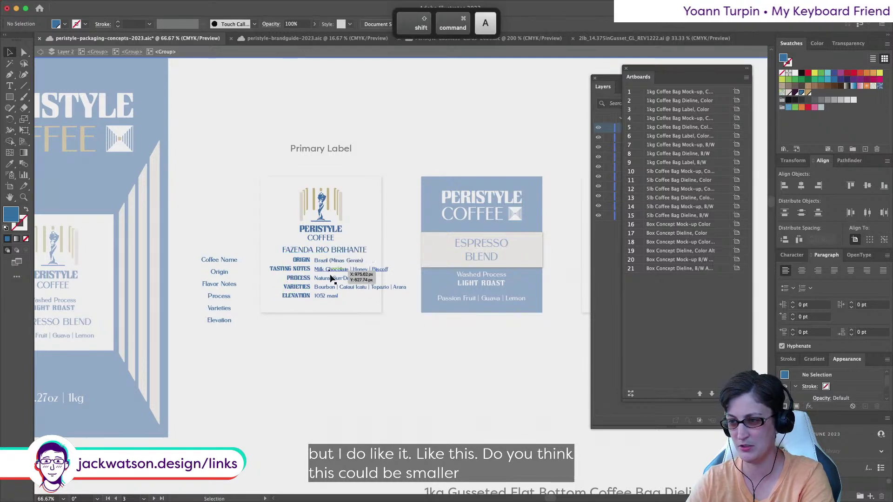
Group the field names with their value lines and center the group and coffee name horizontally beneath the logo
left_click_drag(390, 346, 301, 277)
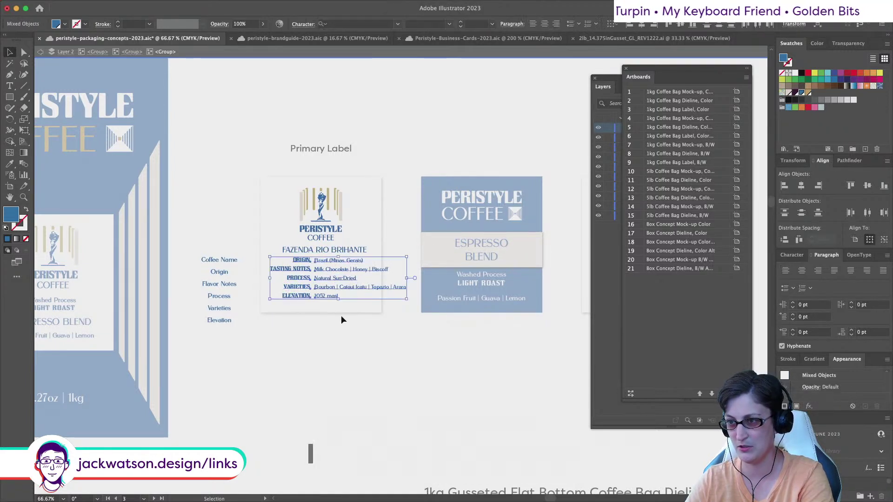
left_click(353, 308, "shift")
left_click_drag(372, 394, 344, 203)
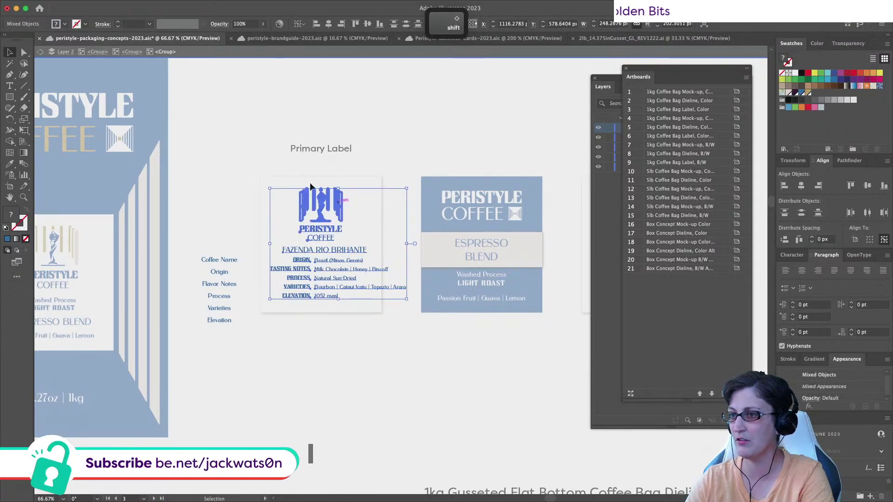
left_click(325, 24)
key("super+shift+a")
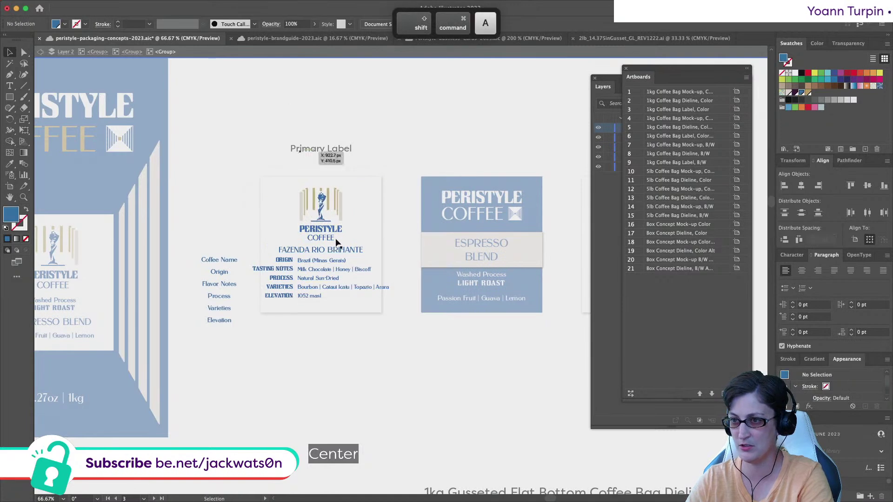
Reduce the grouped field names and values to 8 pt and recenter the group horizontally beneath the logo
left_click(358, 274)
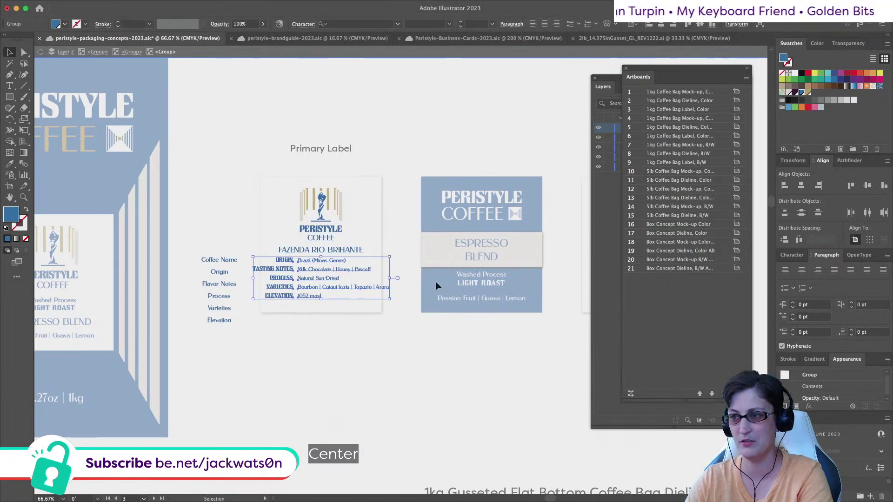
key("Tab")
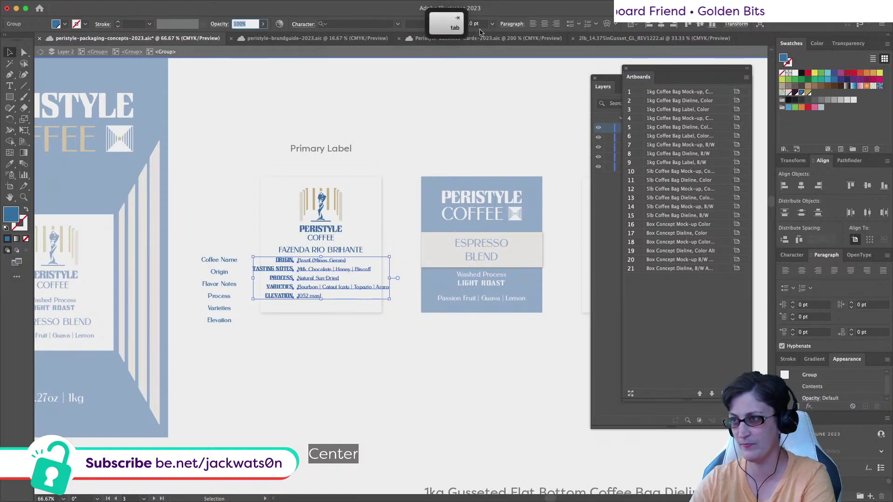
left_click(325, 383)
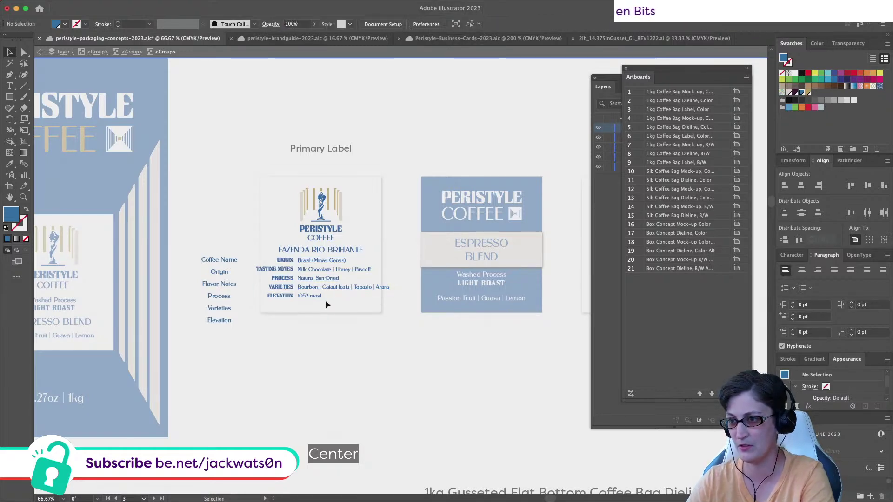
scroll(324, 299, "up", 1)
left_click(324, 300)
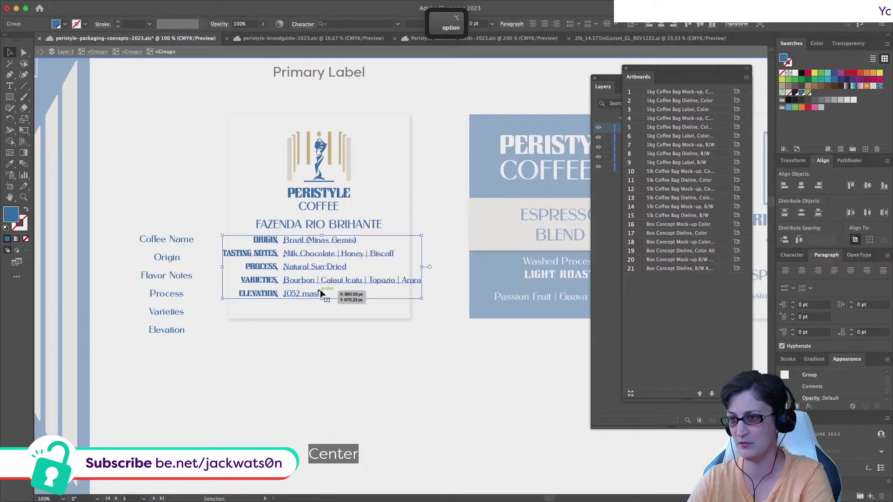
left_click(491, 24)
left_click(408, 319)
left_click(409, 319)
left_click_drag(393, 362, 285, 147)
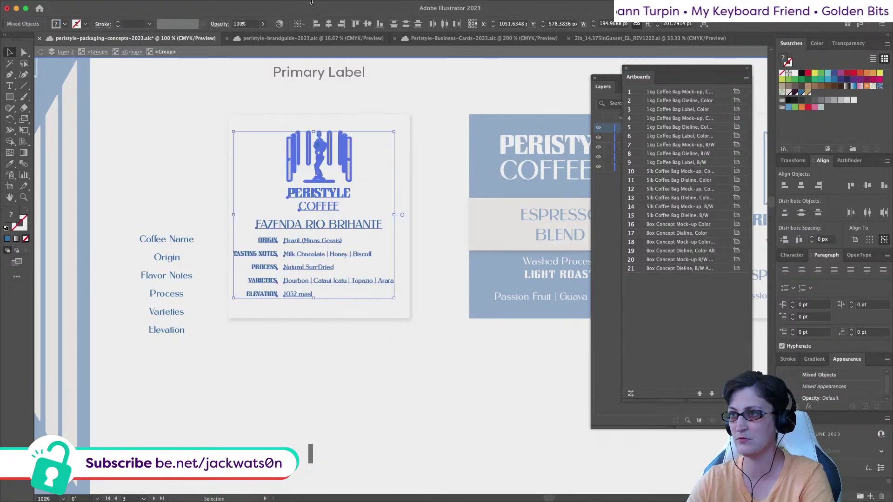
key("shift+super+a")
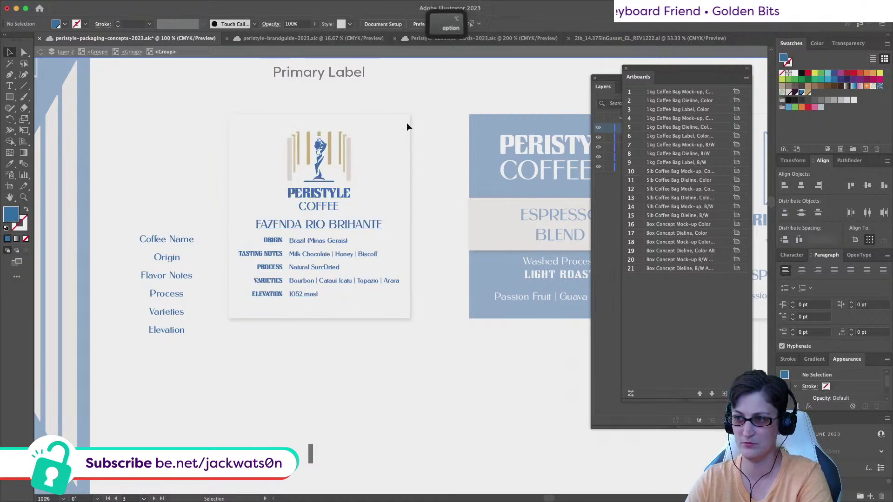
scroll(406, 122, "down", 1)
scroll(372, 186, "right", 1)
scroll(355, 214, "up", 1)
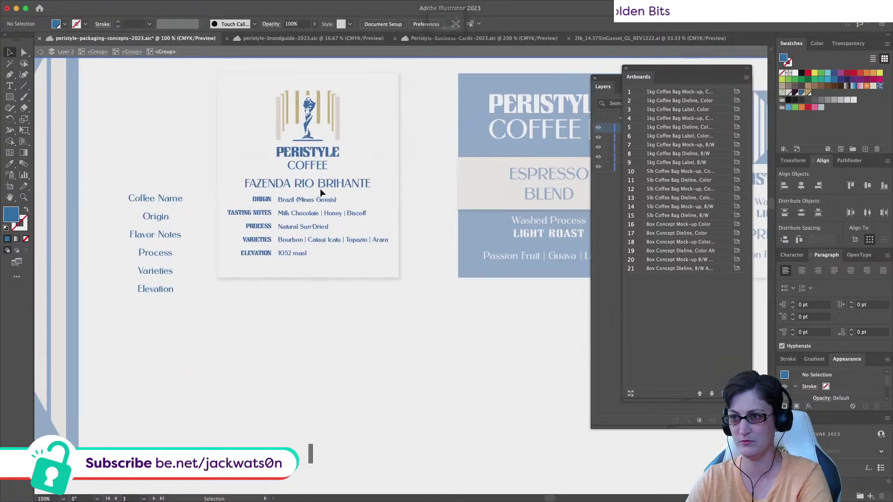
left_click(303, 236)
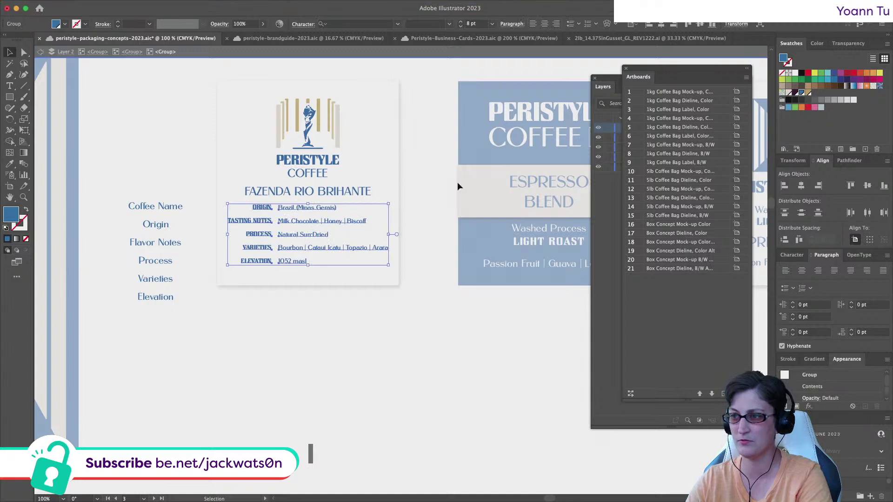
left_click(415, 328)
scroll(415, 328, "left", 1)
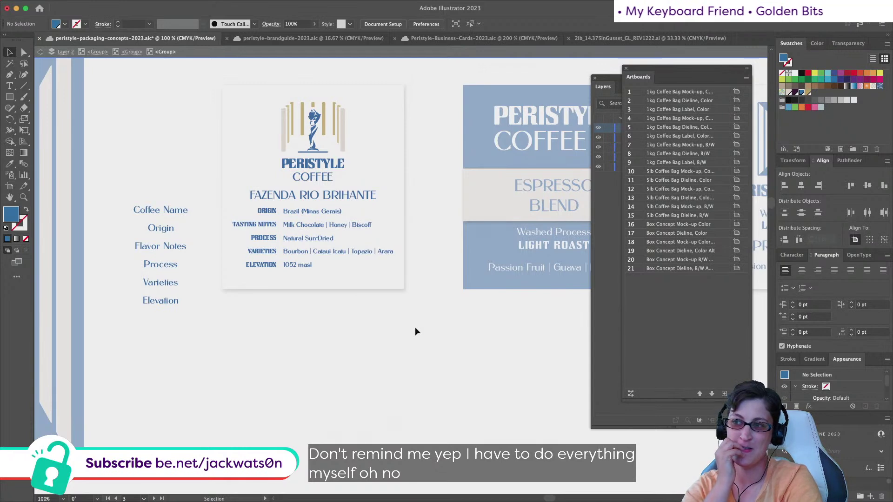
Set the grouped field names and values on the Primary Label to 9 pt
scroll(415, 331, "up", 1)
left_click(313, 255)
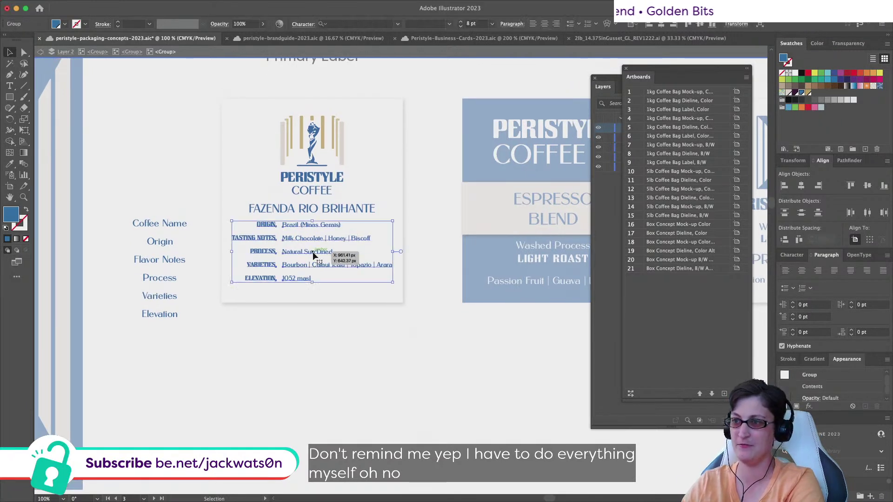
left_click(476, 24)
type("9")
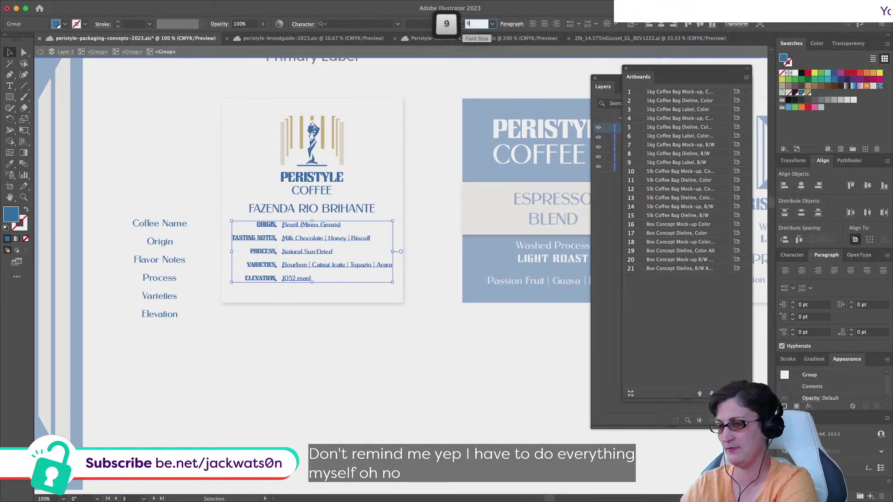
key("Return")
left_click(424, 233)
Duplicate the grouped coffee details and place the spare copy in the empty area below the label
scroll(348, 272, "left", 2)
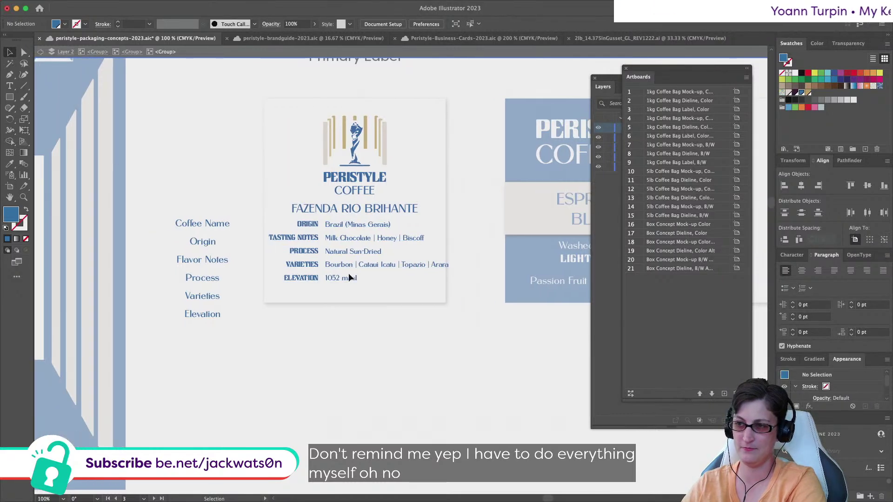
scroll(348, 273, "down", 3, "alt")
scroll(348, 273, "up", 2, "alt")
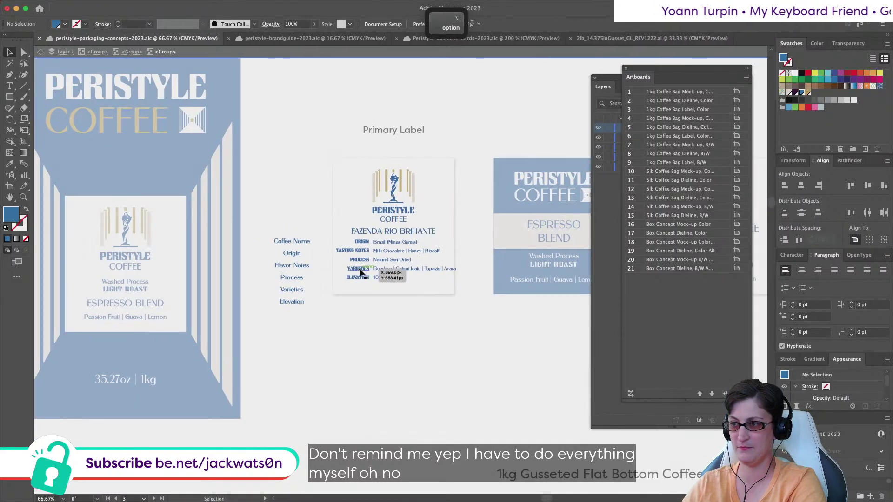
scroll(360, 272, "up", 2, "alt")
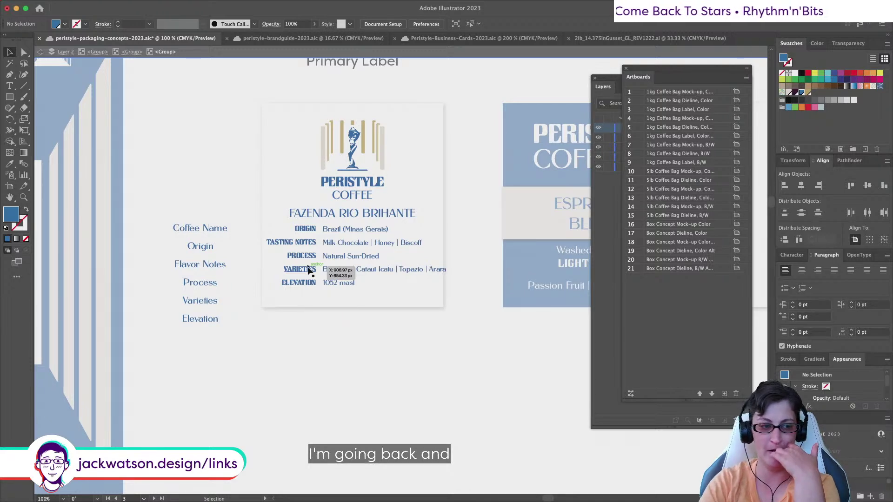
left_click(354, 243)
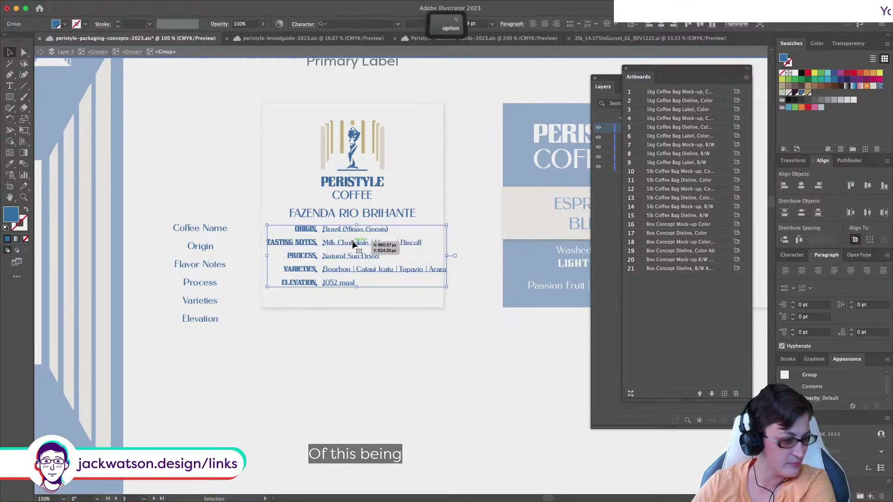
scroll(353, 242, "down", 3)
scroll(350, 241, "up", 3)
key("super+f")
left_click_drag(312, 252, 317, 380)
Ungroup the label's coffee details, including the nested field names, so each line can be moved separately
right_click(276, 229)
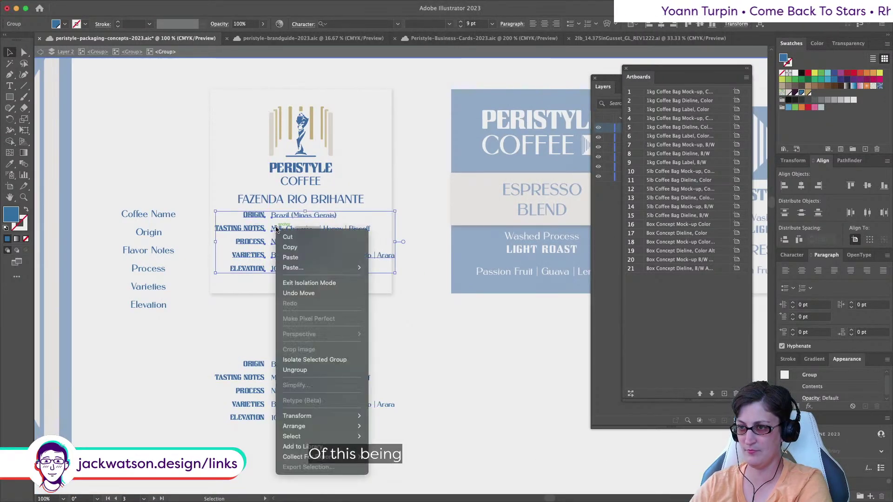
left_click(295, 370)
left_click(290, 276)
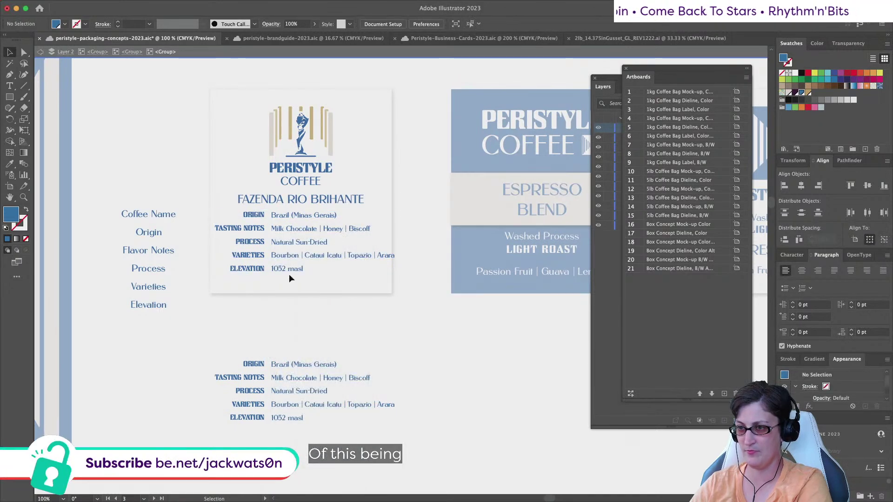
left_click_drag(286, 268, 266, 264)
key("super+z")
right_click(259, 255)
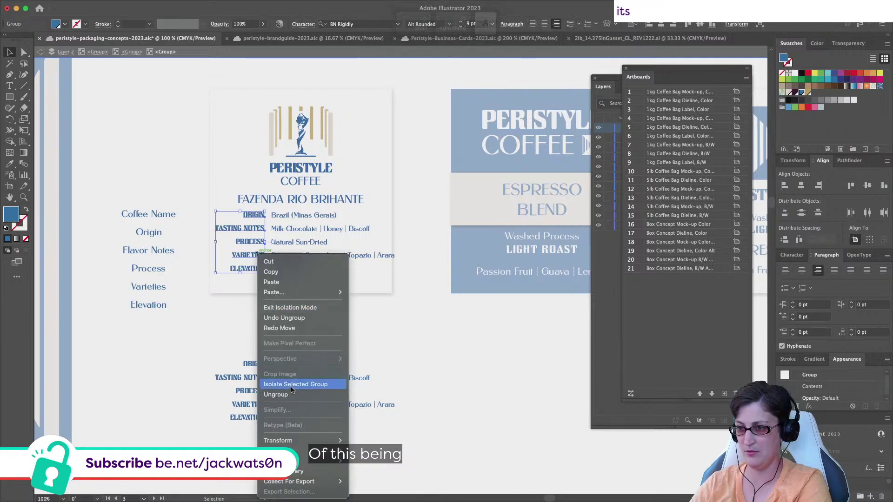
left_click(276, 394)
Center "VARIETIES" and its value line horizontally with the coffee name, stacking the values directly under the heading
left_click_drag(255, 282, 255, 303)
left_click_drag(279, 255, 279, 277)
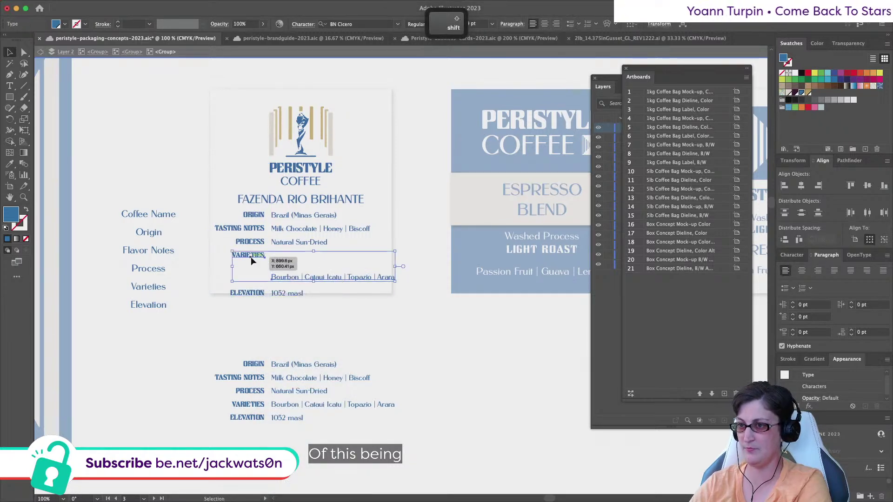
left_click(316, 200, "shift")
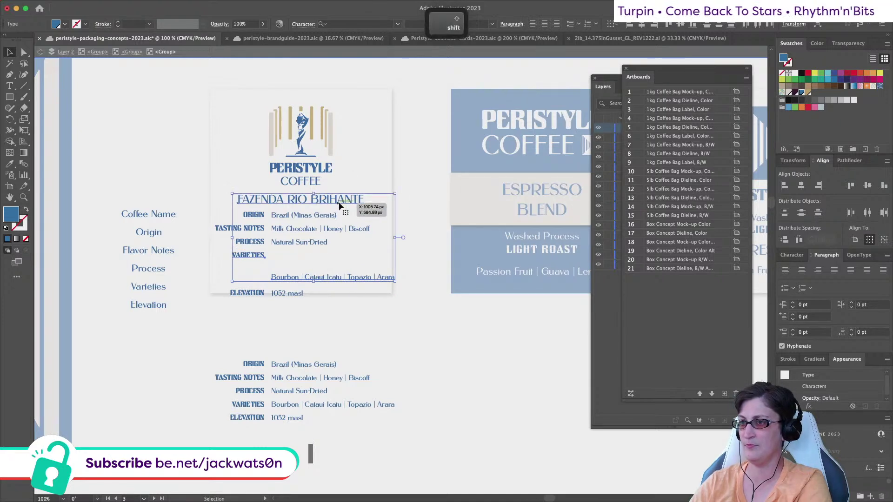
left_click(638, 26)
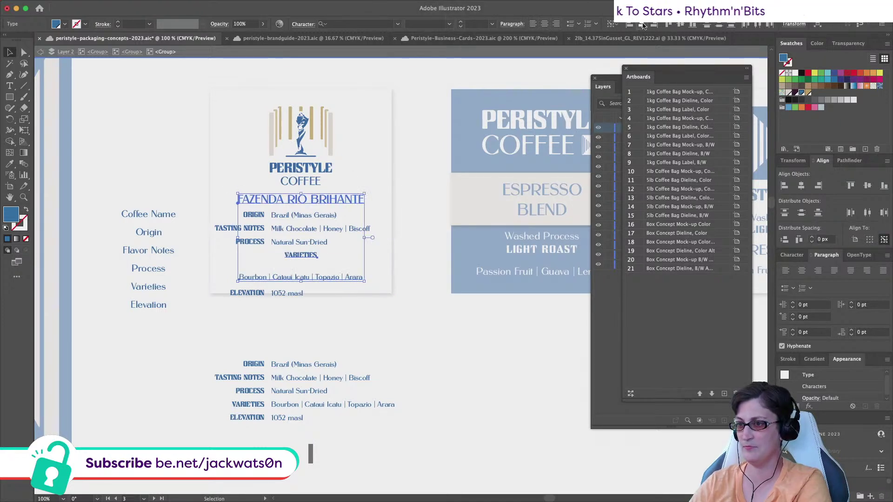
key("super+shift+a")
left_click_drag(319, 288, 322, 269)
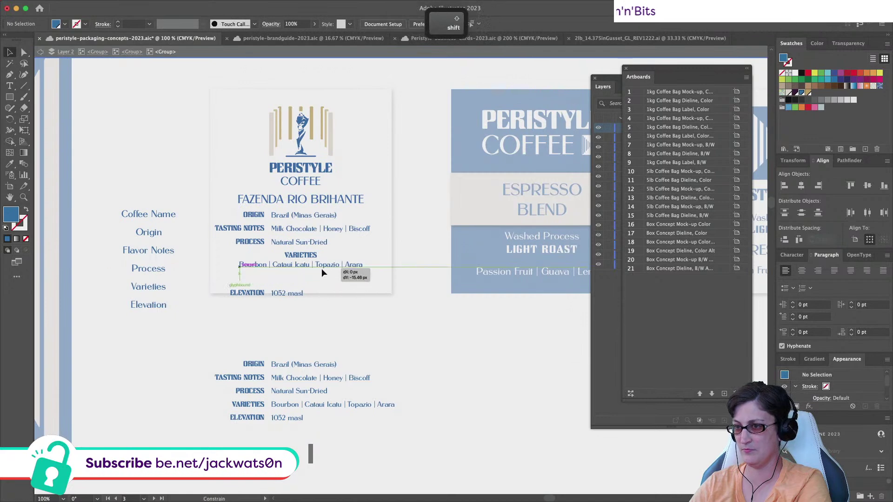
key("super+shift+a")
Move the "ELEVATION" name and its "1052 masl" value up to sit just under the varieties values
scroll(329, 273, "up", 1)
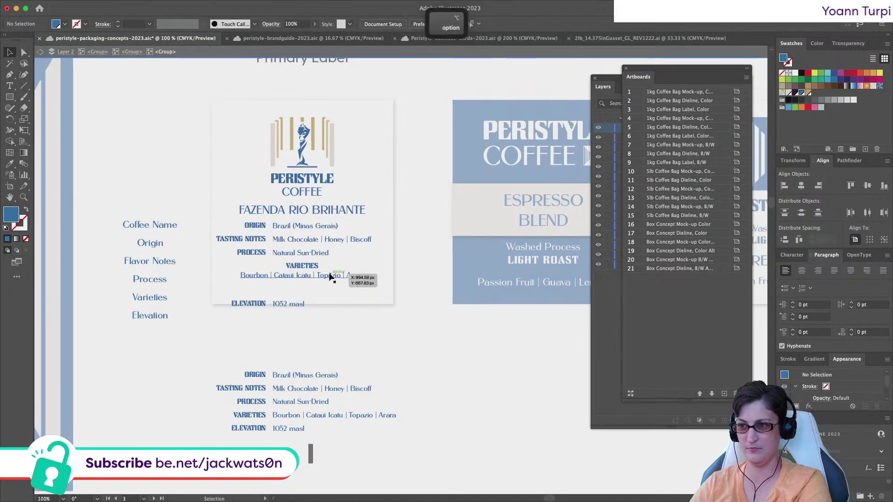
scroll(328, 273, "up", 1)
left_click(264, 318)
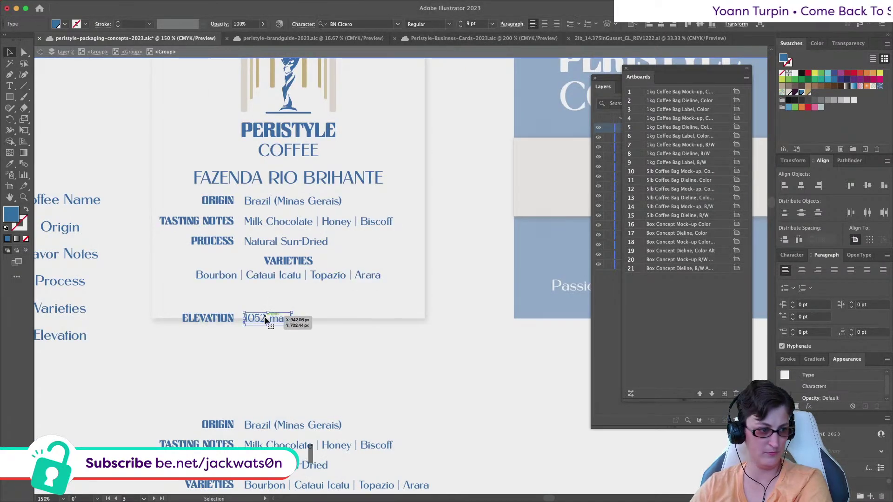
left_click_drag(199, 319, 199, 294)
key("super+shift+a")
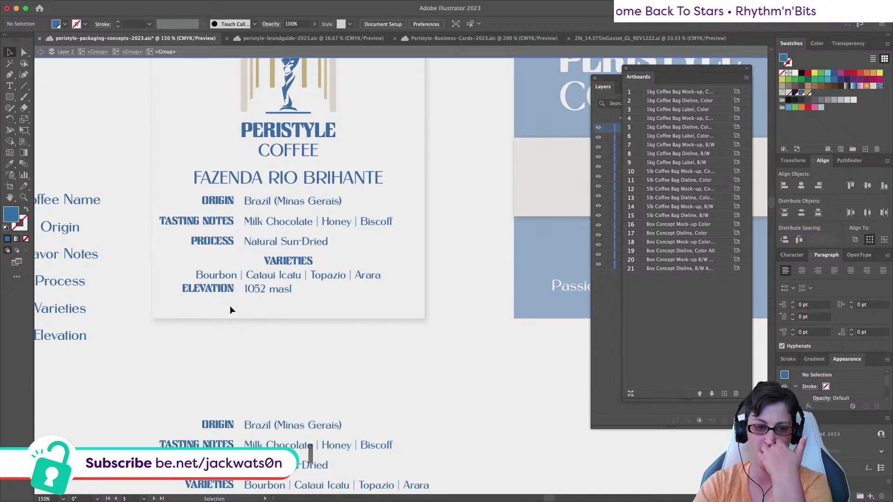
left_click(287, 222)
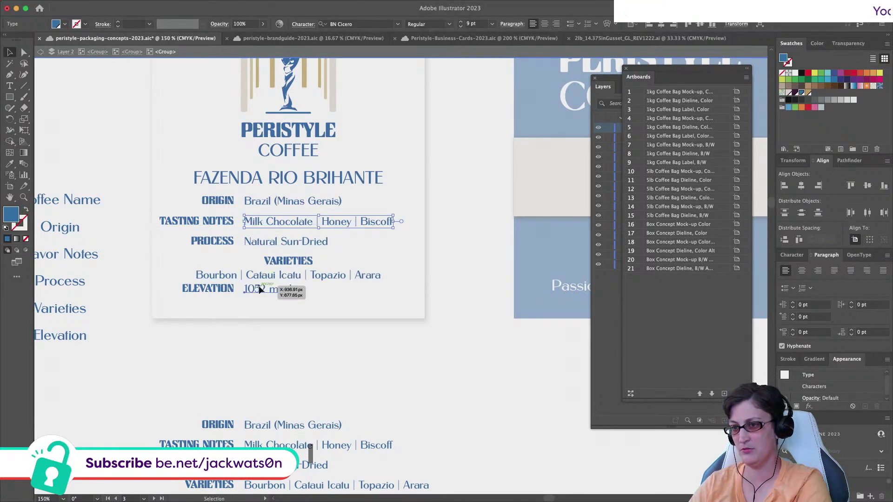
left_click(245, 290)
left_click_drag(223, 291, 228, 255)
key("super+z")
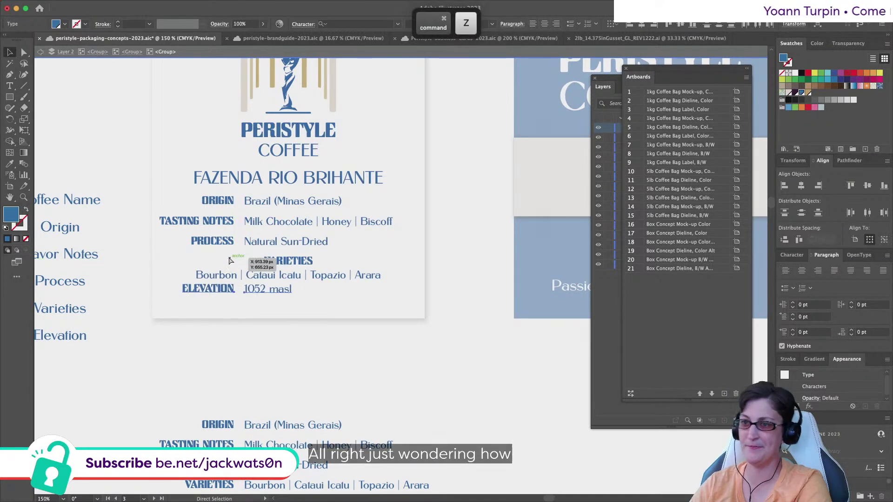
left_click(313, 305)
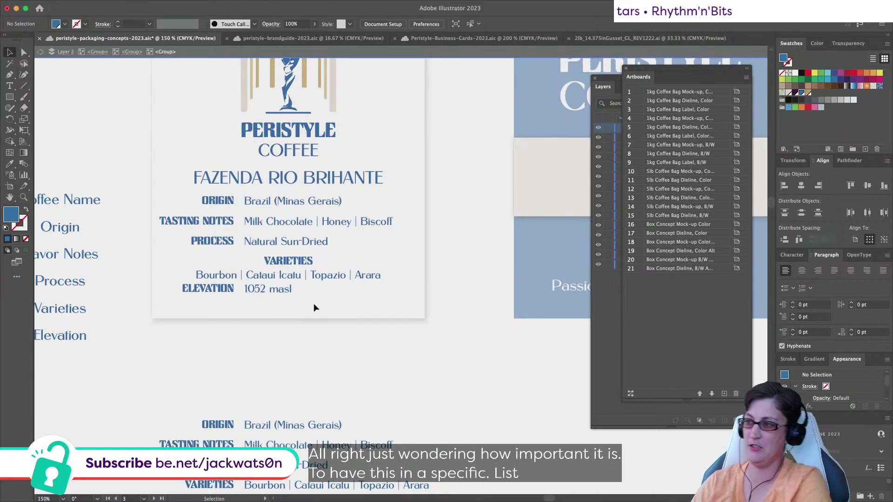
Examine the label's revised detail layout beside the bag mock-up and the spare copy below it
key("super+minus")
key("super+minus")
key("super+minus")
key("super+minus")
scroll(340, 266, "up", 2)
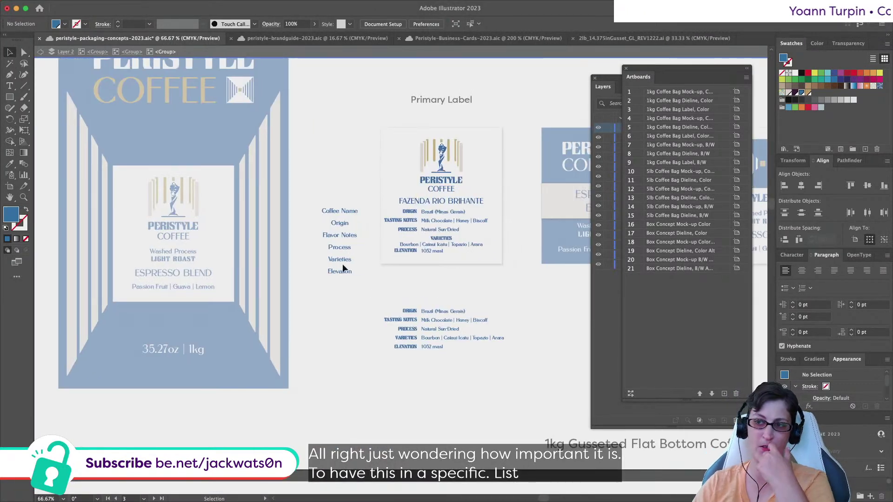
scroll(465, 258, "right", 2)
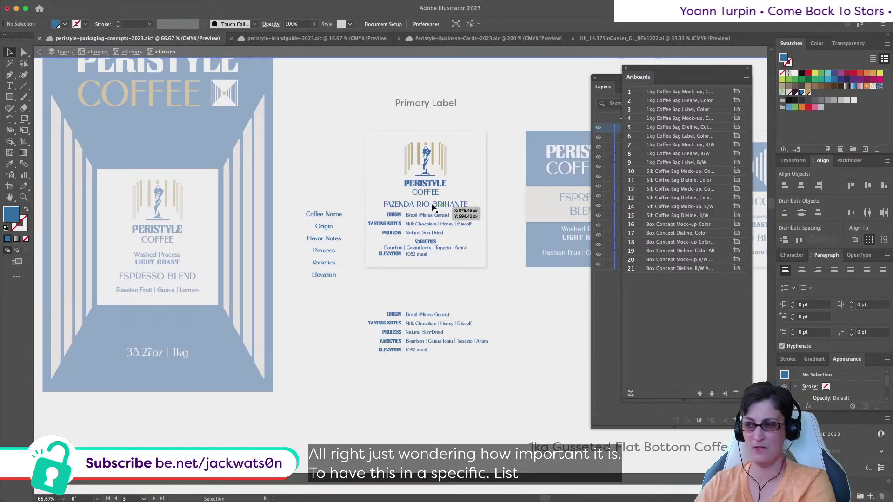
scroll(425, 211, "up", 1)
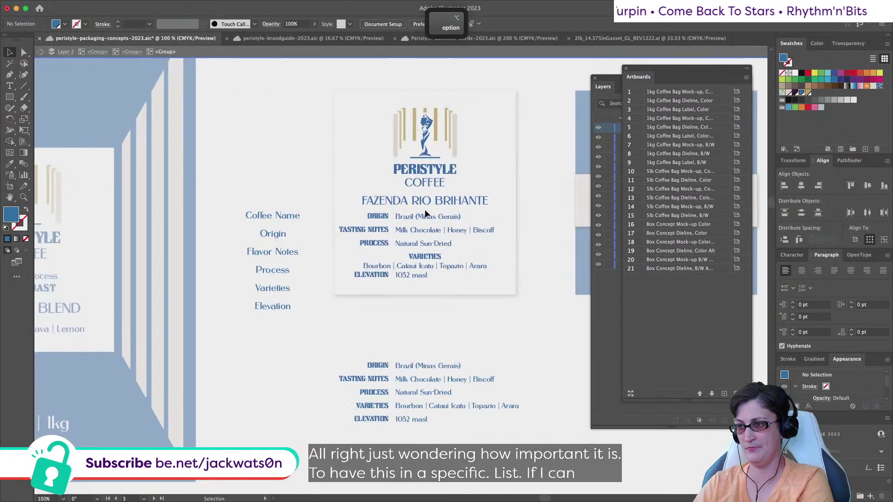
scroll(425, 210, "left", 2)
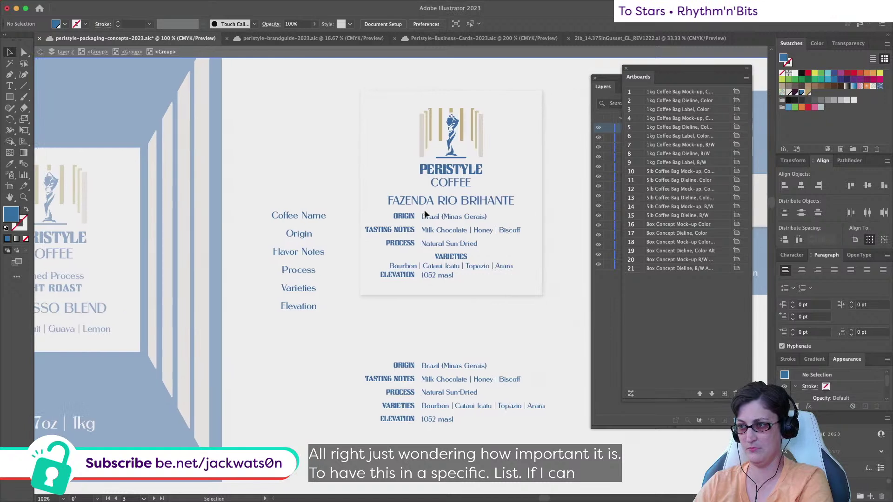
Move "TASTING NOTES" and its values below the label, stack heading over values, and center both with the "VARIETIES" heading
left_click(454, 230)
left_click_drag(453, 230, 453, 330)
left_click_drag(388, 230, 468, 322)
left_click(464, 330, "shift")
left_click(464, 258, "shift")
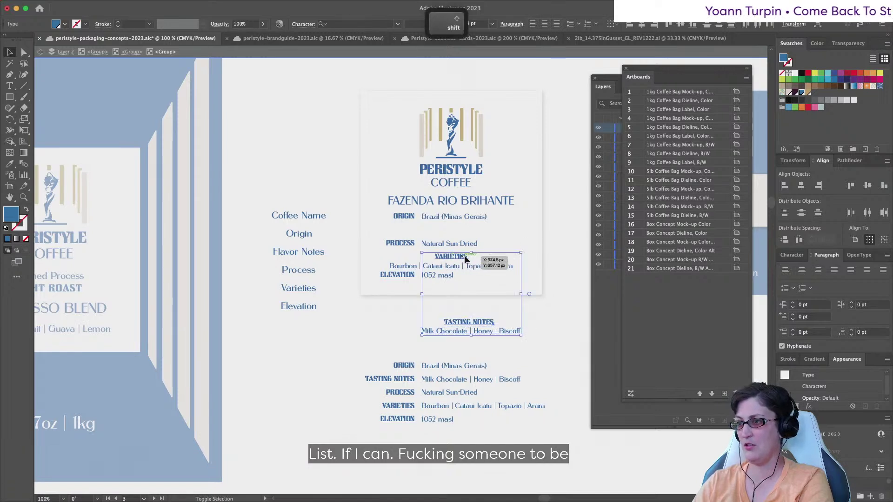
left_click(464, 258)
left_click(642, 25)
key("shift+super+a")
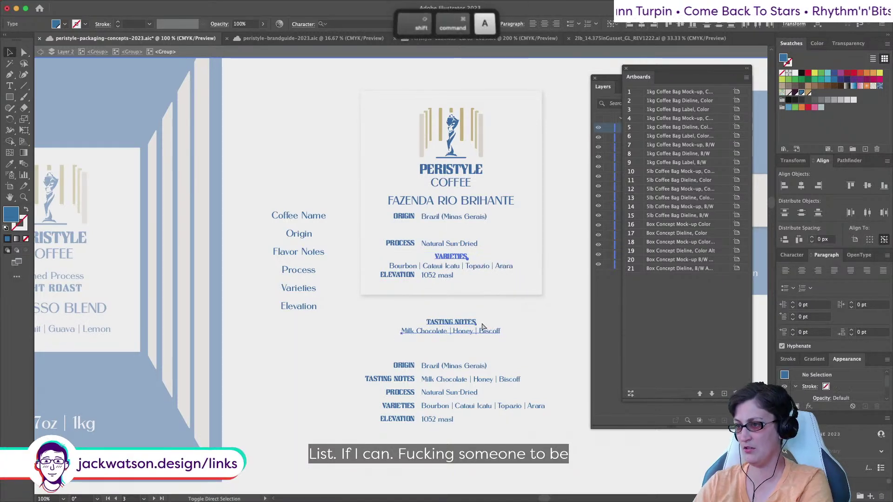
Move the "PROCESS" and "ELEVATION" rows up under "ORIGIN", above the centered "VARIETIES" block
left_click(406, 243)
left_click(430, 244, "shift")
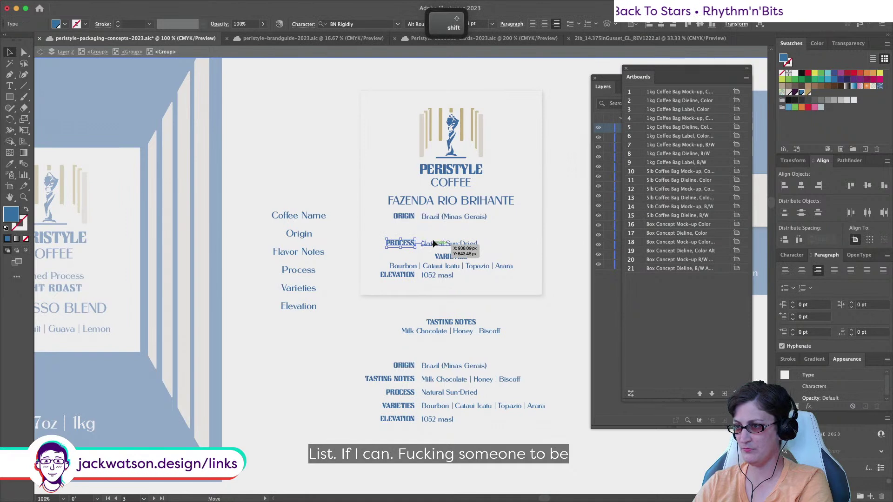
left_click_drag(432, 243, 434, 227)
left_click_drag(406, 275, 429, 236)
left_click_drag(521, 358, 433, 316)
key("shift+super+a")
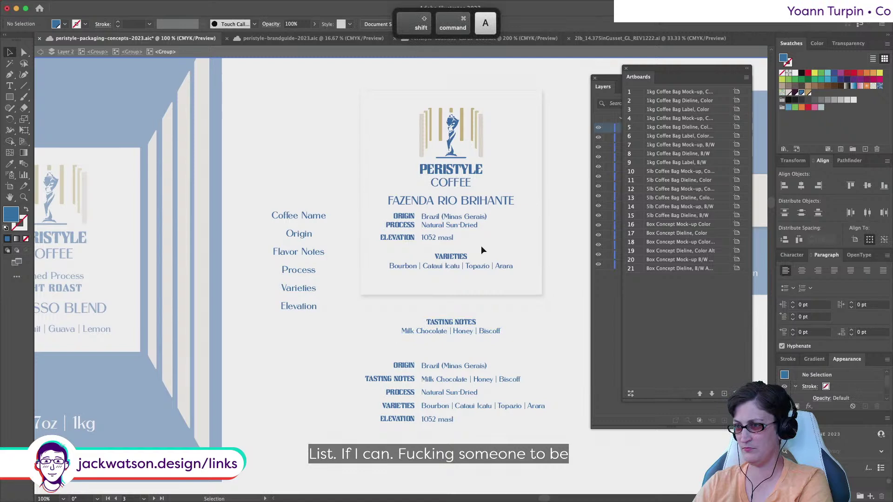
Shift the "ORIGIN", "PROCESS" and "ELEVATION" rows below the varieties block and move the "TASTING NOTES" block directly beneath the coffee name
left_click(406, 220)
left_click_drag(448, 224, 451, 291)
left_click_drag(519, 361, 458, 322)
key("super+z")
key("shift+super+a")
left_click(461, 322)
left_click_drag(489, 332, 488, 223)
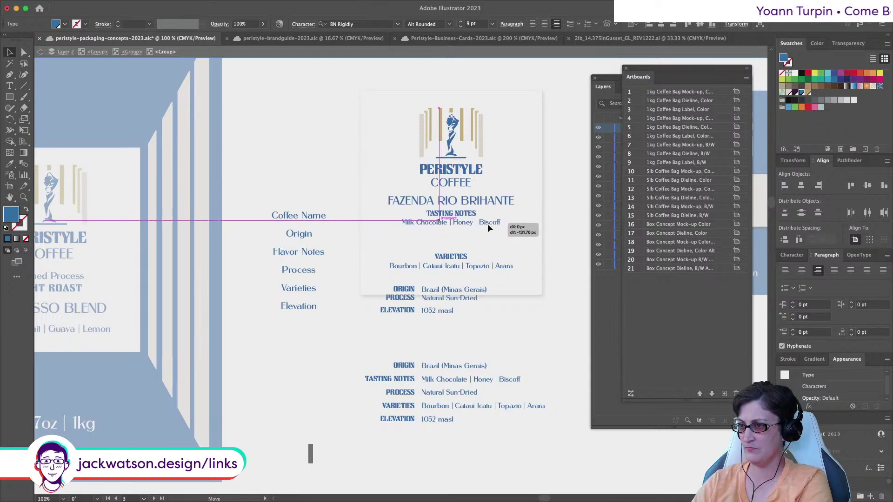
key("shift+super+a")
Move the "VARIETIES" block below the "ELEVATION" row and group each origin, process and elevation name with its value
left_click_drag(442, 267, 455, 334)
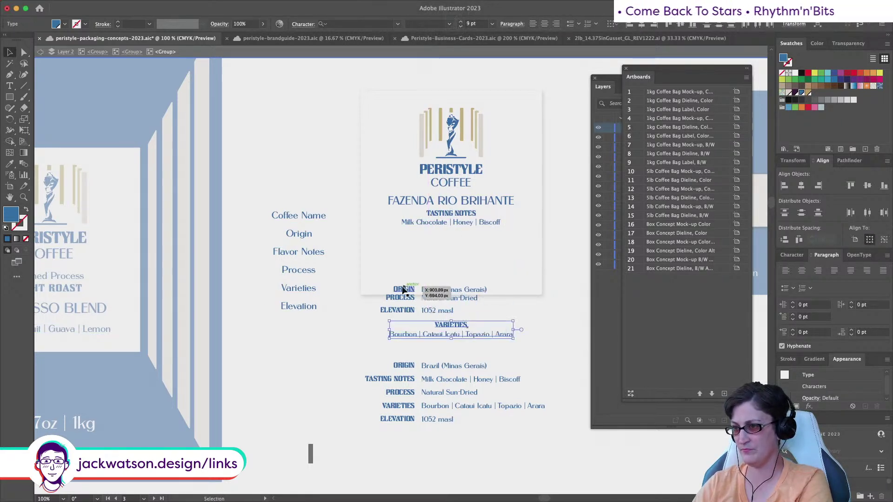
left_click(430, 289)
left_click(448, 300)
key("super+g")
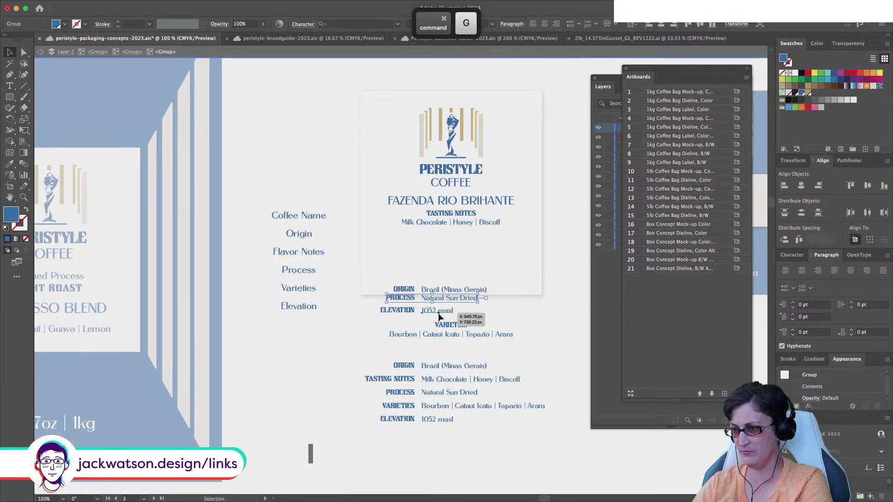
left_click(438, 312)
left_click(394, 311, "shift")
key("super+g")
Move the origin, process and elevation rows up beneath the tasting notes, with the "VARIETIES" block placed under them inside the label
left_click(437, 290)
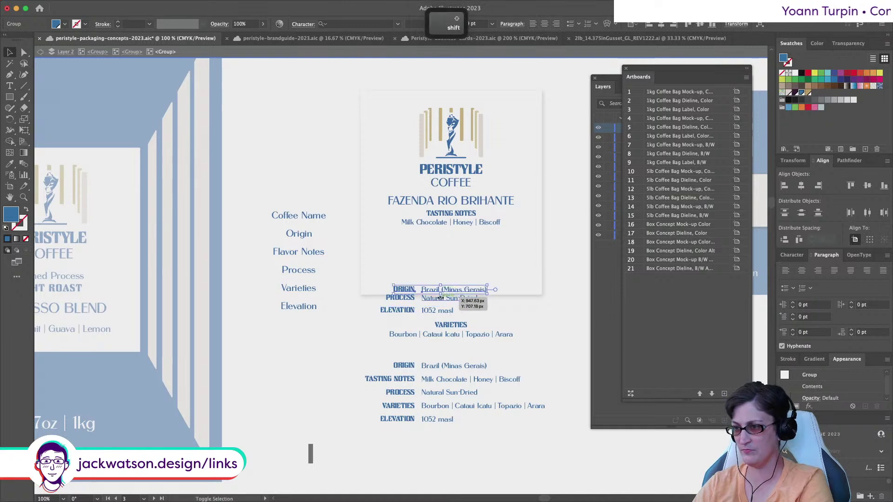
left_click(439, 300, "shift")
left_click(442, 307, "shift")
left_click_drag(441, 307, 441, 258)
left_click_drag(500, 339, 509, 276)
left_click(500, 317)
Move the coffee name "FAZENDA RIO BRIHANTE" out of the label to the empty space just below it
scroll(475, 284, "right", 1)
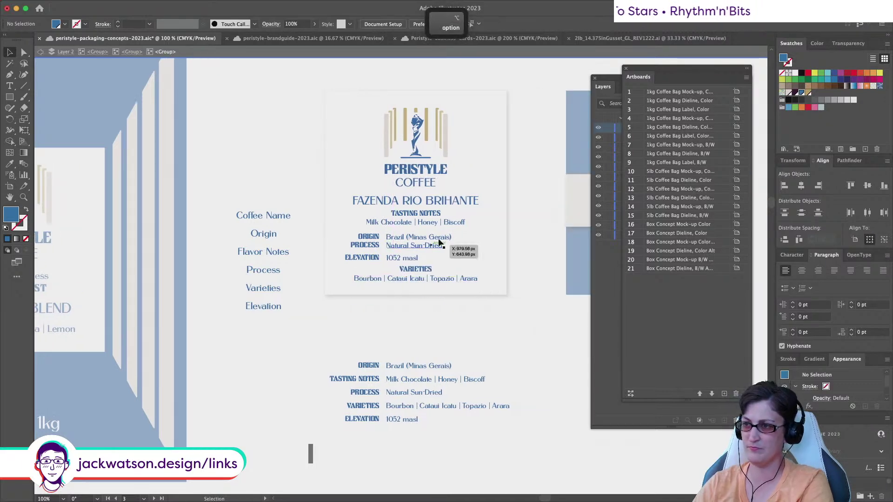
scroll(436, 241, "up", 1)
scroll(438, 239, "up", 1)
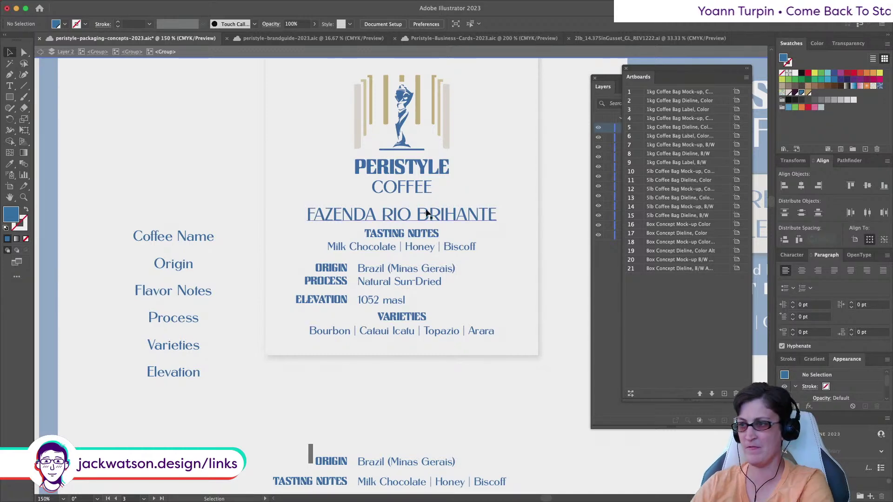
scroll(423, 215, "up", 2)
scroll(364, 278, "right", 1)
left_click(364, 278)
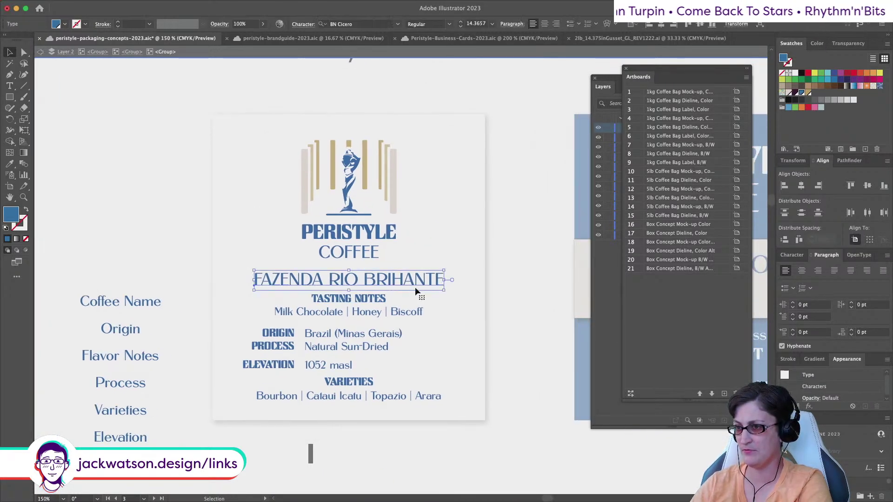
scroll(417, 287, "down", 1)
scroll(417, 288, "right", 1)
scroll(417, 288, "left", 1)
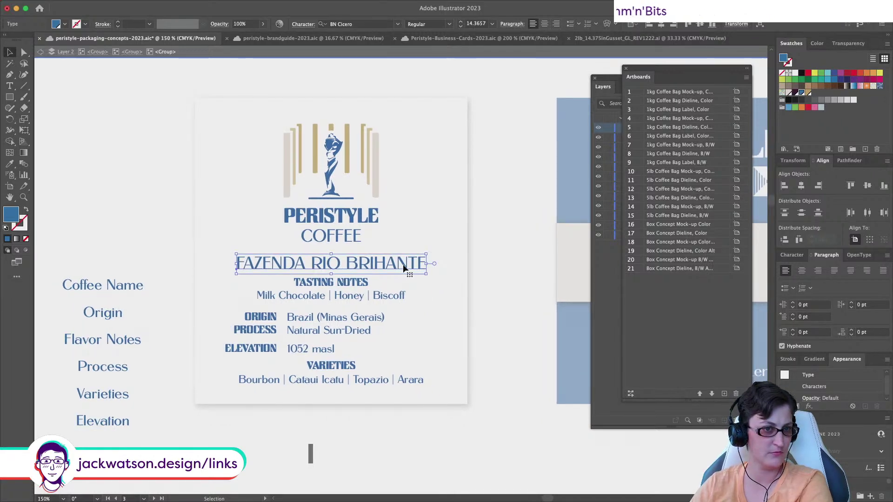
left_click_drag(404, 267, 403, 425)
Group the "TASTING NOTES" heading with its flavor line and move the block up directly beneath the logo
left_click_drag(365, 298, 364, 278)
key("super+z")
left_click(352, 282, "shift")
key("super+g")
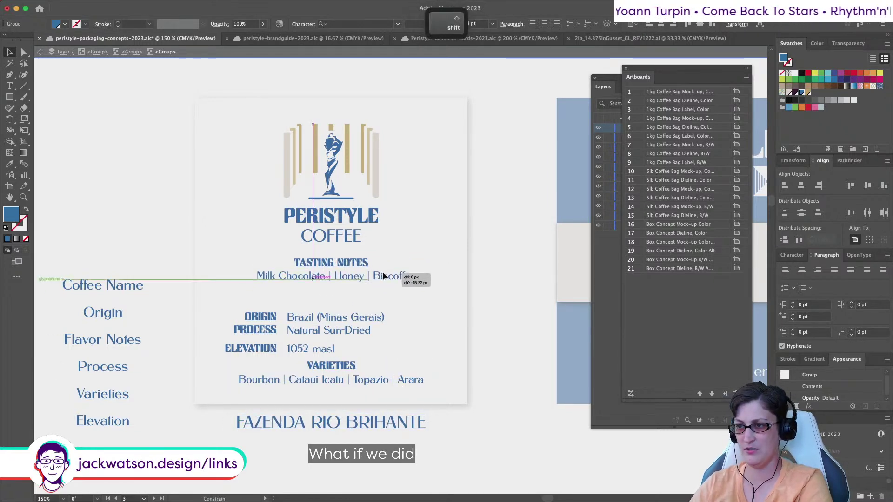
Place the coffee name "FAZENDA RIO BRIHANTE" between the tasting notes block and the "ORIGIN" row
scroll(404, 345, "left", 5)
key("super+minus")
left_click(470, 390, "shift")
key("shift+super+a")
left_click_drag(458, 390, 462, 305)
scroll(495, 417, "right", 2)
left_click(489, 418)
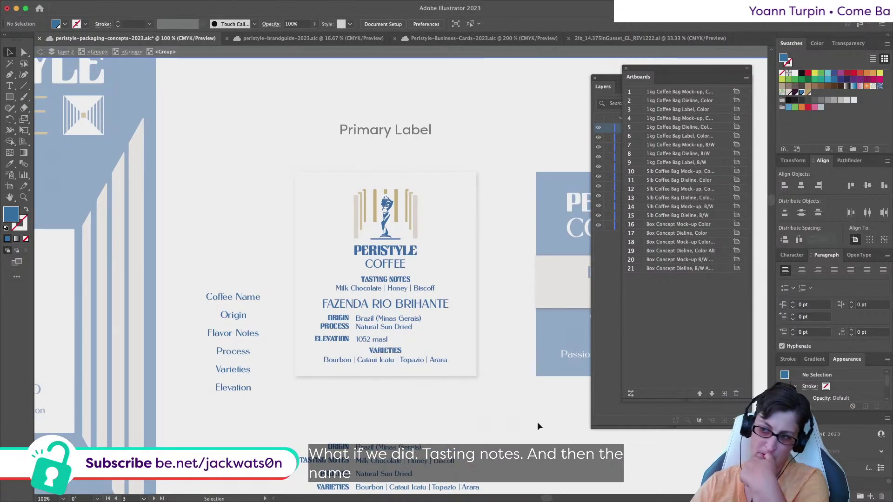
Examine the rearranged label against the existing bag mock-up and the reference list of coffee details
scroll(537, 422, "down", 4)
scroll(537, 422, "right", 4)
scroll(537, 422, "left", 9)
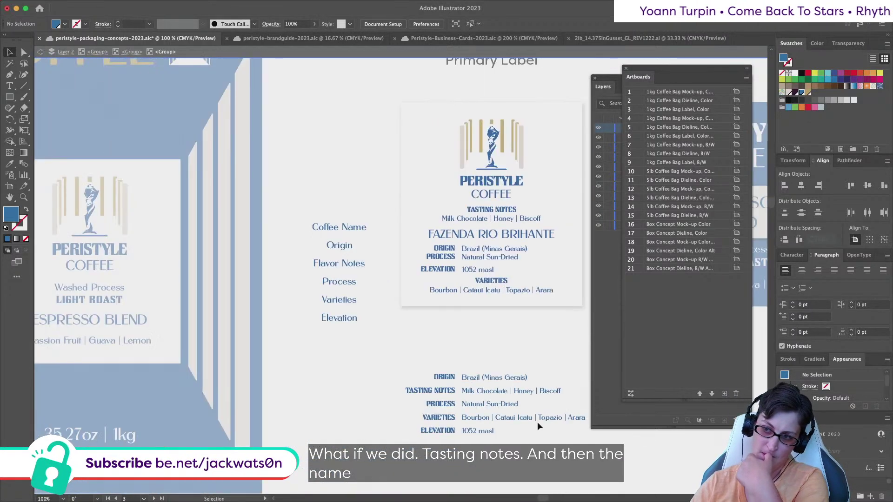
scroll(536, 422, "up", 2)
scroll(536, 422, "left", 4)
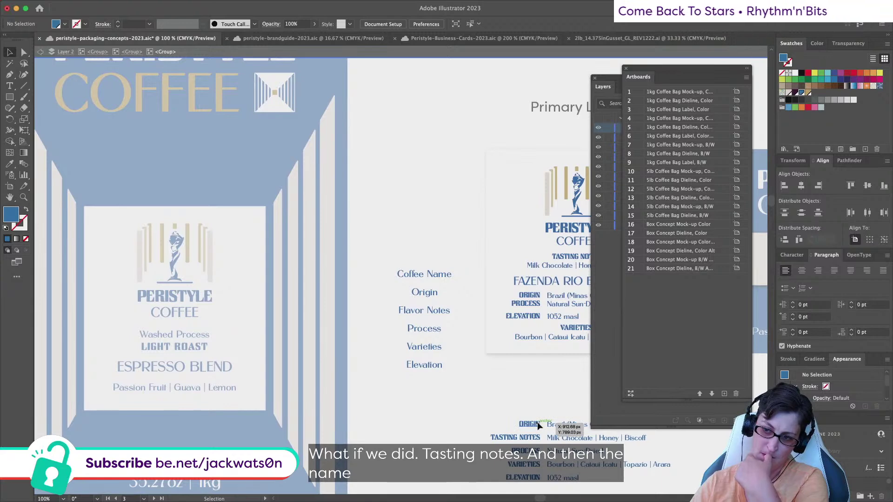
scroll(538, 425, "down", 2)
scroll(538, 424, "right", 7)
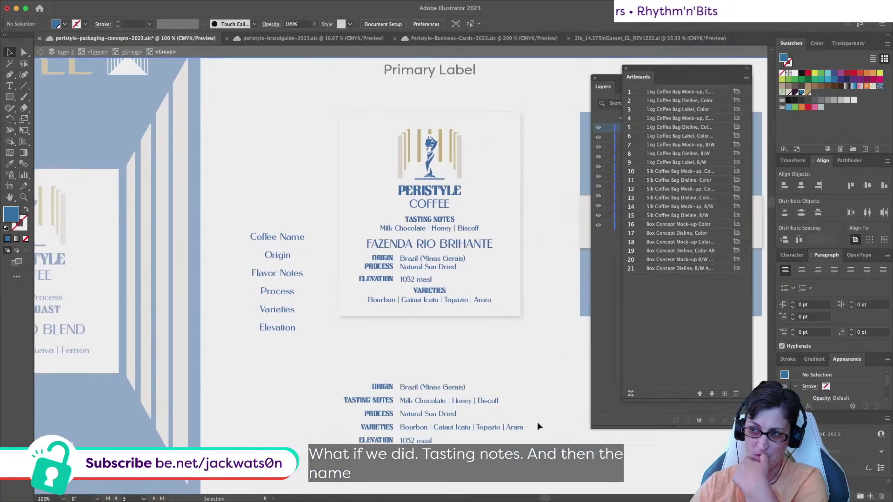
scroll(537, 422, "left", 2)
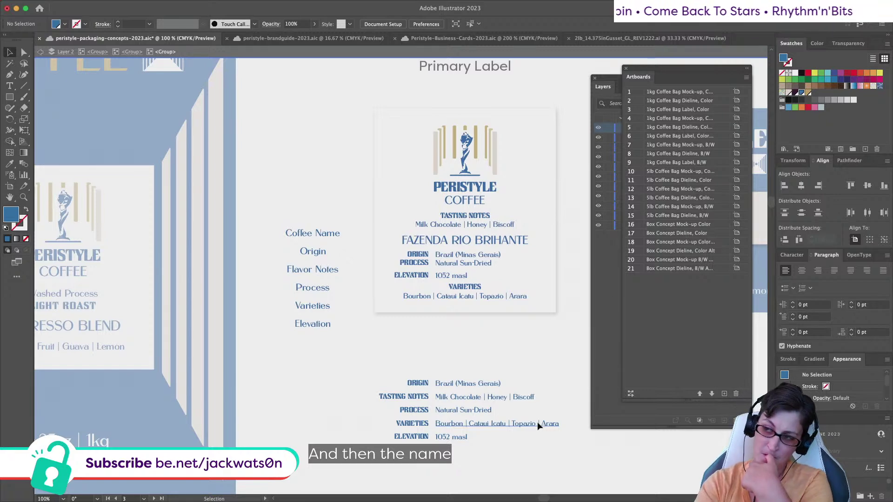
scroll(436, 269, "right", 3)
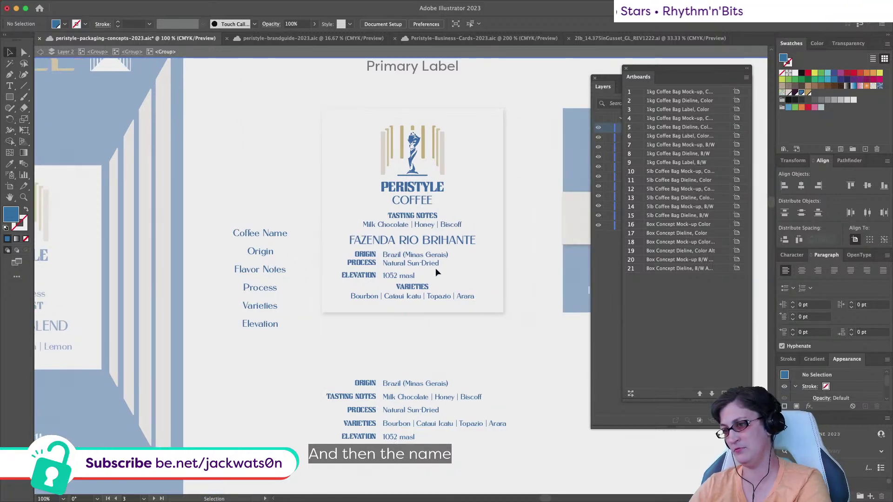
Distribute the "ORIGIN", "PROCESS" and "ELEVATION" rows evenly in the vertical direction
left_click(418, 260, "shift")
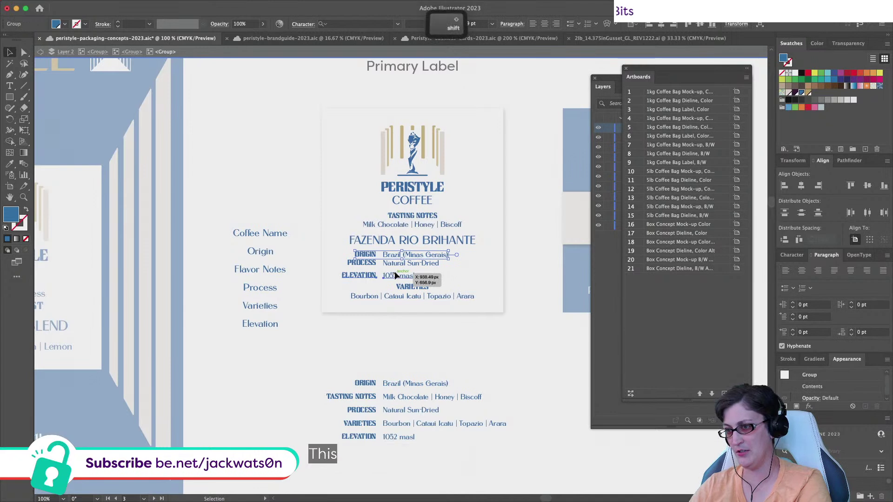
left_click(394, 274, "shift")
left_click(442, 255, "shift")
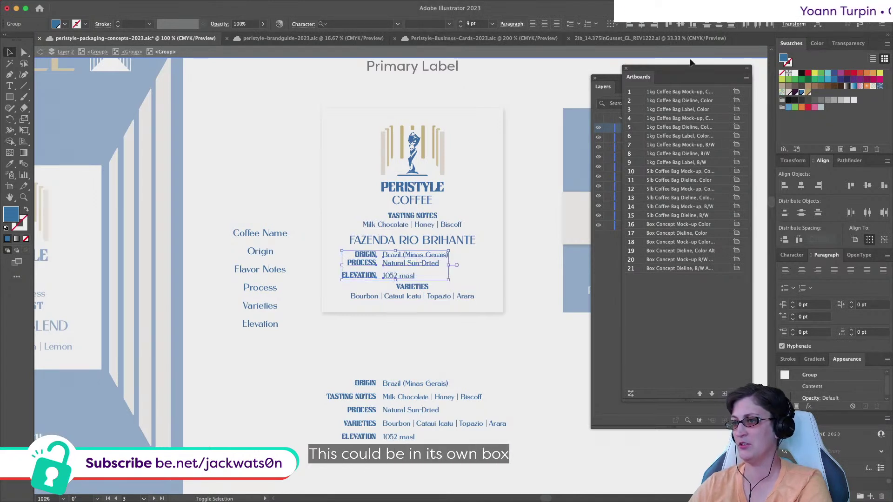
left_click(719, 25)
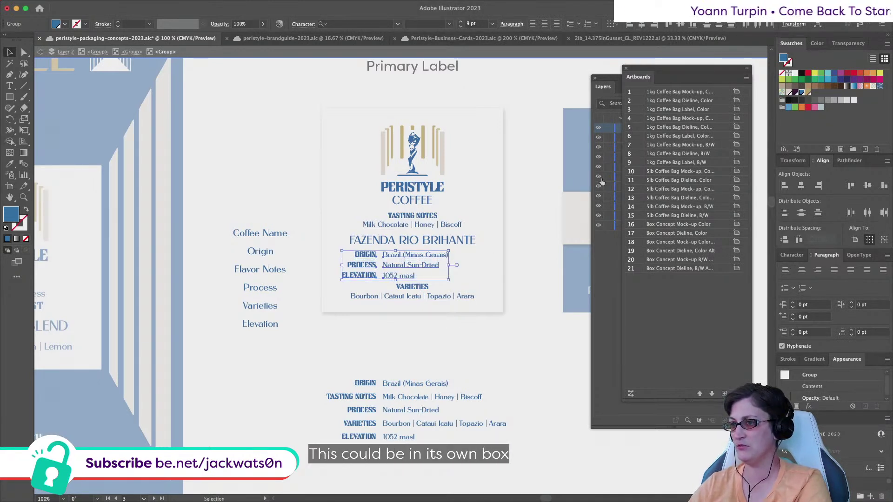
left_click(449, 319)
Group the origin, process and elevation rows and center them horizontally with the logo and other label text
scroll(450, 318, "right", 3)
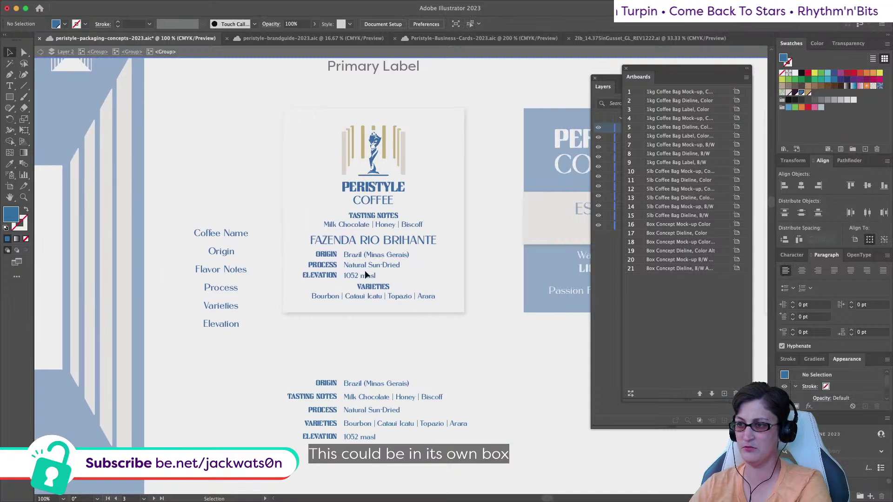
left_click(369, 276)
left_click(364, 259, "shift")
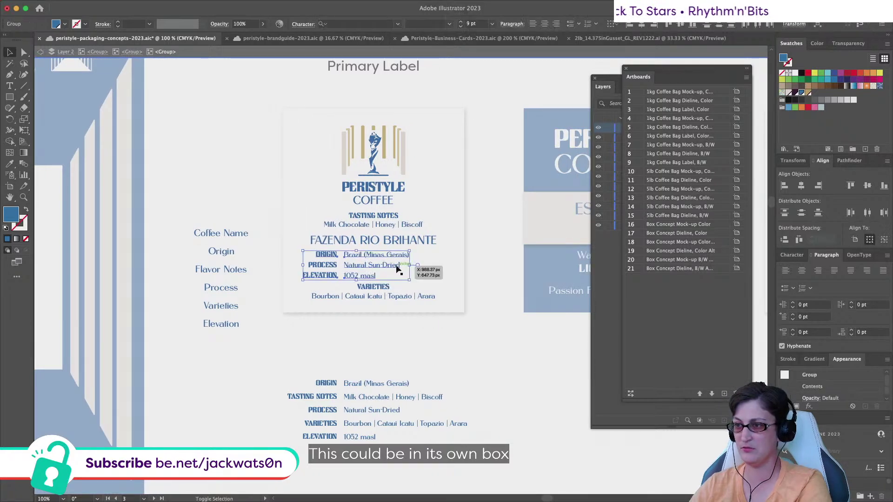
key("super+g")
left_click_drag(445, 336, 348, 133)
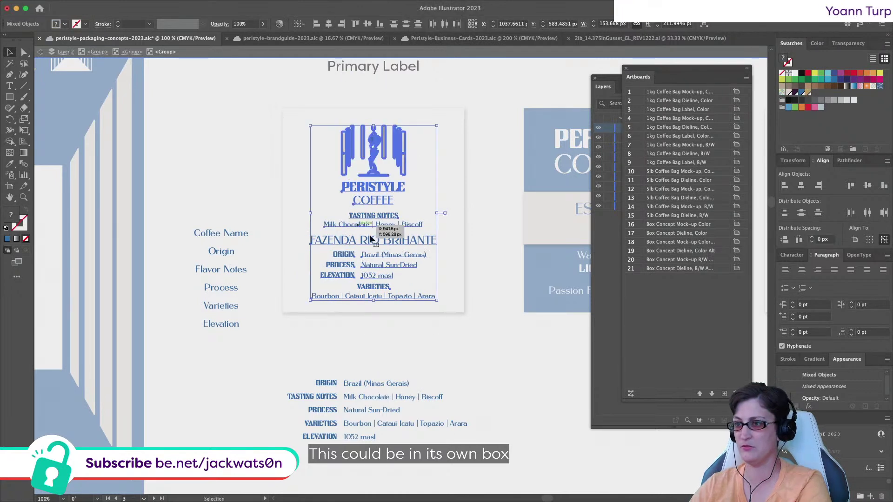
left_click(404, 337)
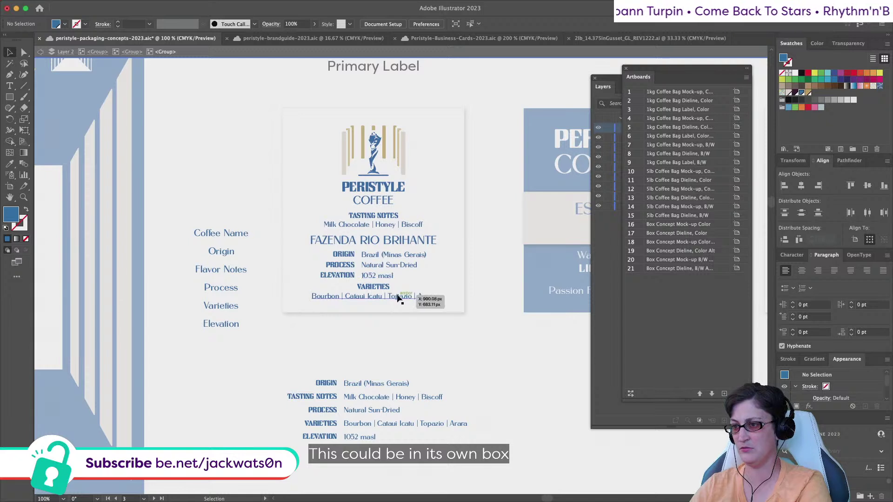
Group the "VARIETIES" heading with its list and move the block down about 5.6 px
left_click(387, 287)
left_click(417, 299, "shift")
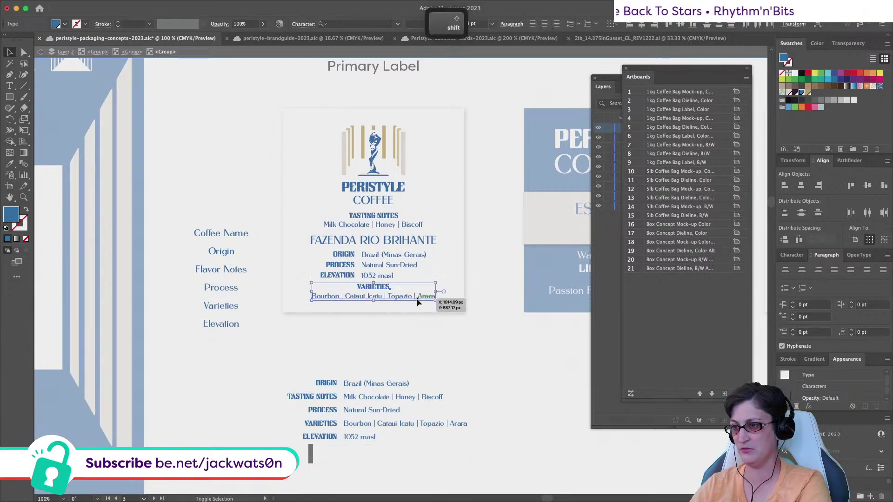
key("super+g")
left_click_drag(406, 295, 407, 300)
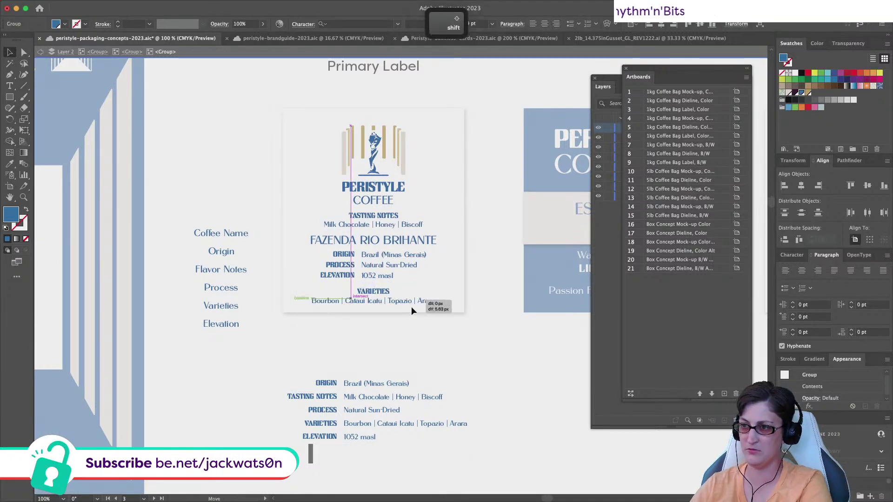
left_click(434, 338)
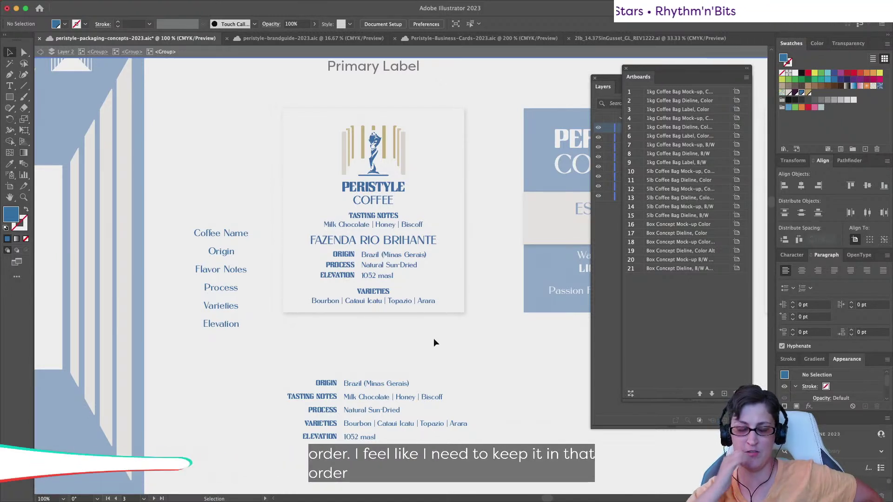
Move the tasting notes block below the label and the coffee name up beneath the logo
left_click_drag(410, 225, 407, 337)
left_click(394, 239)
left_click_drag(412, 240, 413, 219)
Ungroup the origin, process and elevation rows and move the "ORIGIN" row up directly under the coffee name
left_click(391, 254)
right_click(391, 255)
left_click(426, 394)
left_click(352, 251)
left_click_drag(373, 252, 374, 232)
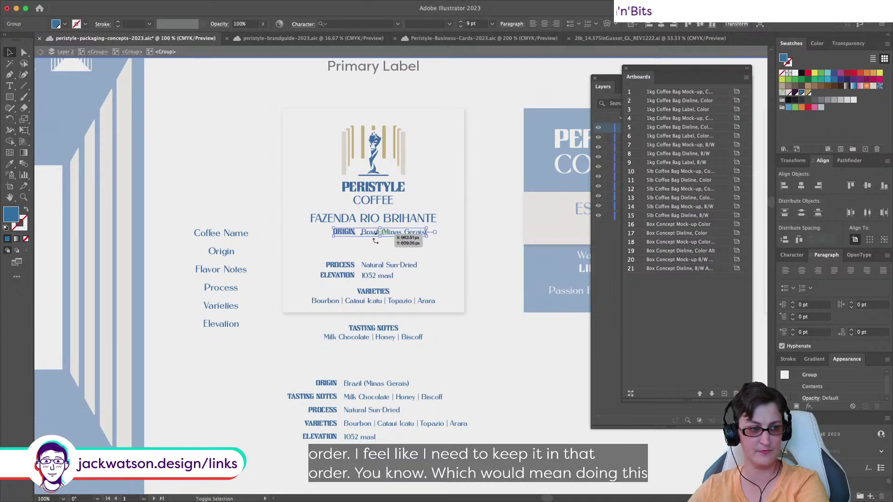
Stack the remaining details under "ORIGIN" in the order tasting notes, process, varieties and elevation
left_click_drag(376, 335, 364, 306)
left_click(380, 265)
left_click_drag(414, 302, 415, 285)
left_click(456, 336)
scroll(456, 337, "right", 2)
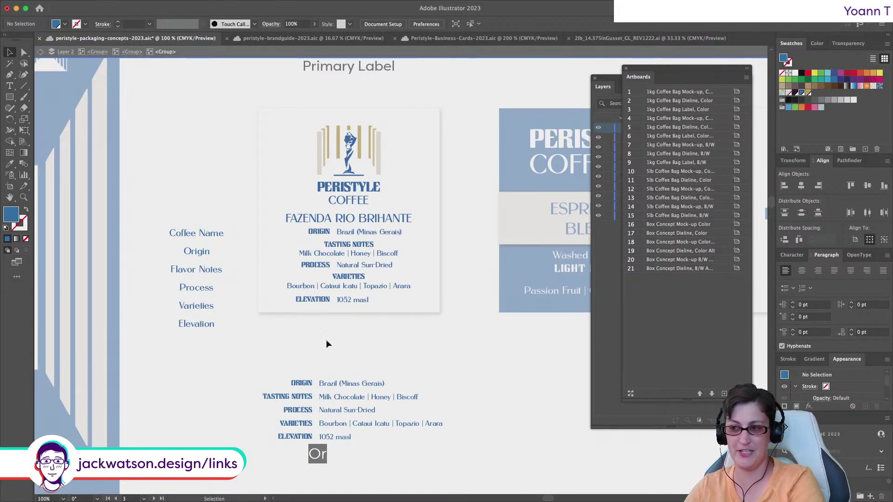
Undo the reordering back to the layout with the tasting notes above the coffee name and the three rows grouped
left_click_drag(241, 372, 487, 465)
key("super+z")
key("super+z")
key("super+z")
key("super+z")
key("super+z")
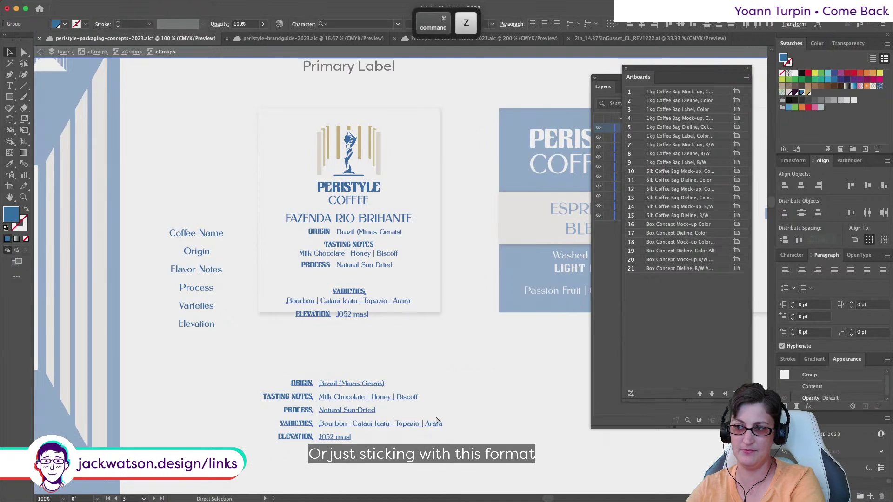
key("super+z")
key("super+z")
key("super+z")
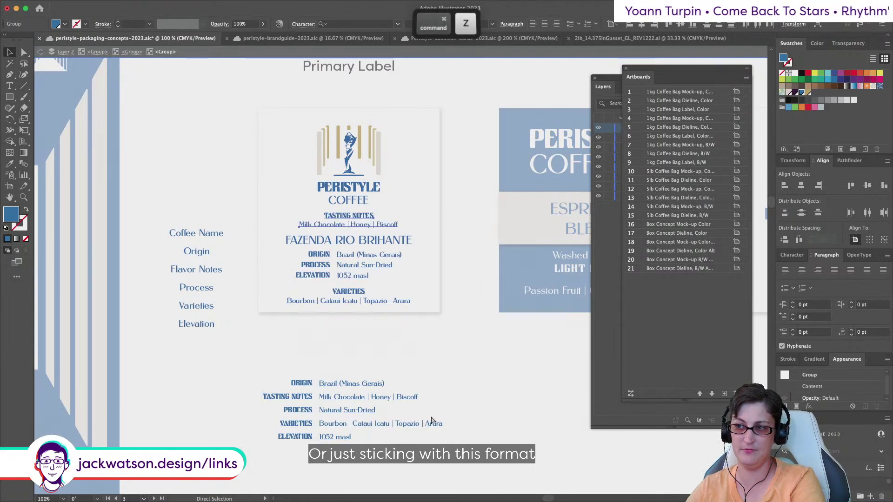
key("super+z")
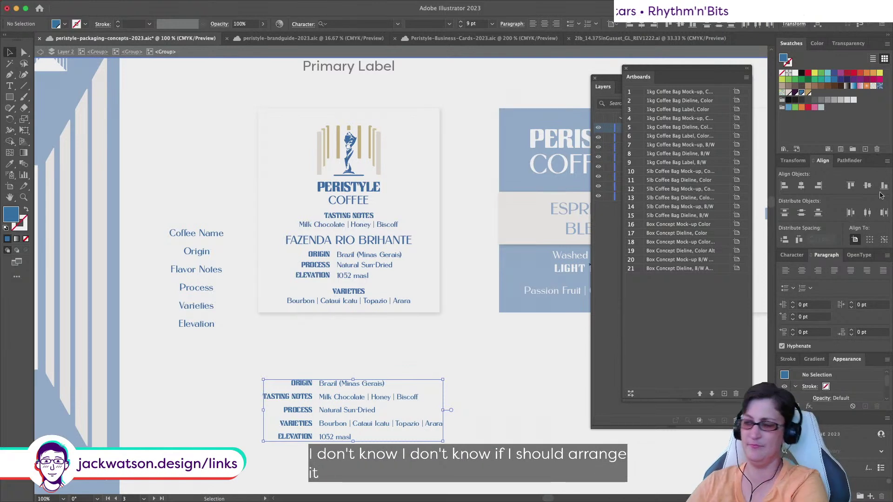
scroll(434, 213, "right", 5)
scroll(434, 214, "left", 5)
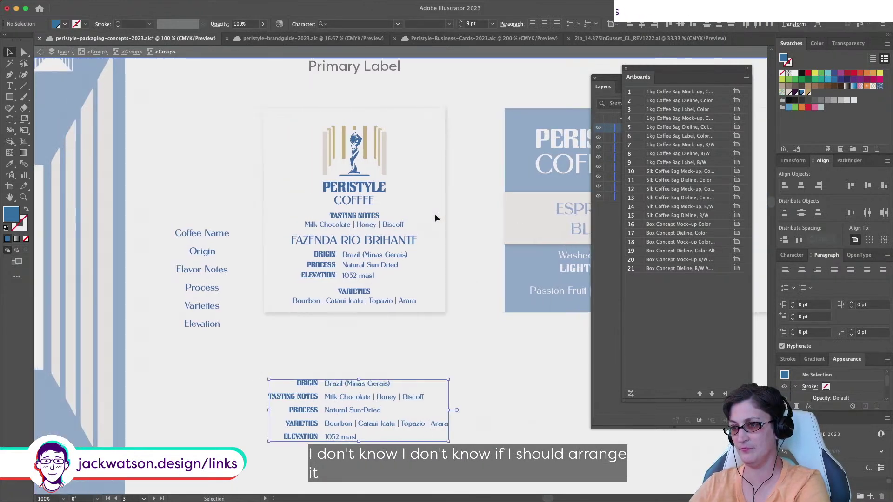
scroll(434, 214, "right", 1)
scroll(434, 214, "up", 1)
left_click(328, 228)
left_click(24, 51)
left_click(190, 193)
scroll(191, 193, "down", 2)
scroll(191, 193, "right", 2)
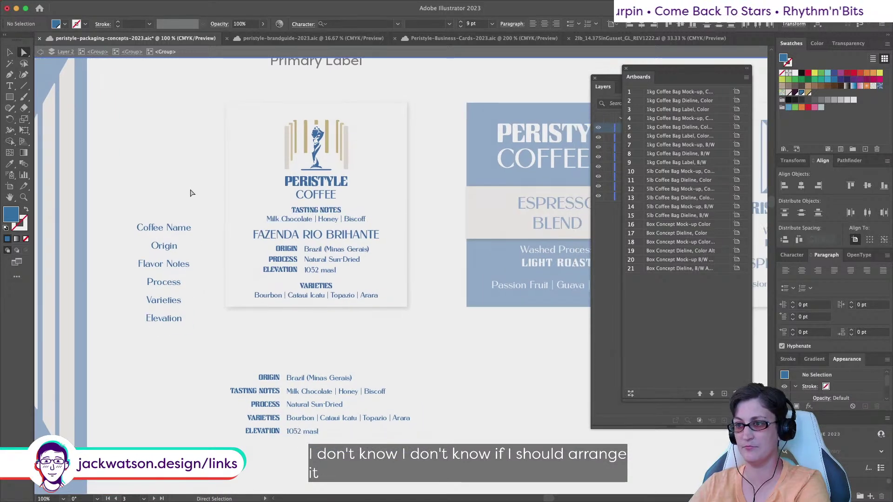
left_click(9, 53)
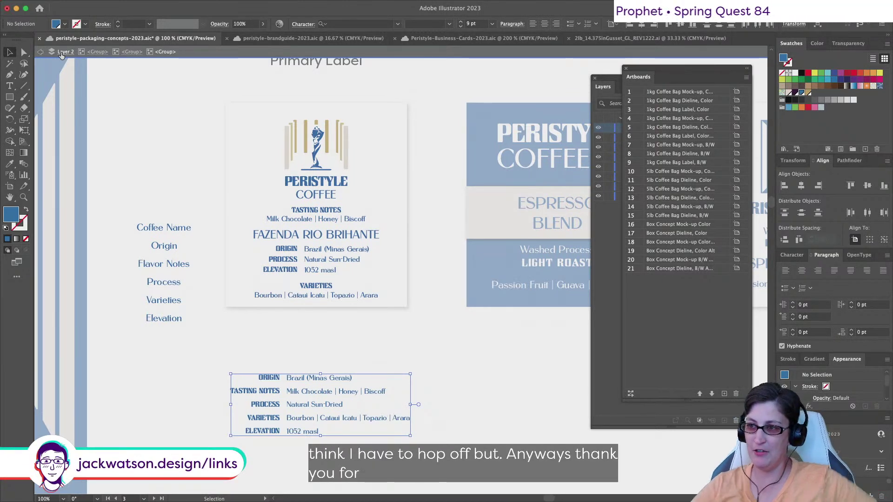
scroll(286, 224, "down", 1)
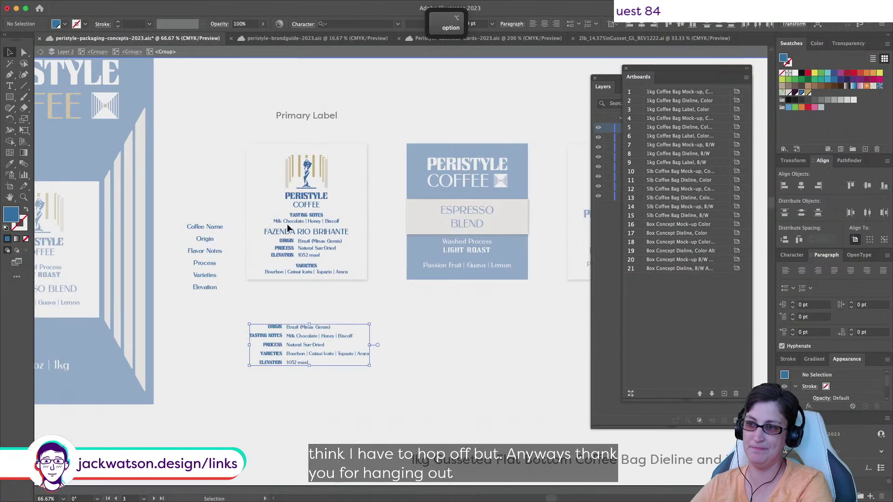
scroll(287, 224, "down", 2)
scroll(379, 244, "up", 1)
scroll(409, 251, "up", 1)
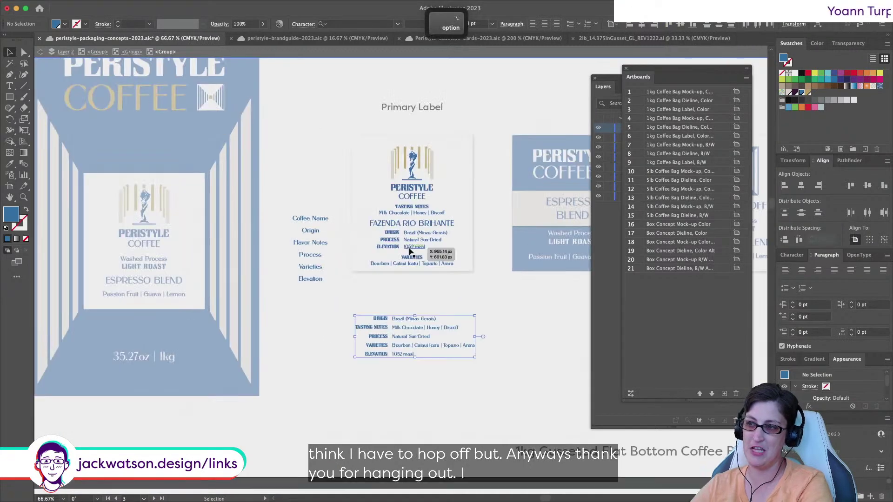
scroll(410, 251, "up", 1)
Draw a blue filled rectangle over the coffee name and the origin, process and elevation rows, nearly as wide as the label
left_click(372, 205)
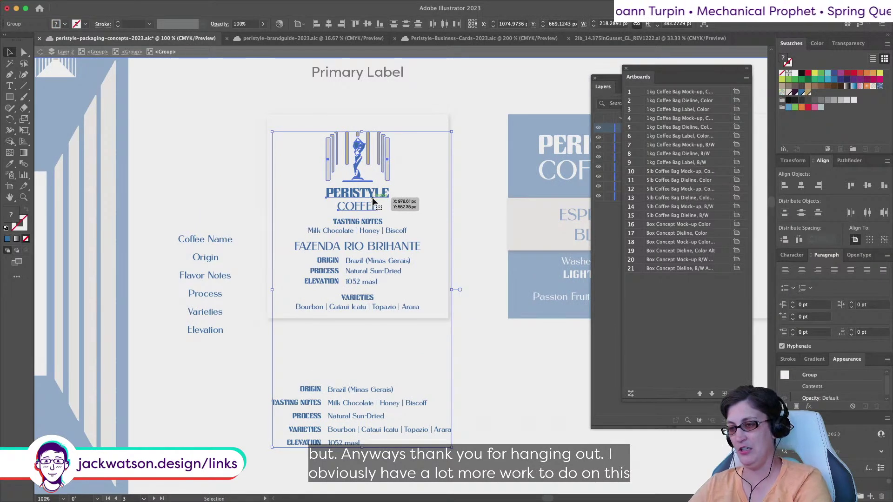
left_click(24, 52)
scroll(211, 195, "right", 3)
scroll(212, 198, "right", 4)
key("shift+super+a")
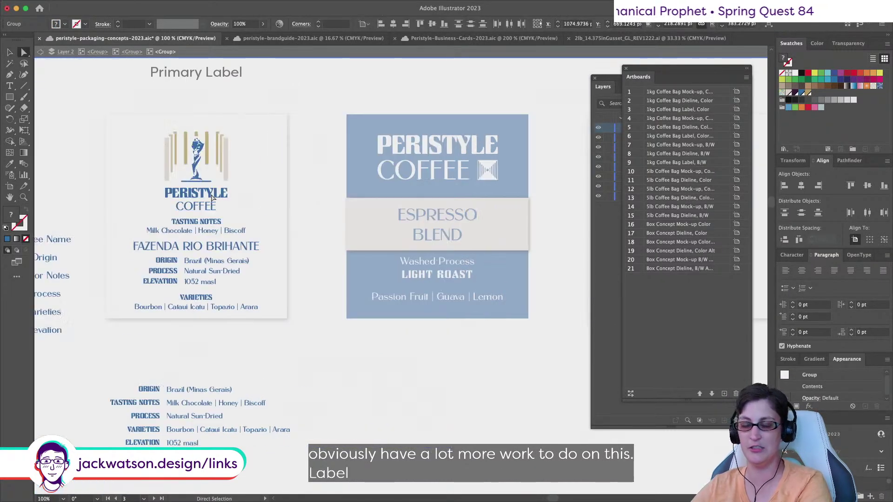
left_click(10, 97)
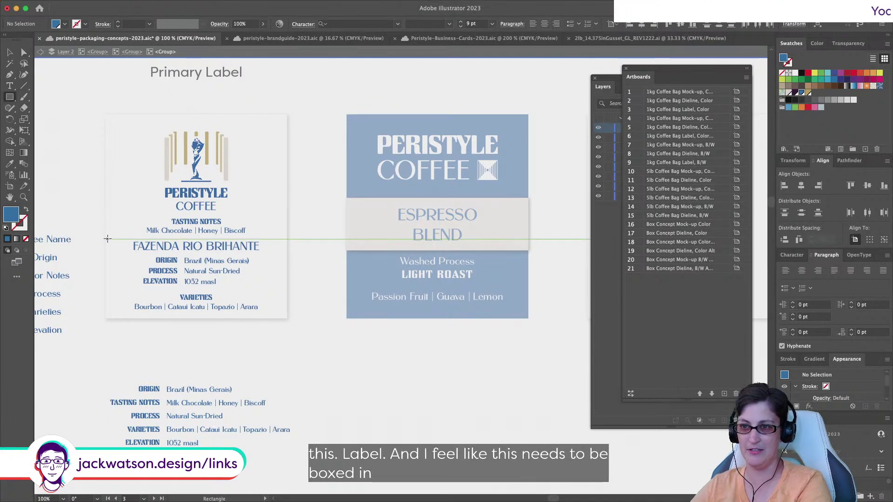
left_click_drag(115, 239, 280, 292)
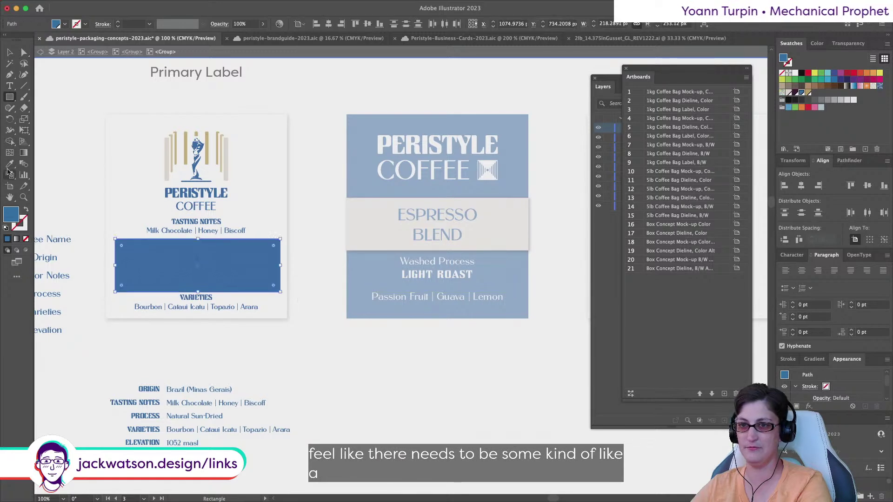
Turn the blue rectangle into an unfilled box with a 1 pt blue outline and clear the selection
left_click(25, 210)
key("a")
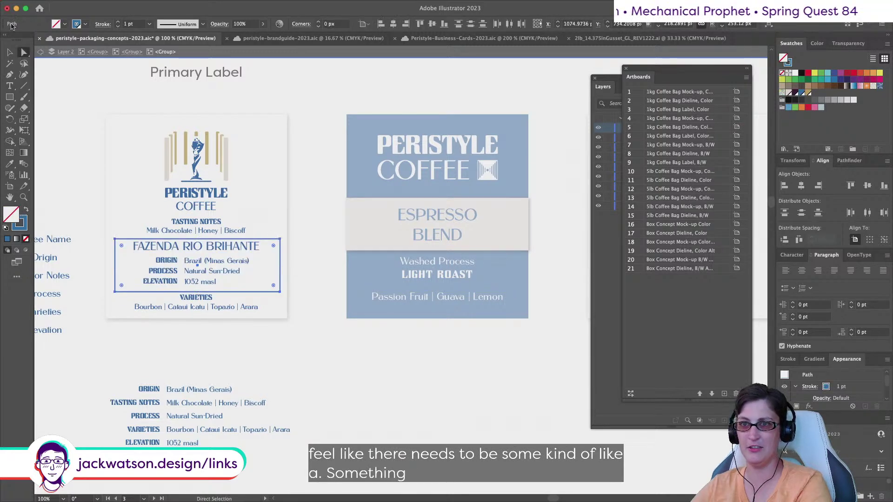
left_click(9, 53)
left_click(24, 52)
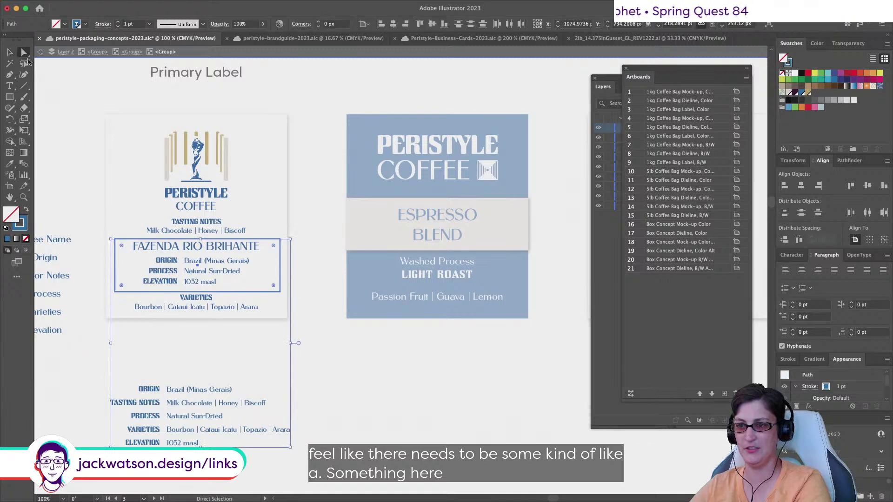
key("shift+super+a")
scroll(274, 358, "left", 3)
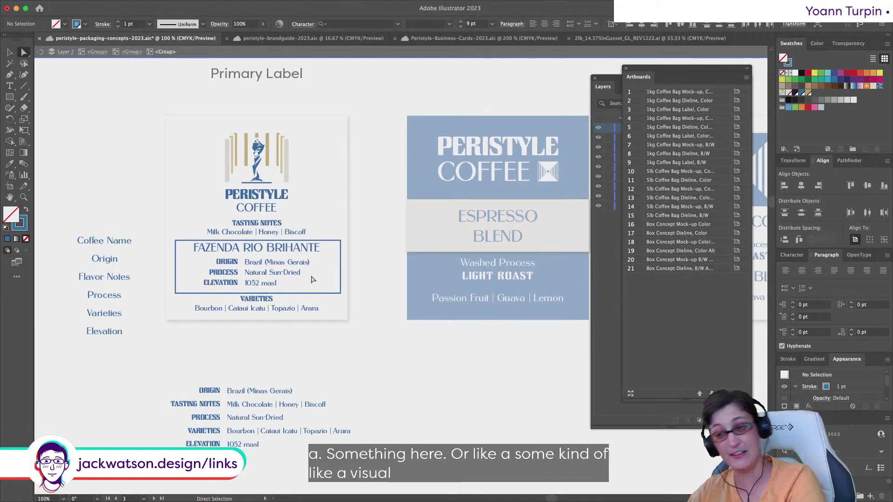
Leave the isolated label group and clear the selection
left_click(9, 52)
left_click(200, 393)
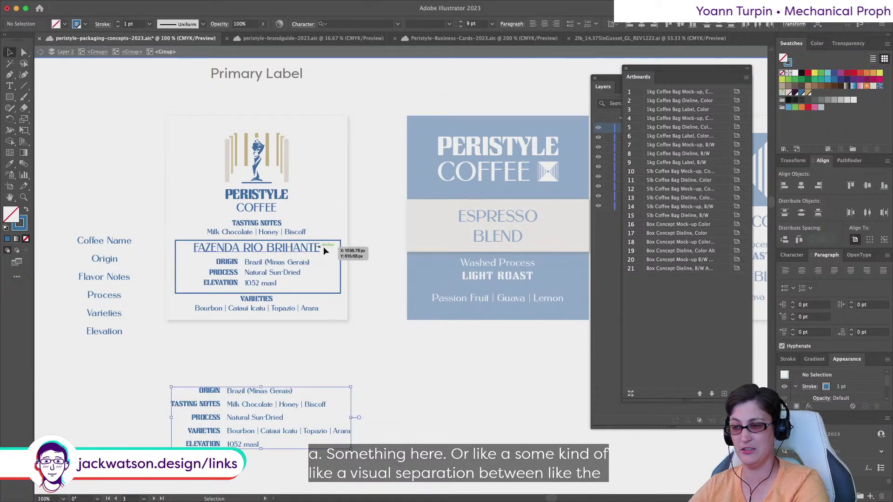
left_click(262, 247, "shift")
right_click(223, 194)
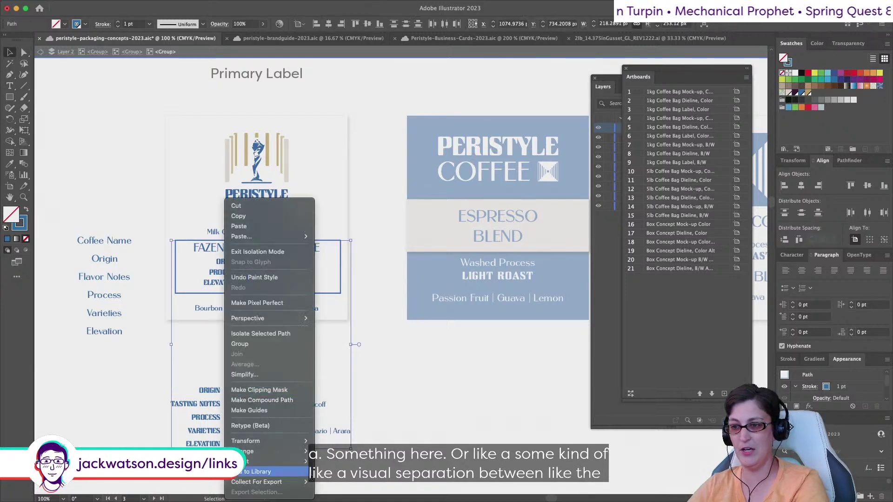
key("super+shift+a")
key("super+z")
key("super+z")
key("super+shift+z")
left_click(59, 54)
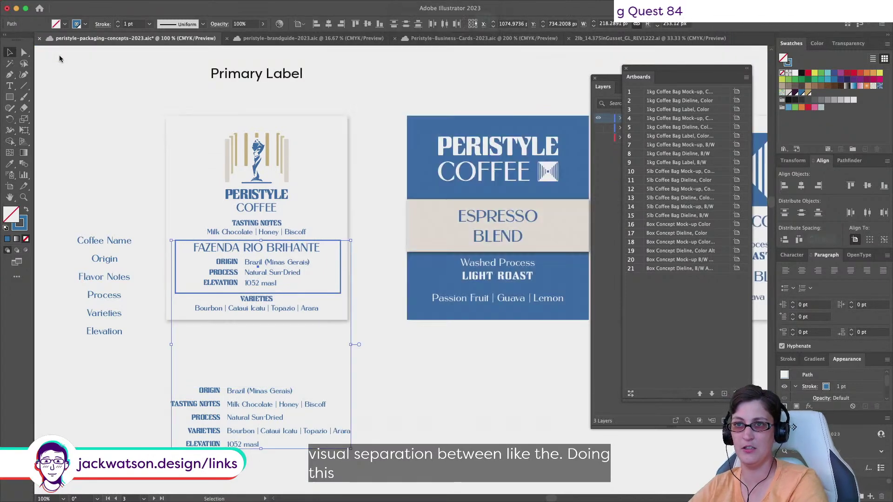
scroll(117, 274, "down", 2)
left_click(165, 5)
left_click(160, 19)
left_click(165, 5)
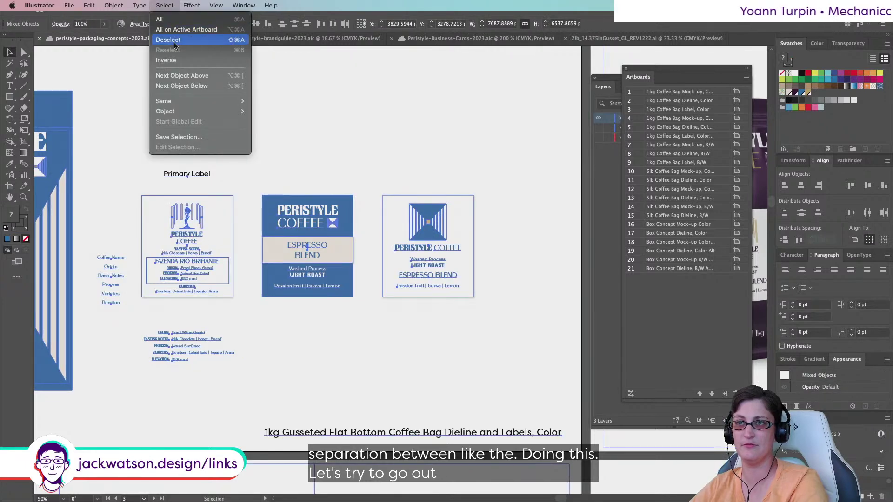
left_click(168, 39)
Isolate the label's group and shrink the outlined box to about 167 by 46 px around only the origin, process and elevation rows
left_click(214, 287)
double_click(213, 287)
left_click(213, 287)
double_click(195, 288)
left_click(200, 288)
double_click(203, 286)
left_click(203, 287)
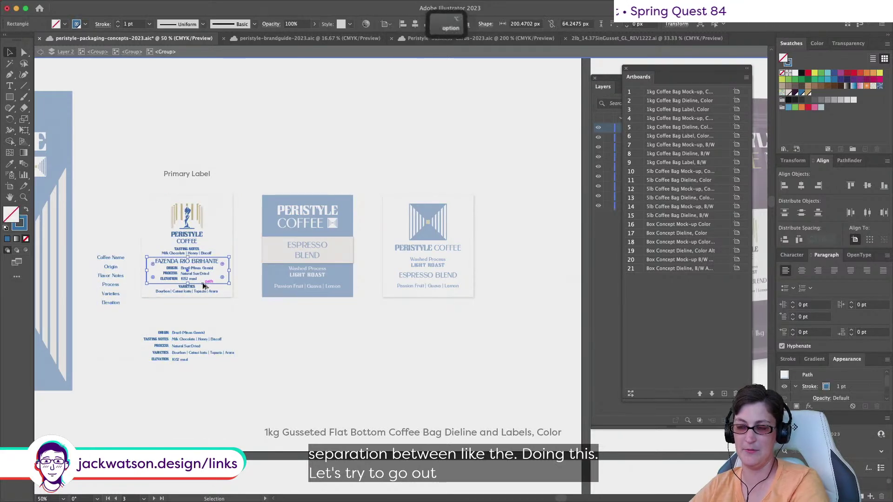
scroll(203, 277, "up", 2)
left_click_drag(172, 240, 173, 256)
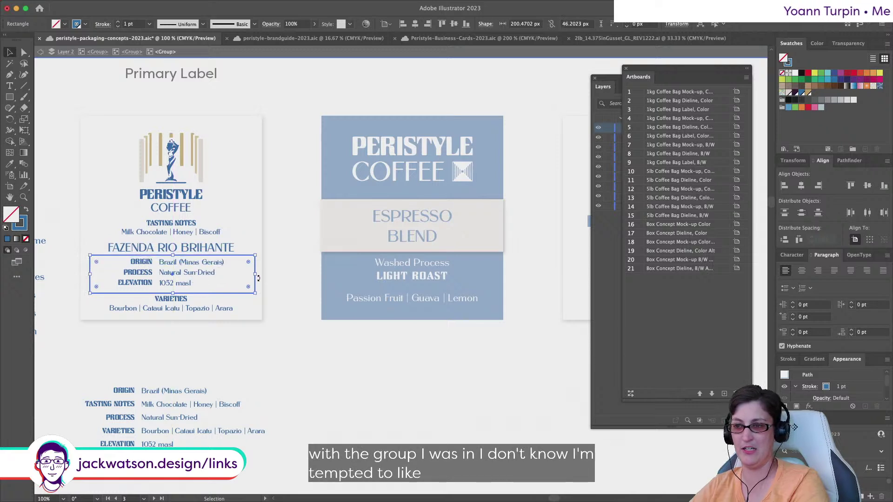
left_click_drag(255, 275, 244, 277)
scroll(256, 290, "left", 3)
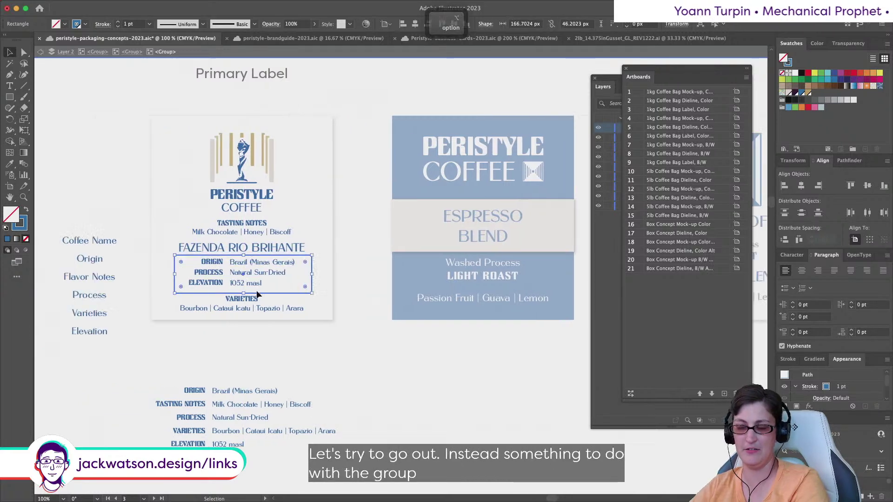
Center the origin, process and elevation rows vertically in the box, and center the box horizontally with the logo
left_click(267, 286, "shift")
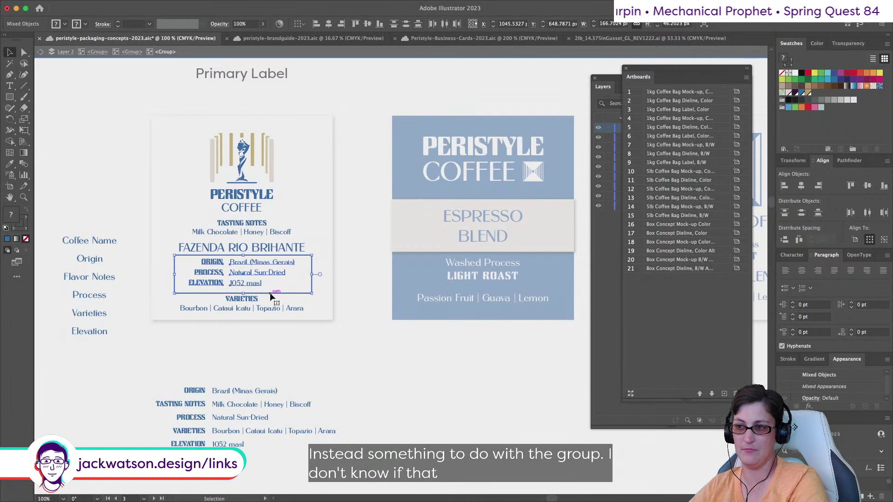
left_click(367, 23)
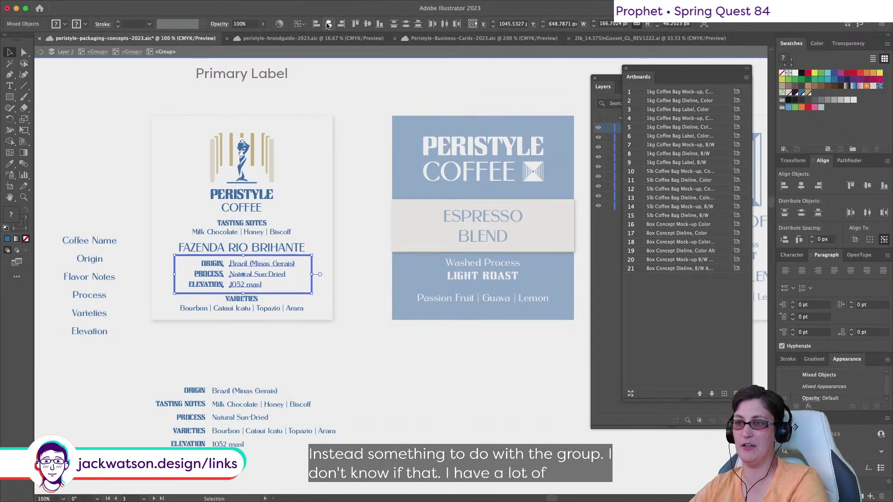
scroll(328, 370, "left", 3)
scroll(327, 365, "up", 2)
left_click(302, 251)
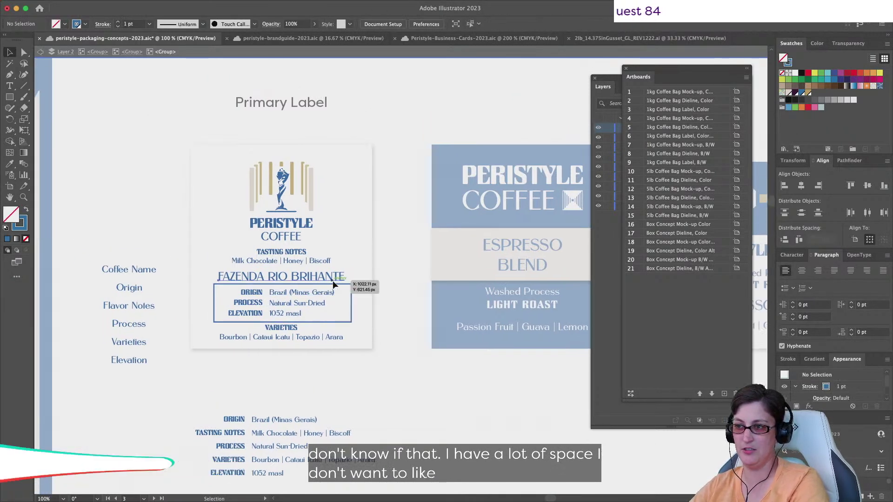
left_click(346, 322)
left_click(293, 194, "shift")
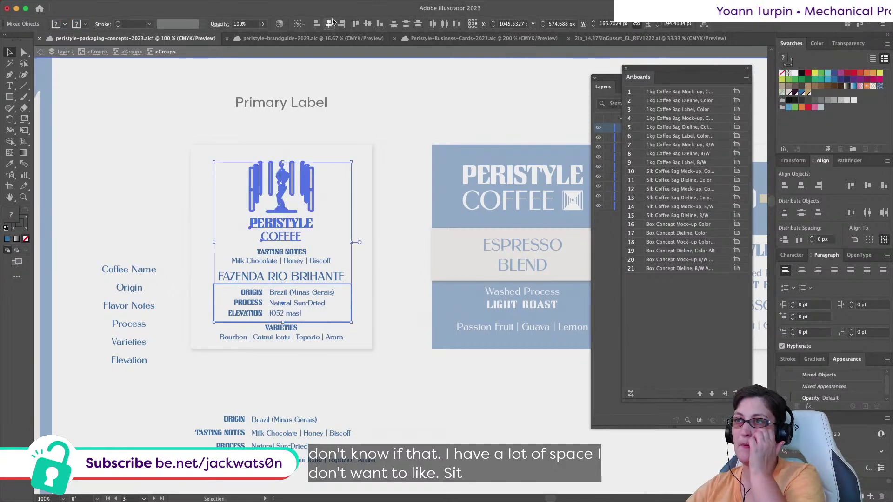
left_click(378, 192)
Try extending the outlined box downward to take in the varieties lines
scroll(392, 235, "down", 1)
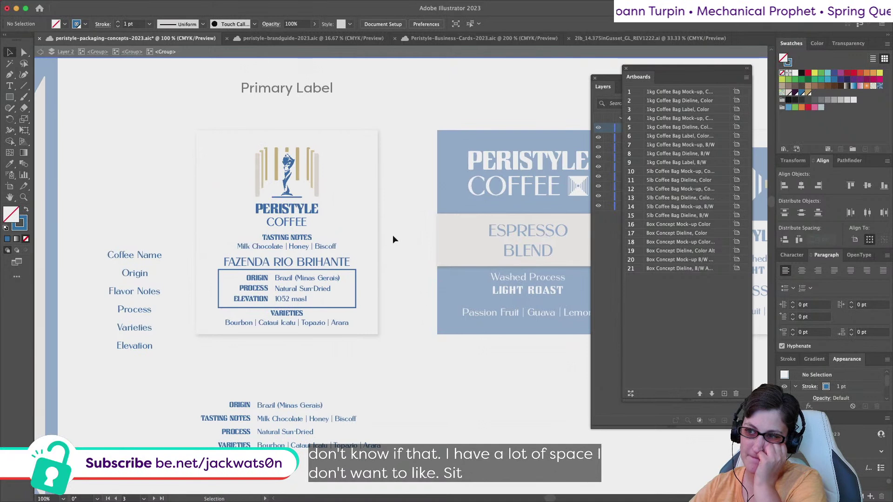
scroll(392, 235, "up", 3)
scroll(392, 236, "left", 2)
scroll(393, 235, "down", 3)
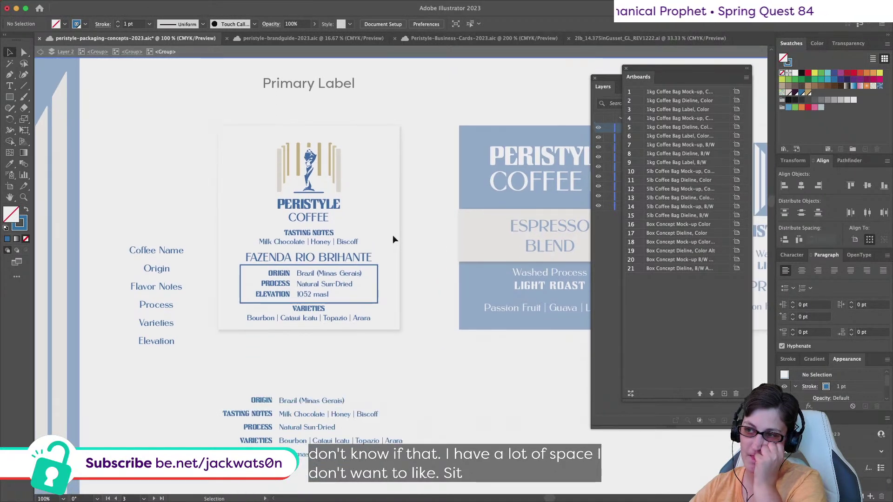
scroll(392, 235, "right", 3)
scroll(392, 235, "left", 1)
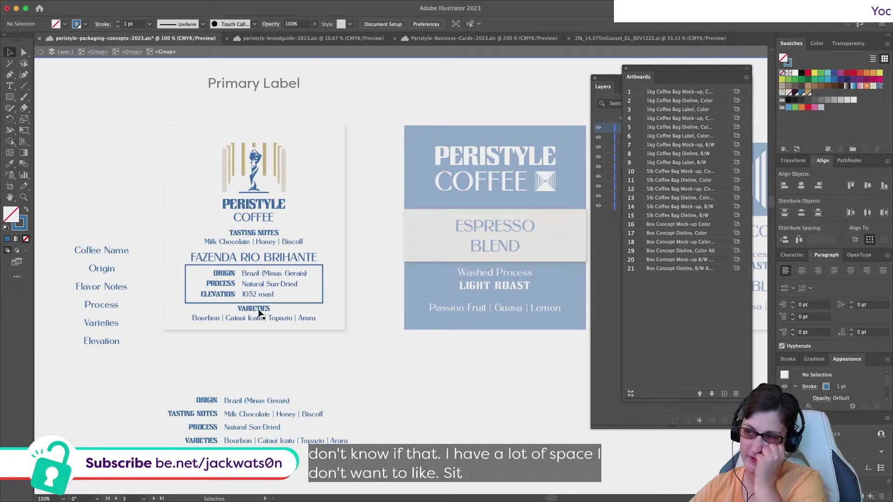
left_click(278, 303)
left_click_drag(254, 303, 253, 326)
left_click(357, 369)
key("super+z")
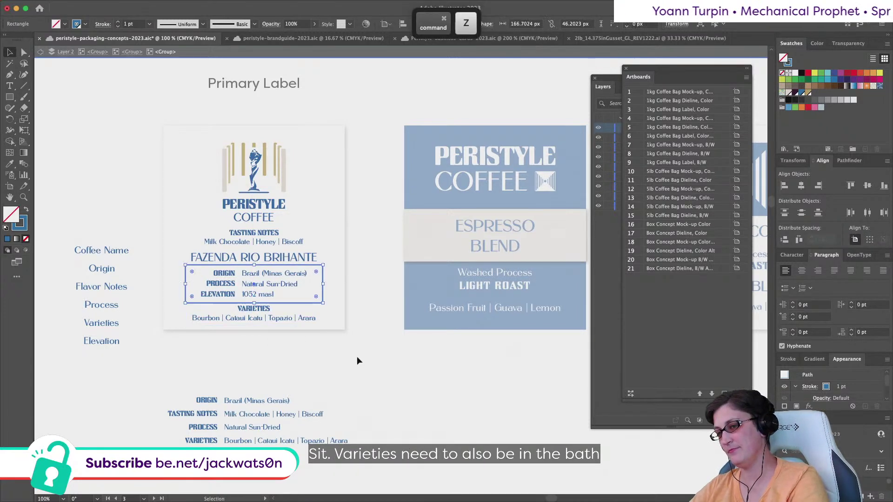
Scale the logo down slightly, and move the tasting notes and coffee name up and the varieties down to open space around the box
scroll(358, 361, "left", 3)
left_click_drag(296, 187, 281, 222)
left_click(280, 243)
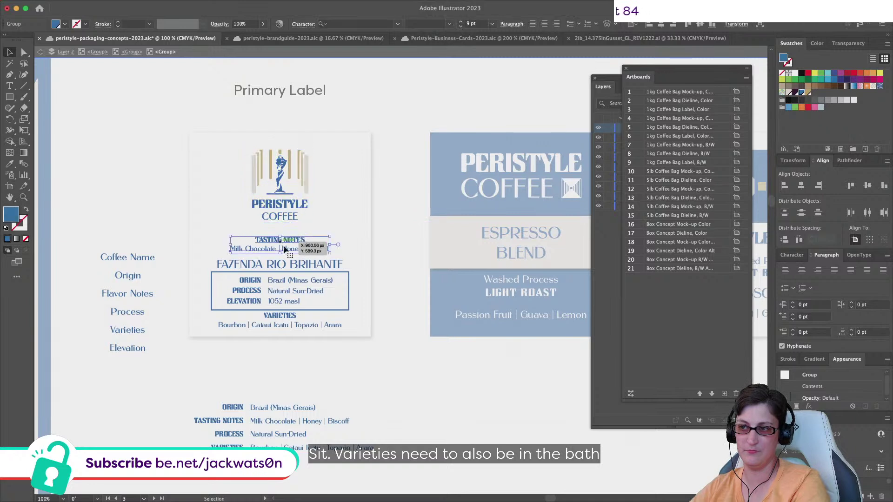
left_click_drag(311, 265, 280, 243)
left_click_drag(323, 271, 323, 268, "shift")
left_click_drag(298, 325, 299, 330)
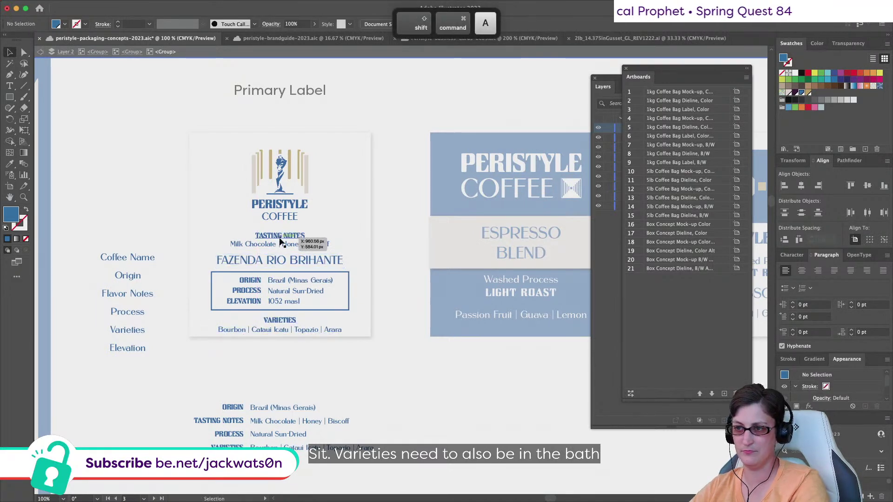
Center the origin, process and elevation rows vertically in the box and group them with it
left_click(328, 283)
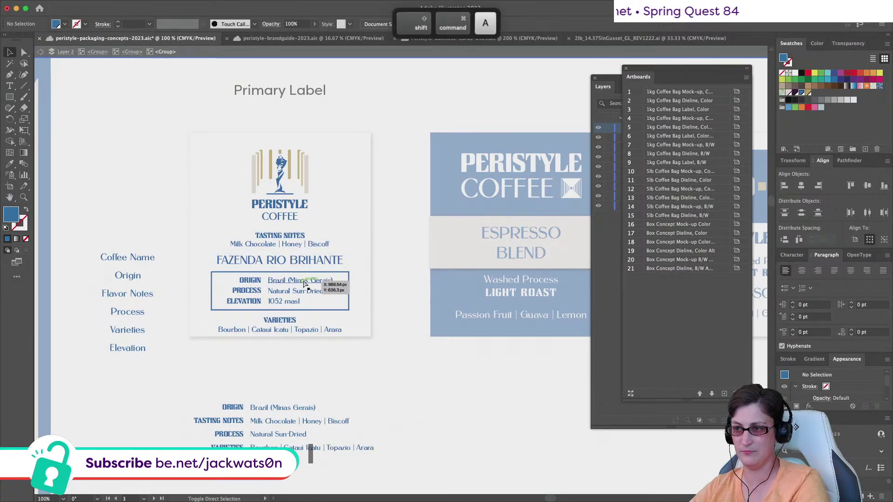
left_click(350, 305, "shift")
left_click(350, 305)
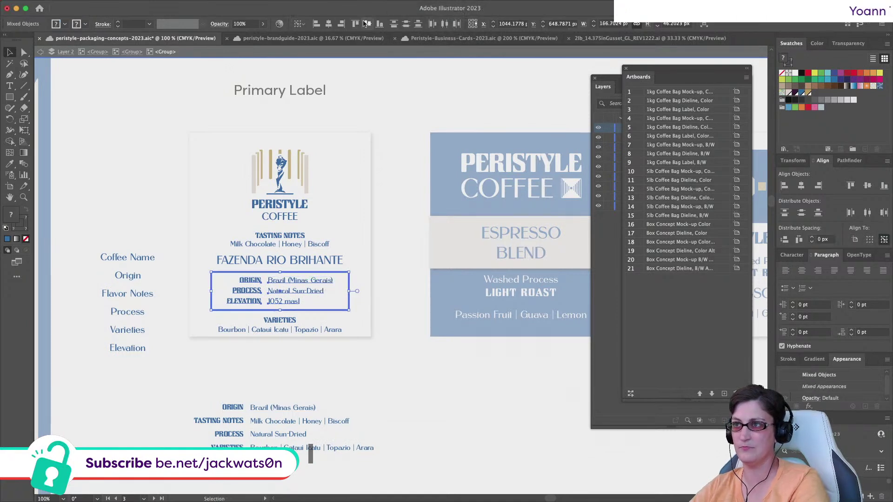
key("super+g")
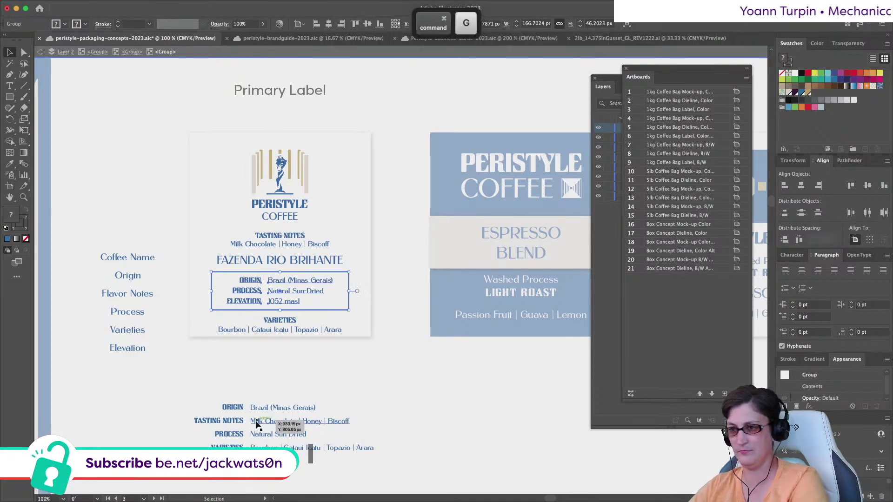
Distribute the tasting notes, coffee name, boxed rows and varieties with even vertical spacing, and nudge the boxed group up slightly
left_click(285, 330, "shift")
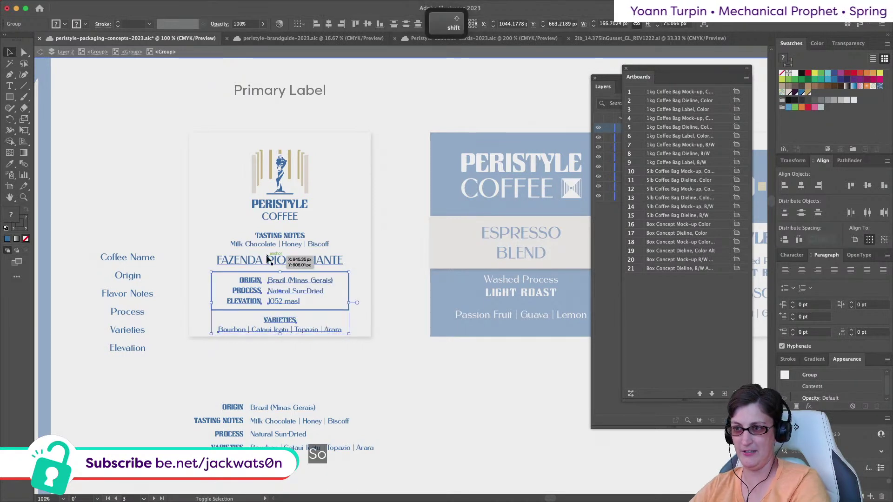
left_click(269, 258, "shift")
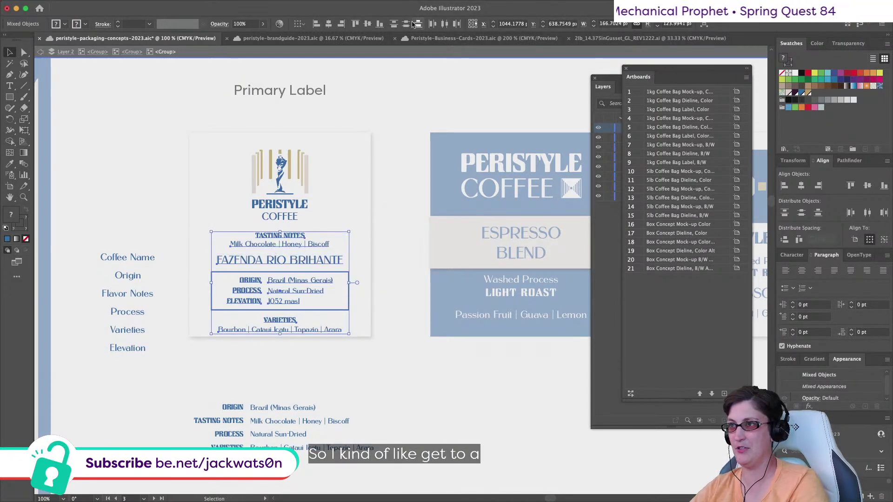
key("super+z")
key("super+z")
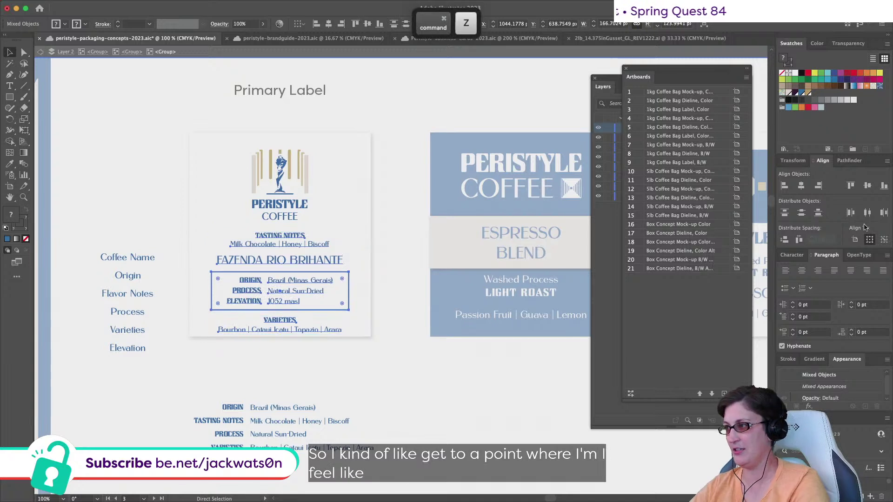
left_click(785, 241)
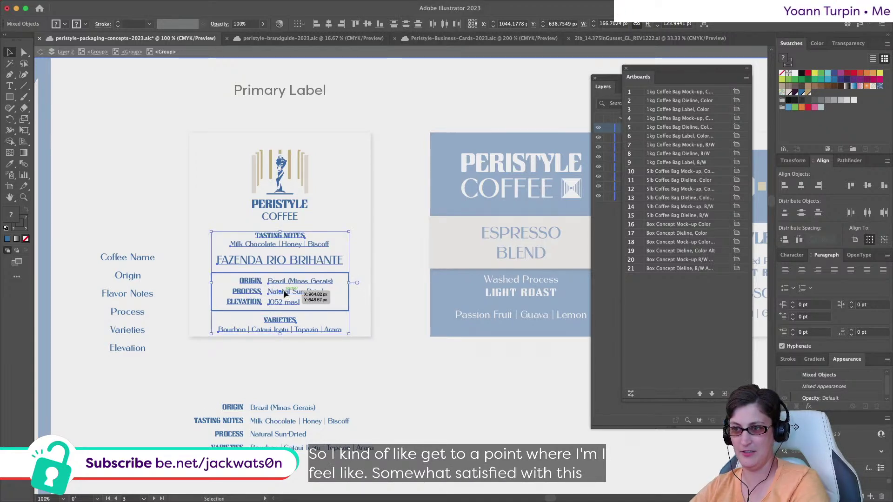
left_click_drag(285, 293, 285, 289)
key("super+shift+a")
Set the outline of the box around the origin, process and elevation rows to 0.5 pt
scroll(301, 311, "down", 2)
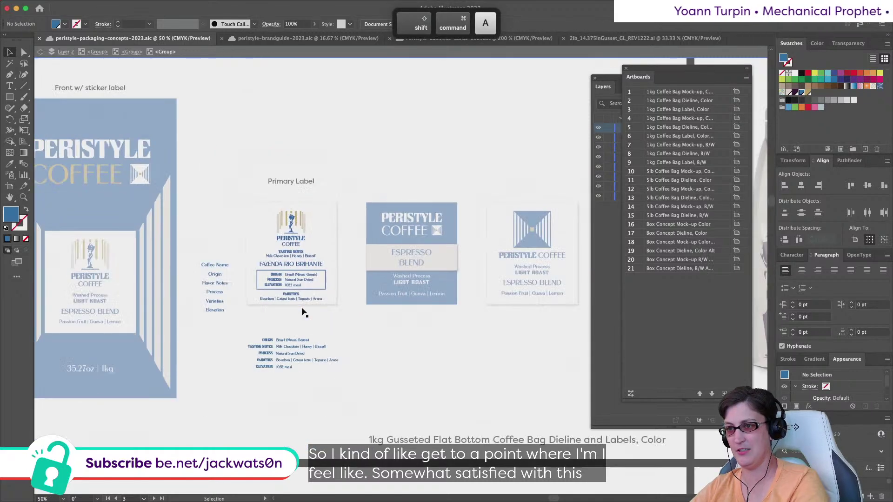
scroll(305, 311, "left", 2)
left_click(356, 290)
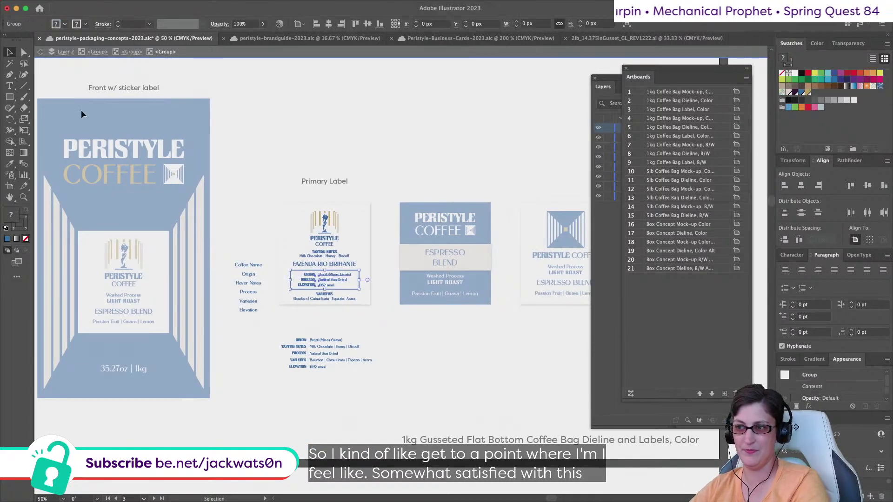
key("a")
left_click(350, 222)
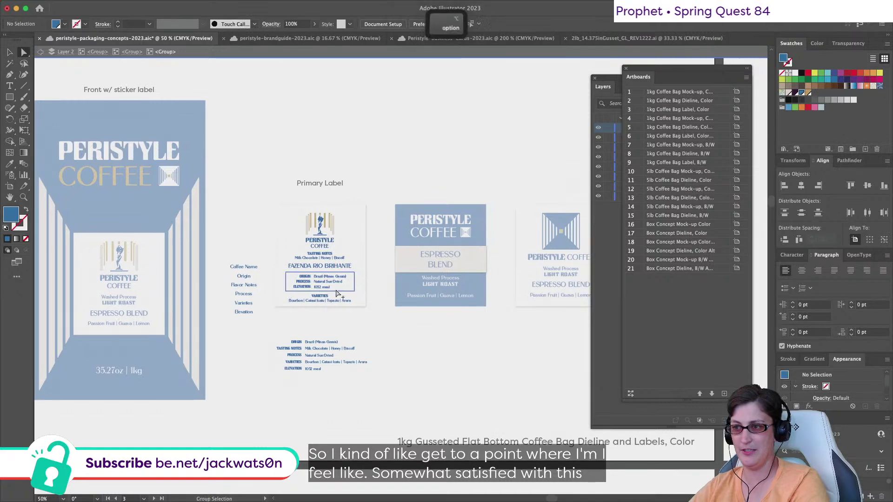
scroll(348, 281, "up", 1)
left_click(355, 271)
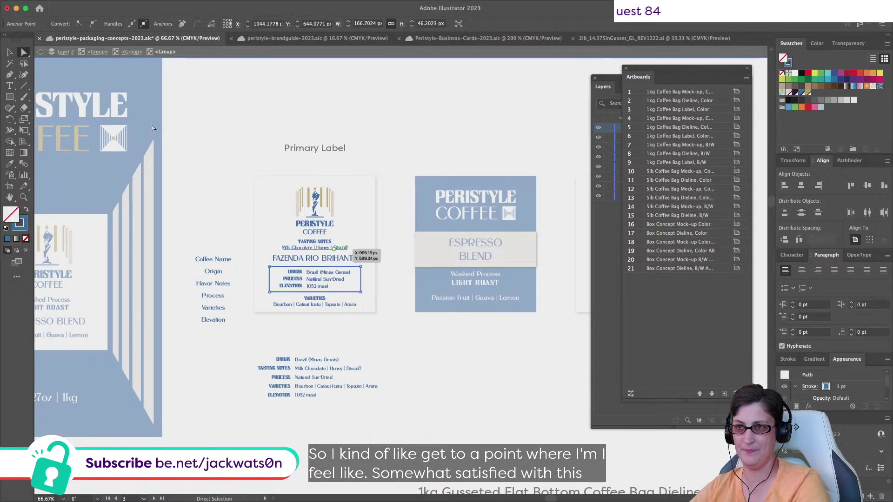
left_click(812, 388)
type(".5")
key("Return")
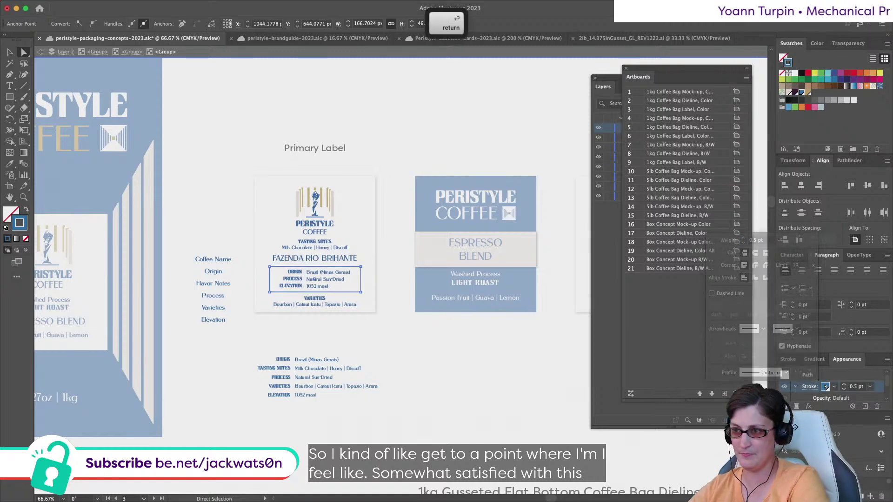
Clear the selection and save the packaging concepts document
left_click(472, 418)
scroll(306, 276, "left", 1)
key("super+equal")
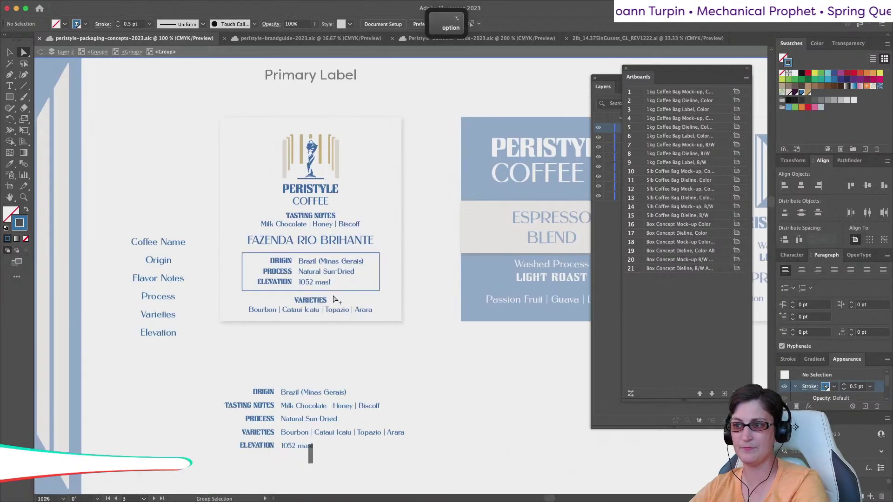
key("super+s")
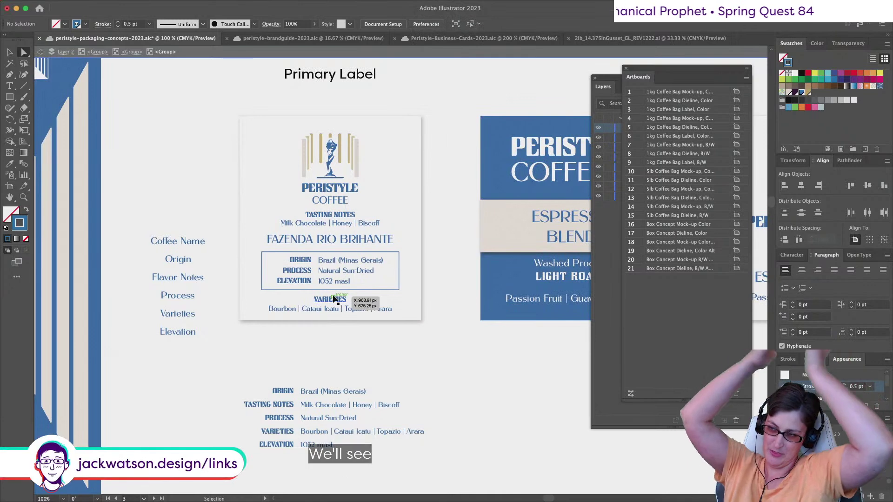